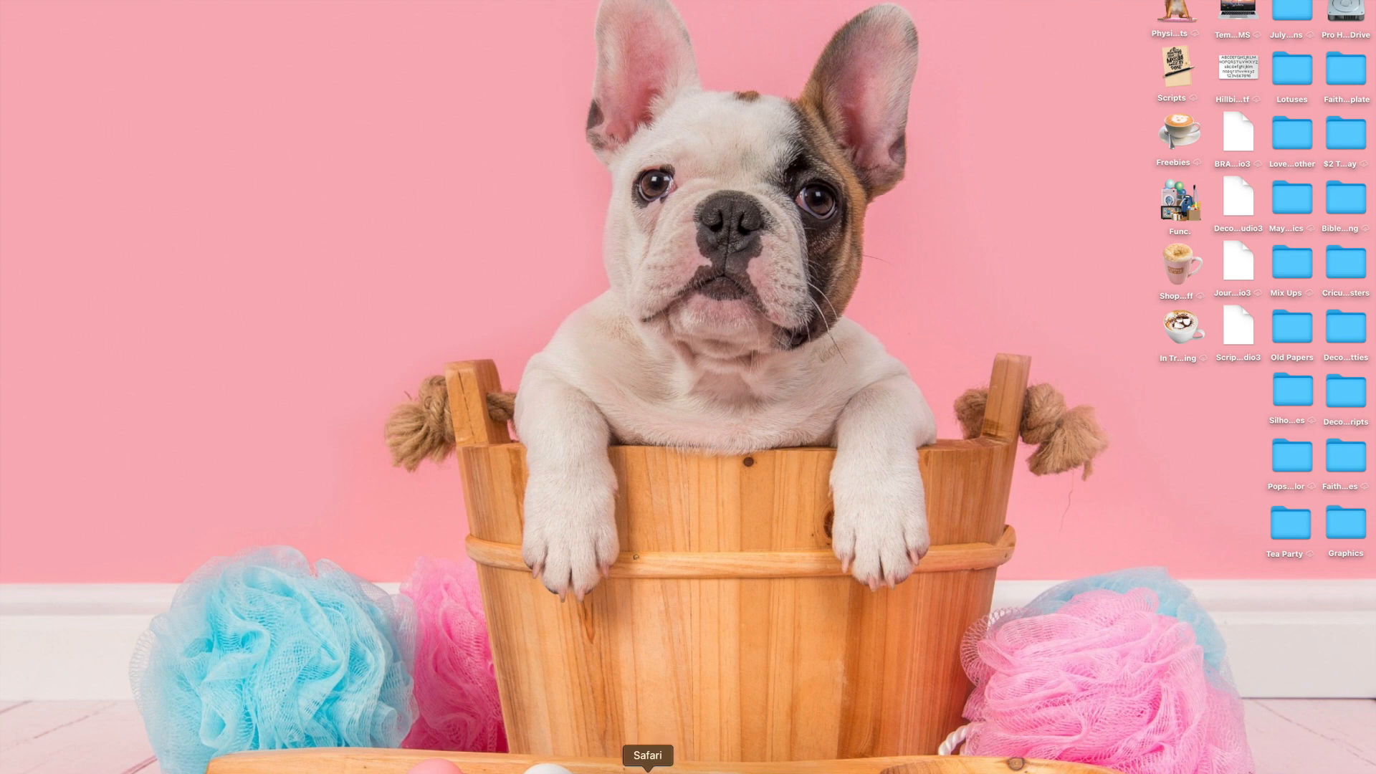
# Switch to Safari and search Etsy for blackmountainplans
pyautogui.click(648, 770)
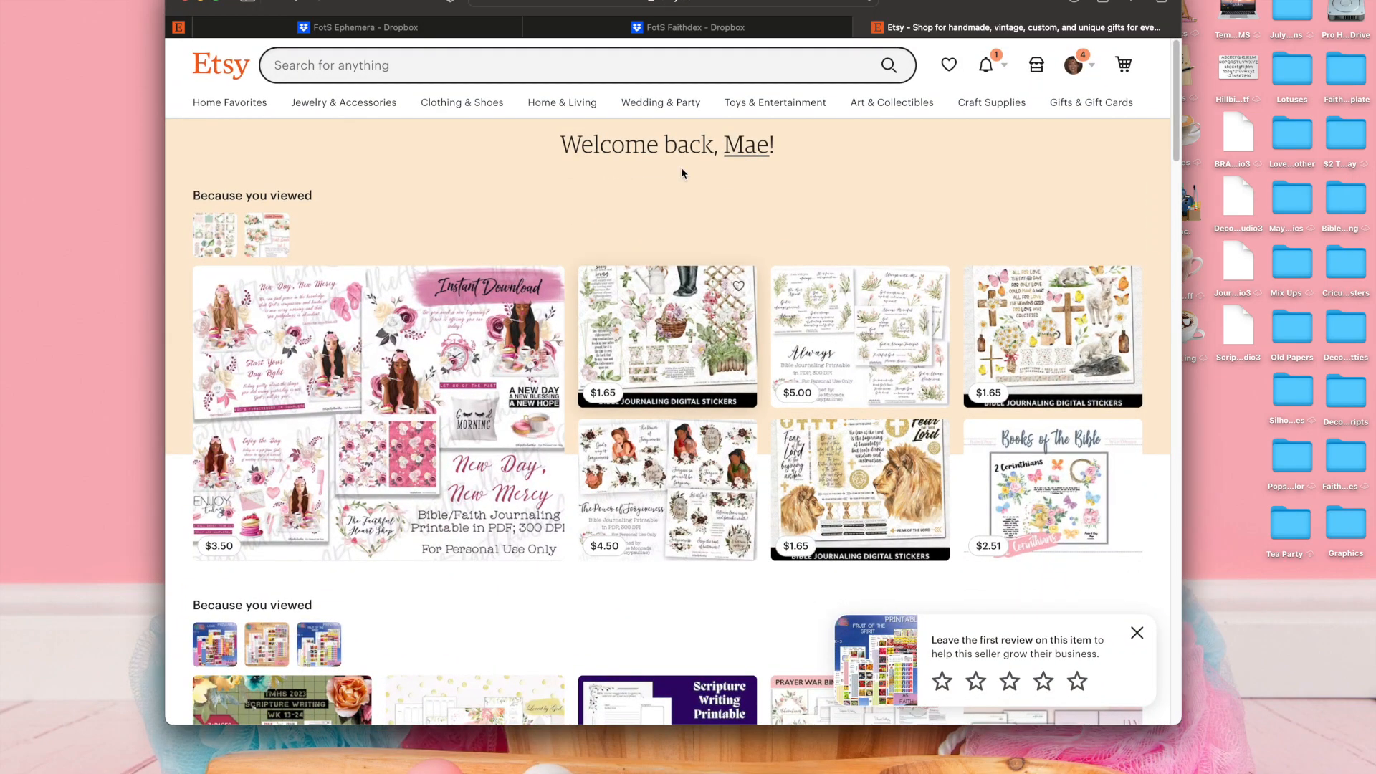
pyautogui.moveTo(765, 114)
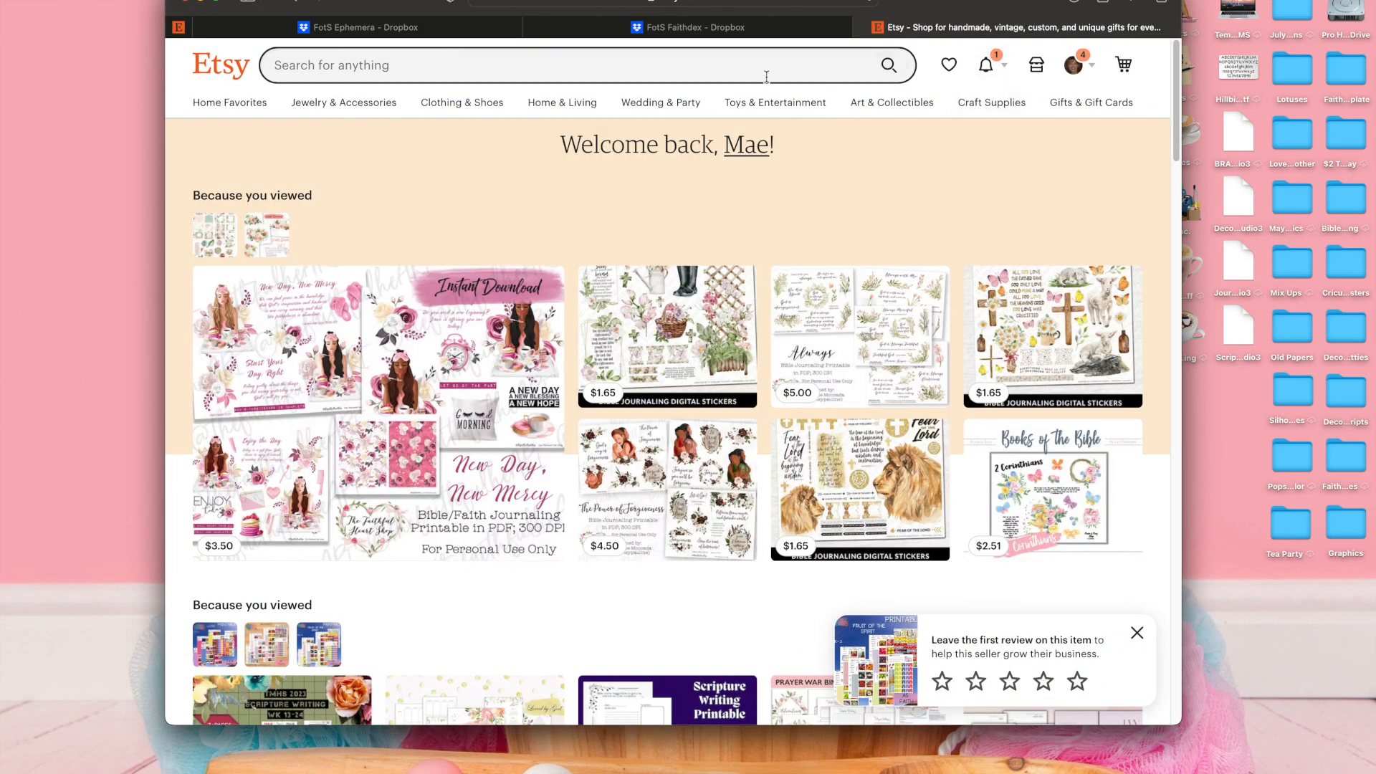
pyautogui.click(765, 76)
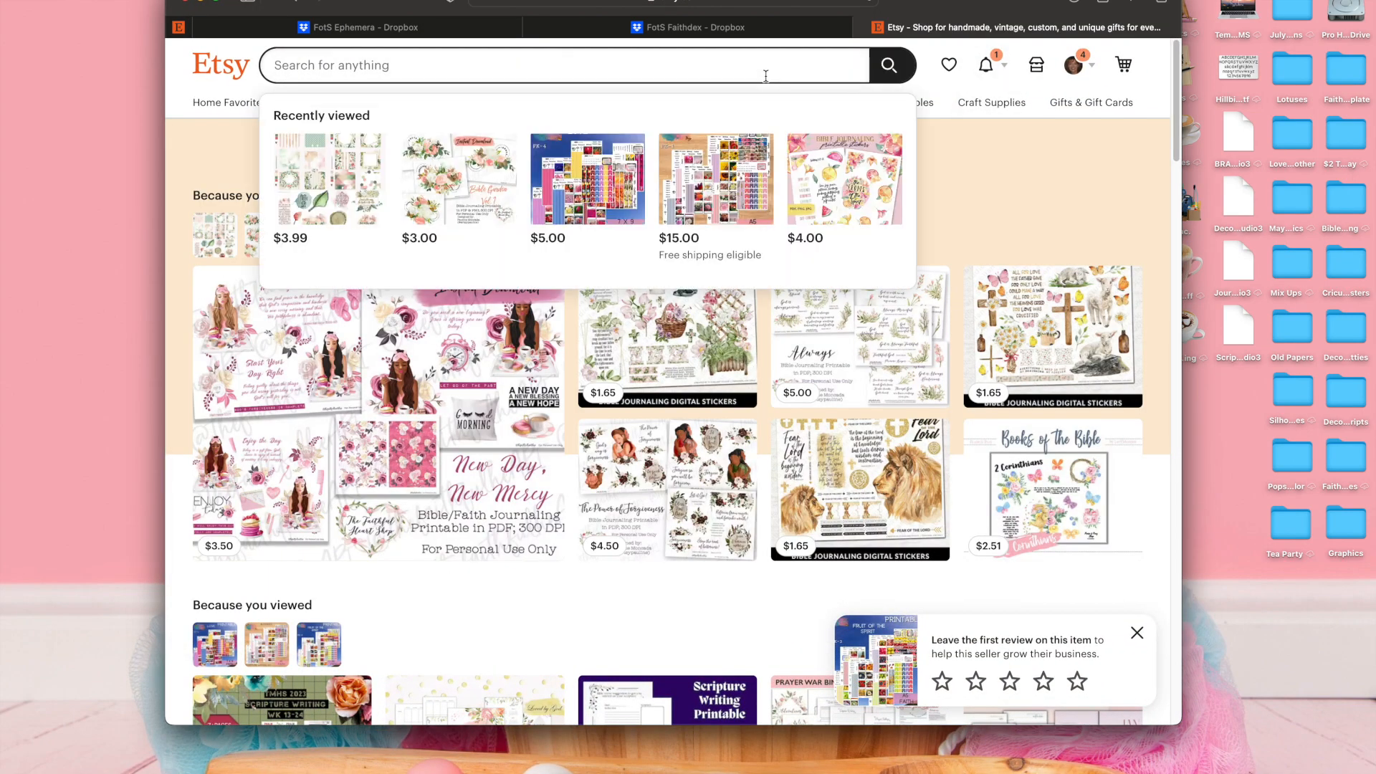
pyautogui.write('black')
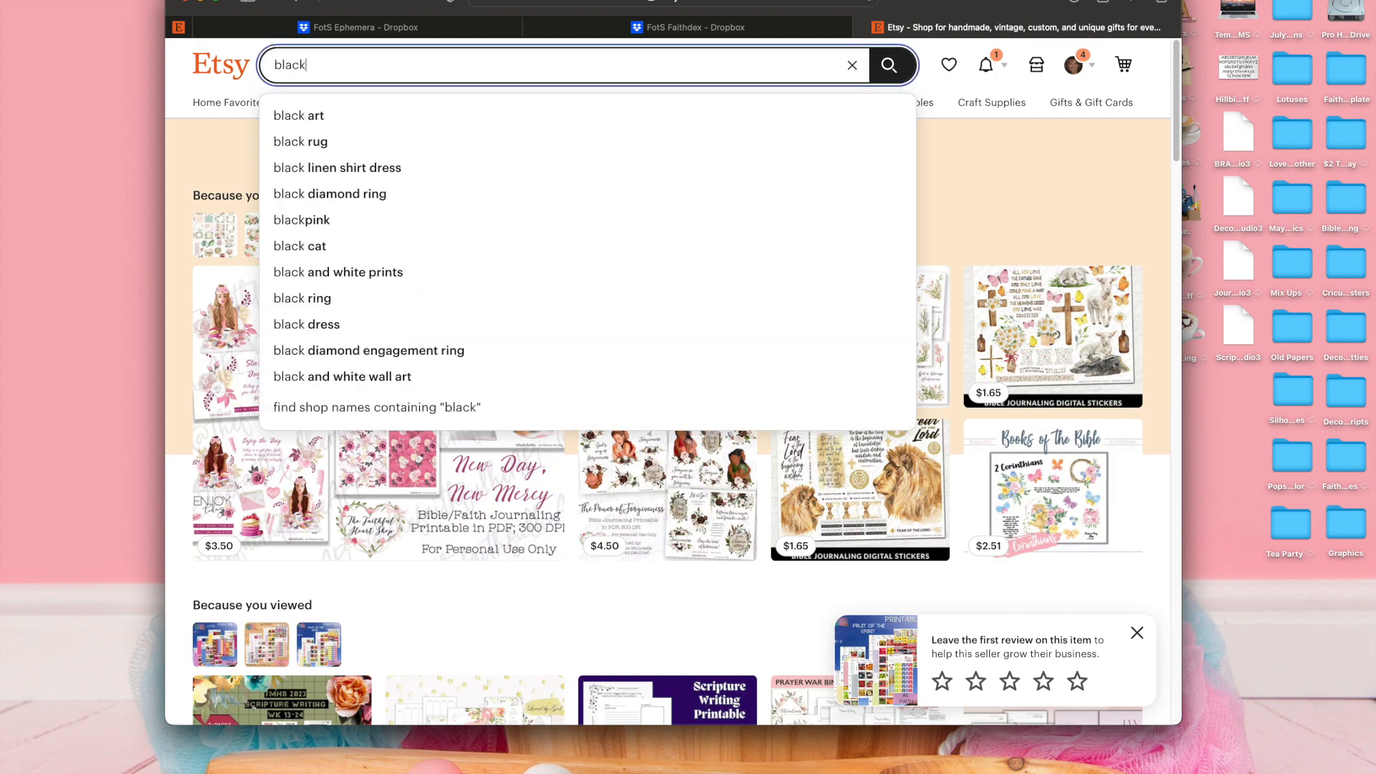
pyautogui.write('mountainplans')
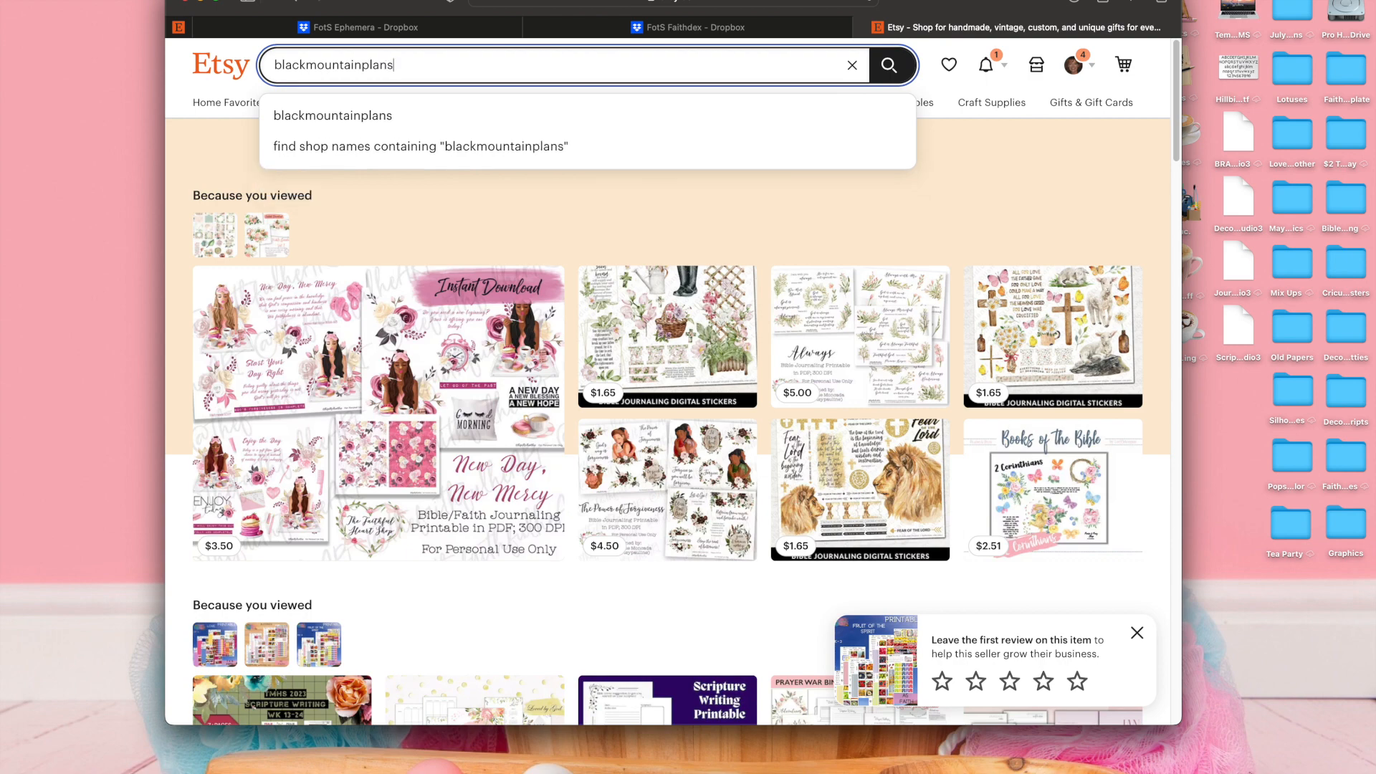
pyautogui.press('Return')
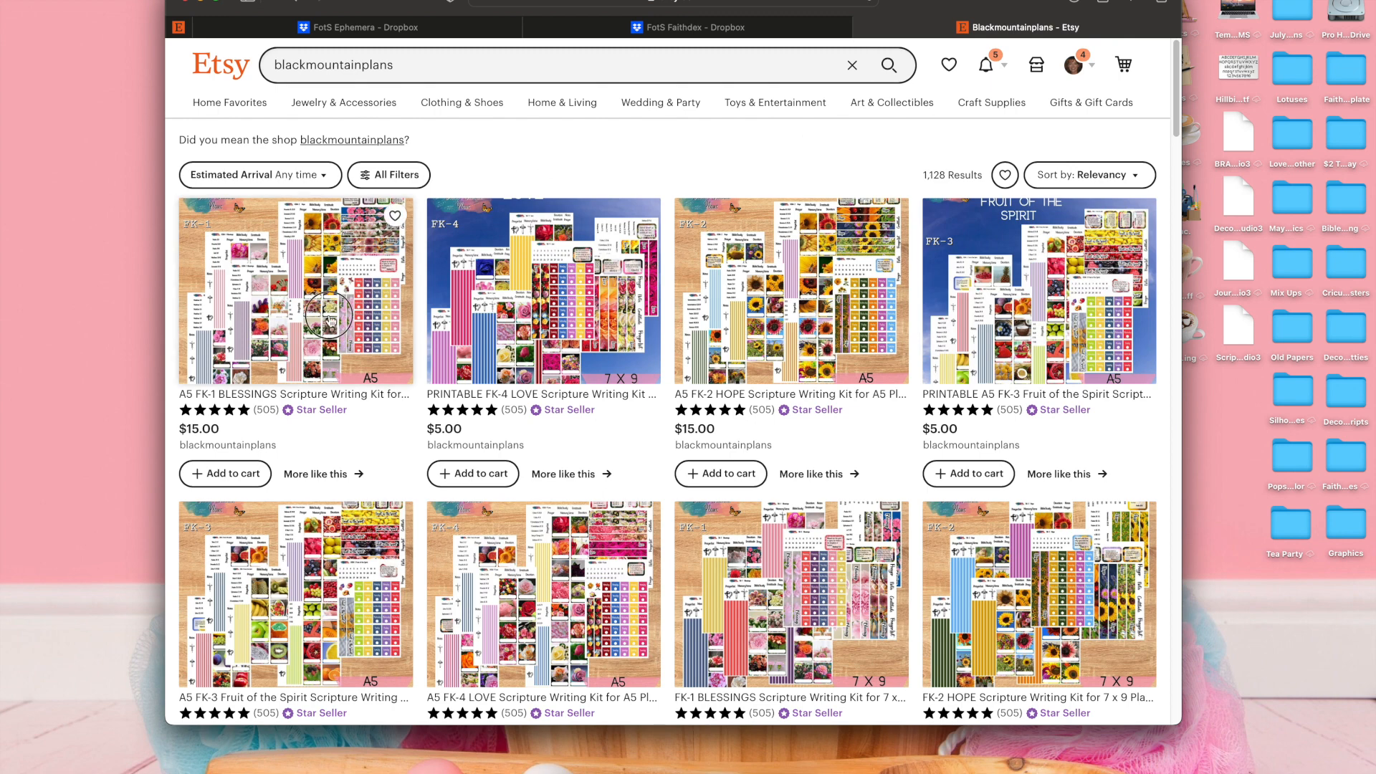
# Open the blackmountainplans shop page from its A5 FK-1 BLESSINGS listing and dismiss the coupon banner
pyautogui.press('super+t')
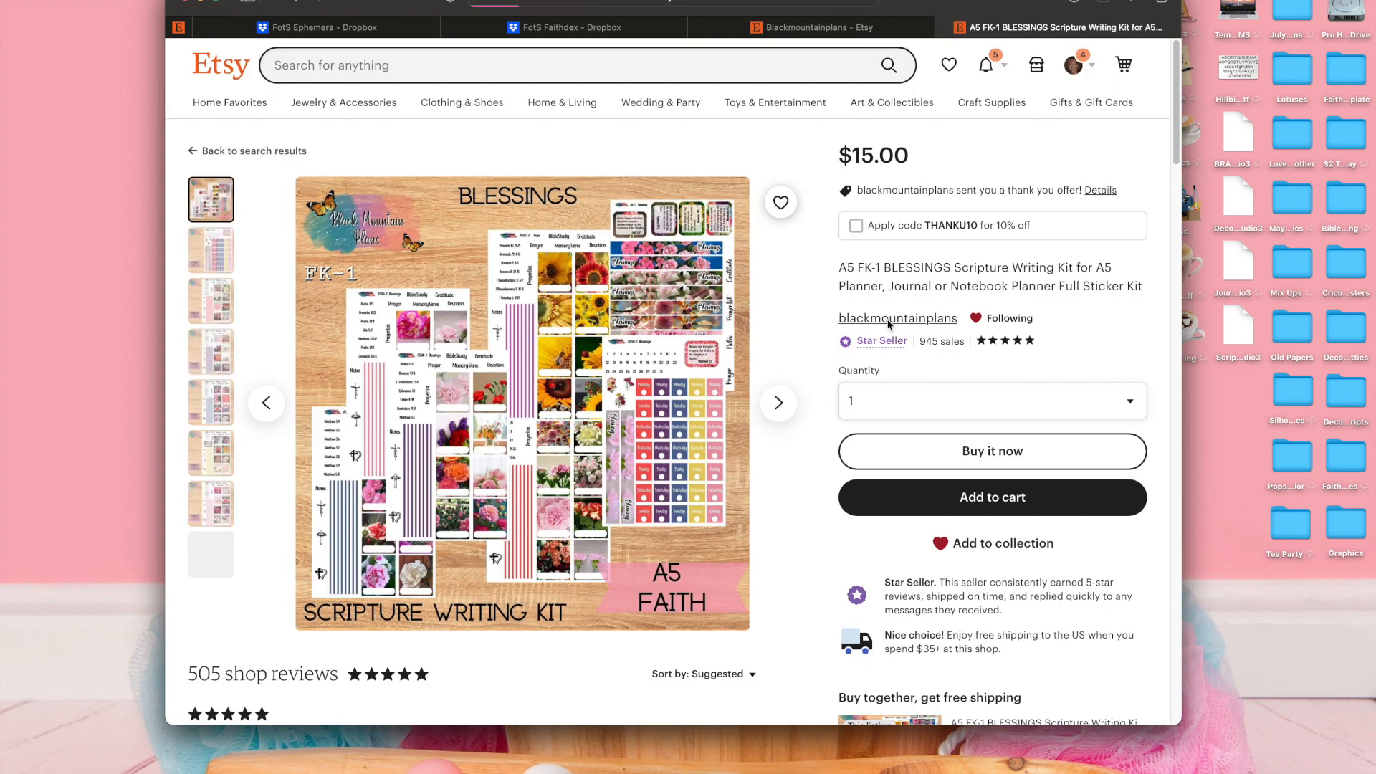
pyautogui.click(889, 323)
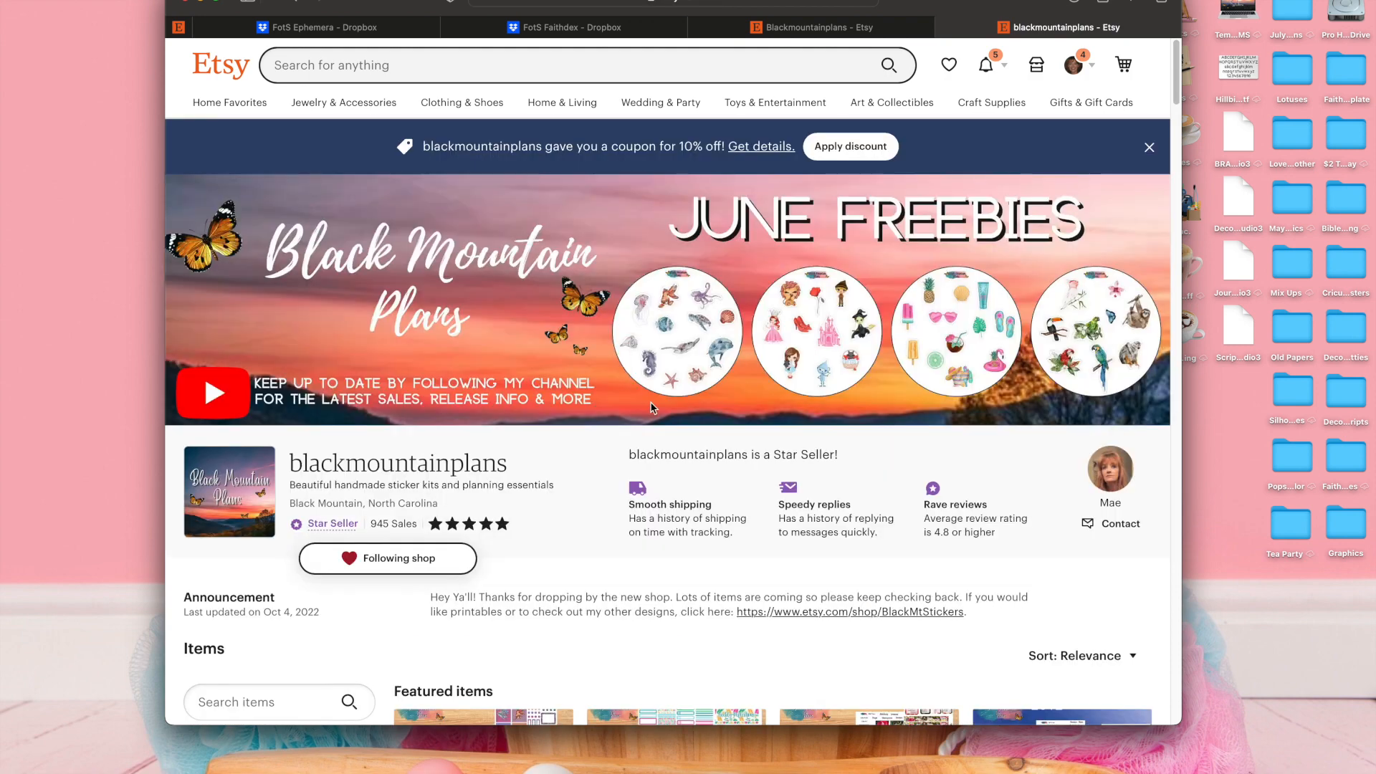
pyautogui.scroll(-3, 652, 407)
pyautogui.scroll(3, 652, 407)
pyautogui.click(1148, 151)
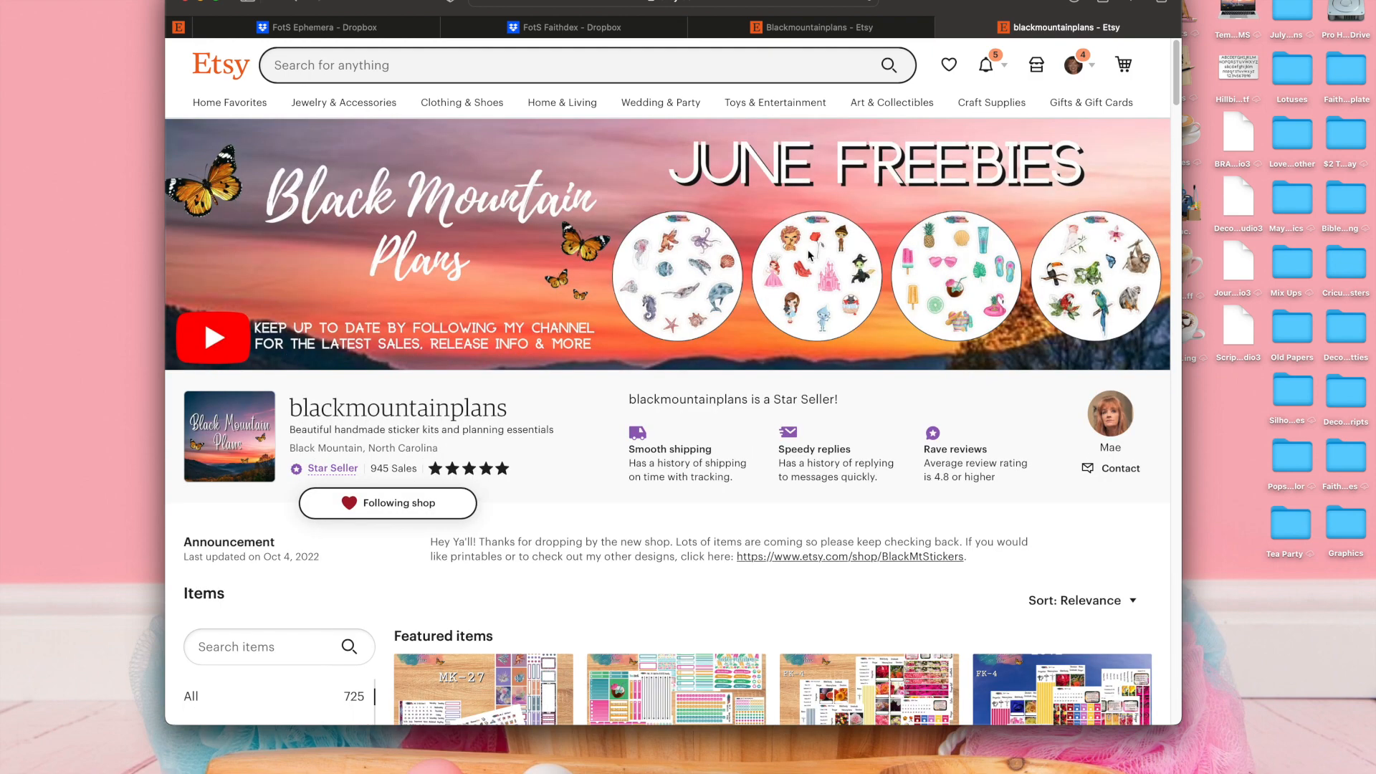
# Browse the shop's PRINTABLE FAITH section and its Faith section
pyautogui.scroll(-12, 654, 369)
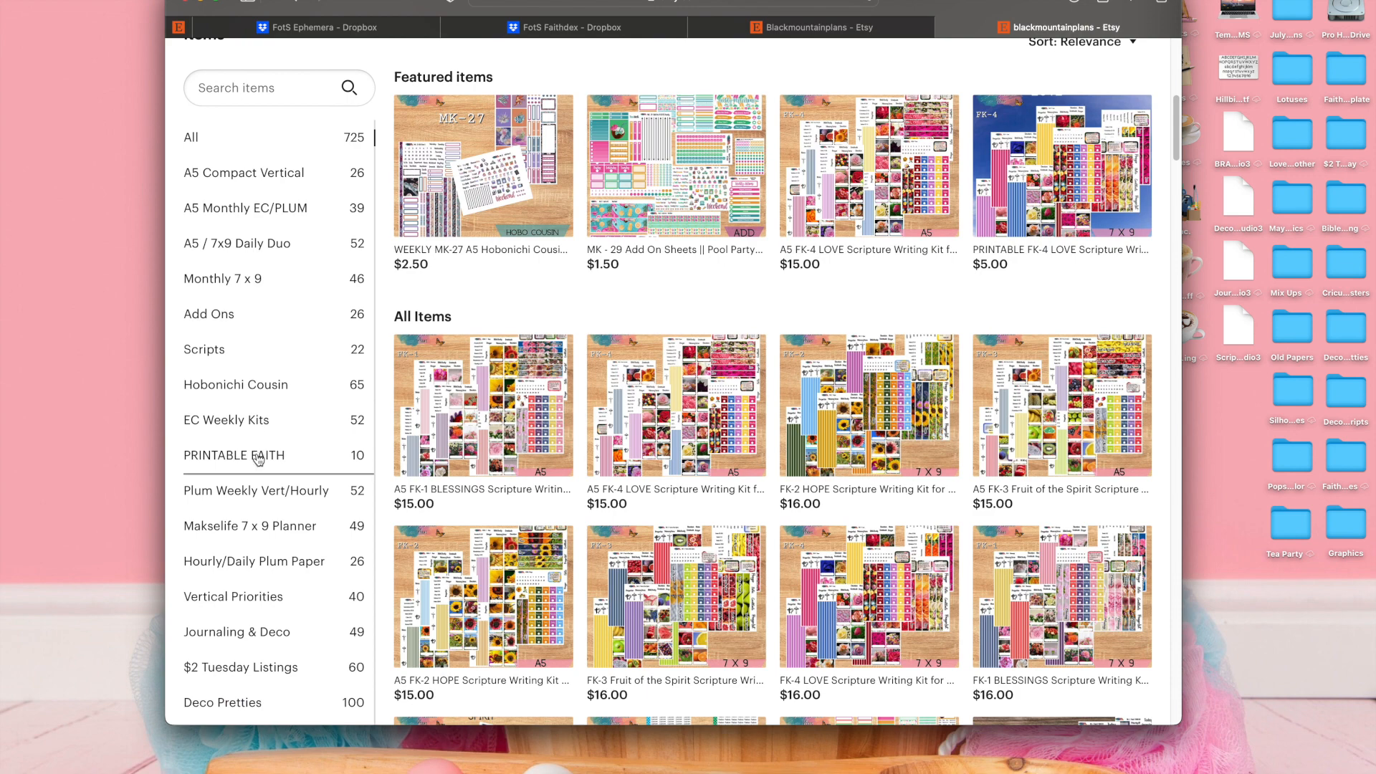
pyautogui.click(259, 456)
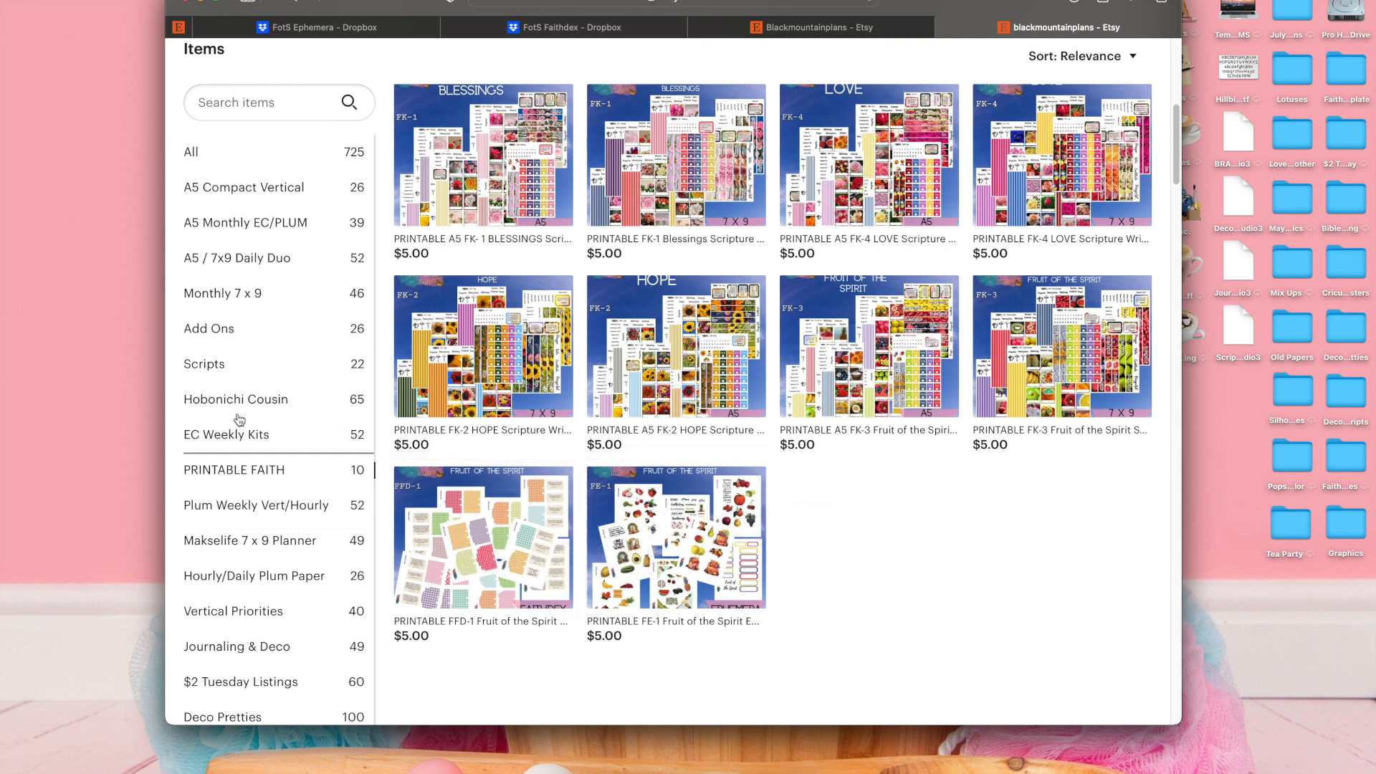
pyautogui.scroll(-2, 228, 642)
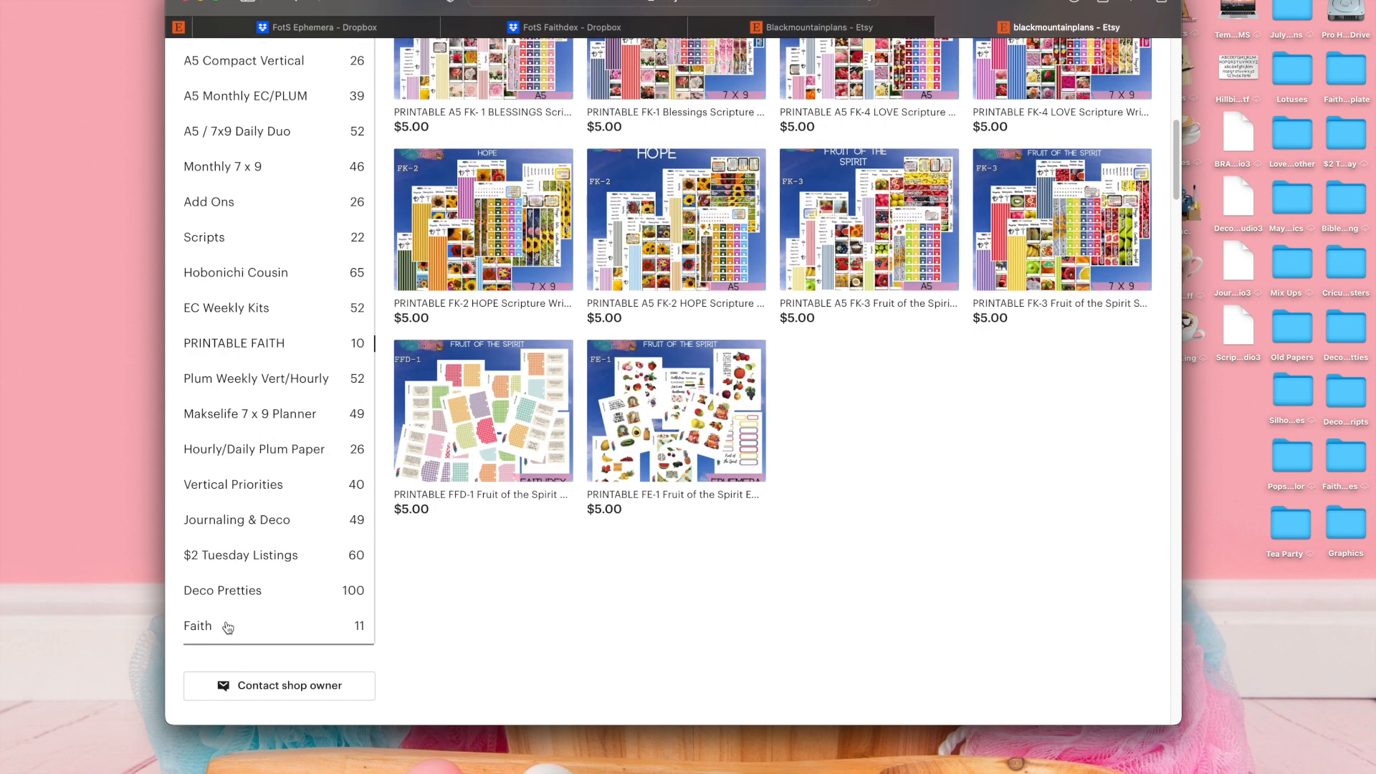
pyautogui.click(205, 625)
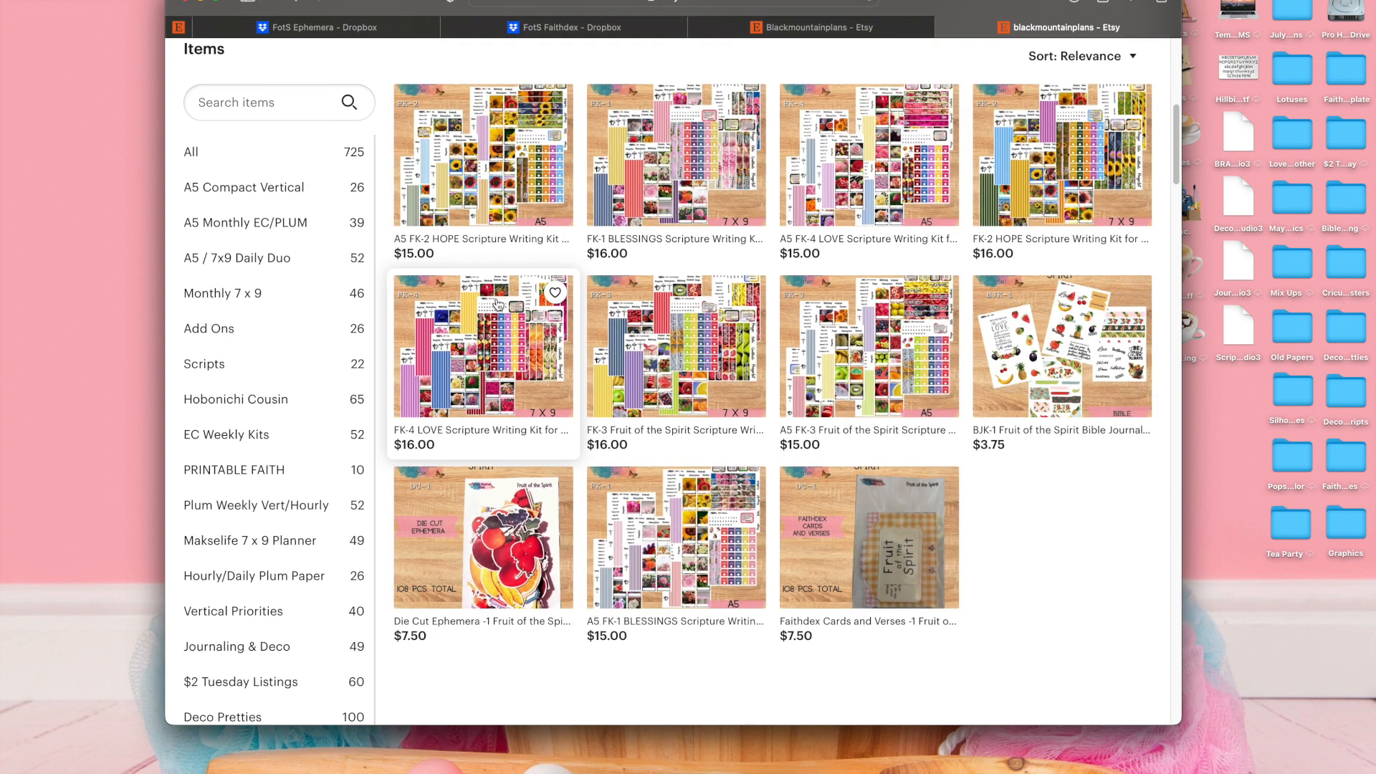
# View the Fruit of the Spirit Die Cut Ephemera and Faithdex Cards and Verses listings, closing each one after viewing
pyautogui.click(495, 550)
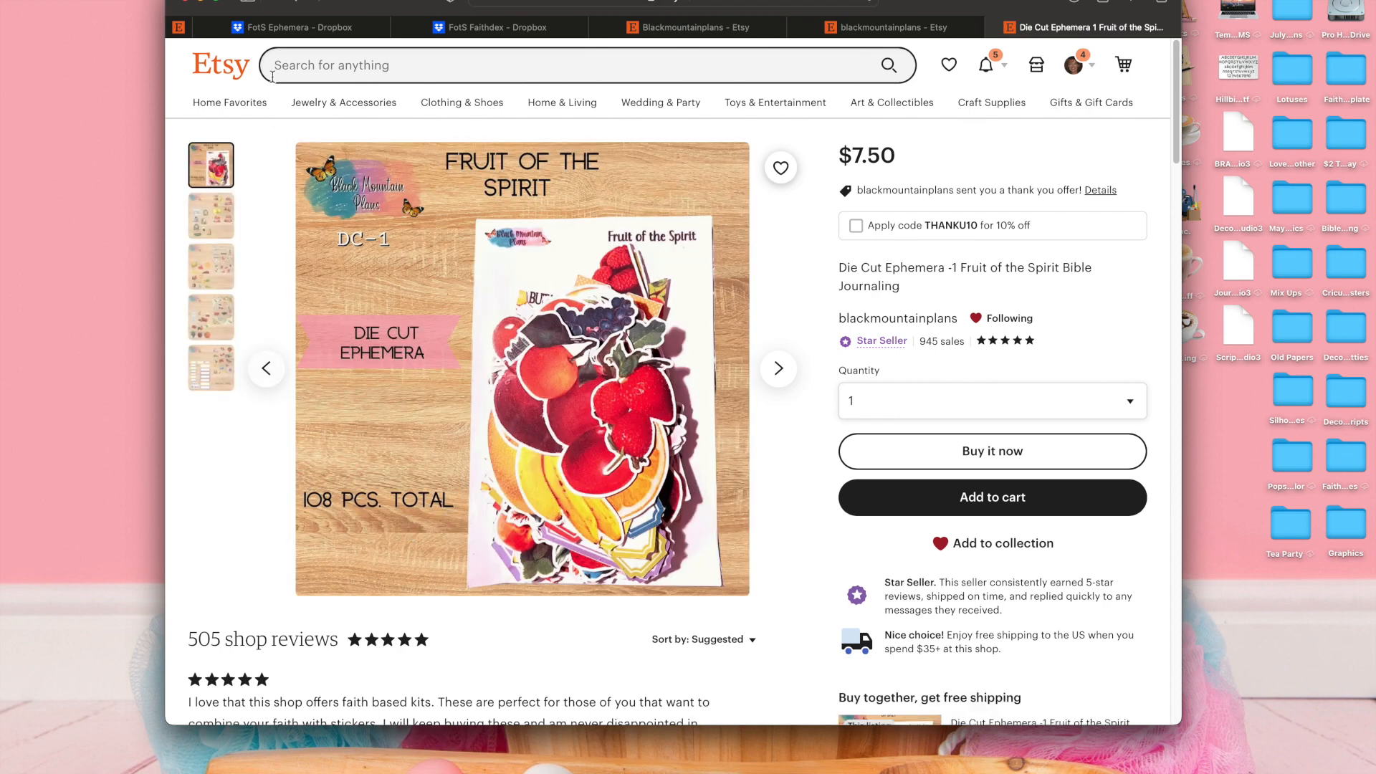
pyautogui.press('super+w')
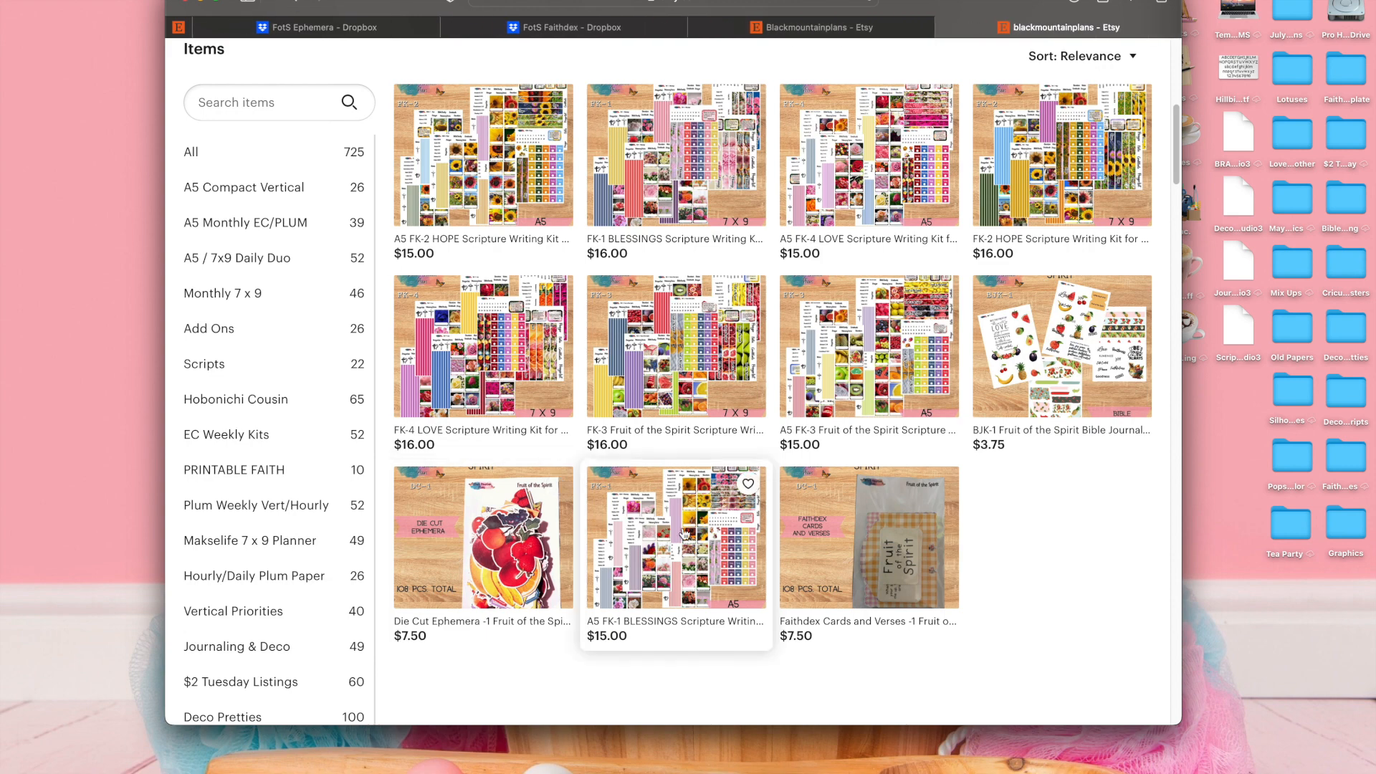
pyautogui.click(888, 552)
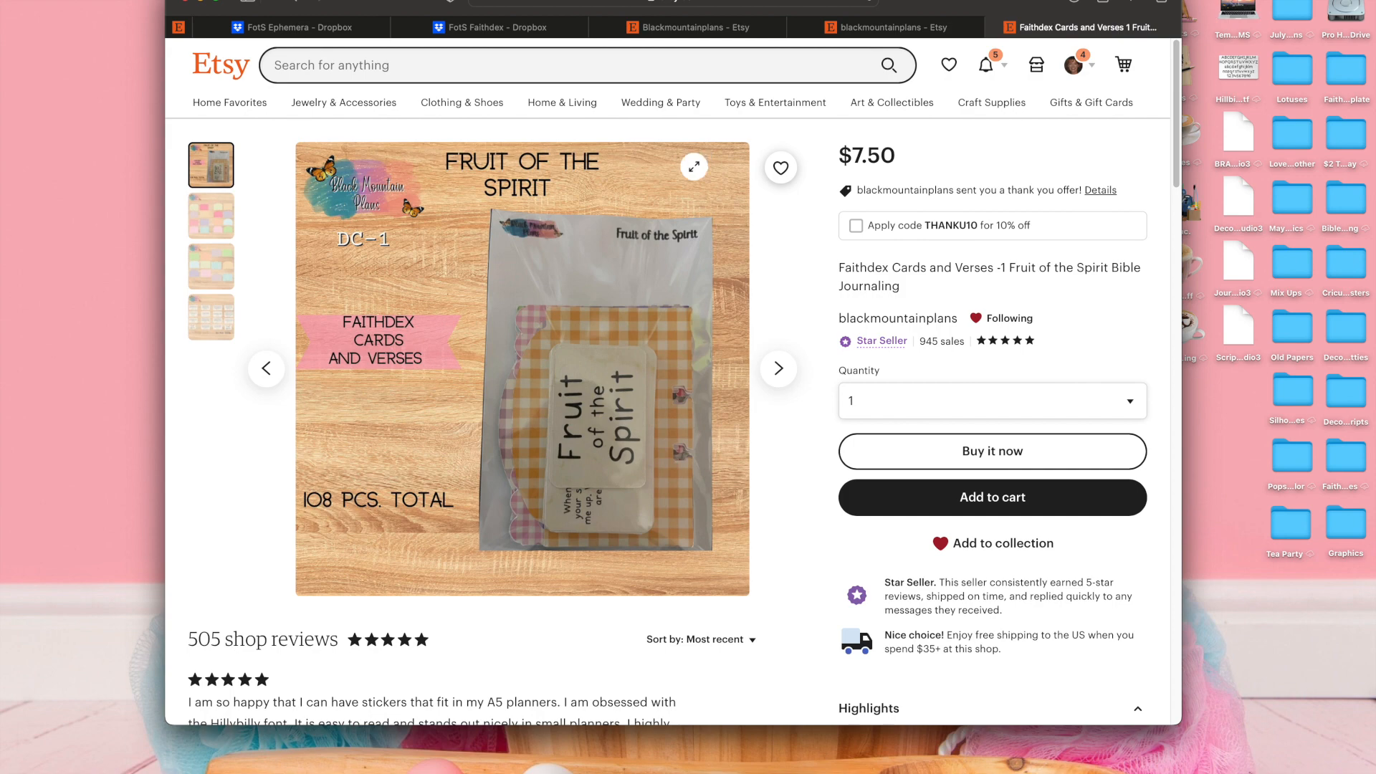
pyautogui.click(994, 28)
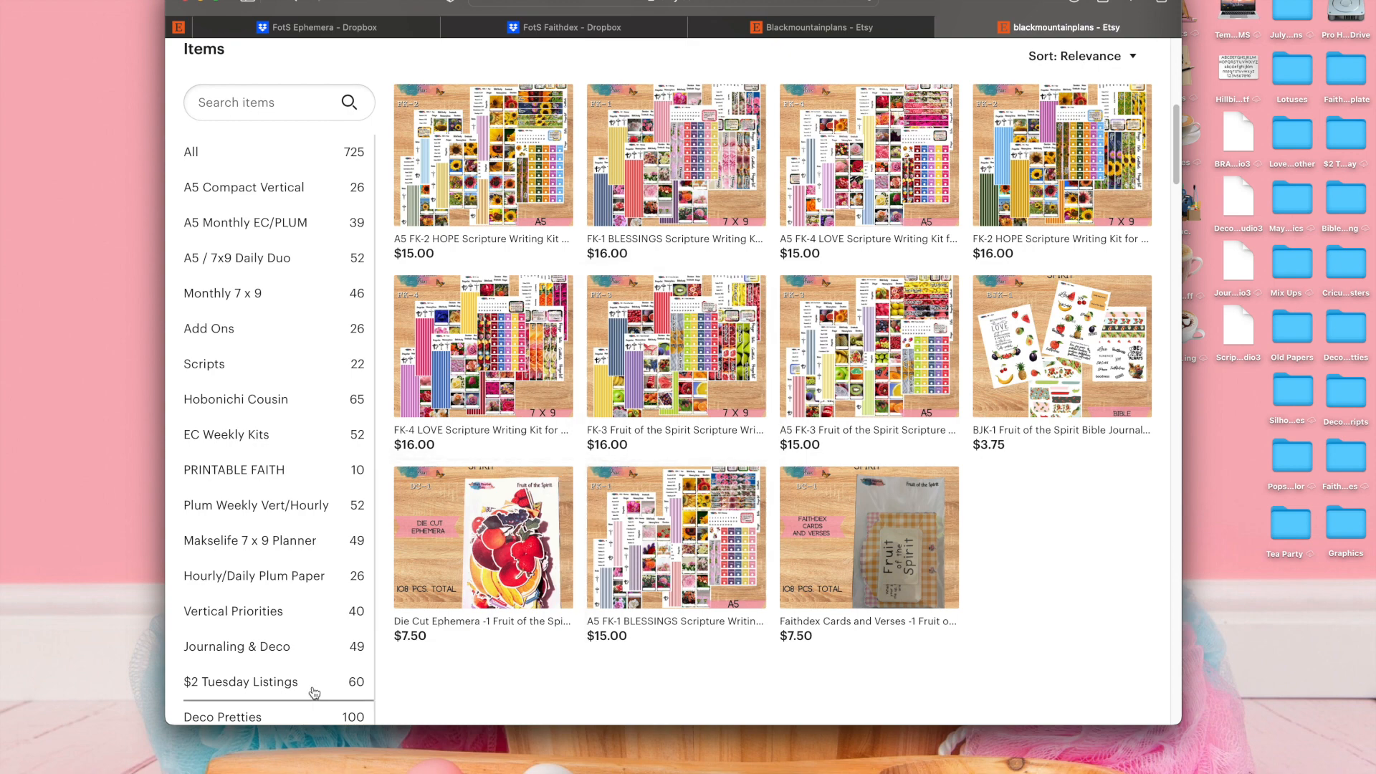
# Add the PRINTABLE FFD-1 Fruit of the Spirit Faithdex Kit from the PRINTABLE FAITH section to the cart and return to its listing
pyautogui.click(229, 471)
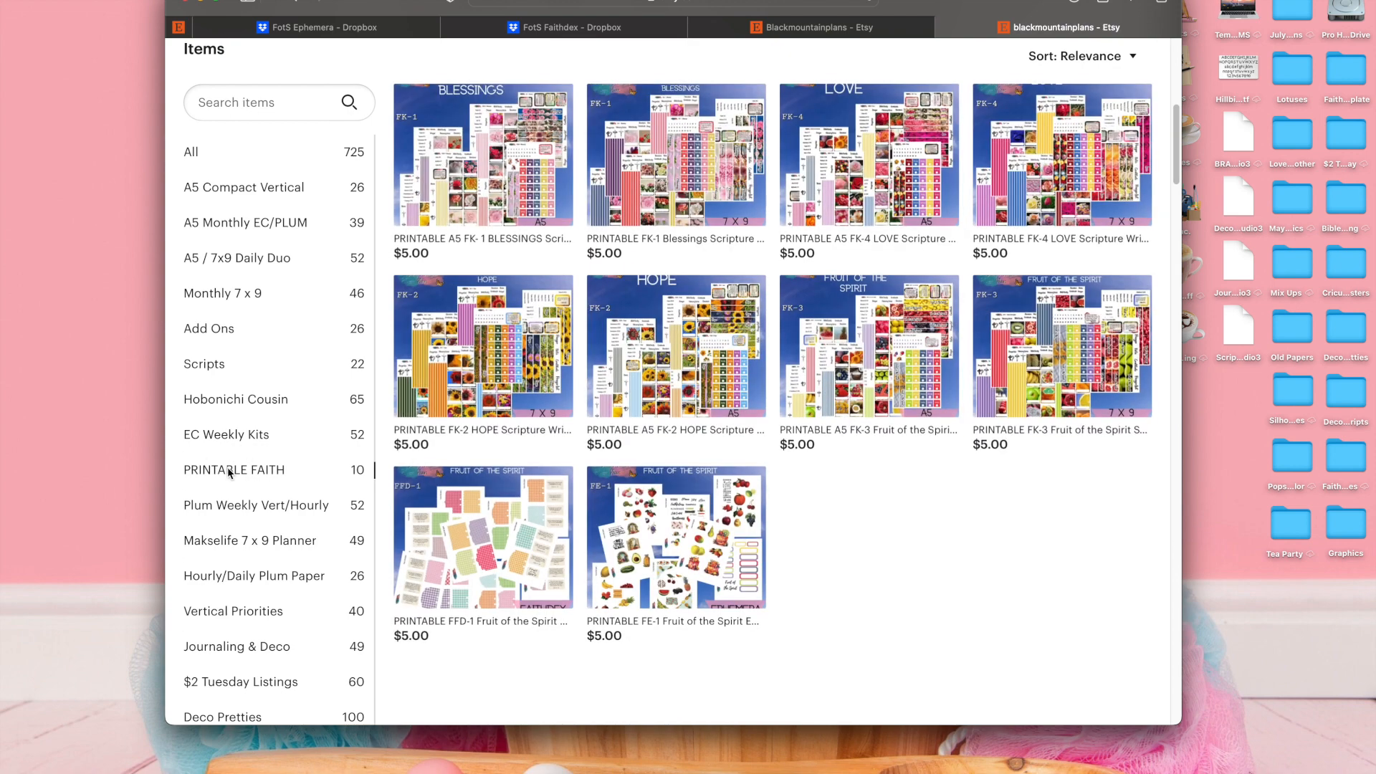
pyautogui.click(508, 534)
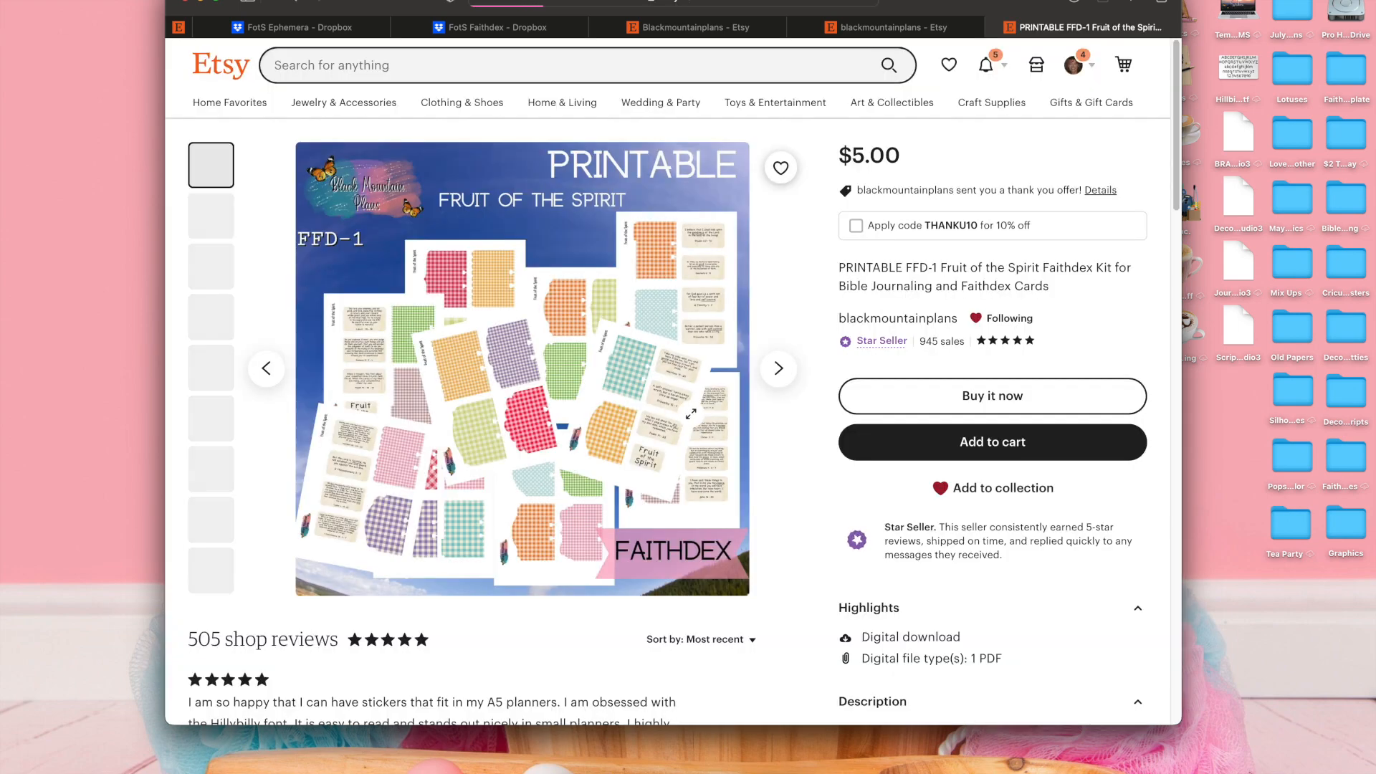
pyautogui.click(930, 452)
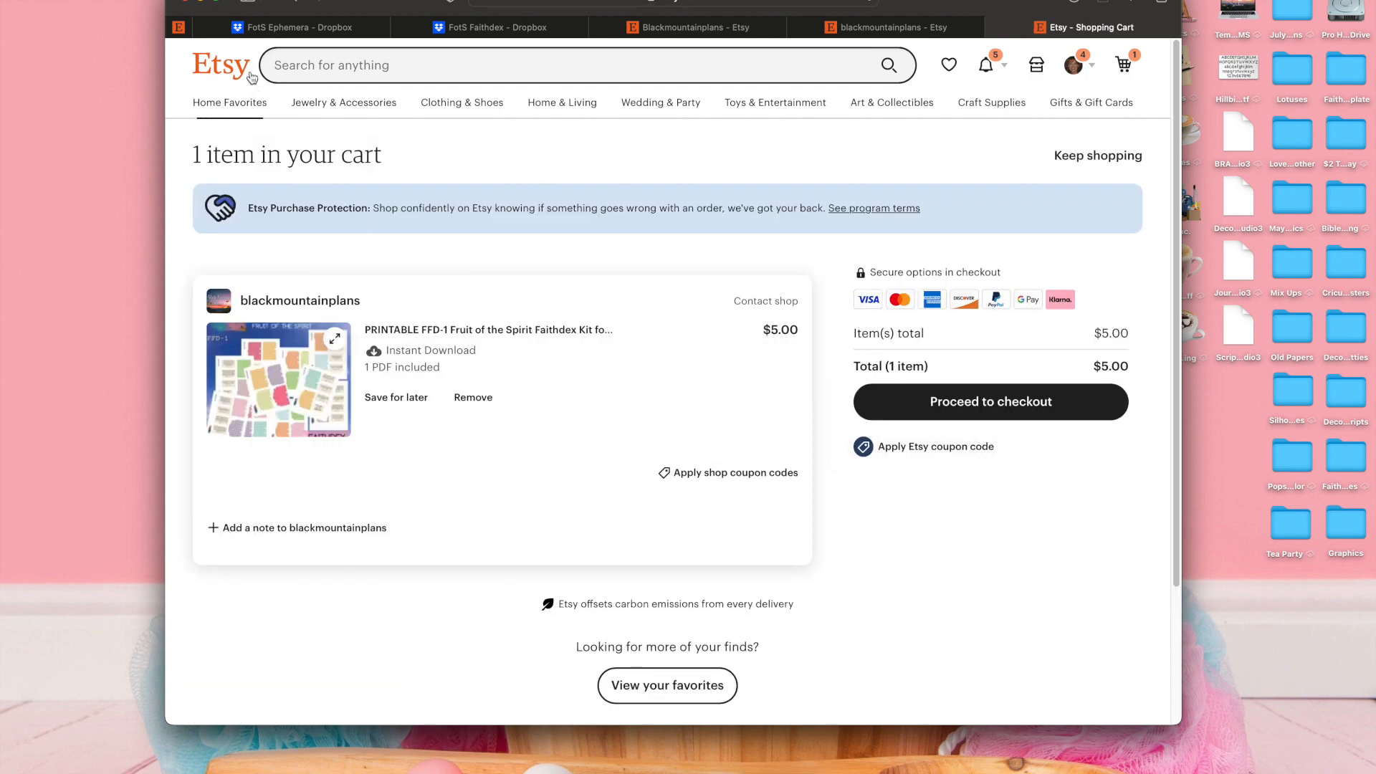
pyautogui.click(295, 5)
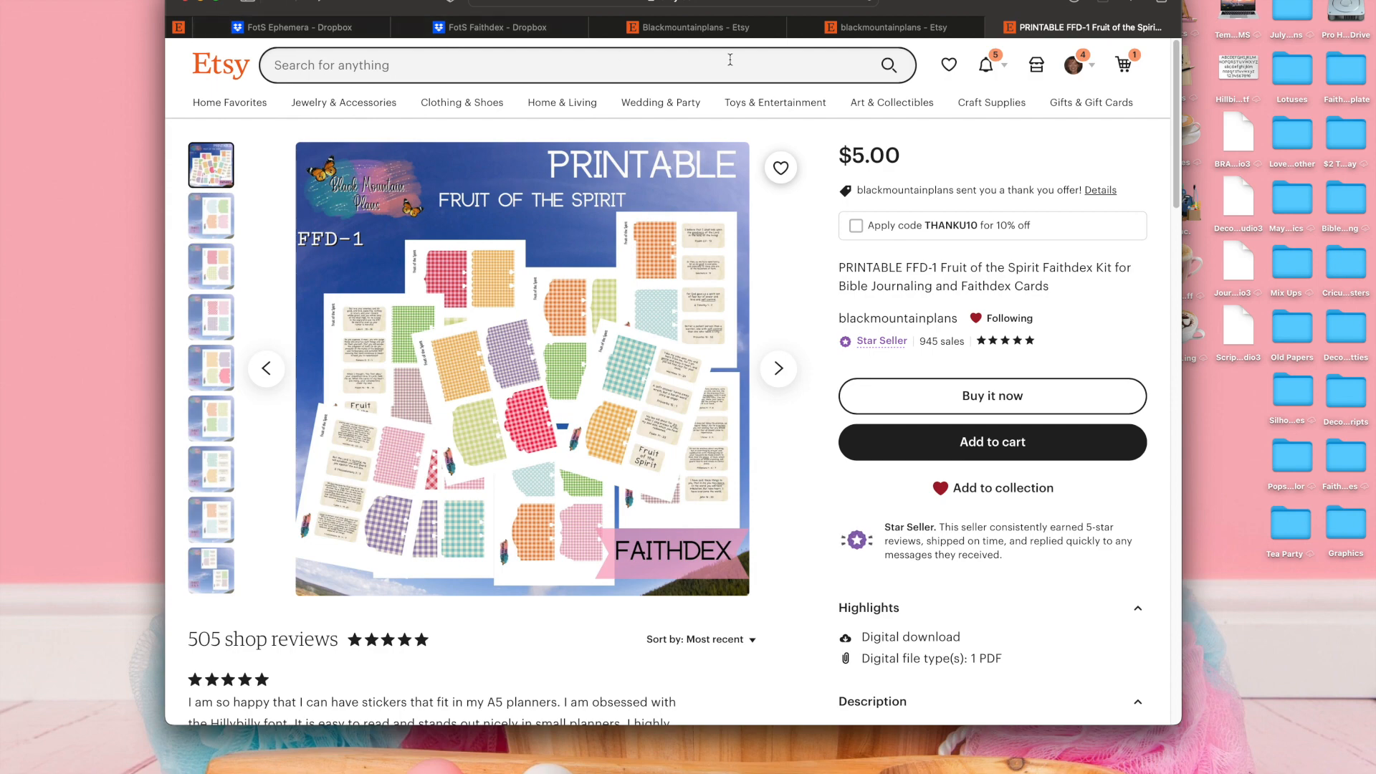
# Add the PRINTABLE FE-1 Fruit of the Spirit Ephemera Kit from the shop to the cart
pyautogui.click(867, 29)
pyautogui.click(721, 494)
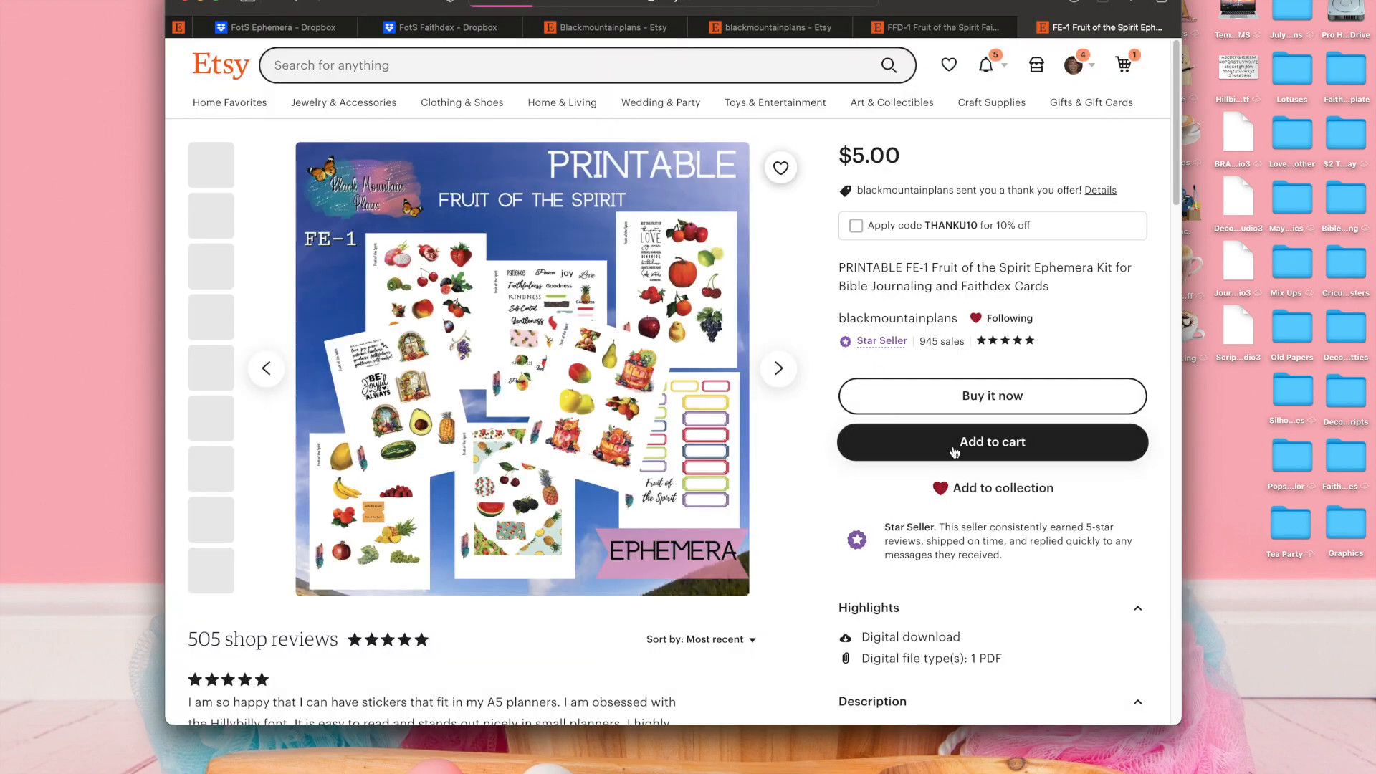
pyautogui.click(947, 441)
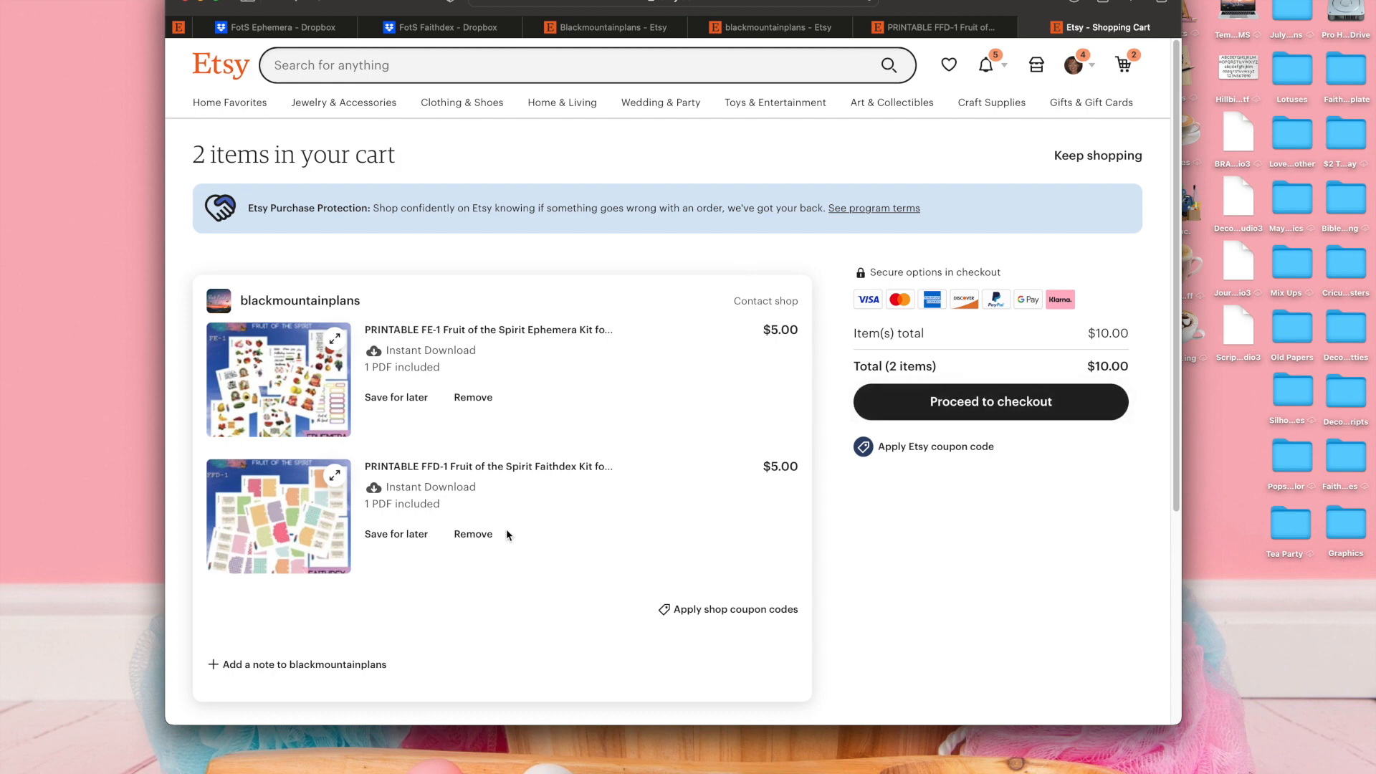
# Remove both Fruit of the Spirit printable kits from the cart
pyautogui.click(473, 534)
pyautogui.click(482, 397)
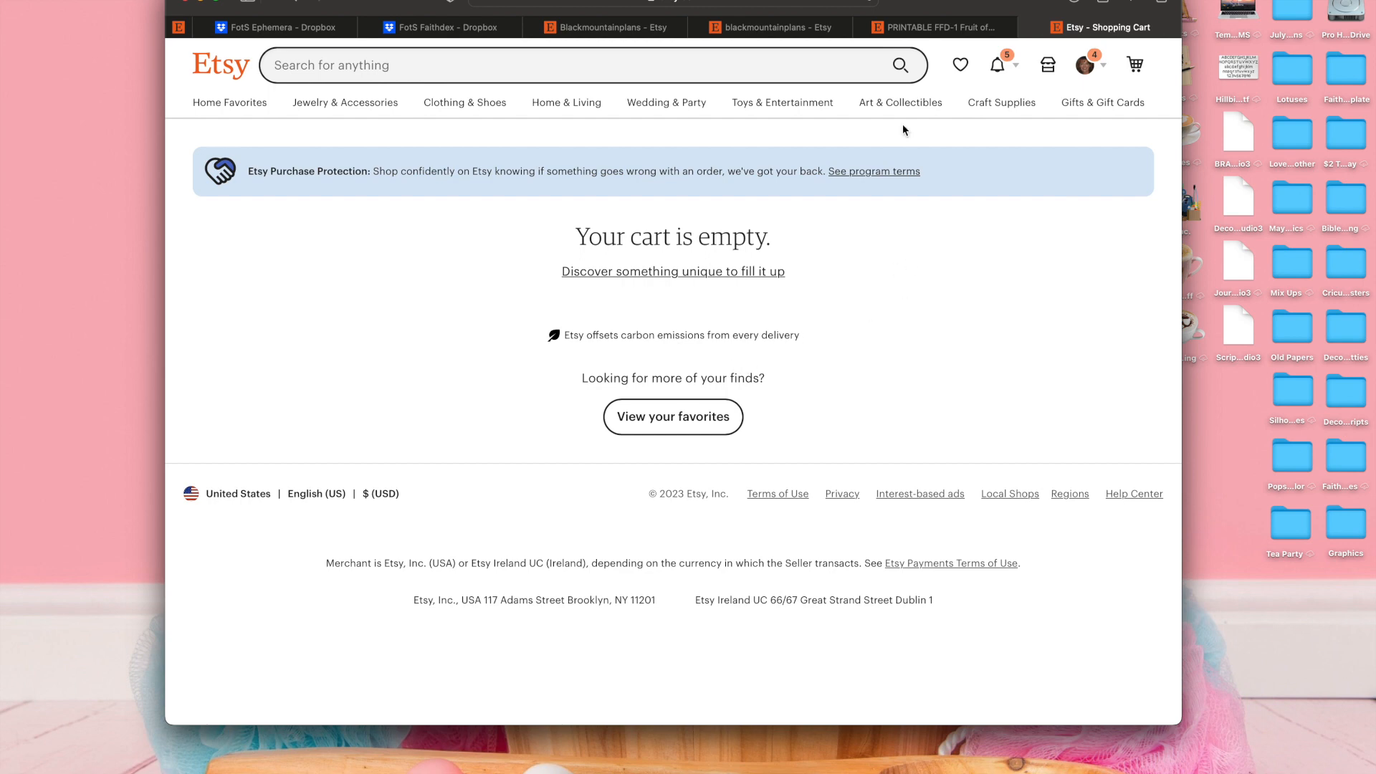
# Open the account's purchases and look over the order history
pyautogui.click(1085, 65)
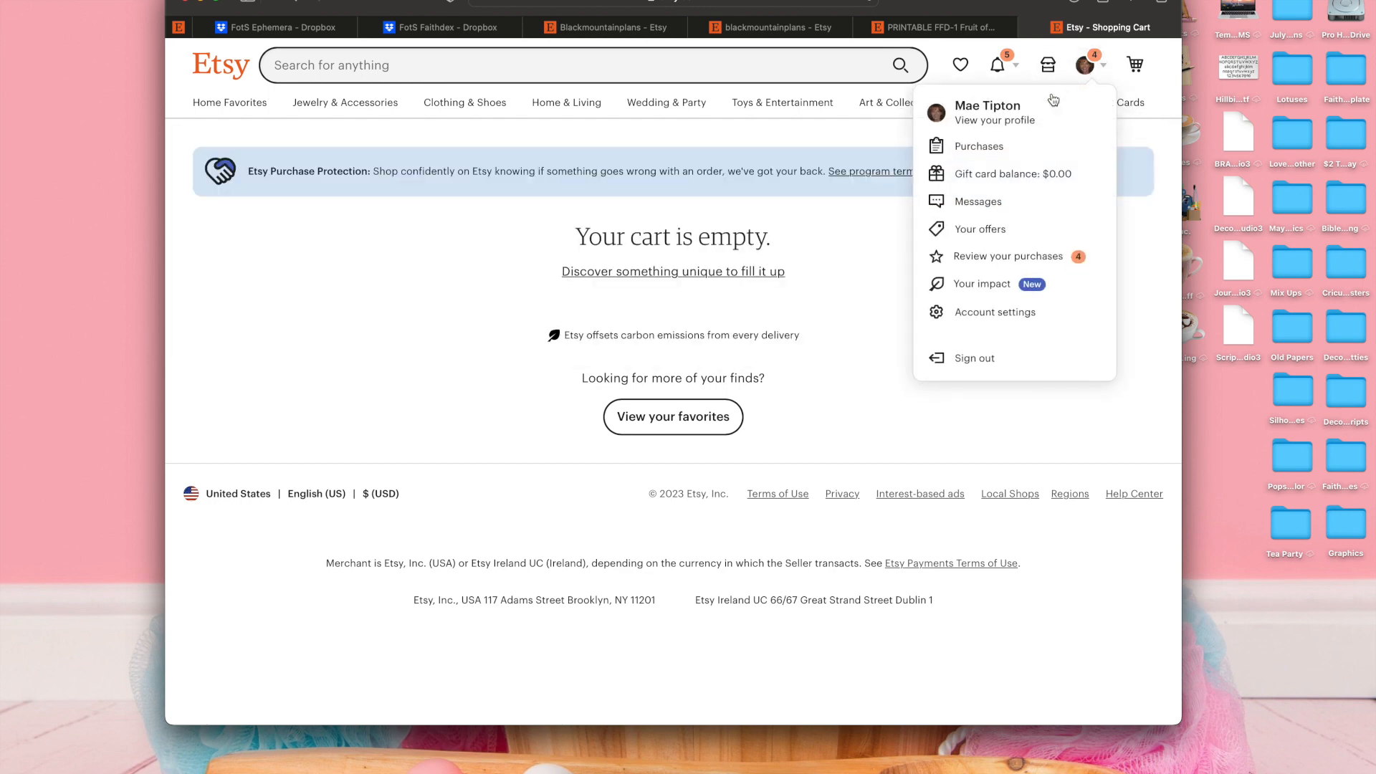
pyautogui.click(1006, 143)
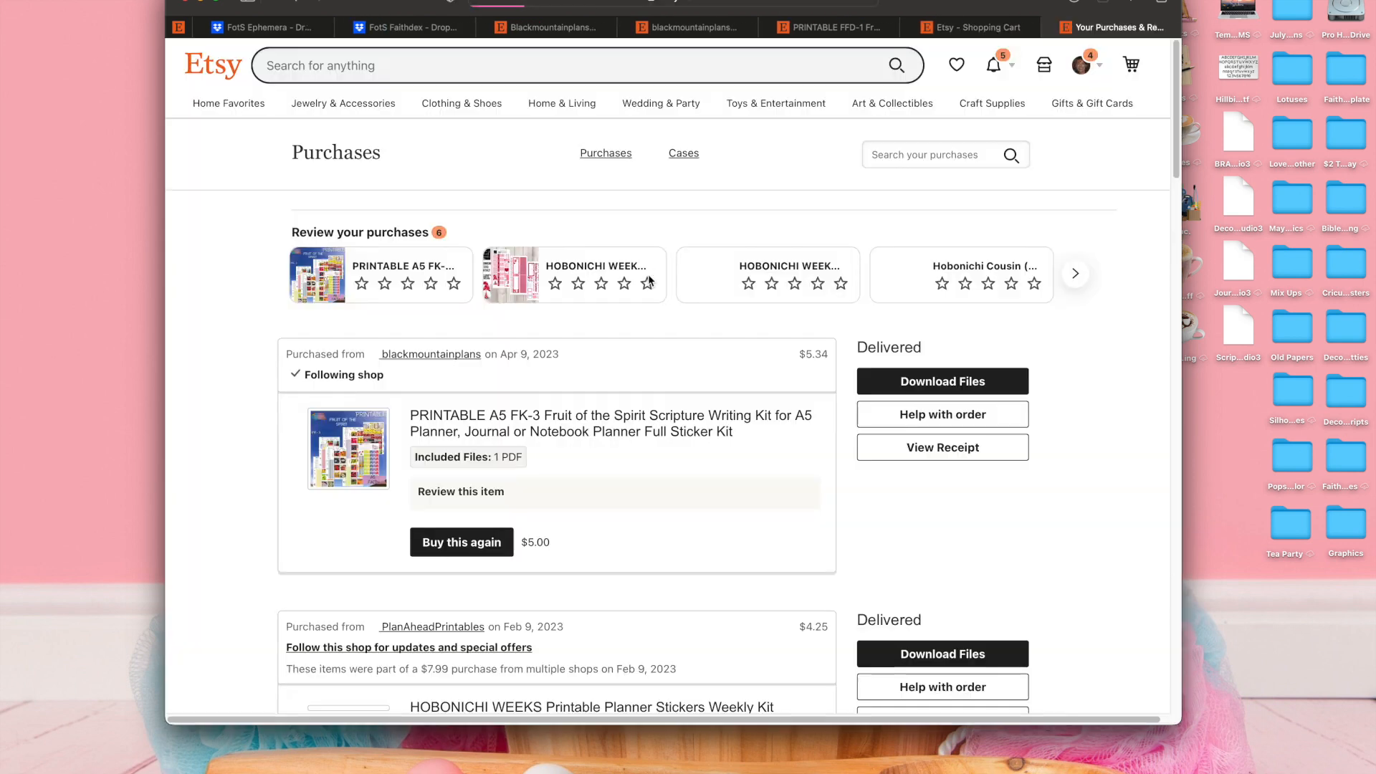
pyautogui.scroll(-3, 687, 492)
pyautogui.scroll(3, 717, 481)
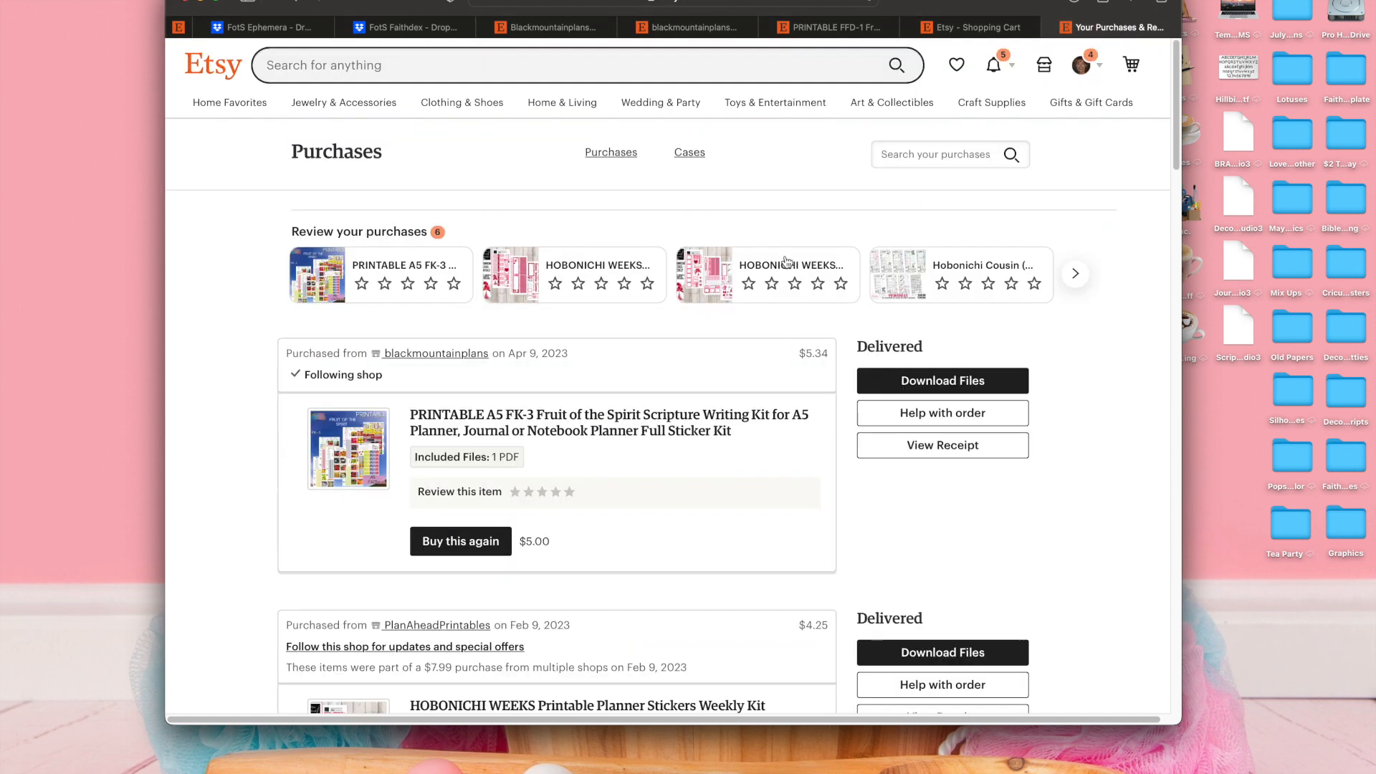
# Reopen the purchases and download DropboxLink.pdf from the PRINTABLE A5 FK-3 Fruit of the Spirit order
pyautogui.click(1079, 66)
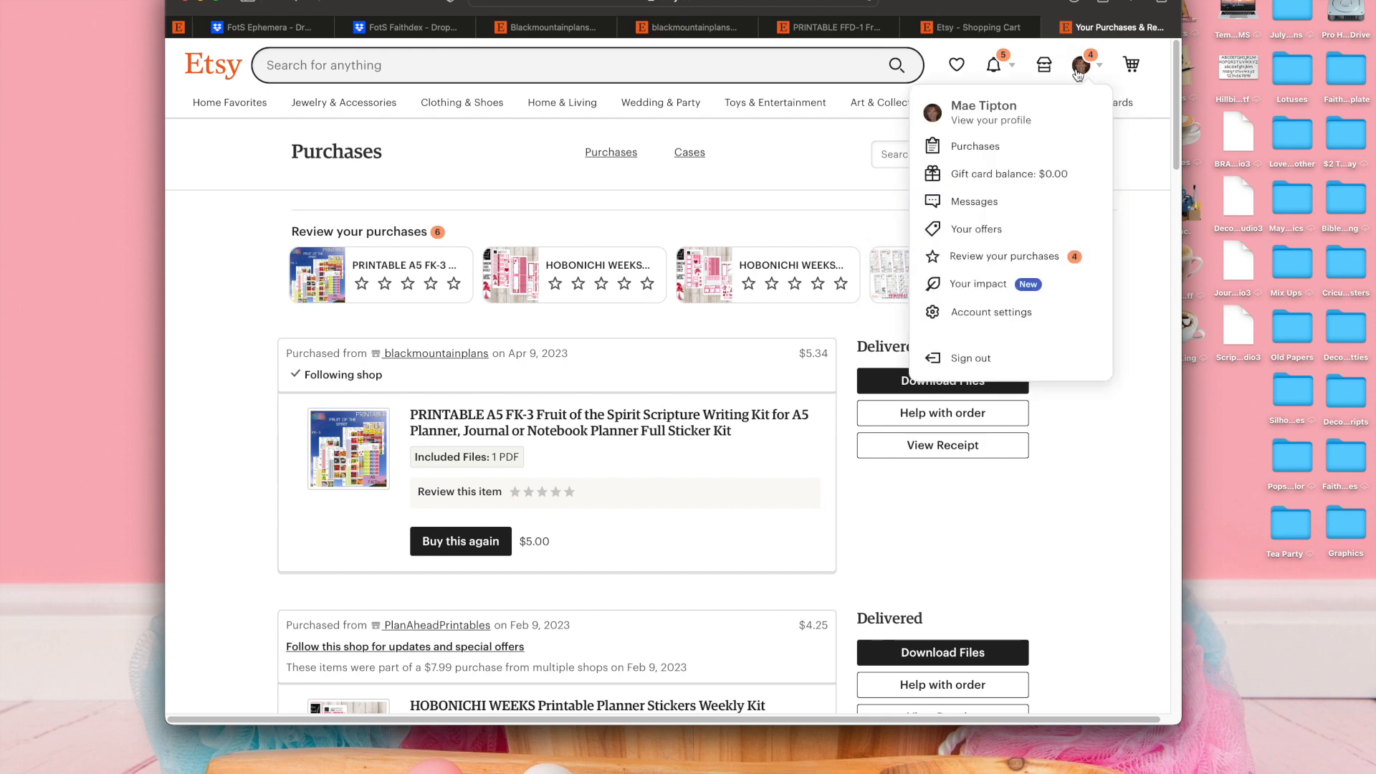
pyautogui.click(979, 153)
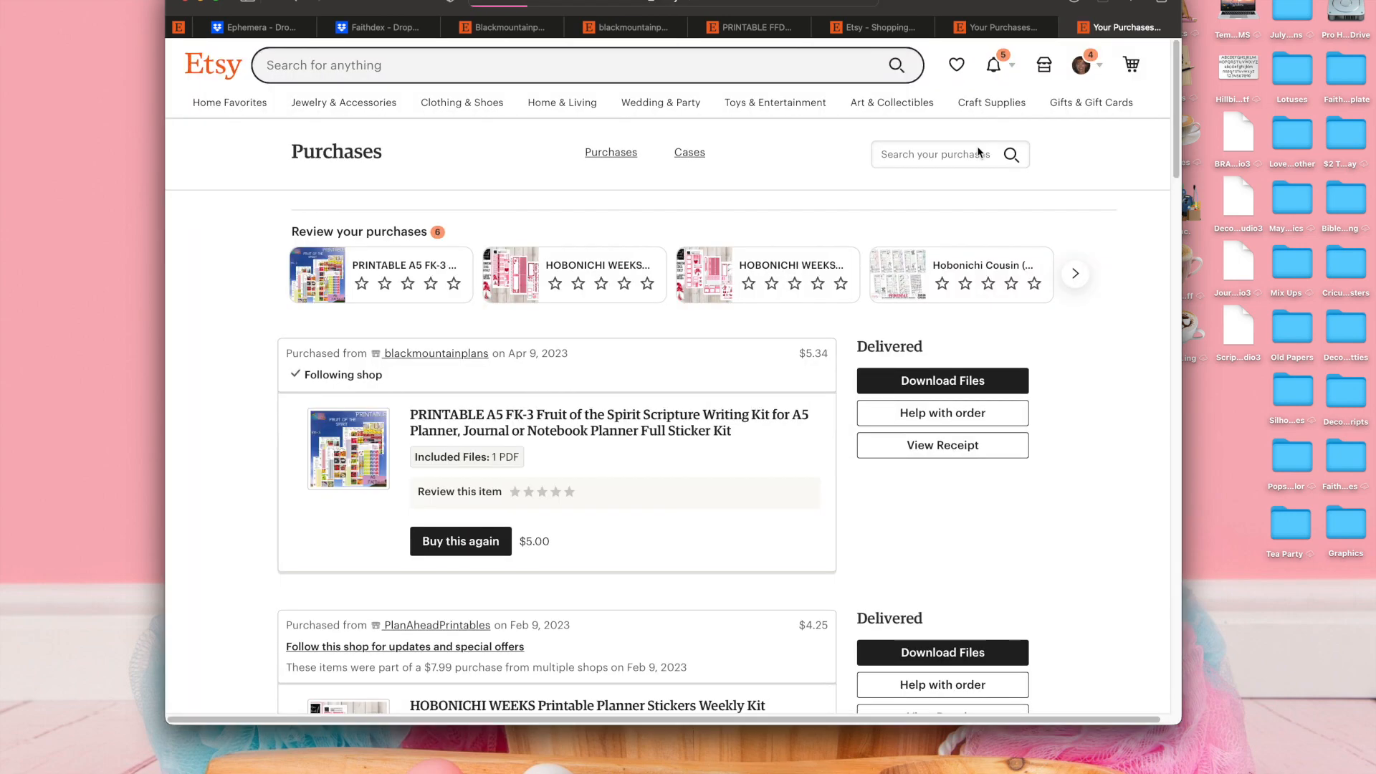
pyautogui.scroll(-2, 531, 421)
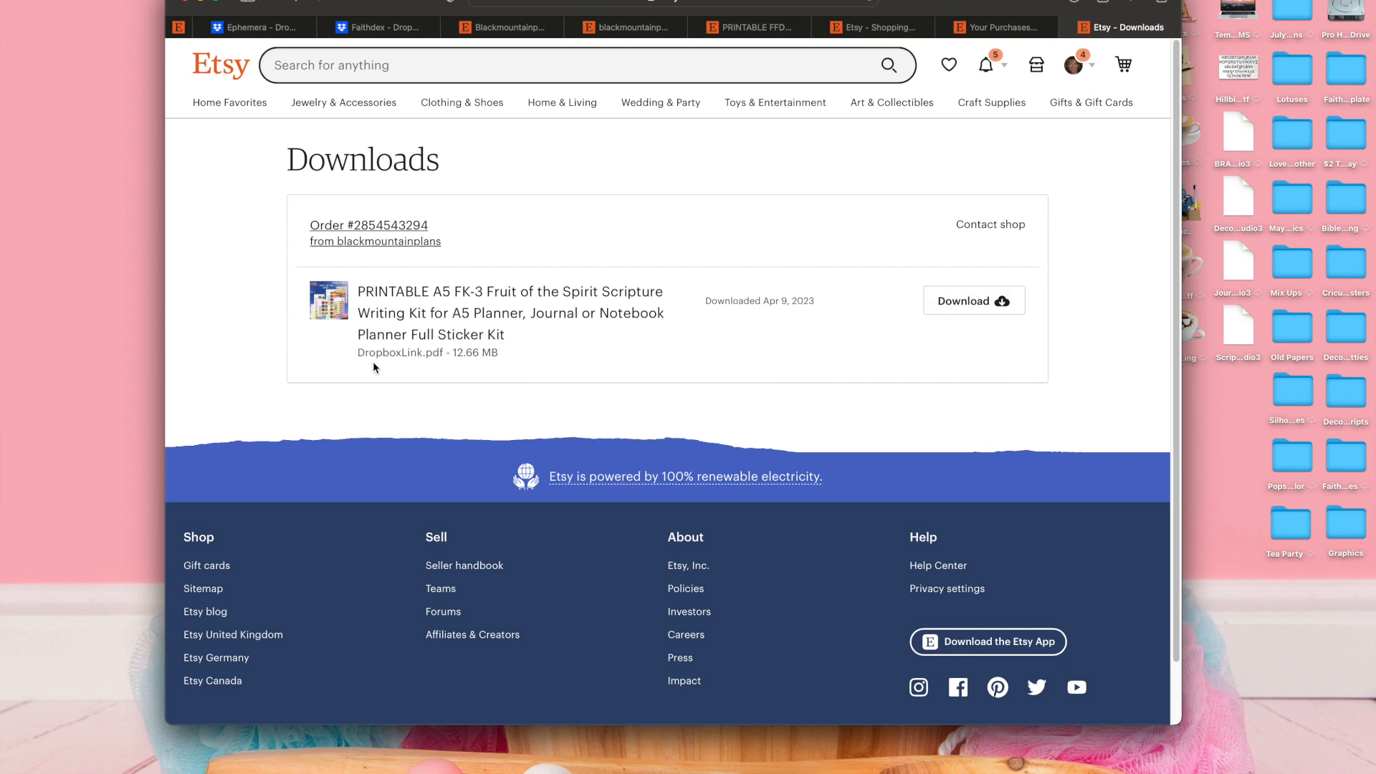
pyautogui.click(967, 306)
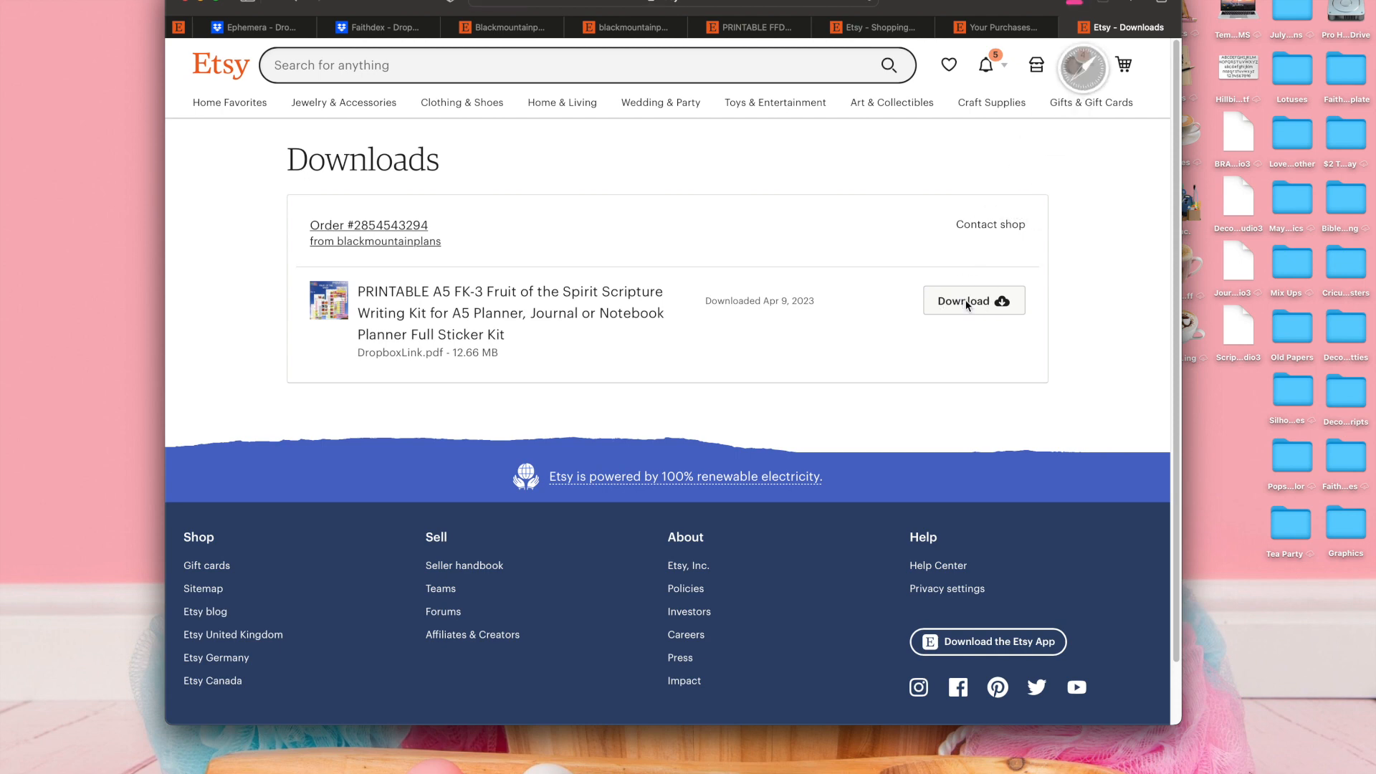
# Open the downloaded DropboxLink.pdf and follow the Dropbox link inside it
pyautogui.click(1075, 2)
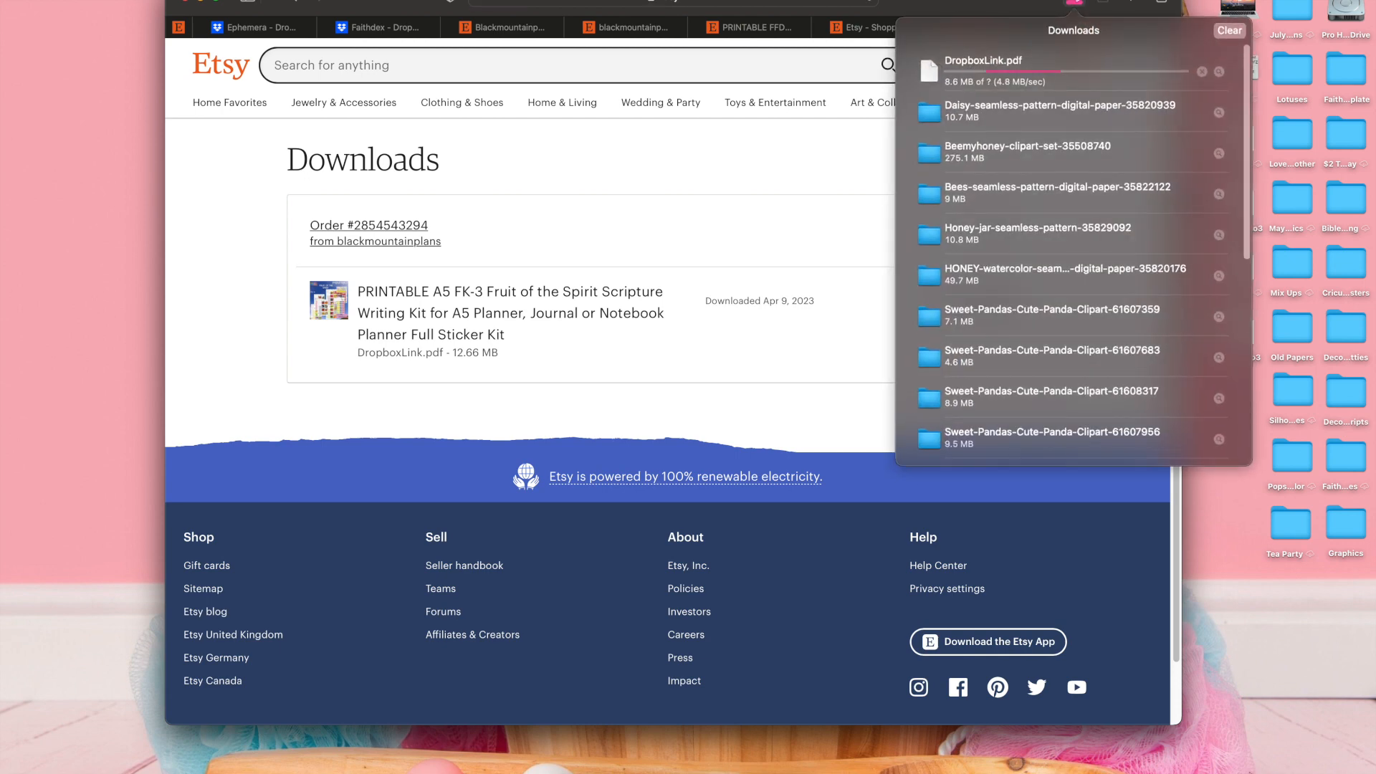
pyautogui.click(1012, 68)
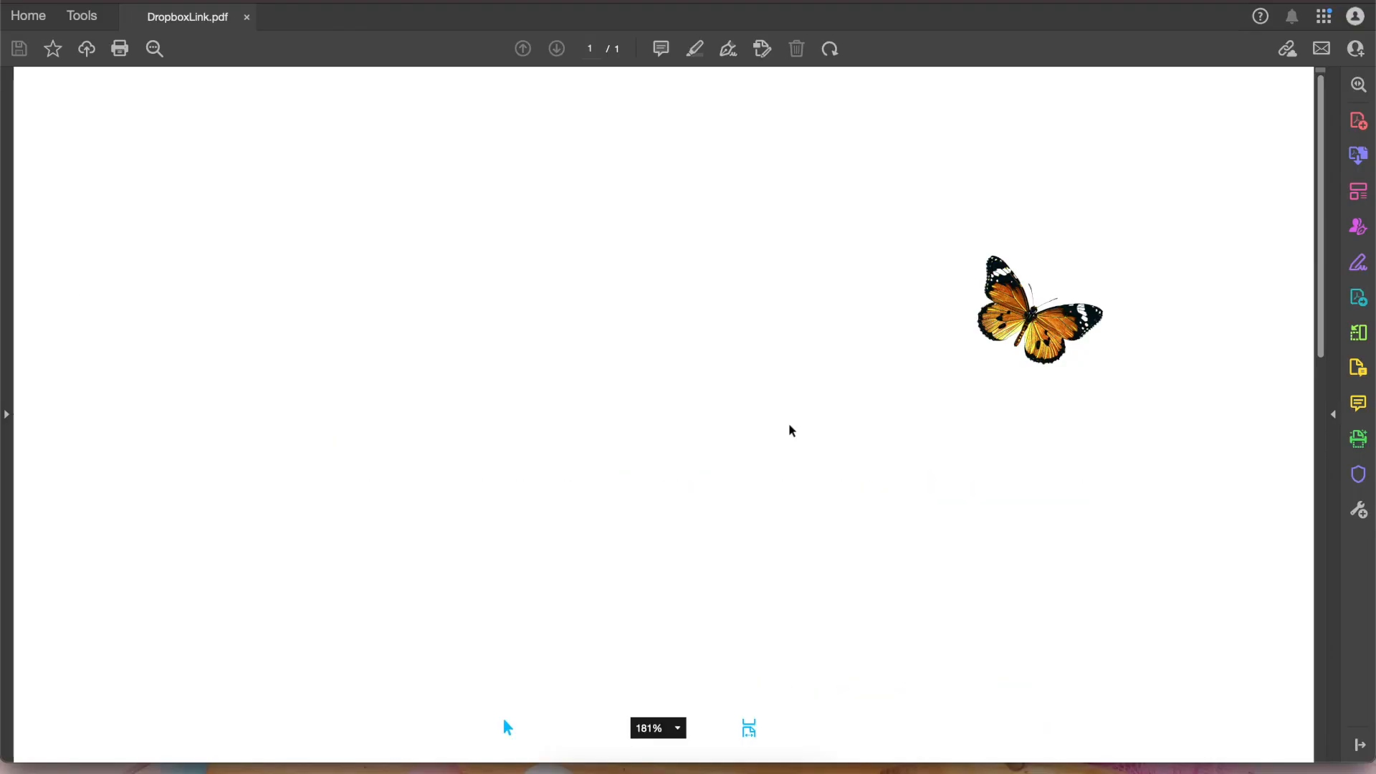
pyautogui.scroll(-2, 600, 513)
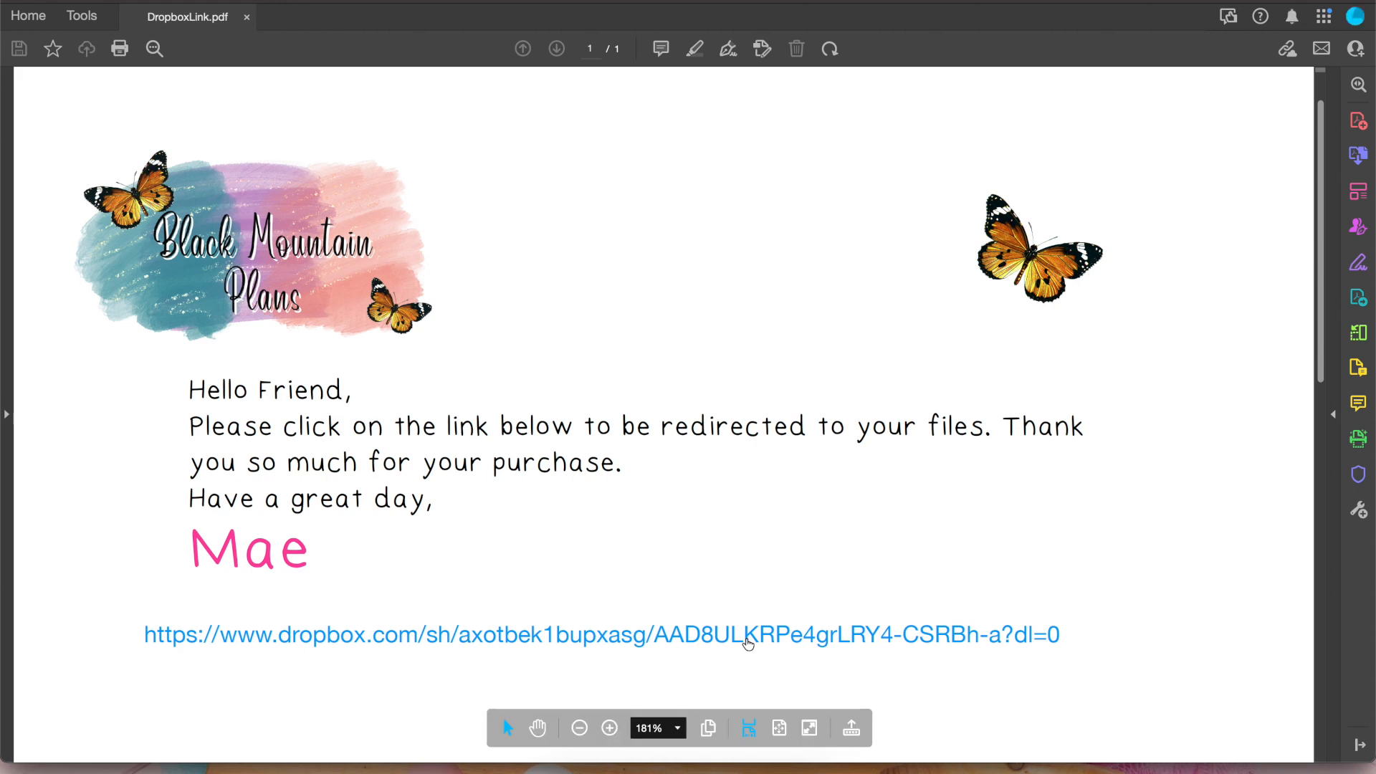
pyautogui.click(640, 646)
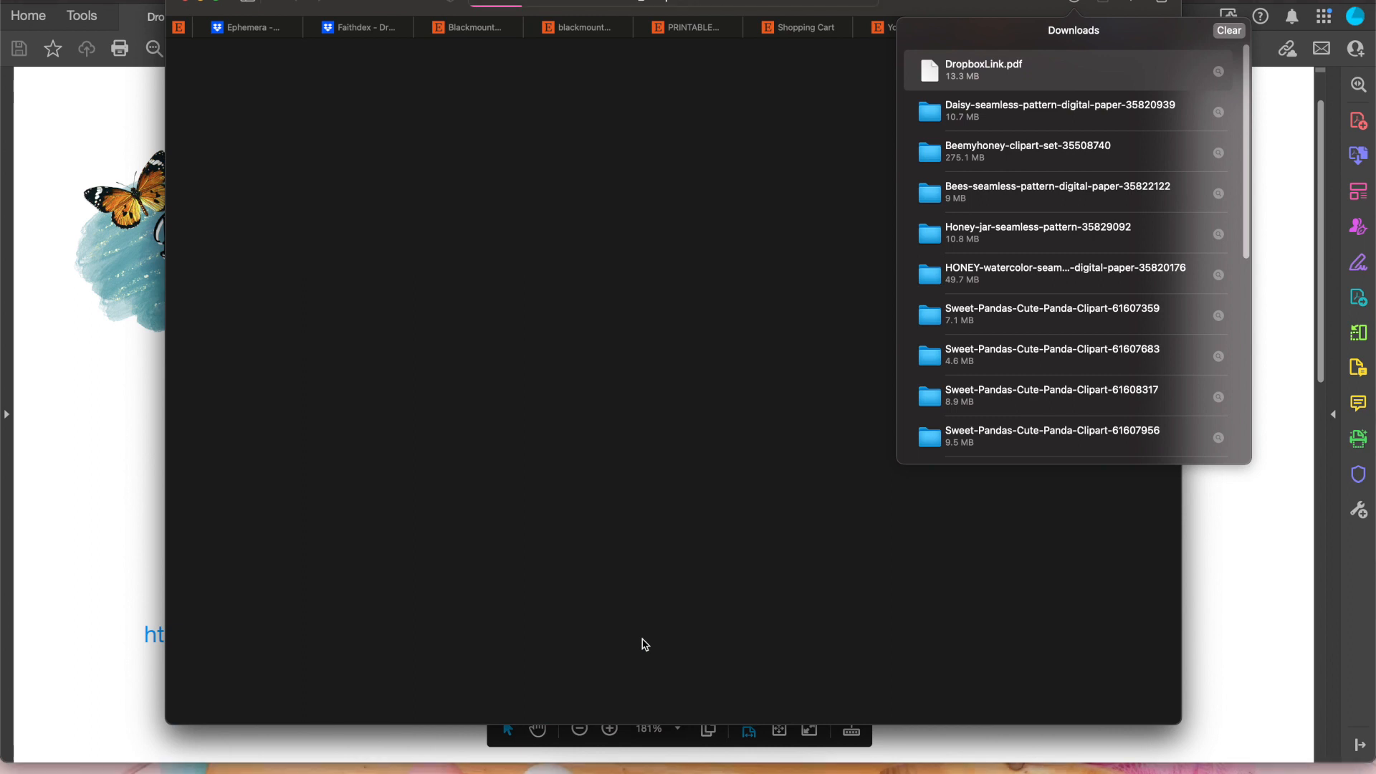
# Clear the browser's downloads list and close the A5 Fruit of the Spirit and Etsy pages, keeping the FotS Ephemera and FotS Faithdex folders open
pyautogui.click(1234, 36)
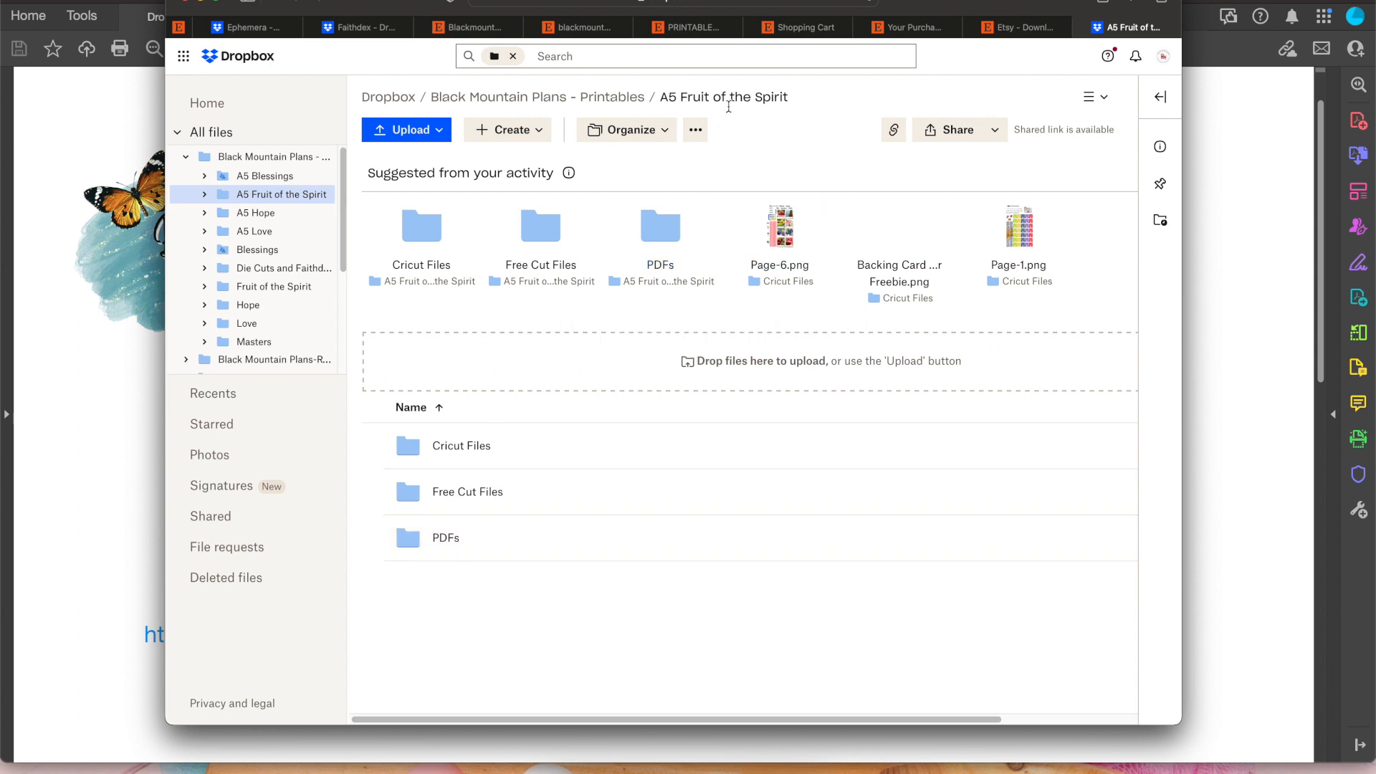
pyautogui.click(1083, 30)
pyautogui.click(1068, 28)
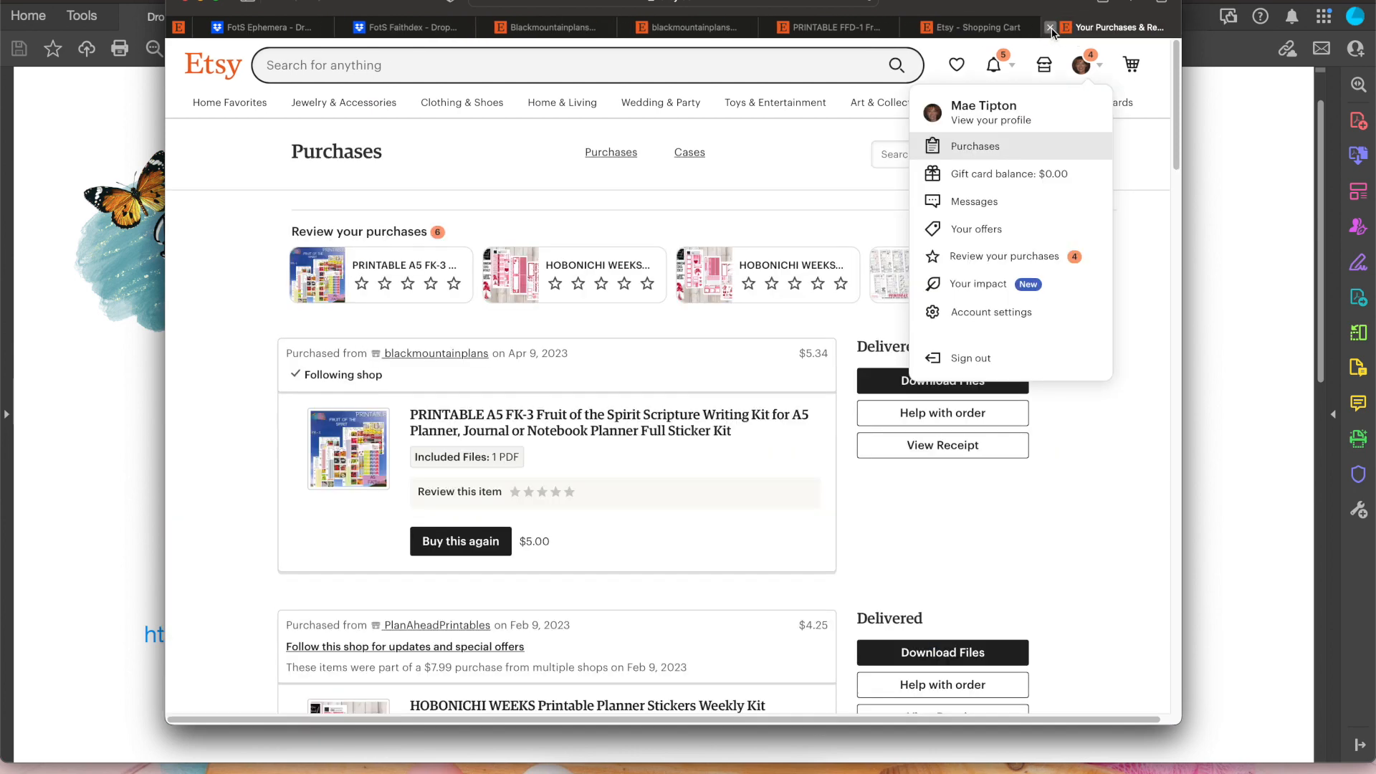
pyautogui.click(1043, 30)
pyautogui.click(1028, 28)
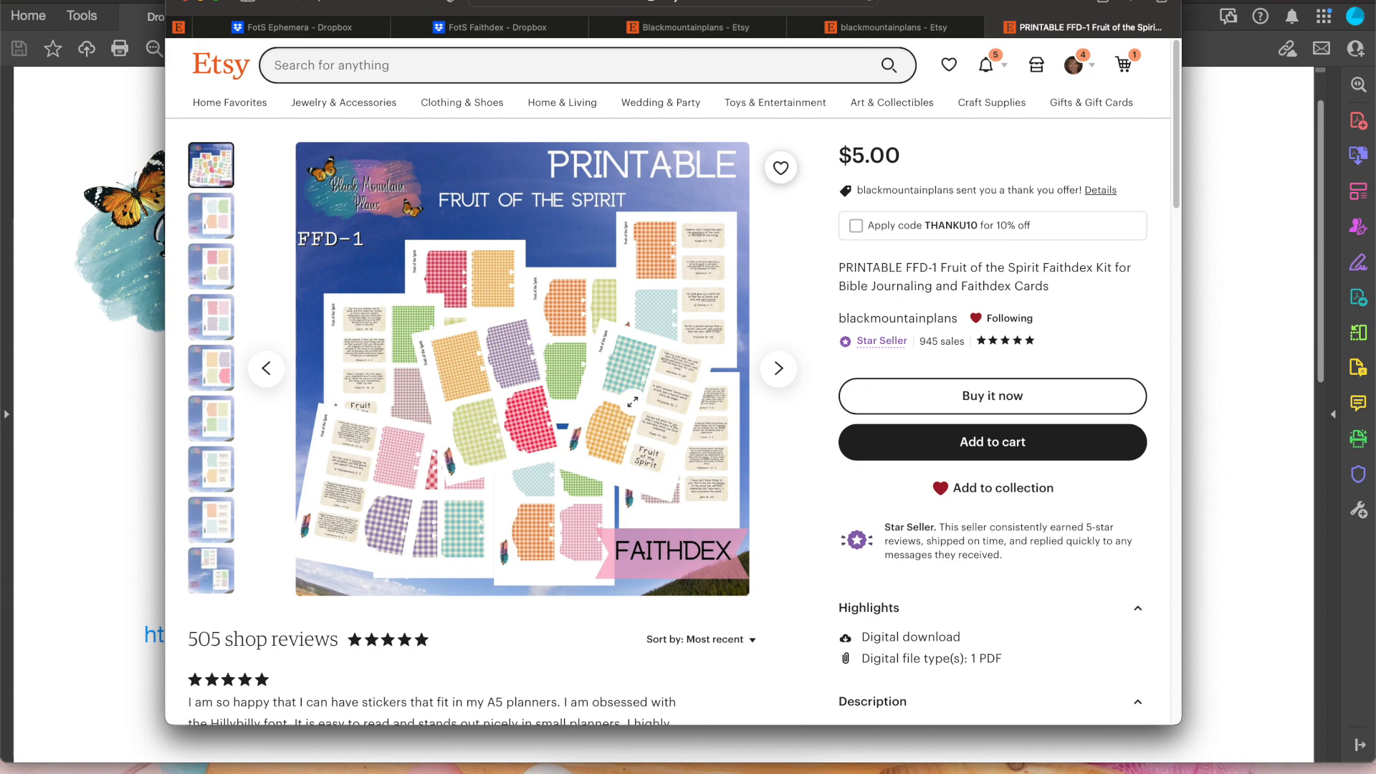
pyautogui.click(996, 28)
pyautogui.click(934, 28)
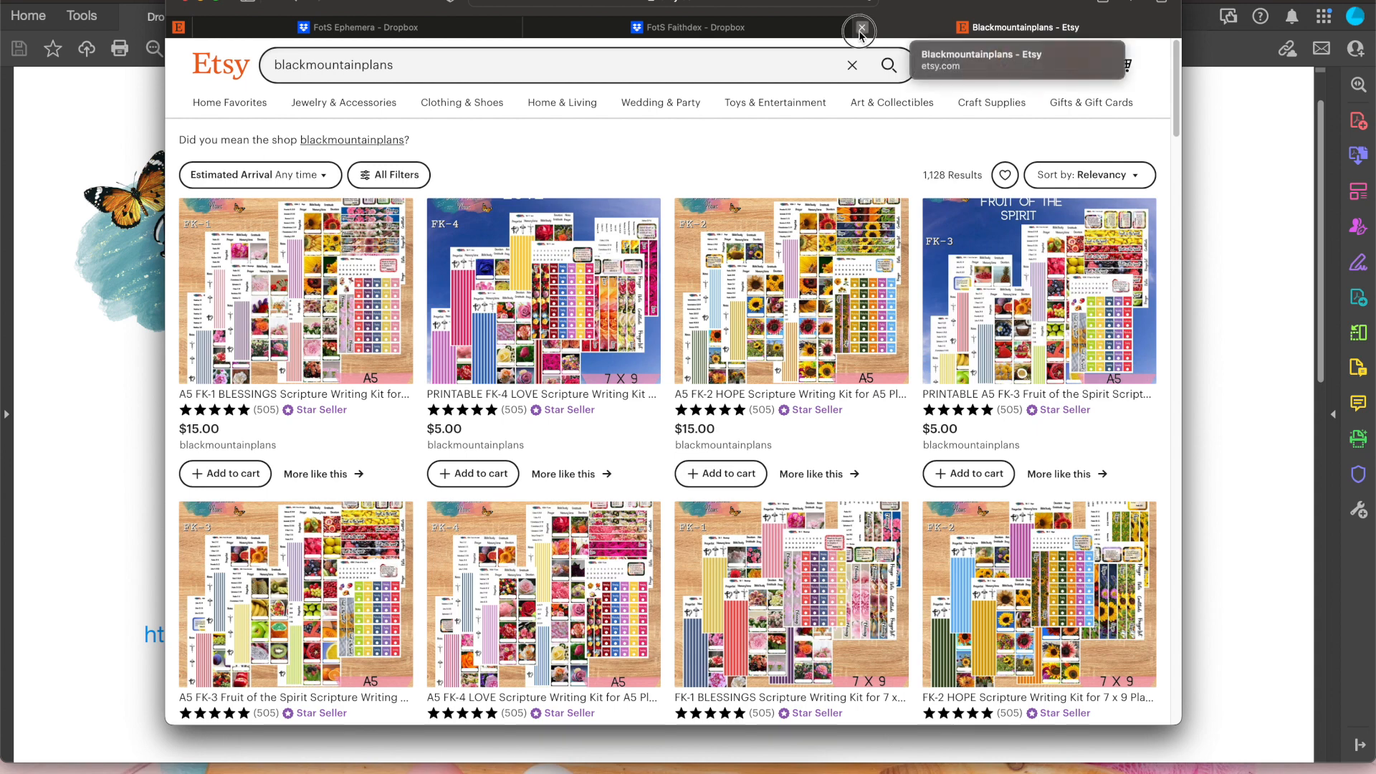
pyautogui.click(862, 28)
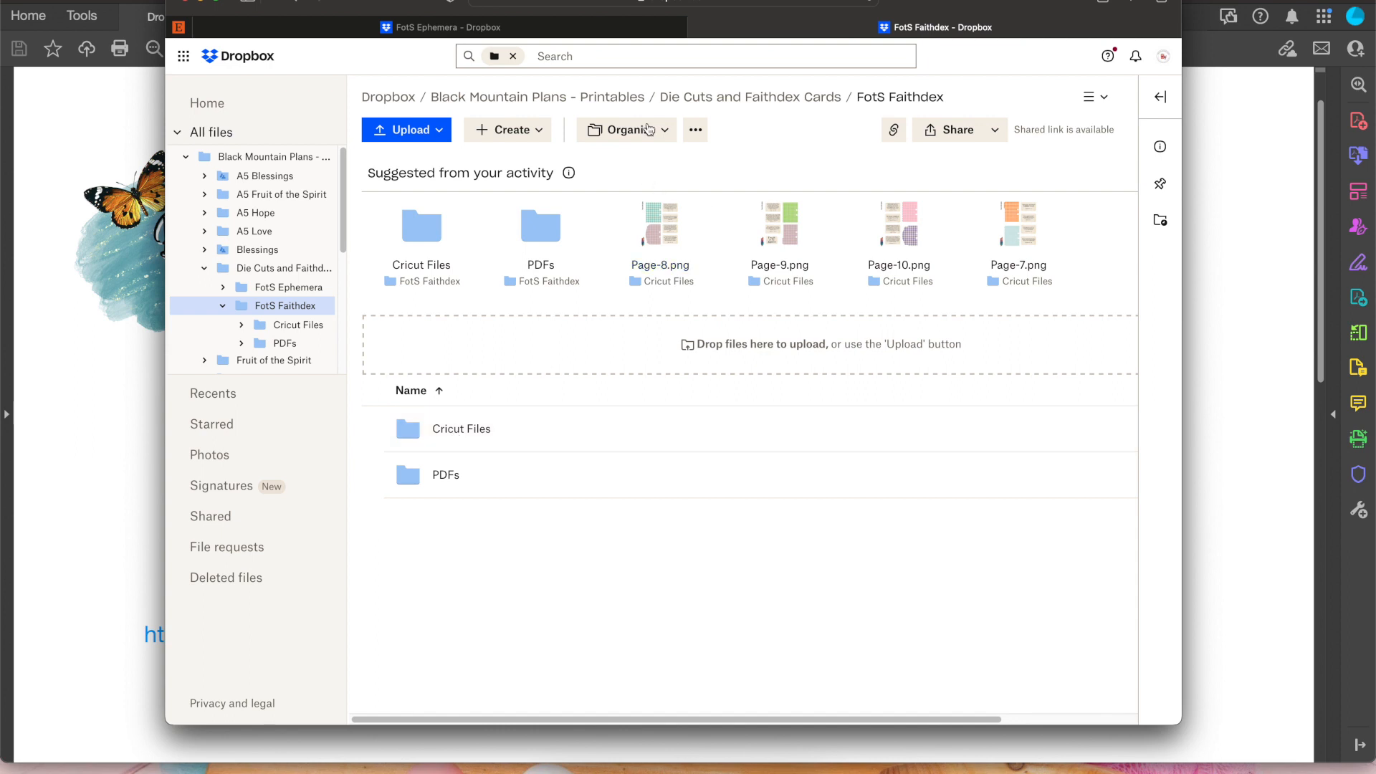
# Look inside the PDFs folder of FotS Ephemera on Dropbox and download that whole folder
pyautogui.click(545, 32)
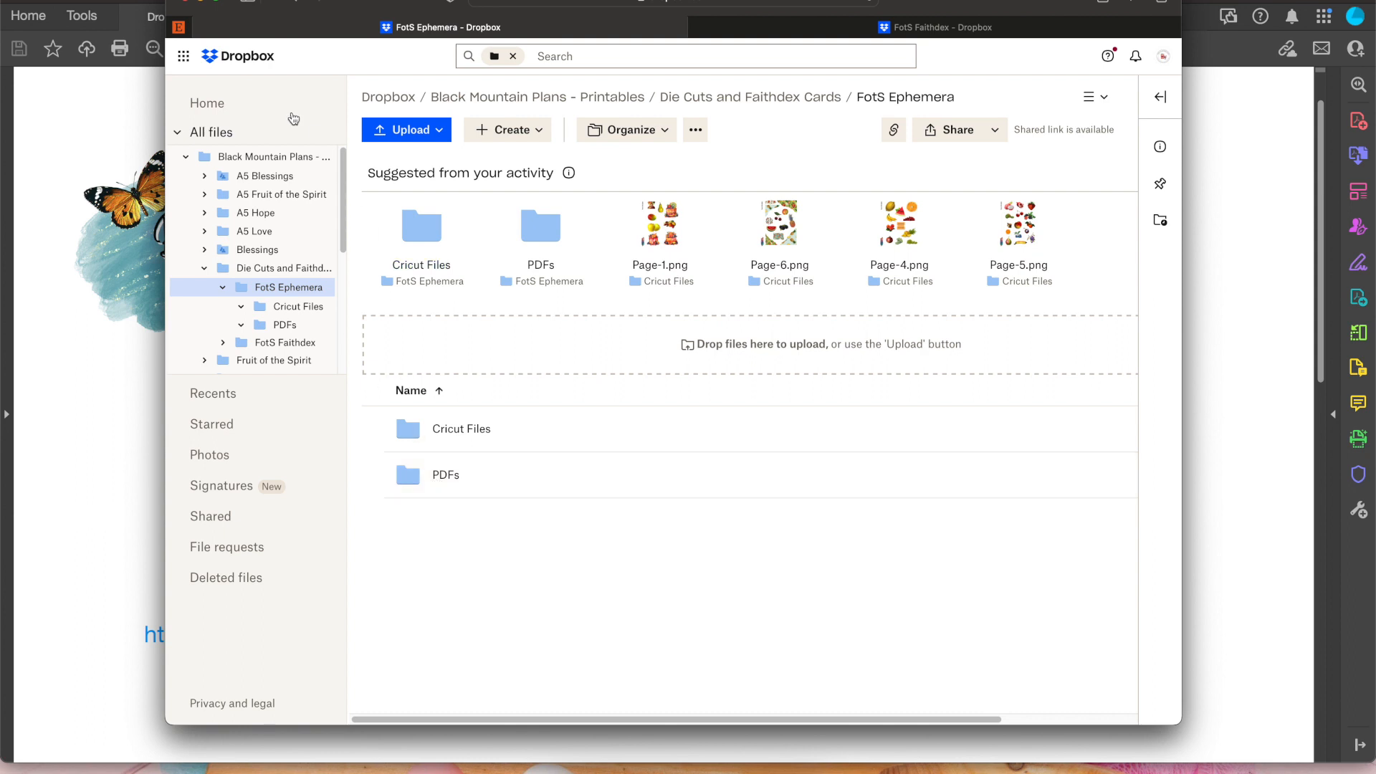
pyautogui.click(445, 476)
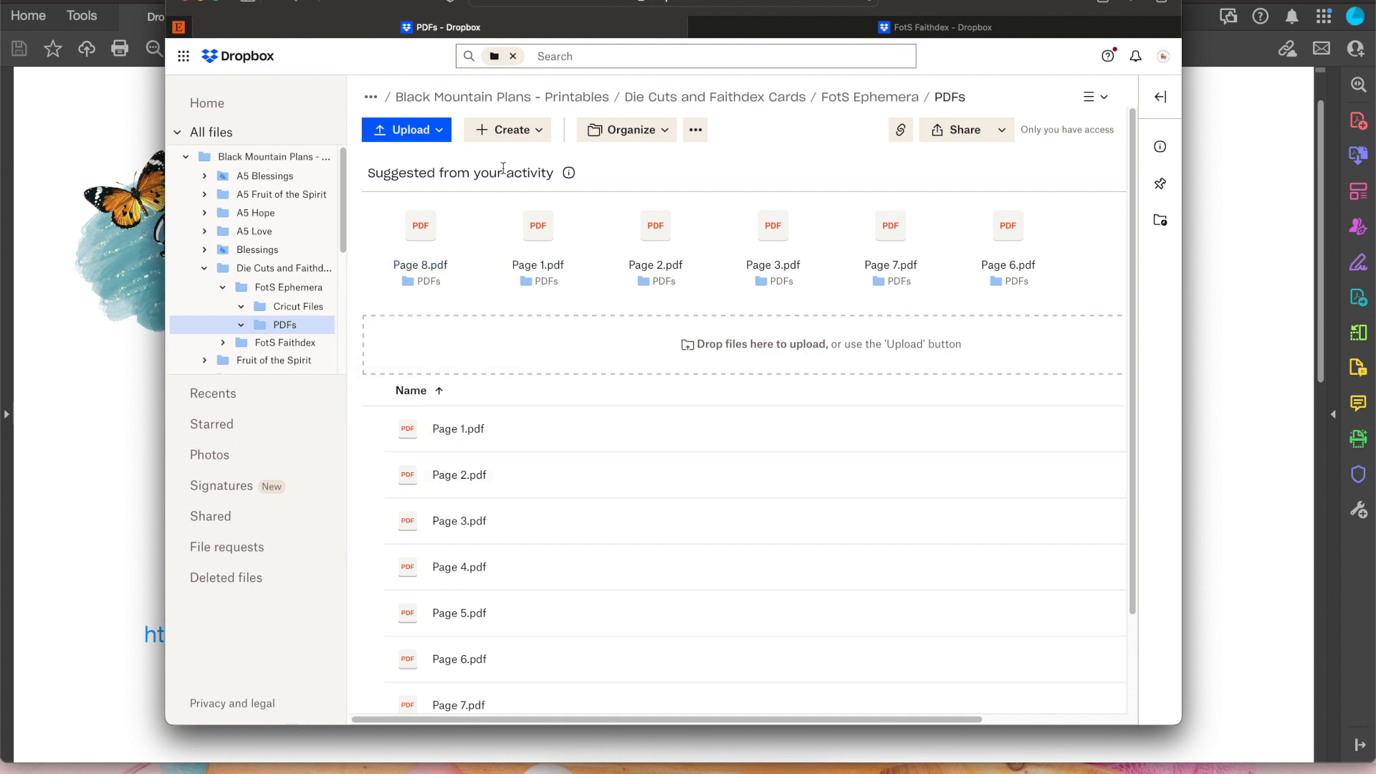
pyautogui.click(850, 99)
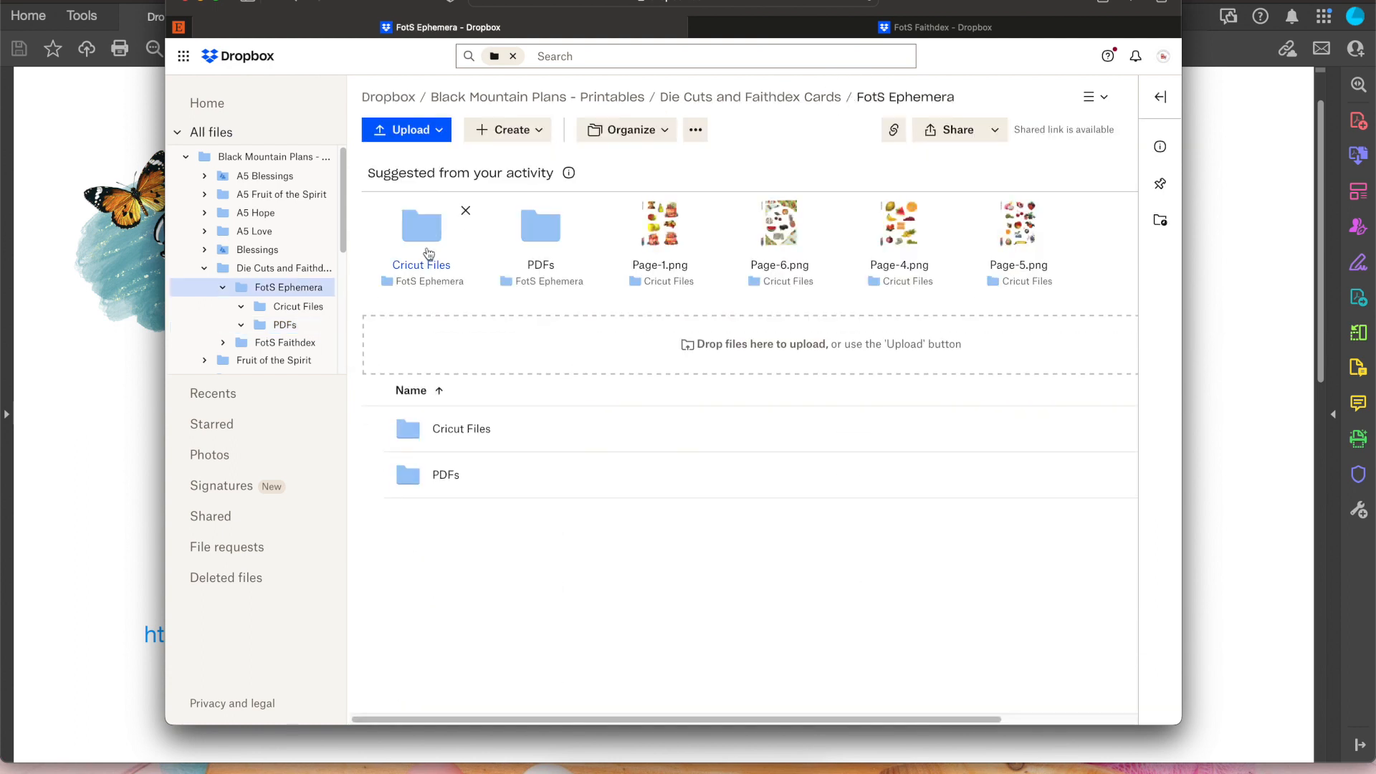
pyautogui.click(369, 476)
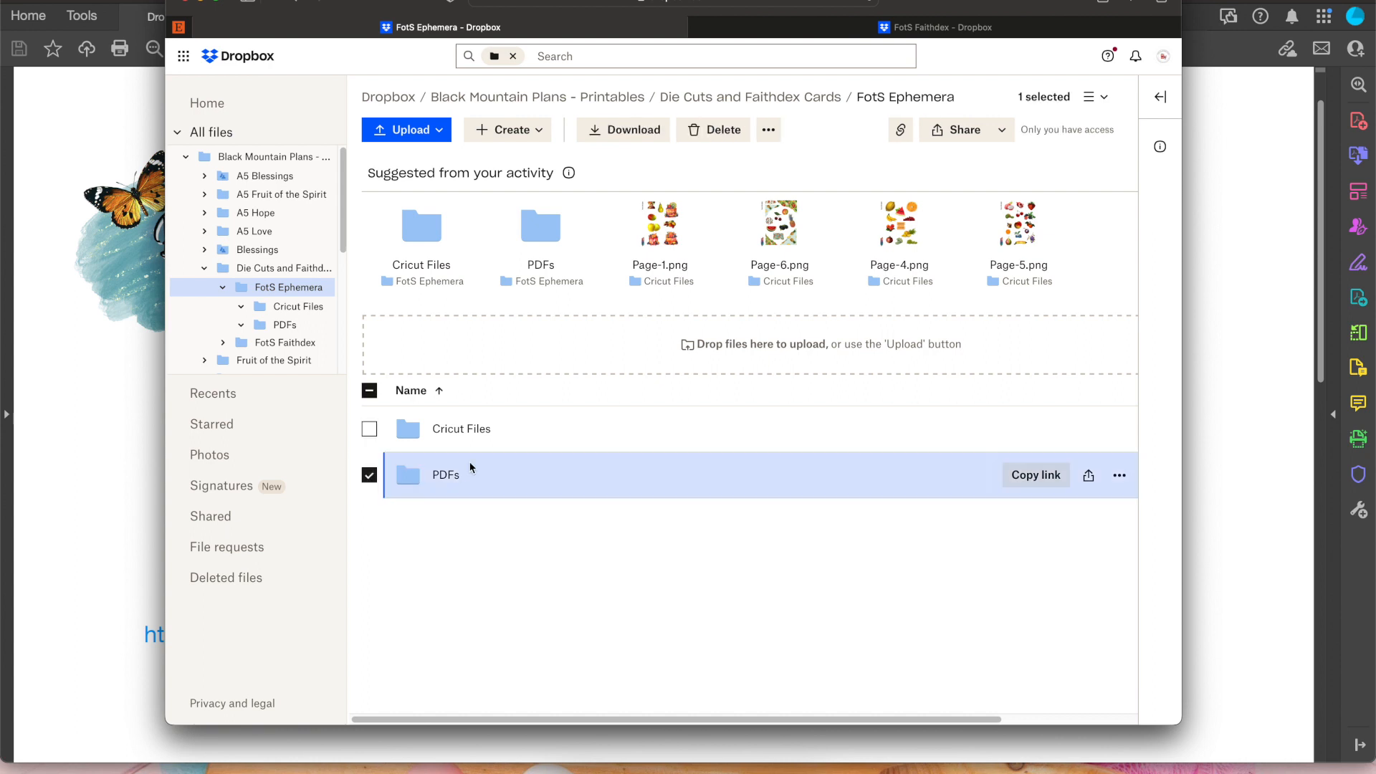
pyautogui.click(634, 133)
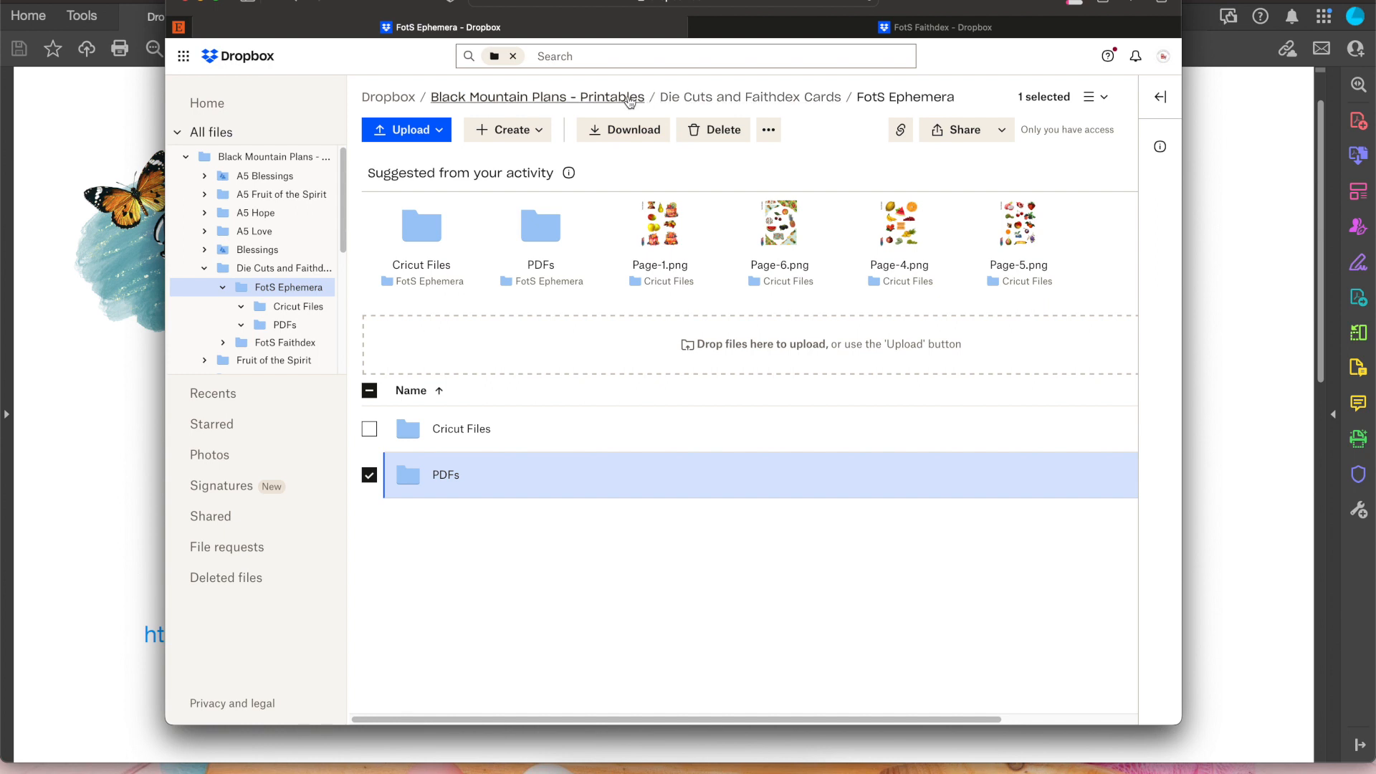
# Check the running download and download the whole PDFs folder from FotS Faithdex on Dropbox
pyautogui.click(643, 101)
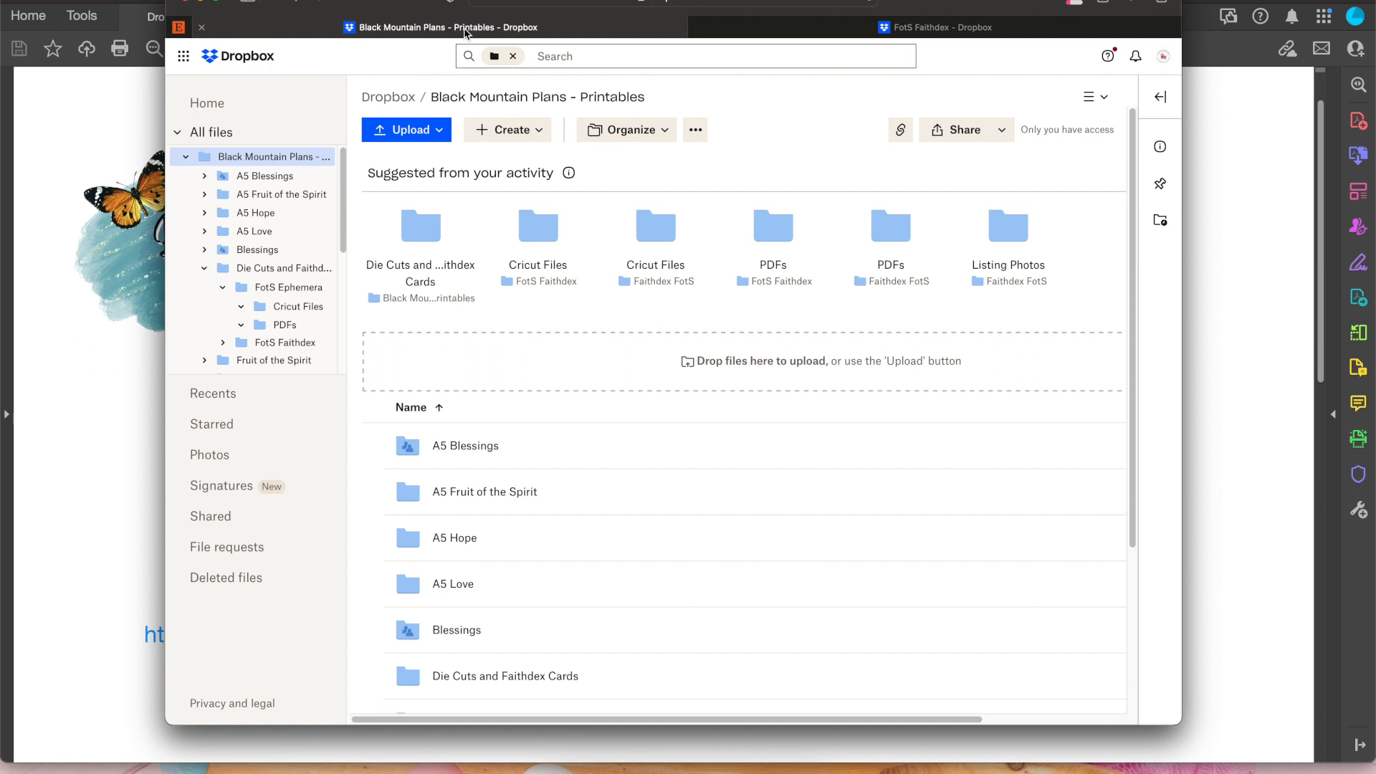
pyautogui.click(932, 27)
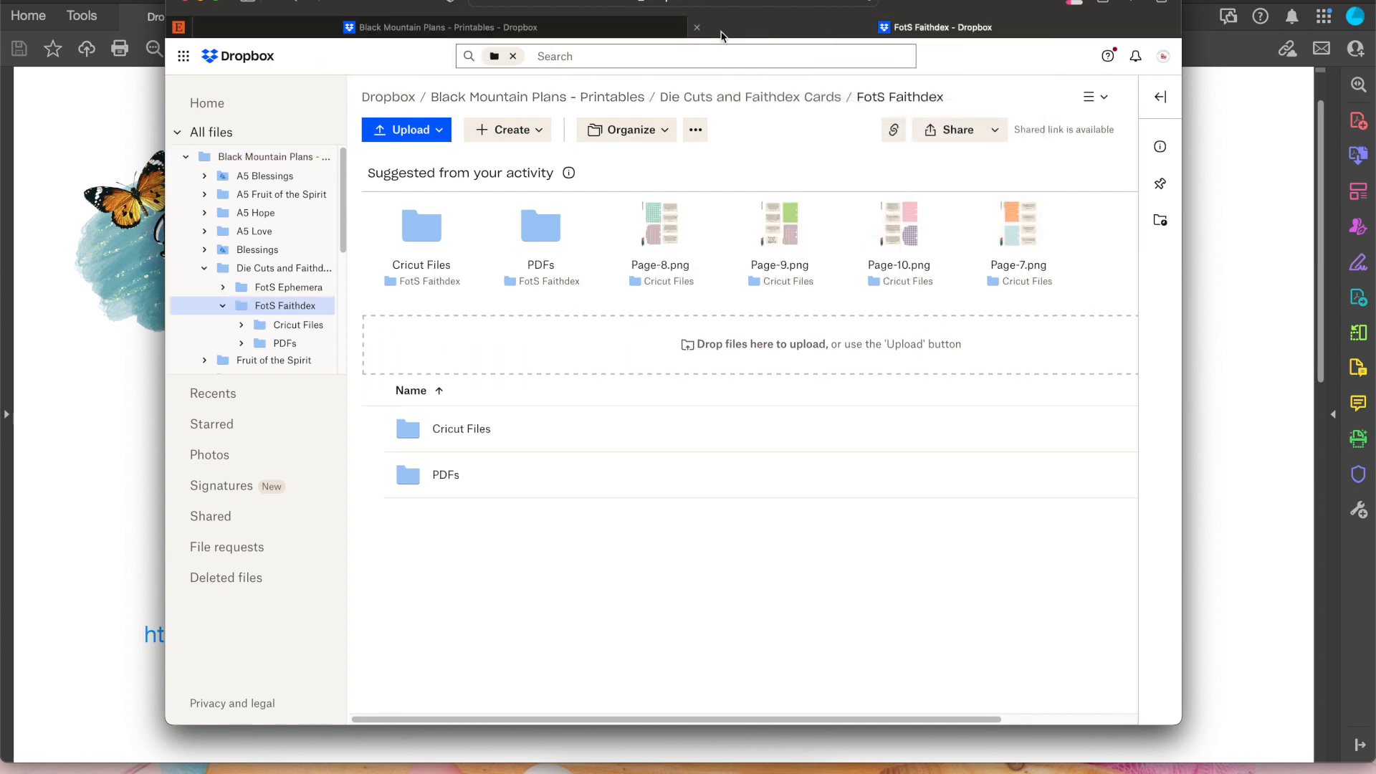
pyautogui.click(1074, 3)
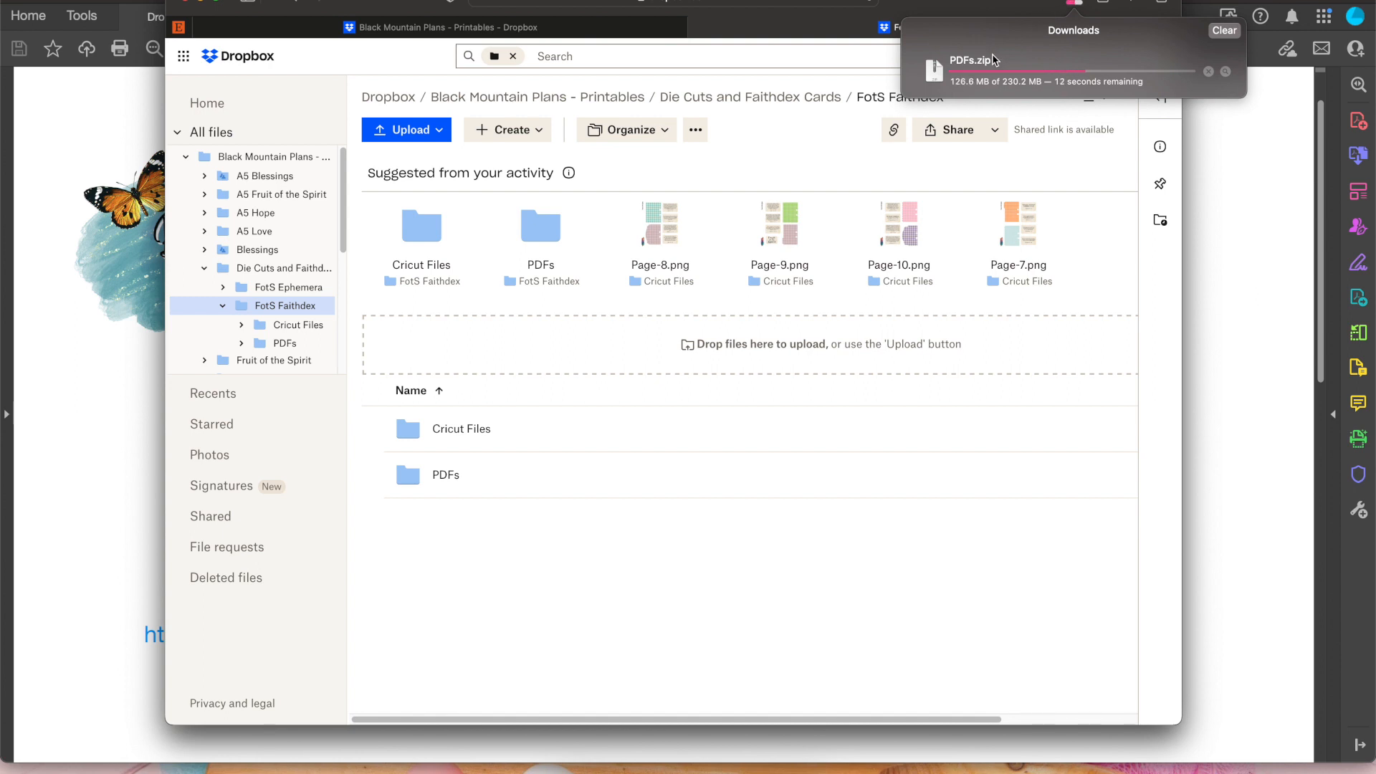
pyautogui.click(369, 474)
pyautogui.click(618, 131)
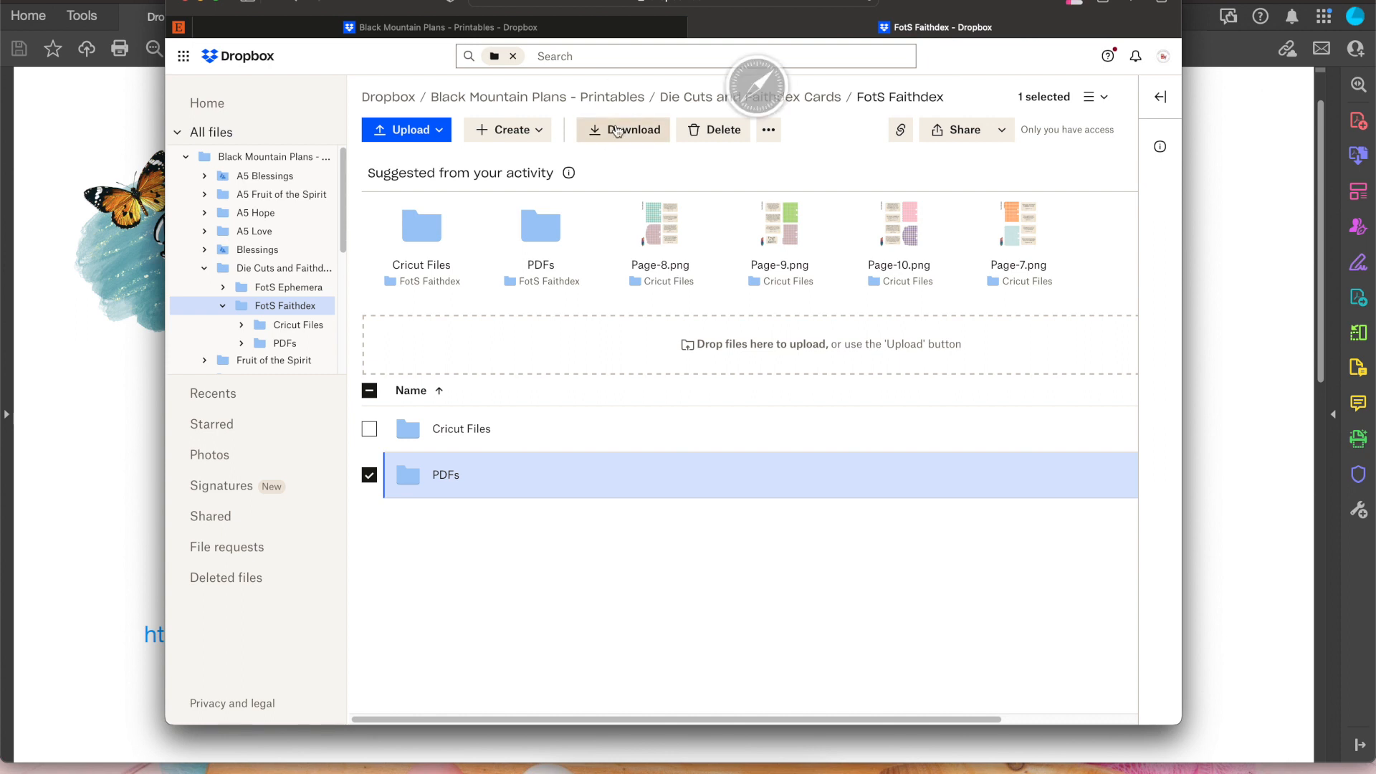
# Open the downloaded FotS Ephemera PDFs folder and open all its files, Page 1.pdf to Page 8.pdf, together in Adobe Acrobat
pyautogui.click(1076, 6)
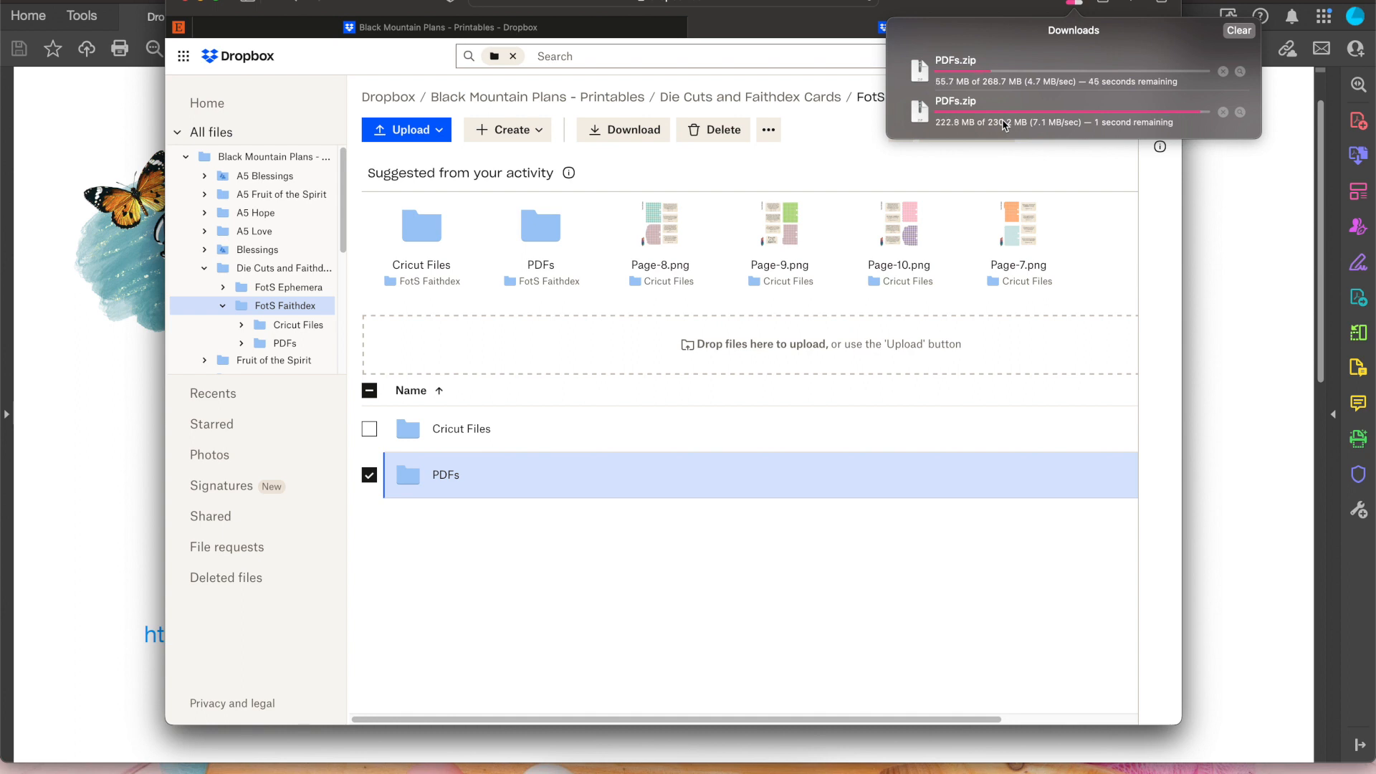
pyautogui.click(956, 114)
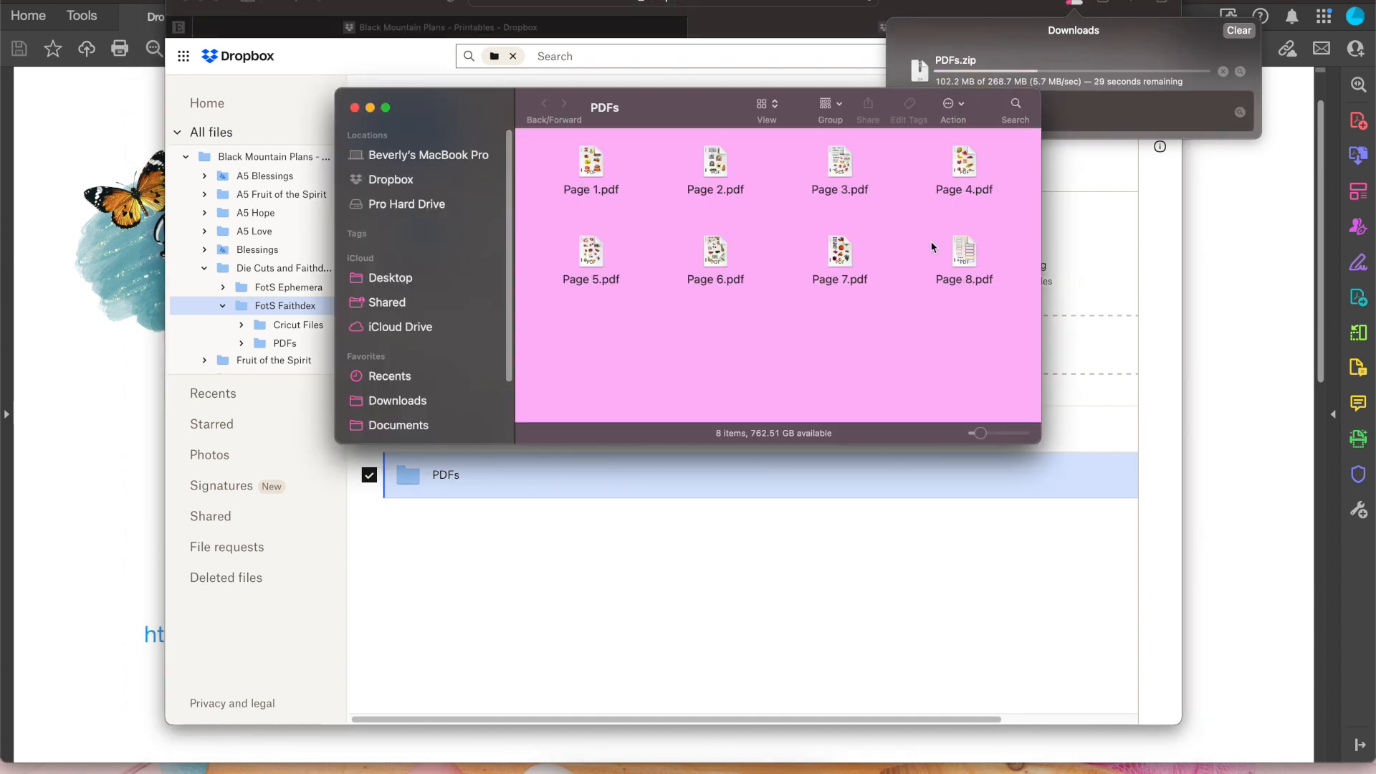
pyautogui.click(592, 163)
pyautogui.moveTo(562, 150); pyautogui.dragTo(1032, 298)
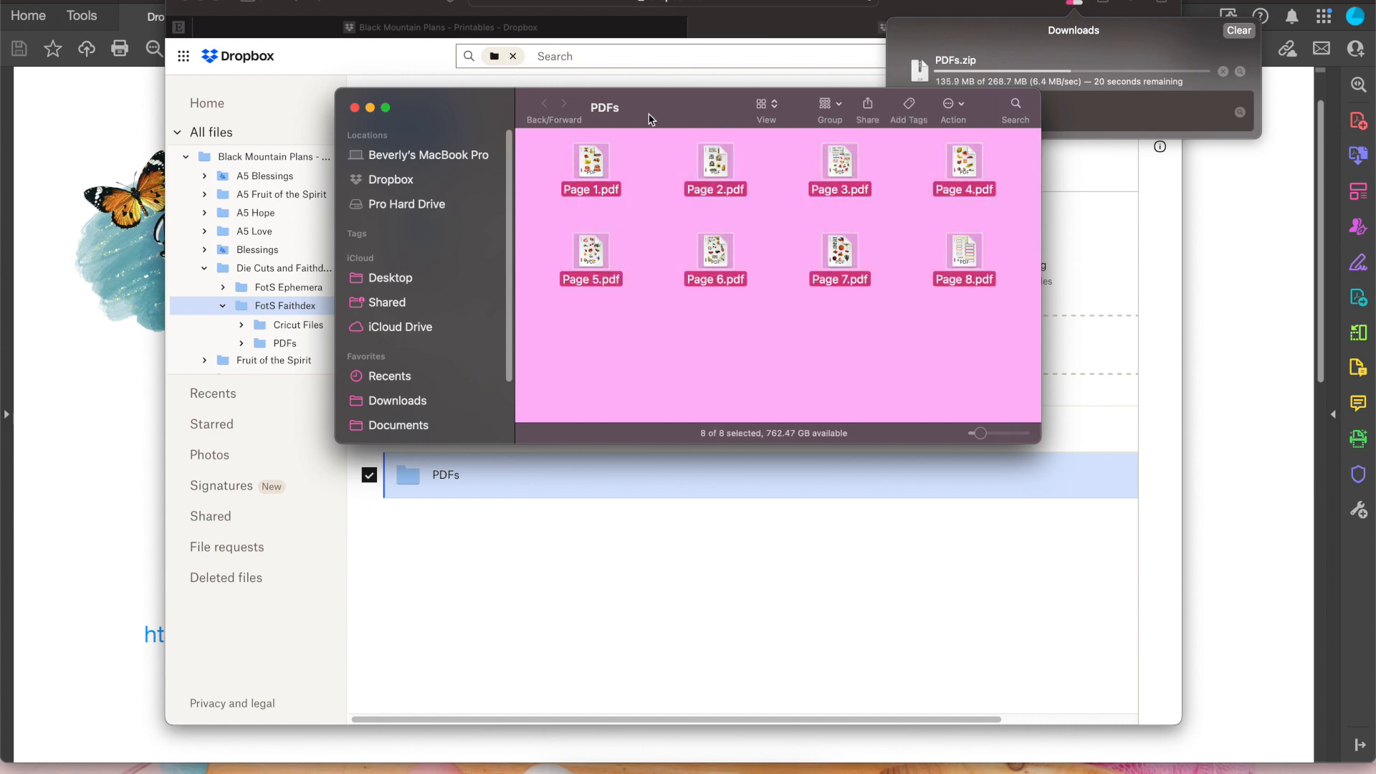
pyautogui.doubleClick(596, 175)
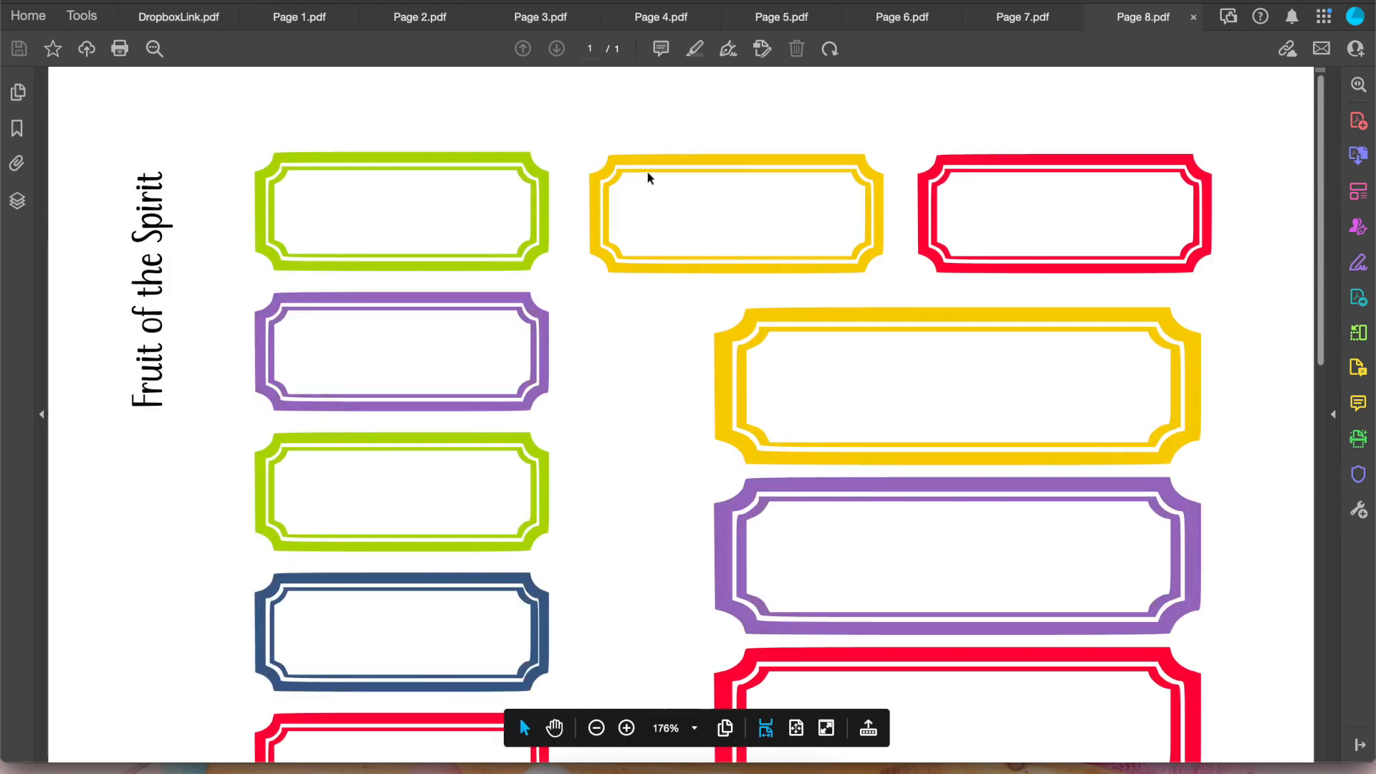
# Look through the Fruit of the Spirit ephemera sheets from Page 1.pdf to Page 8.pdf
pyautogui.click(300, 20)
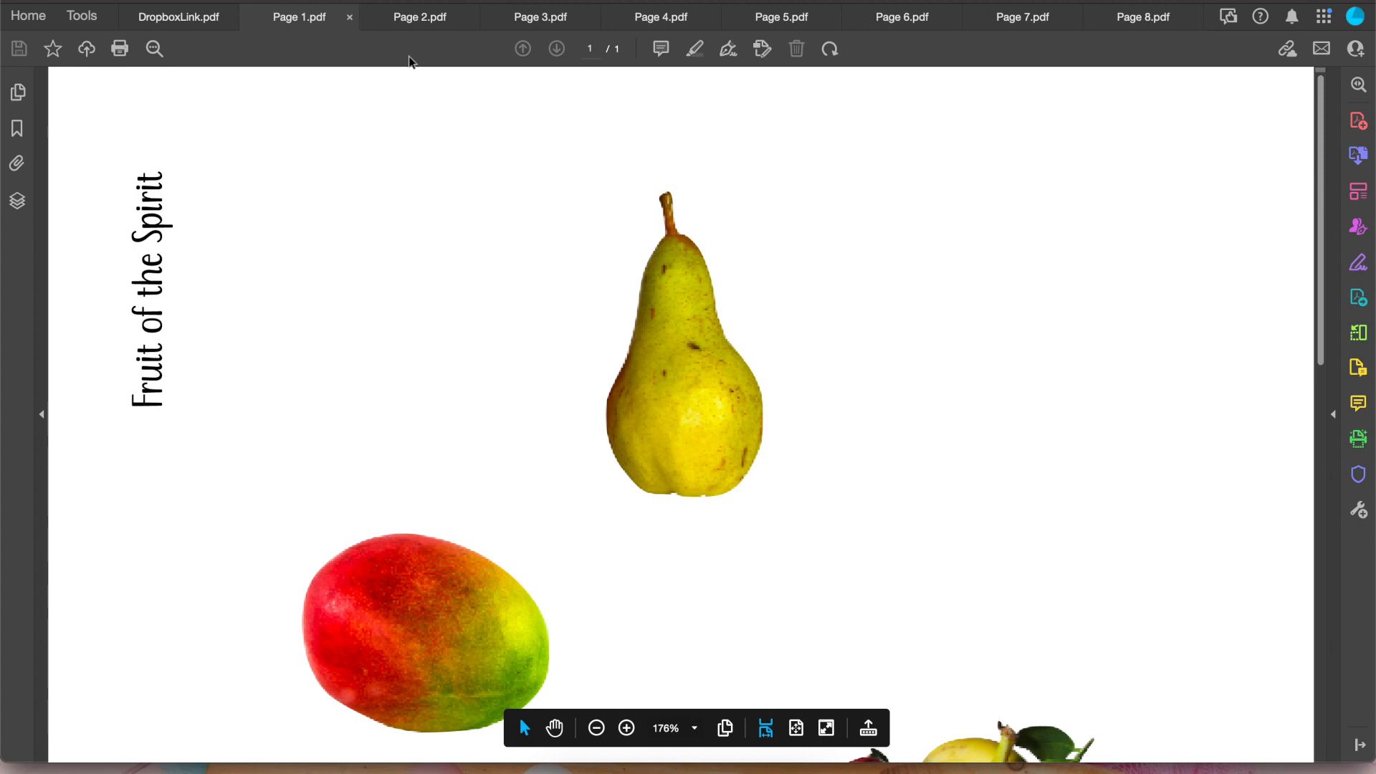
pyautogui.click(425, 18)
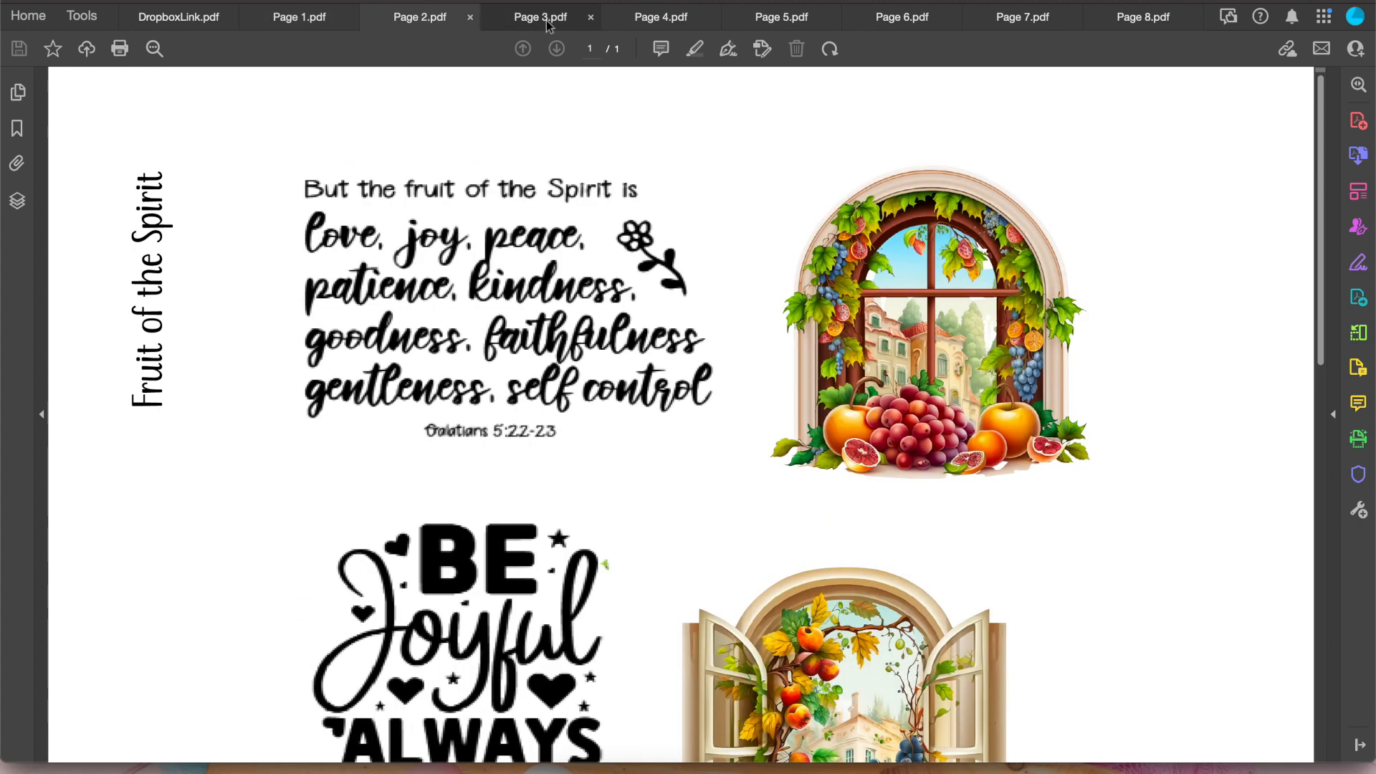
pyautogui.click(547, 21)
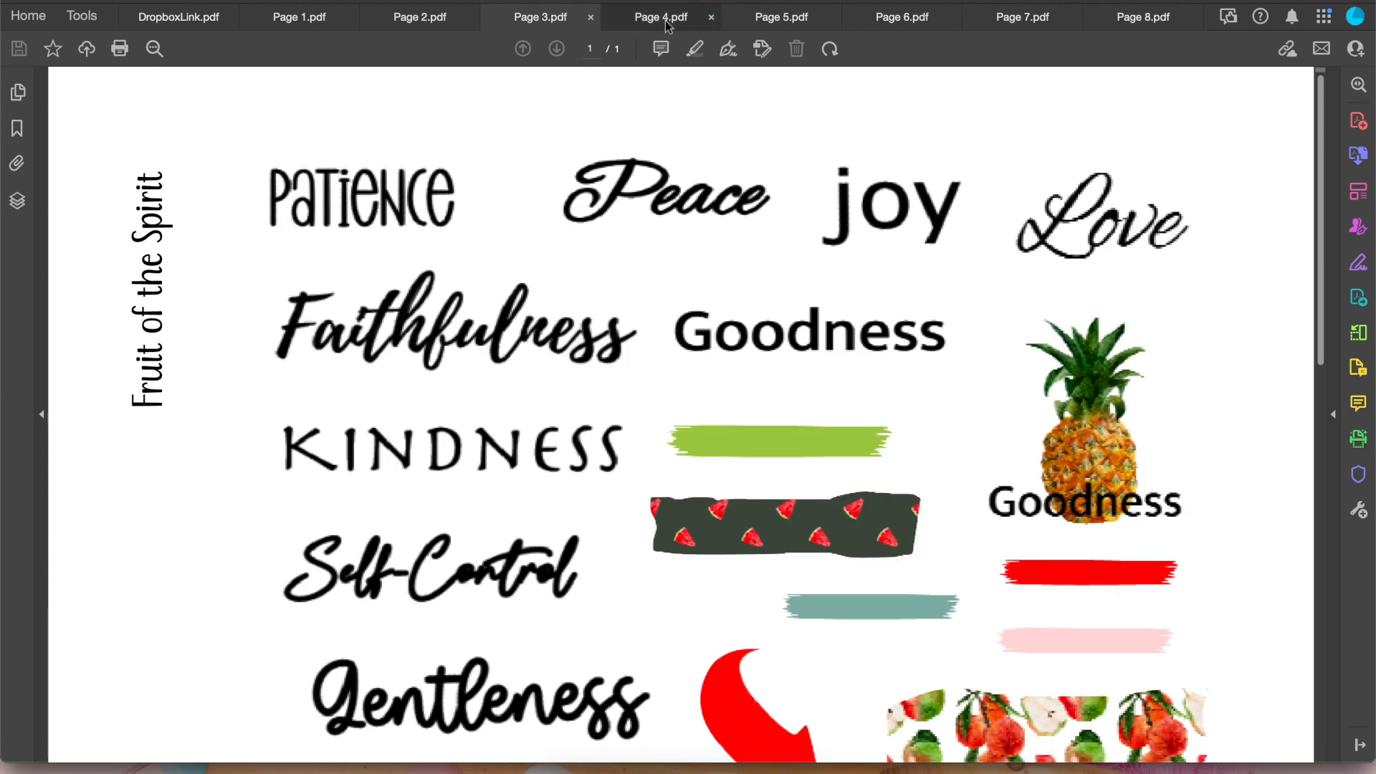
pyautogui.click(665, 24)
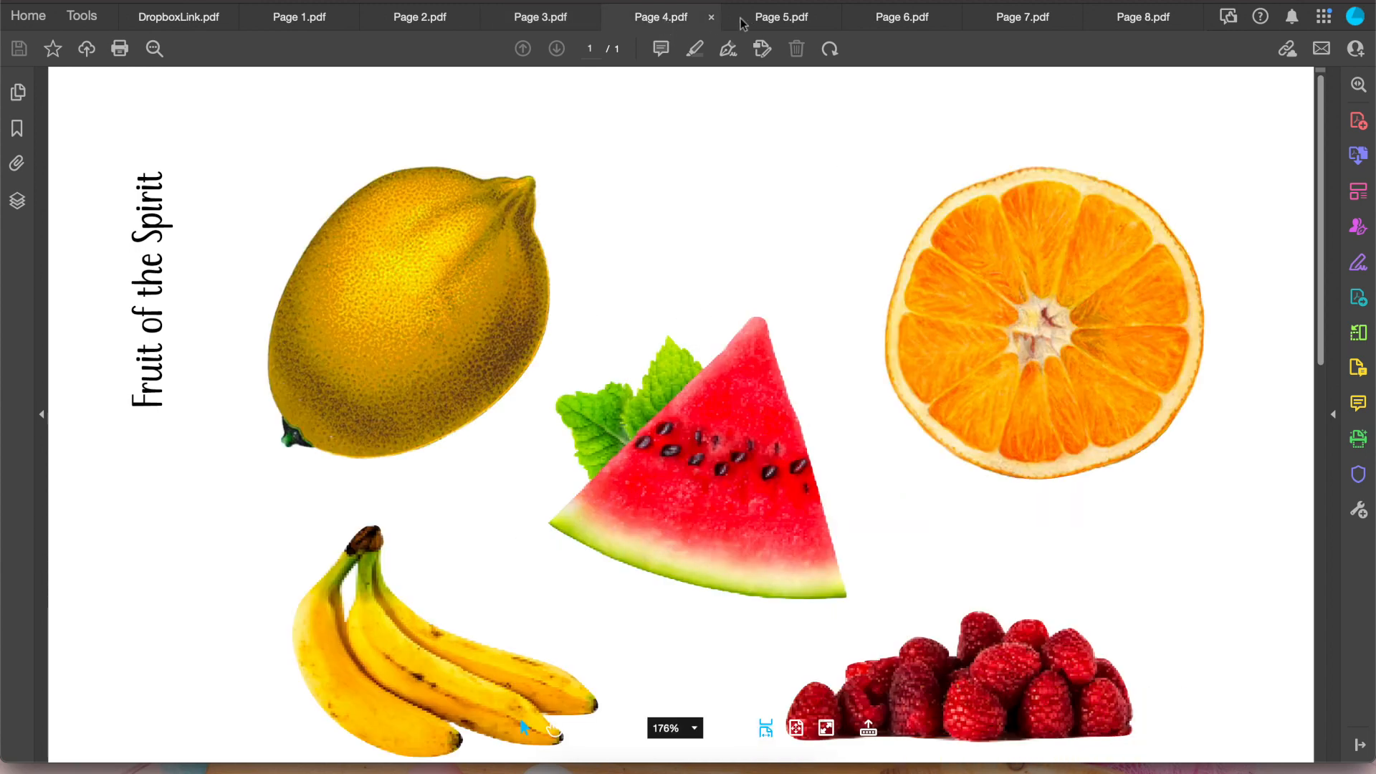
pyautogui.click(792, 22)
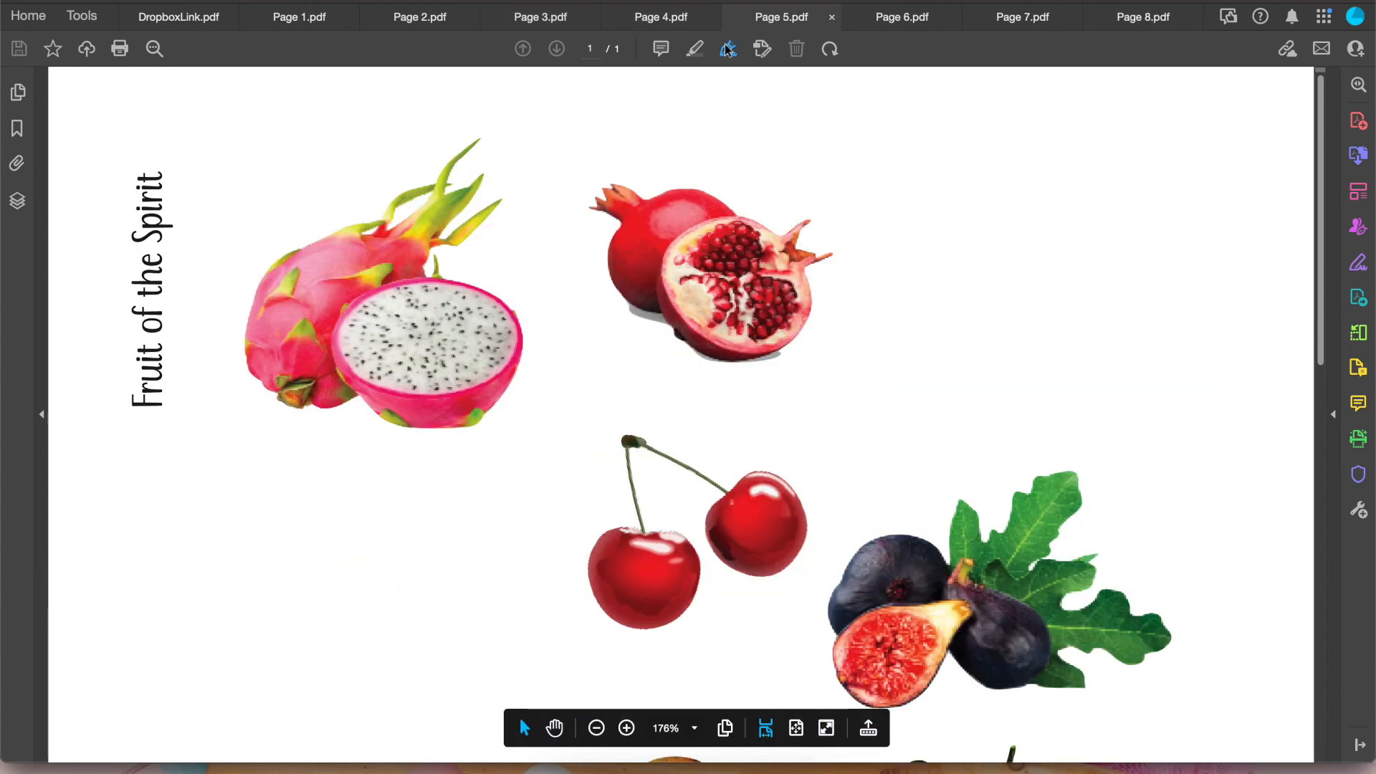
pyautogui.click(912, 25)
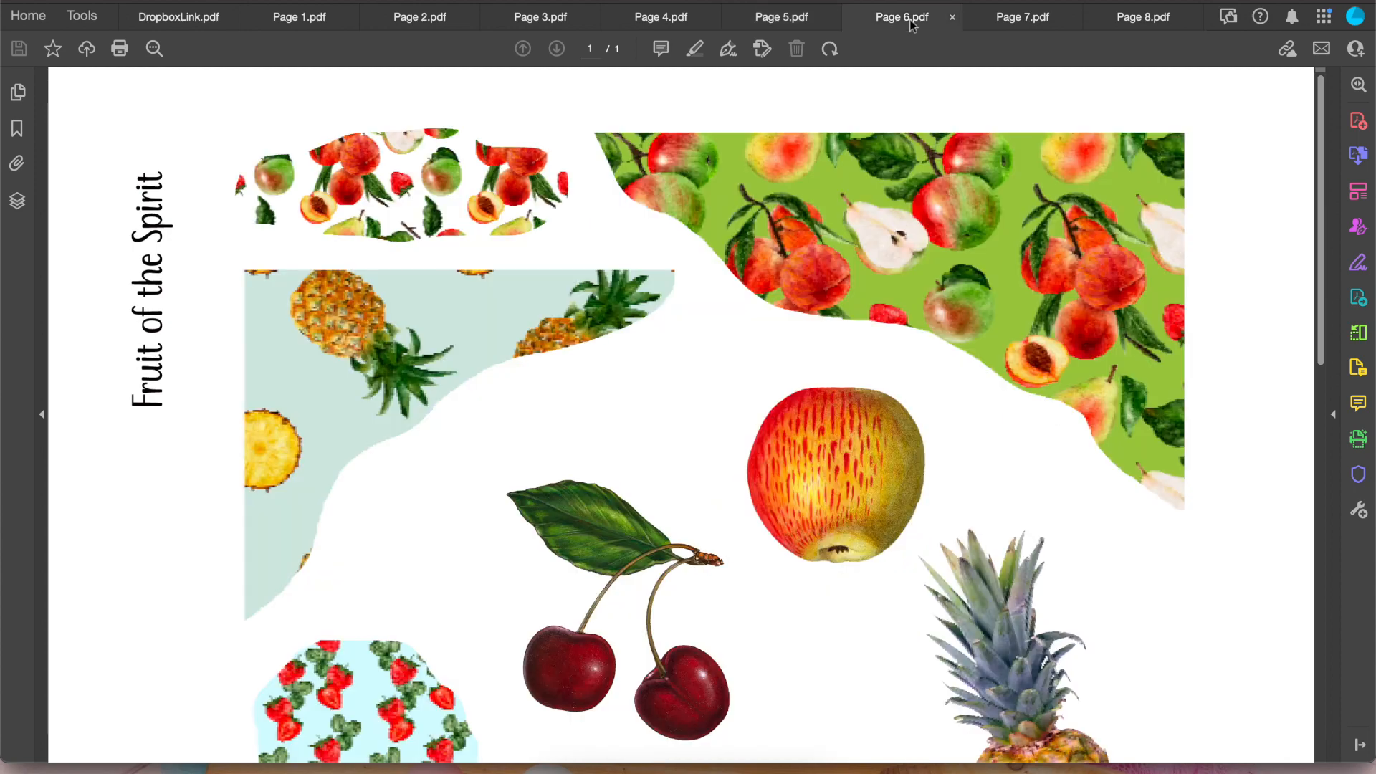
pyautogui.click(1043, 18)
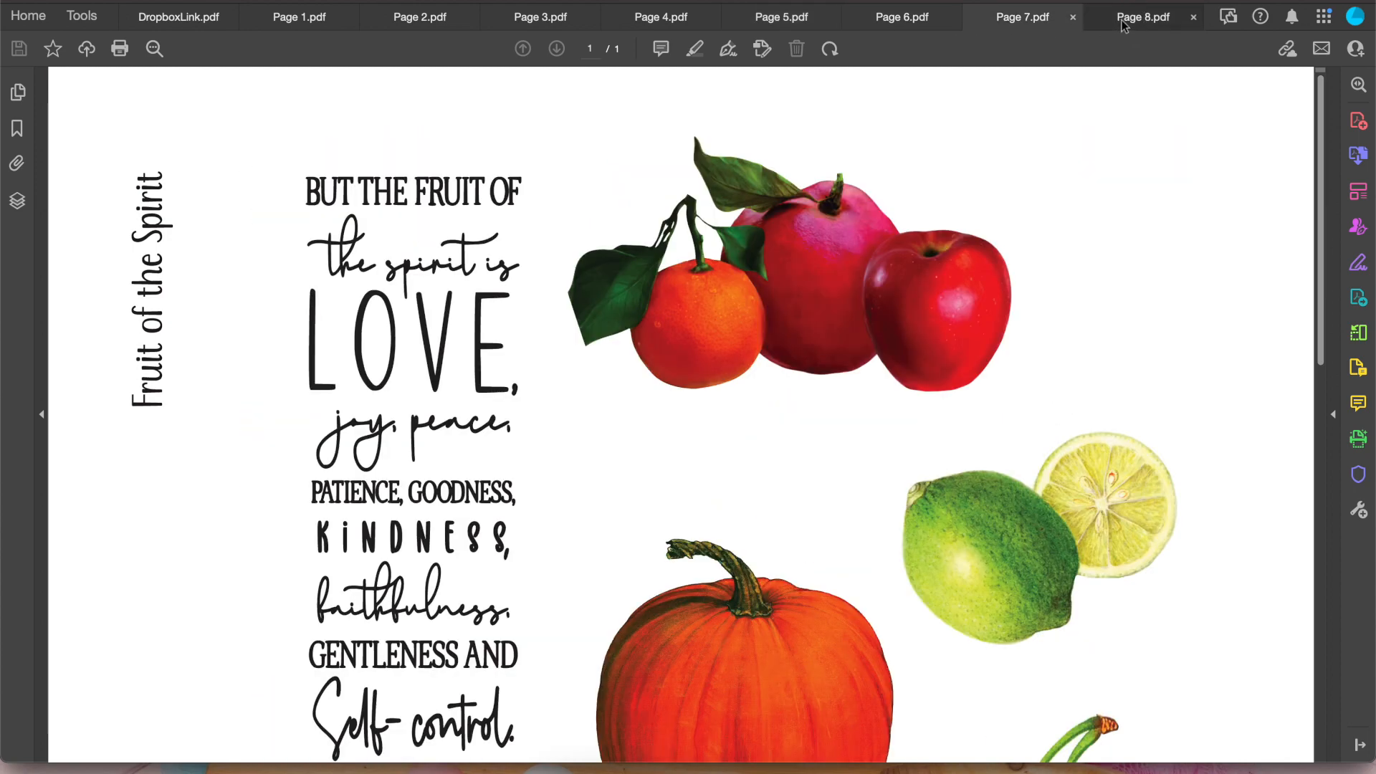
pyautogui.click(1124, 26)
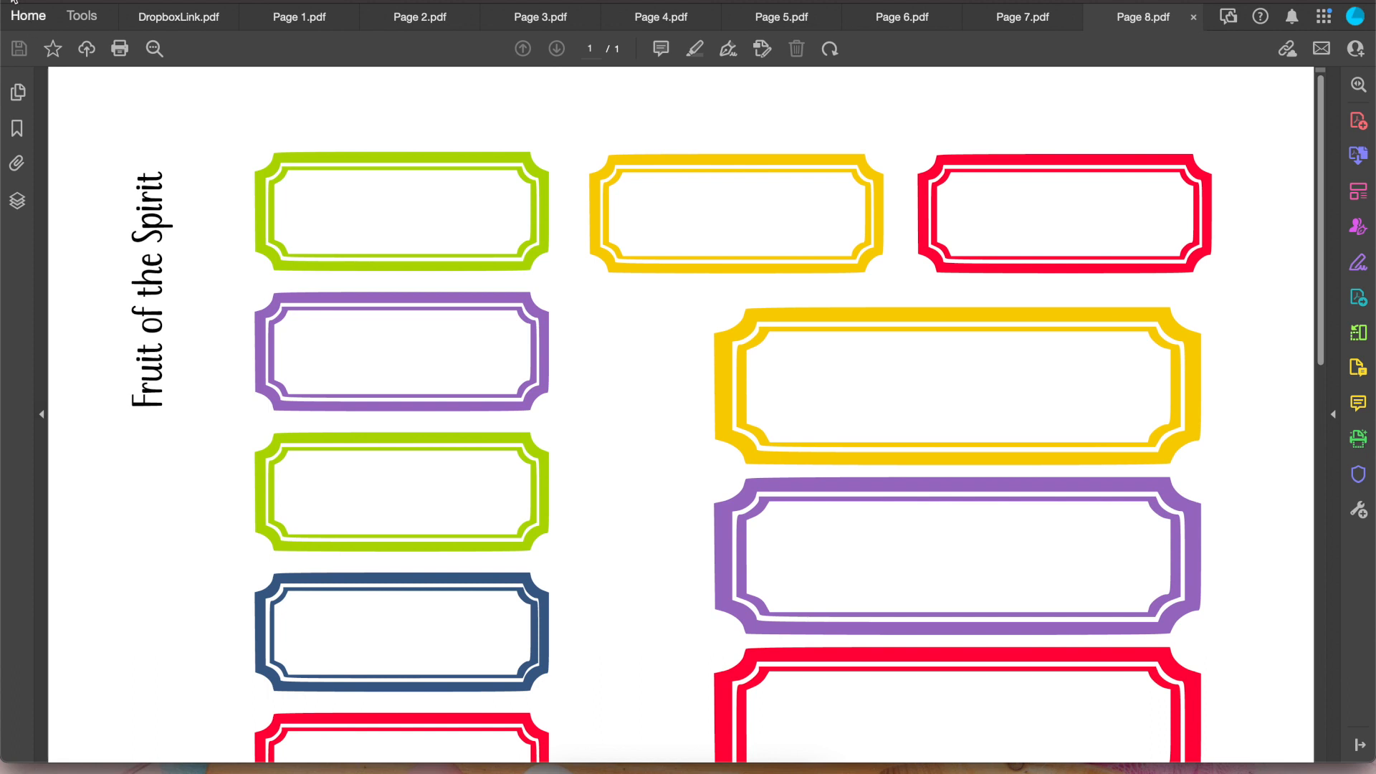
# Close Page 8.pdf and Page 7.pdf individually and the remaining open PDFs all at once
pyautogui.press('super+q')
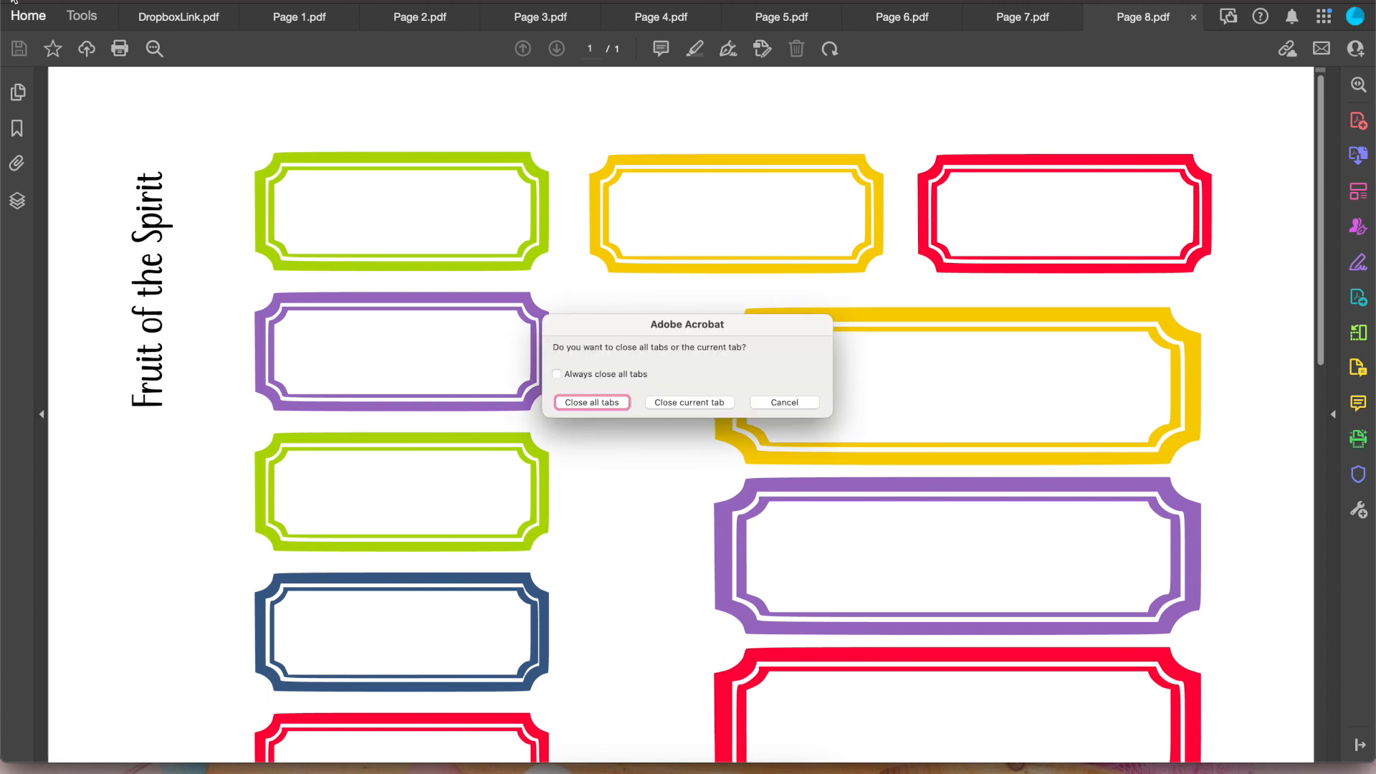
pyautogui.click(699, 405)
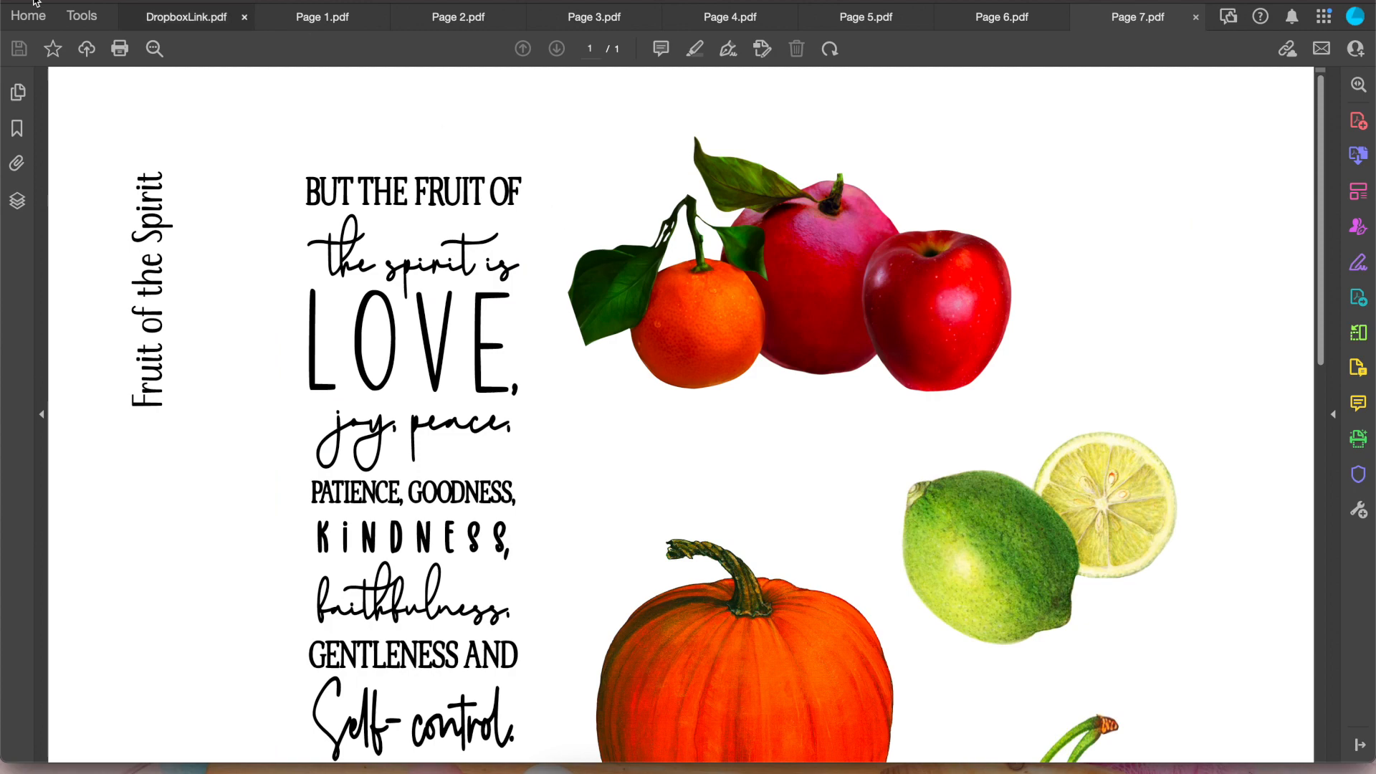
pyautogui.press('super+q')
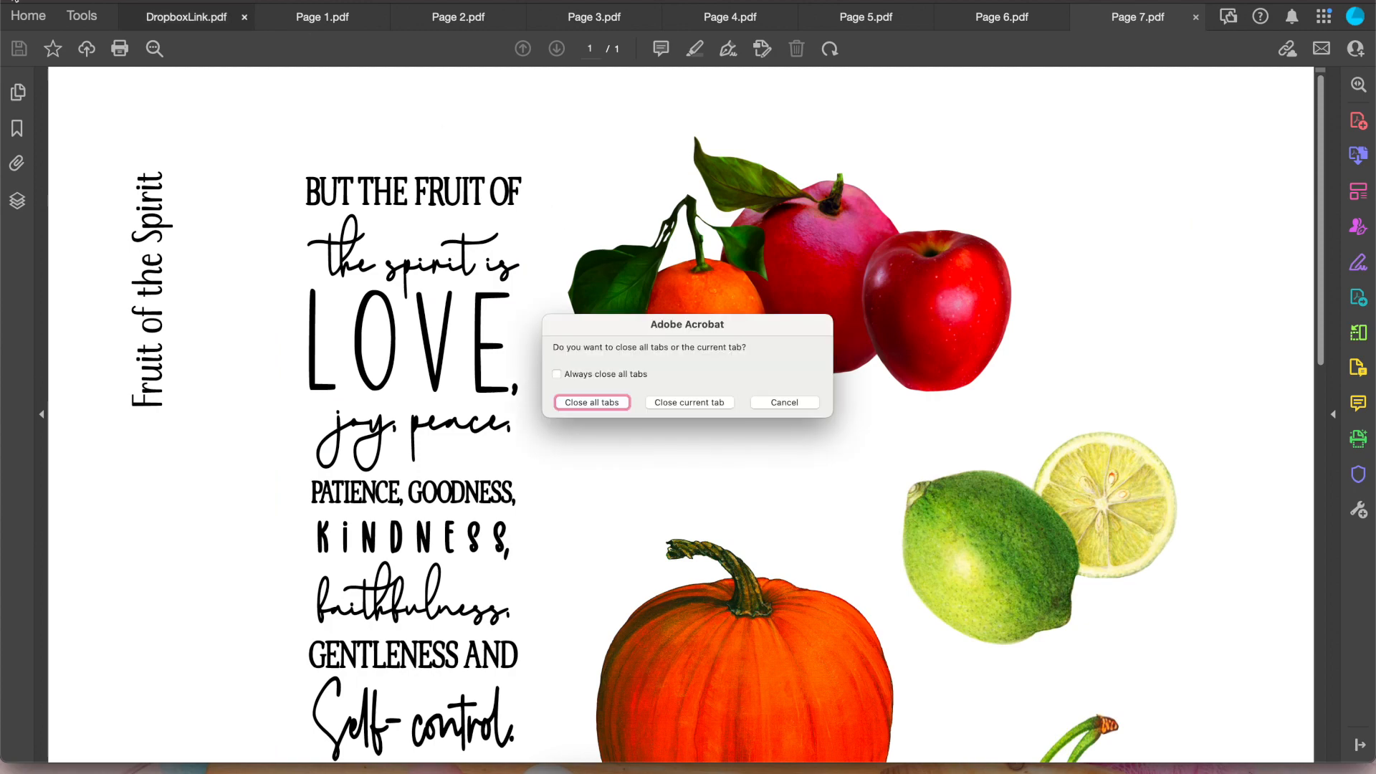
pyautogui.click(709, 403)
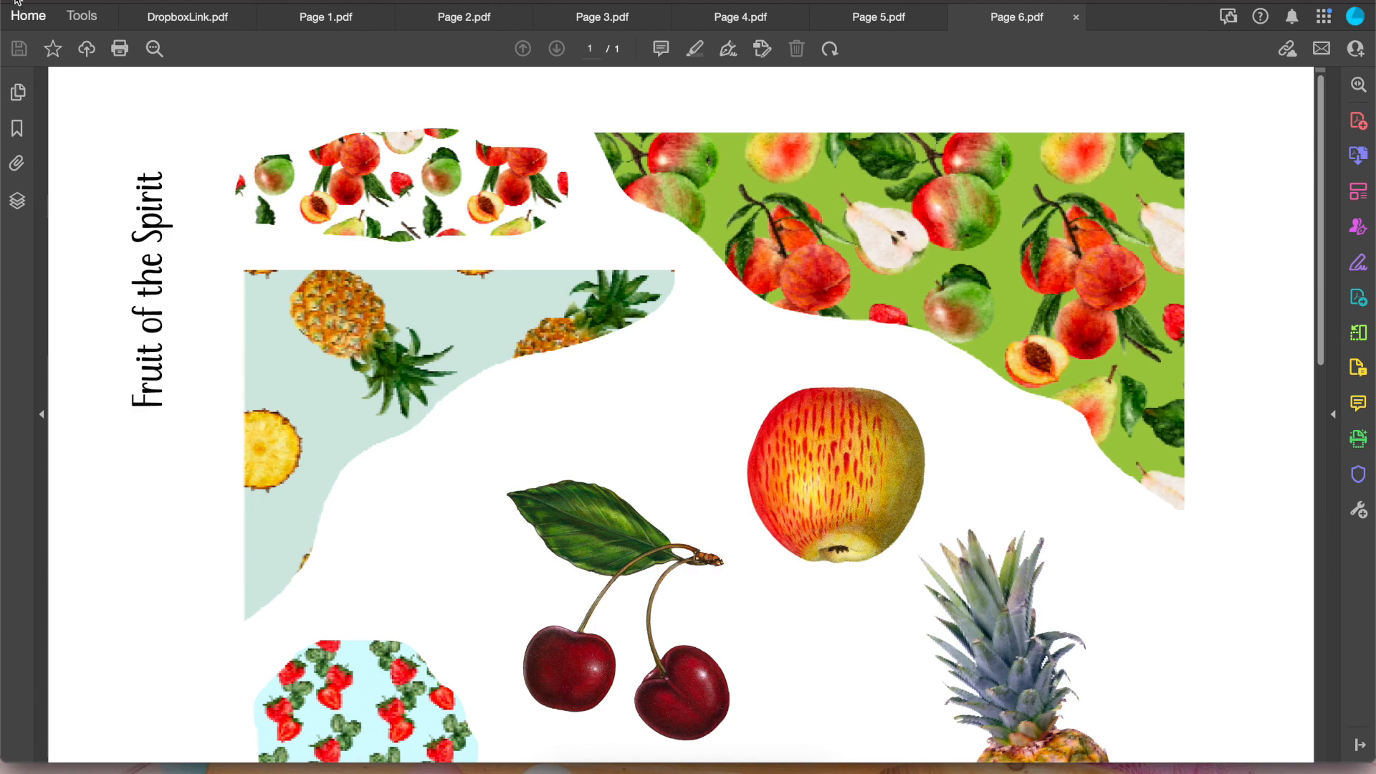
pyautogui.press('super+q')
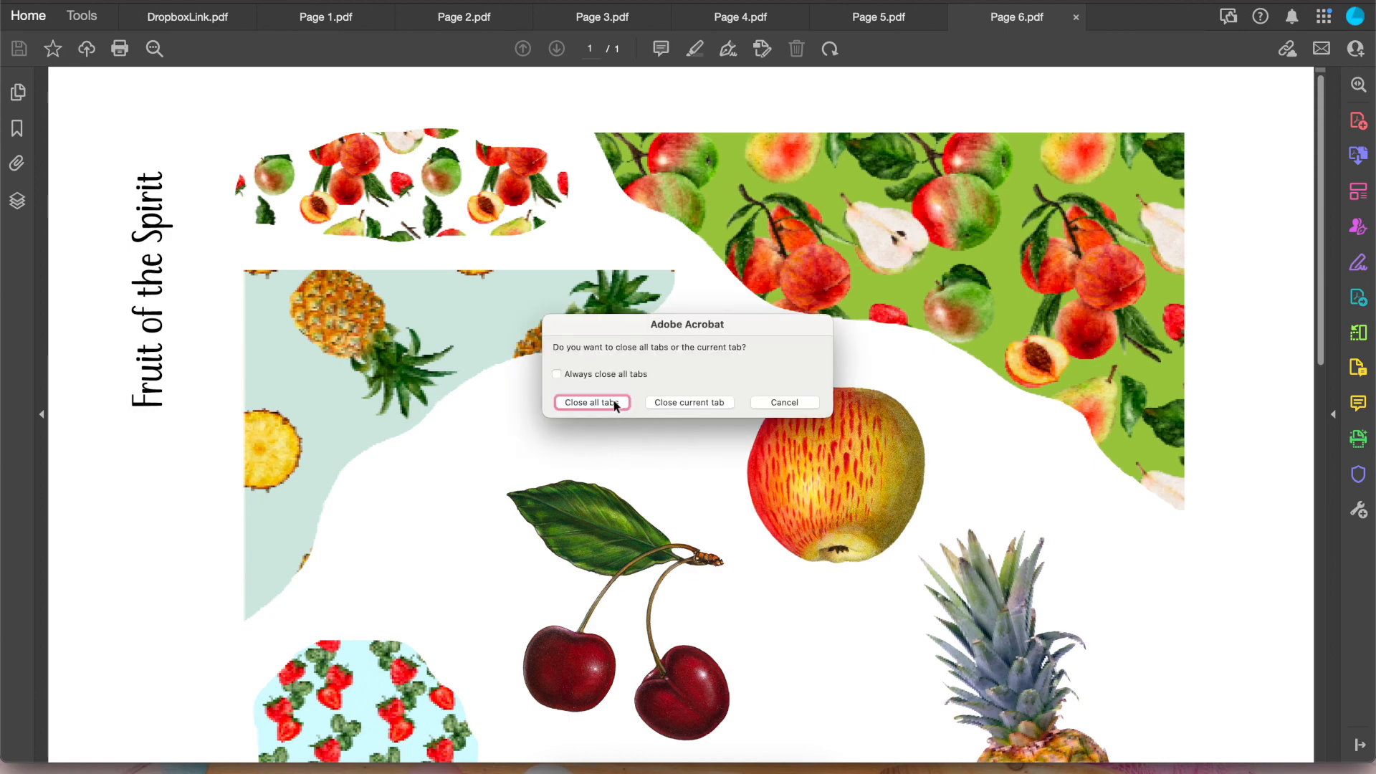
pyautogui.click(592, 403)
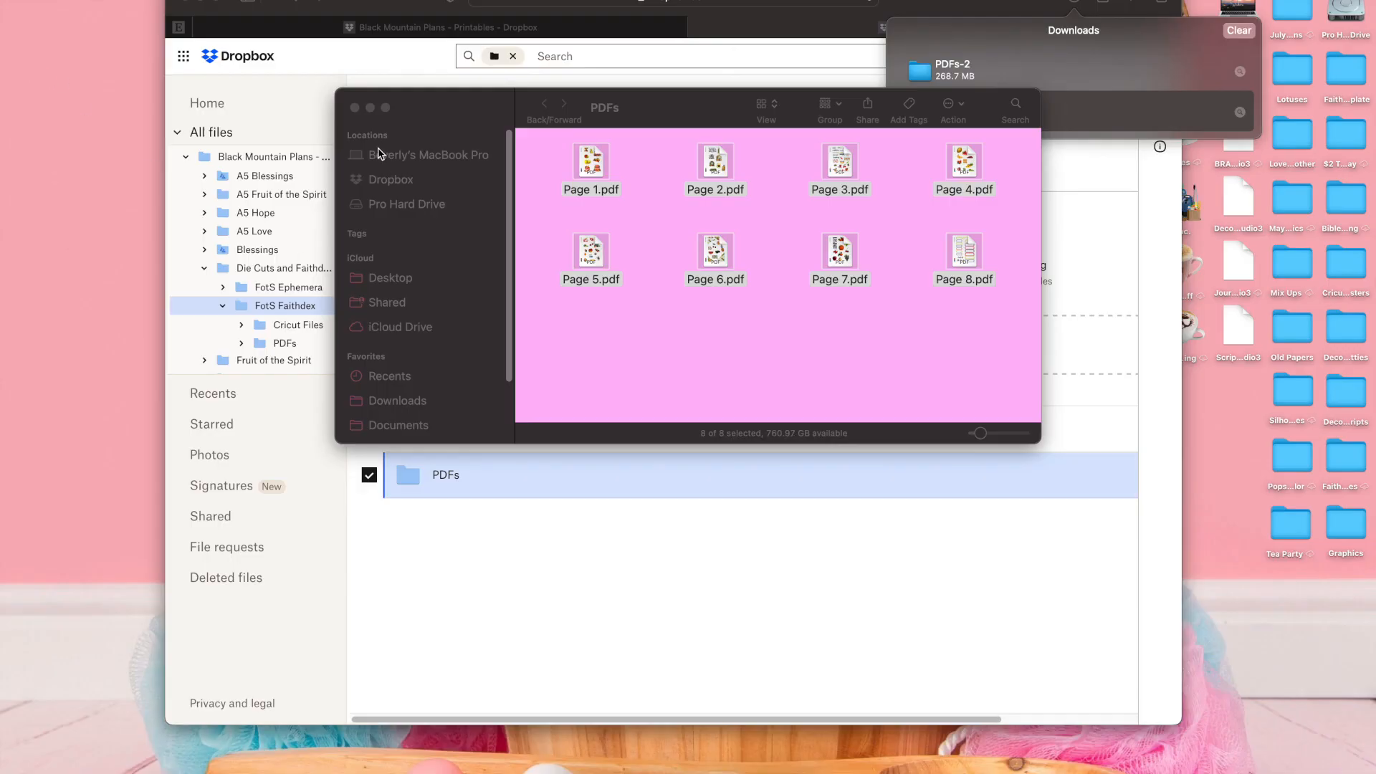
# Clear the browser and PDFs folder windows off the desktop and launch Silhouette Studio
pyautogui.click(202, 3)
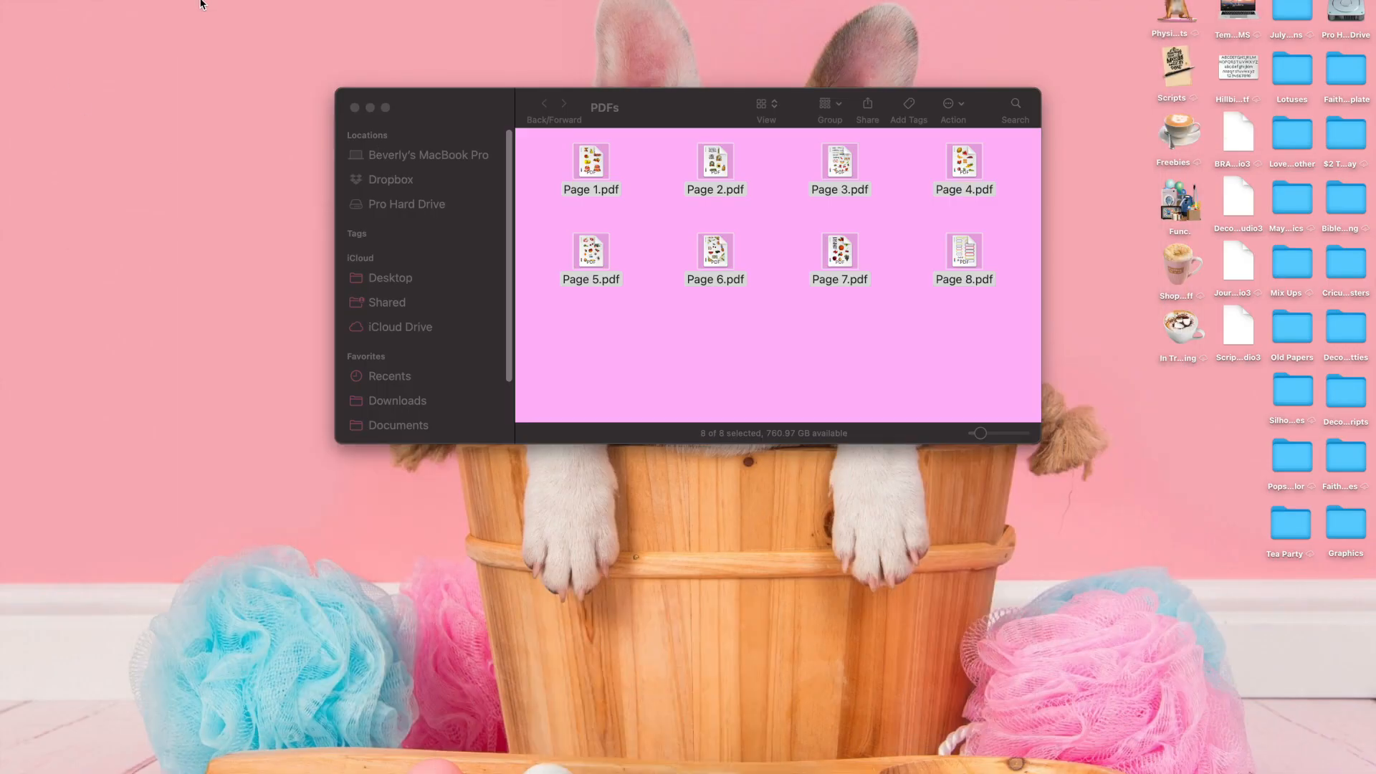
pyautogui.click(355, 107)
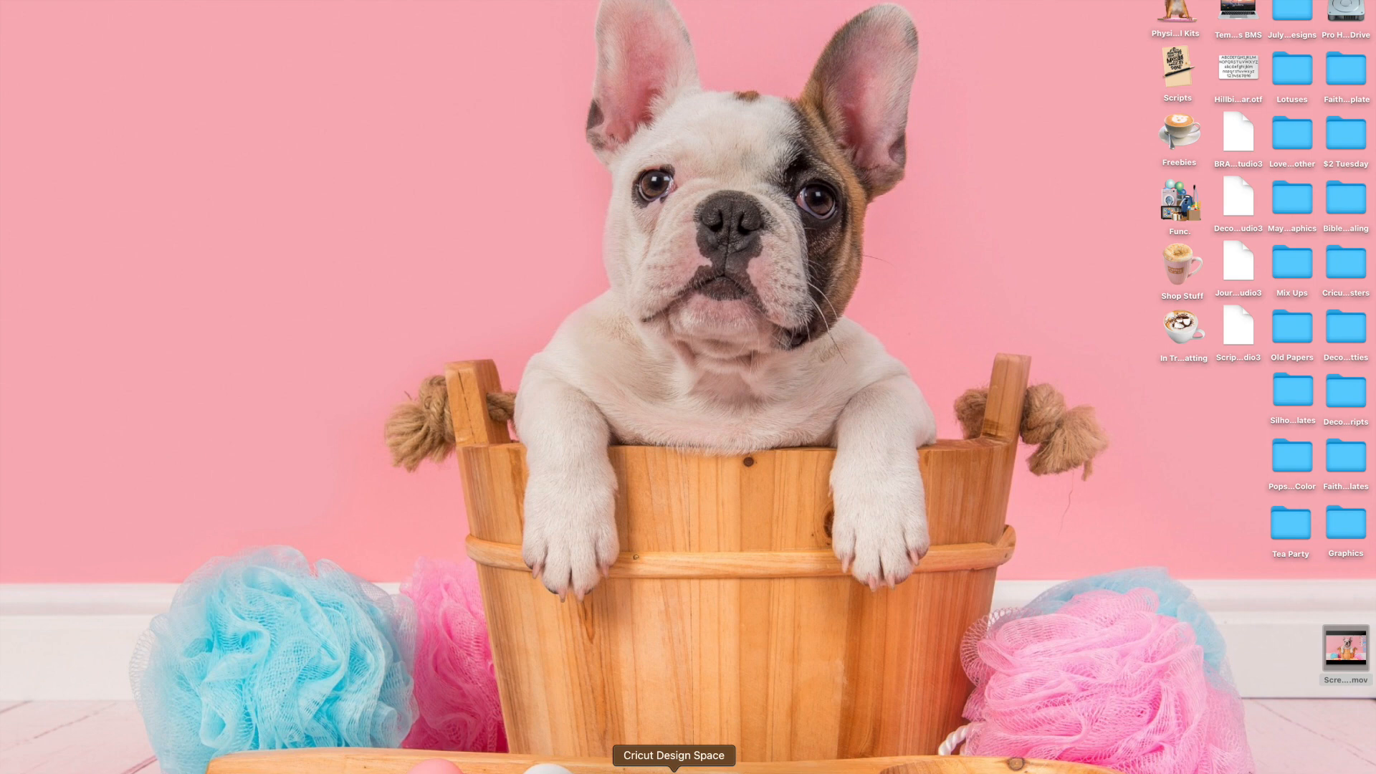
pyautogui.click(634, 773)
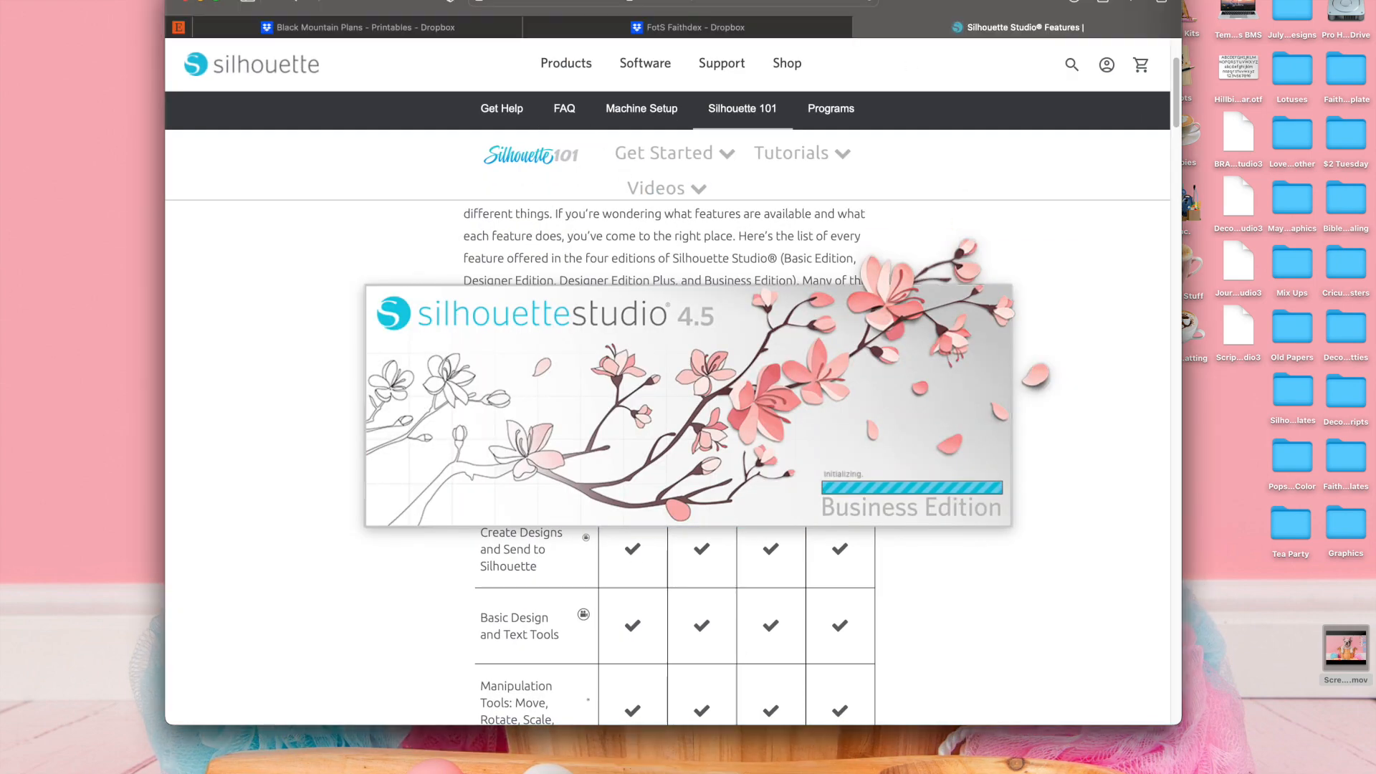
# Clear Silhouette Studio off the screen and return to the Silhouette Studio features page in Safari
pyautogui.click(201, 1)
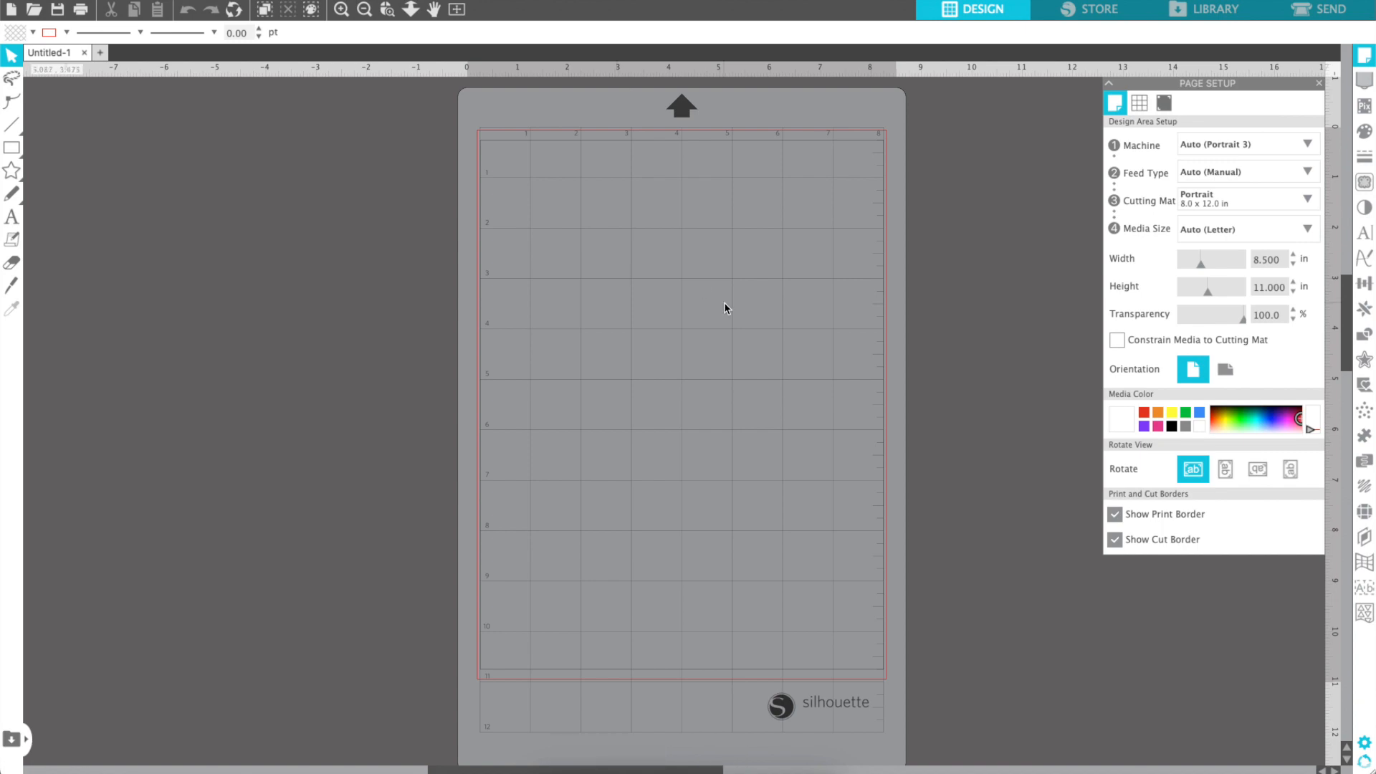
pyautogui.press('super+m')
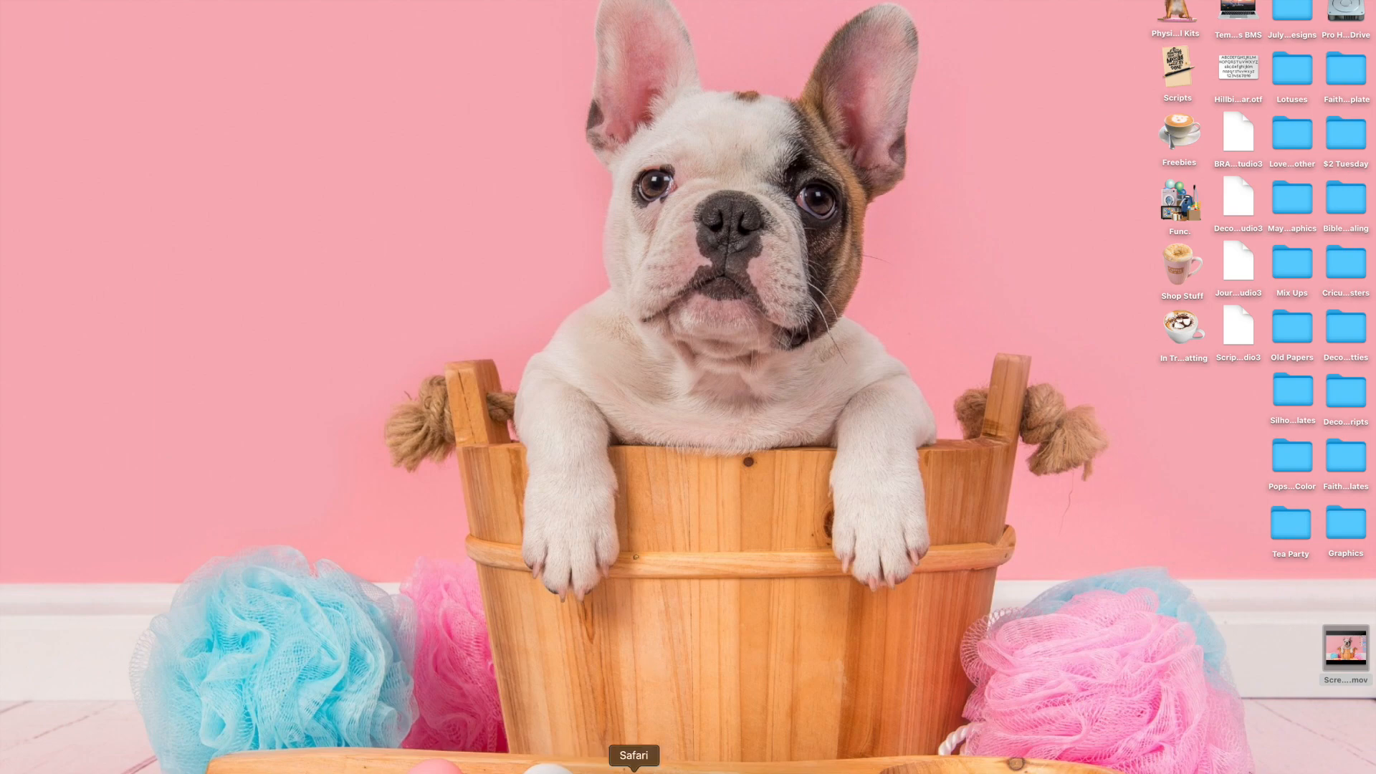
pyautogui.click(630, 769)
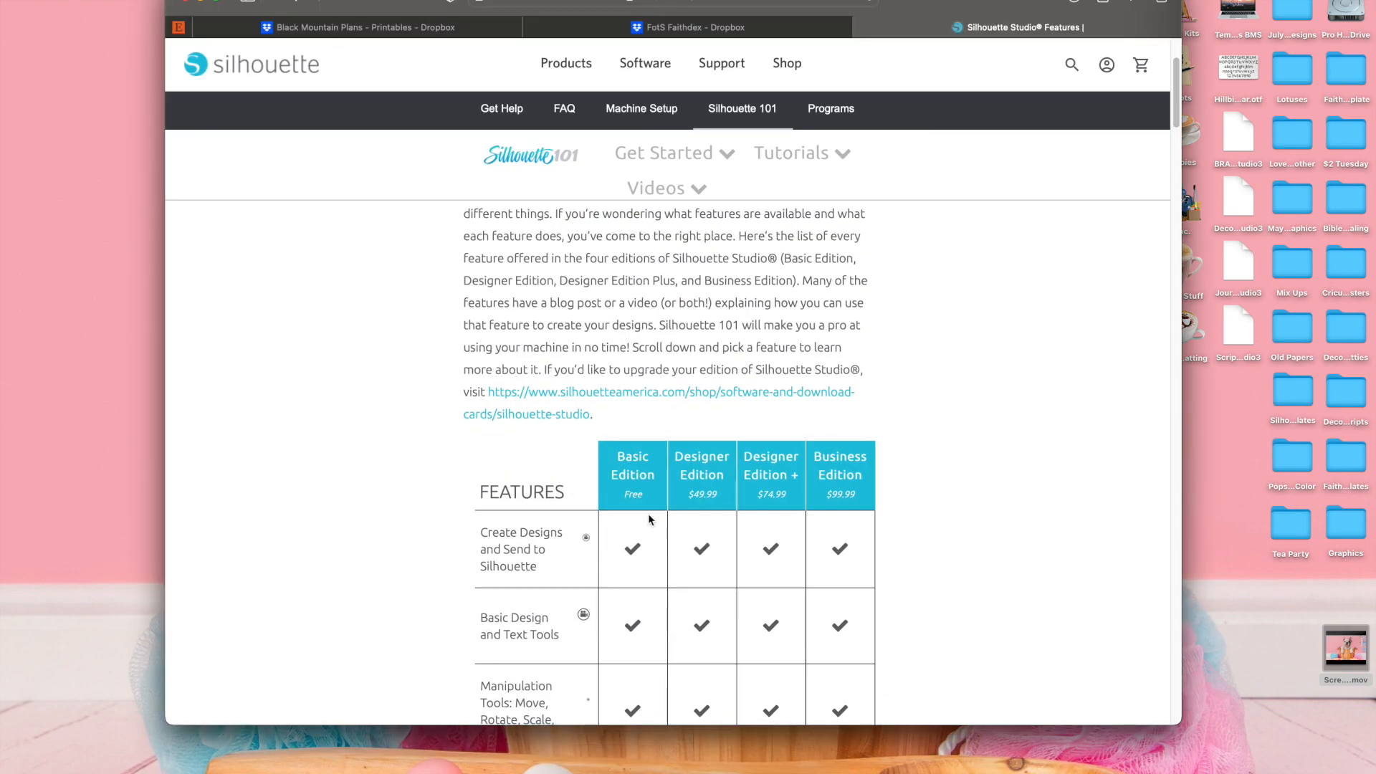
# Examine which features the free Basic Edition offers in the comparison table, down to importing SVG and PDF files
pyautogui.scroll(-5, 634, 502)
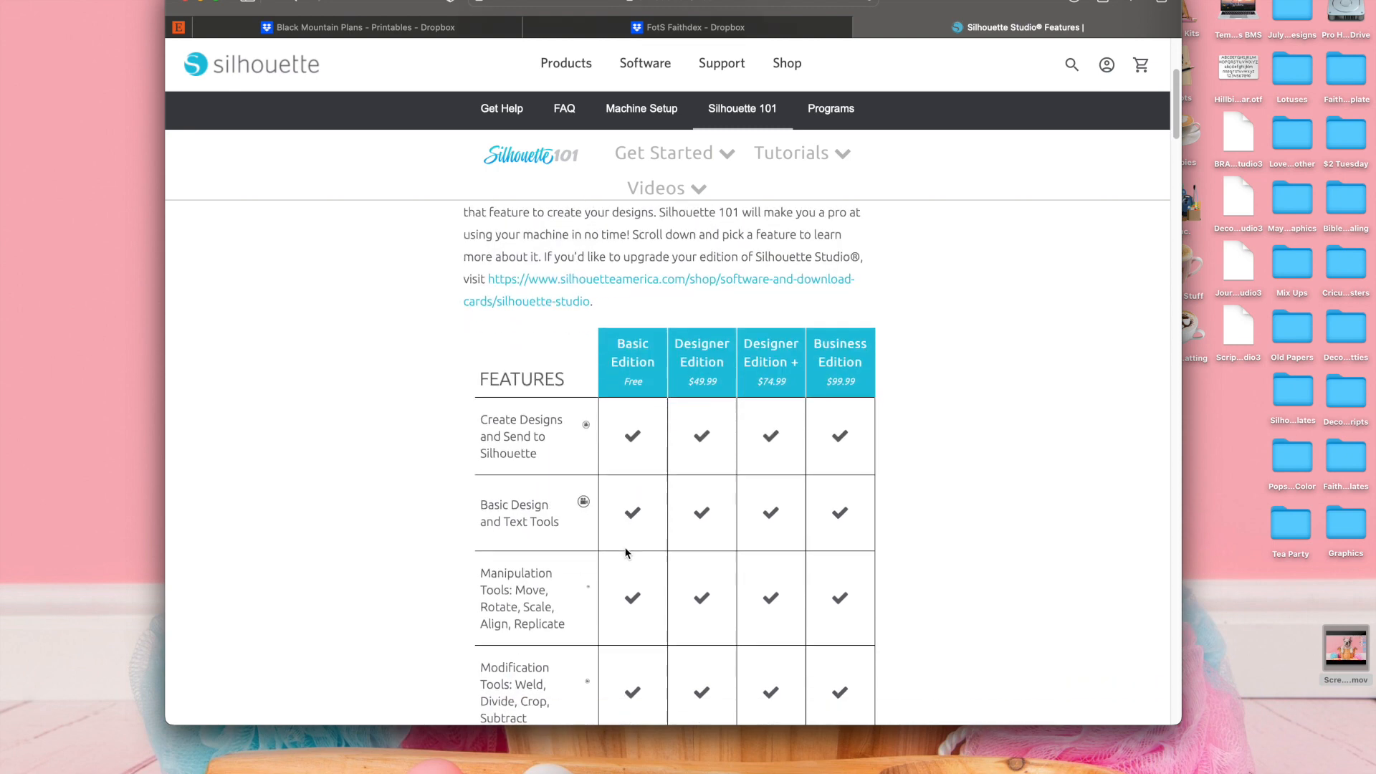
pyautogui.scroll(-2, 625, 552)
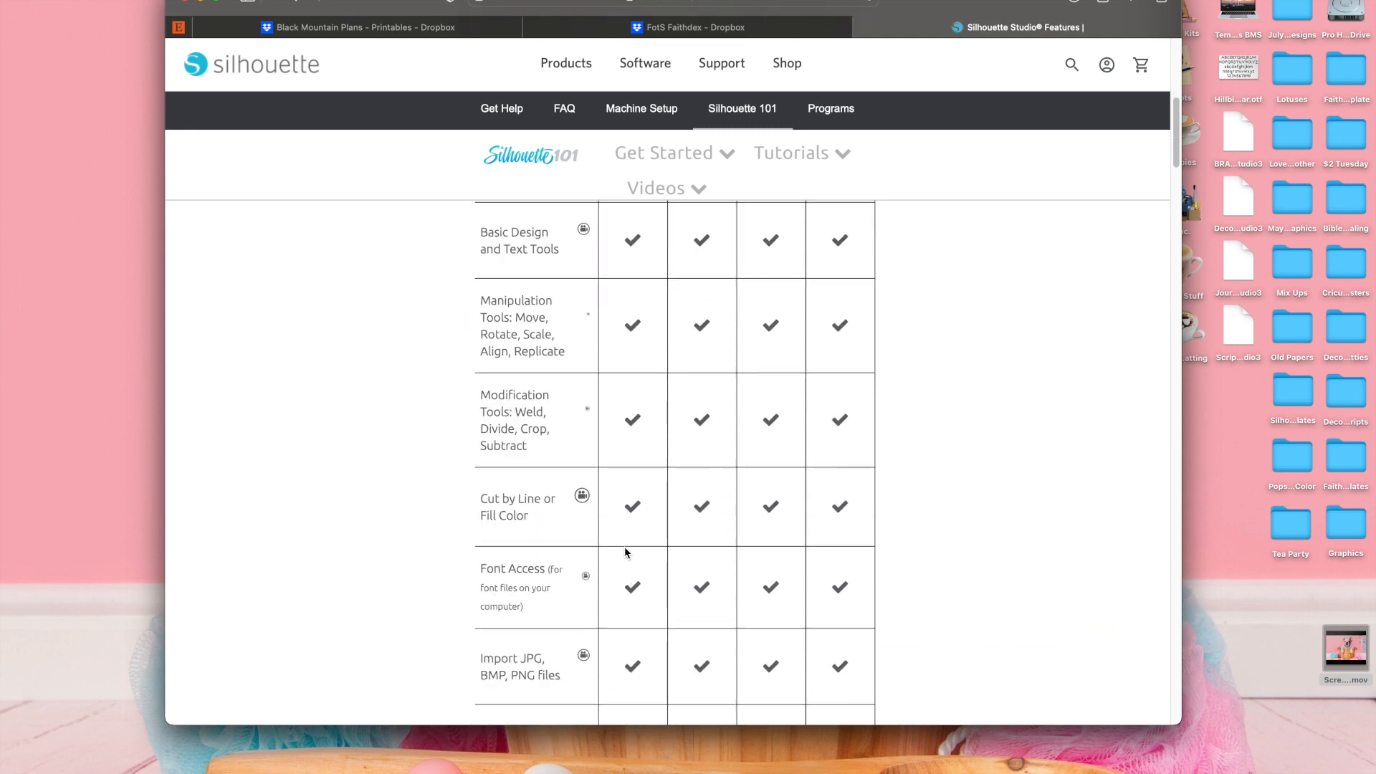
pyautogui.scroll(-3, 628, 544)
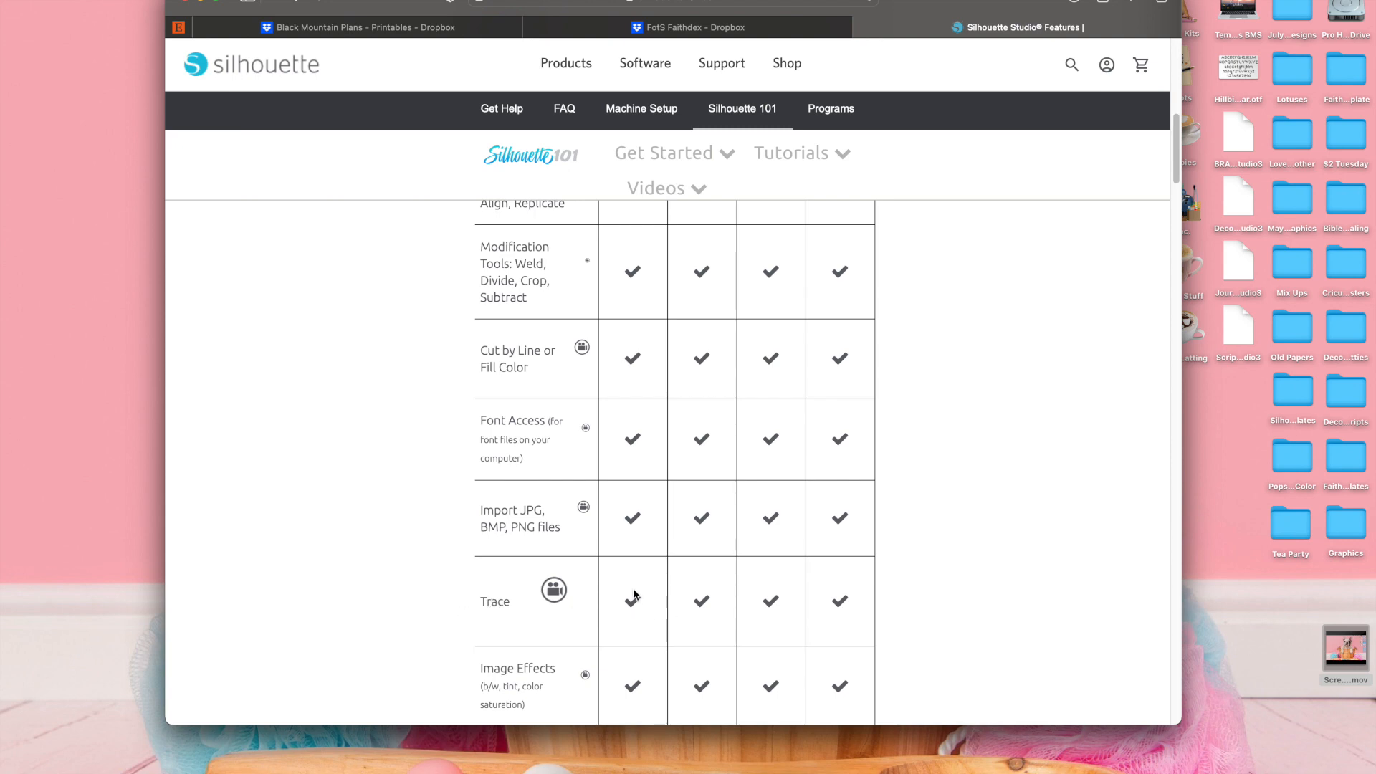
pyautogui.scroll(5, 632, 595)
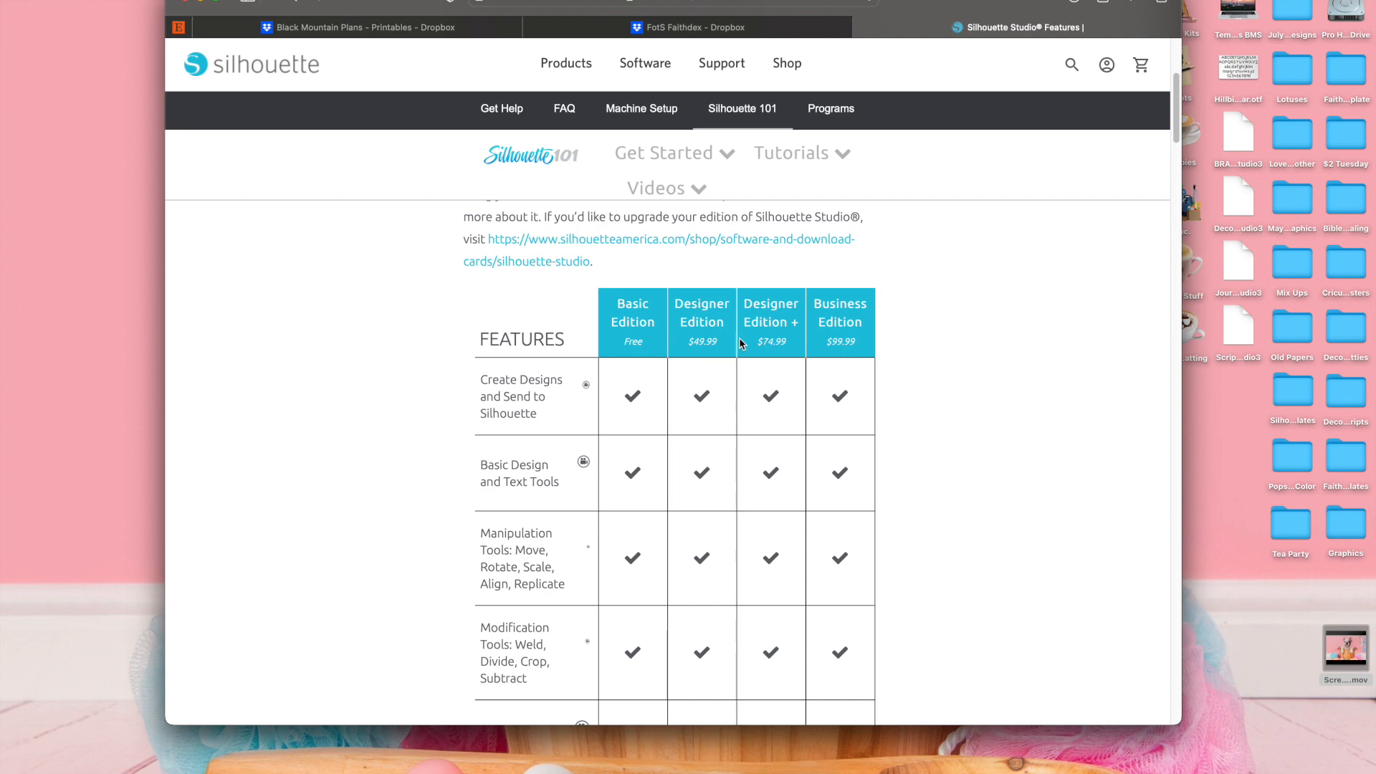
pyautogui.scroll(-8, 669, 604)
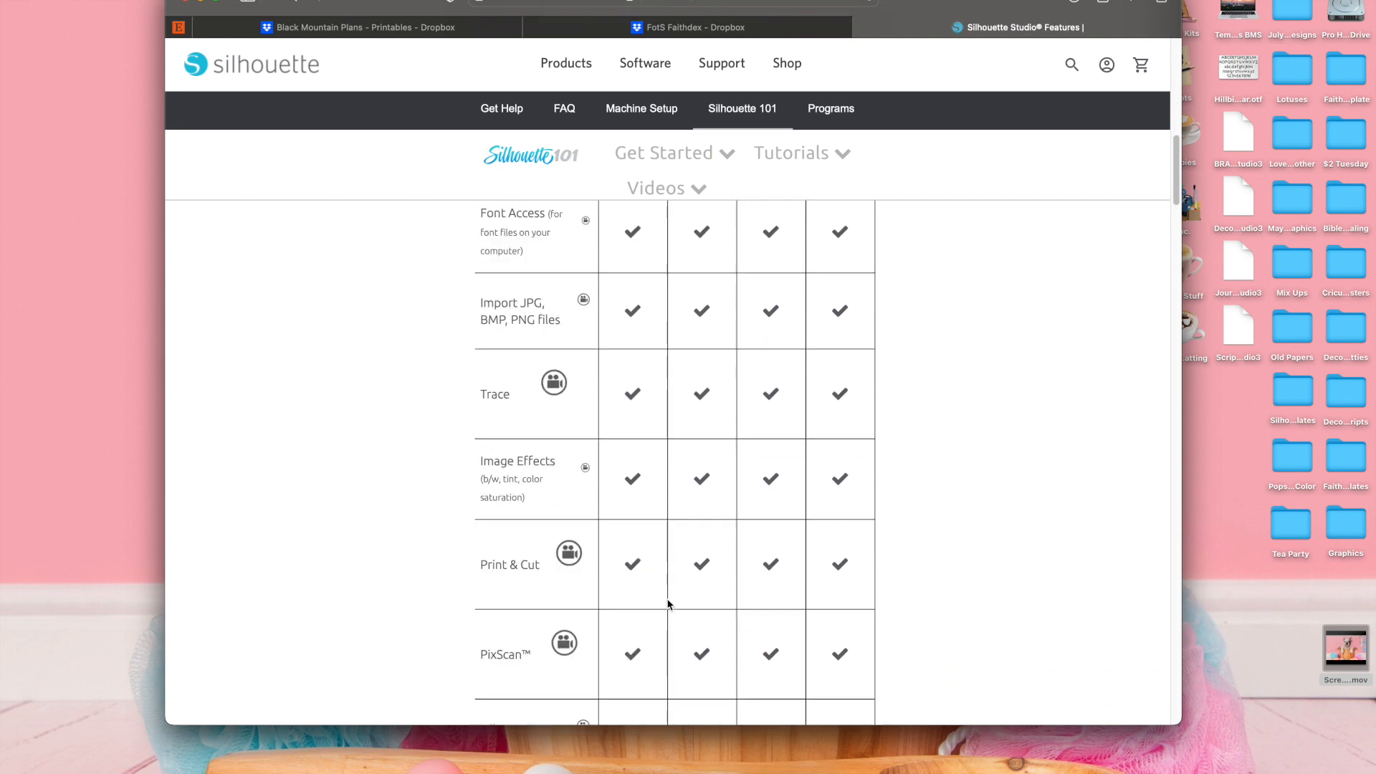
pyautogui.scroll(-1, 666, 605)
pyautogui.scroll(-2, 667, 604)
pyautogui.scroll(-4, 667, 605)
pyautogui.scroll(-7, 667, 604)
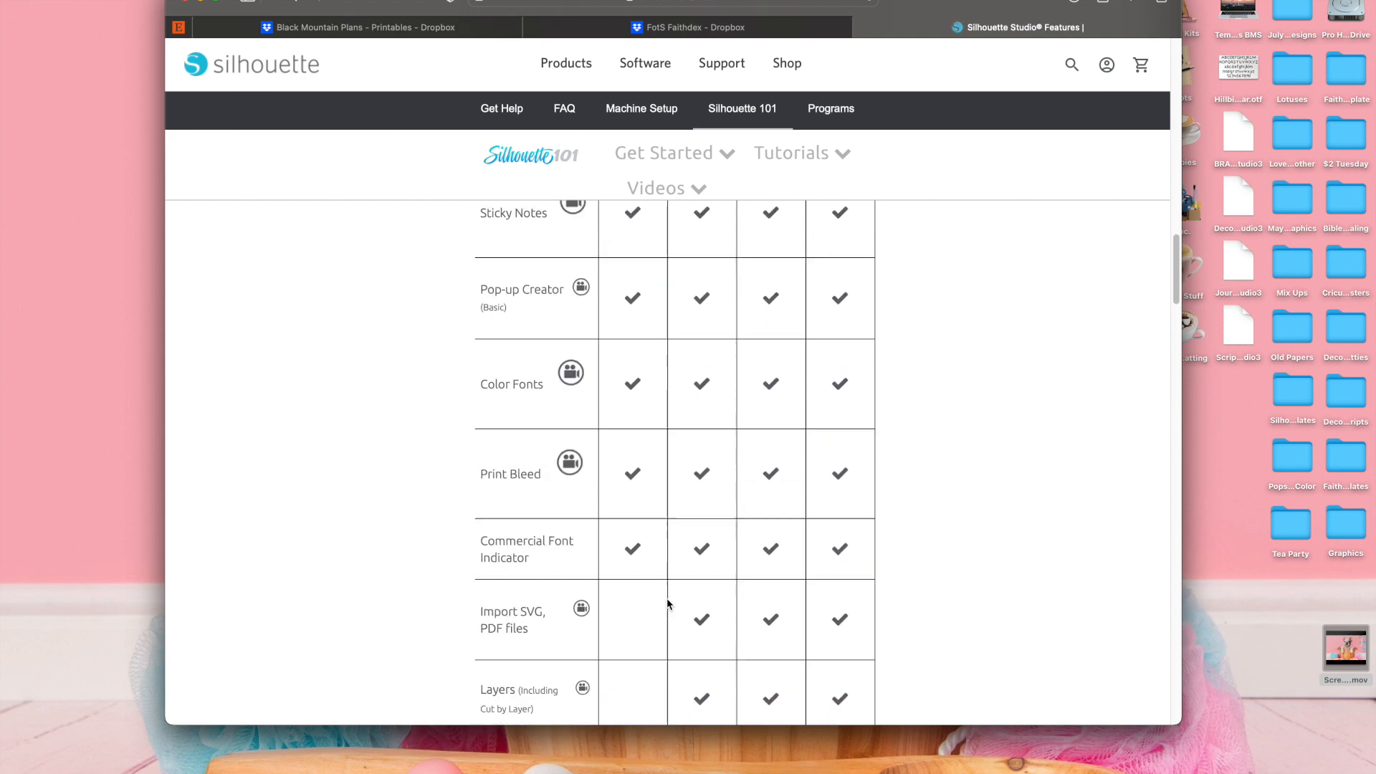
pyautogui.scroll(-1, 667, 599)
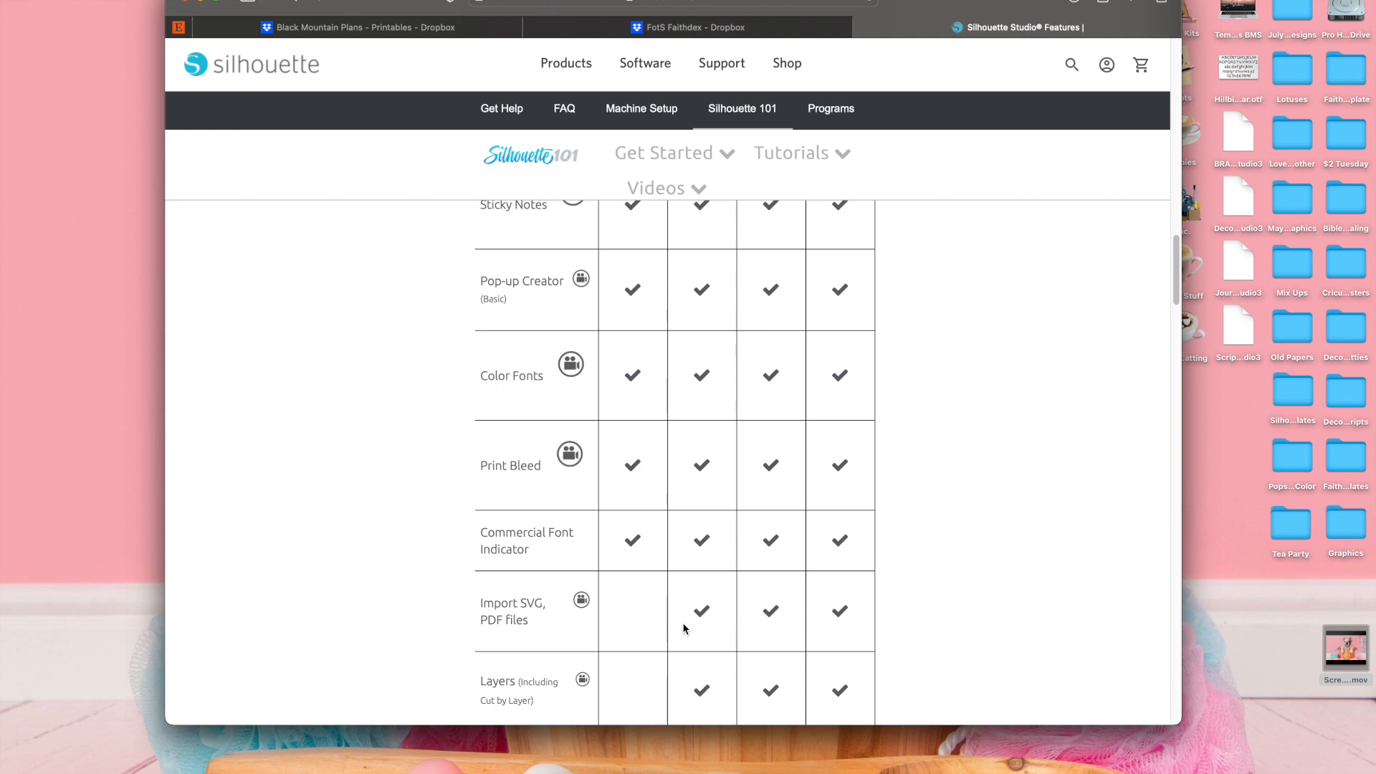
# Compare the Designer Edition's price and features with the other editions, from the table header down to the Shadow Tool row
pyautogui.scroll(15, 685, 617)
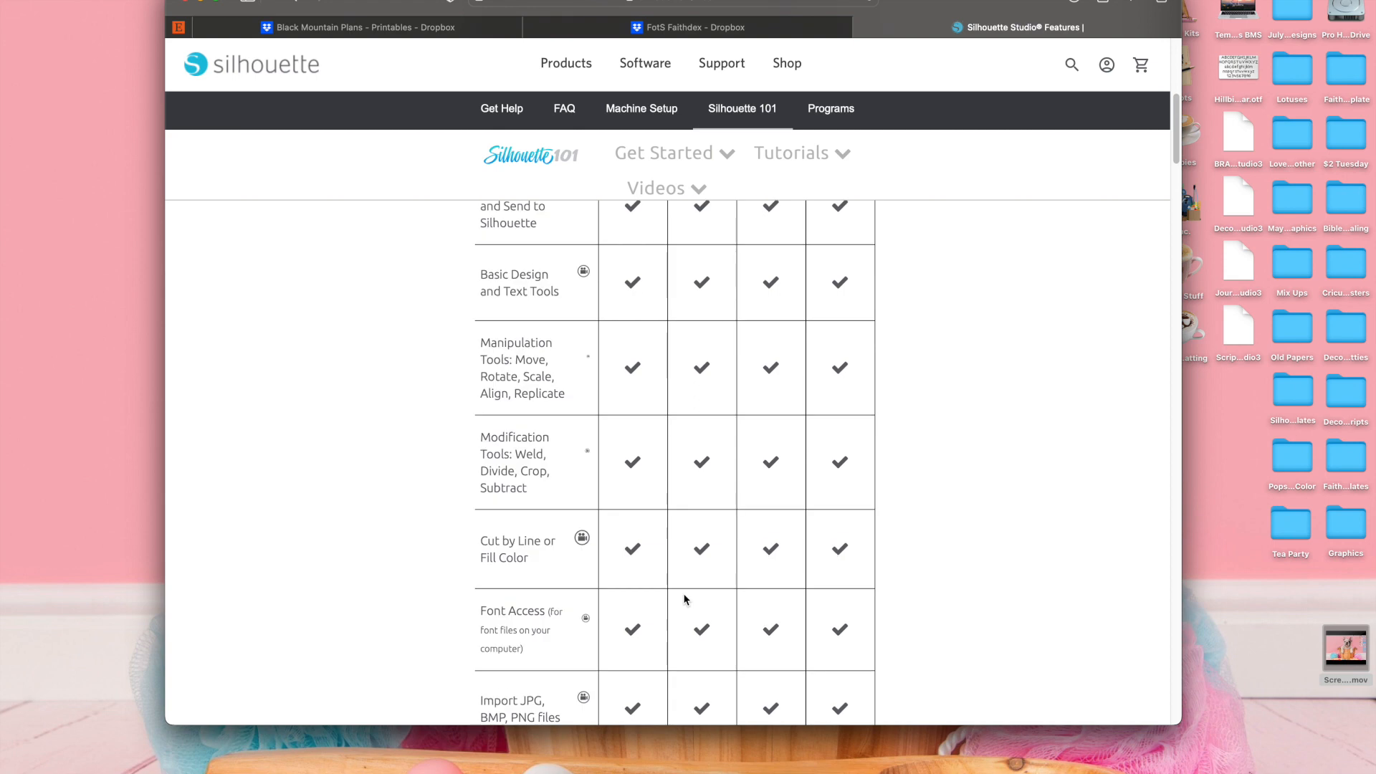
pyautogui.scroll(5, 685, 599)
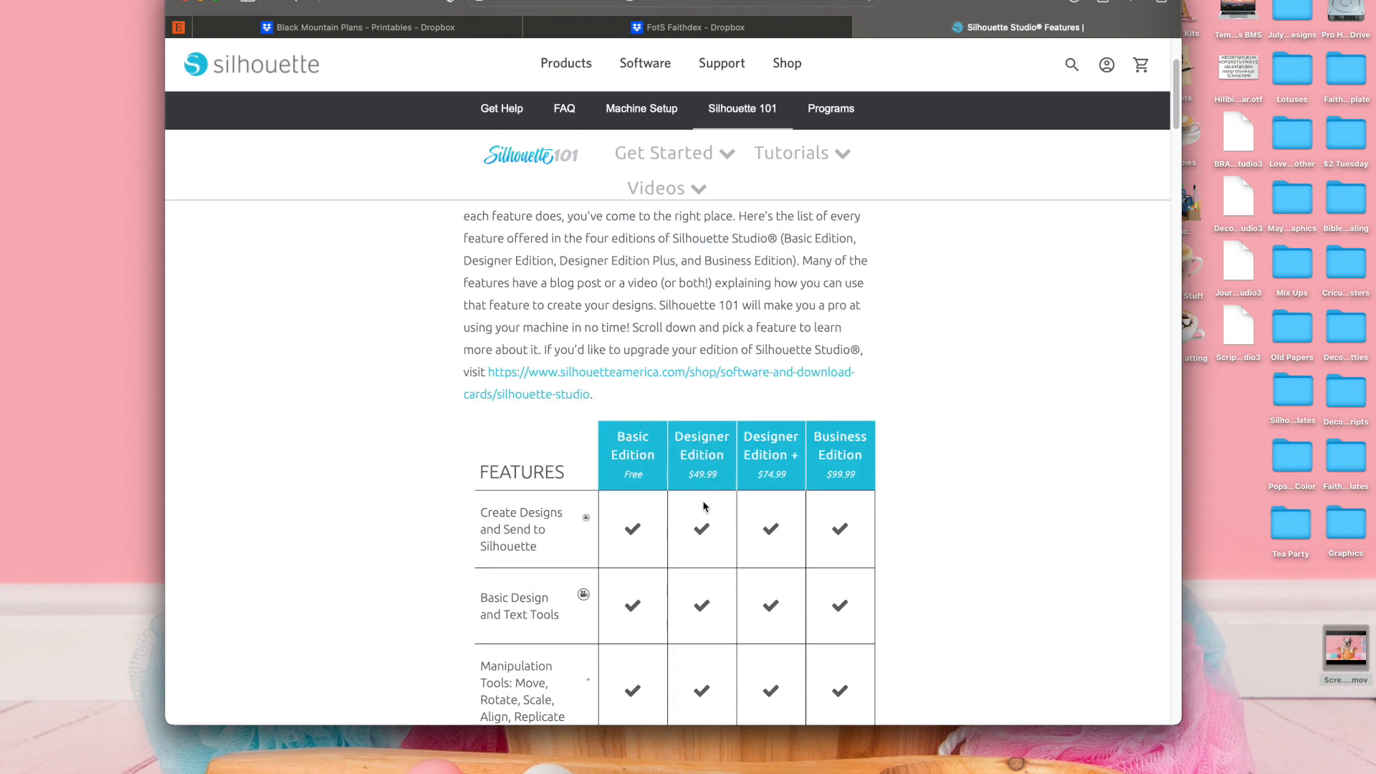
pyautogui.scroll(-15, 692, 619)
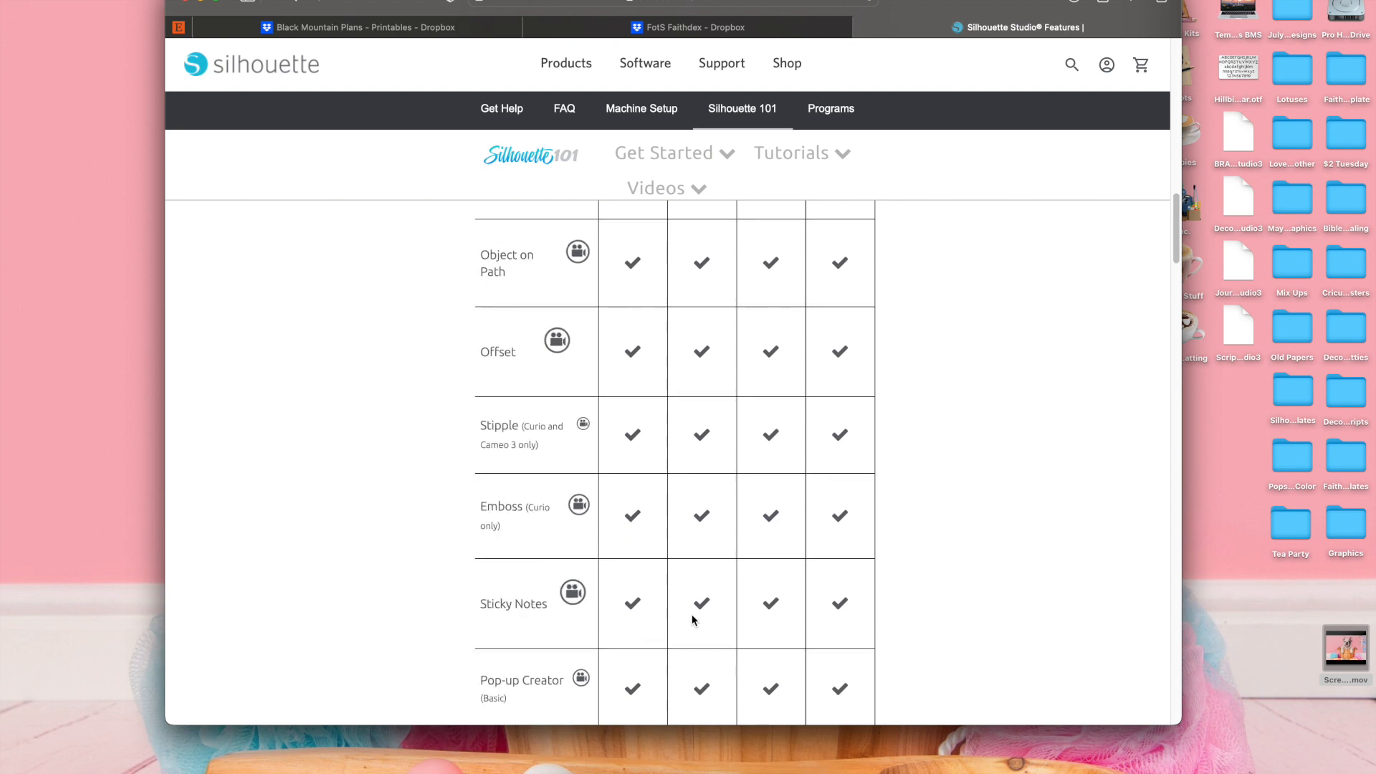
pyautogui.scroll(-5, 692, 619)
pyautogui.scroll(-3, 692, 619)
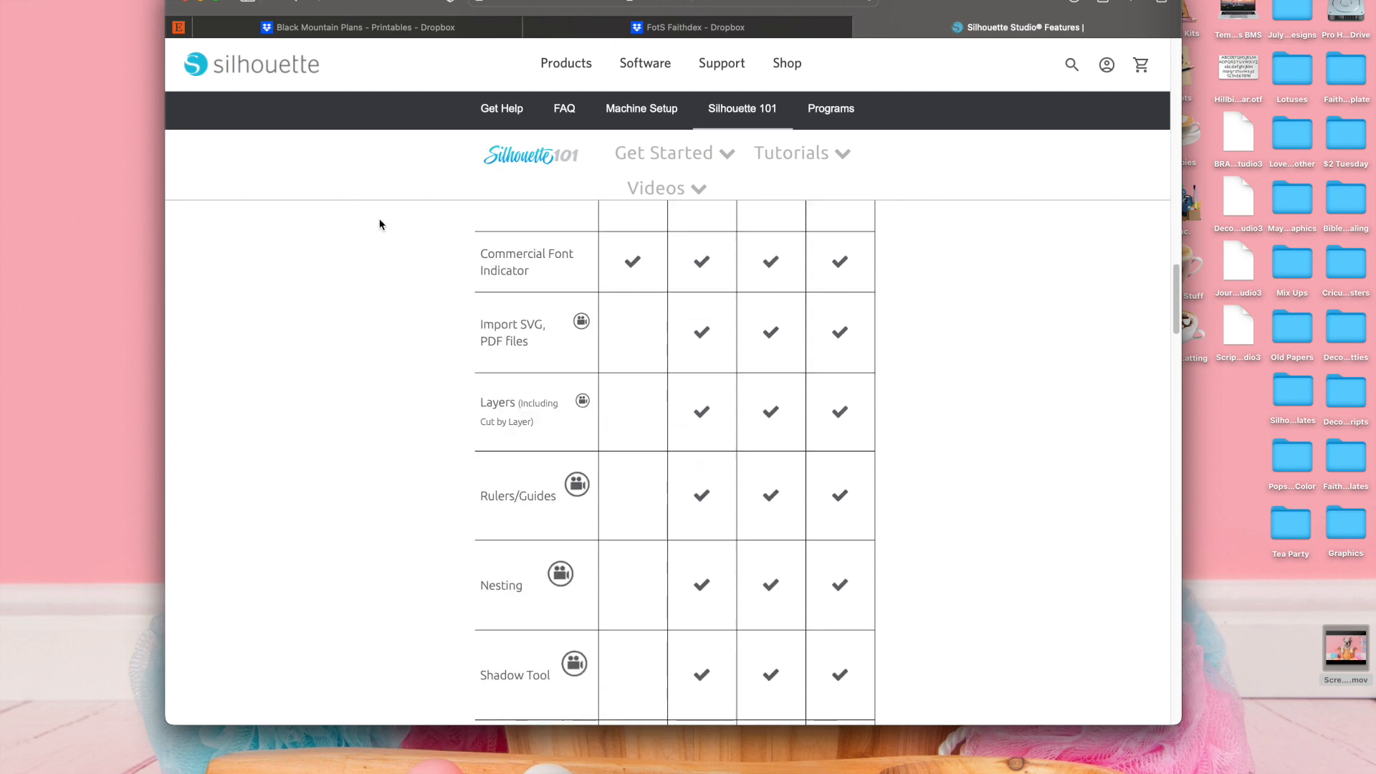
# Minimize the browser, switch back to Silhouette Studio and bring up the dialog for opening a file
pyautogui.click(202, 2)
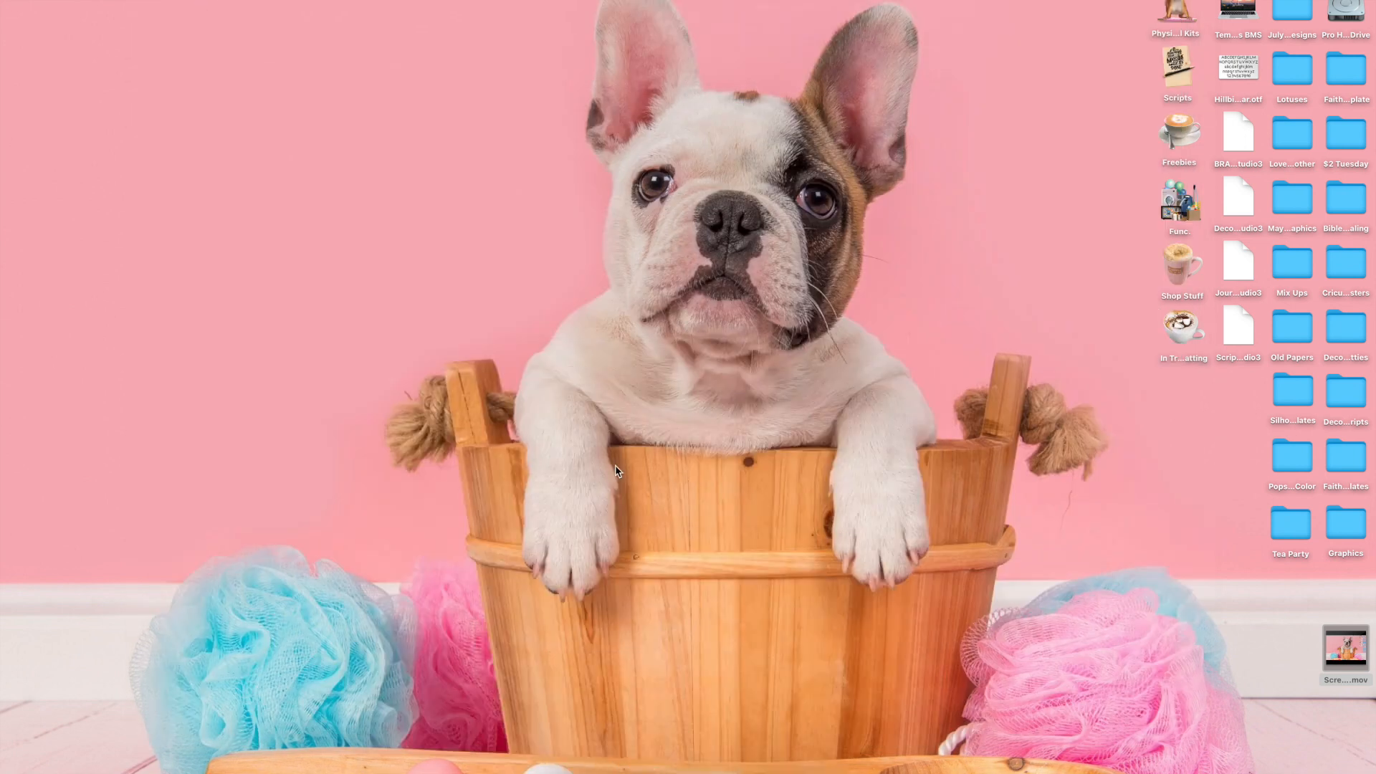
pyautogui.click(606, 769)
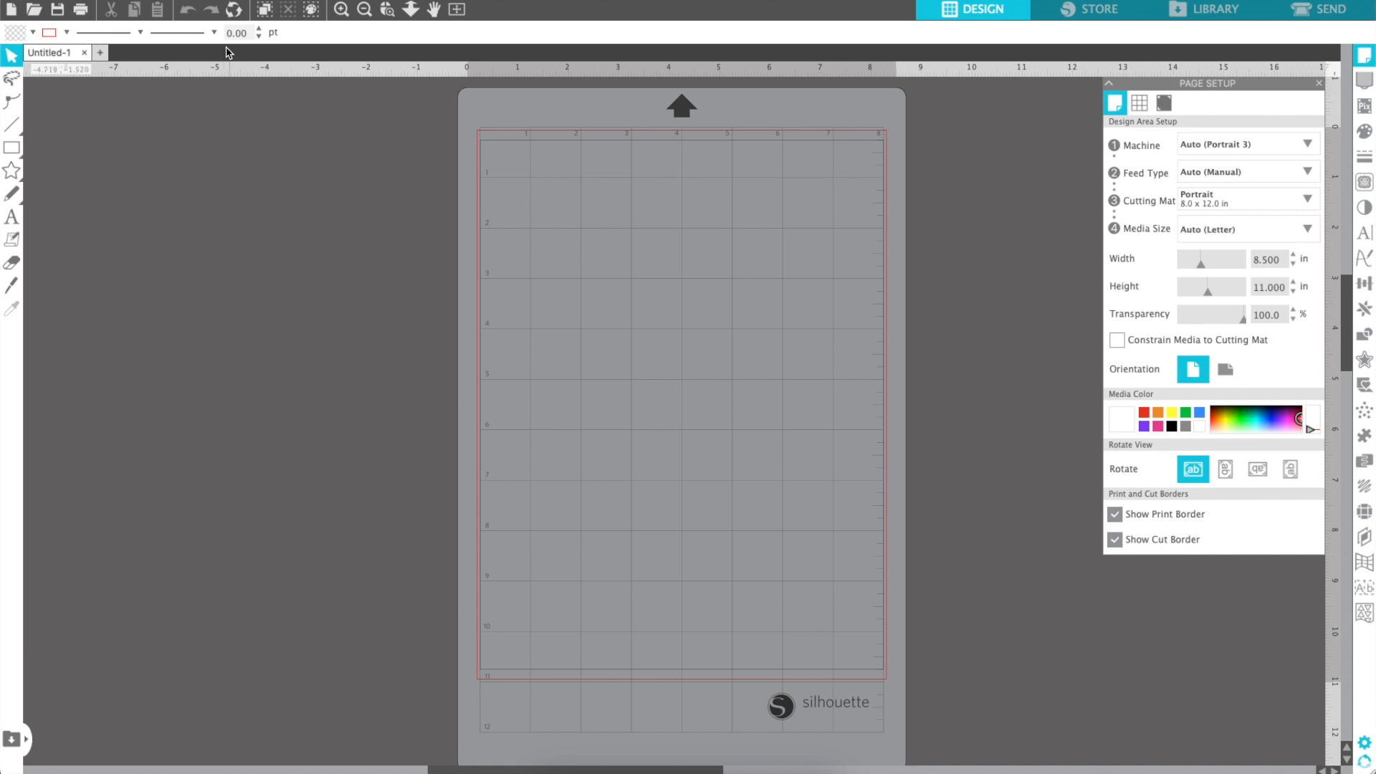
pyautogui.click(140, 7)
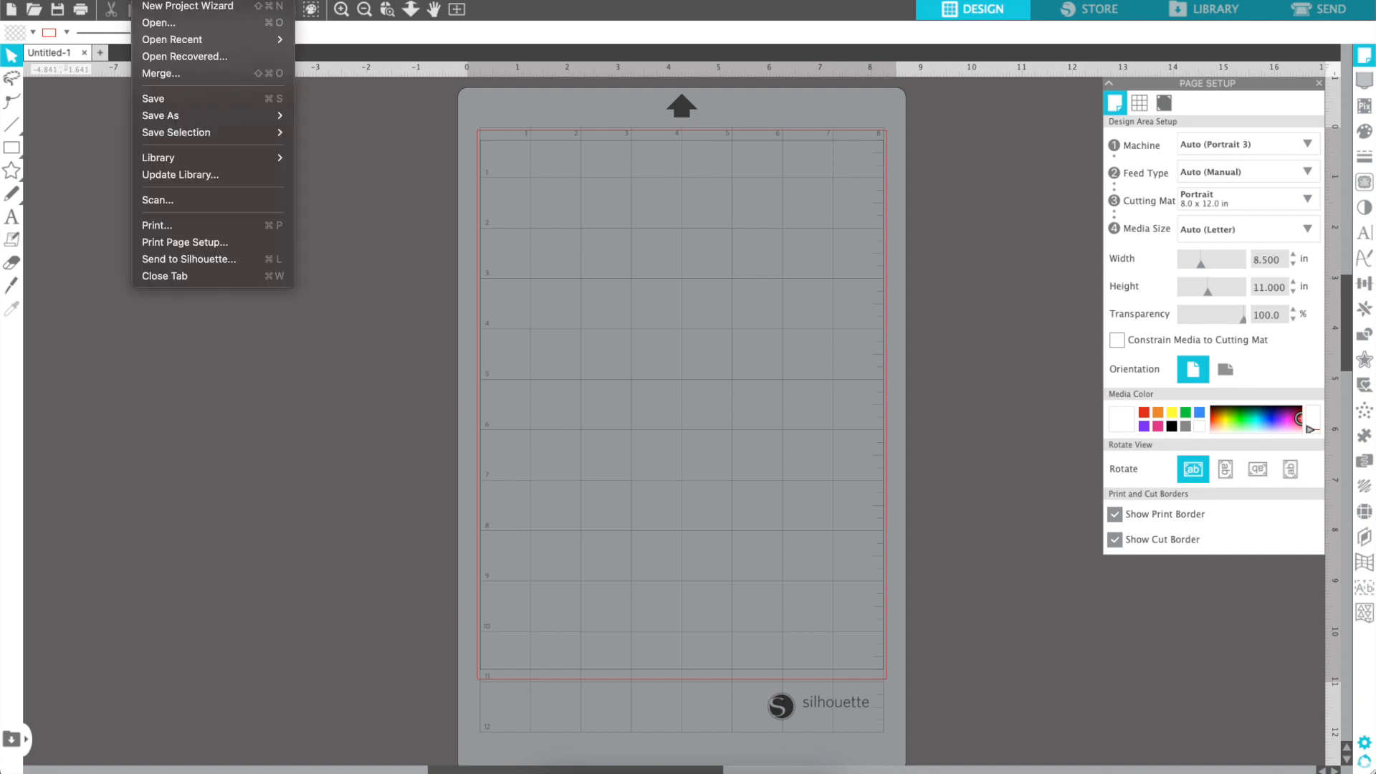
pyautogui.click(165, 25)
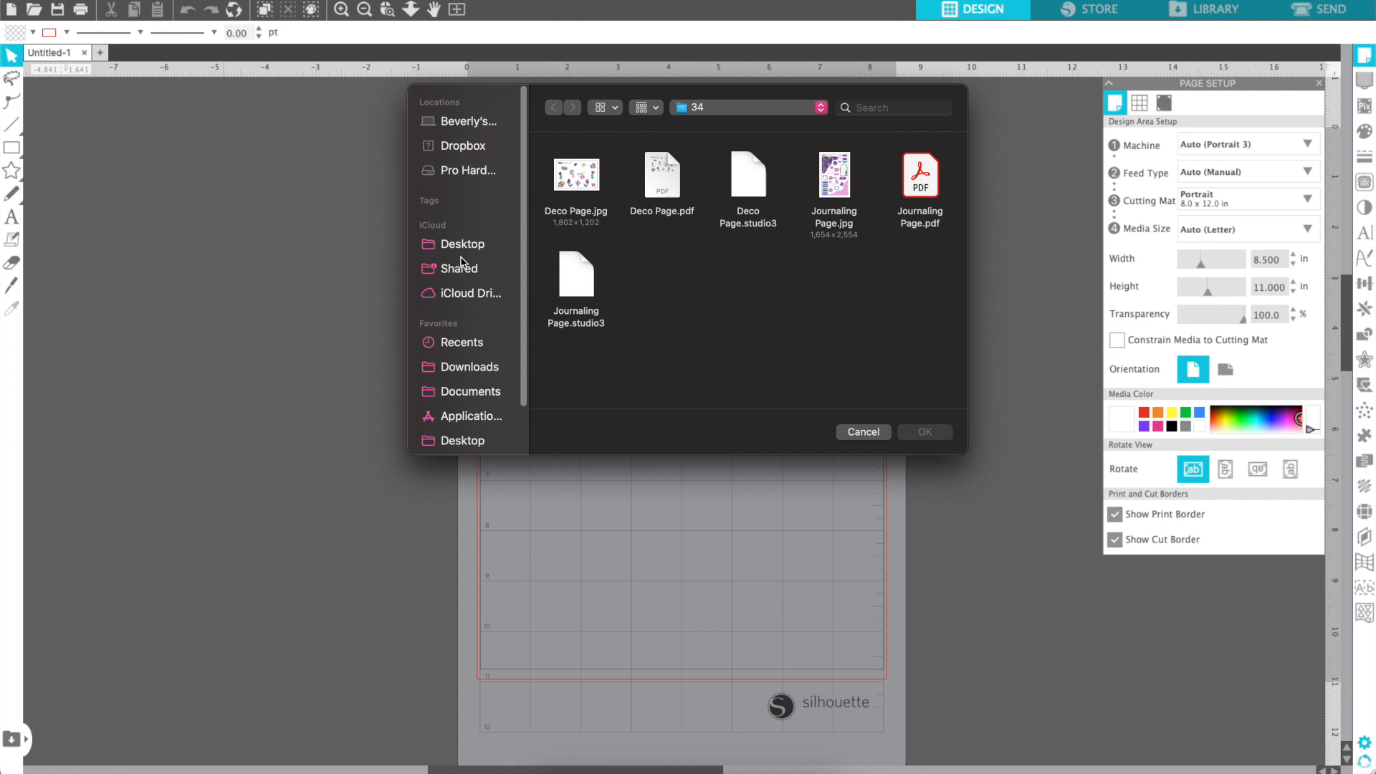
# Browse from the iCloud Desktop through Faith Printables, Faithdex Kits and PDFs, Fruit of the Spirit Faithdex and Faithdex FotS to the Cricut Files folder
pyautogui.scroll(-3, 462, 416)
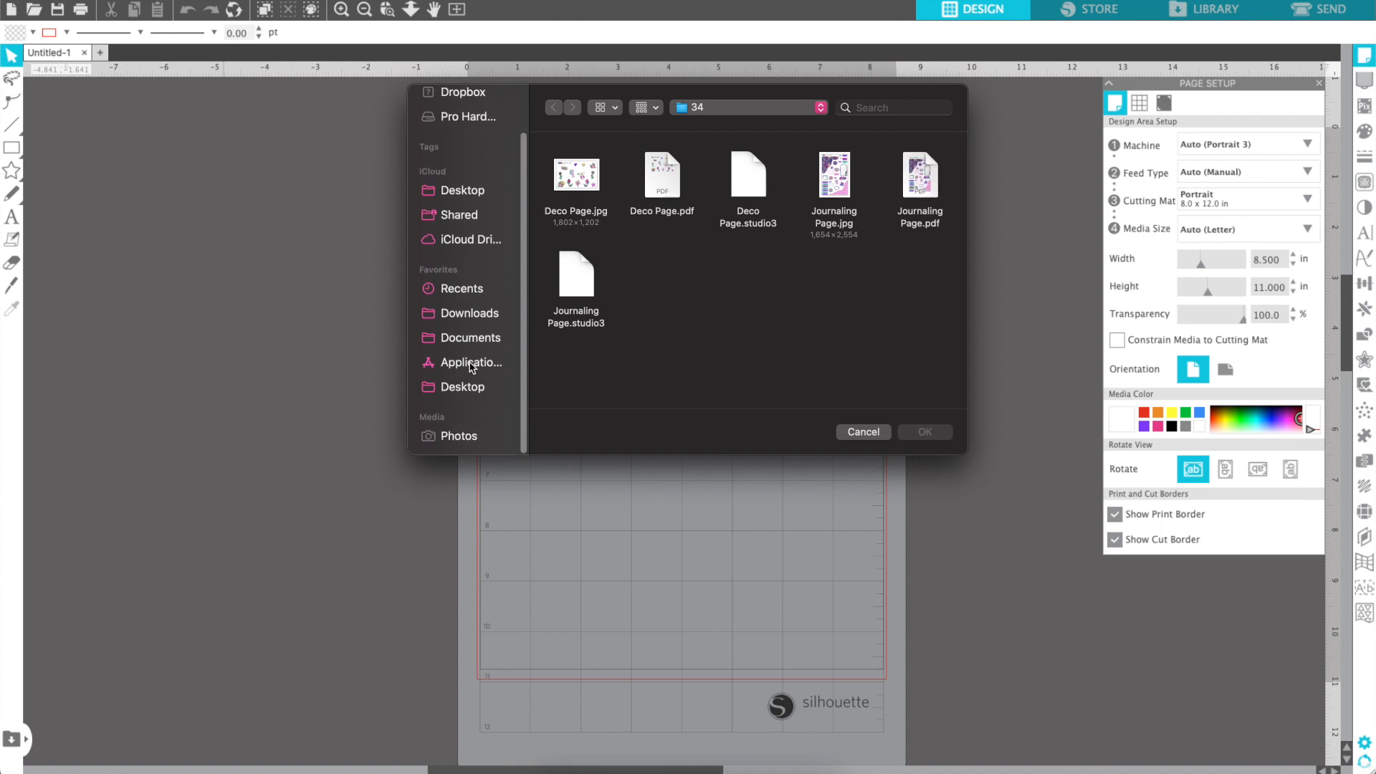
pyautogui.click(461, 190)
pyautogui.scroll(-5, 773, 312)
pyautogui.scroll(-3, 773, 312)
pyautogui.doubleClick(693, 324)
pyautogui.doubleClick(587, 182)
pyautogui.doubleClick(653, 183)
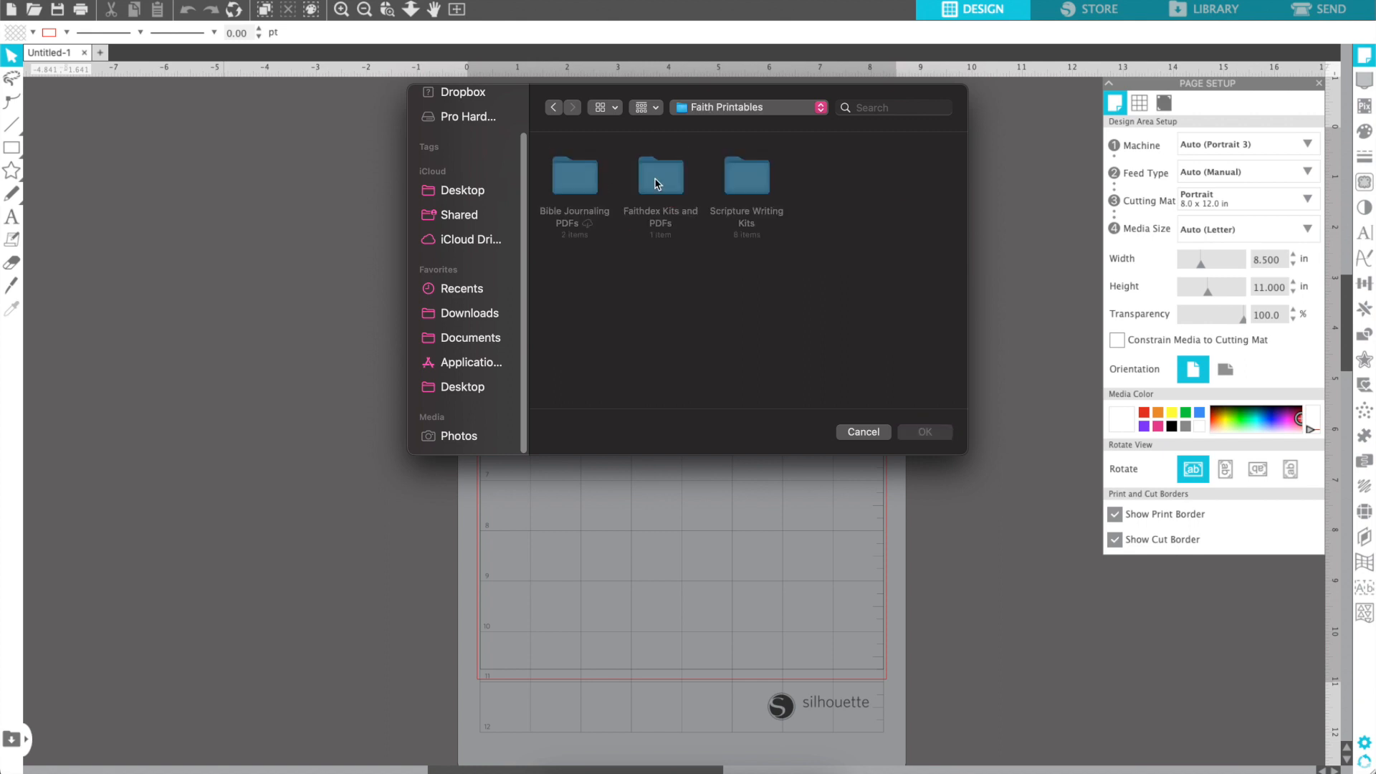
pyautogui.doubleClick(653, 187)
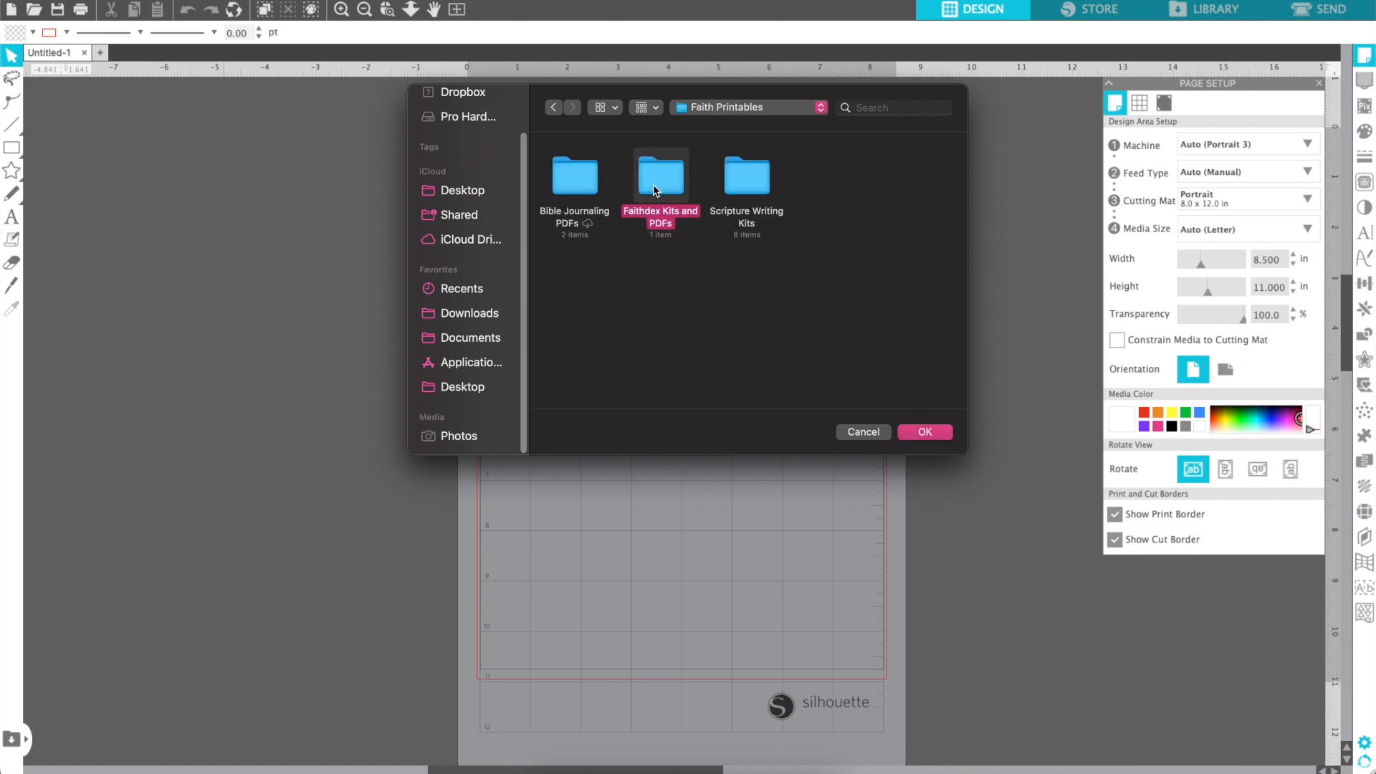
pyautogui.click(569, 180)
pyautogui.doubleClick(568, 180)
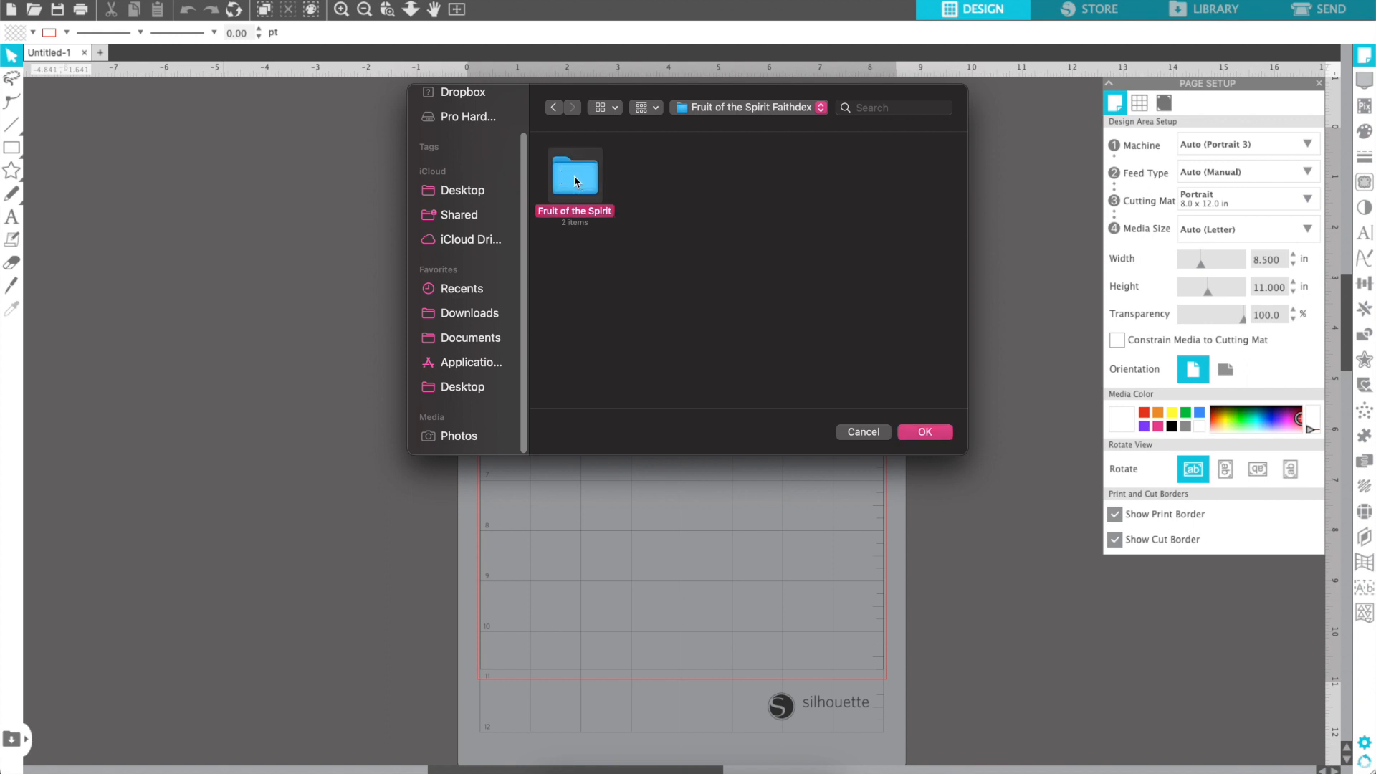
pyautogui.doubleClick(670, 191)
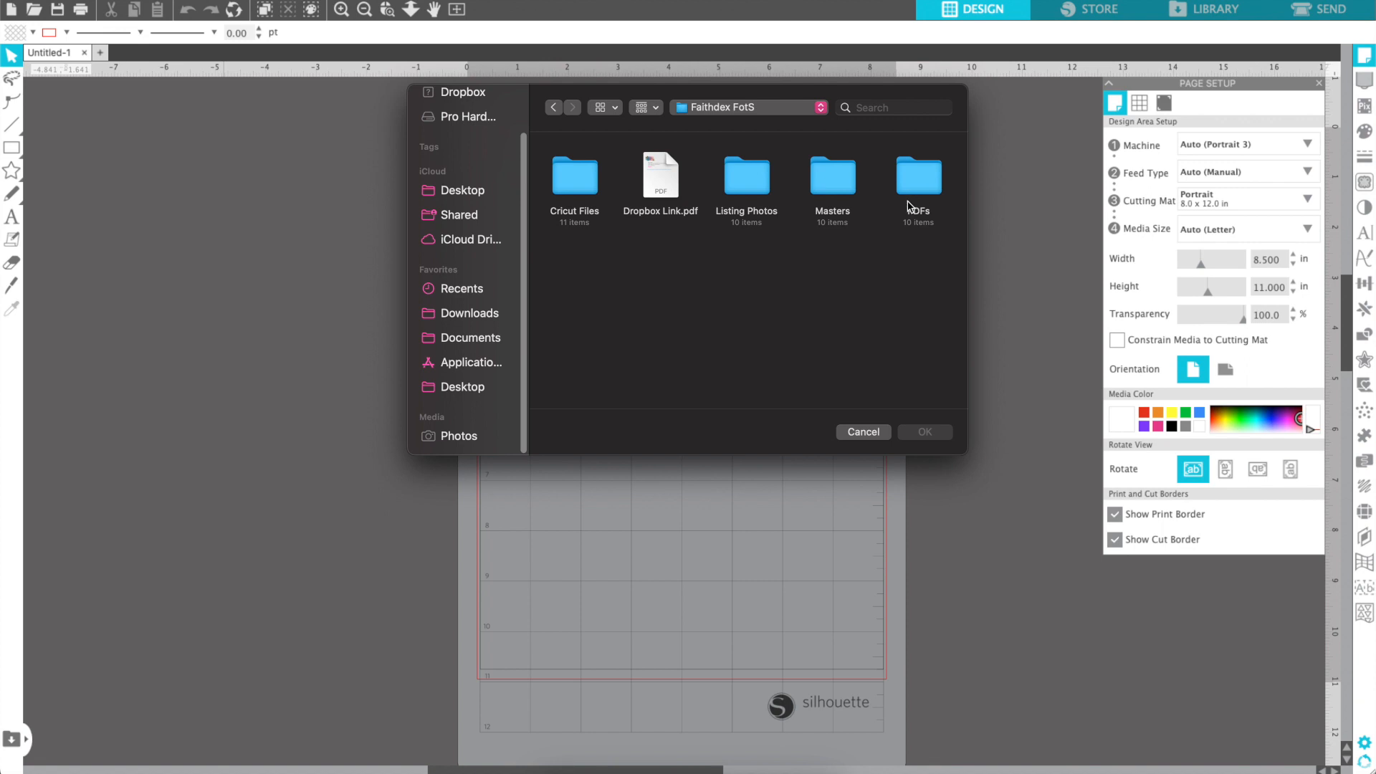
pyautogui.doubleClick(578, 179)
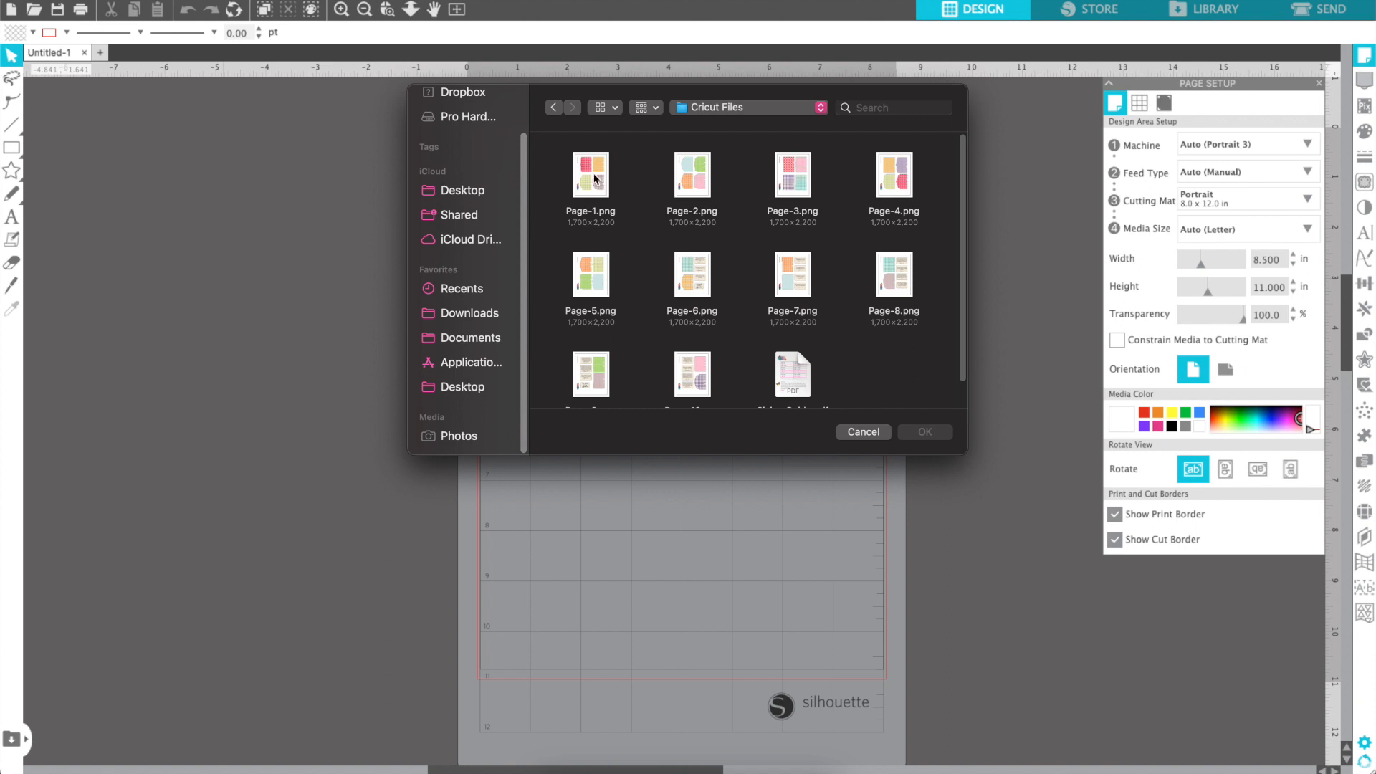
pyautogui.moveTo(550, 169); pyautogui.dragTo(925, 437)
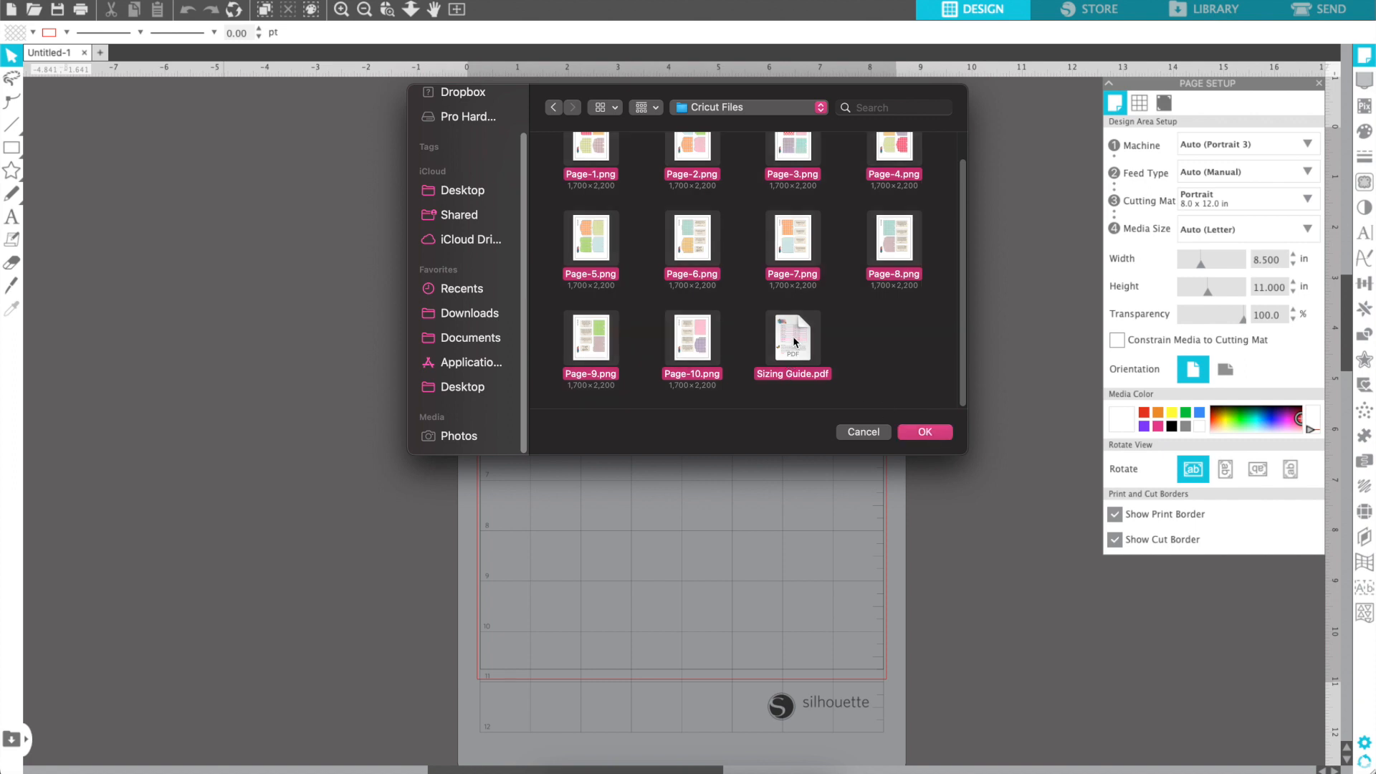
pyautogui.keyDown('super'); pyautogui.click(794, 343); pyautogui.keyUp('super')
pyautogui.keyDown('super'); pyautogui.click(703, 346); pyautogui.keyUp('super')
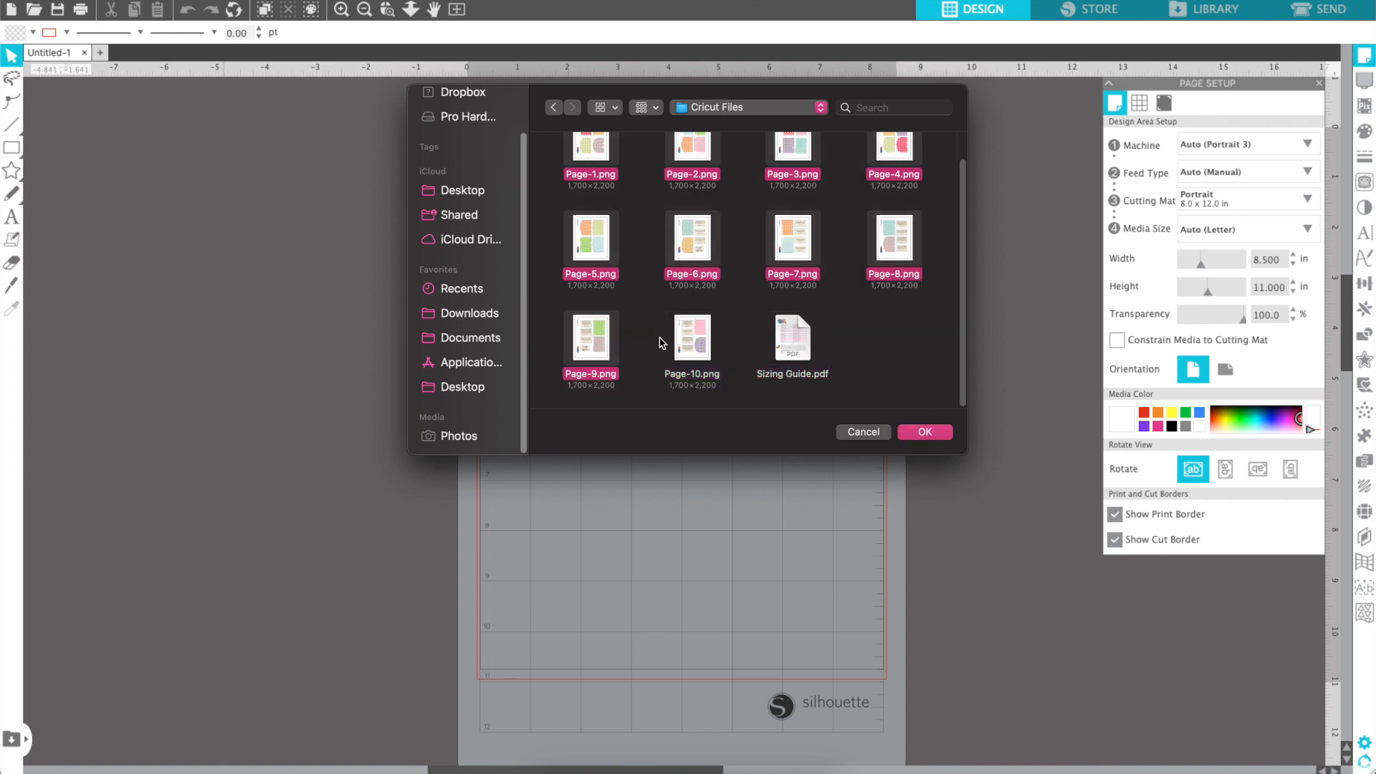
pyautogui.scroll(2, 789, 294)
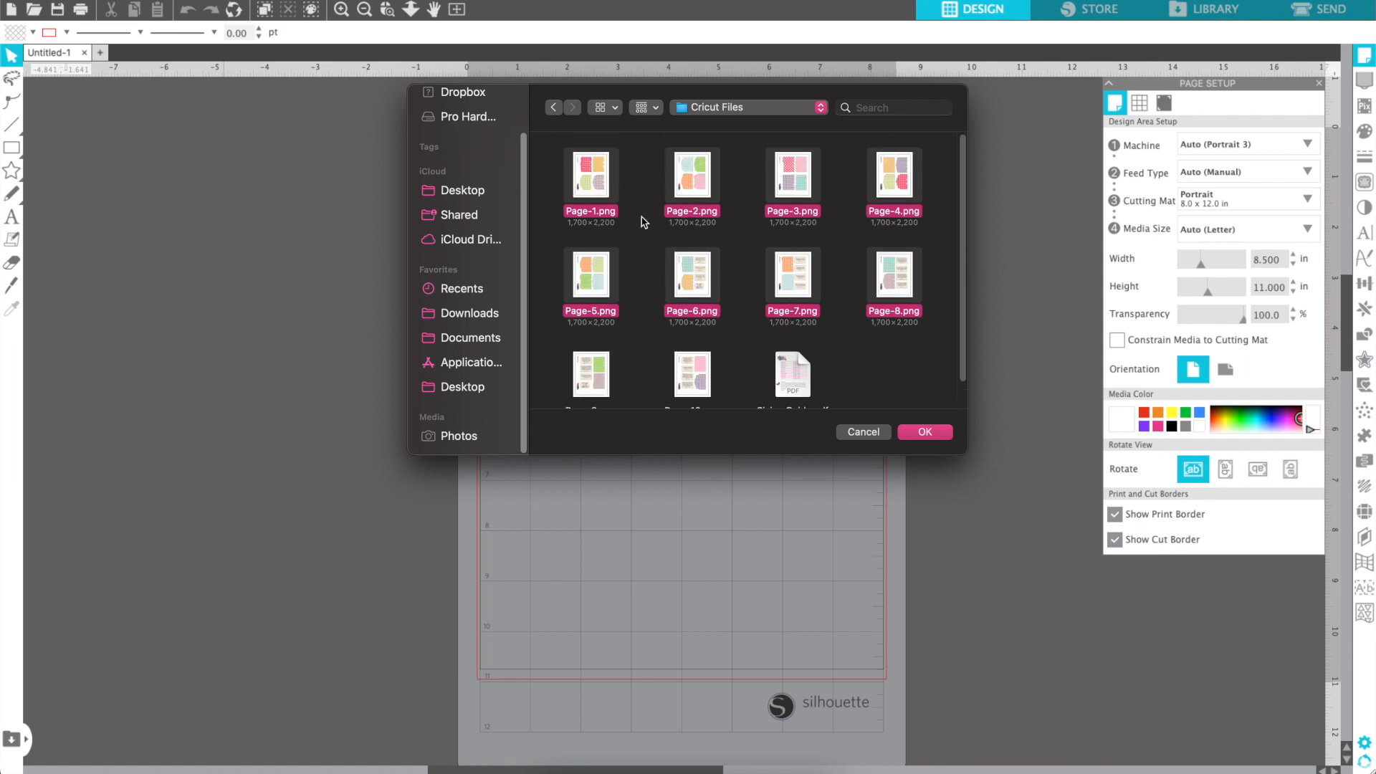
pyautogui.click(640, 255)
# Open Page-5.png and Page-6.png together from the Cricut Files folder
pyautogui.click(700, 283)
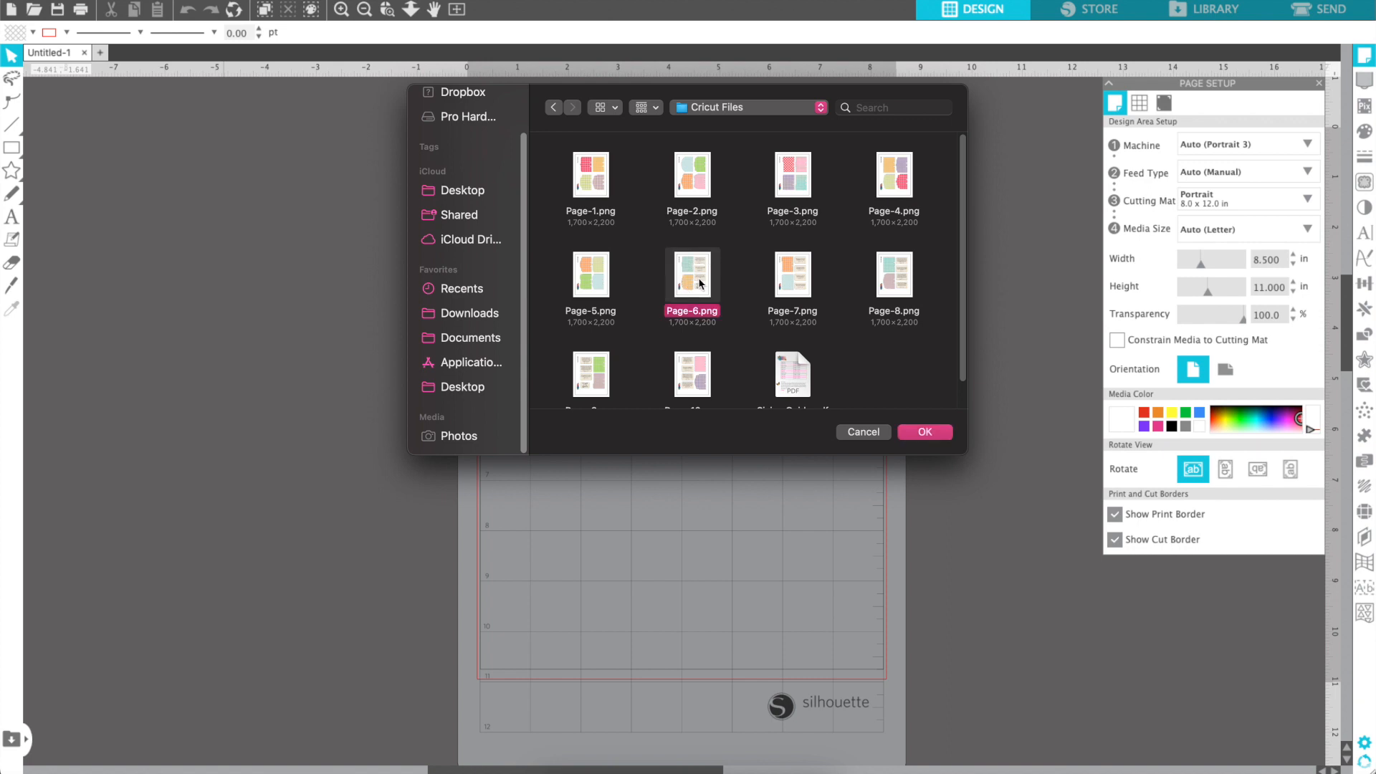
pyautogui.keyDown('super'); pyautogui.click(606, 283); pyautogui.keyUp('super')
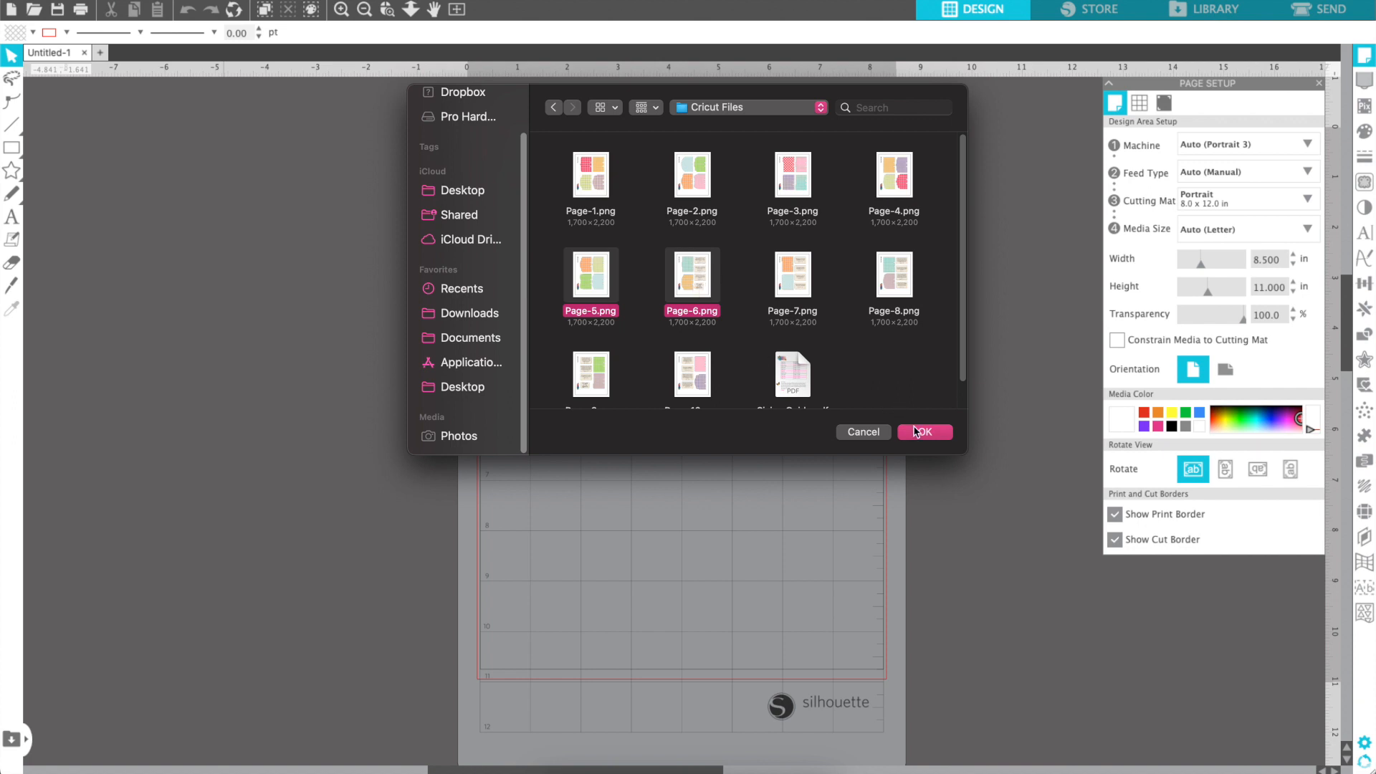
pyautogui.click(915, 431)
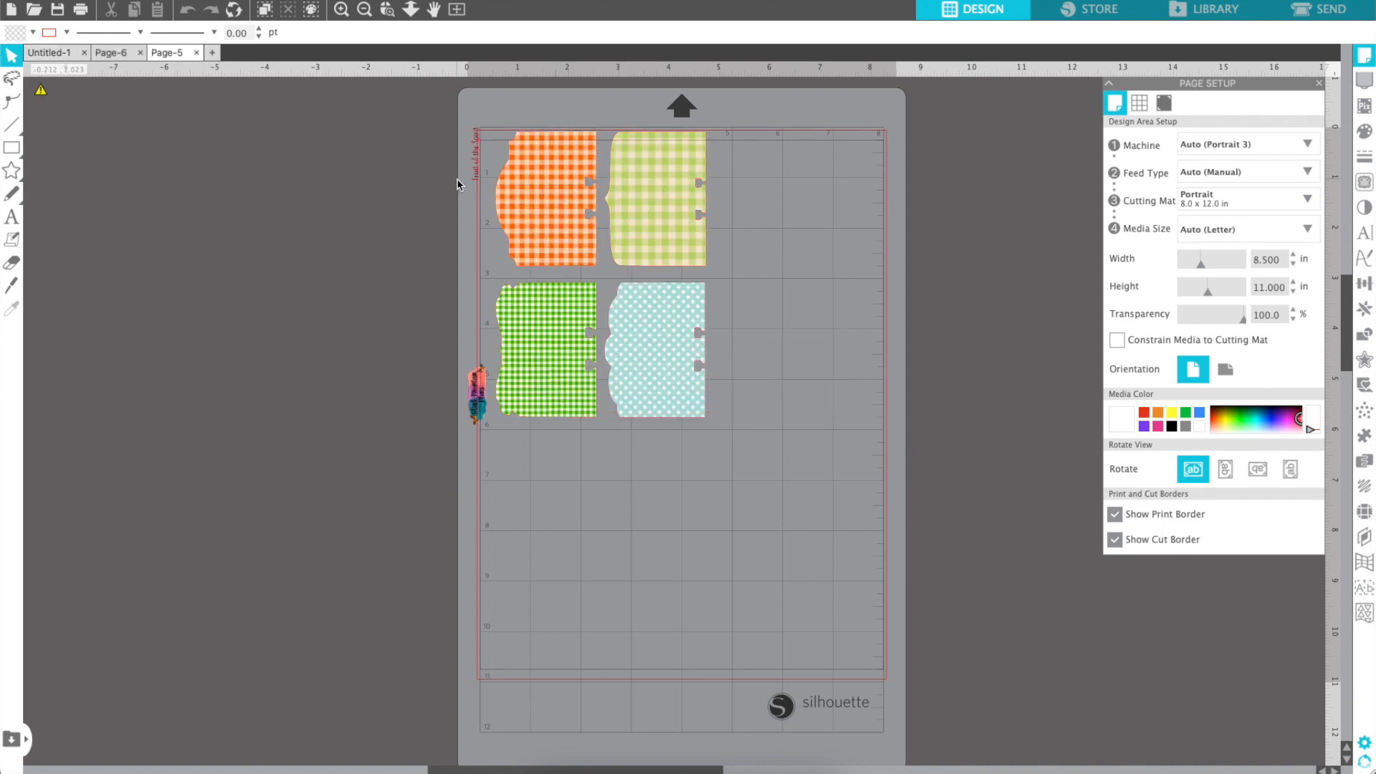
# Move the Page-5 design onto the mat at X 1.416 in, Y 1.614 in, and release its compound path
pyautogui.click(542, 215)
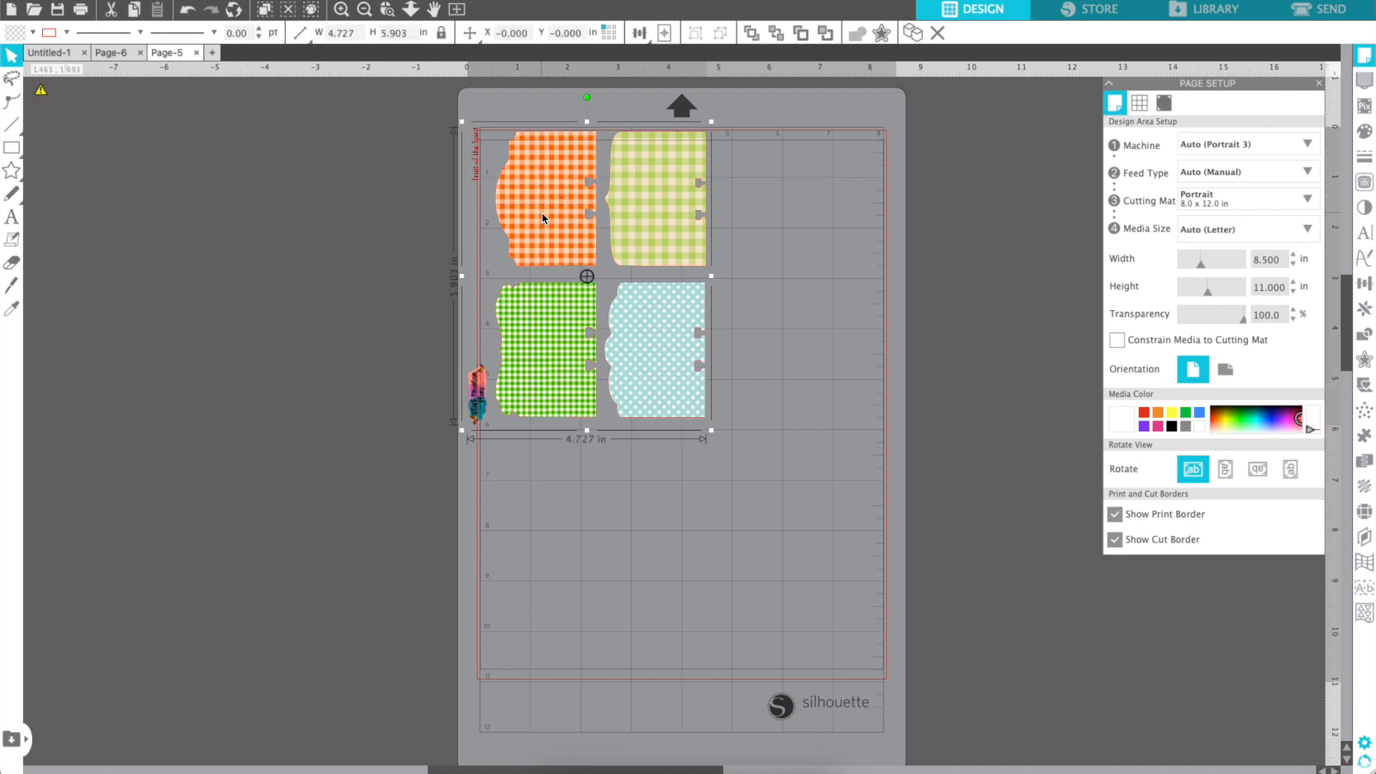
pyautogui.moveTo(542, 216); pyautogui.dragTo(616, 296)
pyautogui.rightClick(616, 295)
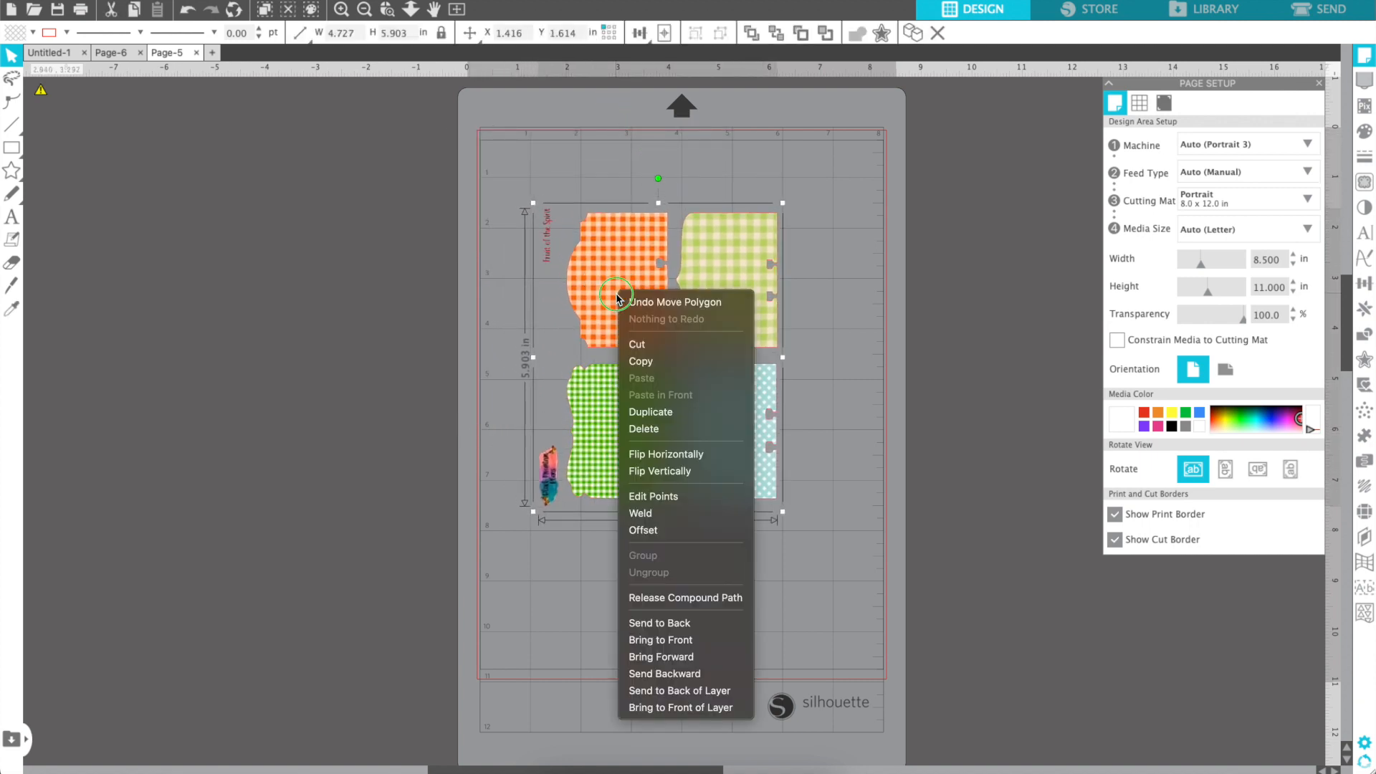
pyautogui.click(900, 493)
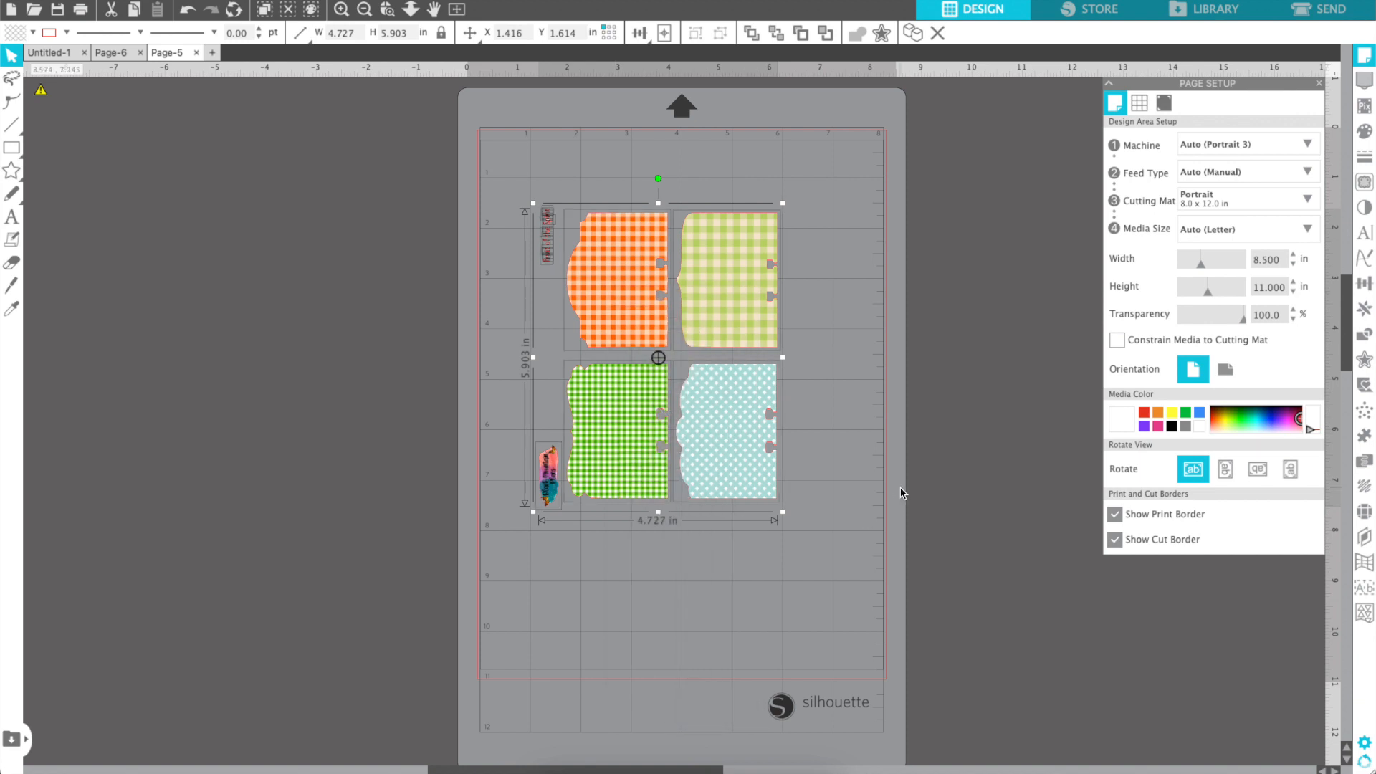
pyautogui.click(897, 485)
# Delete the vertical "Fruit of the Spirit" text and the small multicoloured logo beside the patterned cards
pyautogui.click(547, 233)
pyautogui.click(554, 279)
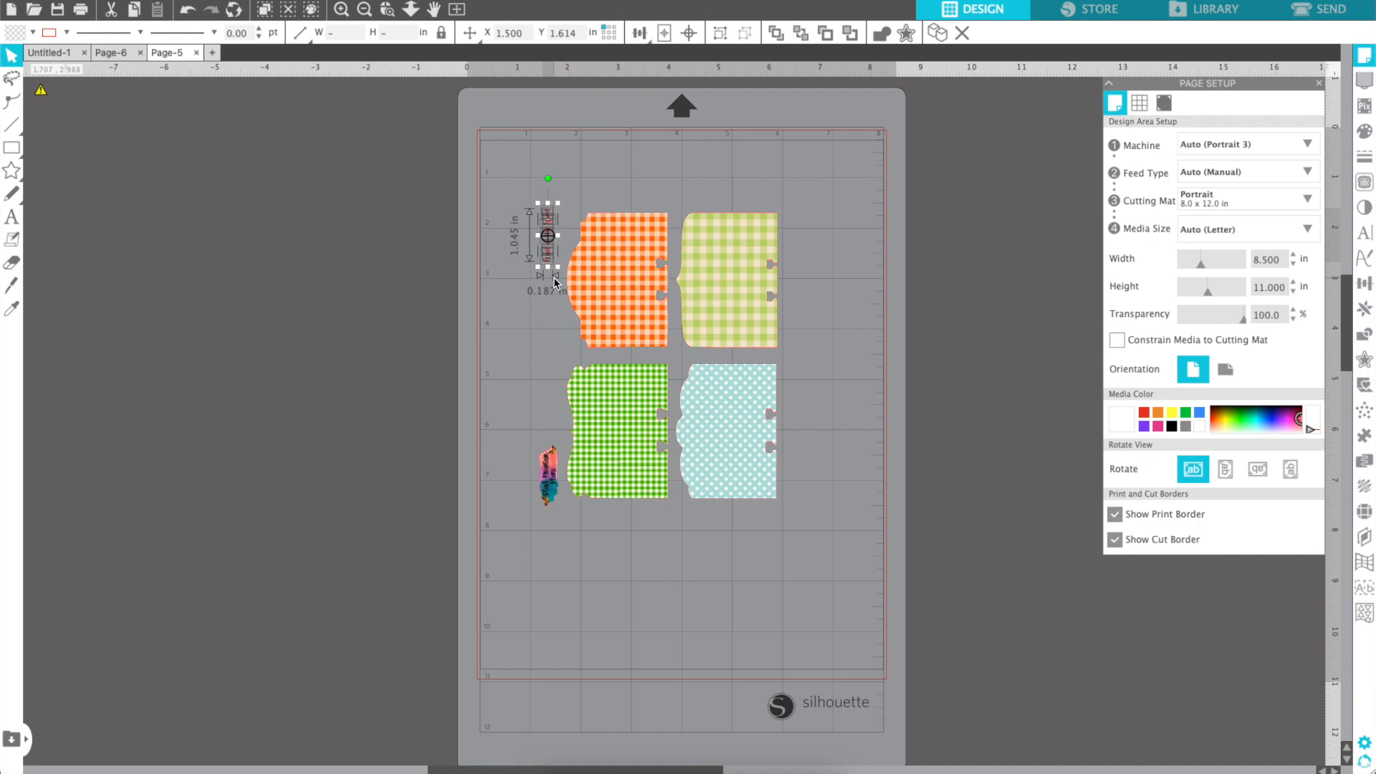
pyautogui.click(554, 282)
pyautogui.moveTo(502, 451); pyautogui.dragTo(558, 521)
pyautogui.press('Delete')
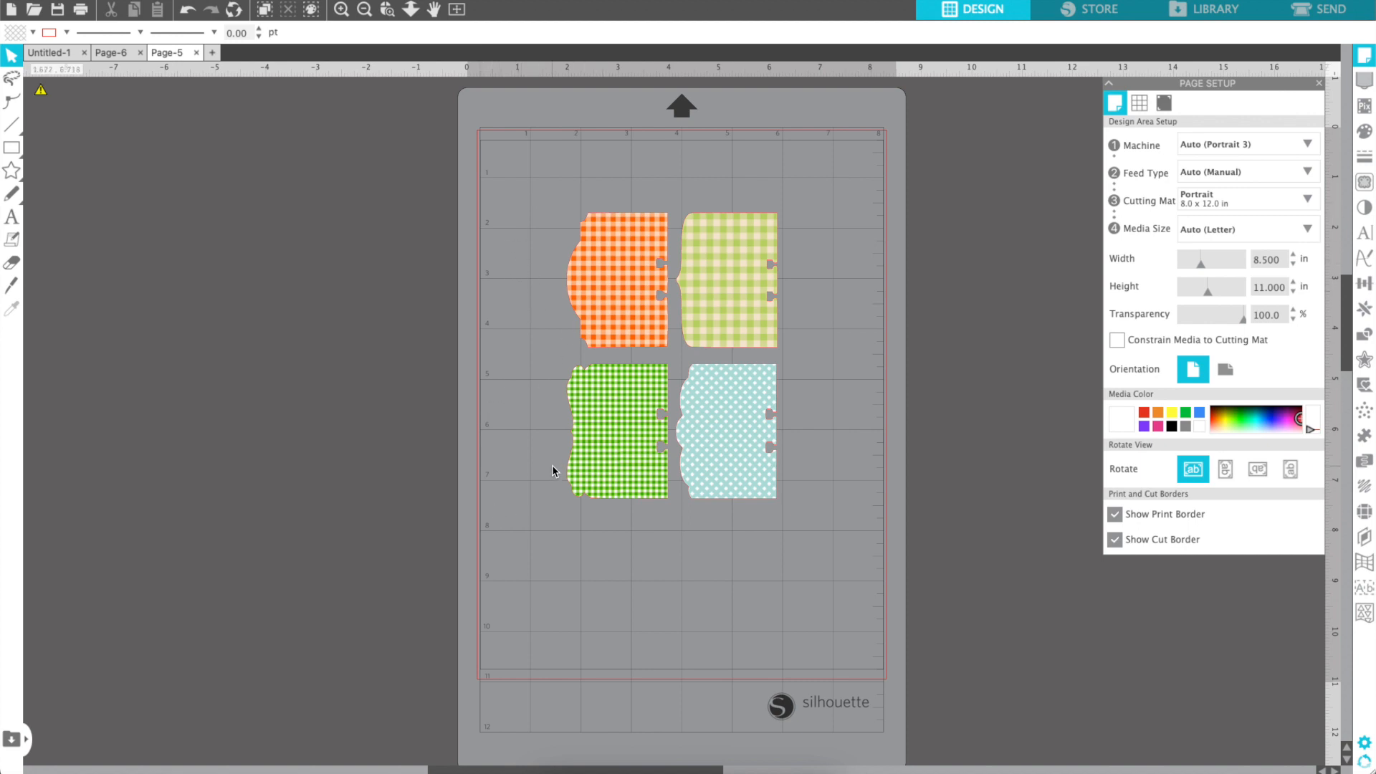
pyautogui.click(597, 381)
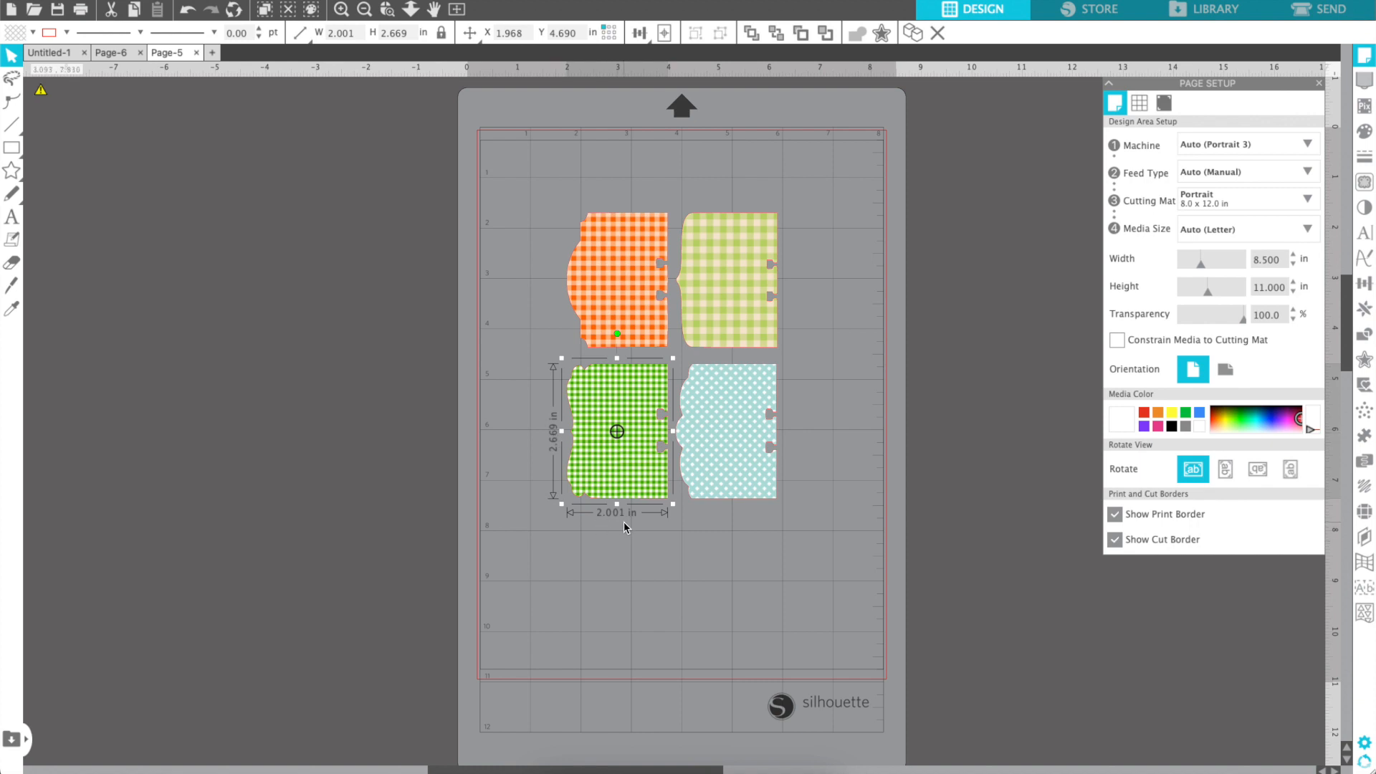
pyautogui.click(495, 253)
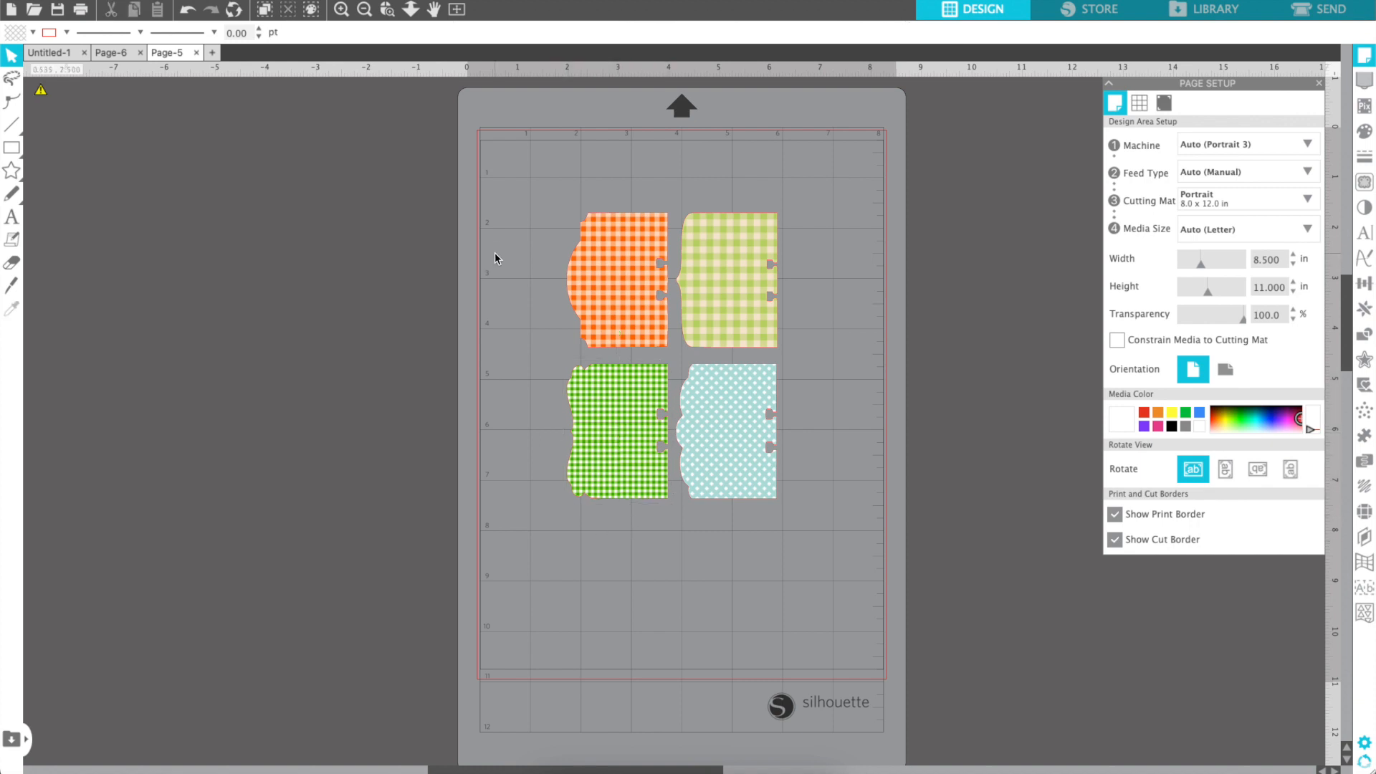
# Switch to Finder and browse from the physical kits folder through Bible Journaling, Faith Printables and Faithdex Kits and PDFs to Cricut Files
pyautogui.click(147, 0)
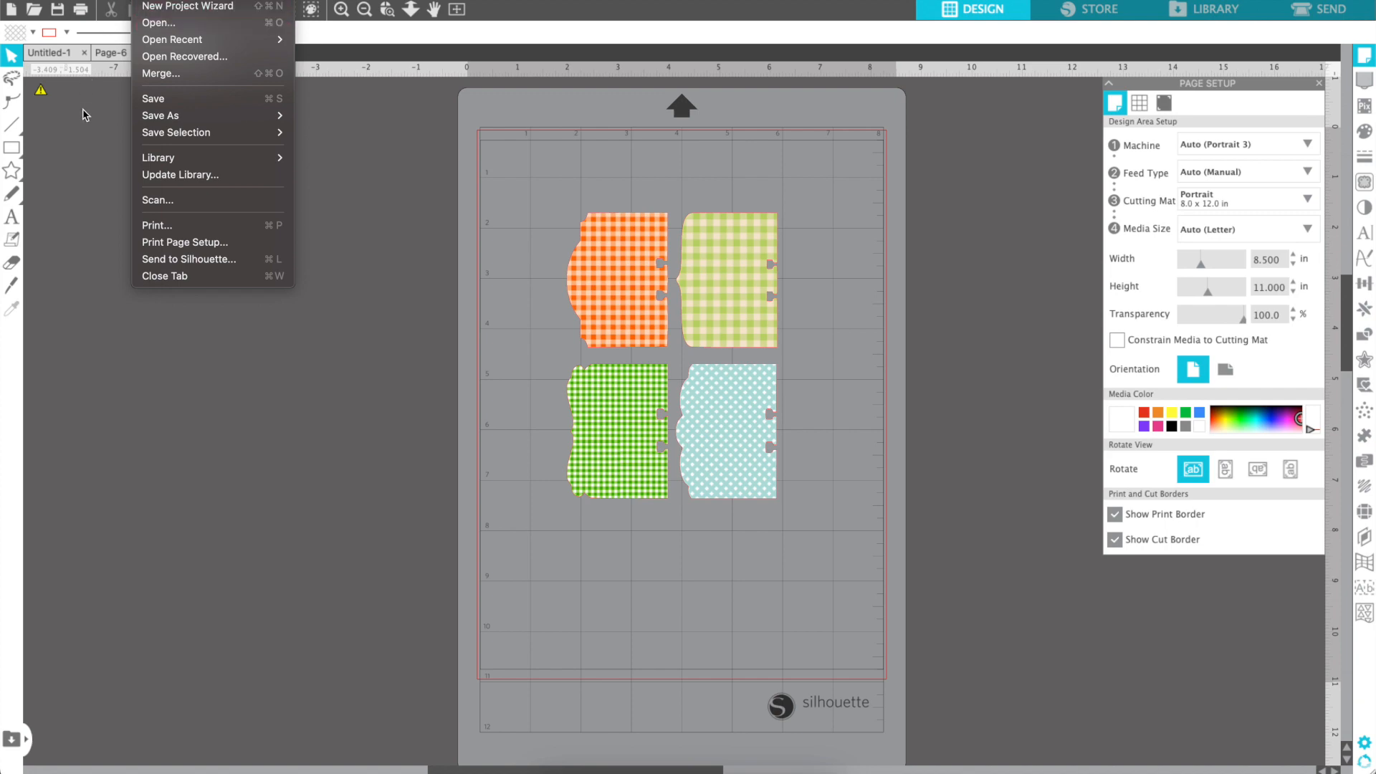
pyautogui.click(164, 23)
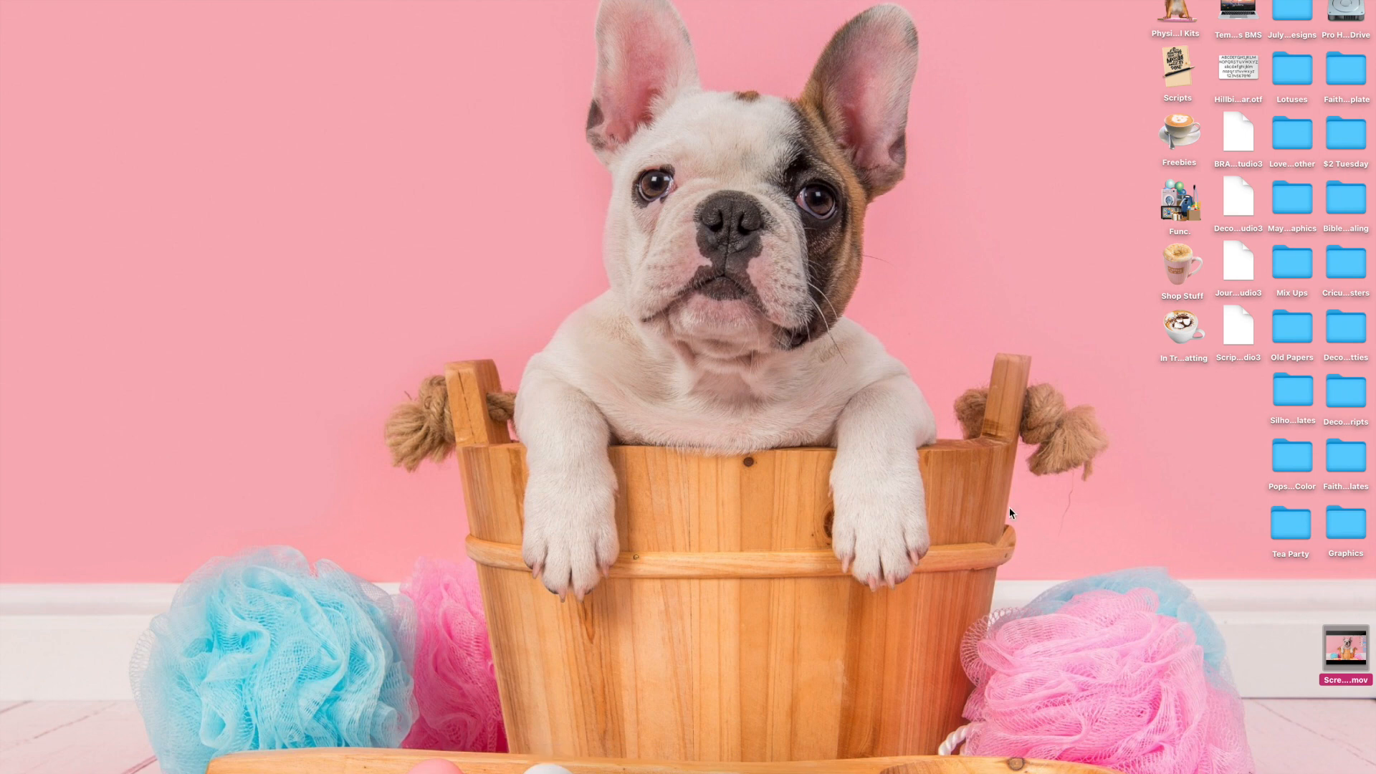
pyautogui.doubleClick(1175, 13)
pyautogui.doubleClick(254, 239)
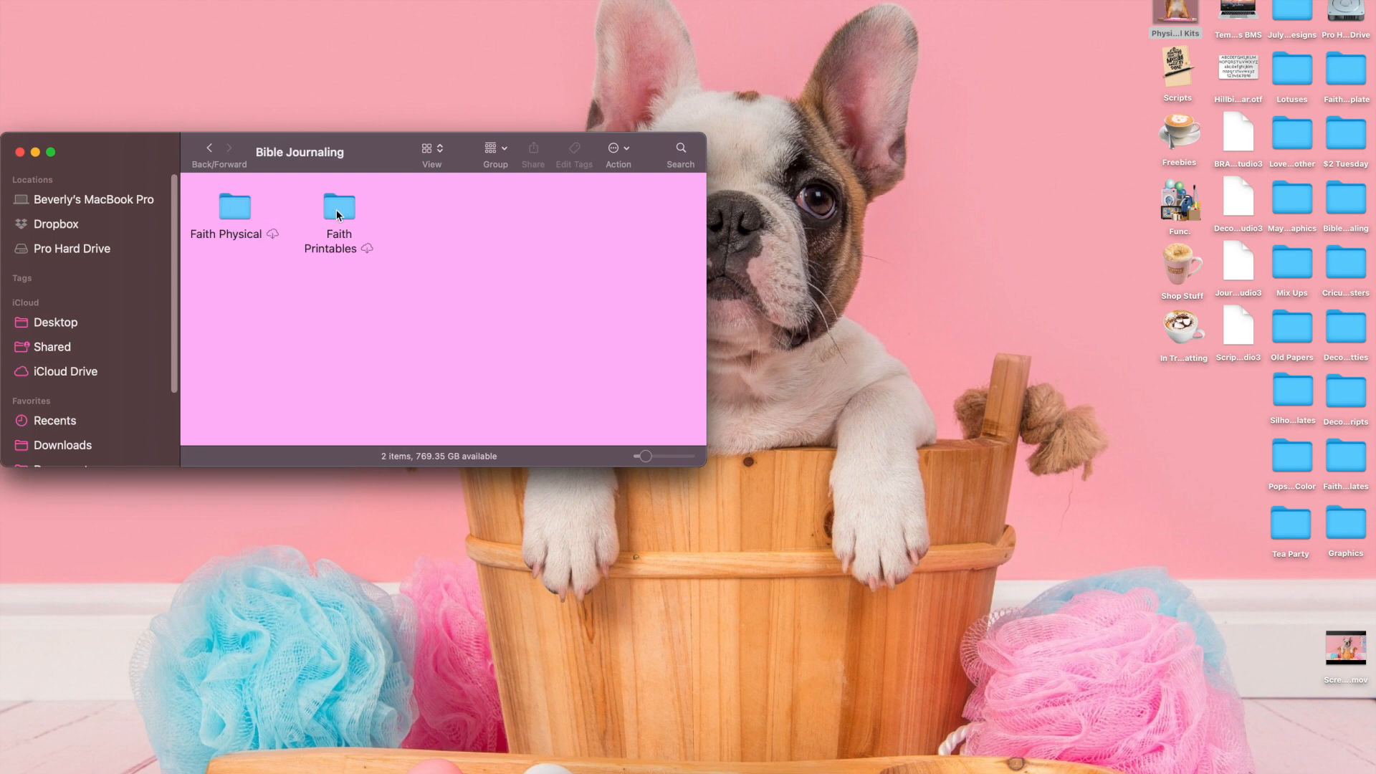
pyautogui.doubleClick(338, 211)
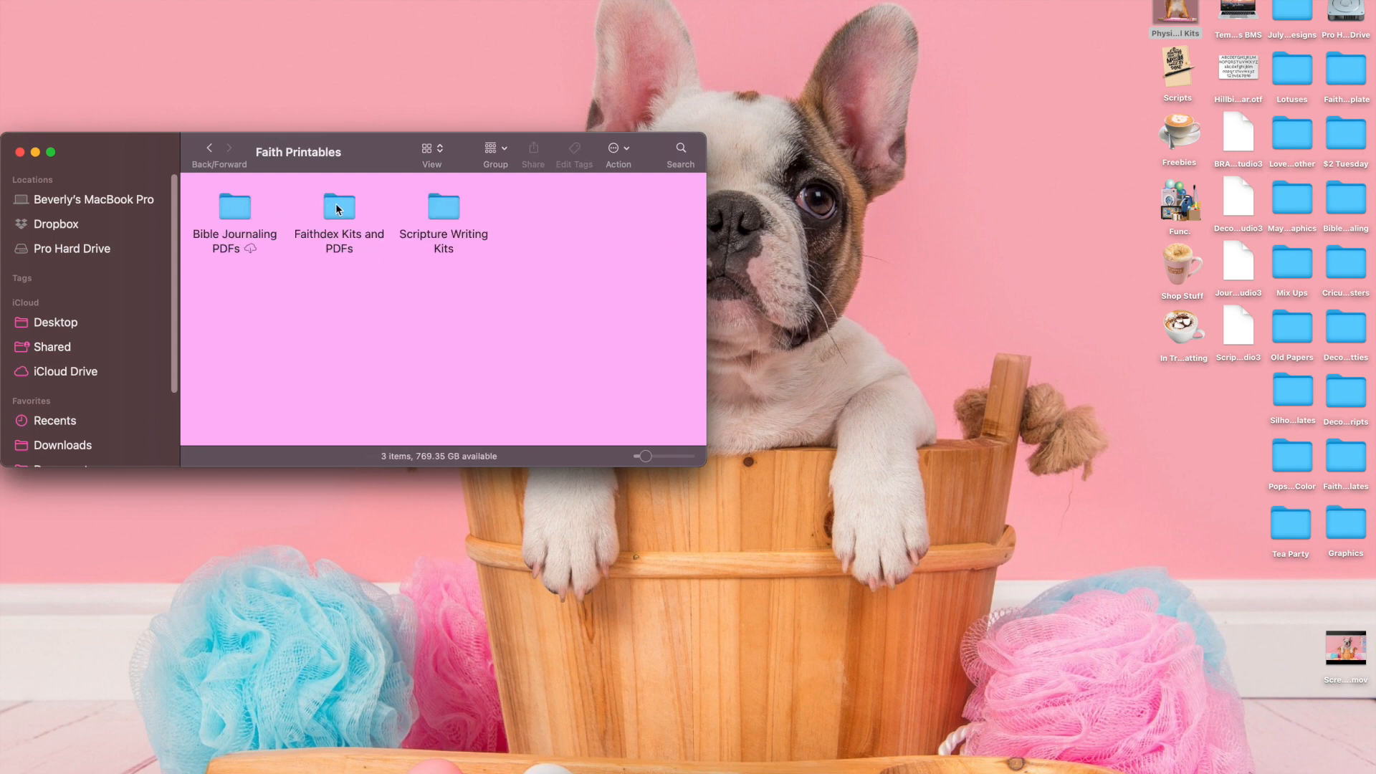
pyautogui.doubleClick(337, 209)
pyautogui.doubleClick(242, 208)
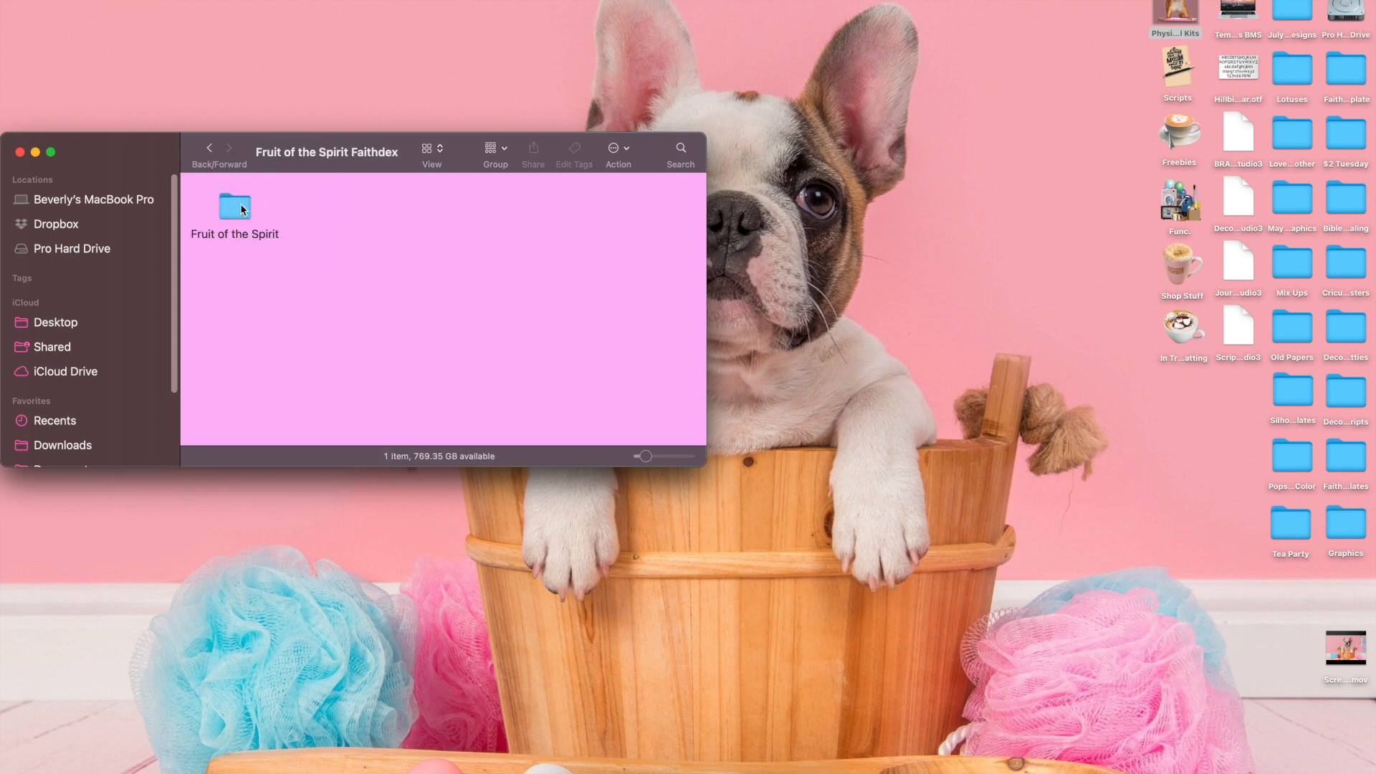
pyautogui.doubleClick(242, 209)
pyautogui.doubleClick(349, 212)
pyautogui.doubleClick(274, 211)
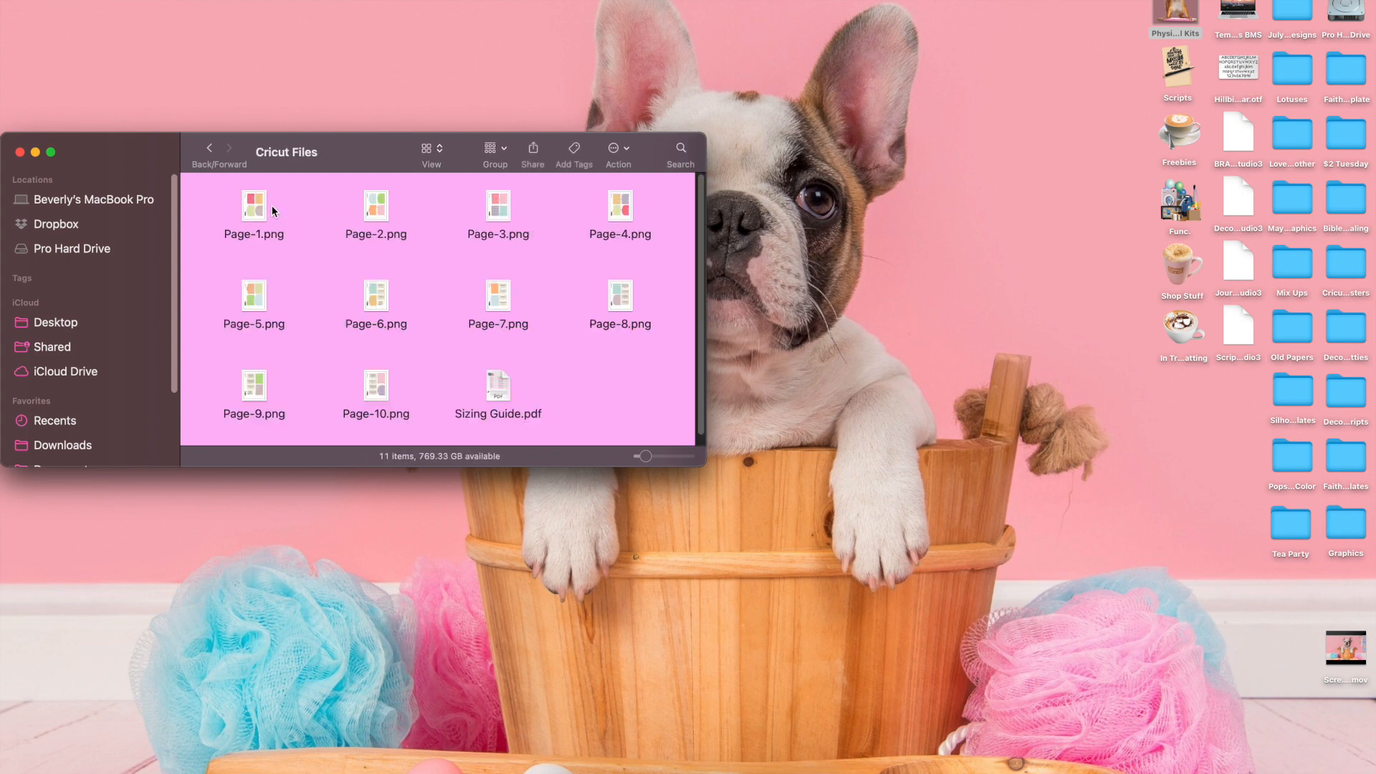
# Open Sizing Guide.pdf, look up the dimensions for each page, then close the guide and the Cricut Files window
pyautogui.doubleClick(492, 386)
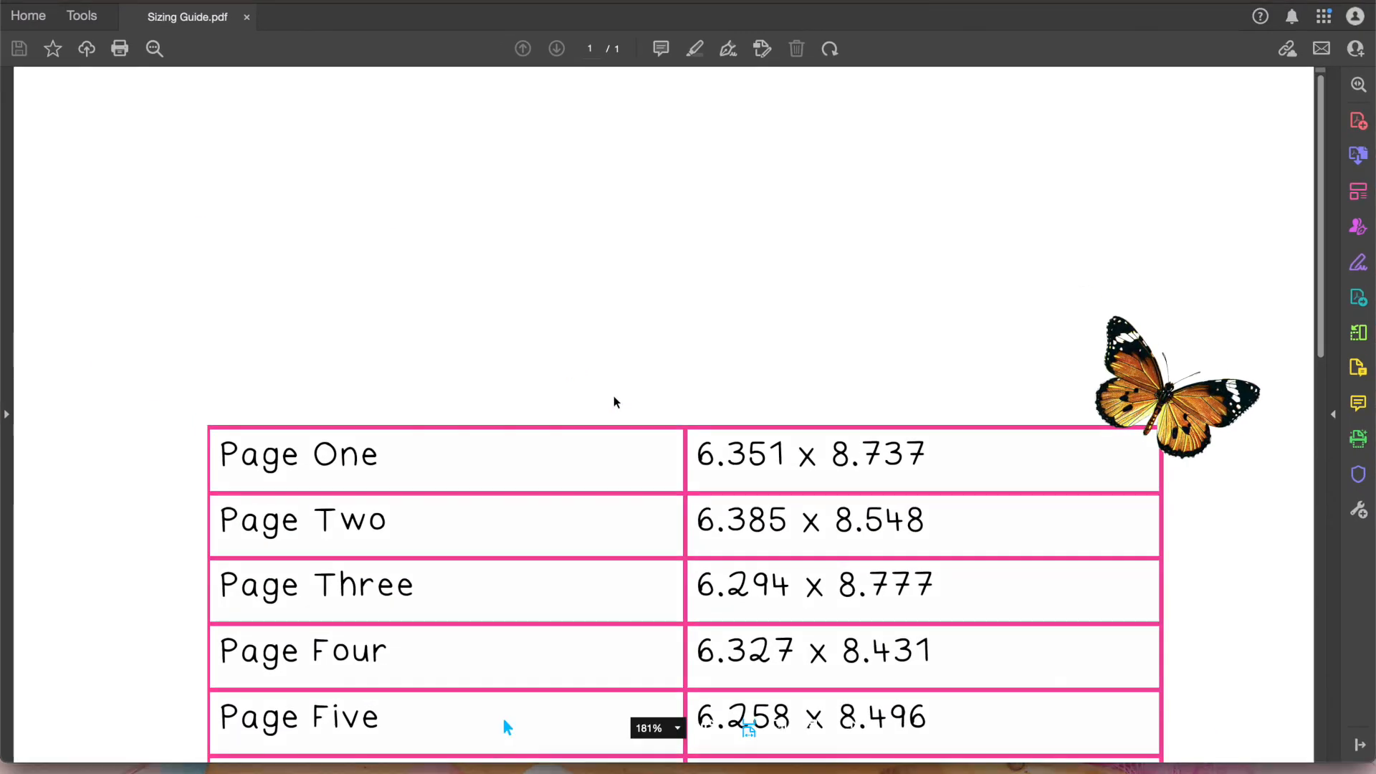
pyautogui.scroll(-4, 624, 473)
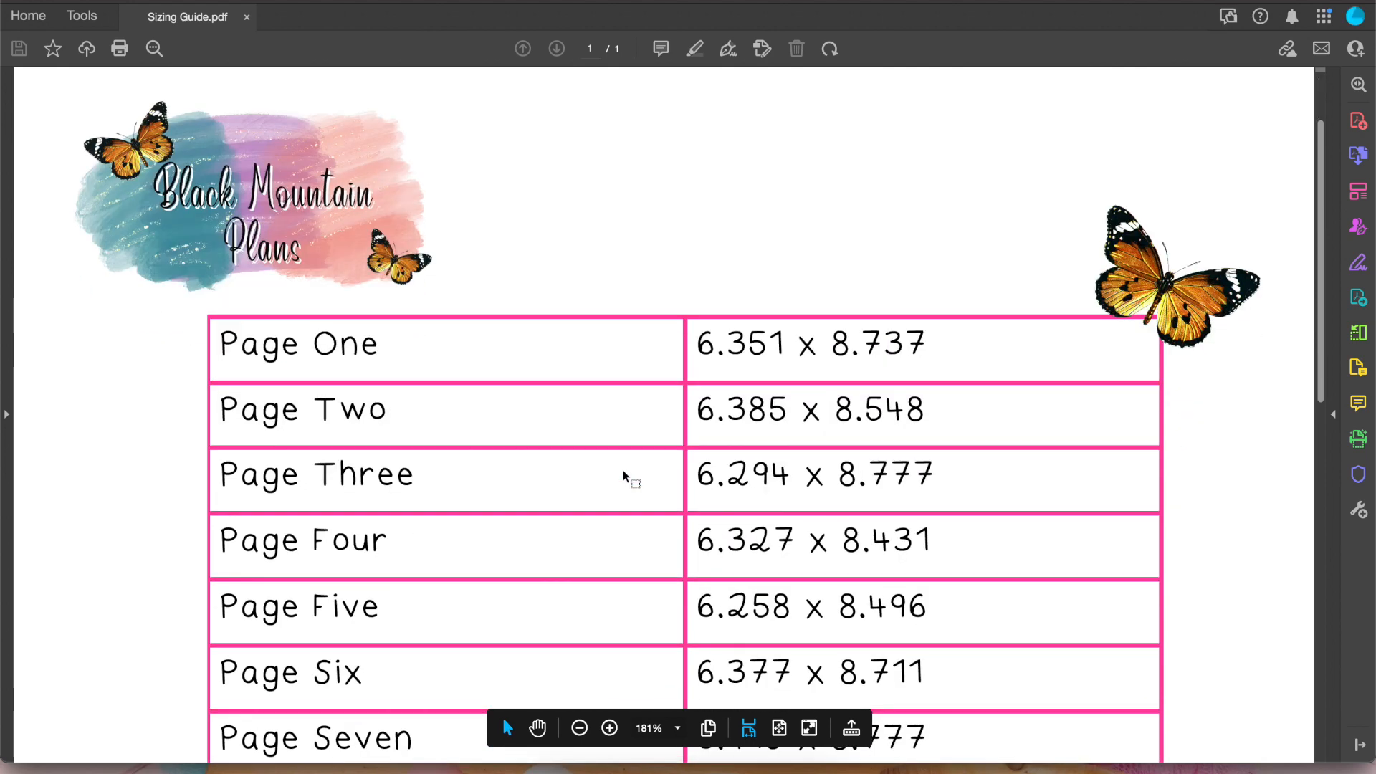
pyautogui.scroll(-2, 625, 474)
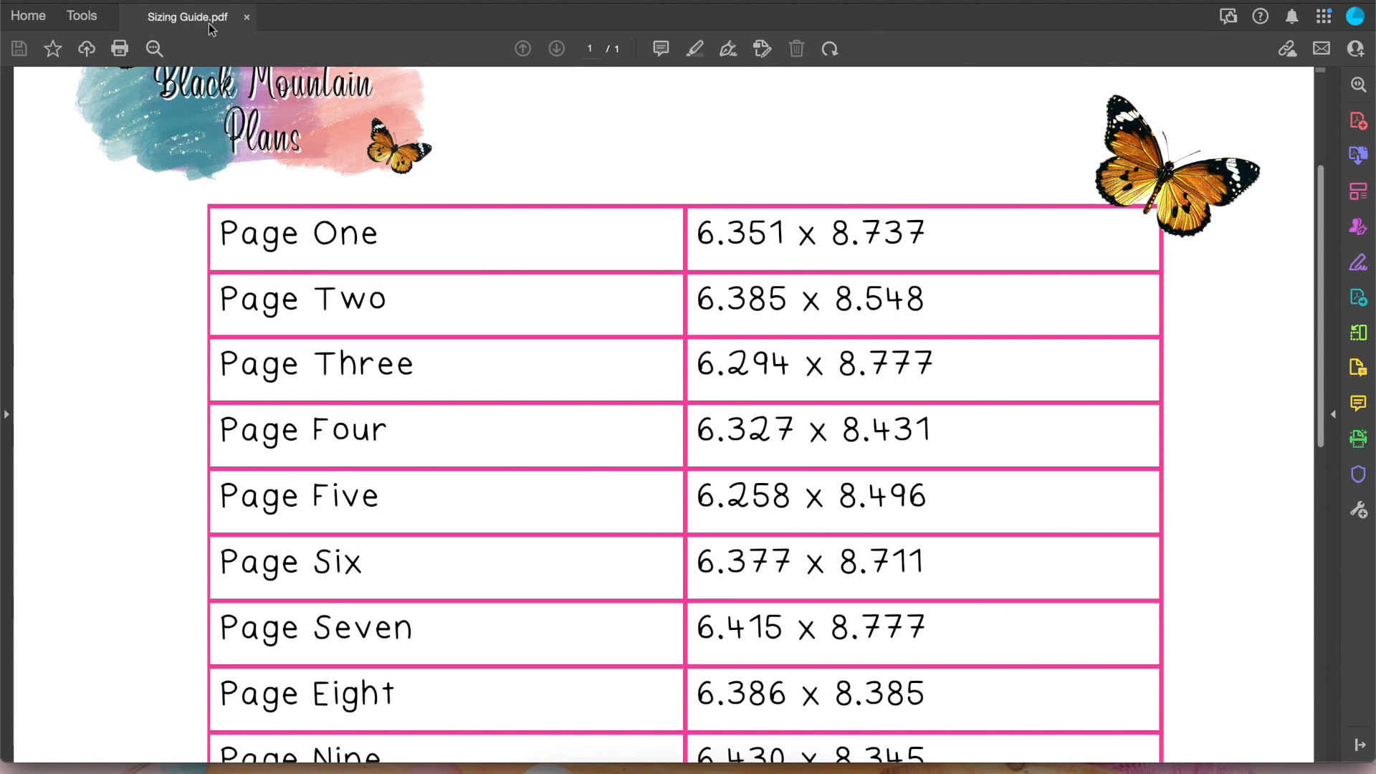
pyautogui.click(25, 1)
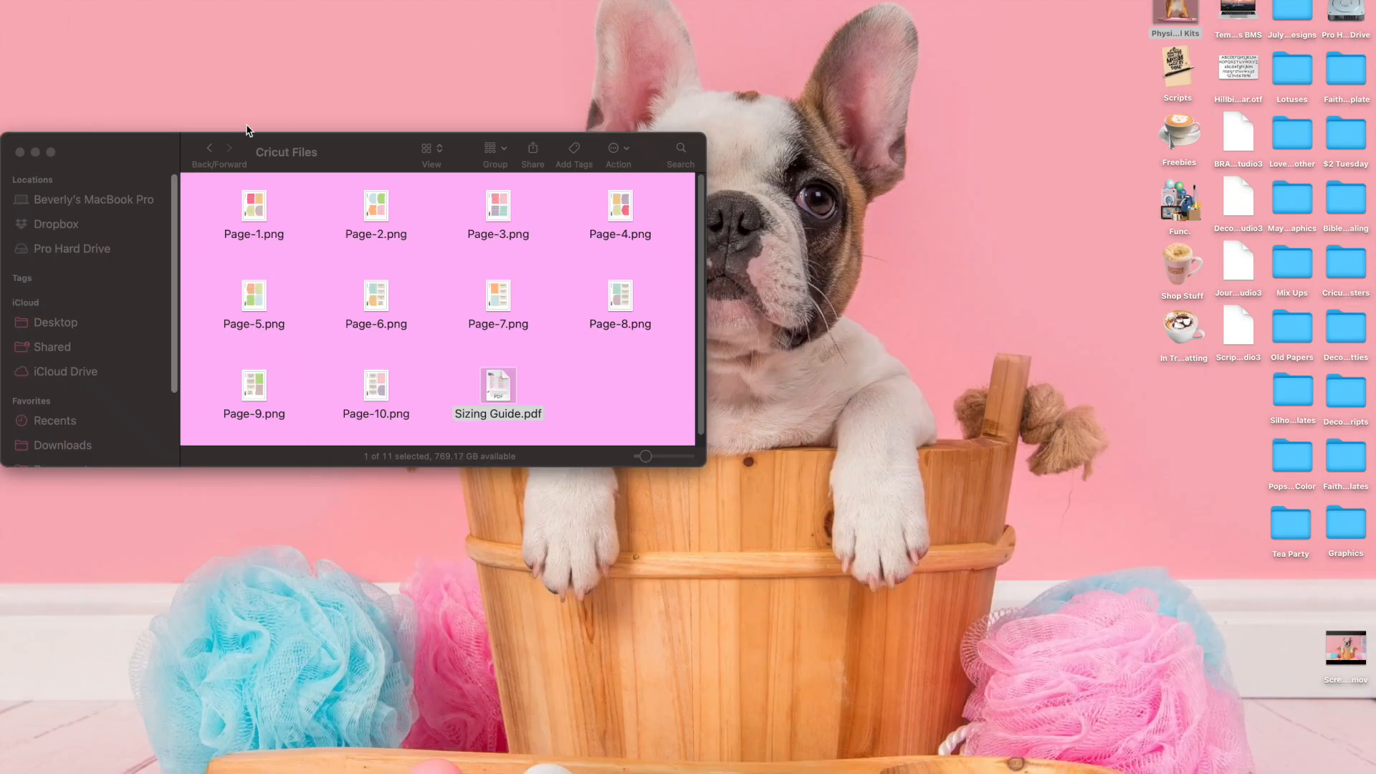
pyautogui.click(20, 153)
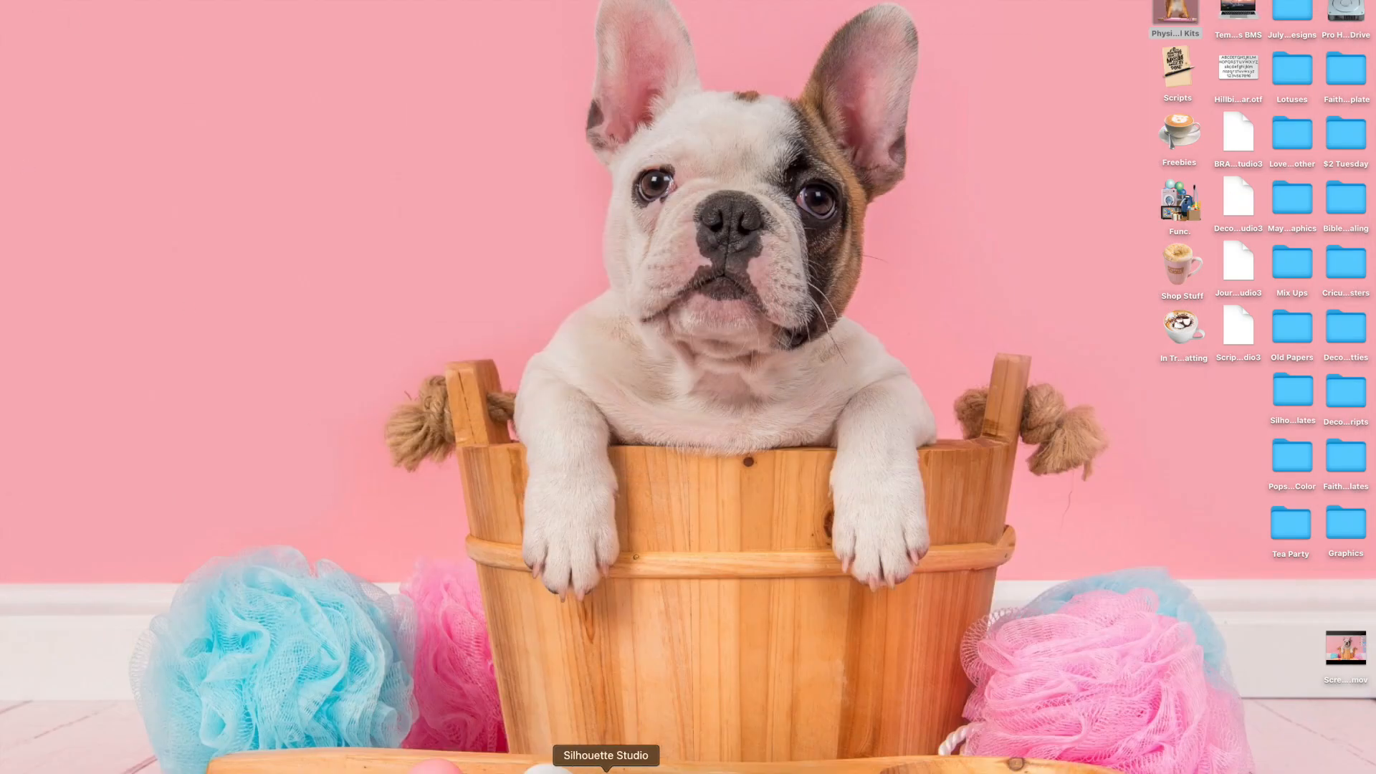
# Return to Silhouette Studio and group the four patterned cards into one object
pyautogui.click(606, 765)
pyautogui.moveTo(531, 215); pyautogui.dragTo(830, 538)
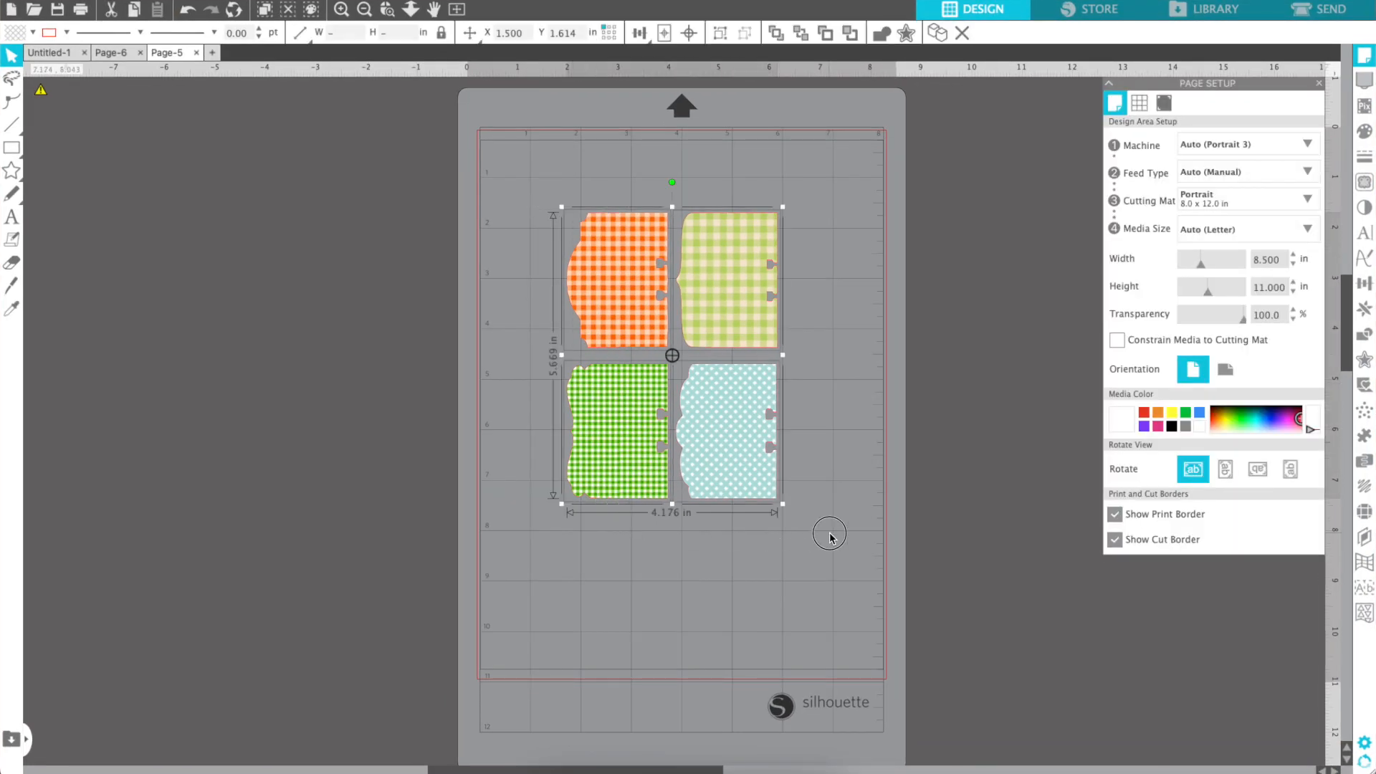
pyautogui.rightClick(715, 385)
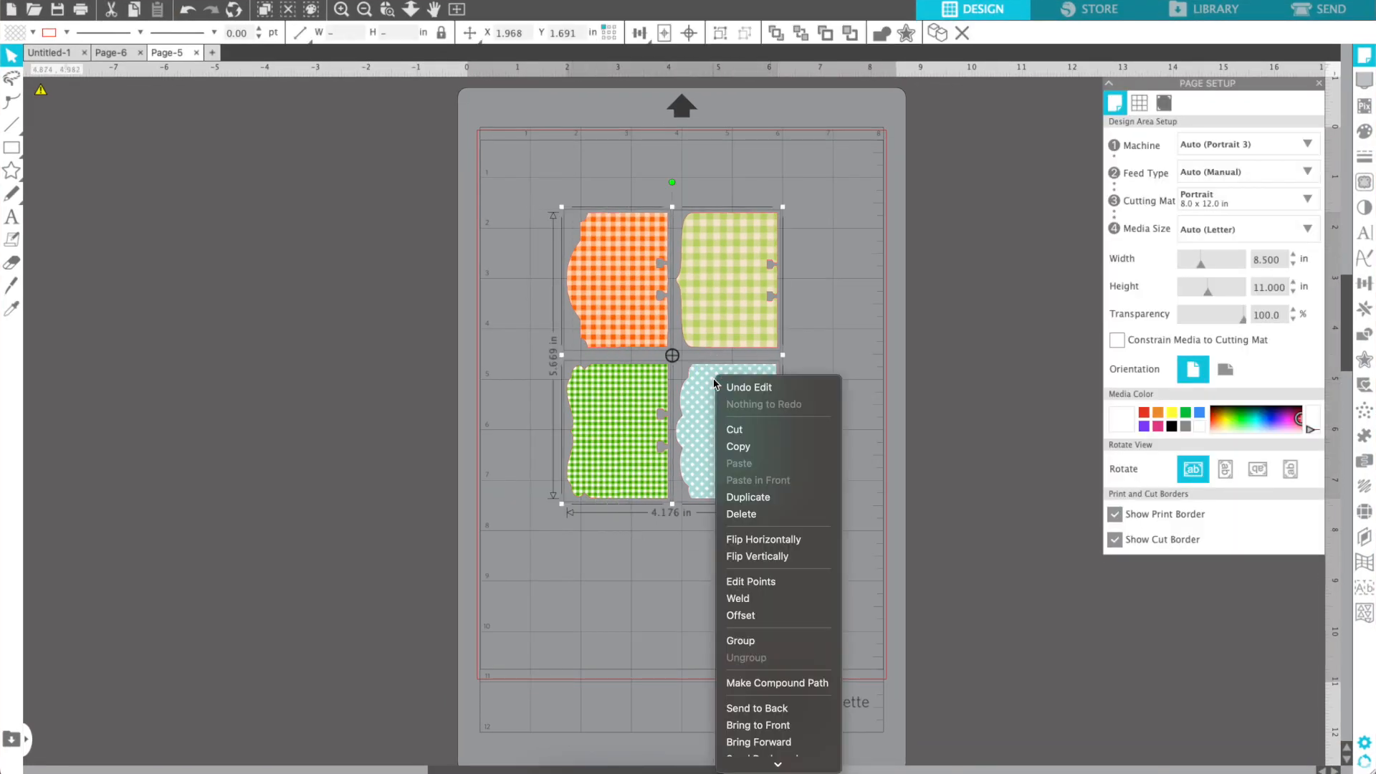
pyautogui.click(770, 641)
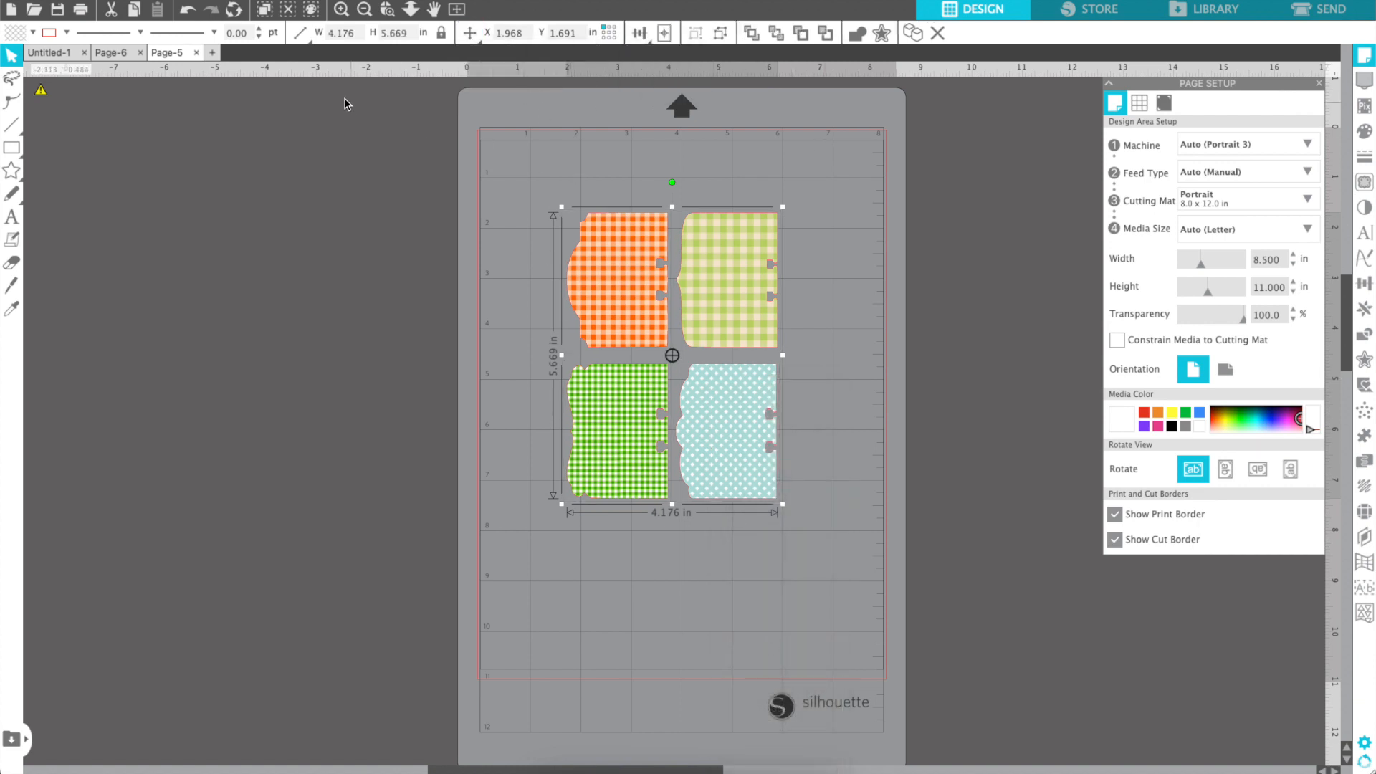
pyautogui.moveTo(298, 41)
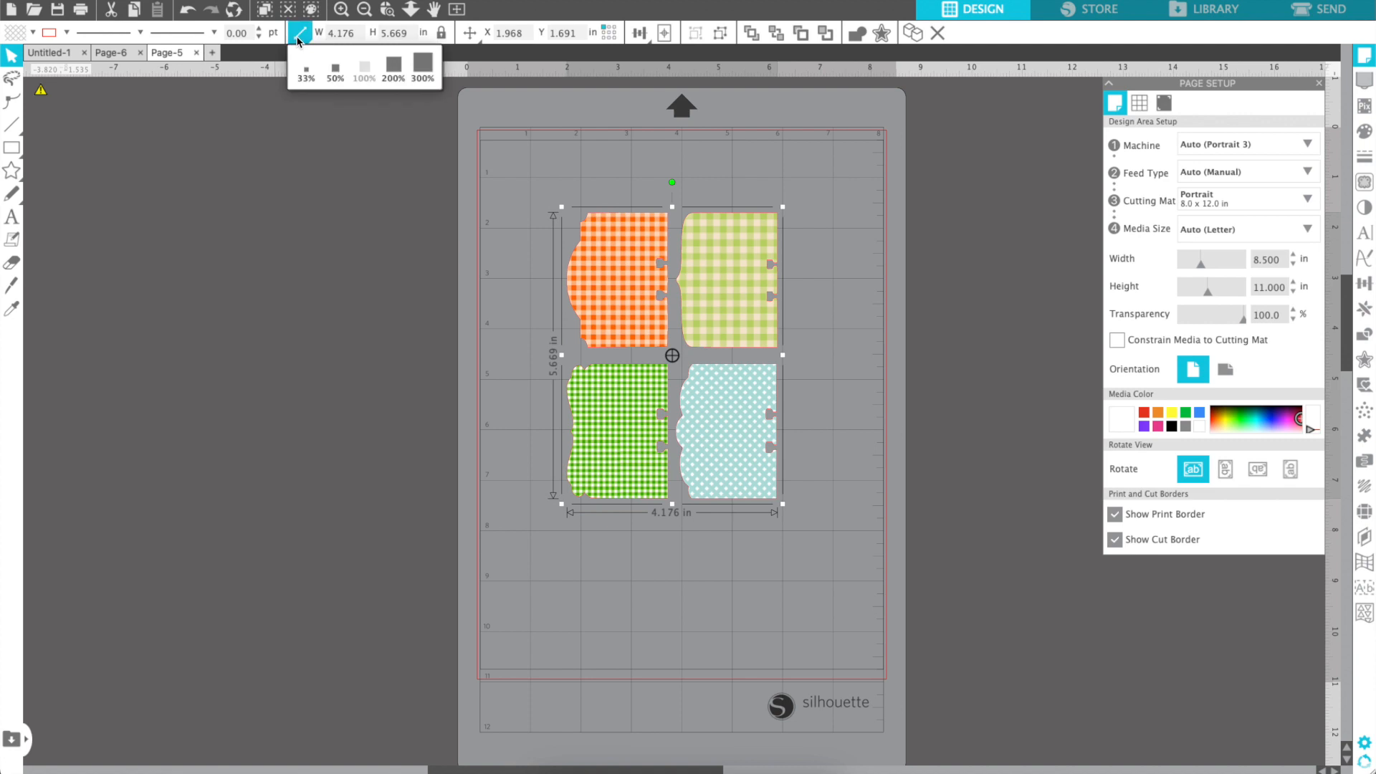
pyautogui.click(306, 32)
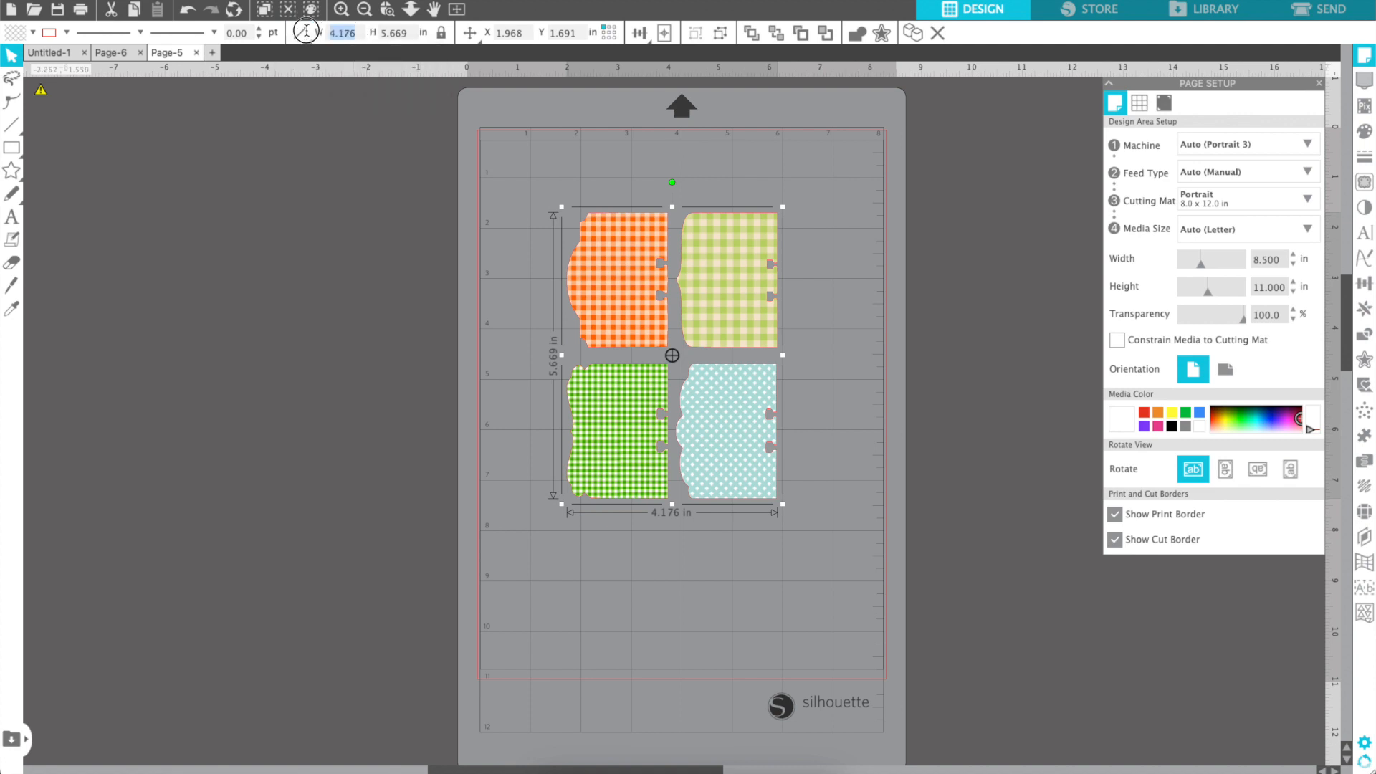
pyautogui.click(393, 146)
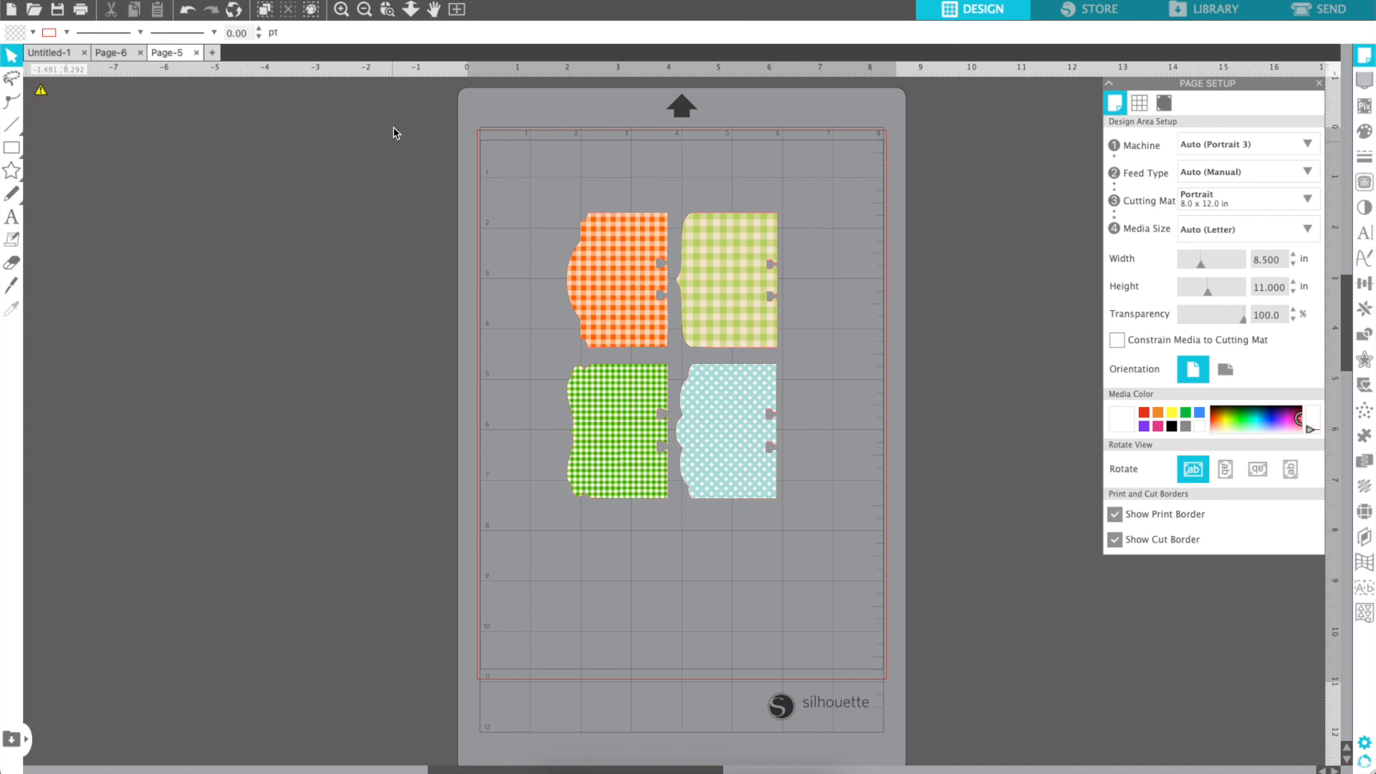
# Unlock the aspect ratio of the card group and set its width to 6.258 in and height to 8.496 in
pyautogui.click(619, 233)
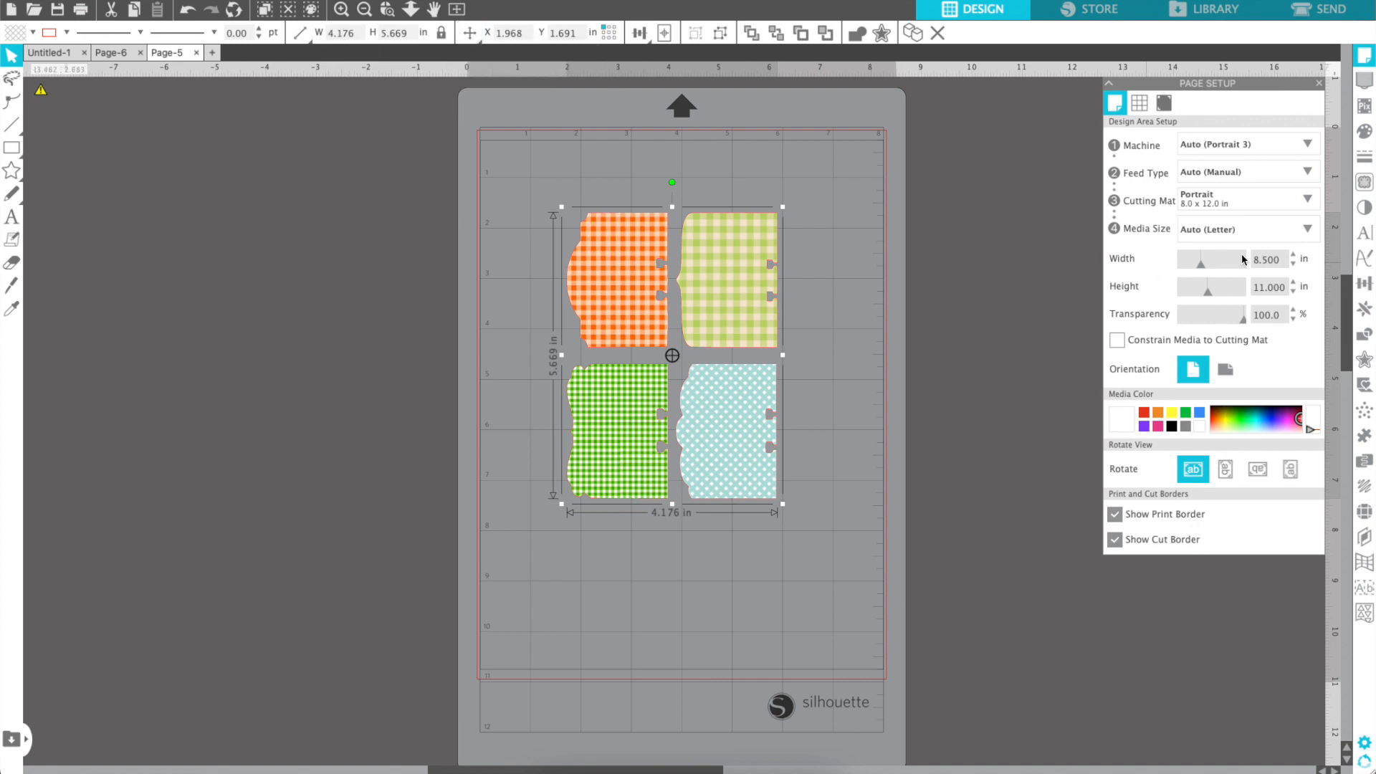
pyautogui.click(1362, 286)
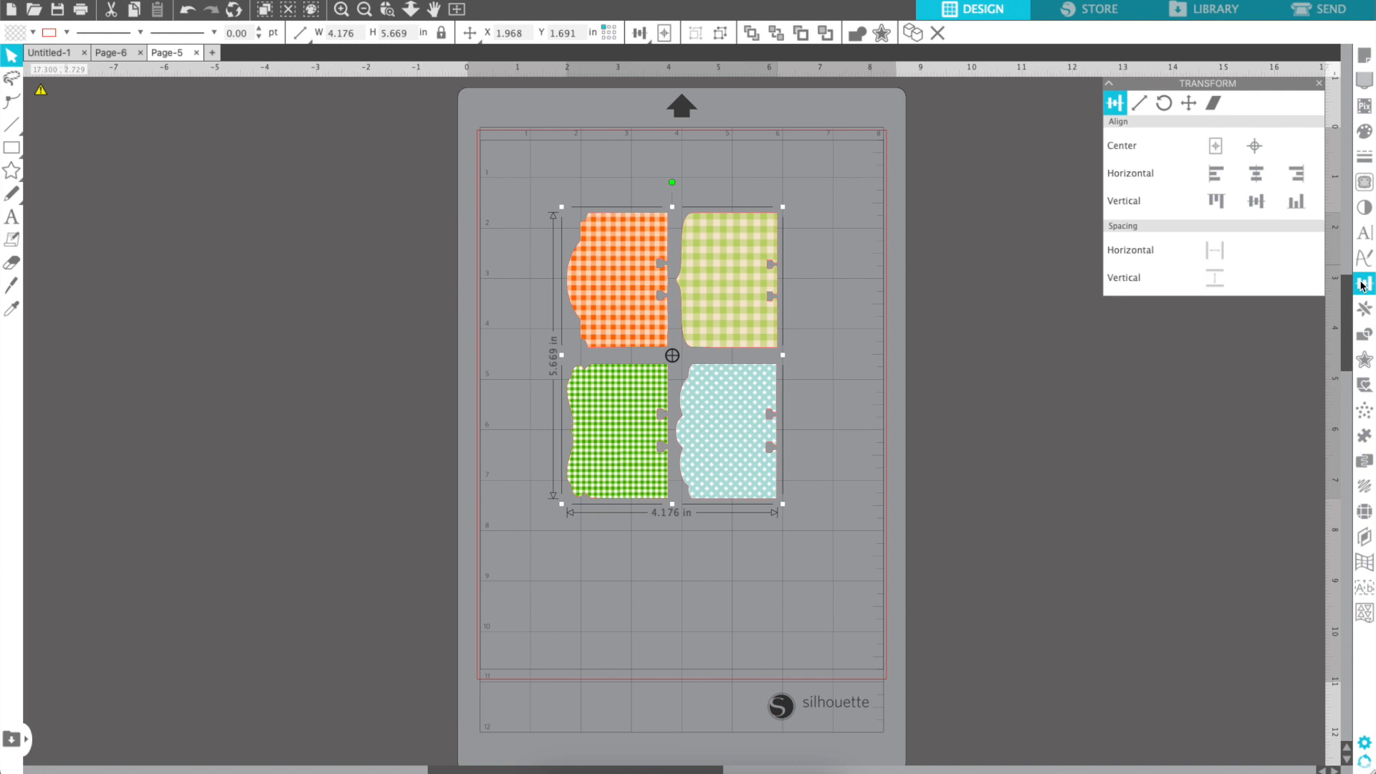
pyautogui.click(1139, 105)
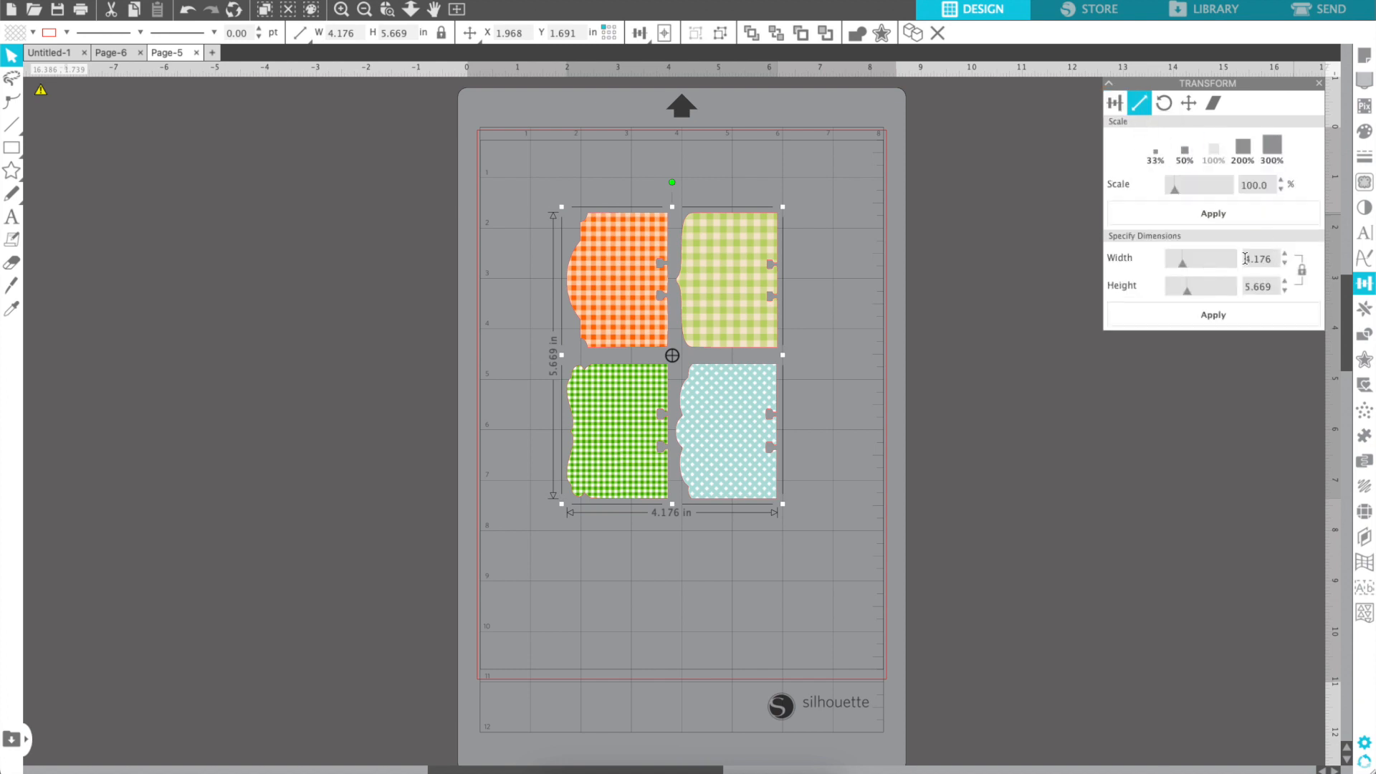
pyautogui.click(1301, 271)
pyautogui.doubleClick(1275, 261)
pyautogui.write('6.258')
pyautogui.press('Tab')
pyautogui.write('8.496')
pyautogui.press('Return')
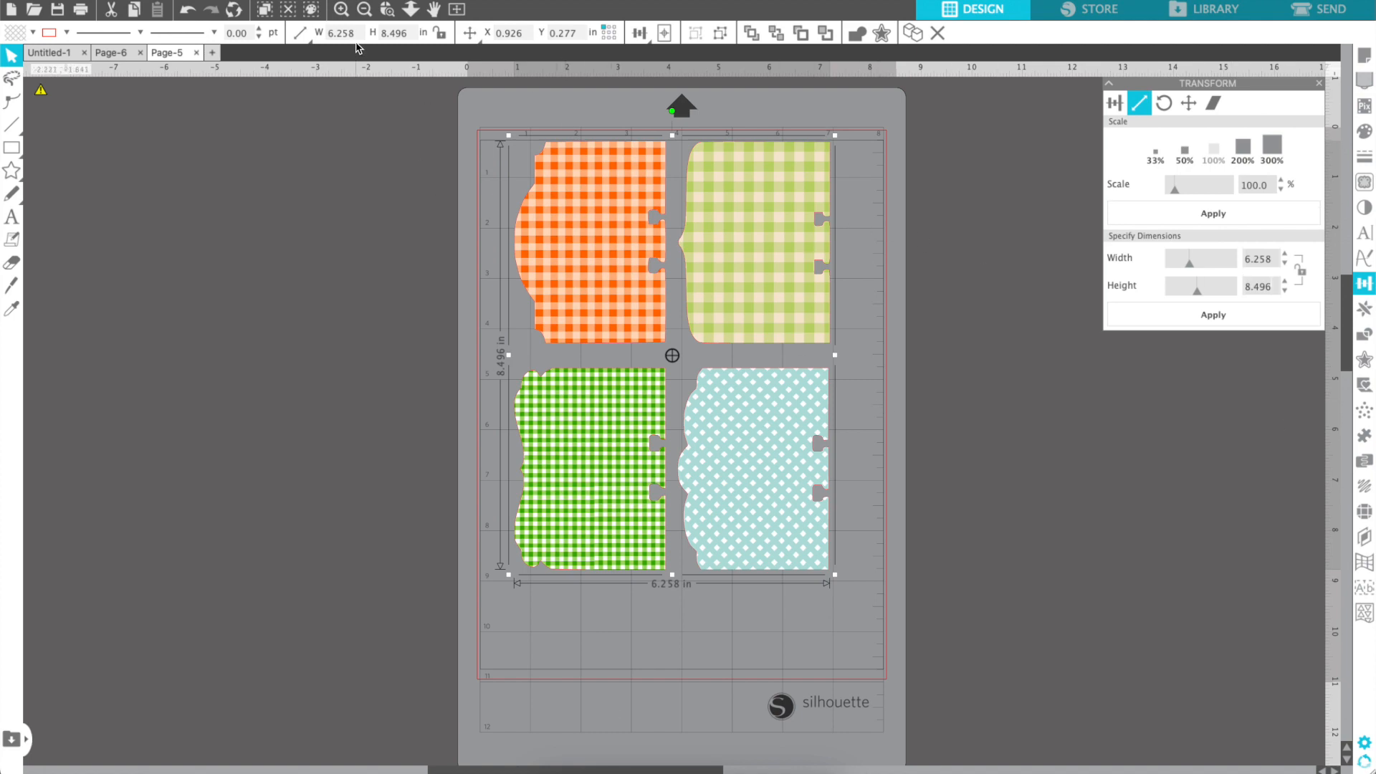
# Ungroup the resized cards and check the orange gingham card's individual dimensions
pyautogui.click(339, 9)
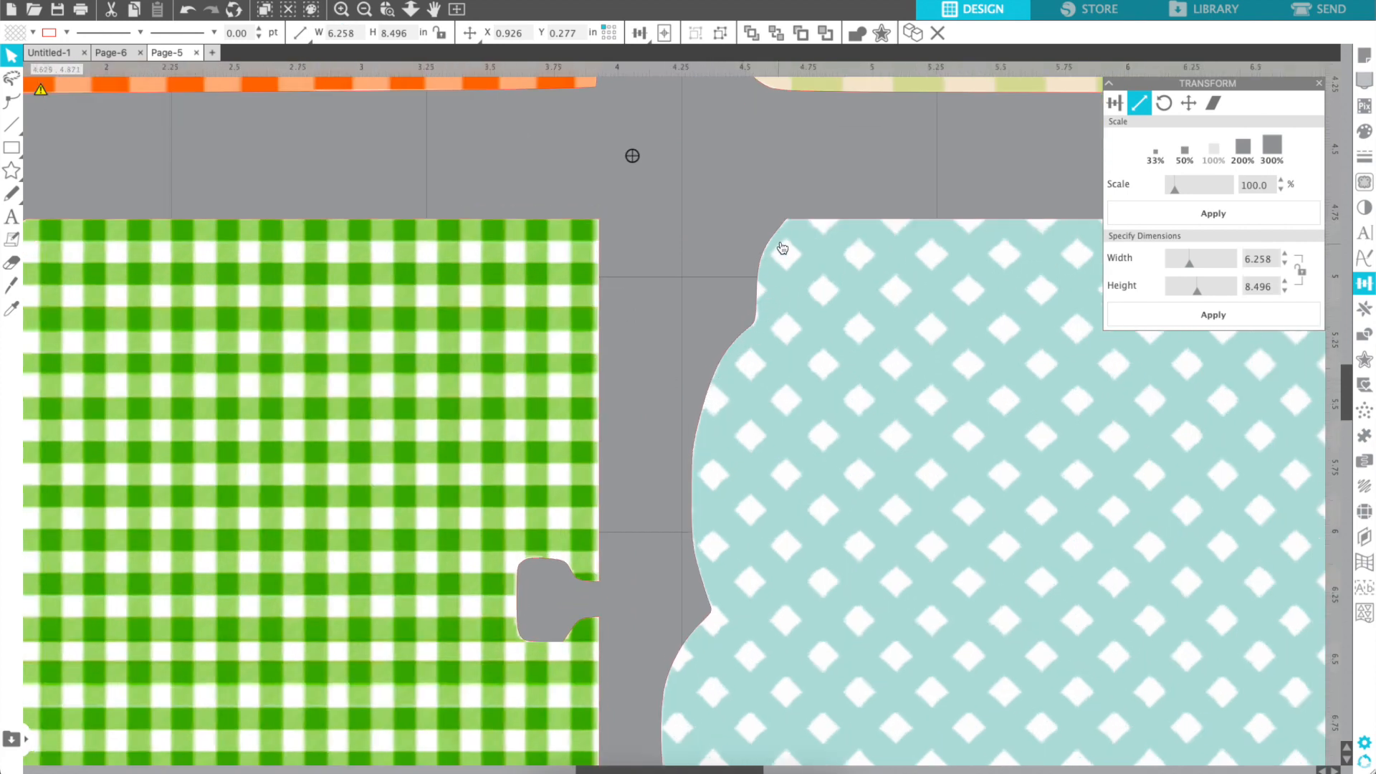
pyautogui.click(364, 10)
pyautogui.click(364, 10)
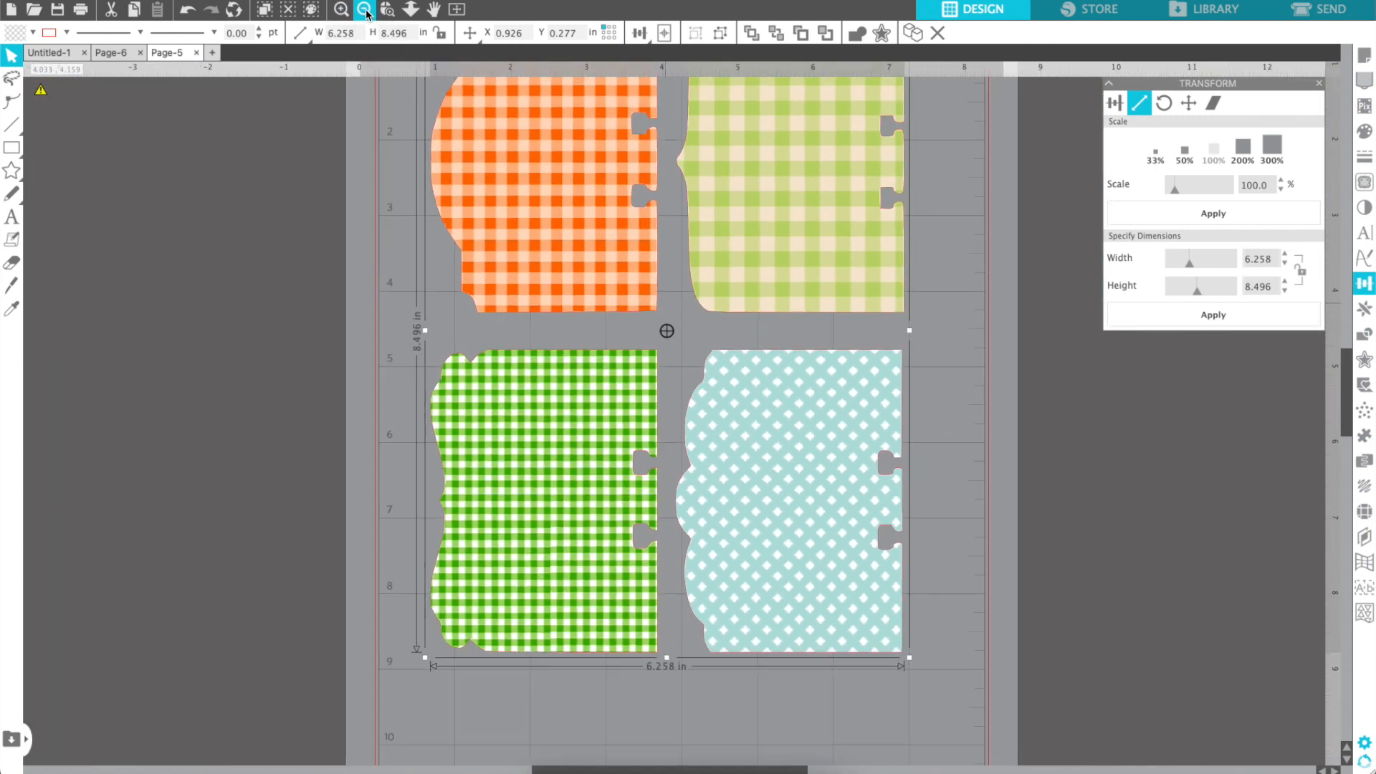
pyautogui.scroll(2, 613, 199)
pyautogui.rightClick(613, 199)
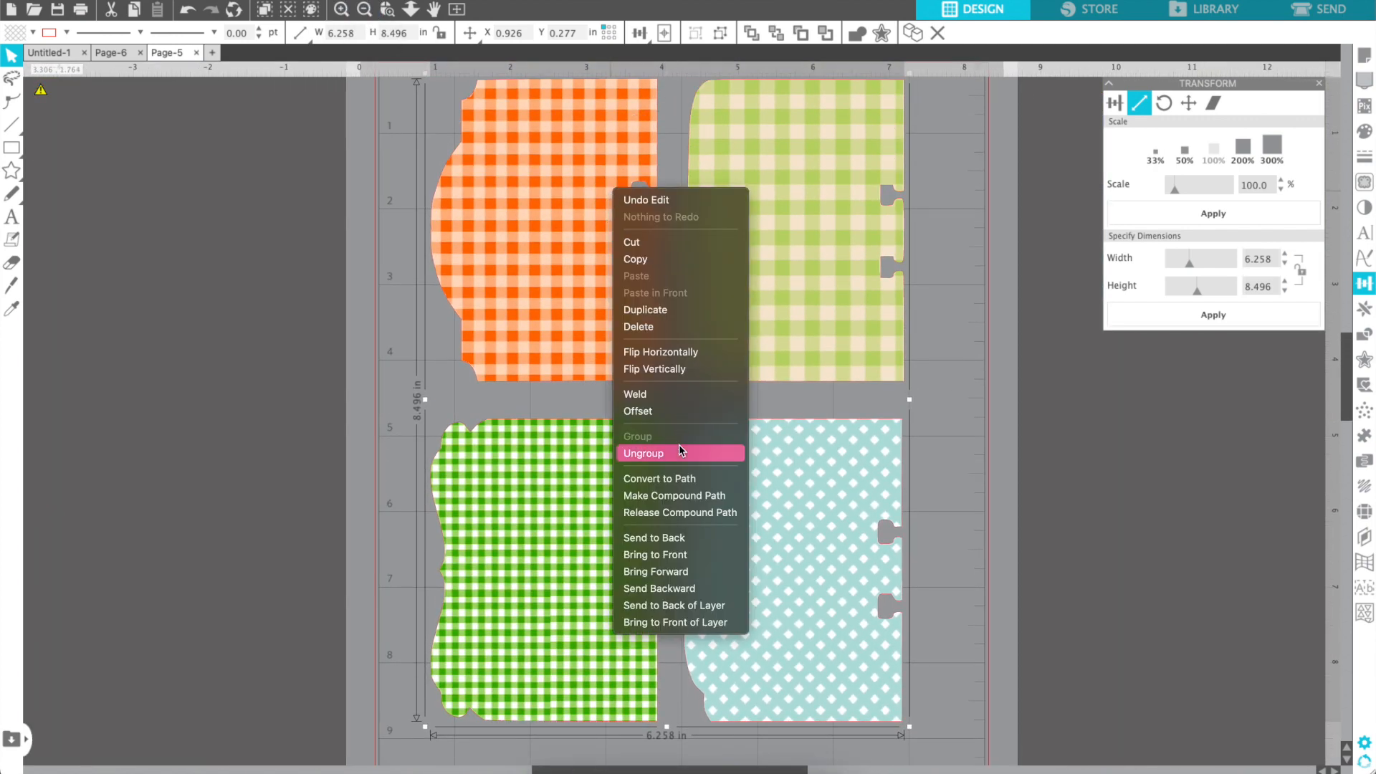
pyautogui.click(667, 455)
pyautogui.click(400, 316)
pyautogui.click(527, 278)
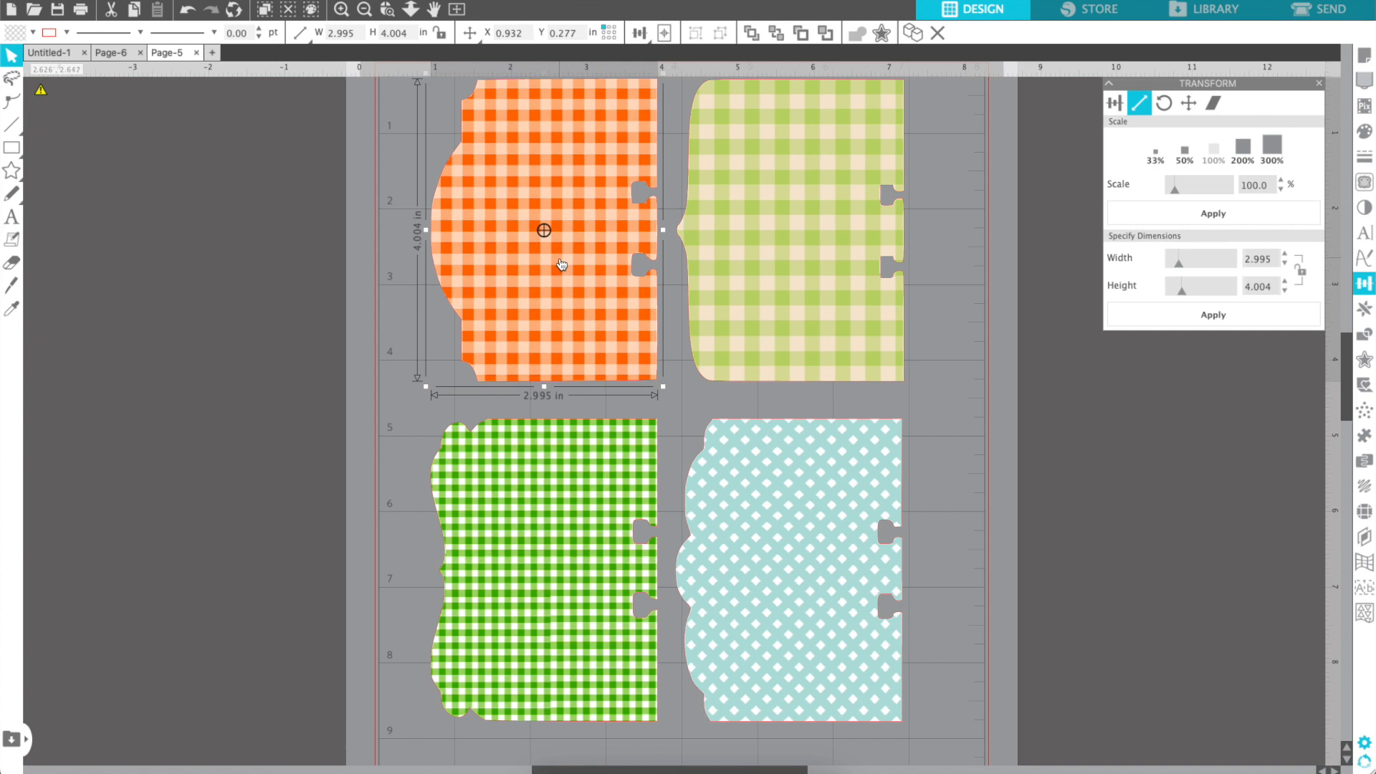
pyautogui.click(450, 504)
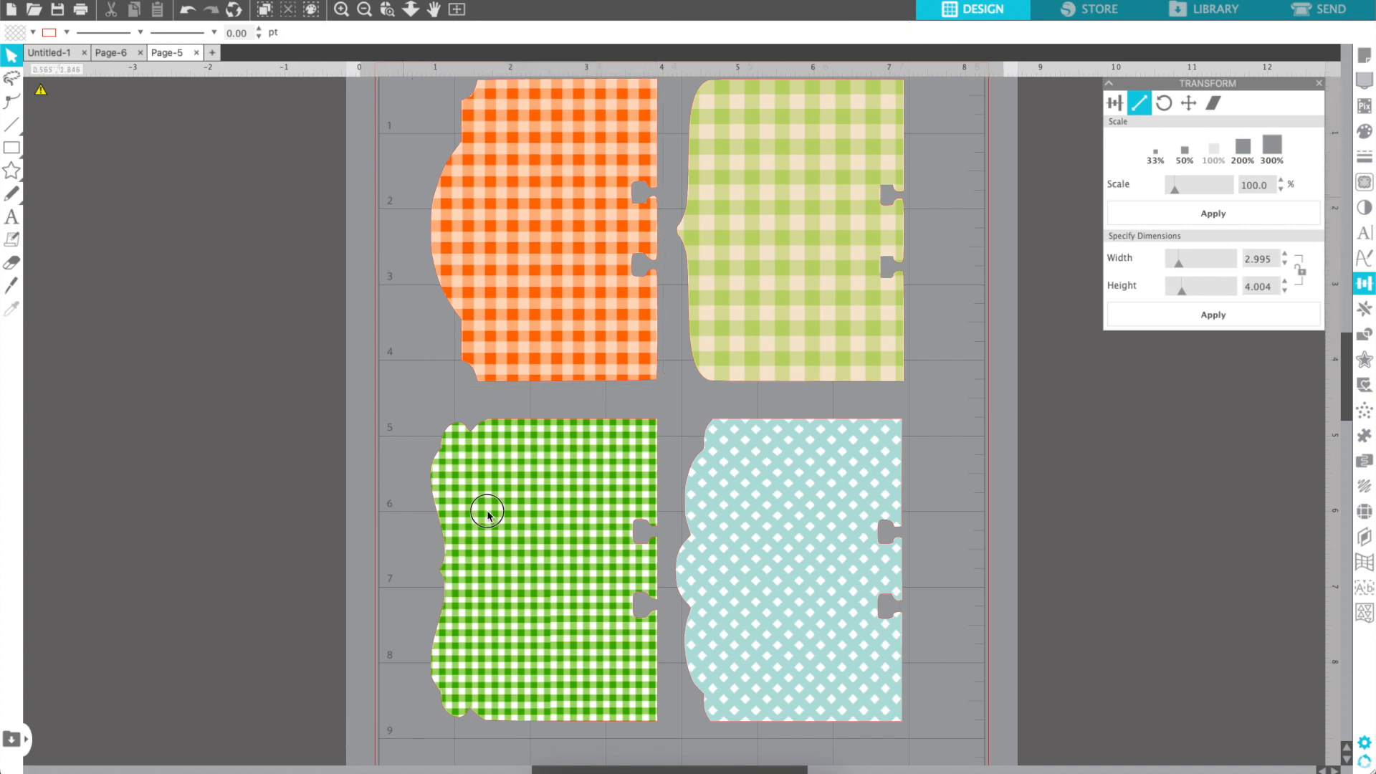
# Select all four separate cards and group them again
pyautogui.hotkey('ctrl', 'a')
pyautogui.rightClick(945, 393)
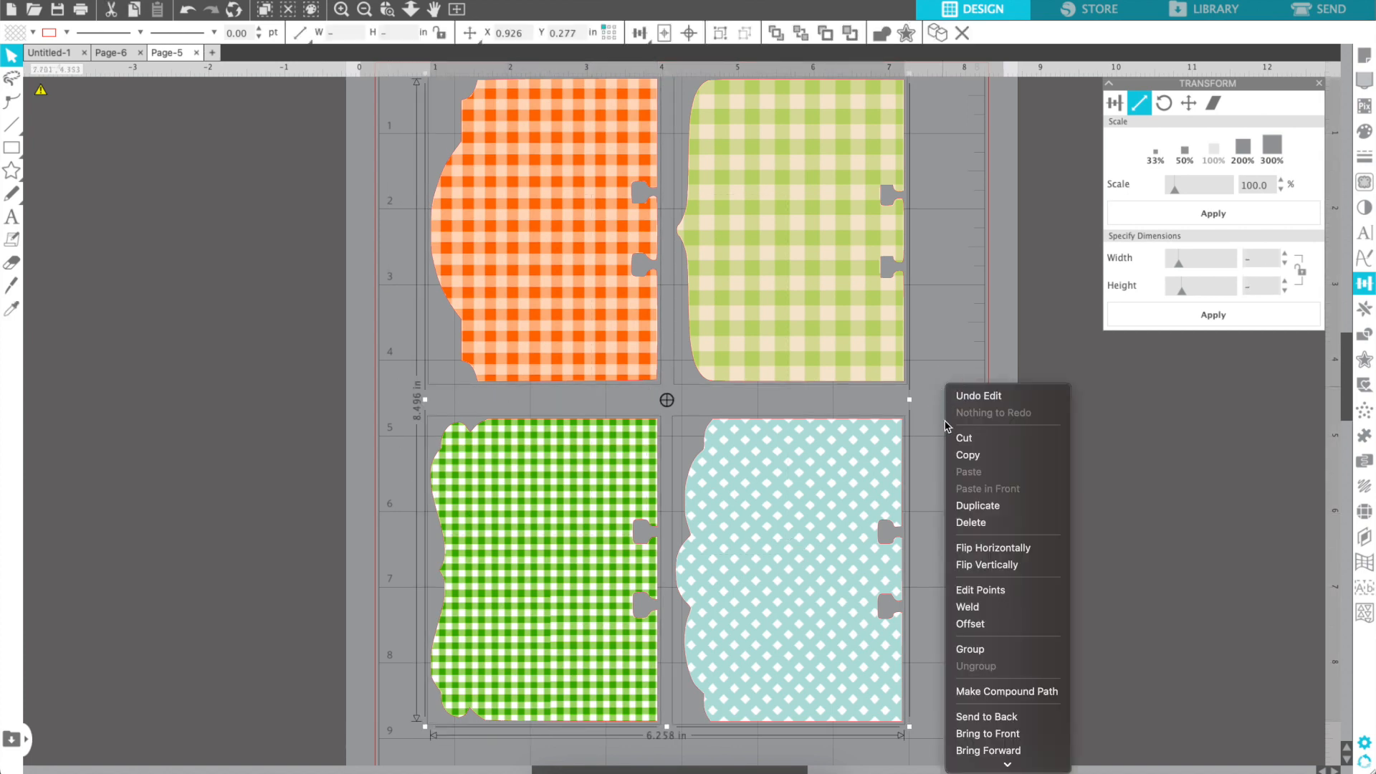
pyautogui.click(990, 652)
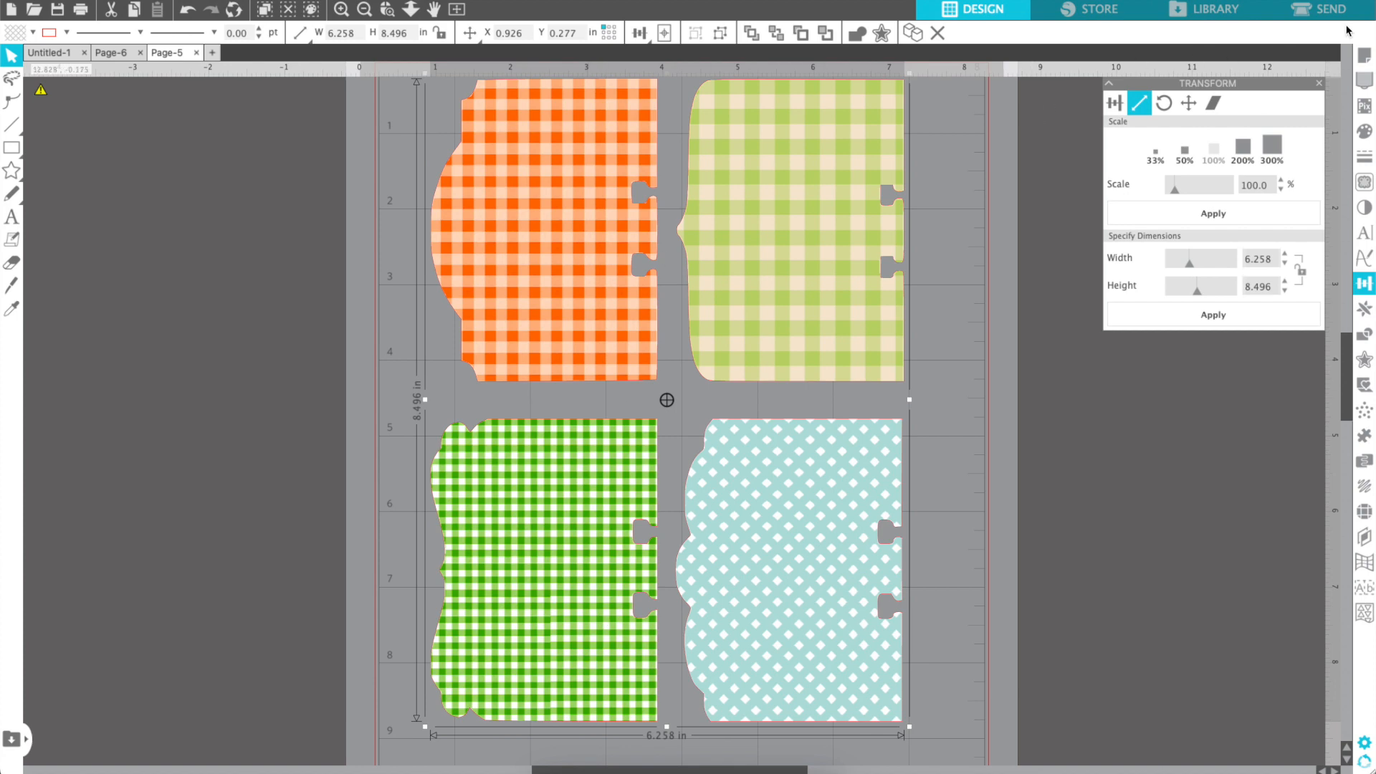
# Prepare the job for sending by line color and assign Cardstock, Textured - Heavy (80lb) to the red lines
pyautogui.click(1328, 12)
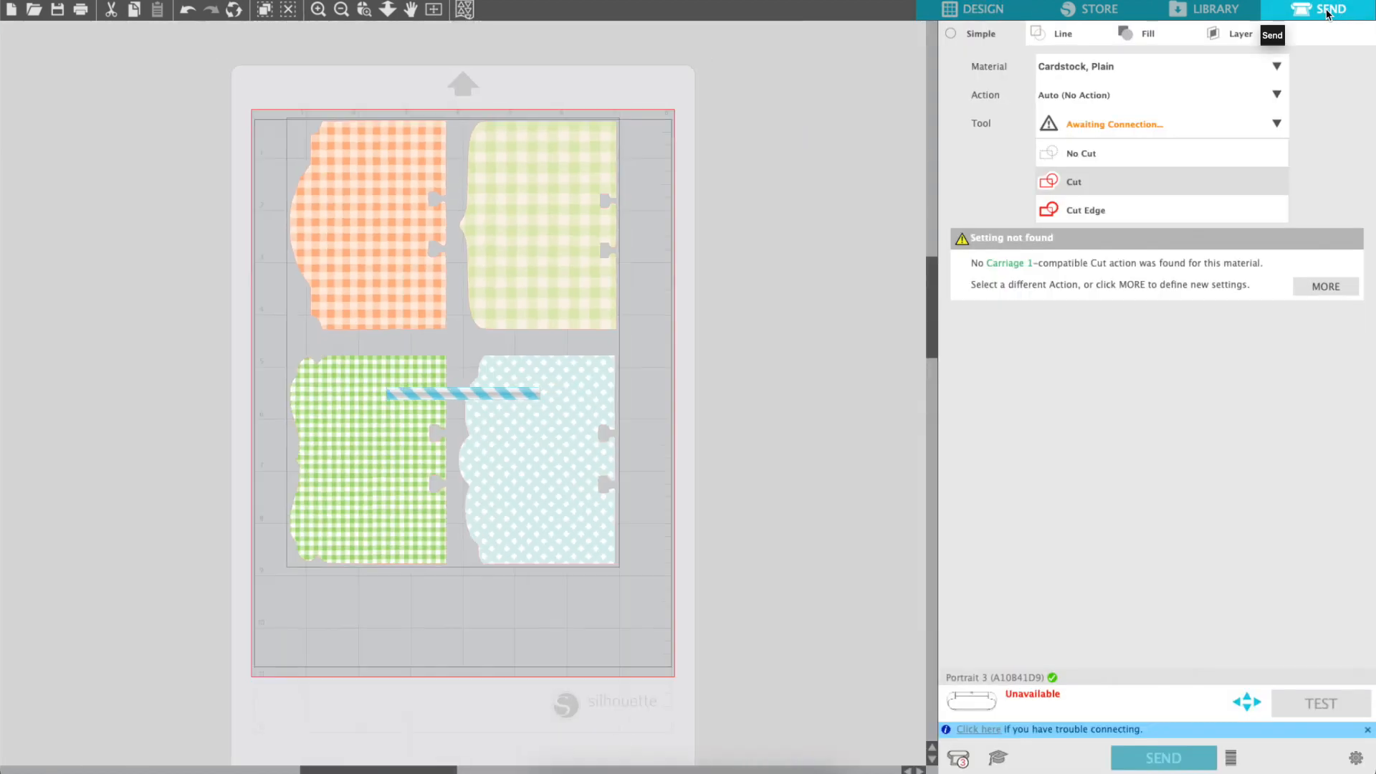
pyautogui.click(1062, 36)
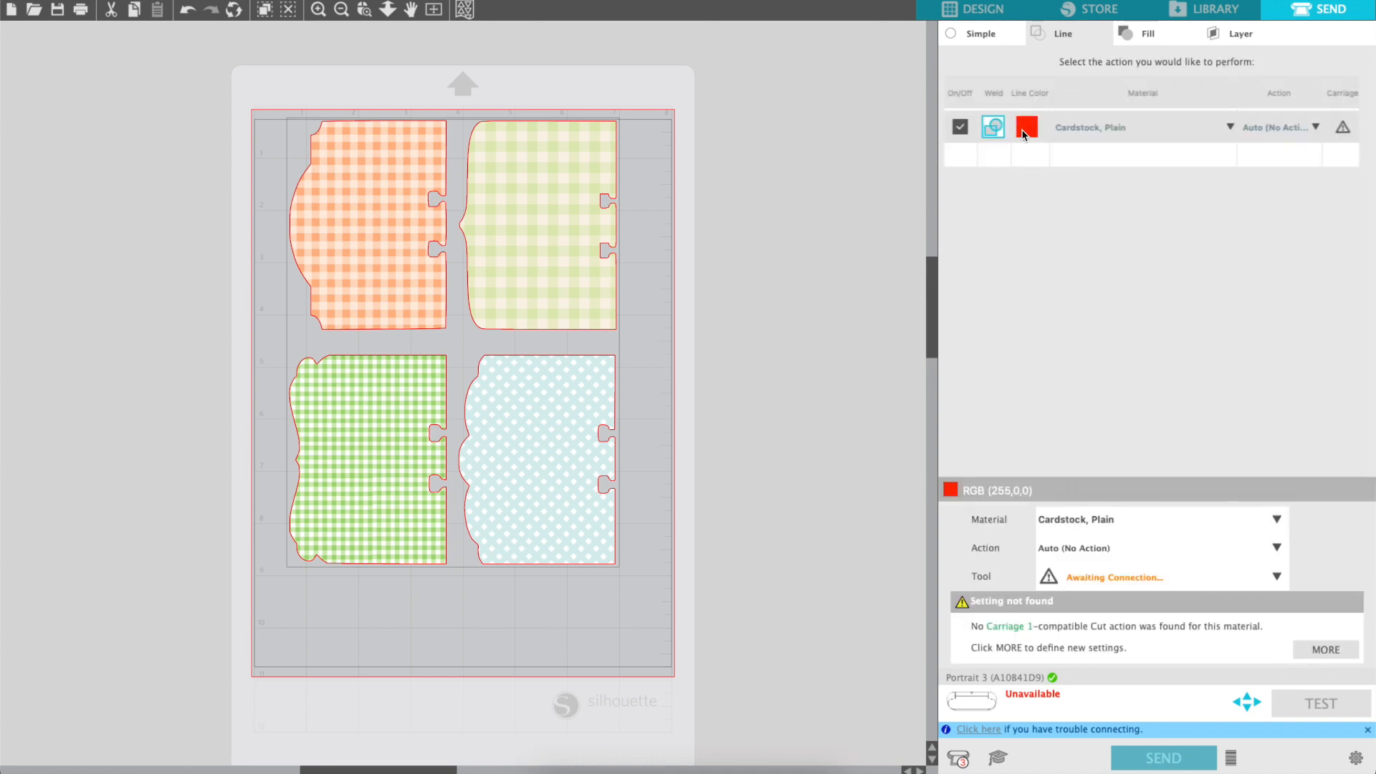
pyautogui.click(1080, 134)
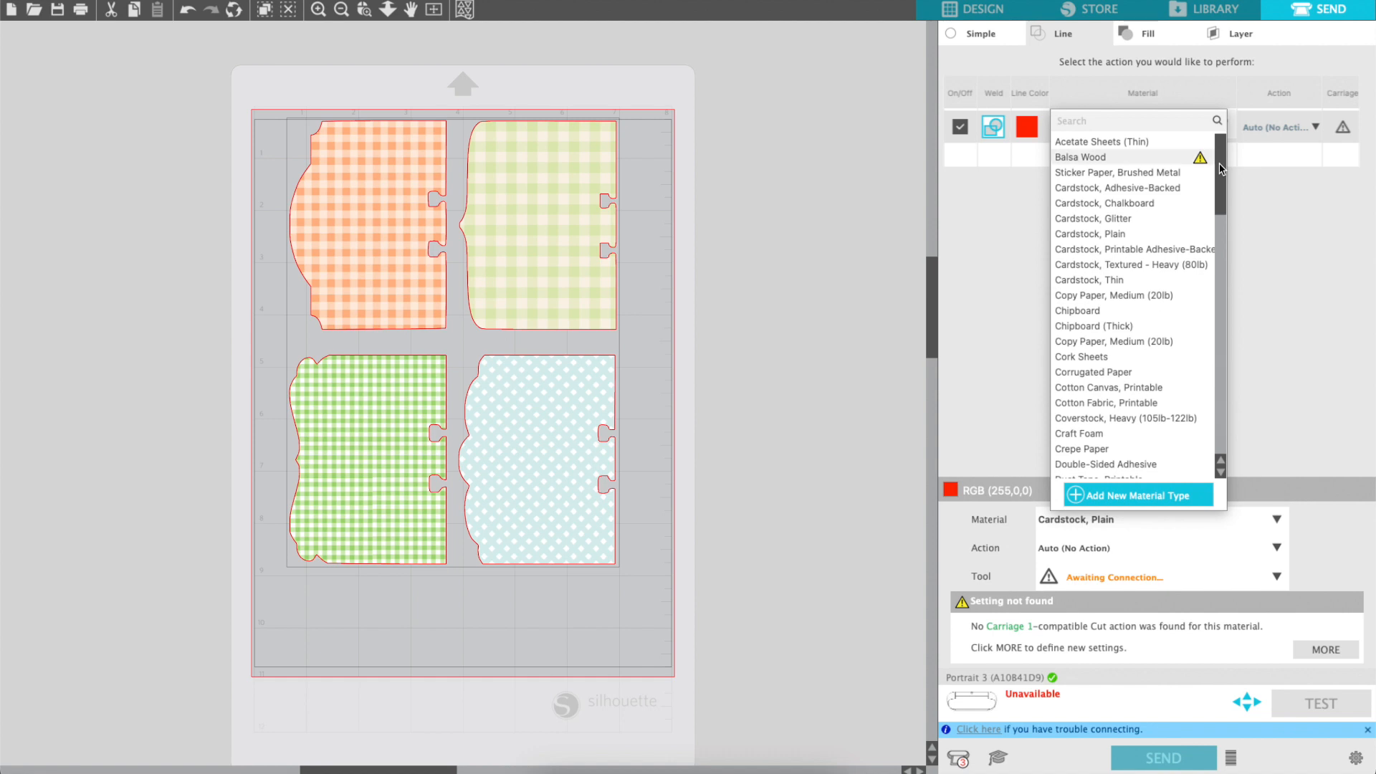
pyautogui.click(1223, 223)
pyautogui.moveTo(1223, 223); pyautogui.dragTo(1217, 203)
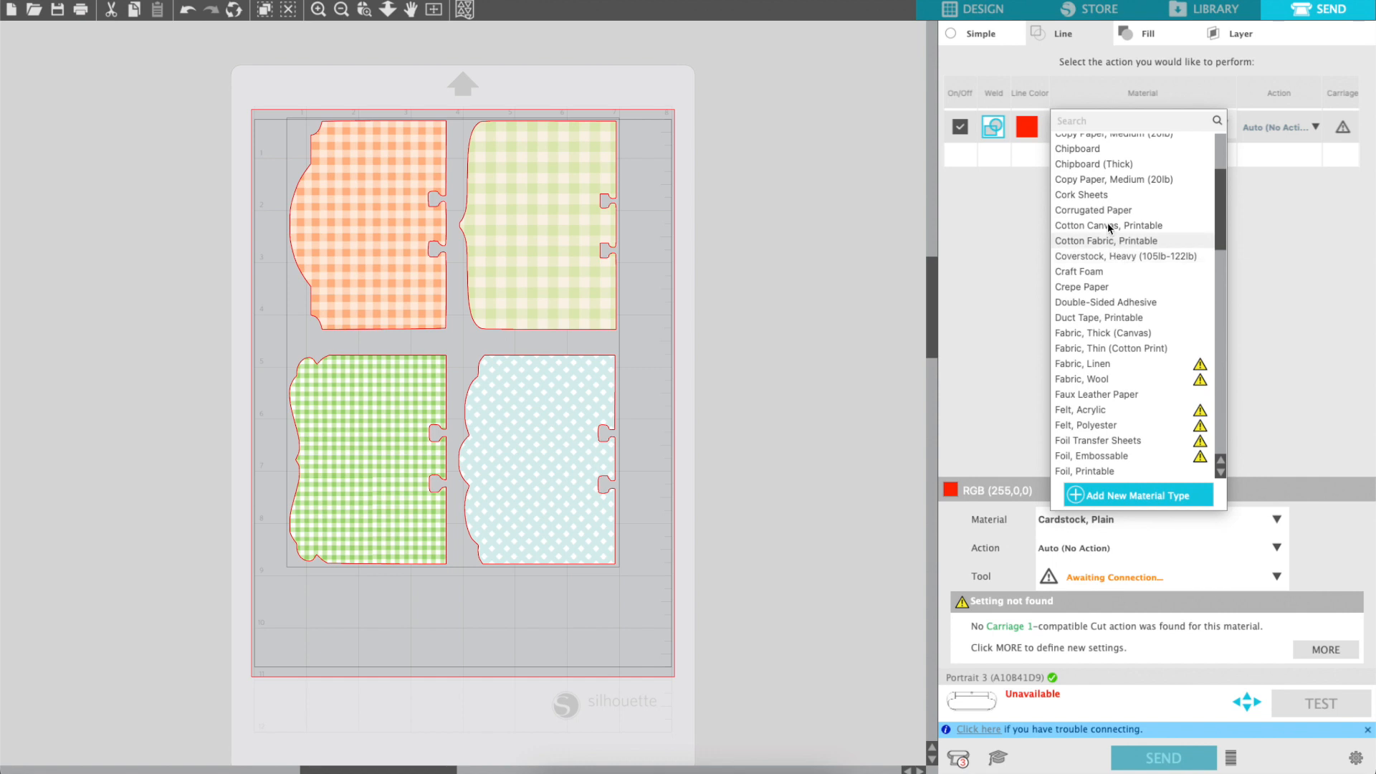
pyautogui.scroll(2, 1108, 228)
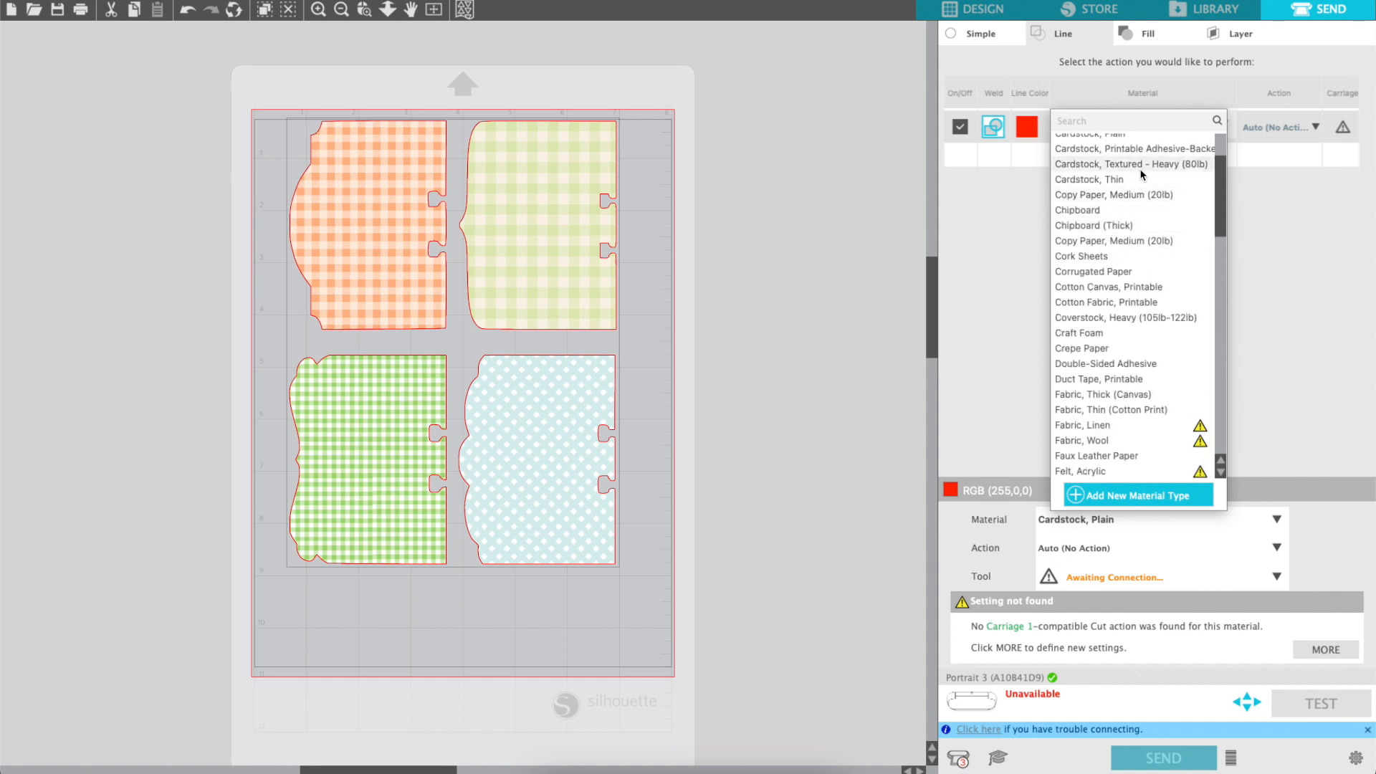
pyautogui.click(1175, 166)
# Set the red lines' action to Cut with the AutoBlade, 2 passes and a force of 33
pyautogui.click(1258, 127)
pyautogui.click(1265, 149)
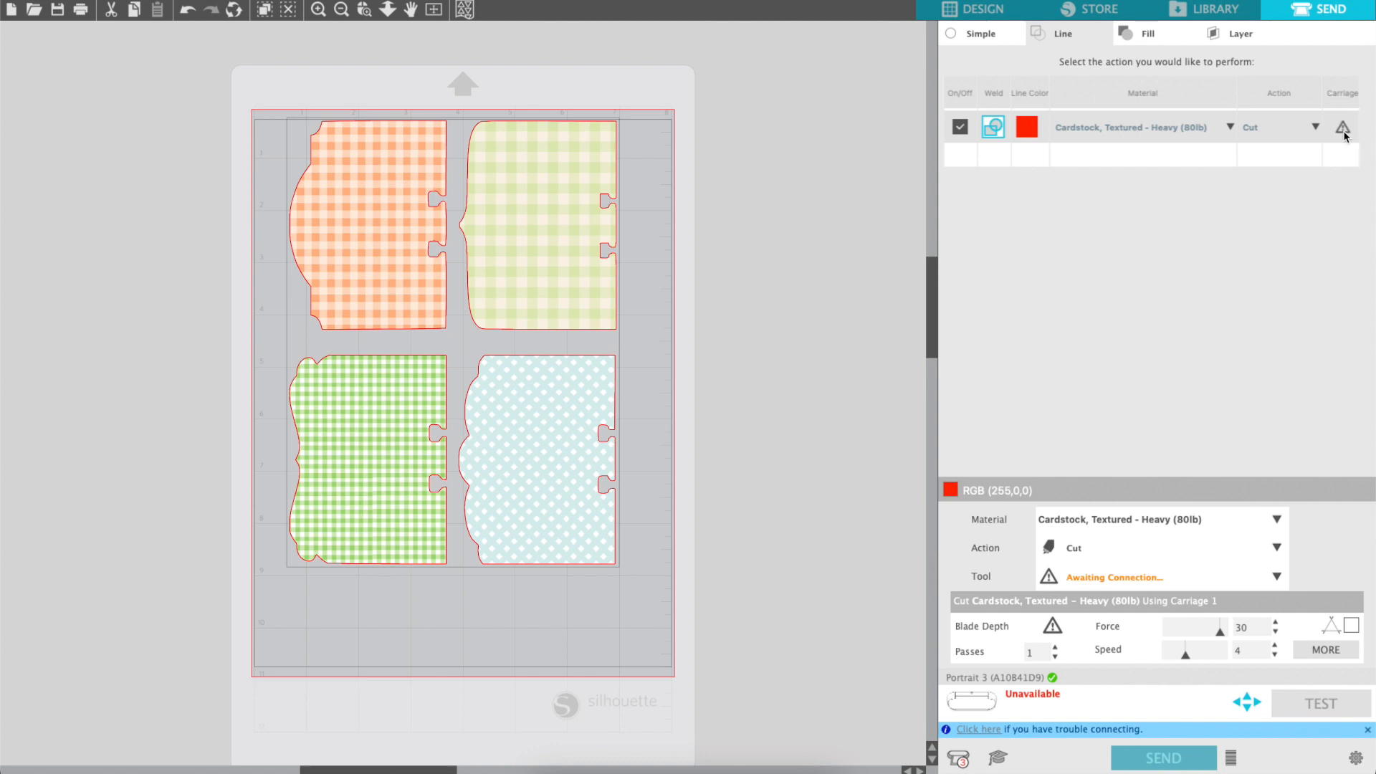
pyautogui.click(1343, 129)
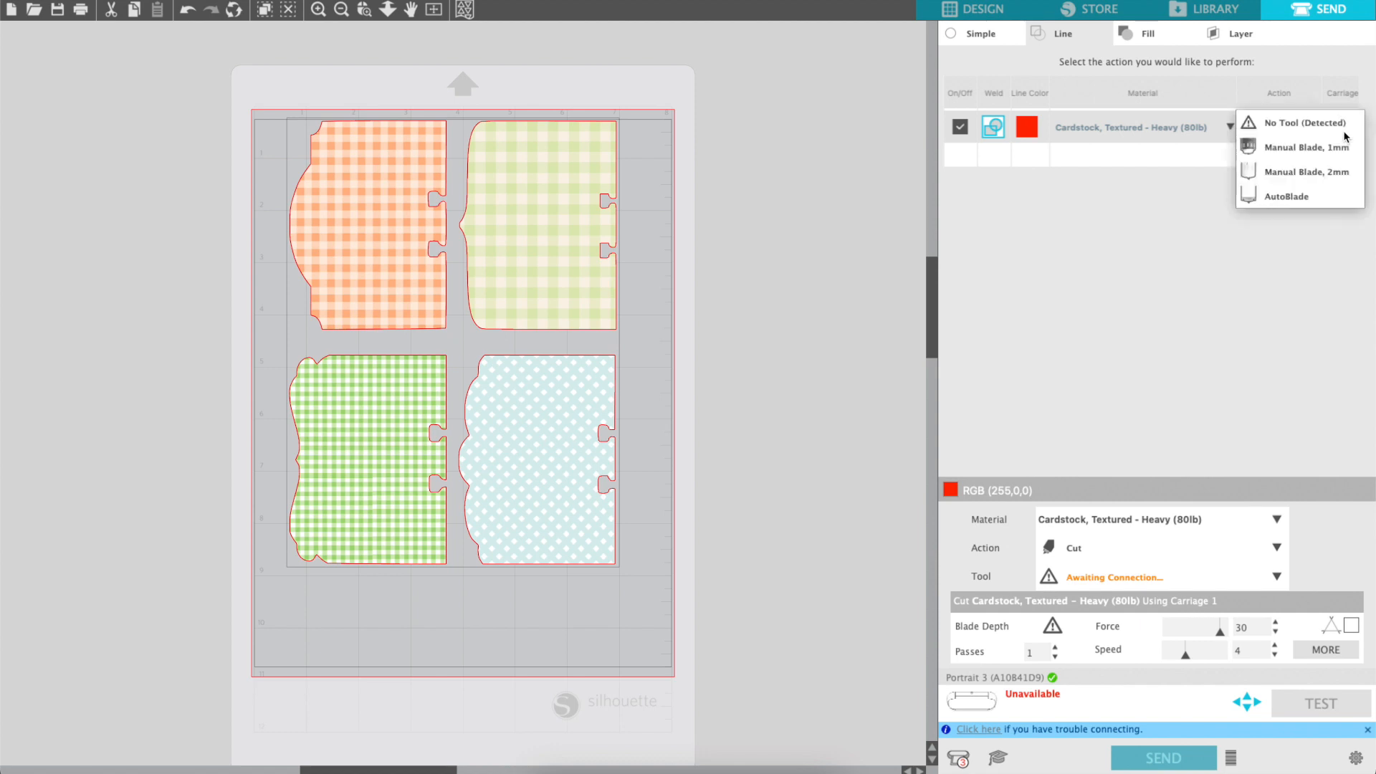
pyautogui.click(1301, 199)
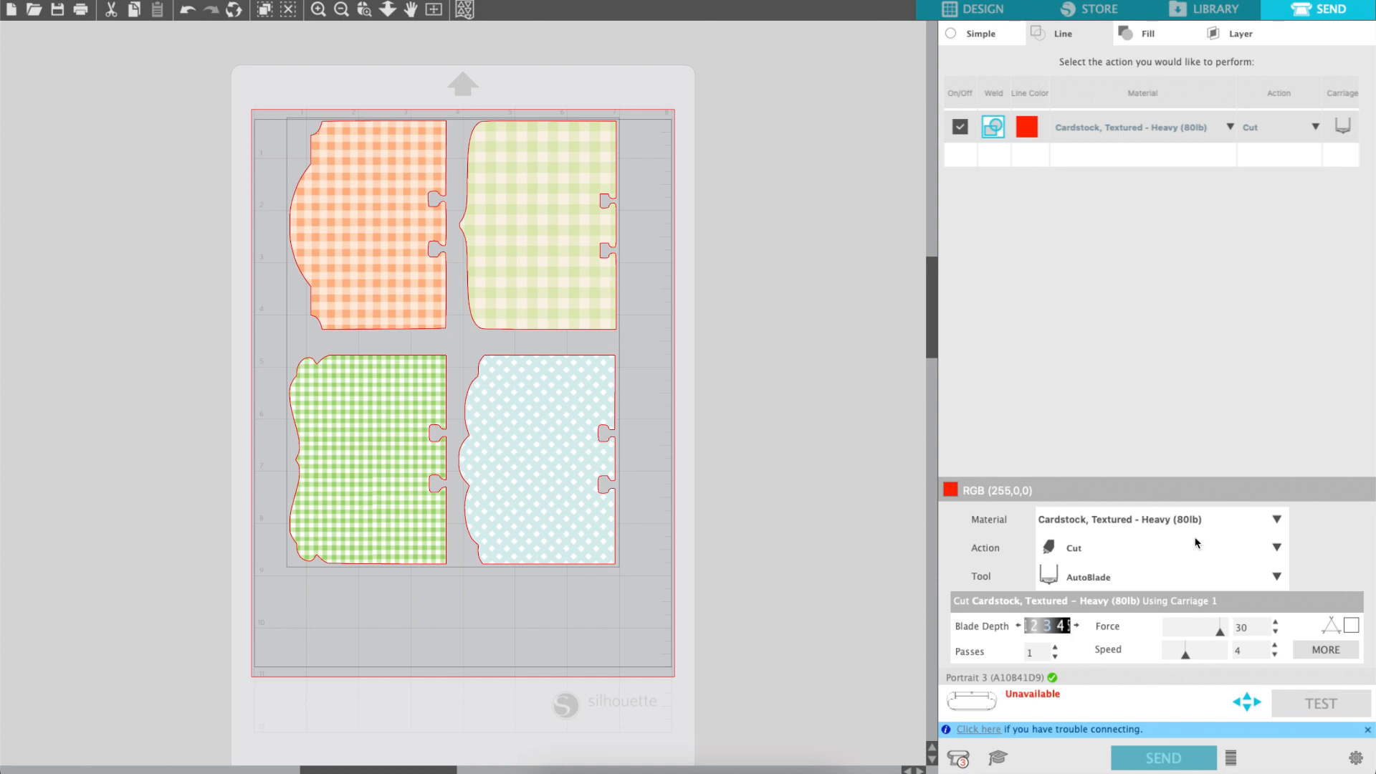
pyautogui.click(1055, 649)
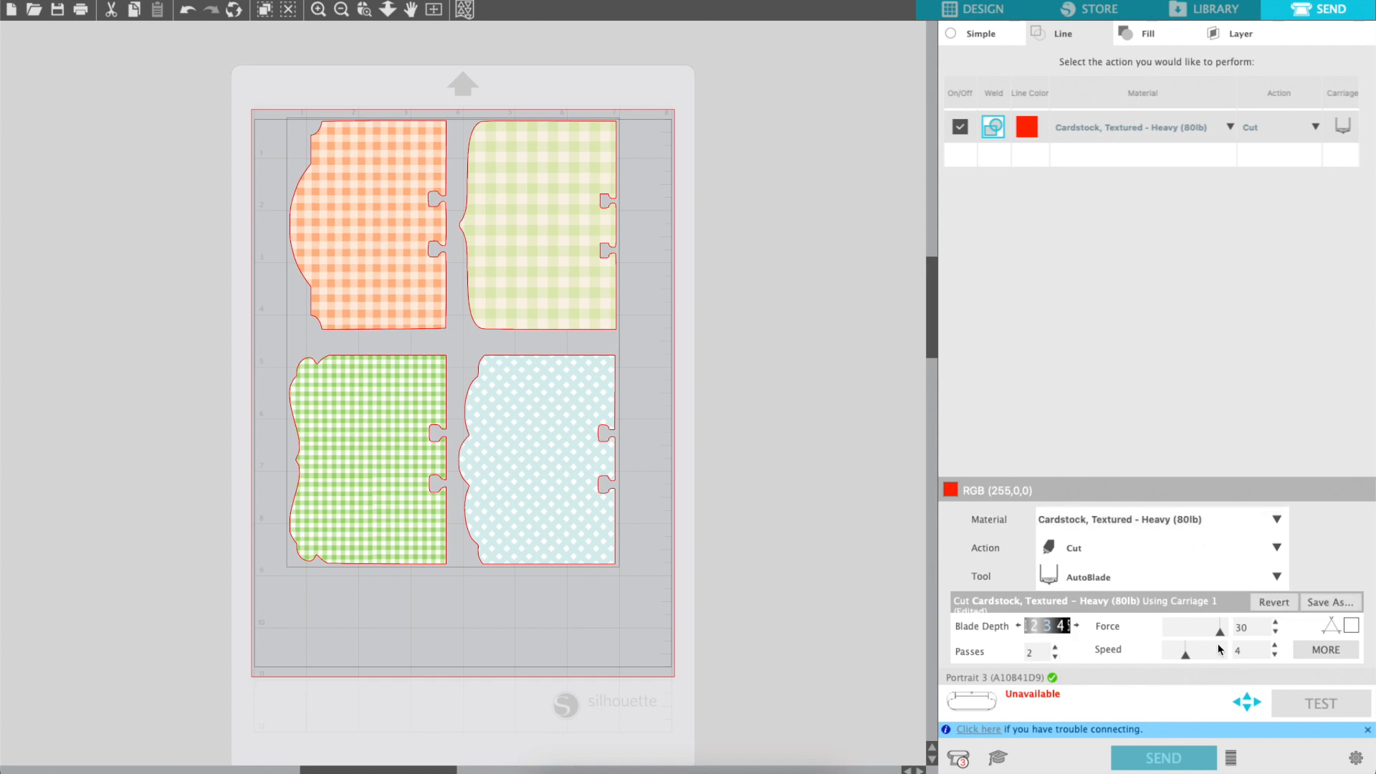
pyautogui.click(1274, 621)
# Return to the design and set Manual feed, the Portrait 8.0 x 12.0 in cutting mat and Auto (Letter) media size
pyautogui.click(1006, 11)
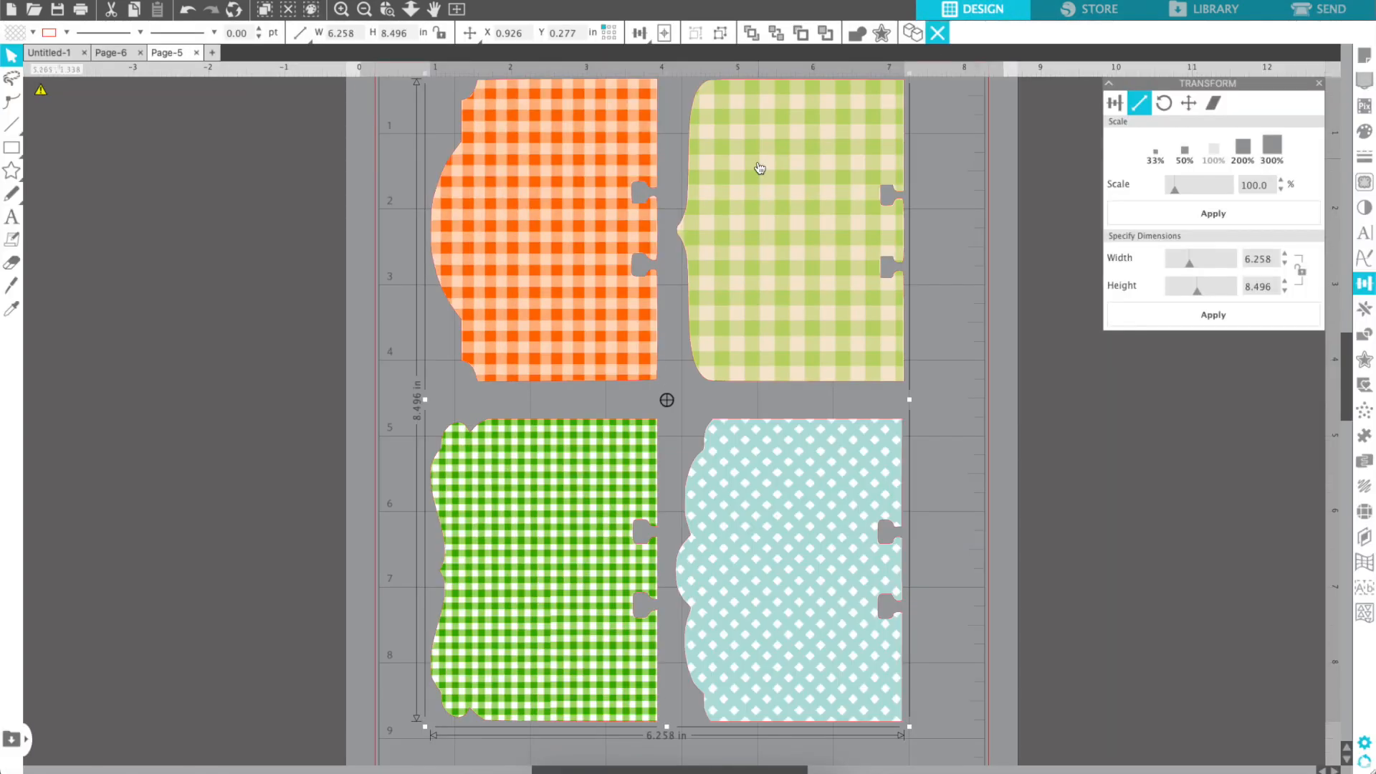
pyautogui.click(369, 12)
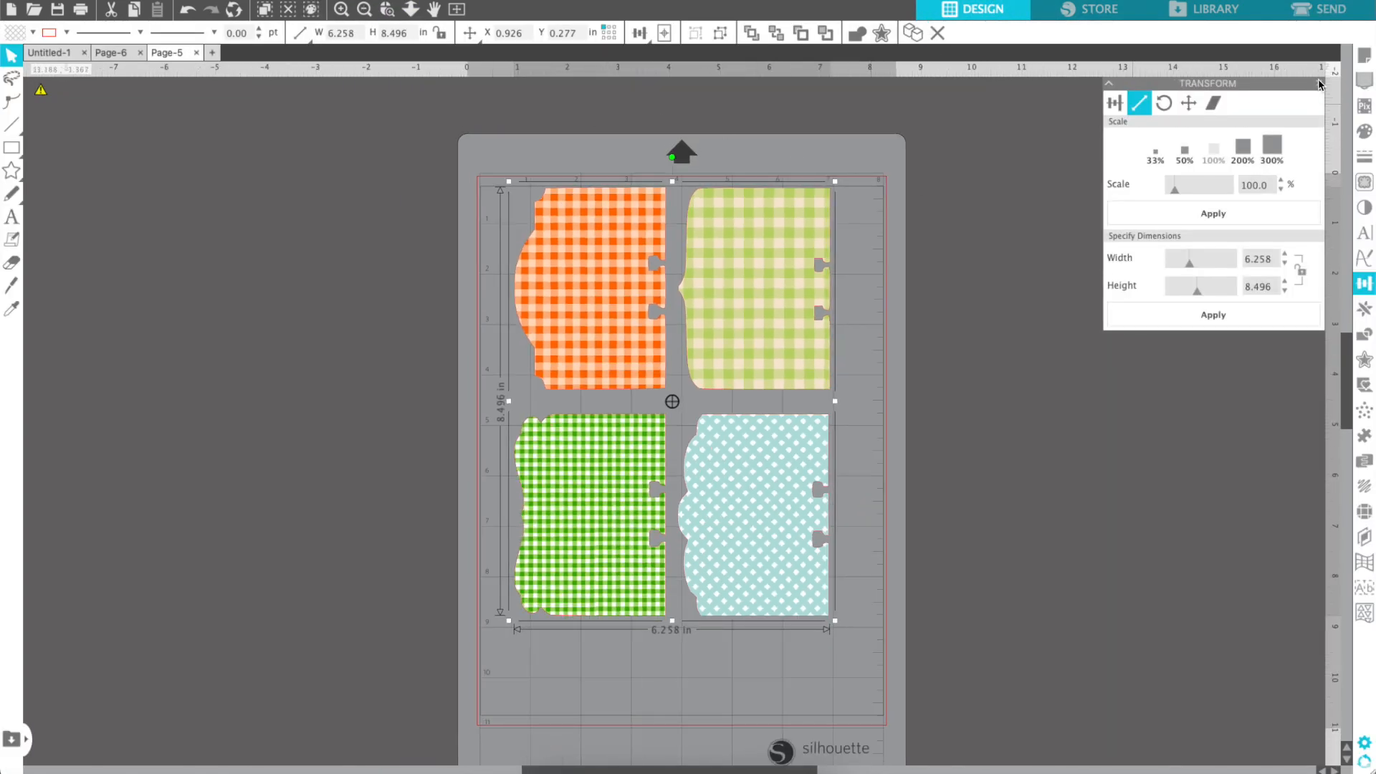
pyautogui.click(1365, 57)
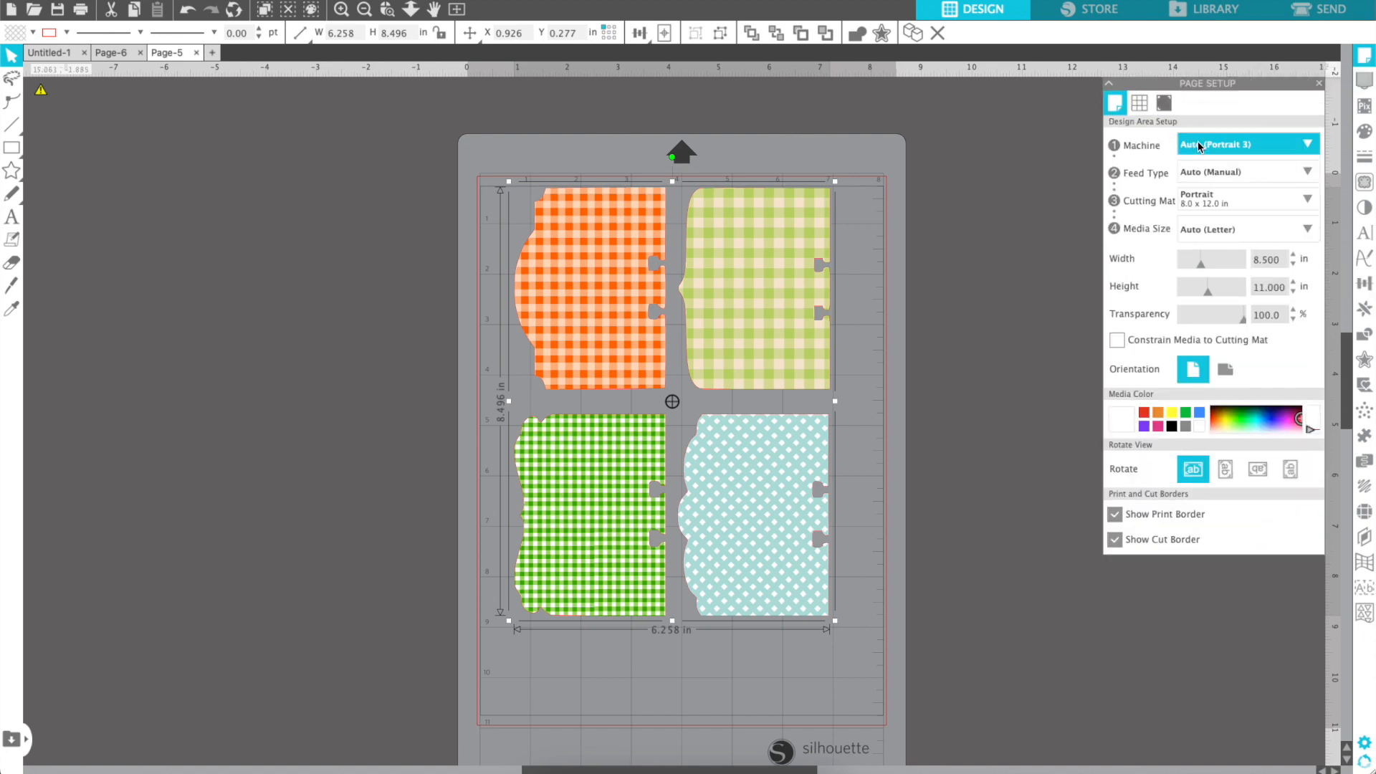
pyautogui.click(1245, 208)
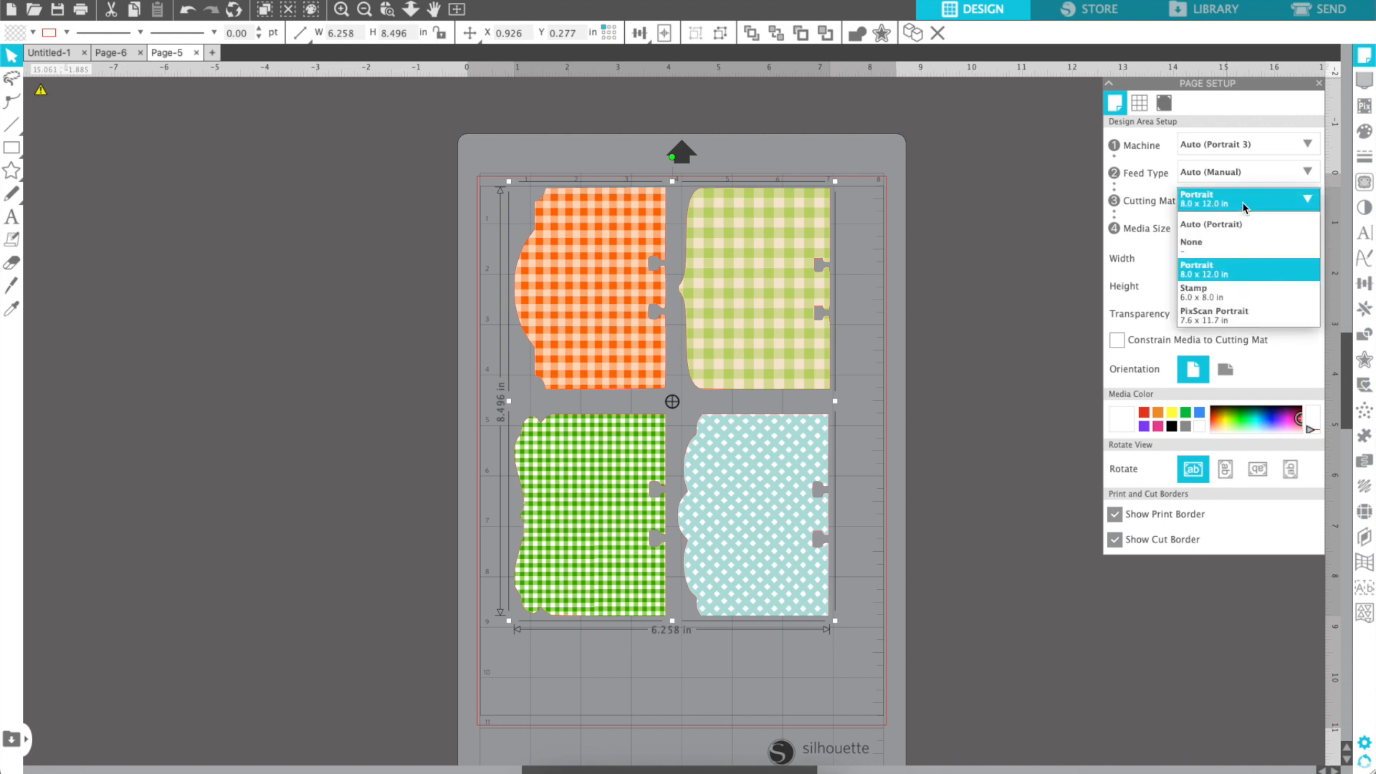
pyautogui.click(1244, 208)
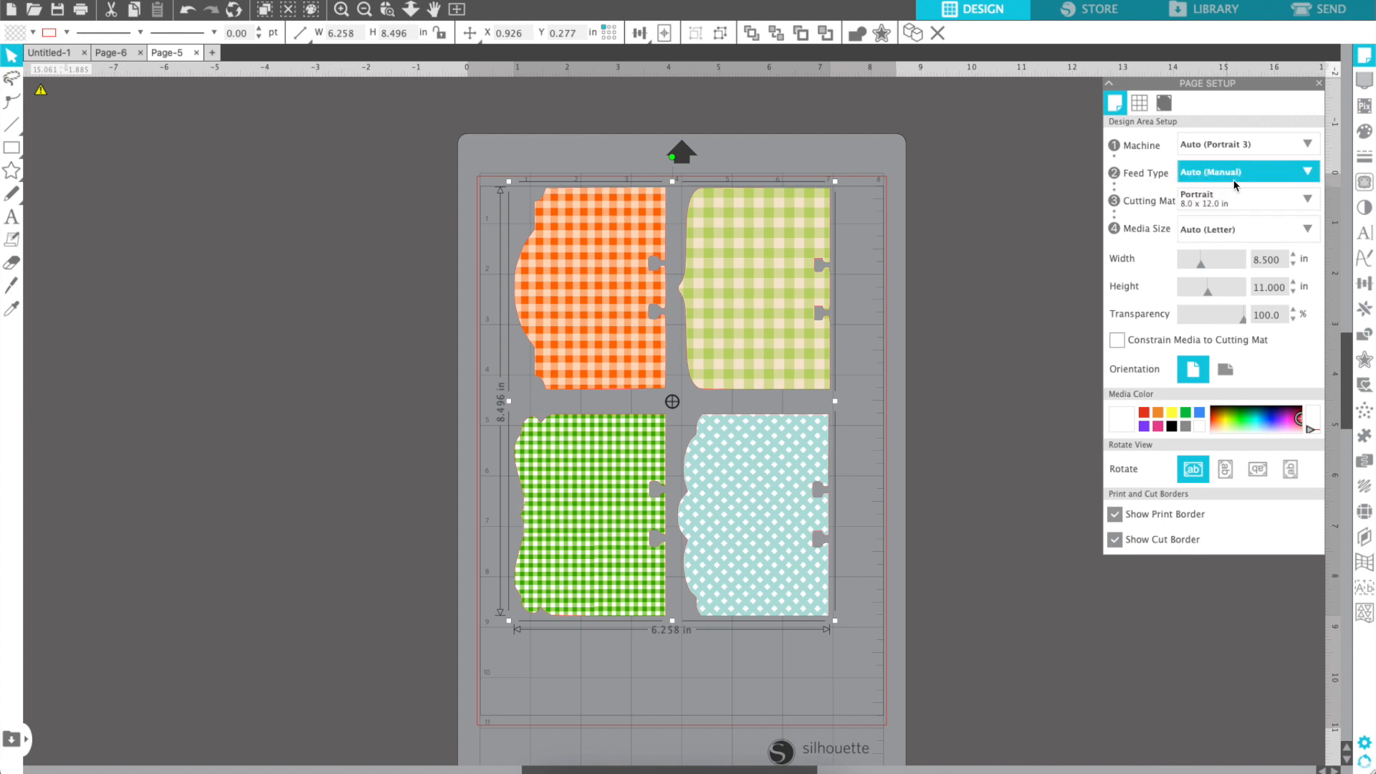
pyautogui.click(1227, 174)
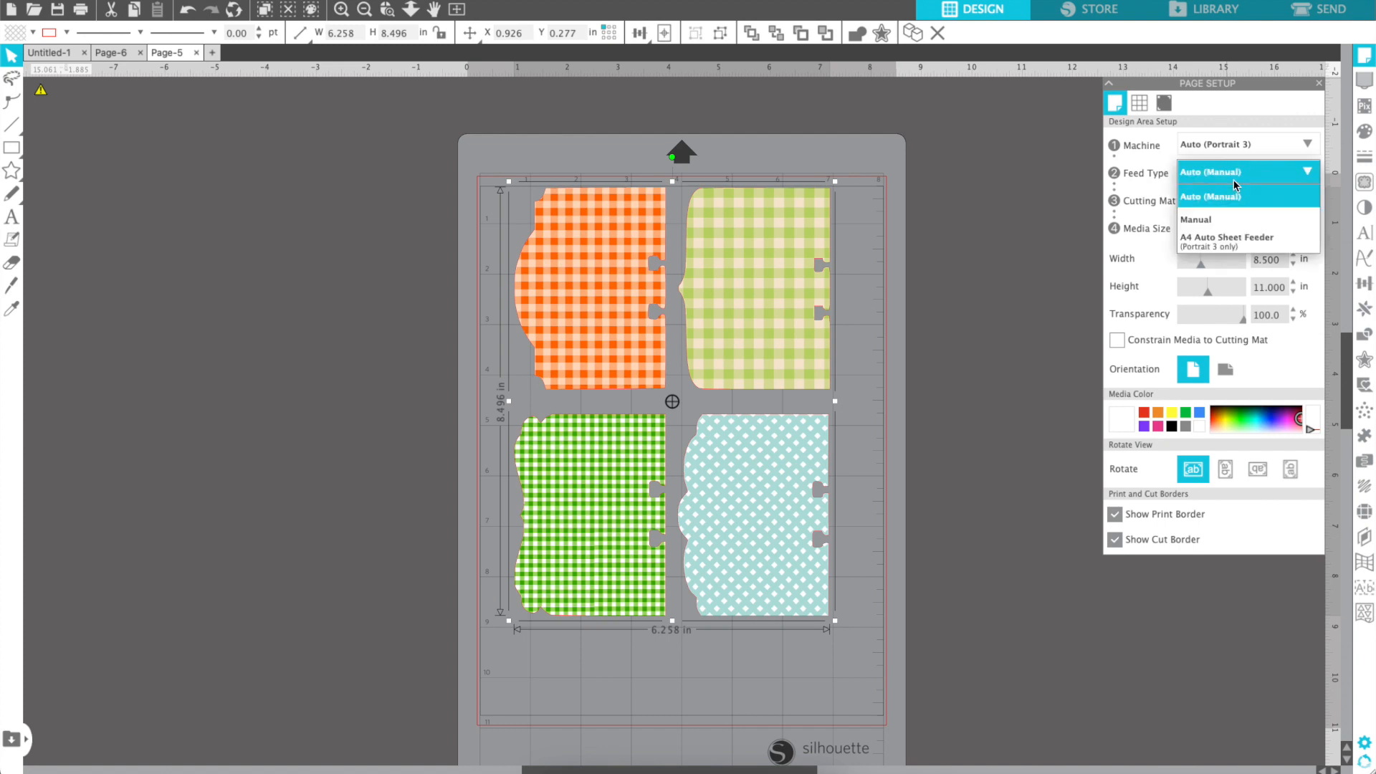
pyautogui.click(1224, 220)
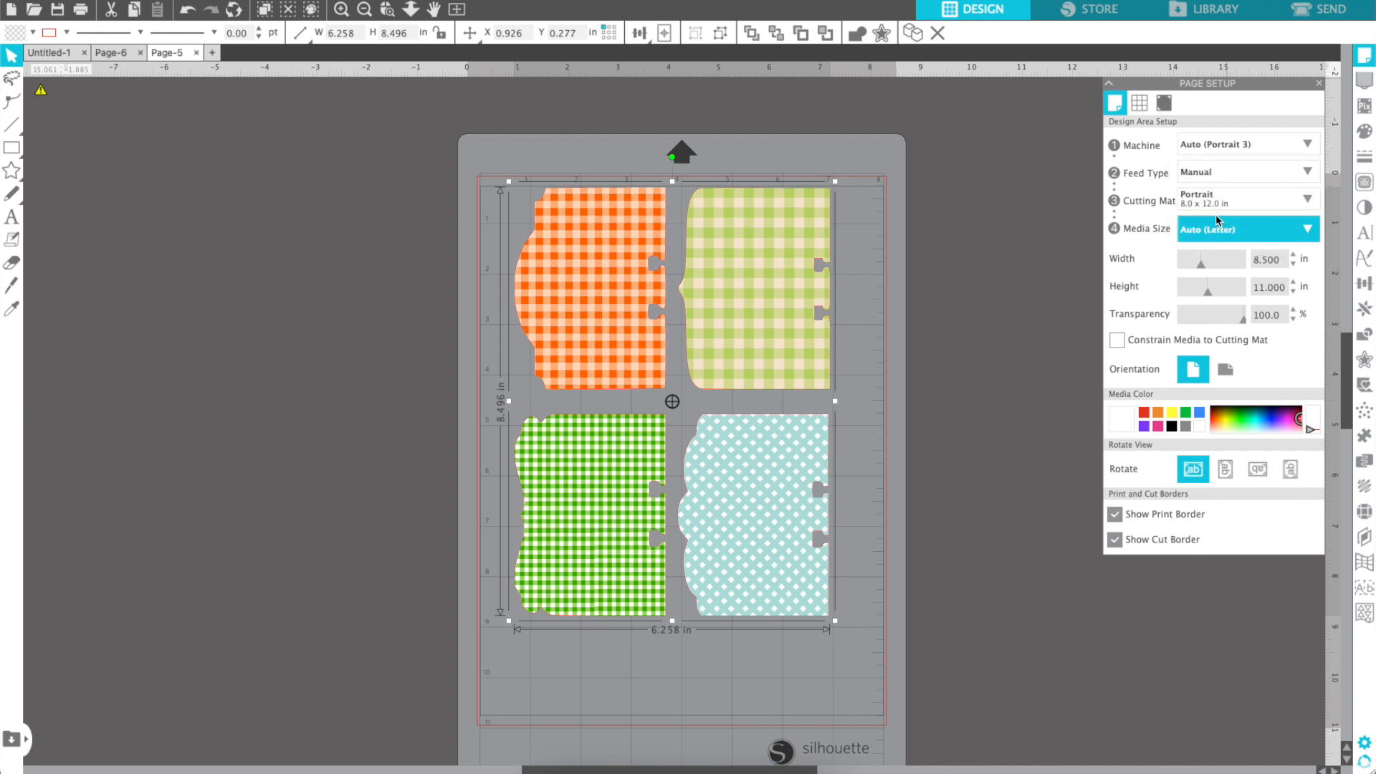
pyautogui.click(1195, 236)
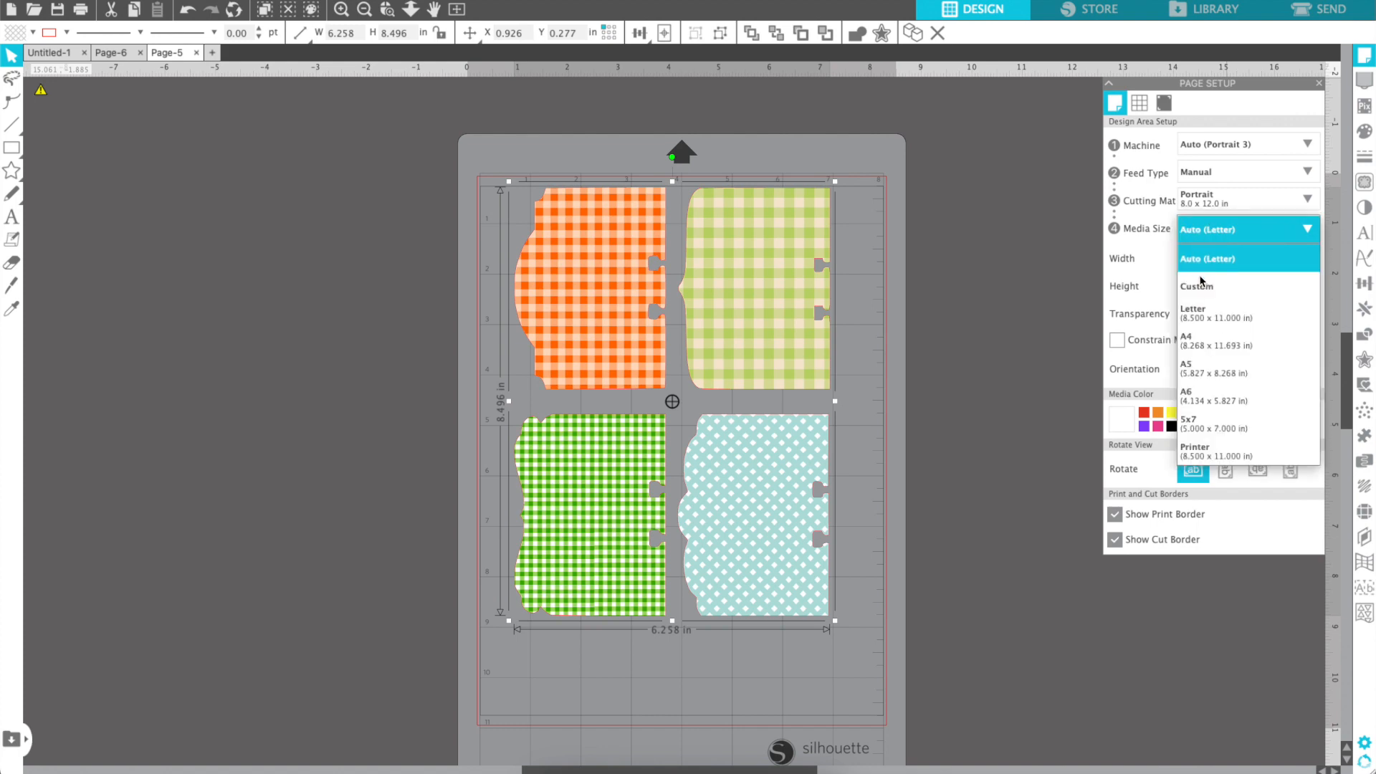
pyautogui.click(1218, 260)
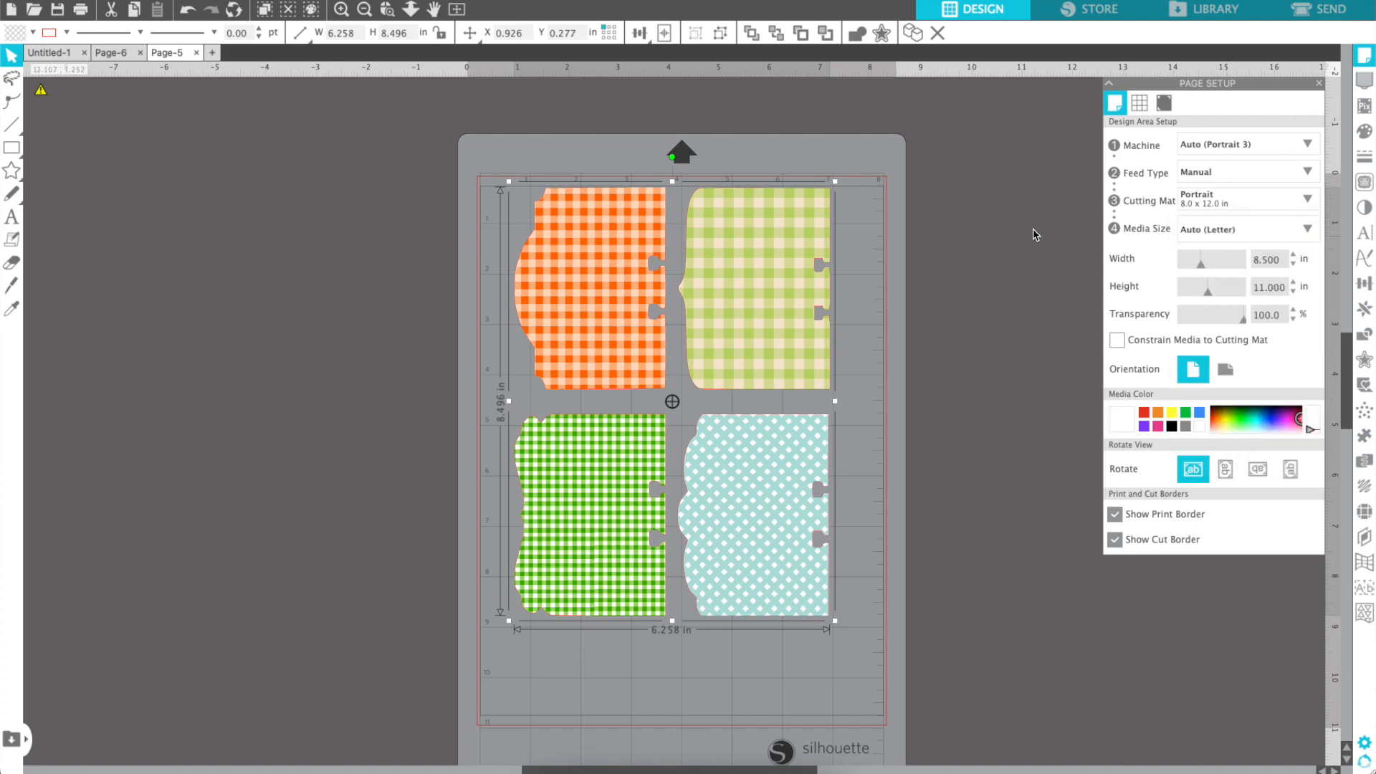
pyautogui.click(960, 194)
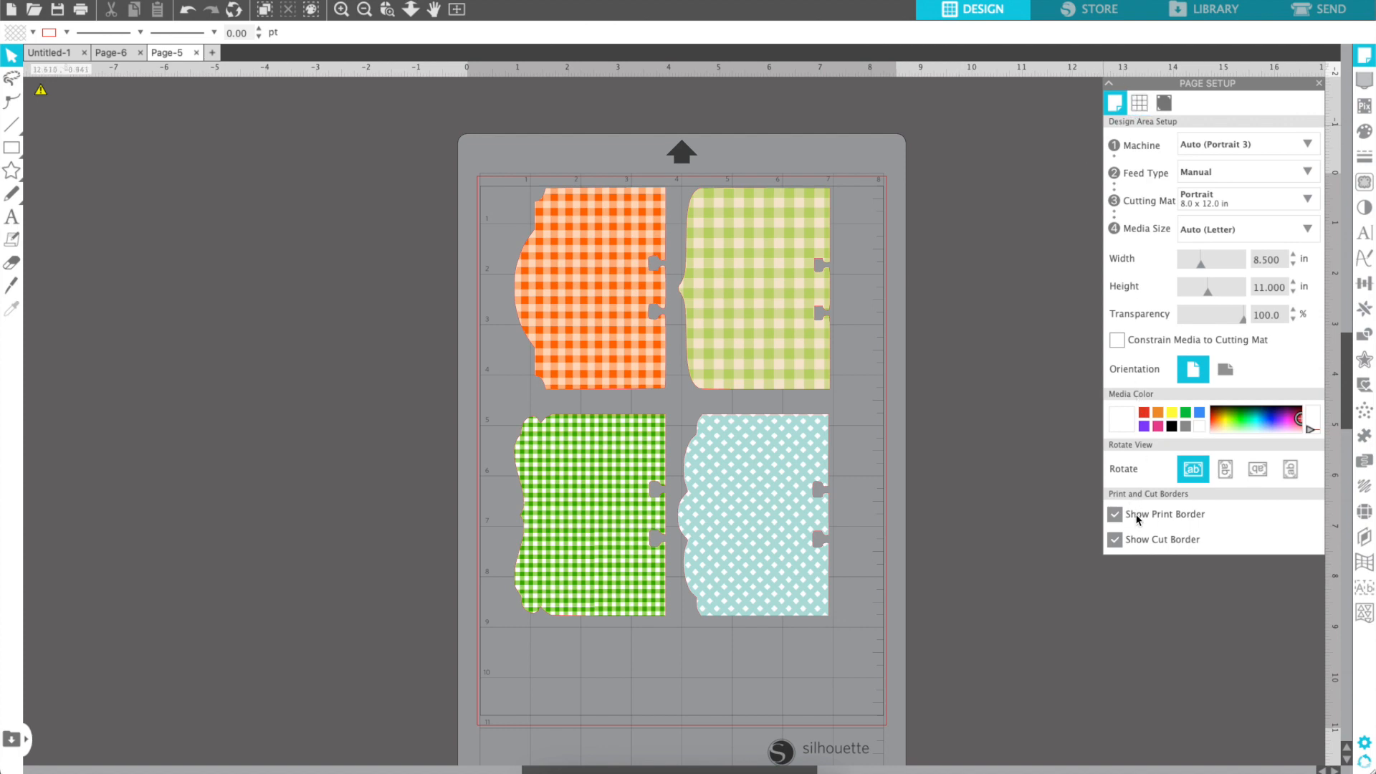
# Move the card group down the page to about X 1.19 in, Y 1.18 in
pyautogui.moveTo(790, 501); pyautogui.dragTo(802, 545)
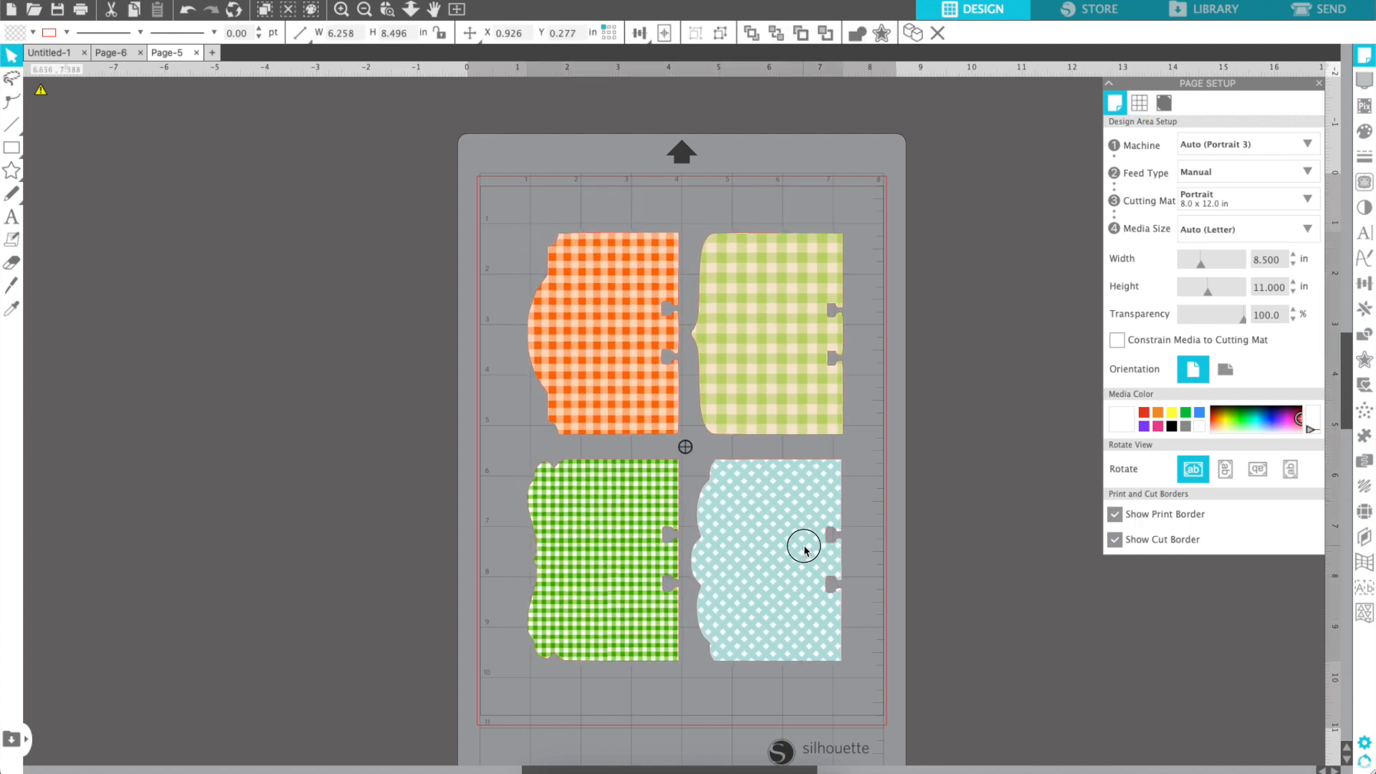
pyautogui.moveTo(608, 318); pyautogui.dragTo(613, 318)
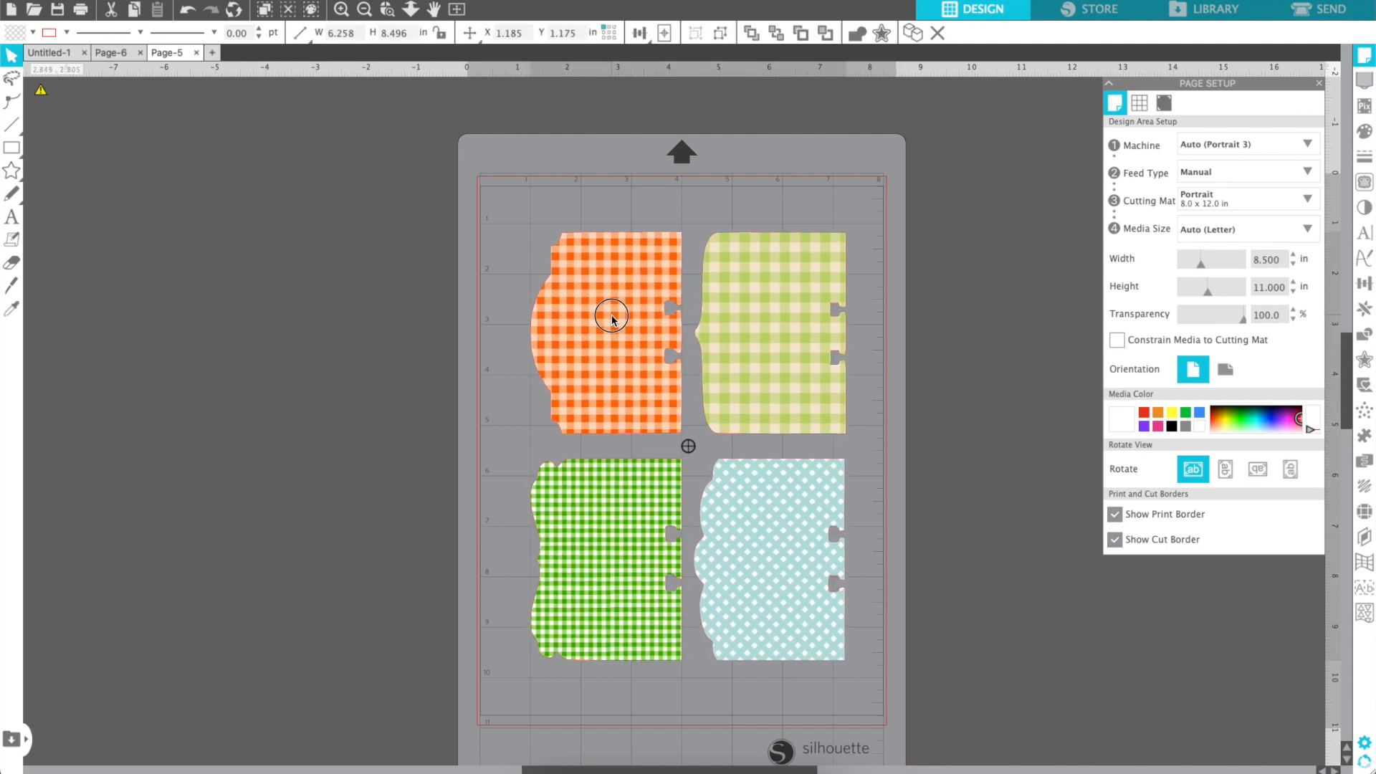
pyautogui.click(499, 674)
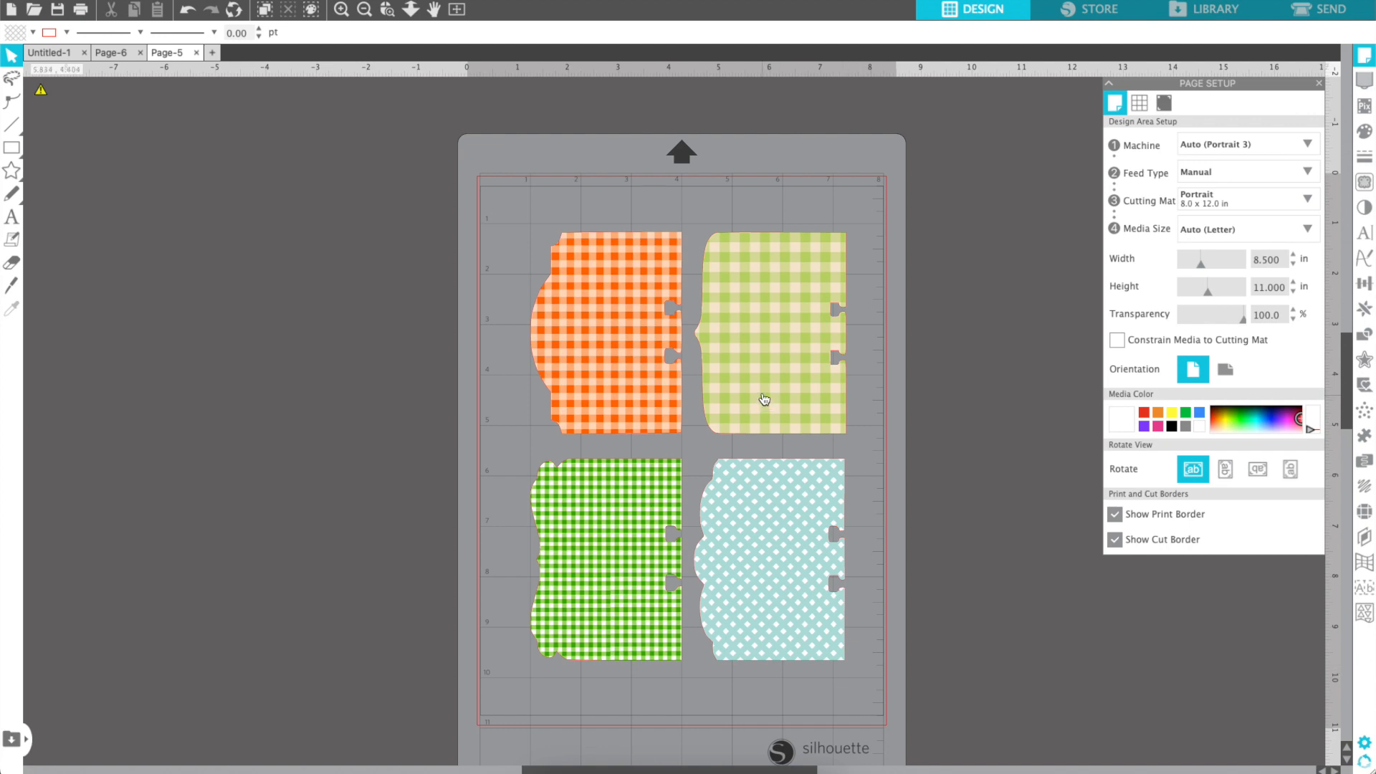
# Turn on the registration marks and restore their default settings
pyautogui.click(1165, 104)
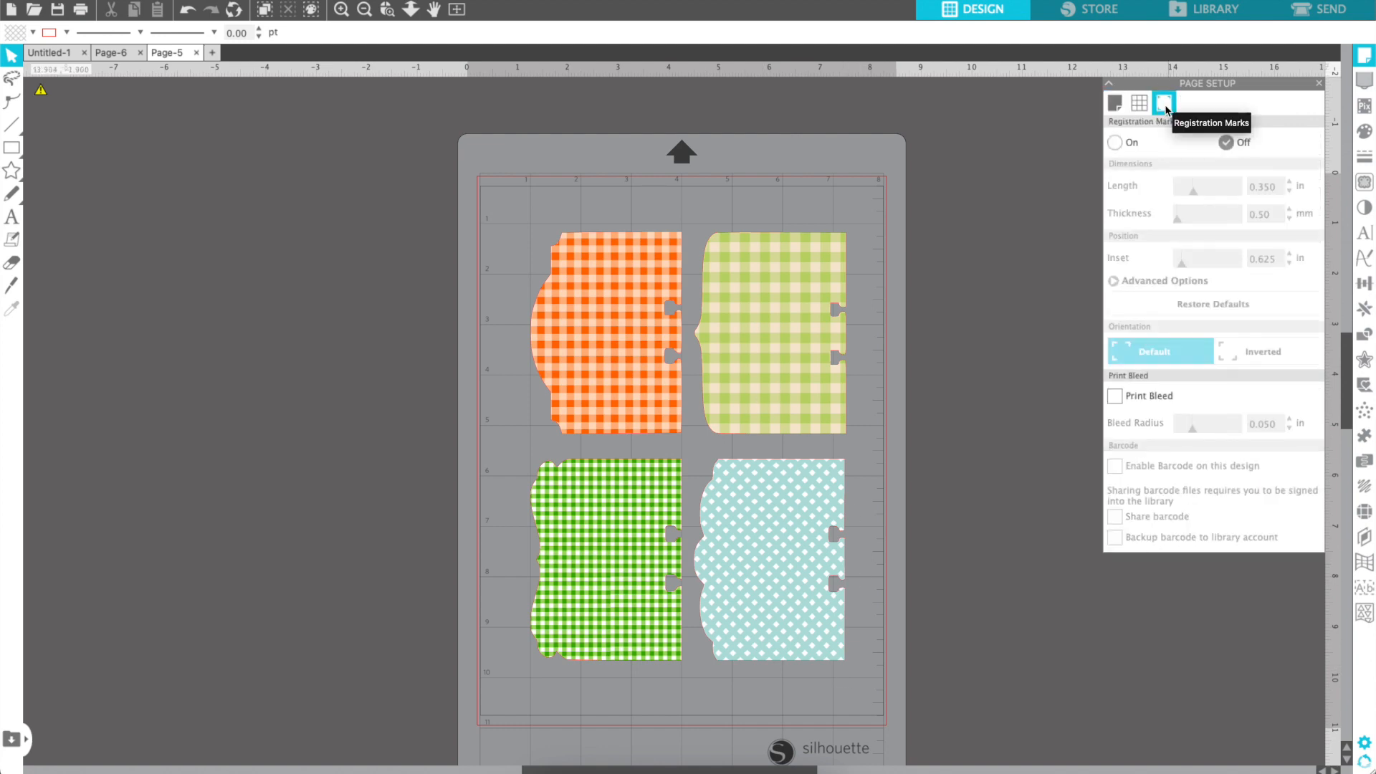
pyautogui.click(1115, 143)
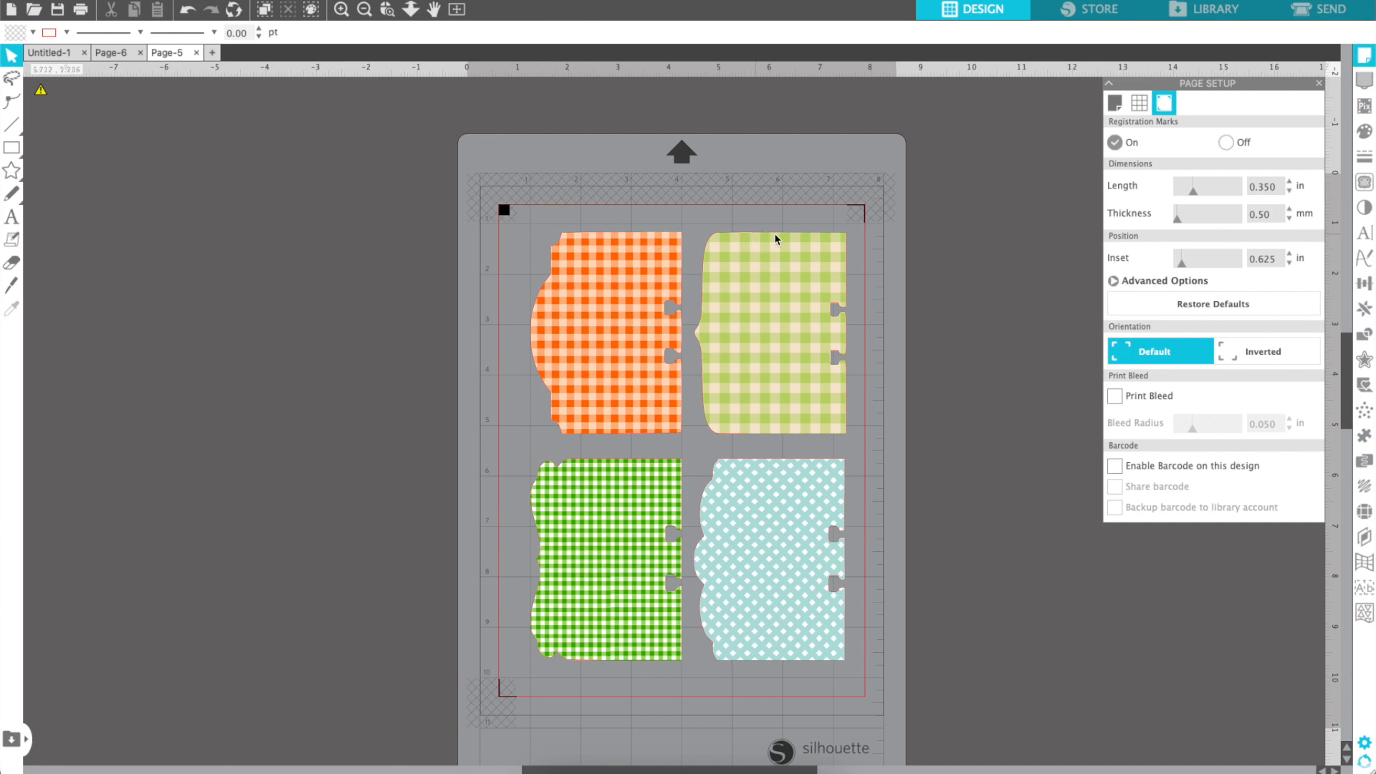
pyautogui.click(1221, 308)
# Move the card group inside the registration marks, clear of the hatched corners, to about X 1.49 in, Y 1.57 in
pyautogui.moveTo(803, 271)
pyautogui.mouseDown()
pyautogui.moveTo(793, 292)
pyautogui.moveTo(810, 297)
pyautogui.mouseUp()
pyautogui.click(696, 516)
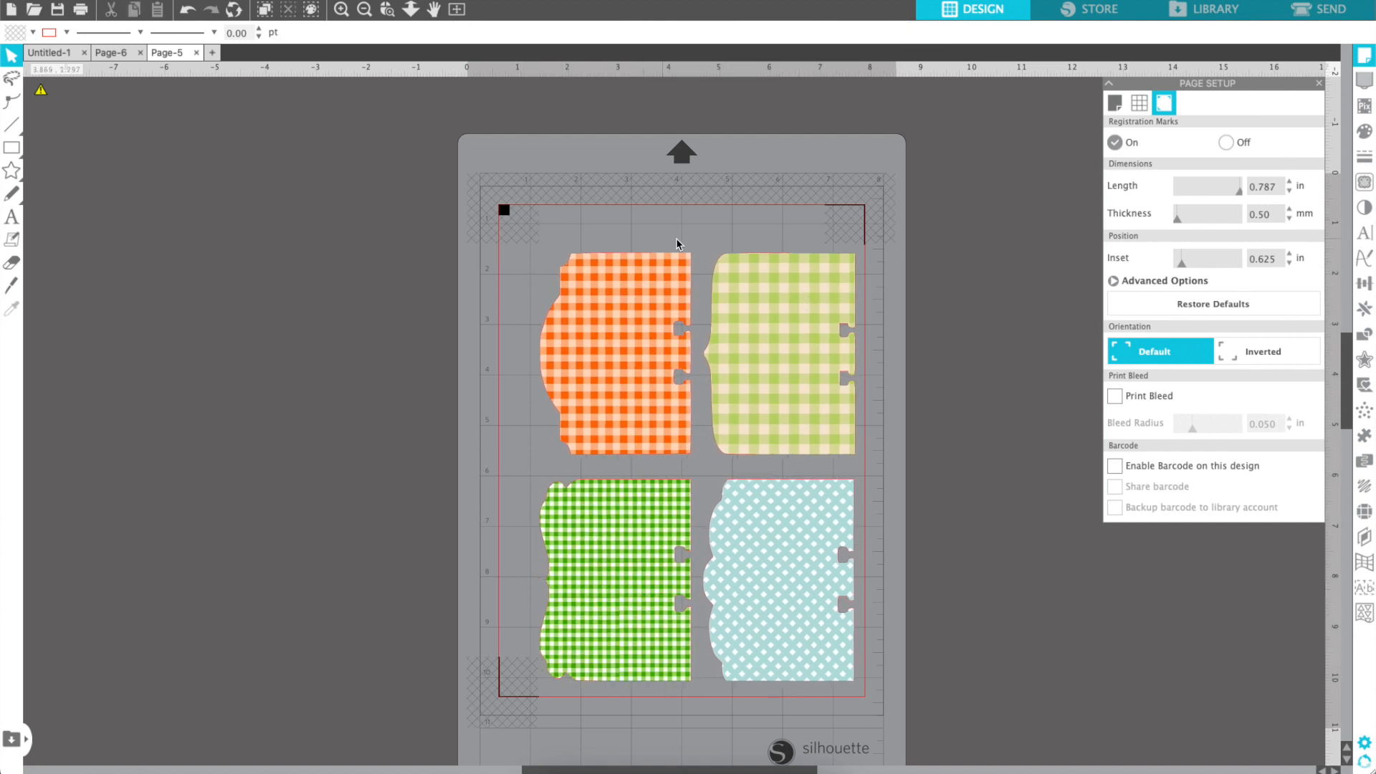
pyautogui.click(731, 351)
pyautogui.moveTo(731, 351); pyautogui.dragTo(733, 348)
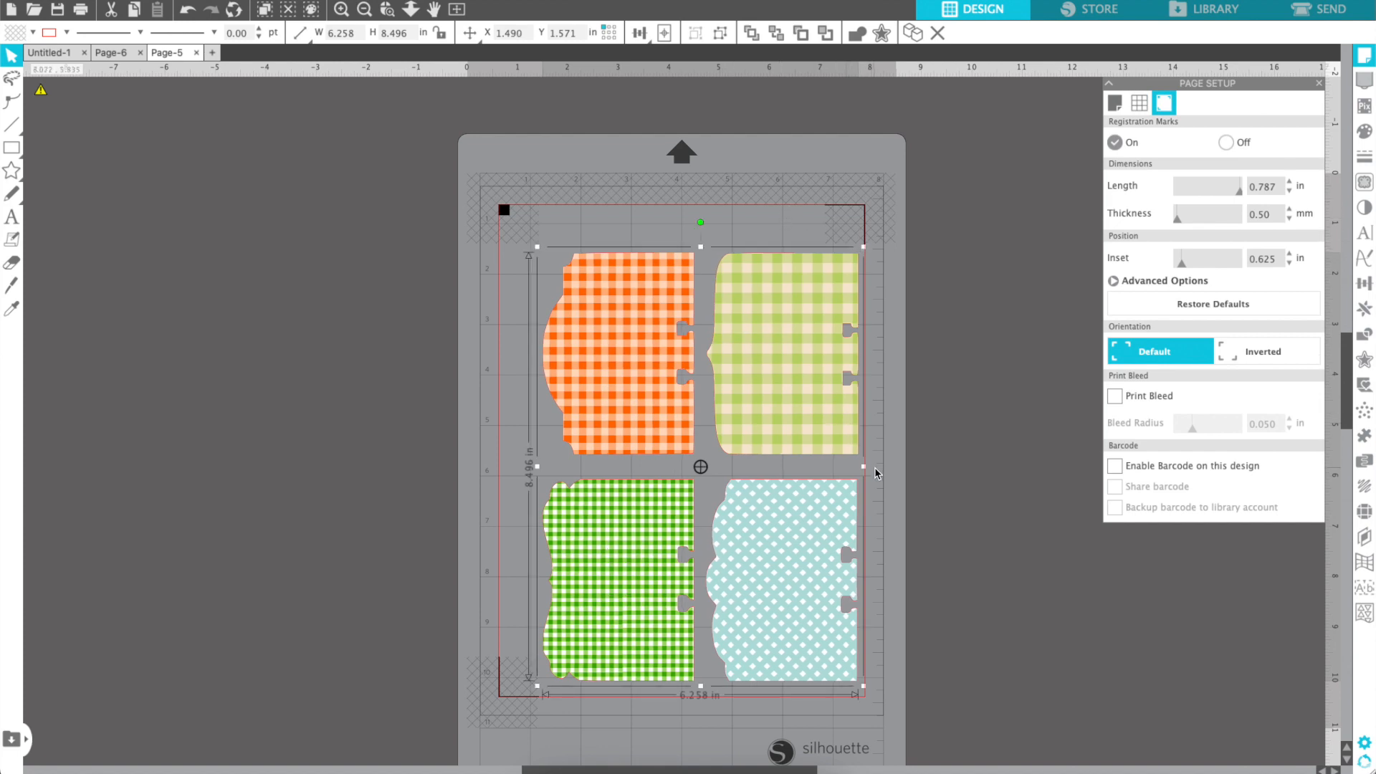
pyautogui.click(963, 547)
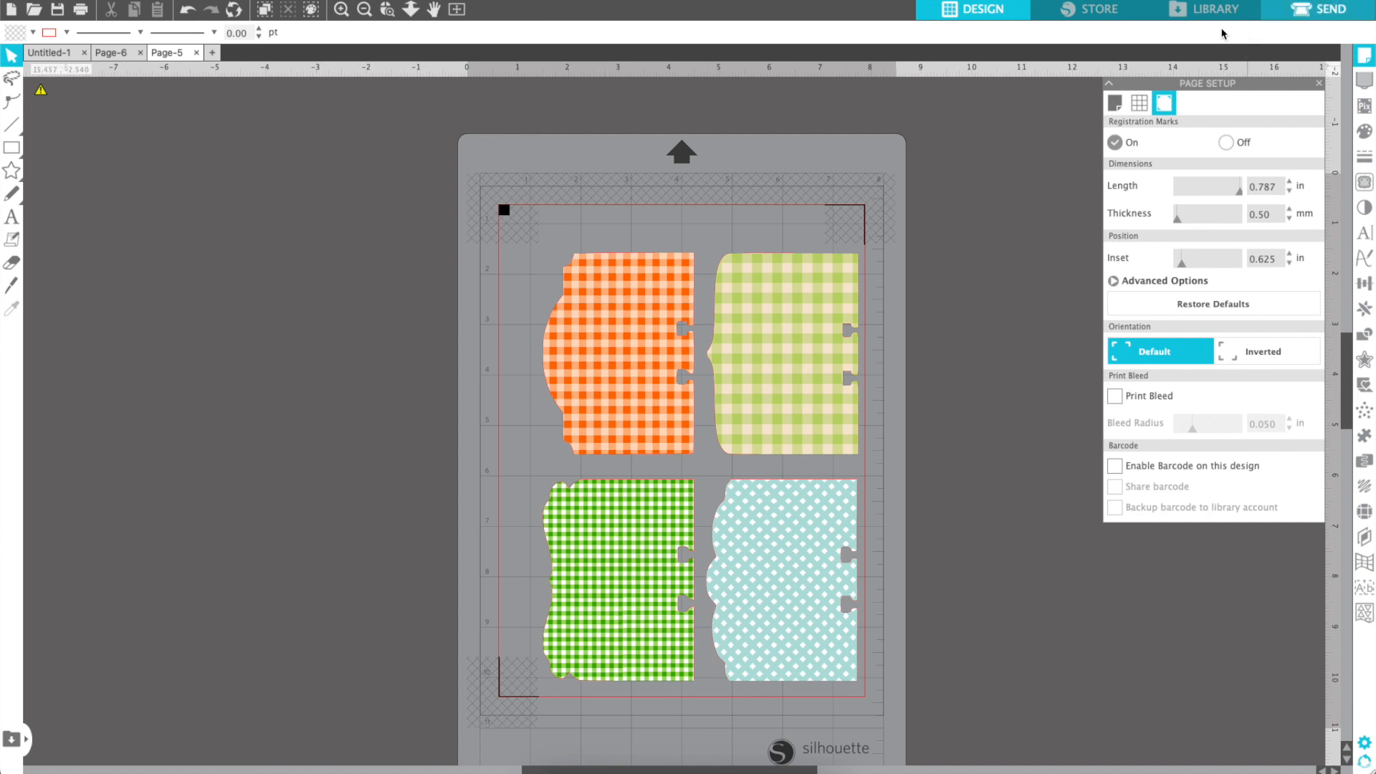
# Change the red lines' send material to Sticker Paper, Clear, set the passes to 1 and raise the cutting force
pyautogui.click(1316, 20)
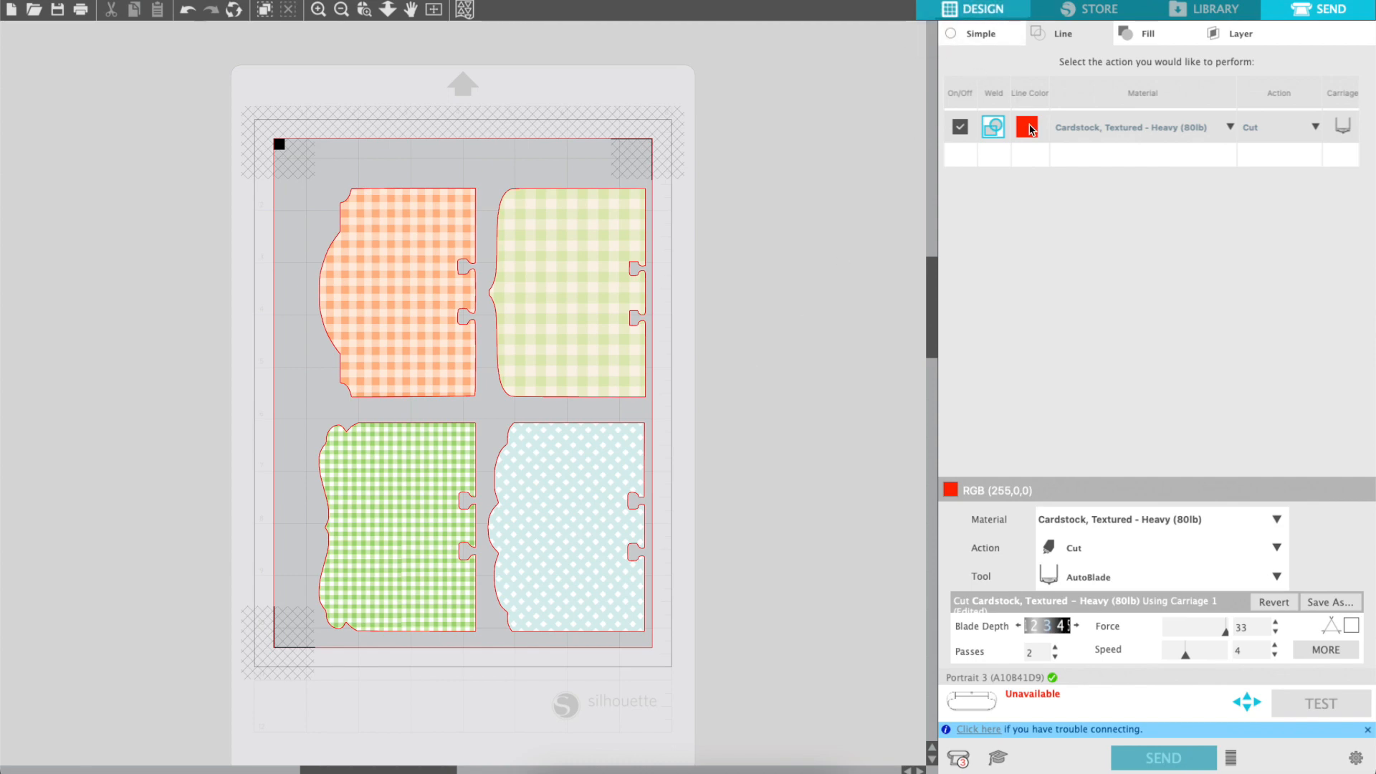
pyautogui.click(1078, 128)
pyautogui.click(1225, 242)
pyautogui.moveTo(1225, 243); pyautogui.dragTo(1127, 371)
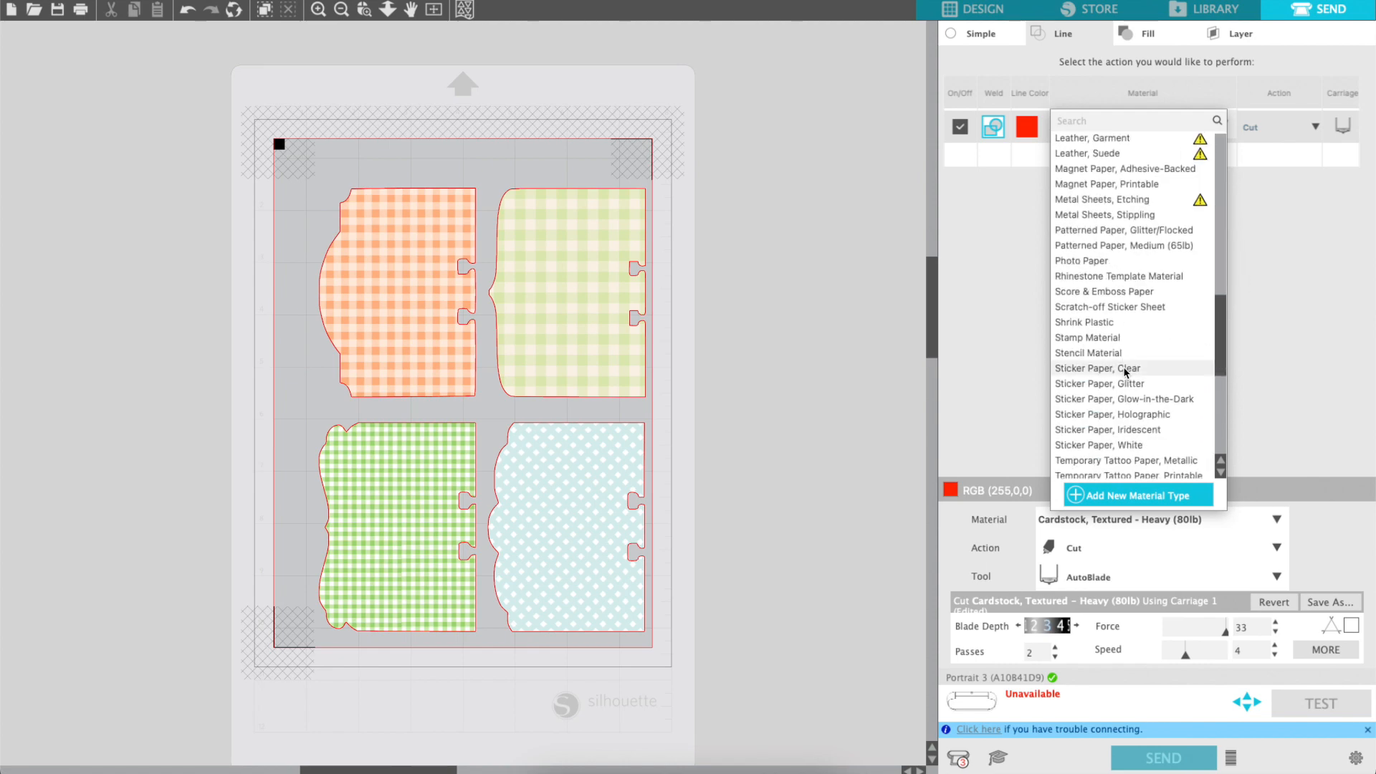
pyautogui.click(1127, 370)
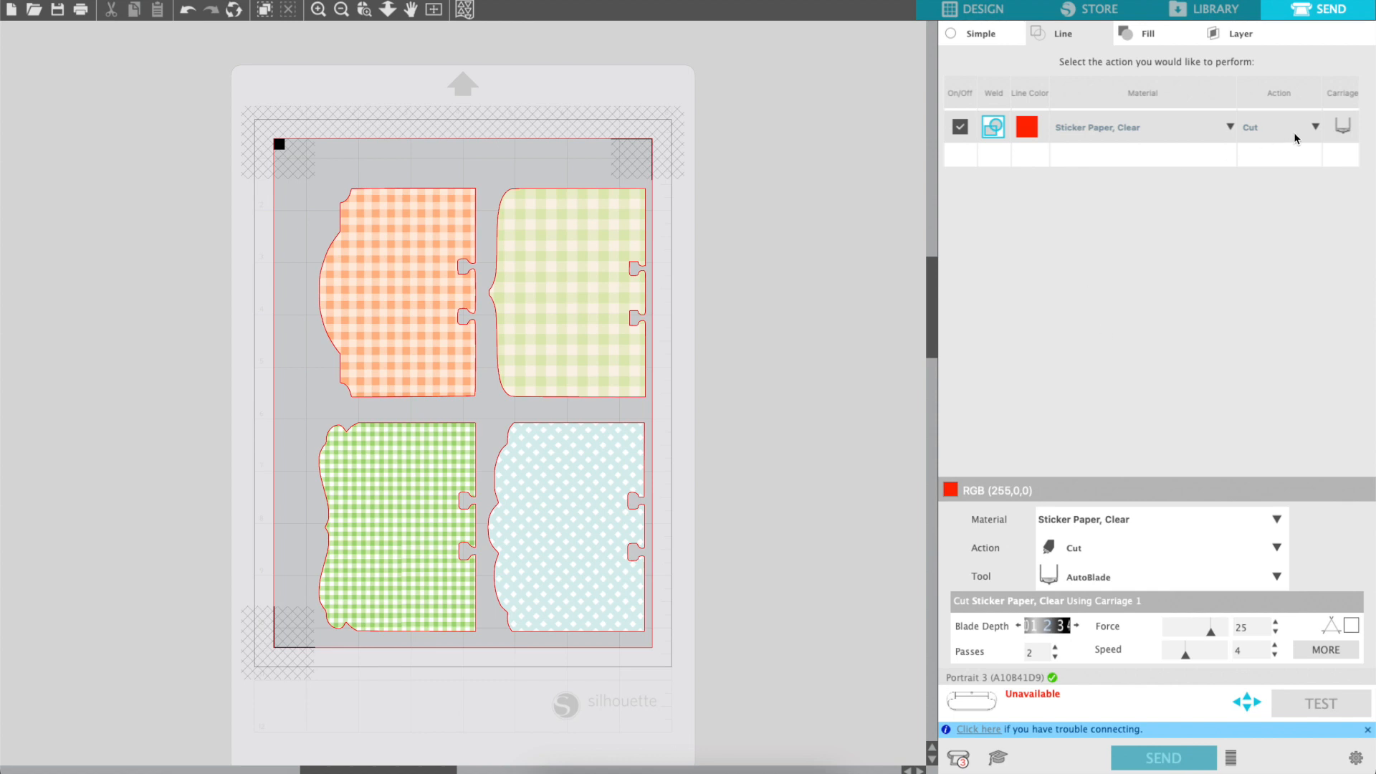
pyautogui.click(1055, 658)
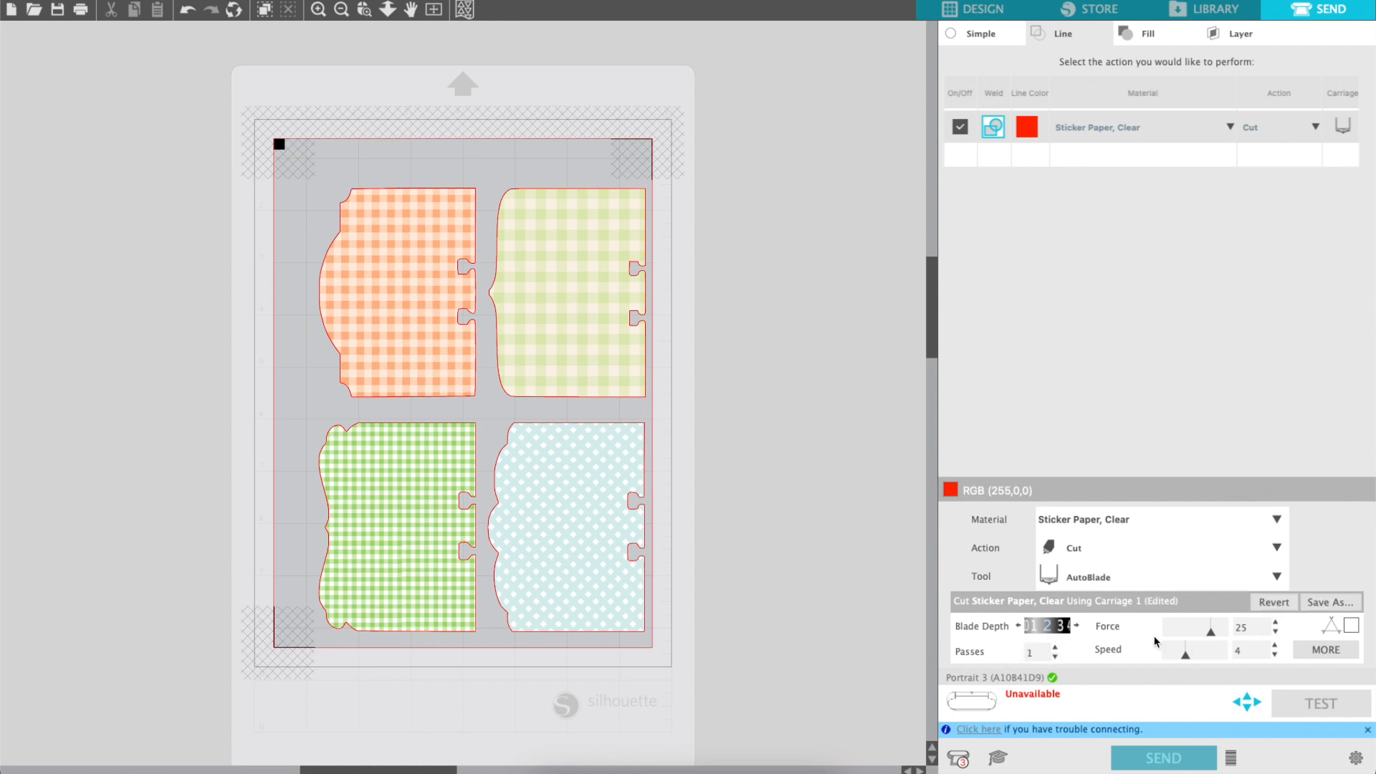
pyautogui.click(1275, 623)
# Return to the design and close the Page-5 document without saving its changes
pyautogui.click(966, 14)
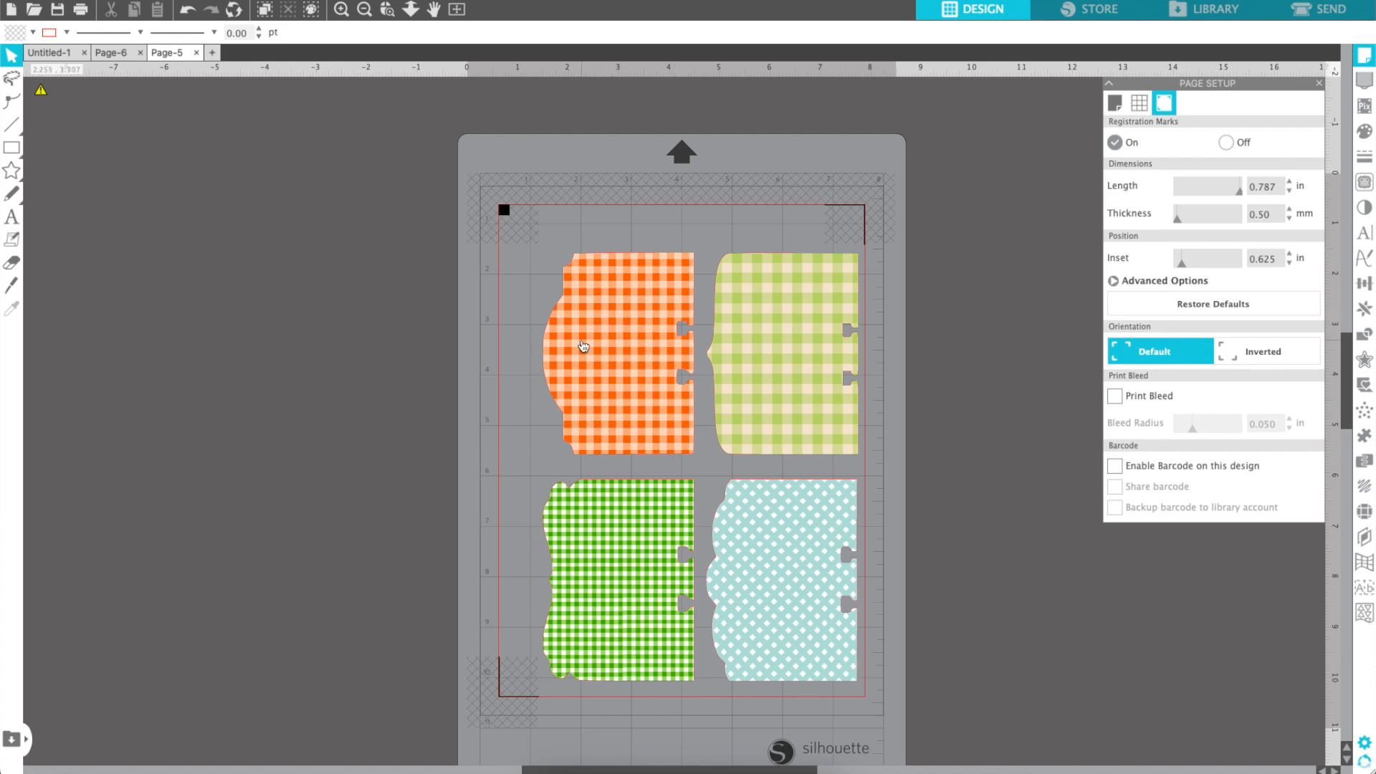
pyautogui.click(197, 52)
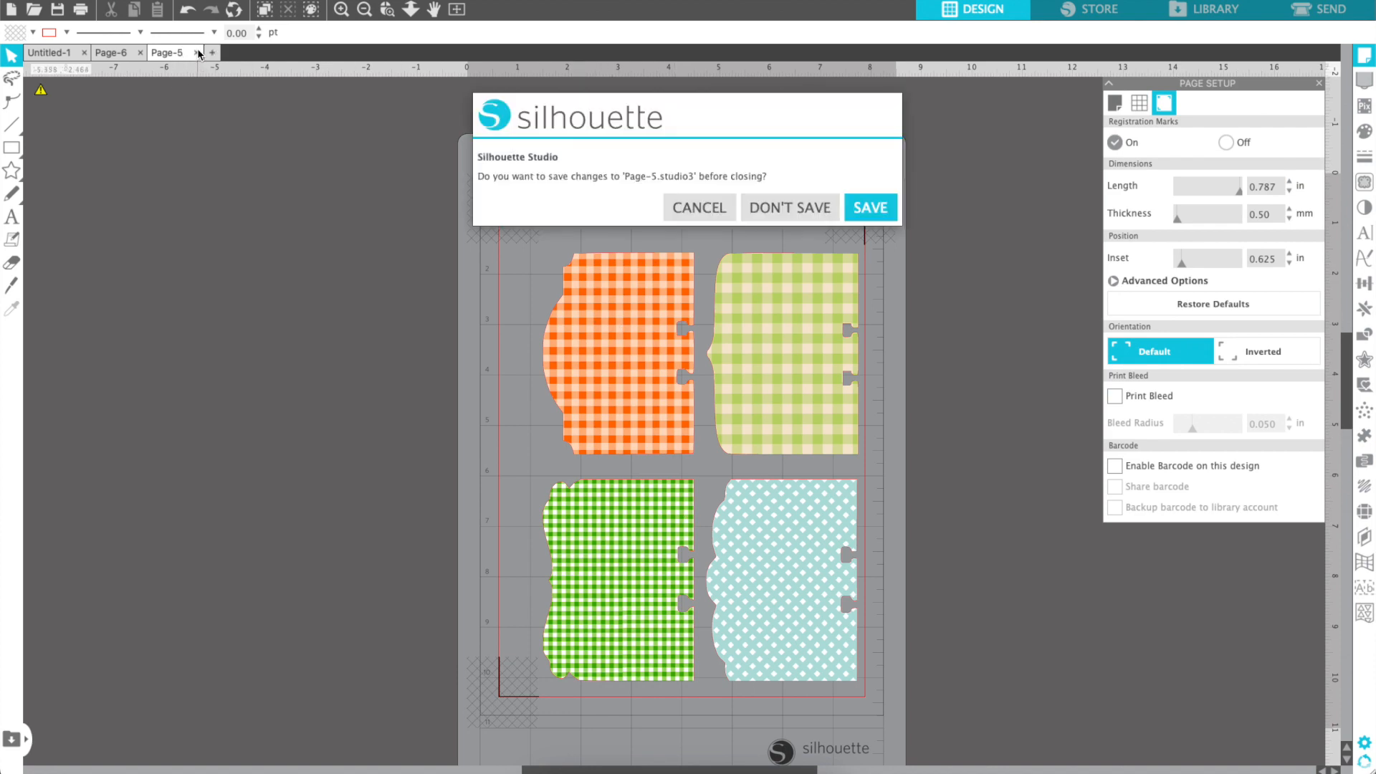
pyautogui.click(784, 208)
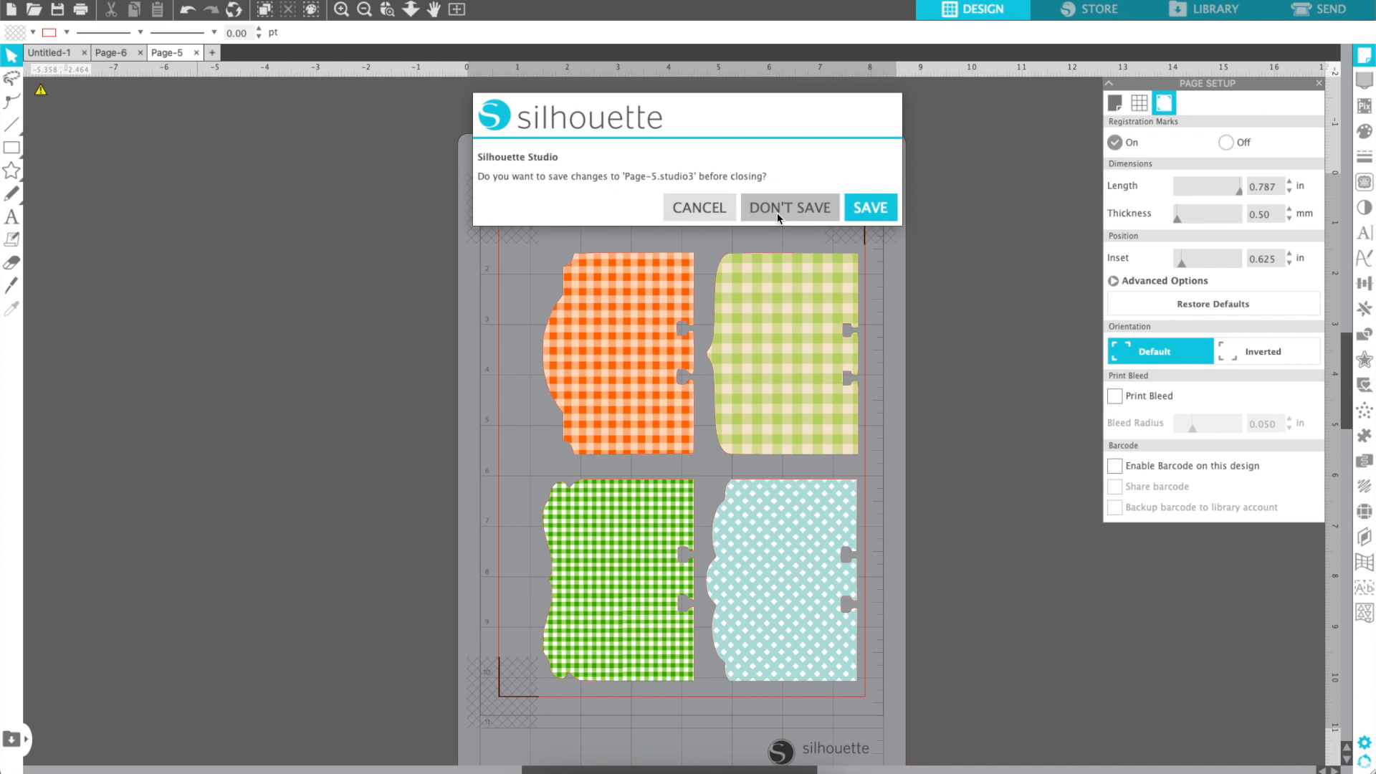
pyautogui.click(553, 190)
pyautogui.moveTo(563, 213); pyautogui.dragTo(661, 330)
pyautogui.click(691, 212)
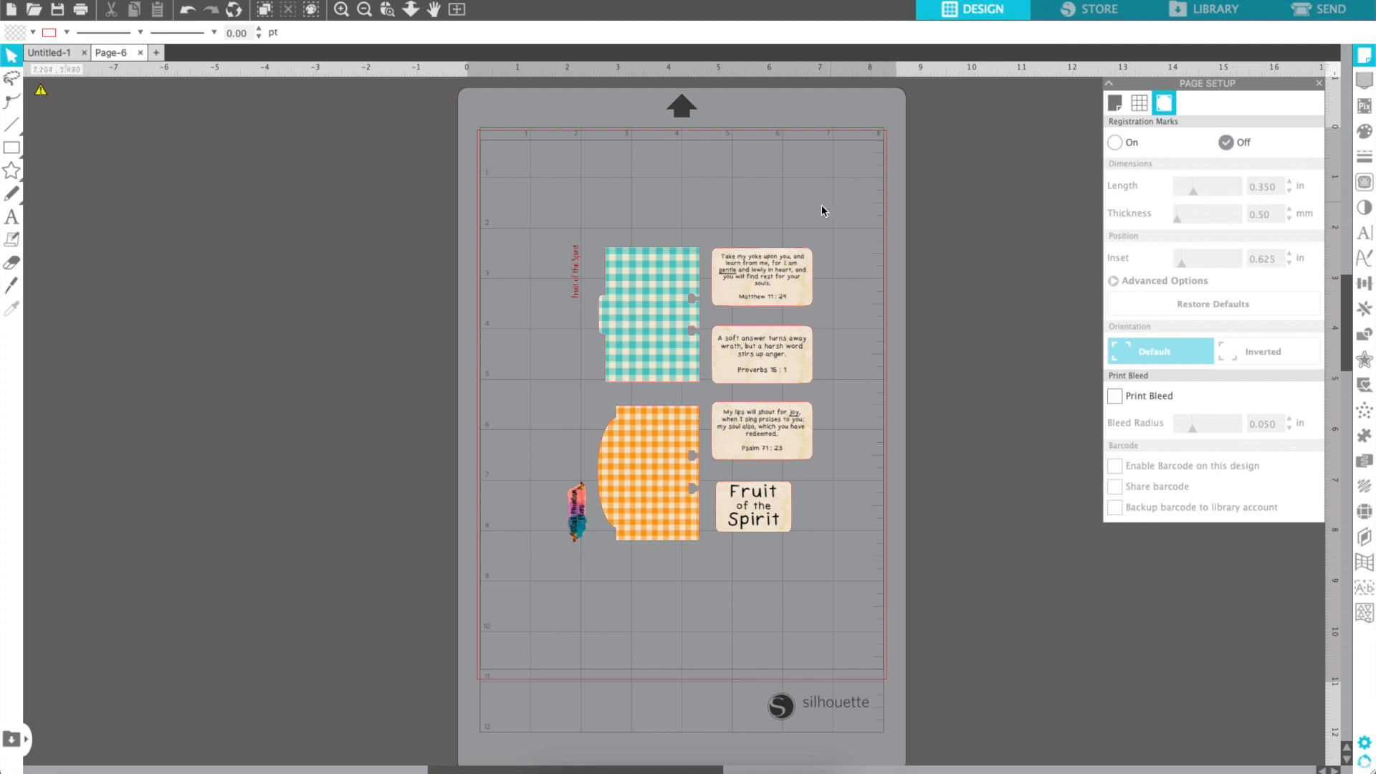
# Turn on the registration marks, restore their default settings, and set the feed type to Manual
pyautogui.click(1114, 143)
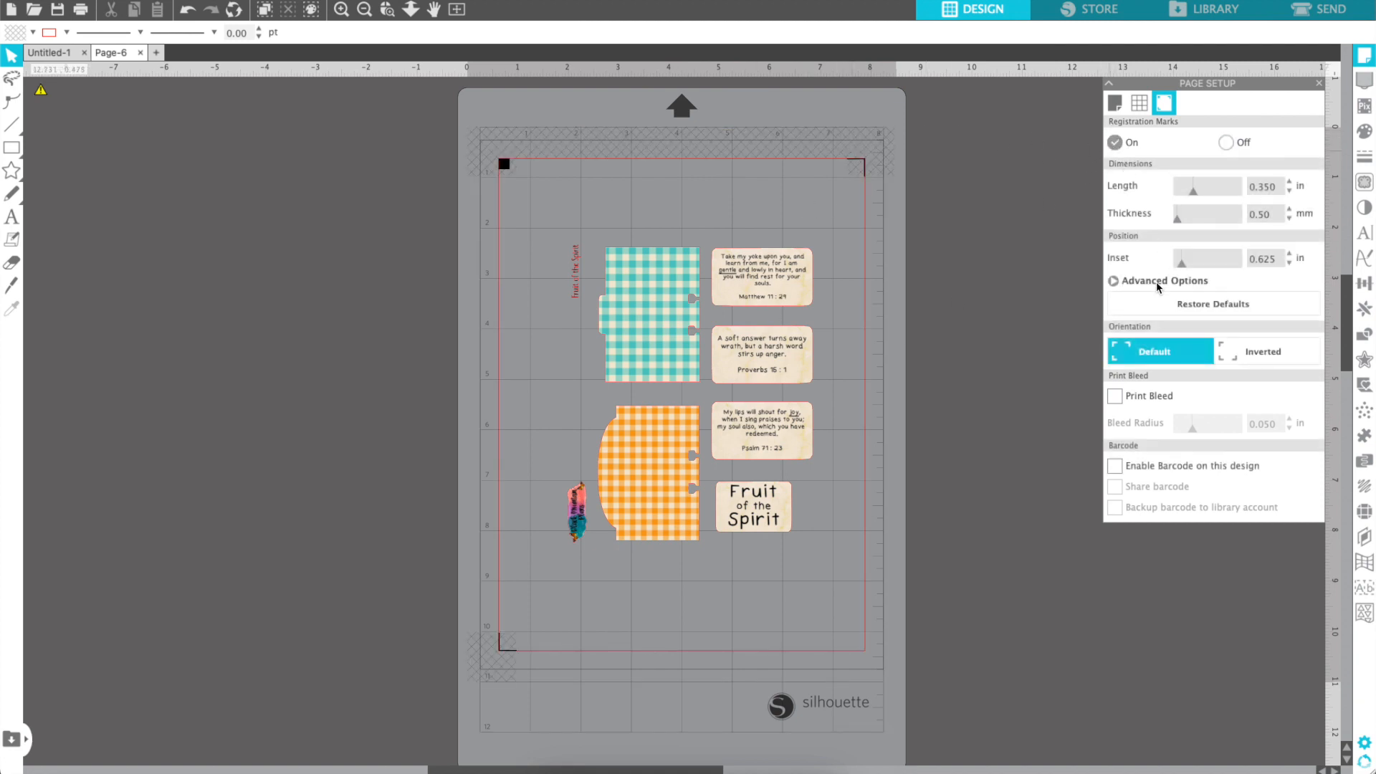
pyautogui.click(1163, 305)
pyautogui.click(1114, 104)
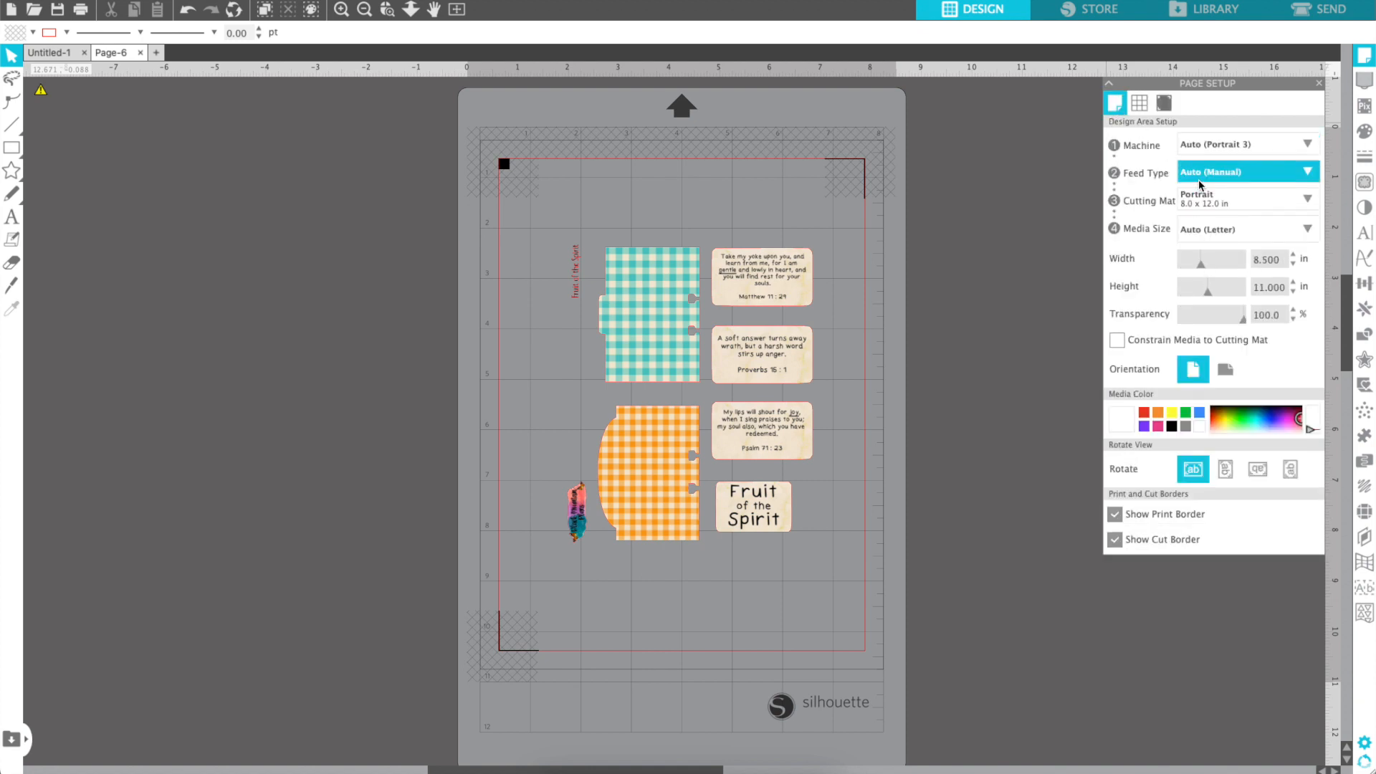
pyautogui.click(1200, 184)
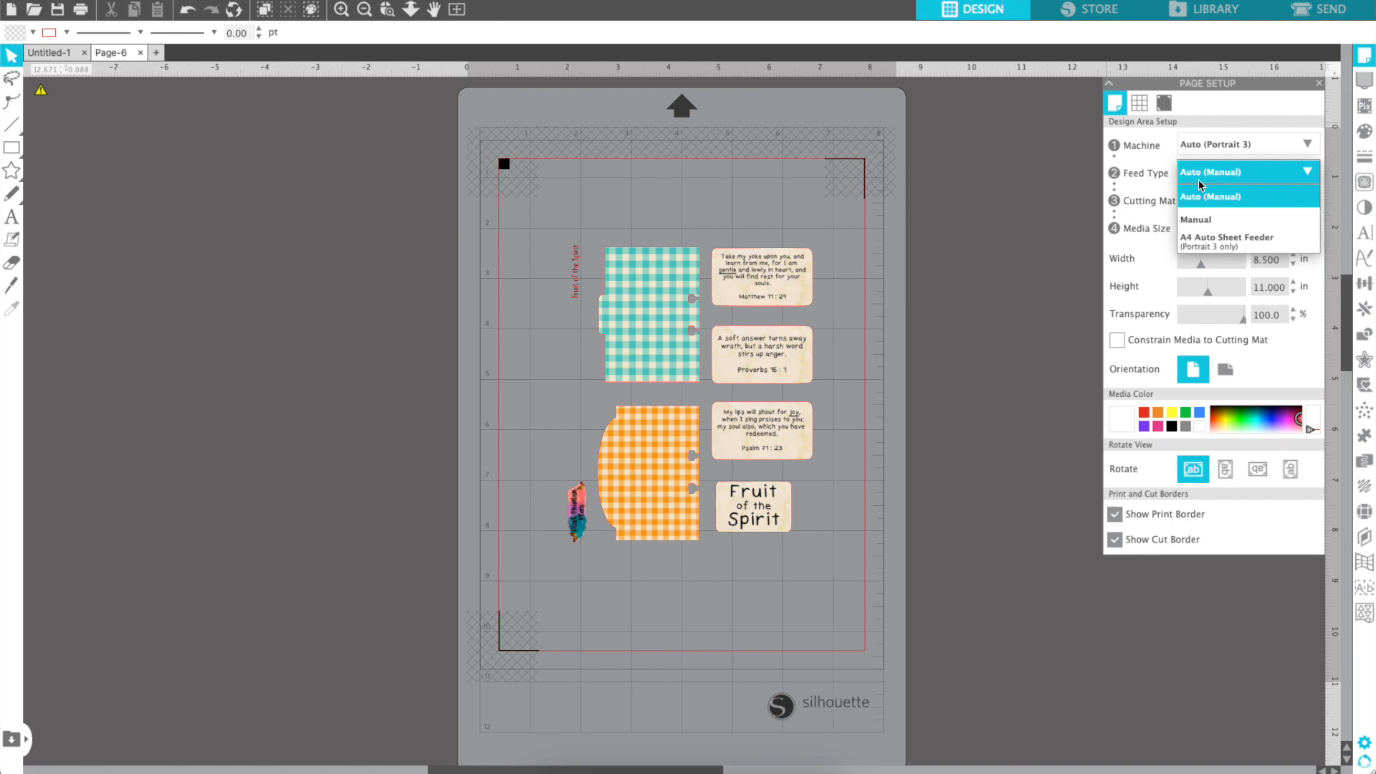
pyautogui.click(1206, 221)
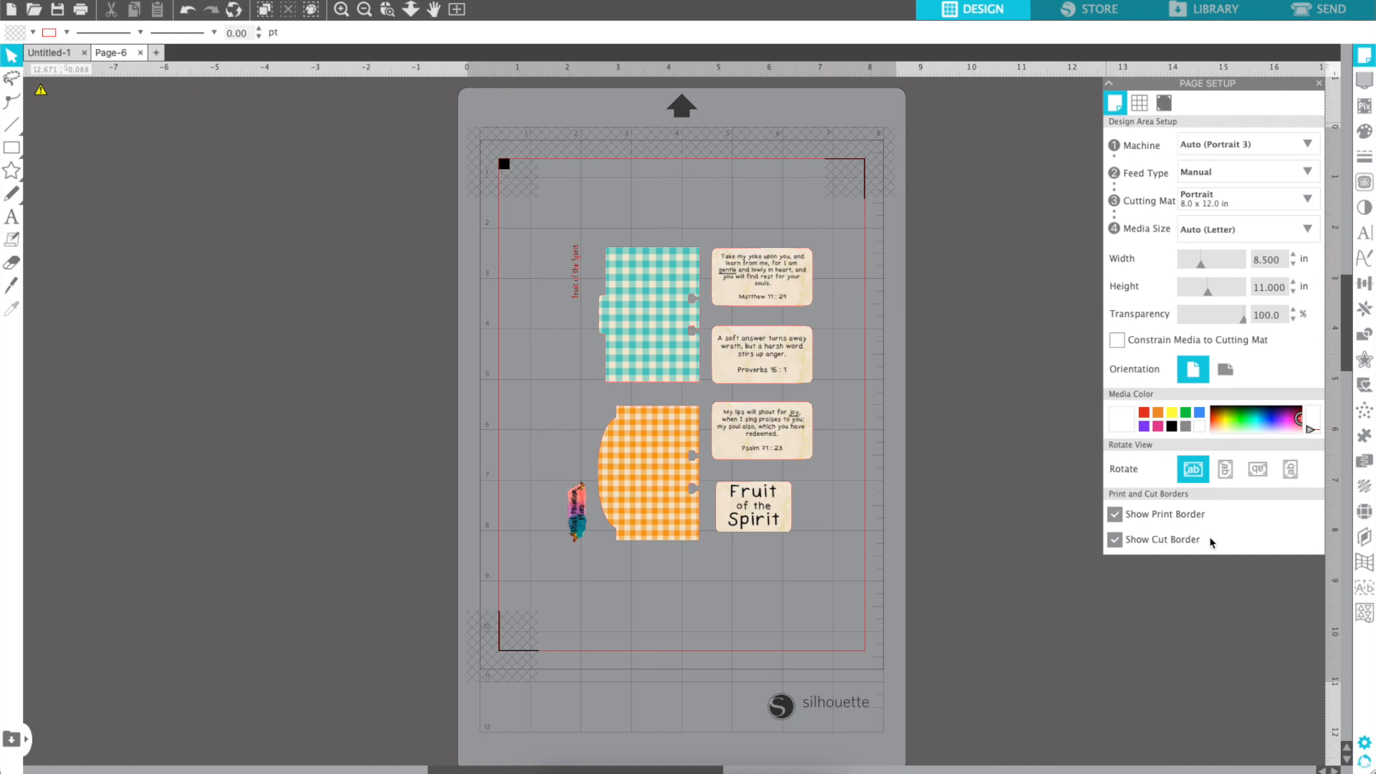
# Release the traced page's compound path and delete the vertical "Fruit of the Spirit" text and the colourful logo beside the cards
pyautogui.click(642, 332)
pyautogui.rightClick(639, 332)
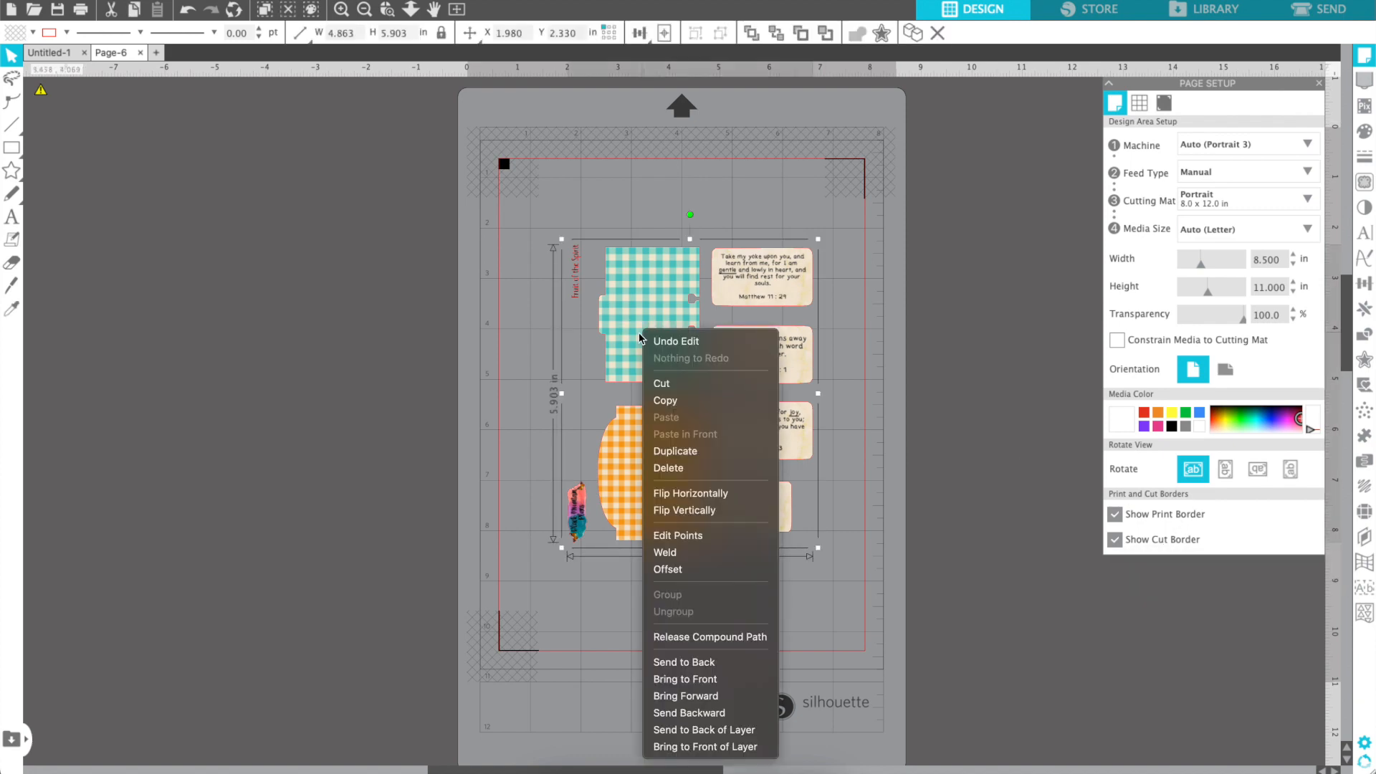
pyautogui.click(702, 638)
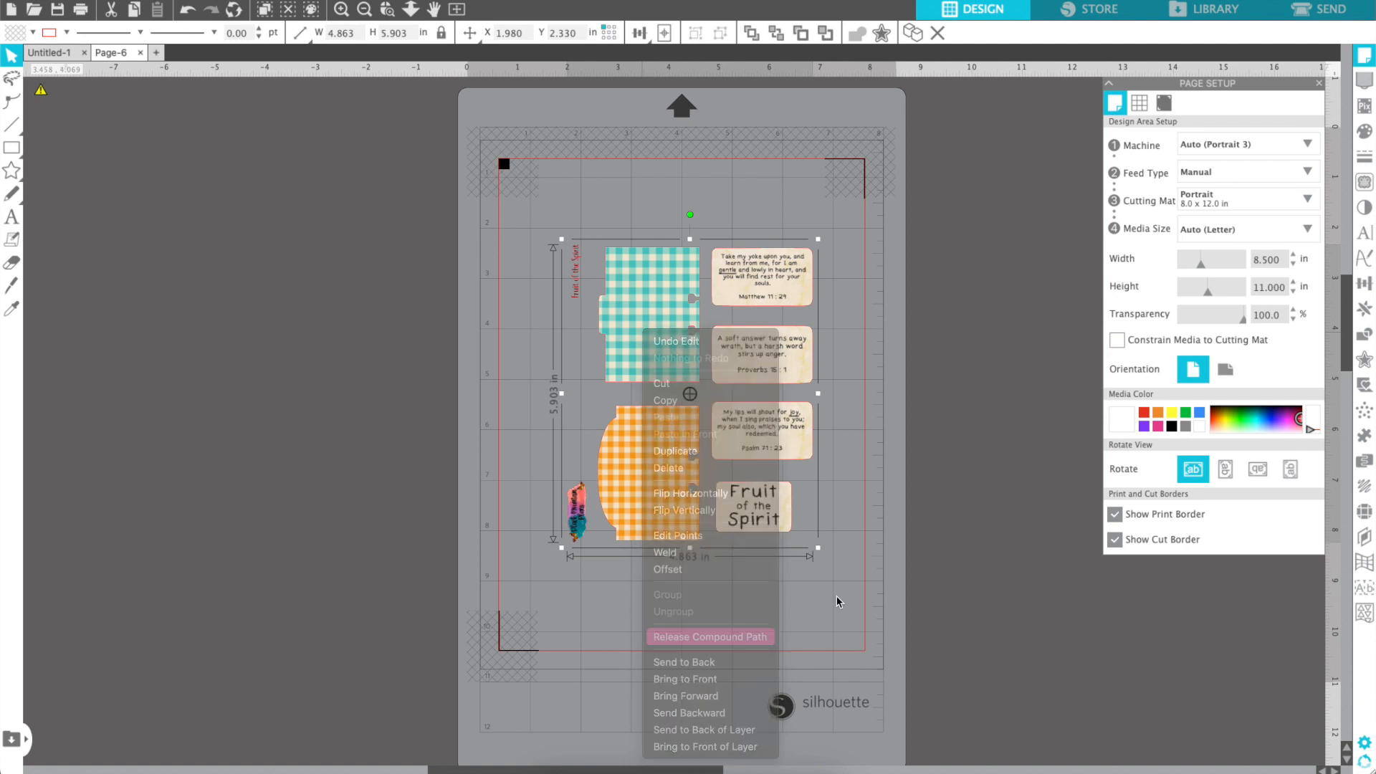
pyautogui.click(944, 549)
pyautogui.click(578, 529)
pyautogui.click(580, 531)
pyautogui.press('Delete')
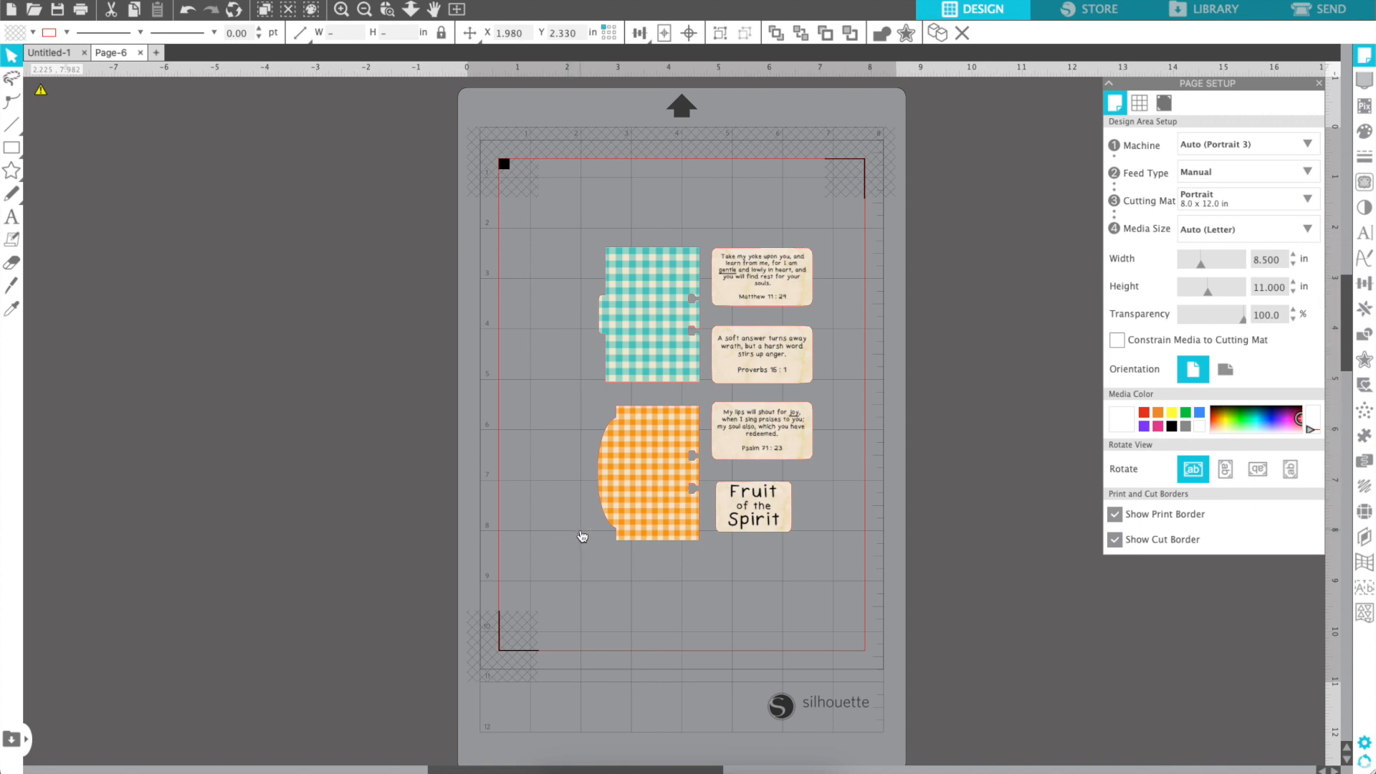
pyautogui.click(647, 316)
pyautogui.click(569, 228)
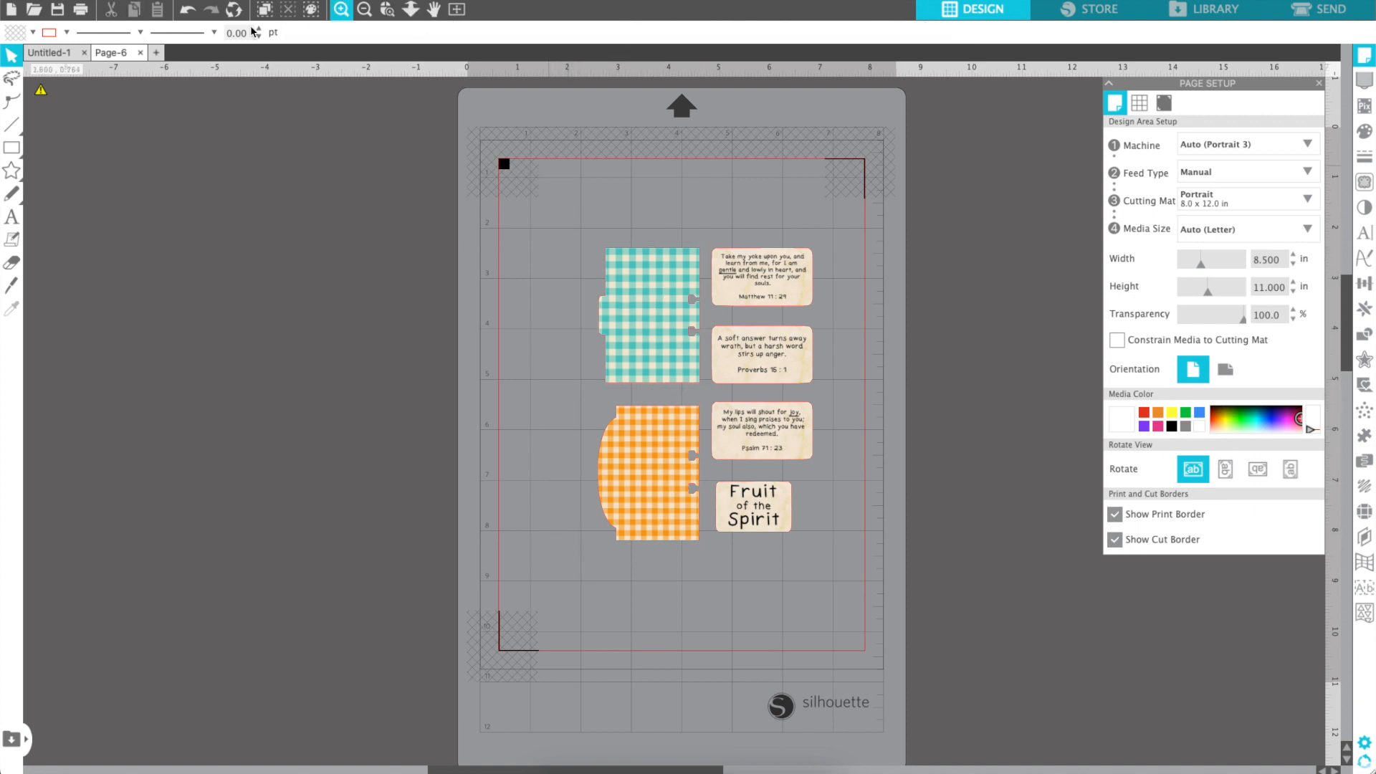
pyautogui.click(191, 11)
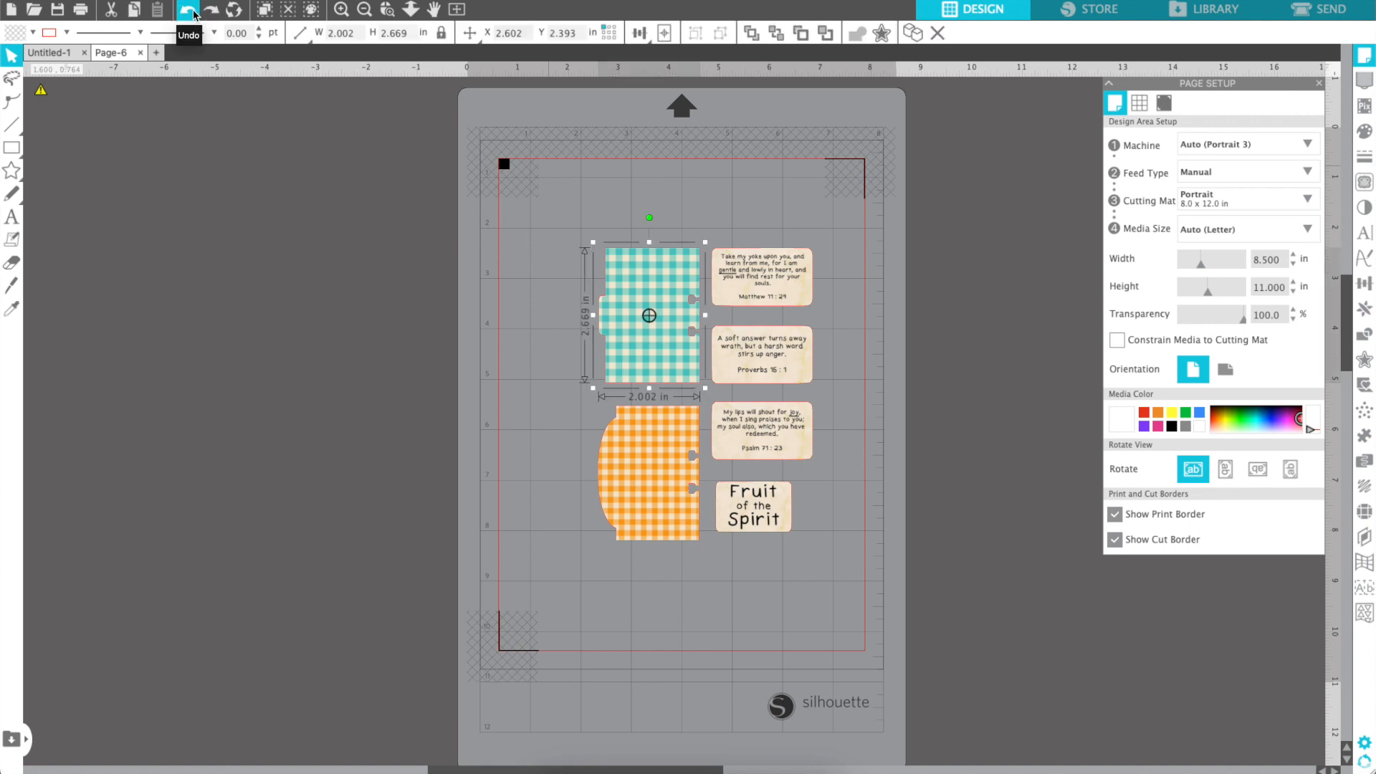
# Select the two gingham pieces and all the cream cards and group them
pyautogui.moveTo(577, 228); pyautogui.dragTo(854, 566)
pyautogui.rightClick(671, 320)
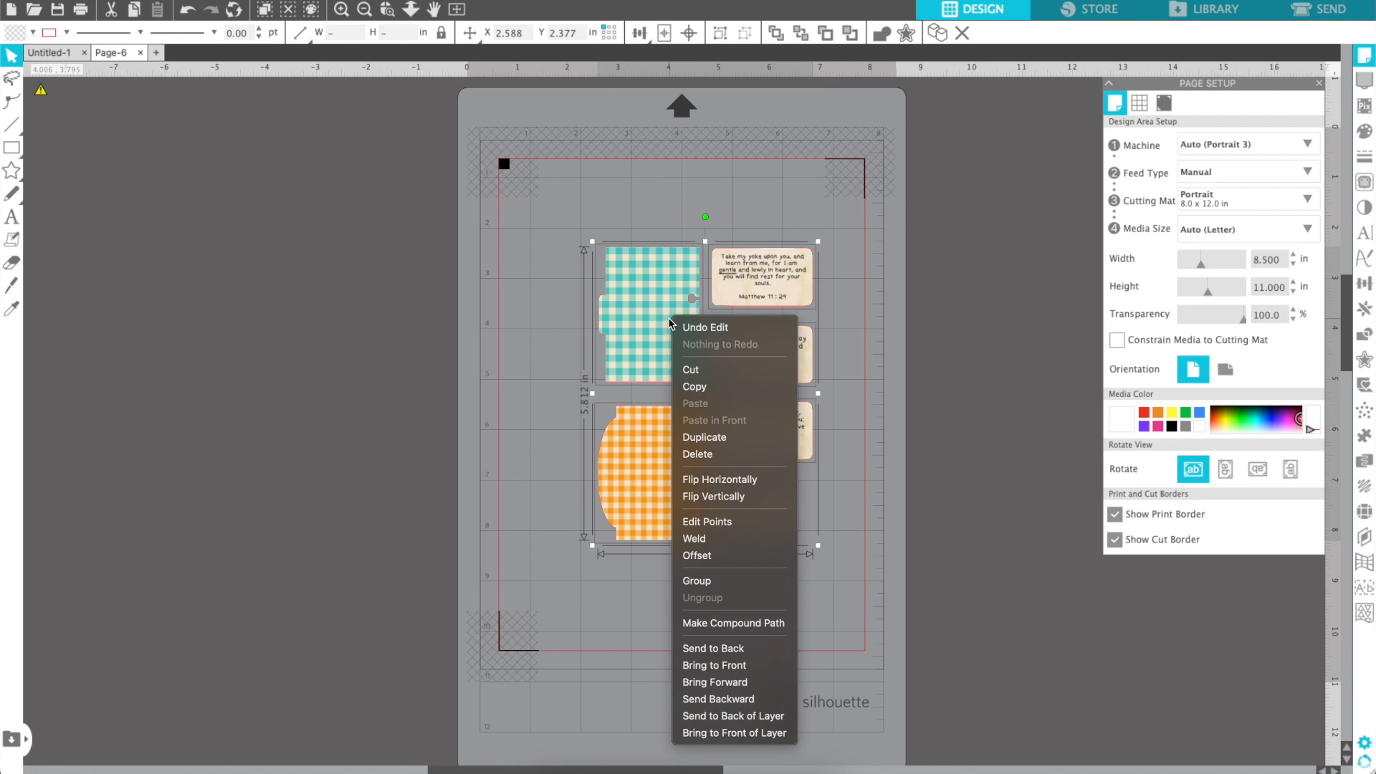
pyautogui.click(702, 582)
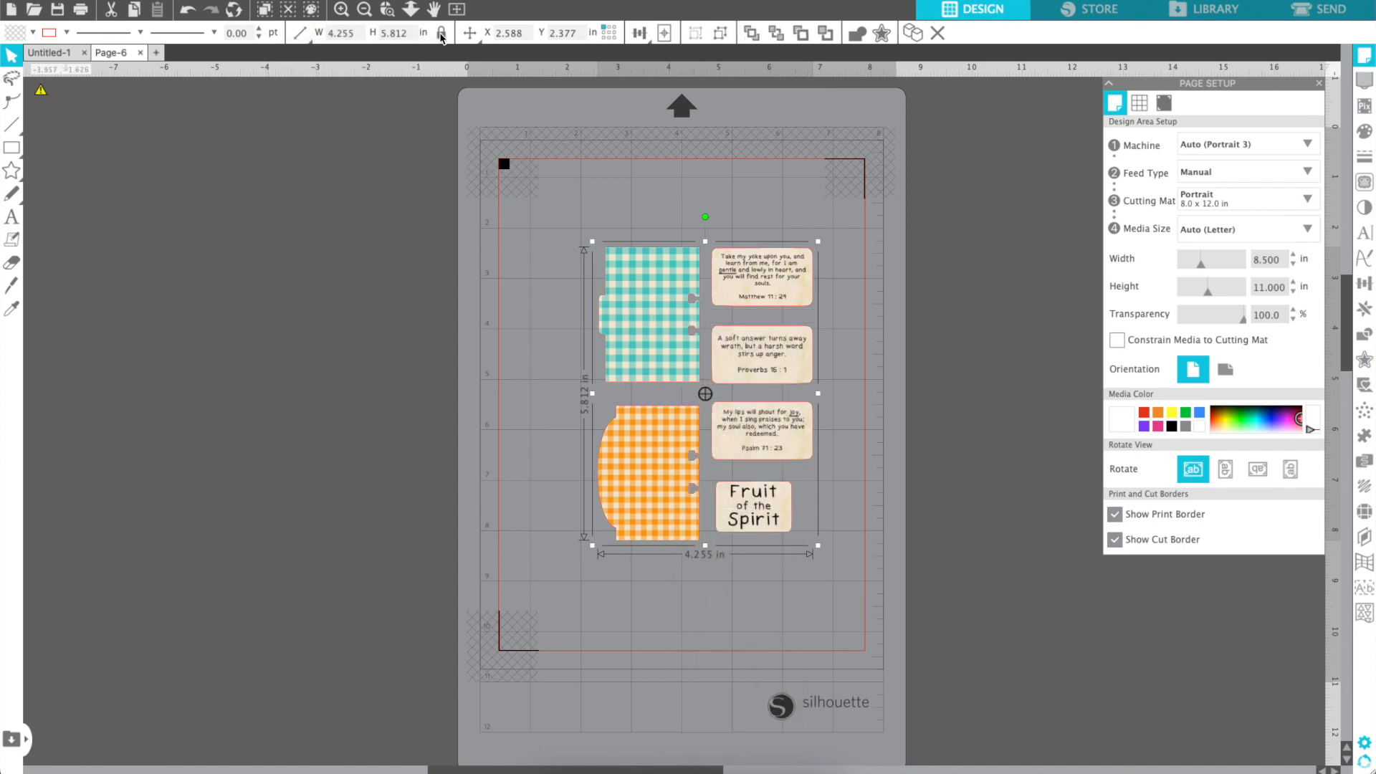
# Resize the group to 6.258 in wide by 8.496 in high and move it to about X 1.28 in, Y 1.55 in
pyautogui.click(362, 34)
pyautogui.write('6.258')
pyautogui.press('Tab')
pyautogui.write('8')
pyautogui.press('Return')
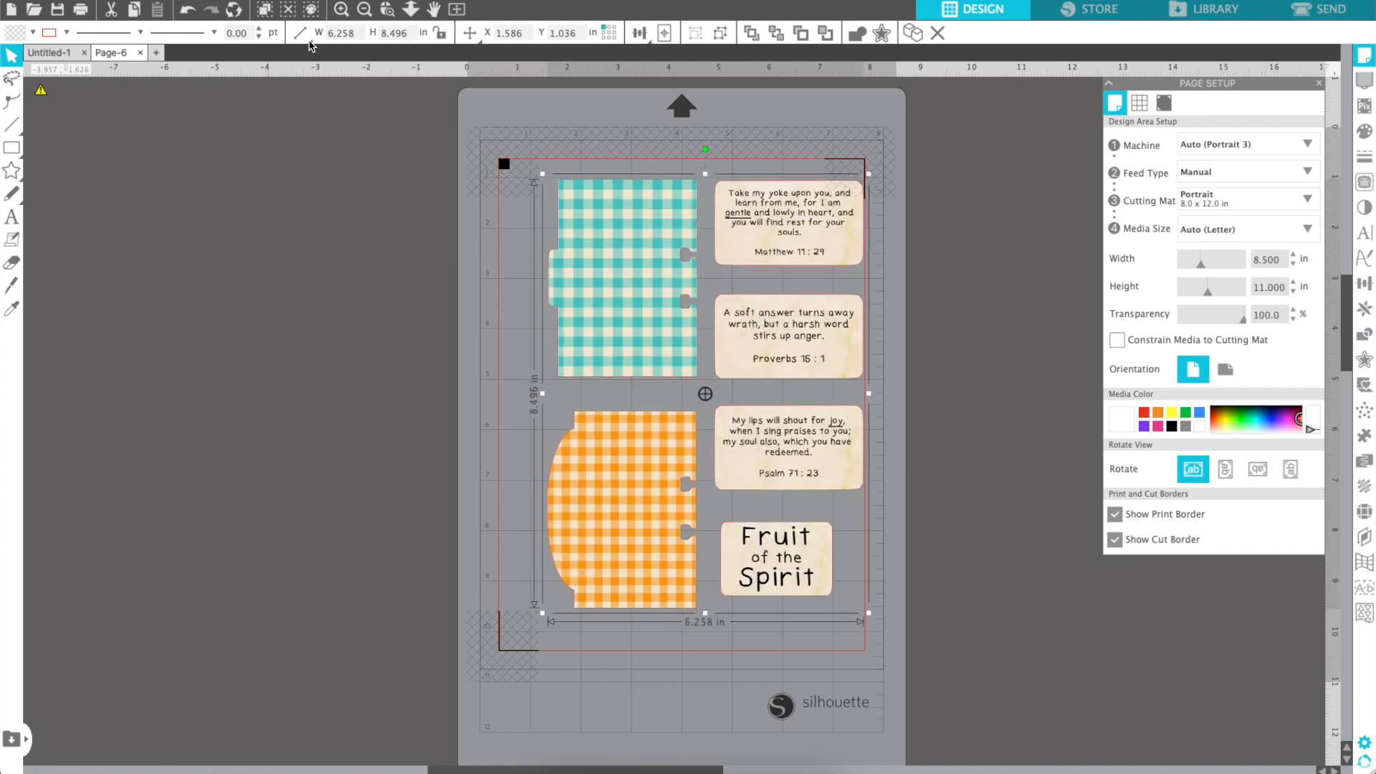
pyautogui.moveTo(639, 320); pyautogui.dragTo(623, 346)
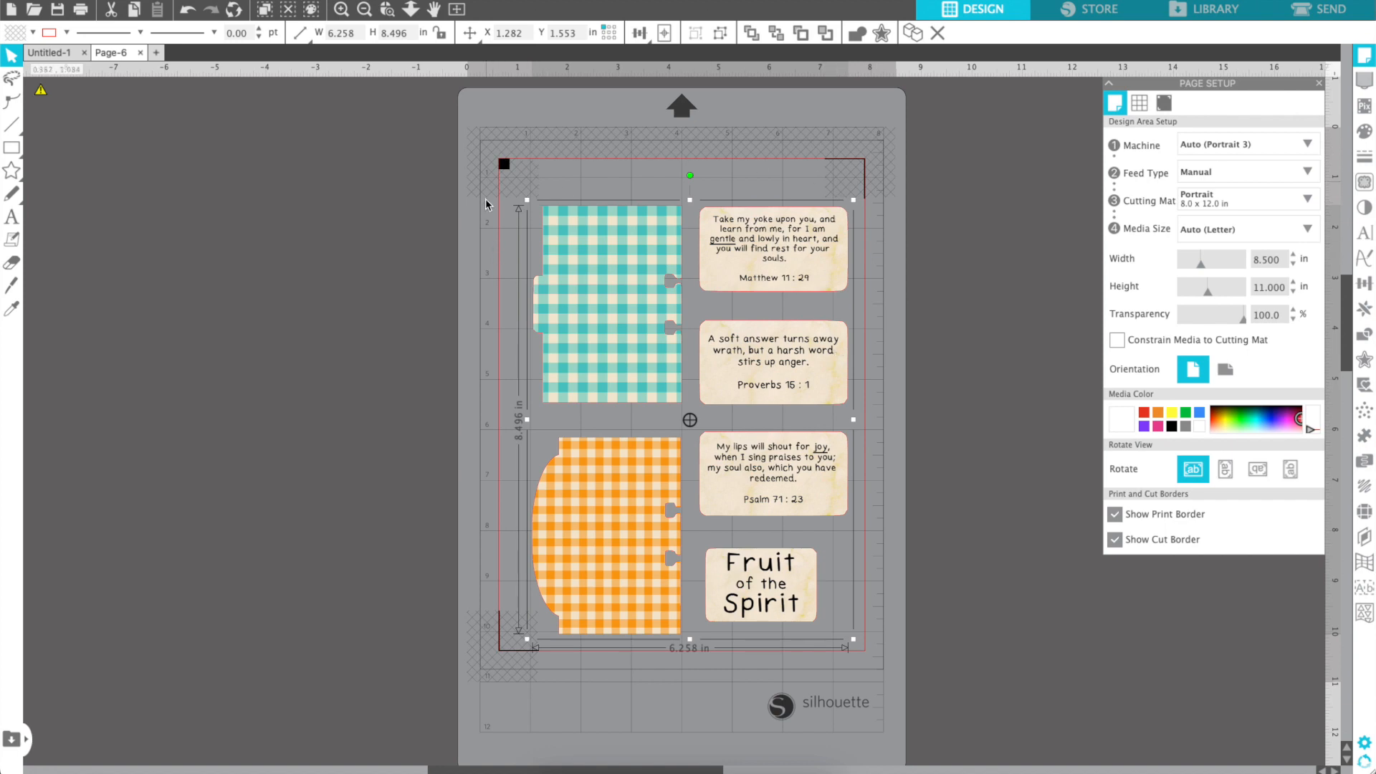
# Ungroup the resized pieces, select the teal gingham piece on its own, and group all the pieces again
pyautogui.rightClick(605, 342)
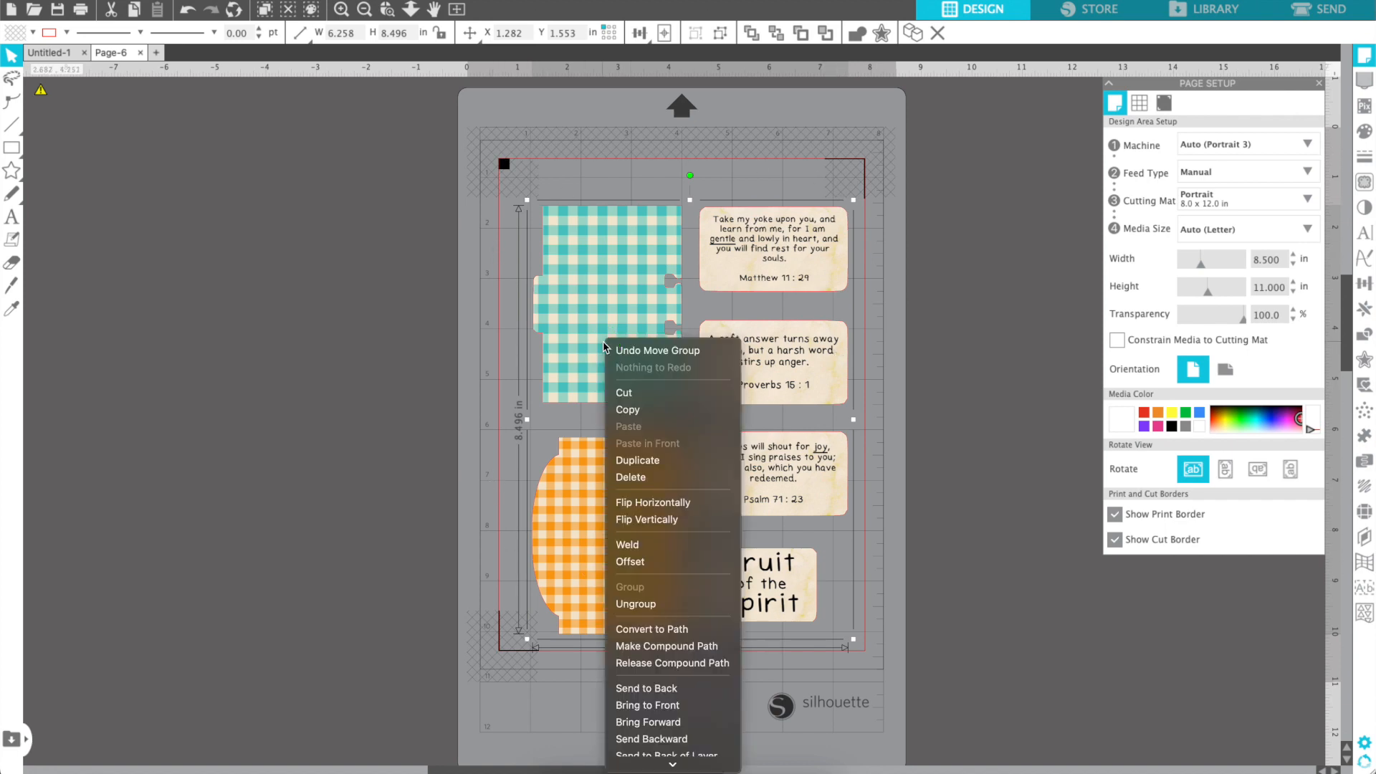
pyautogui.click(670, 604)
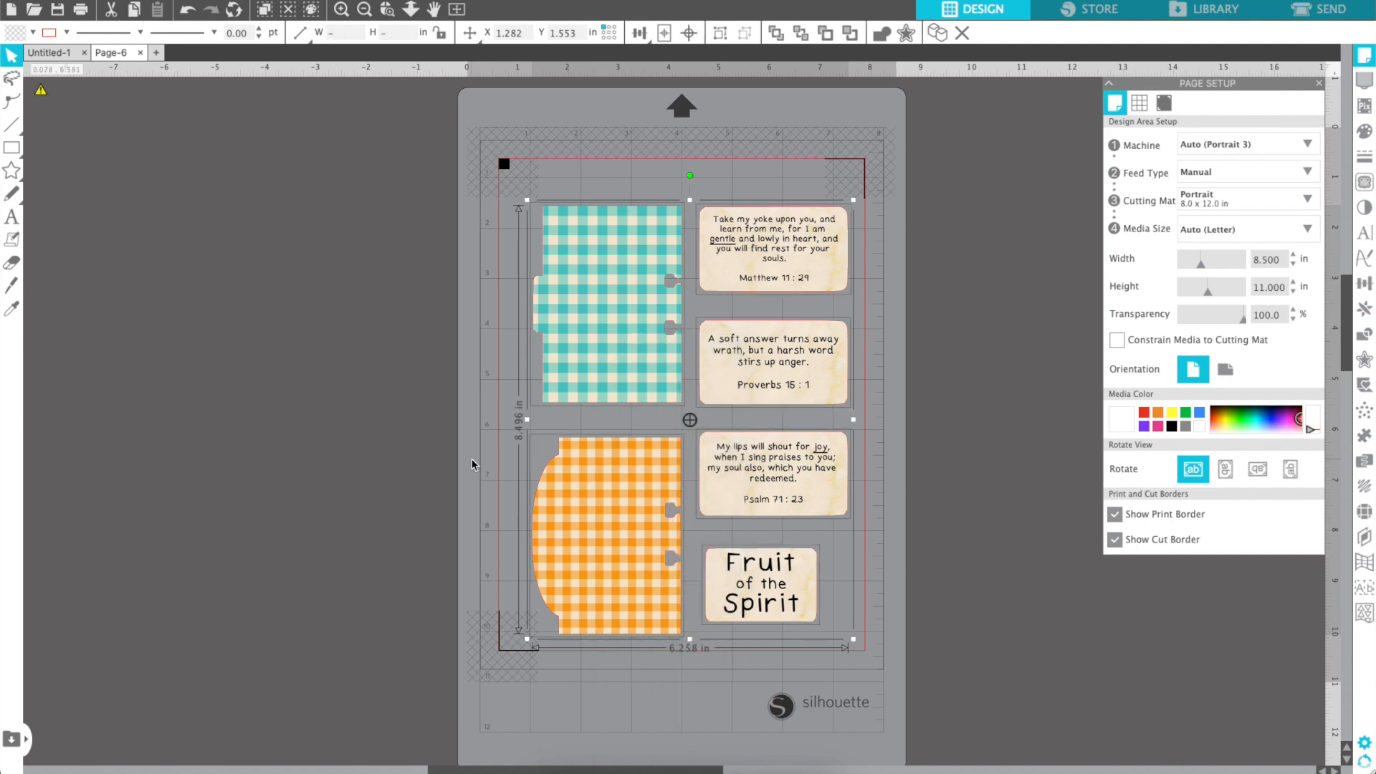
pyautogui.click(594, 335)
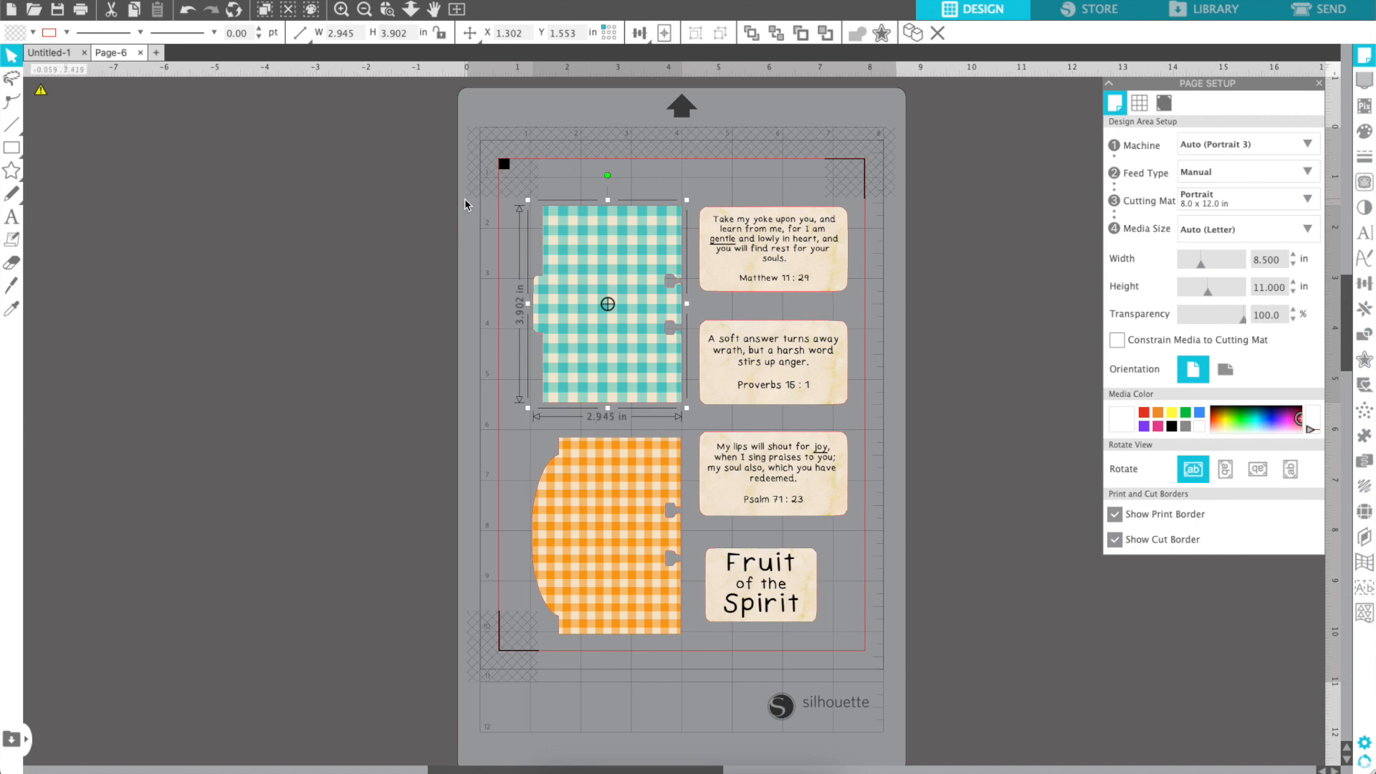
pyautogui.moveTo(465, 199); pyautogui.dragTo(901, 653)
pyautogui.rightClick(903, 343)
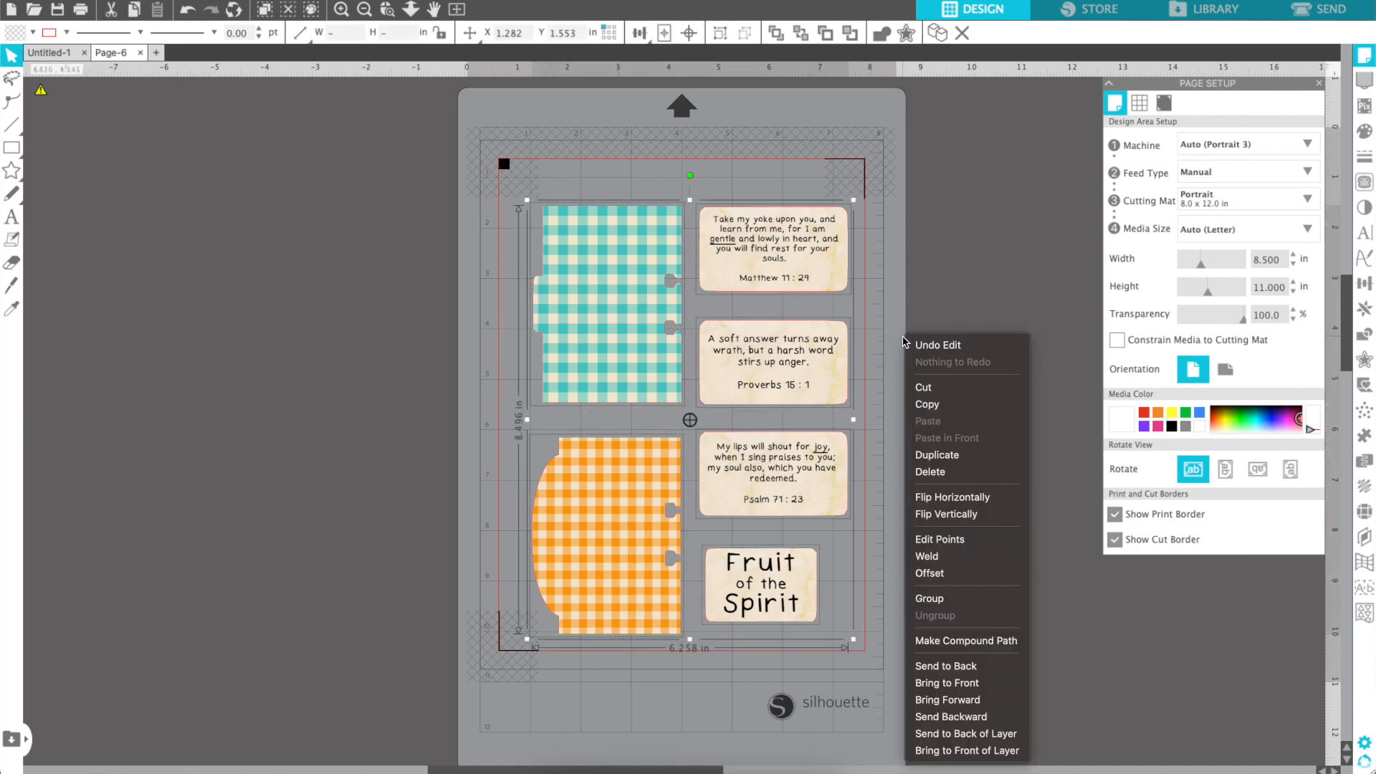
pyautogui.click(949, 599)
# In the send settings by line colour, set the red lines to Cut with Cardstock, Textured - Heavy (80lb) as the material
pyautogui.click(1265, 14)
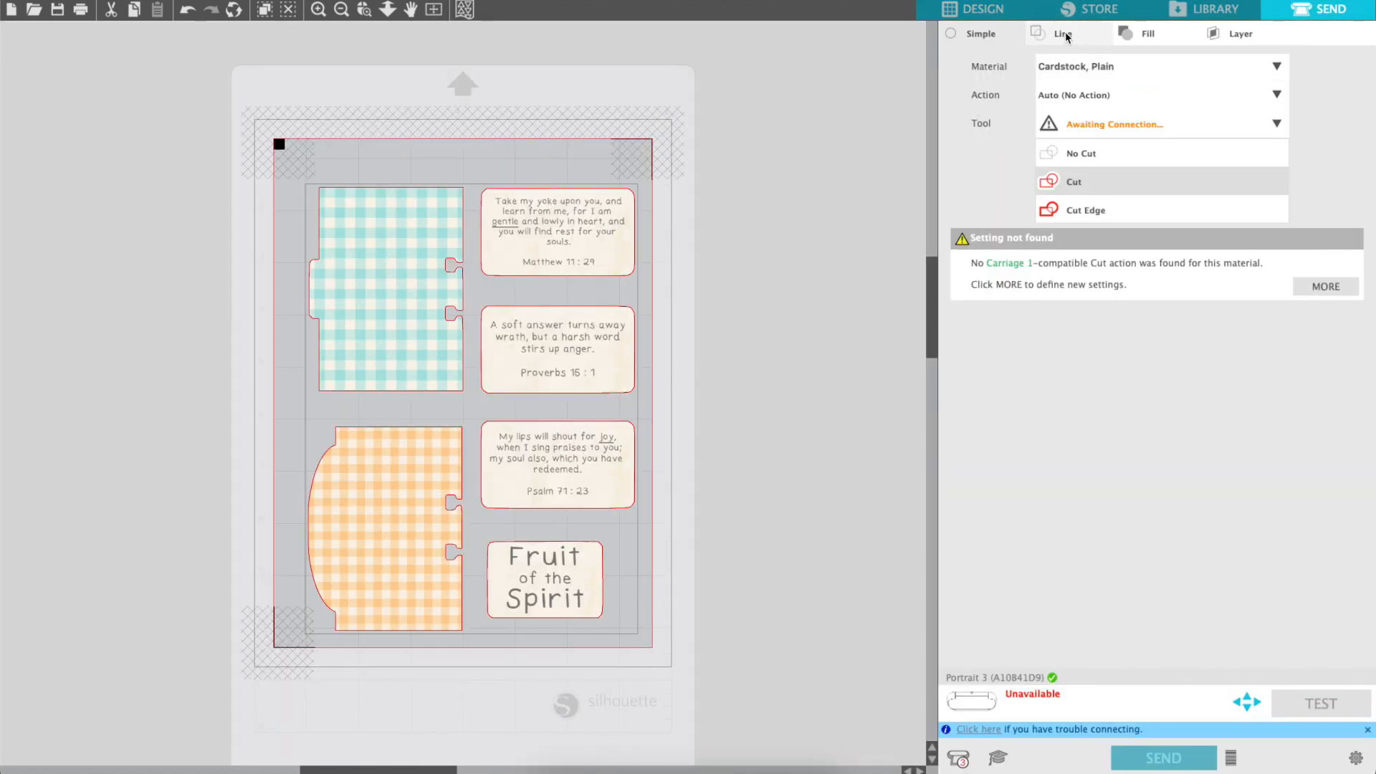
pyautogui.click(1063, 35)
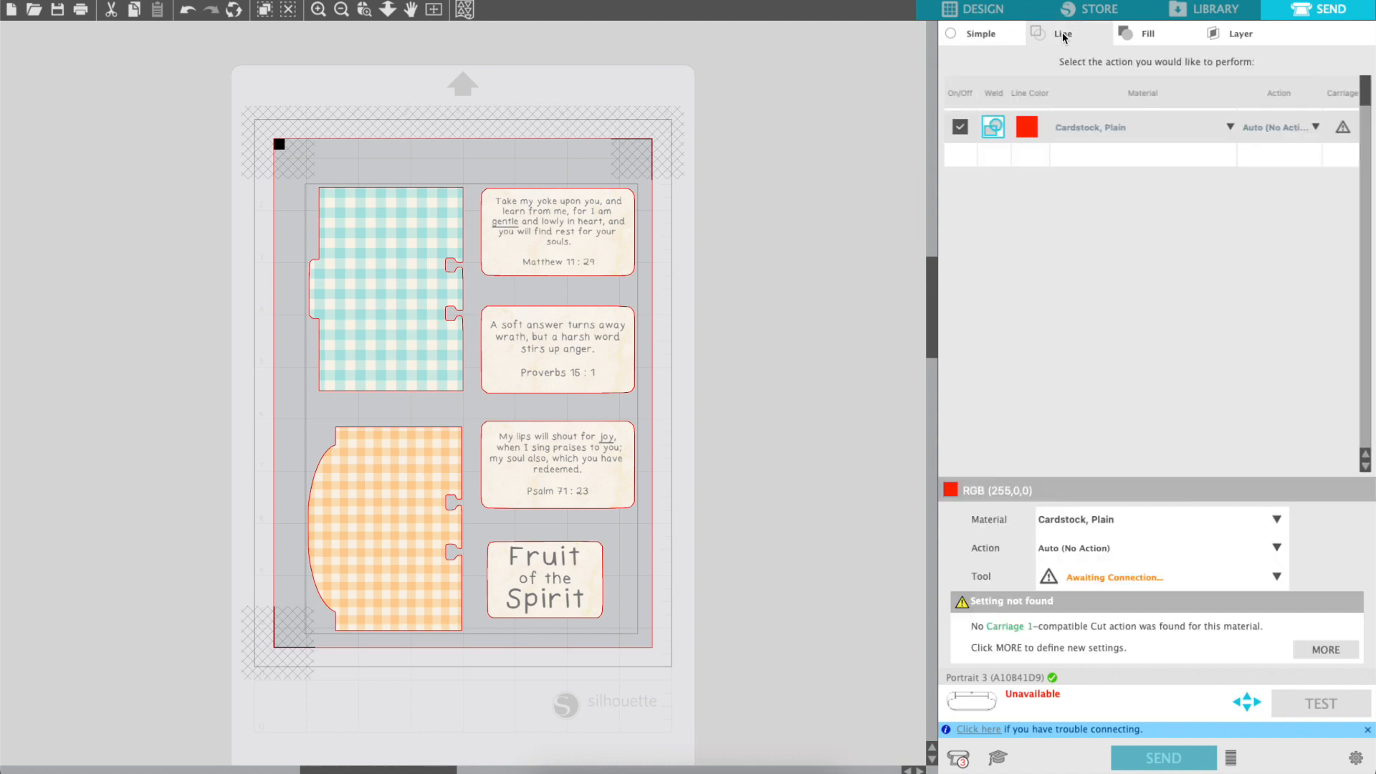
pyautogui.click(1097, 130)
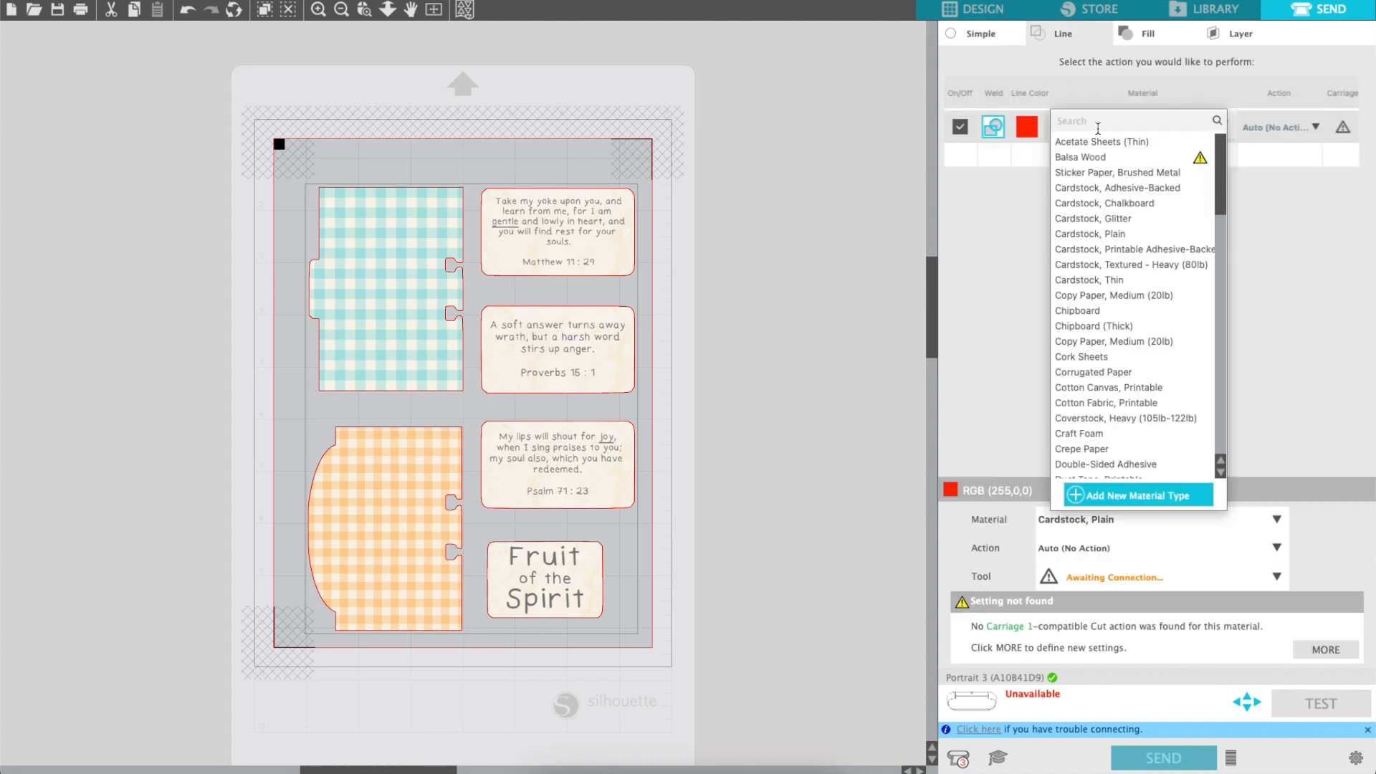
pyautogui.click(1162, 266)
pyautogui.click(1266, 129)
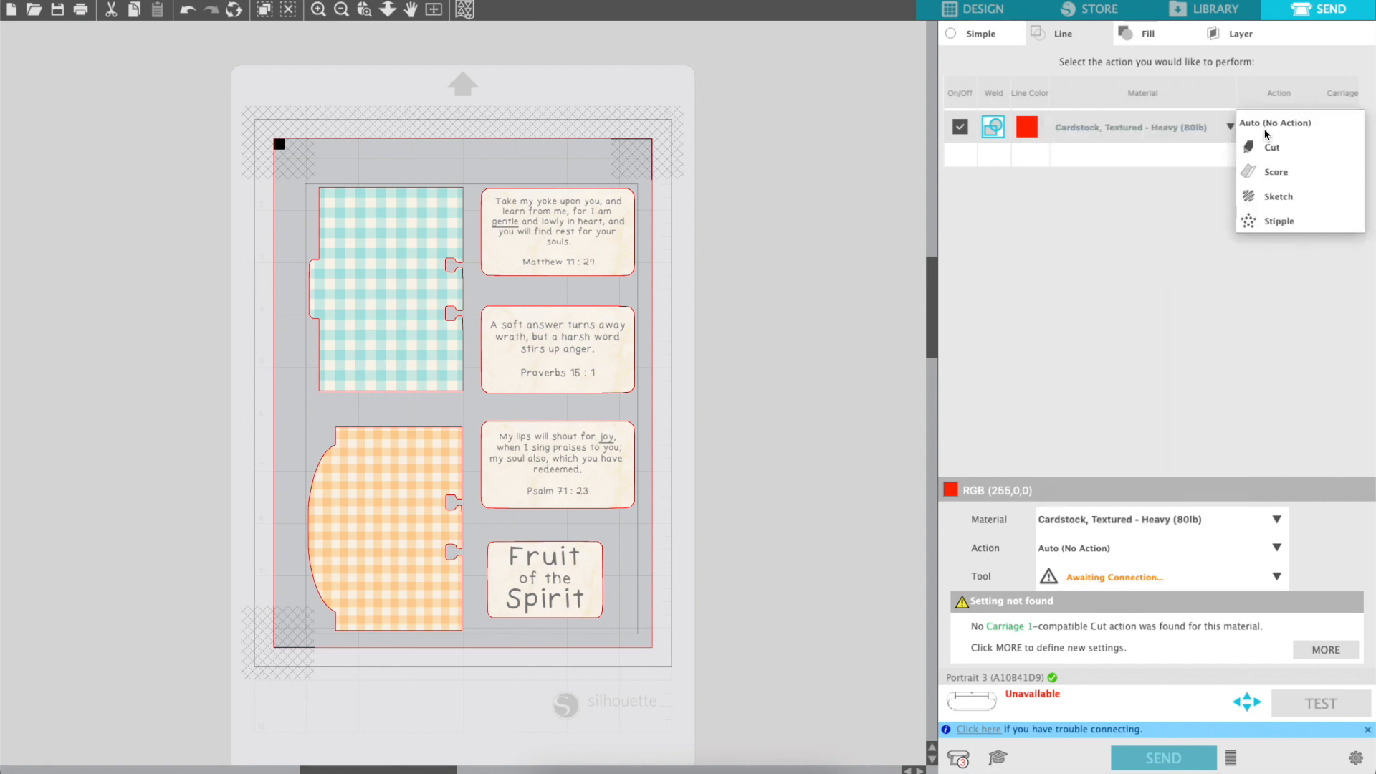
pyautogui.click(1266, 148)
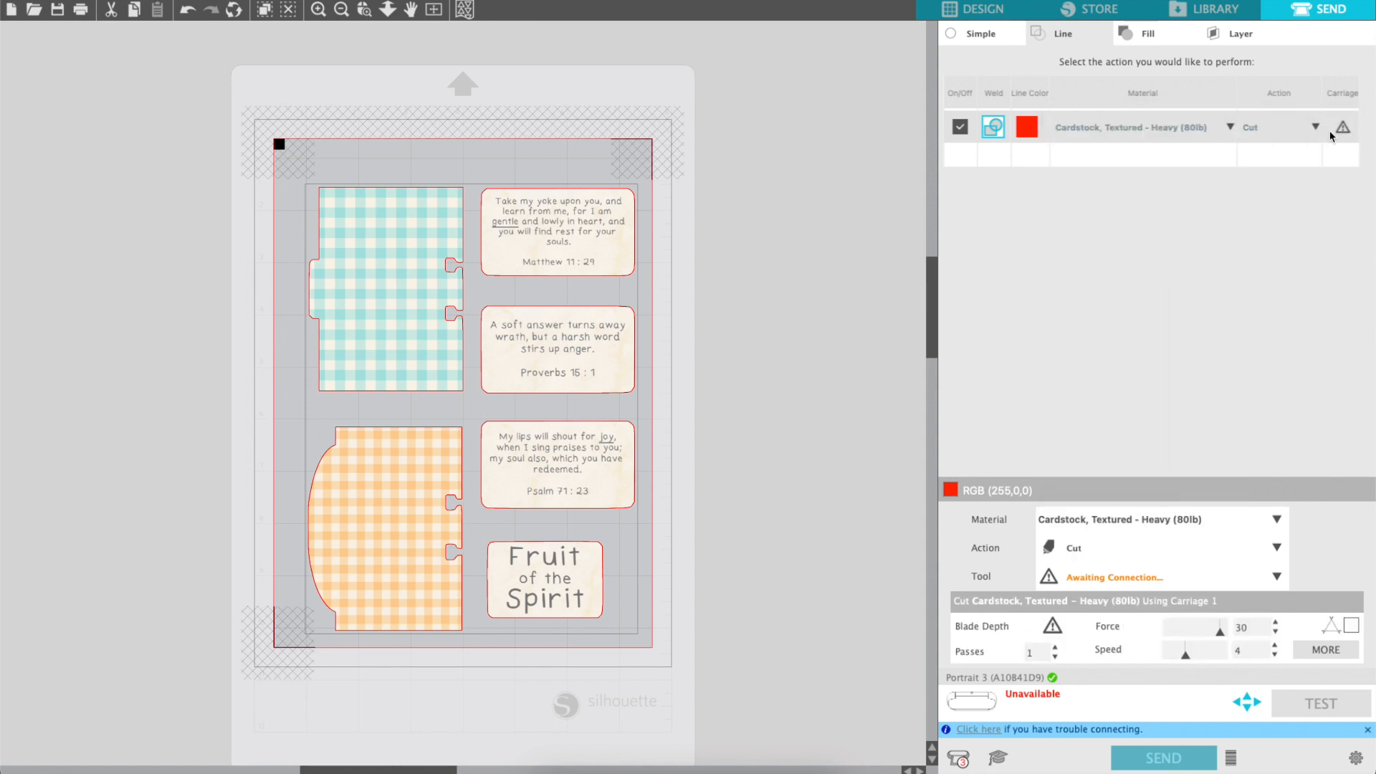
# Assign the AutoBlade to the red lines and set 2 passes with a force of 33
pyautogui.click(1357, 130)
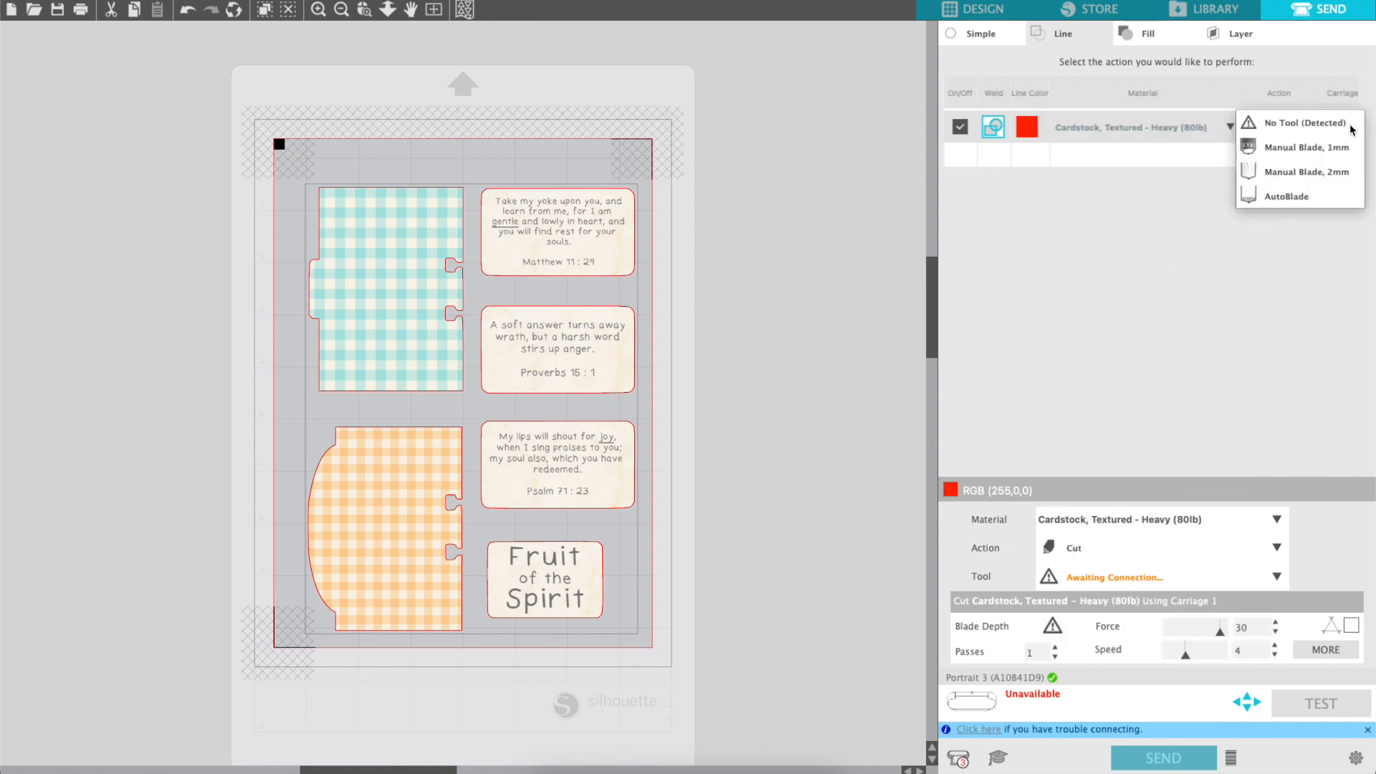
pyautogui.click(1304, 201)
pyautogui.click(1055, 647)
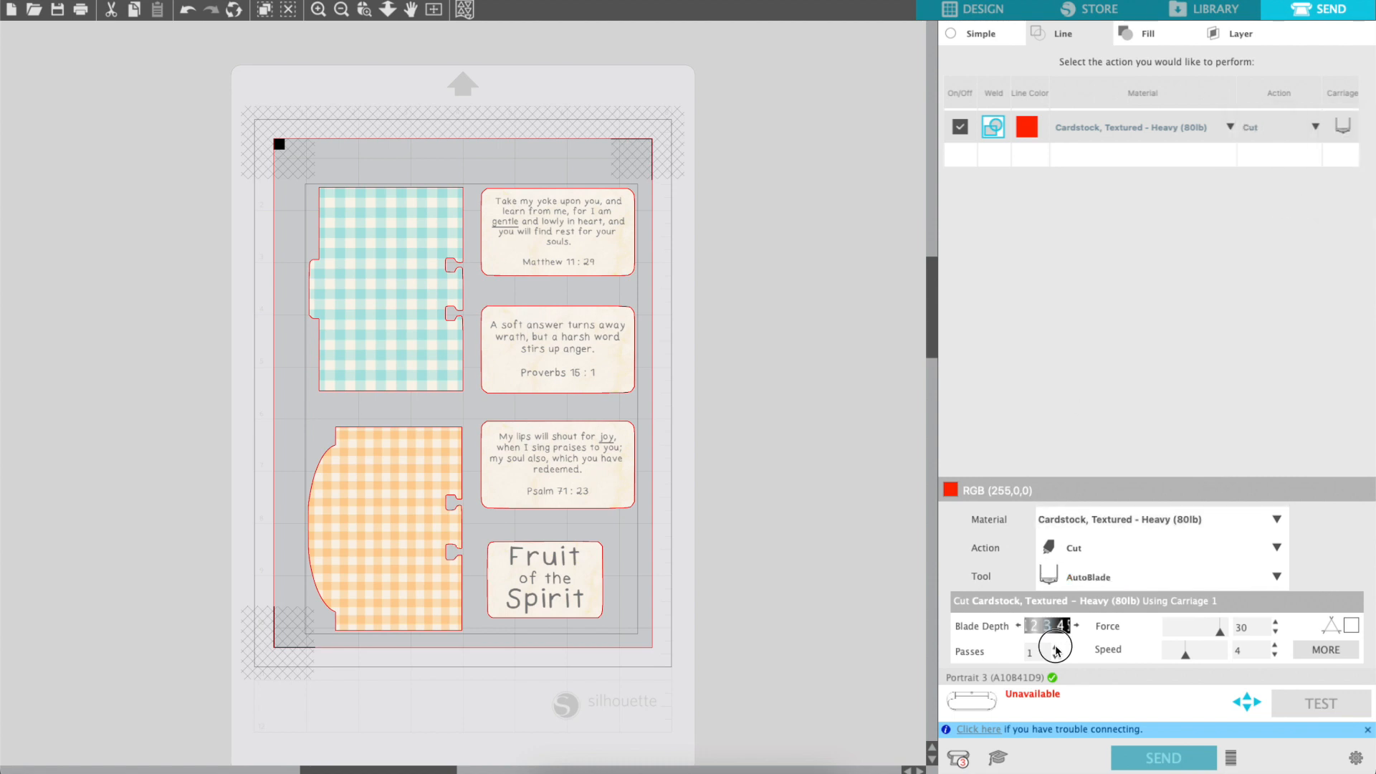
pyautogui.click(1276, 623)
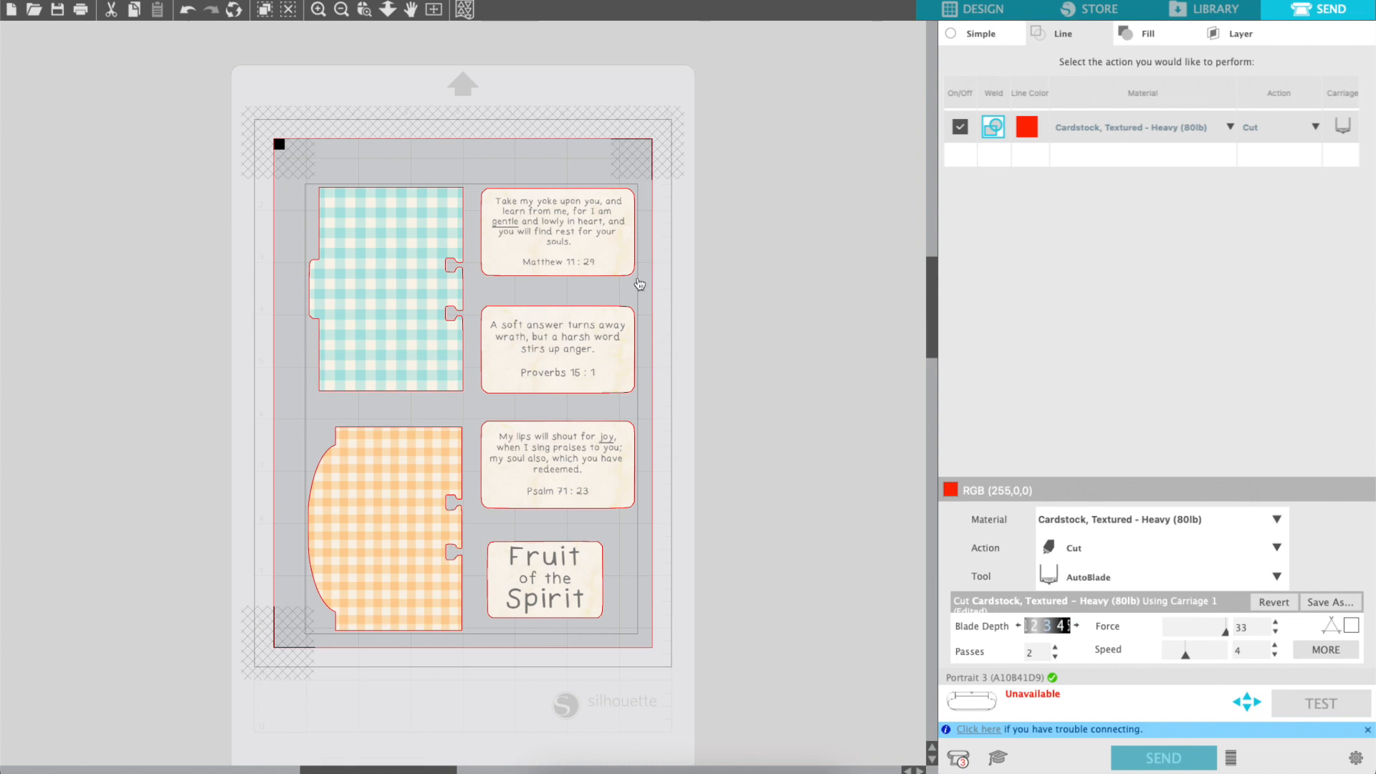
# Return from the send preview to the design, delete the grouped pieces, and close the Page-6 document
pyautogui.click(979, 10)
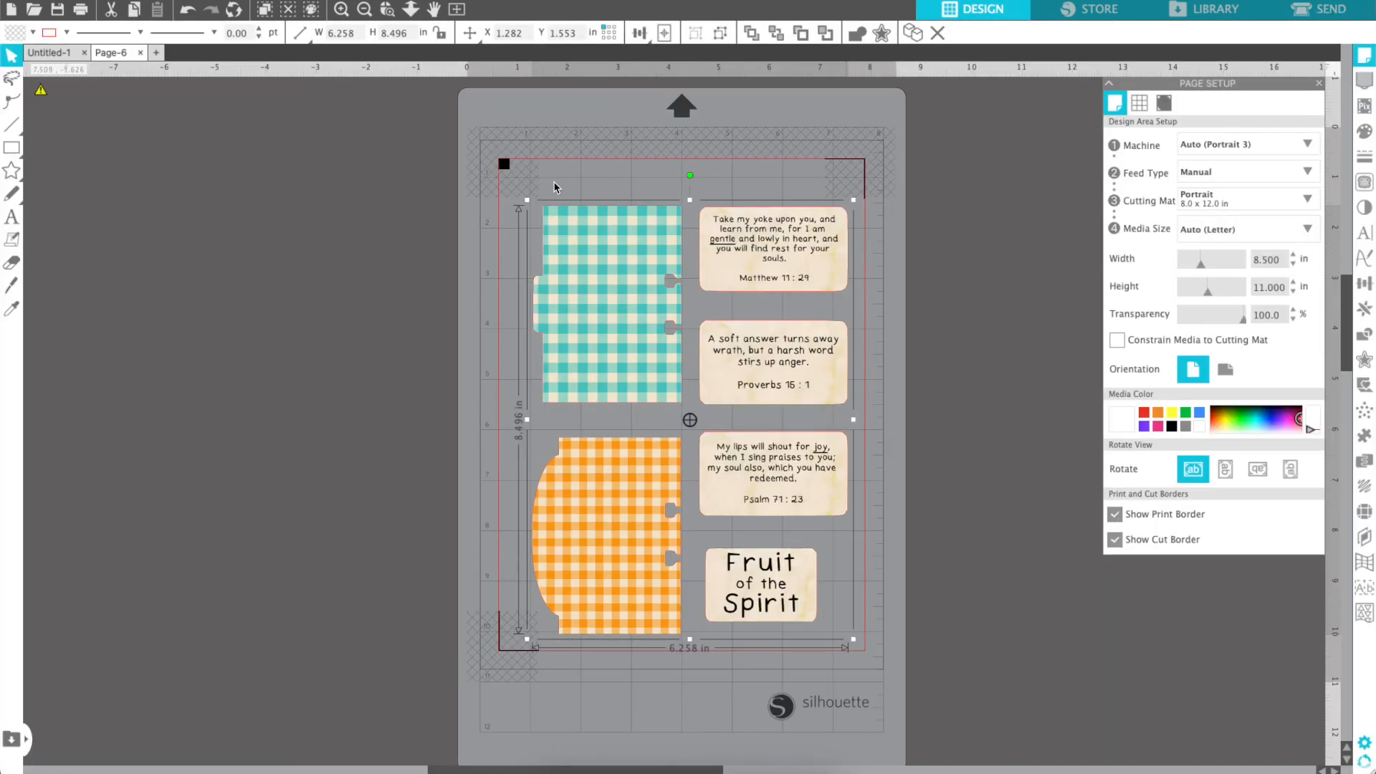
pyautogui.click(469, 262)
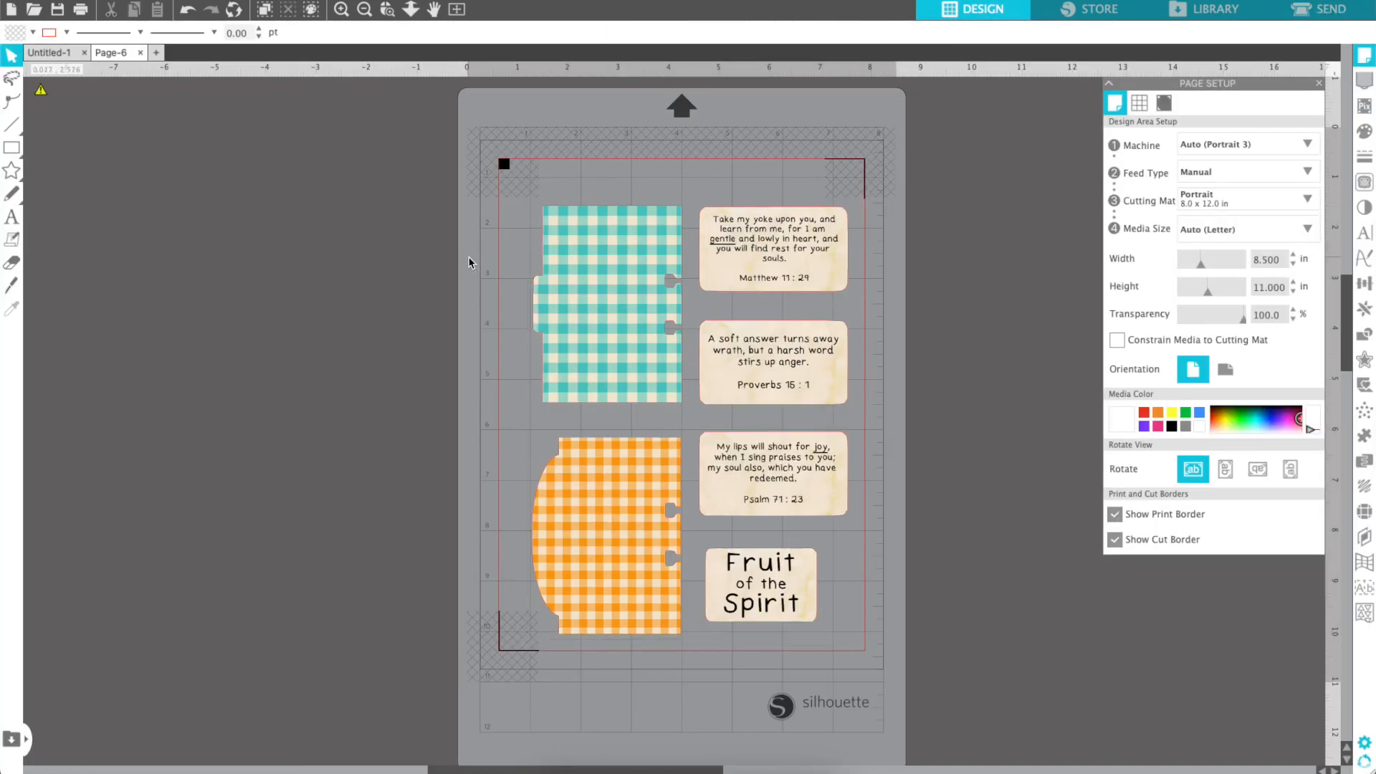
pyautogui.click(1325, 16)
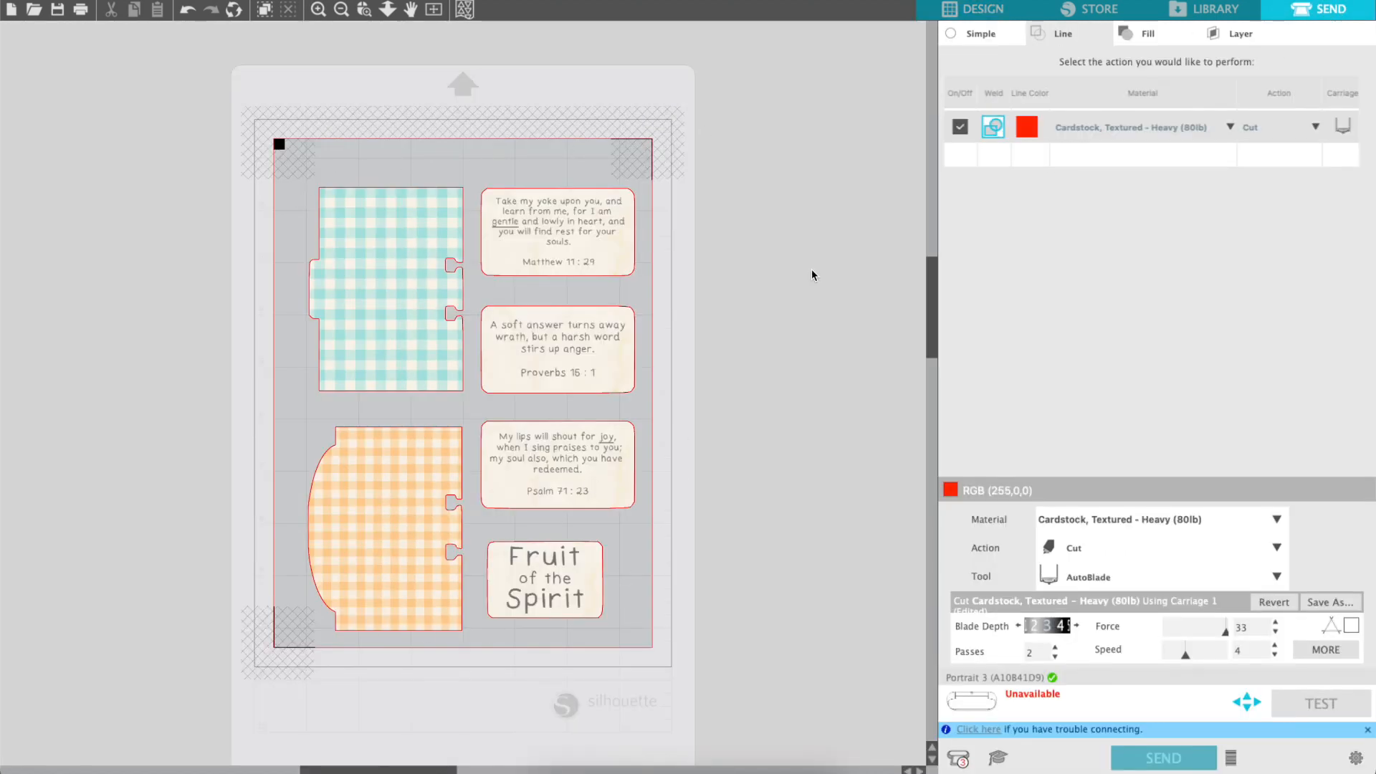
pyautogui.click(971, 8)
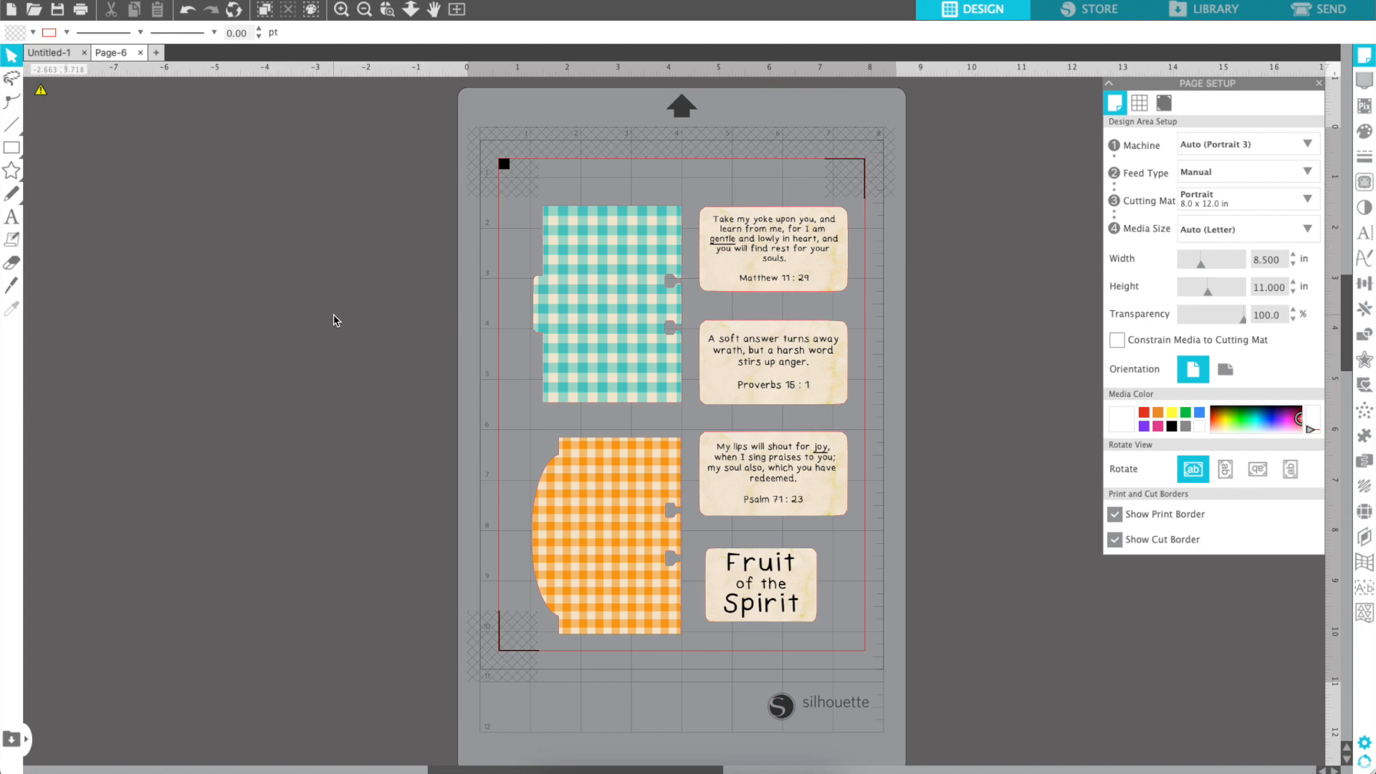
pyautogui.click(615, 286)
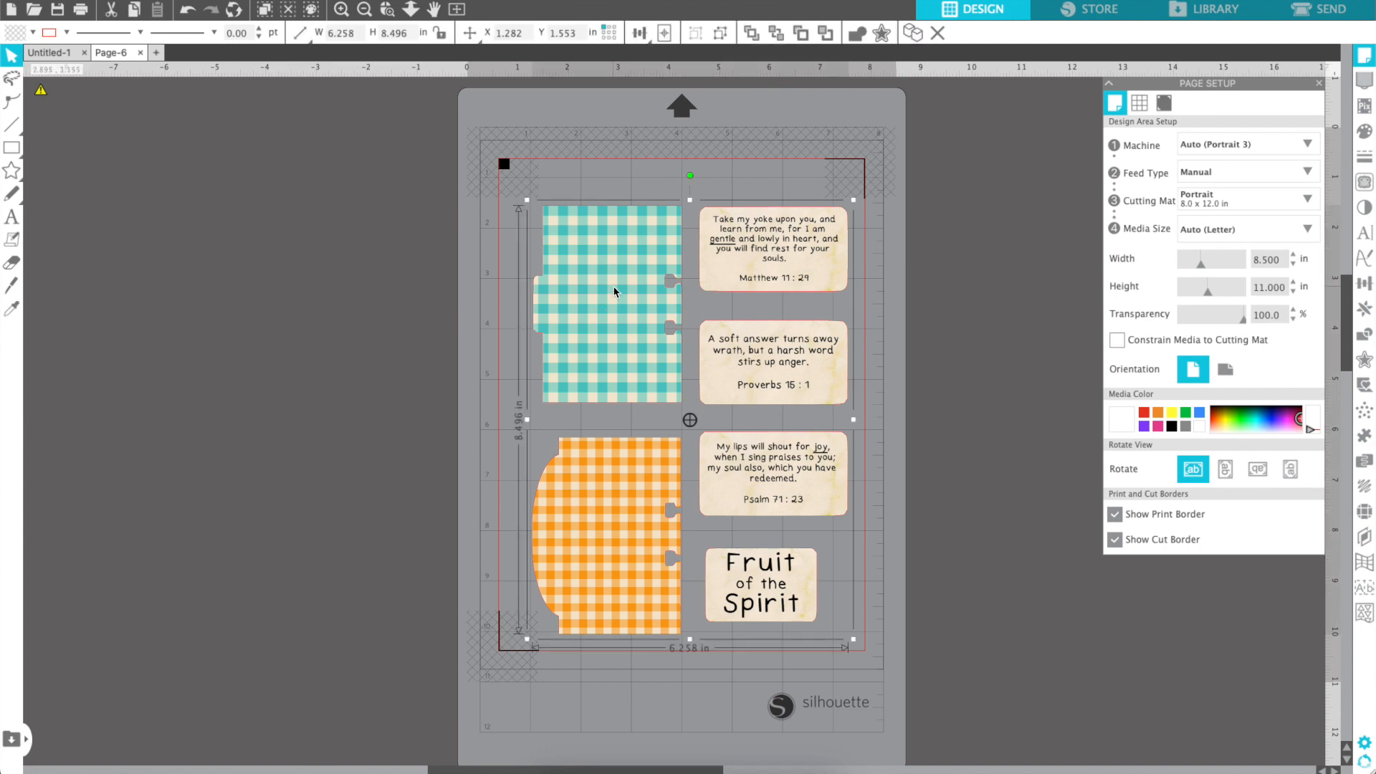
pyautogui.press('Delete')
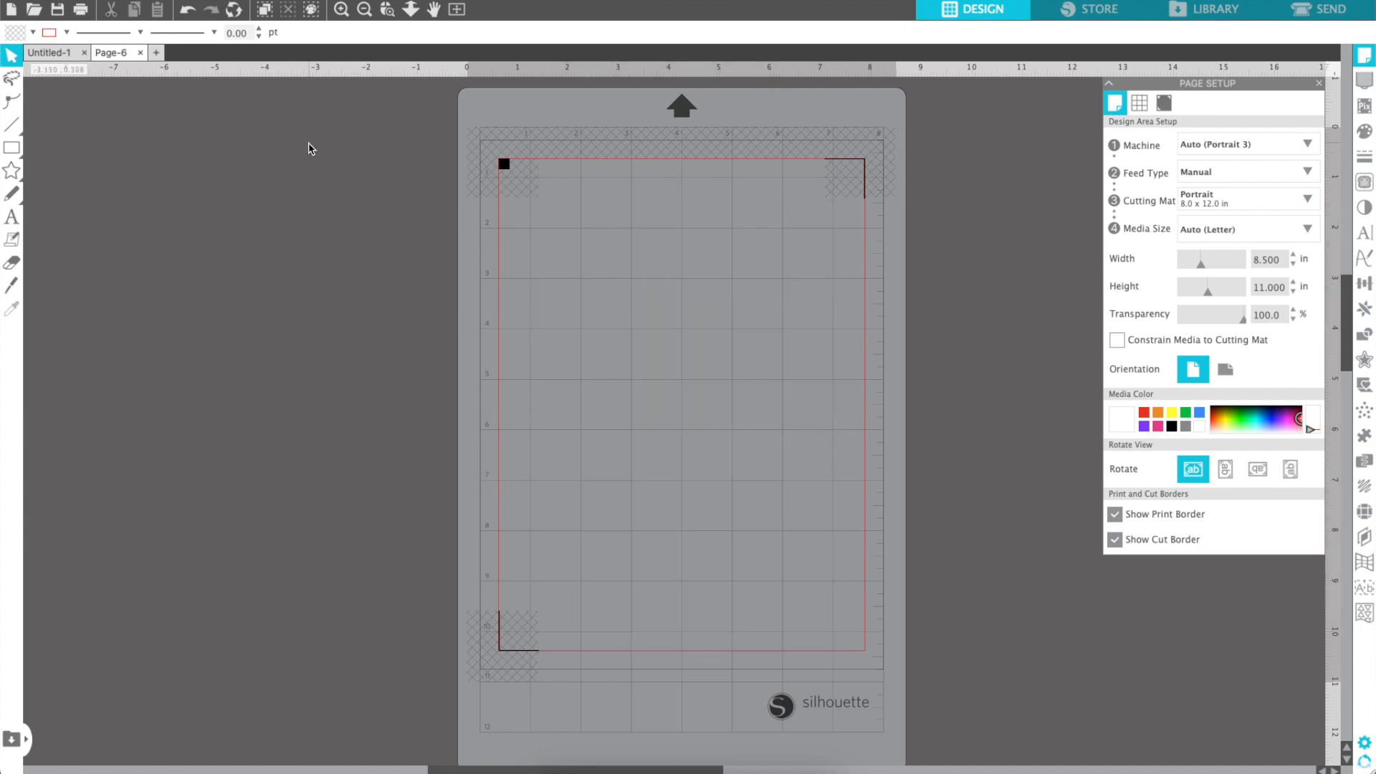
pyautogui.click(139, 52)
pyautogui.click(762, 215)
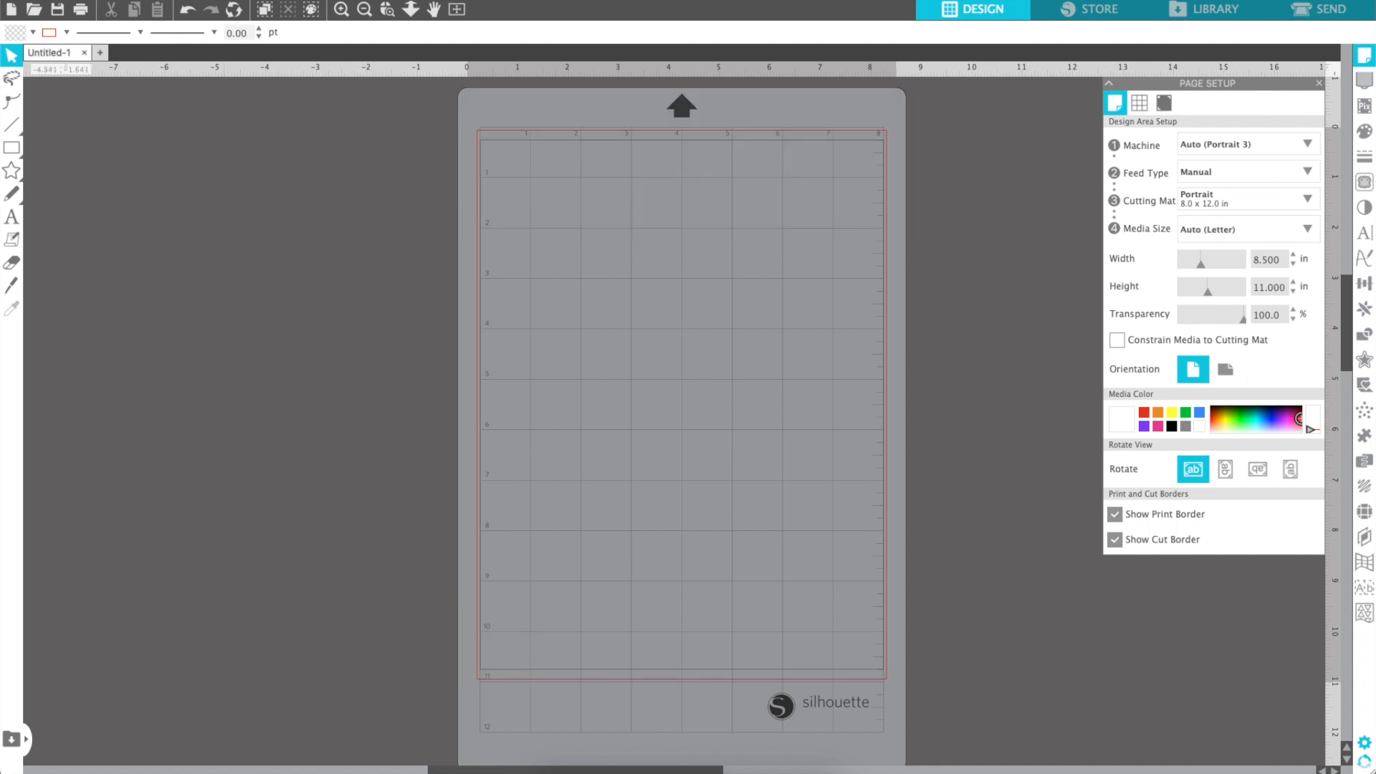
# Preview Sizing Guide.pdf from the Cricut Files folder in Fruit of the Spirit's Ephemera folder, without importing it
pyautogui.click(167, 2)
pyautogui.click(158, 22)
pyautogui.click(748, 107)
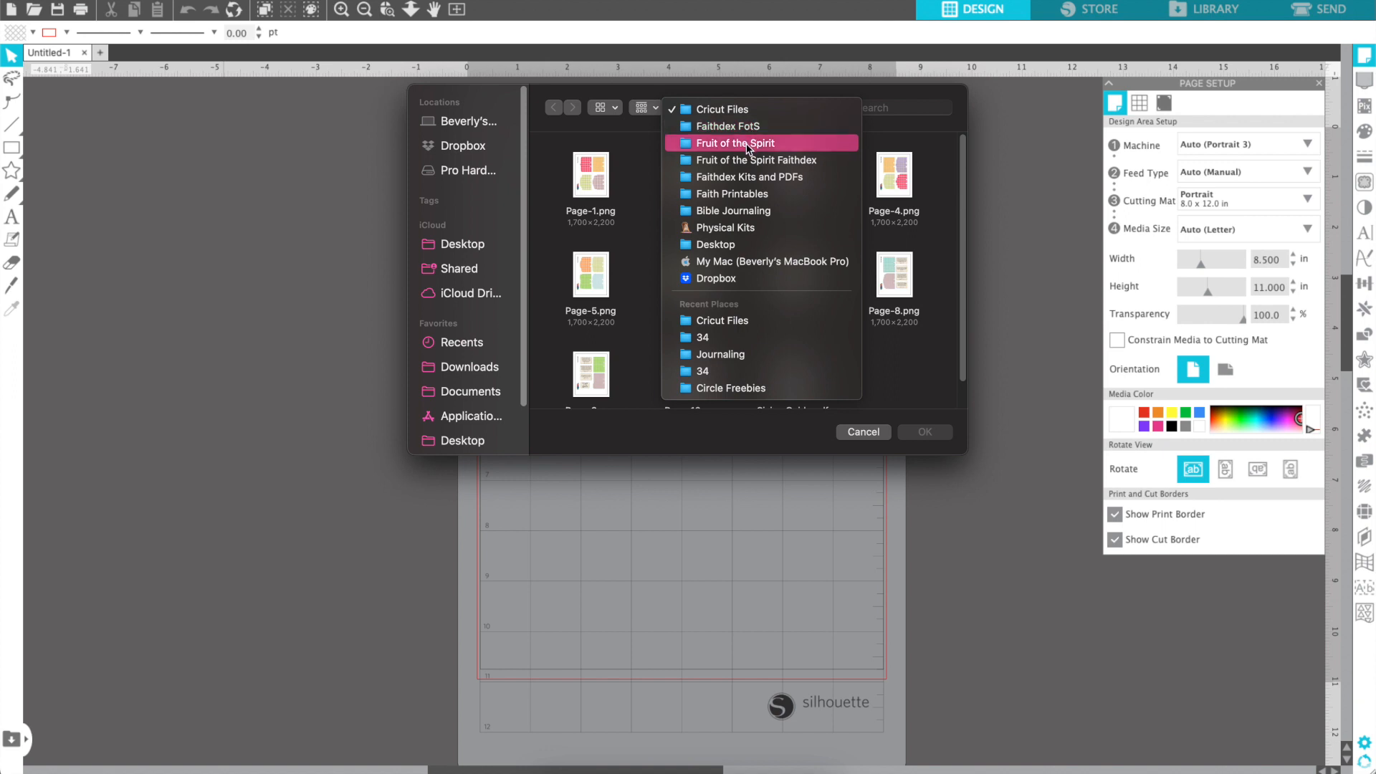
pyautogui.click(747, 144)
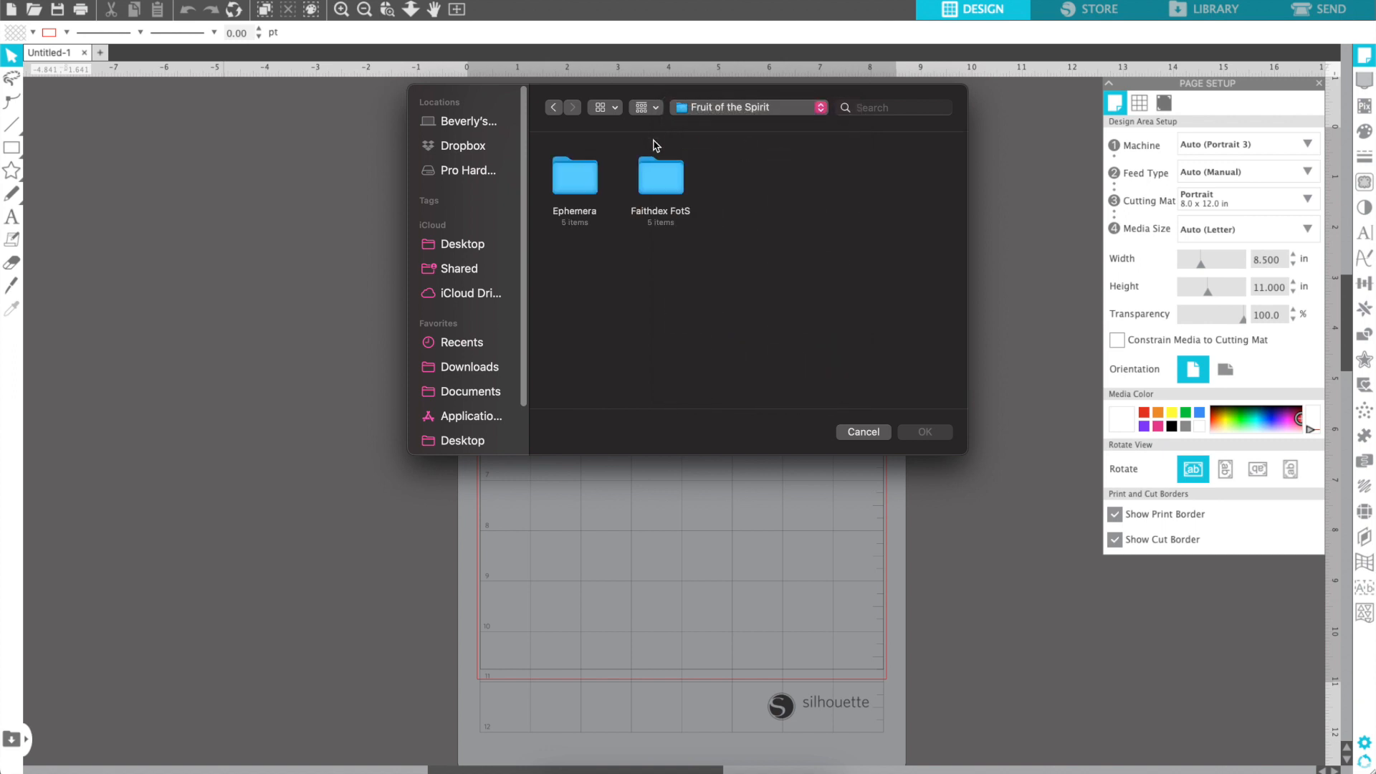
pyautogui.doubleClick(594, 174)
pyautogui.doubleClick(586, 175)
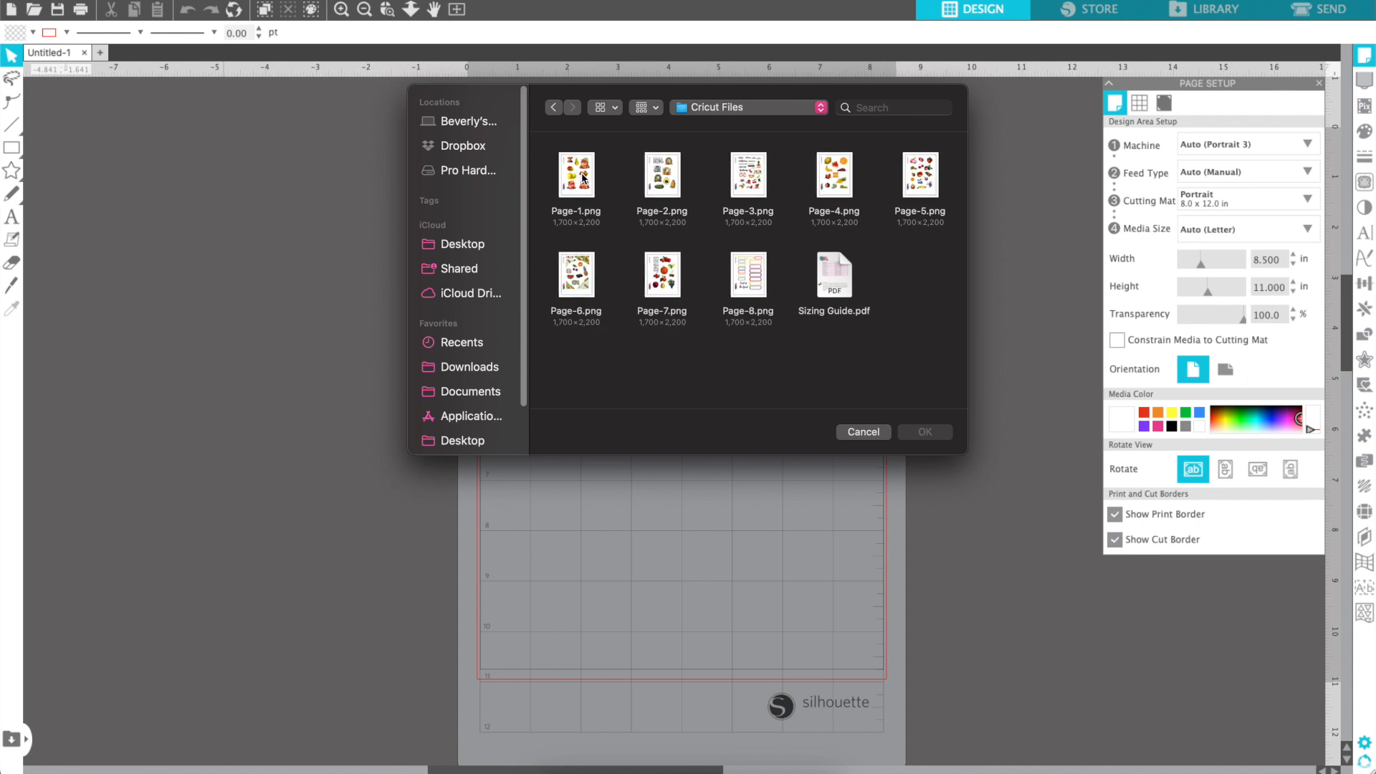
pyautogui.doubleClick(829, 279)
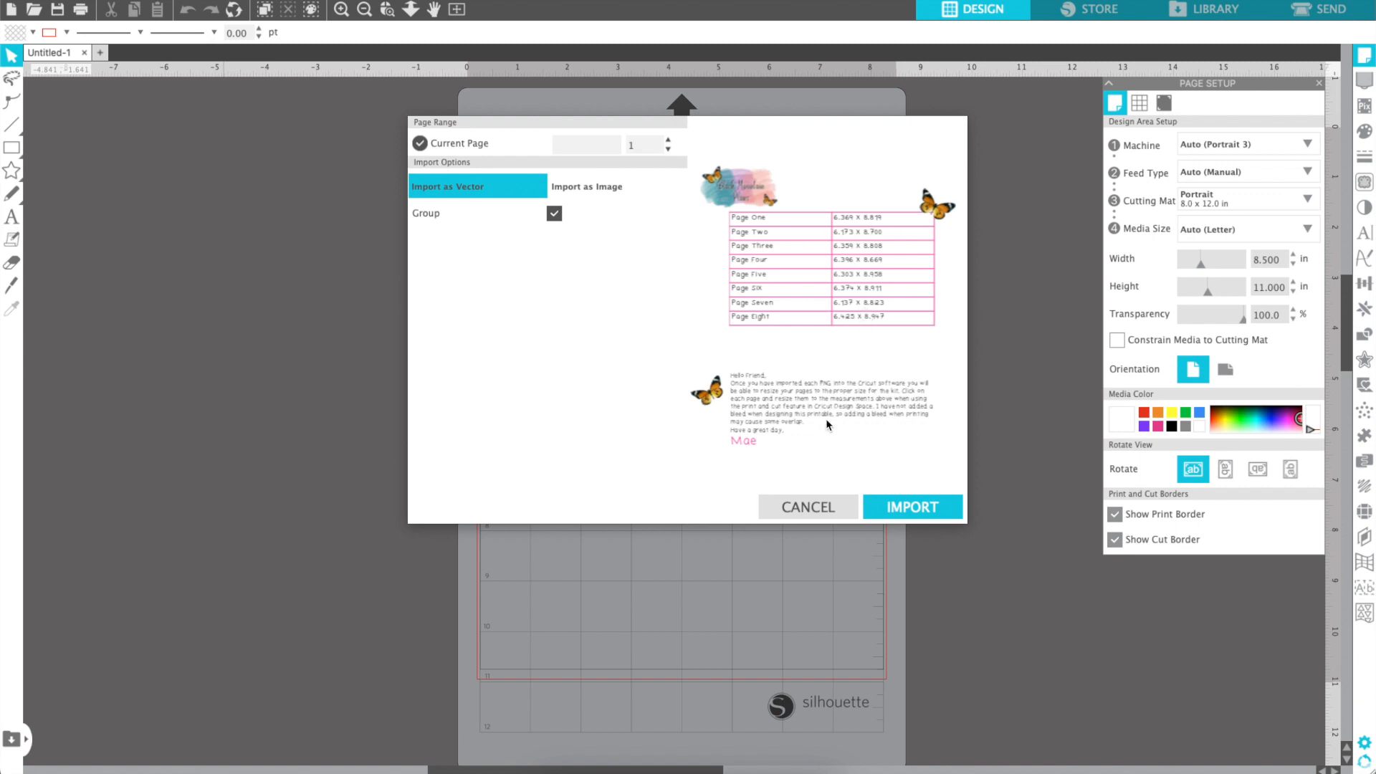
pyautogui.click(797, 505)
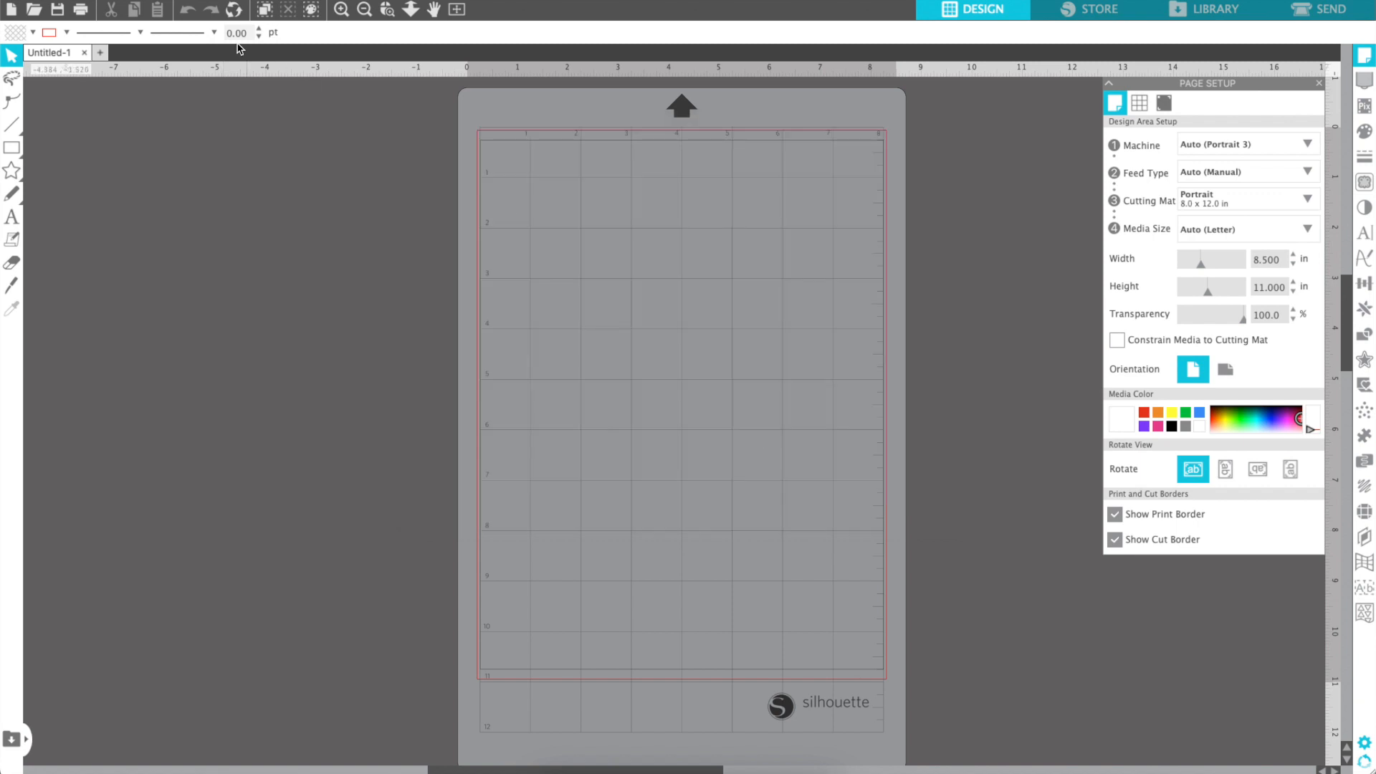
# Open Page-1.png from the Ephemera Cricut Files and place its image fully inside the cut border on the mat
pyautogui.click(166, 1)
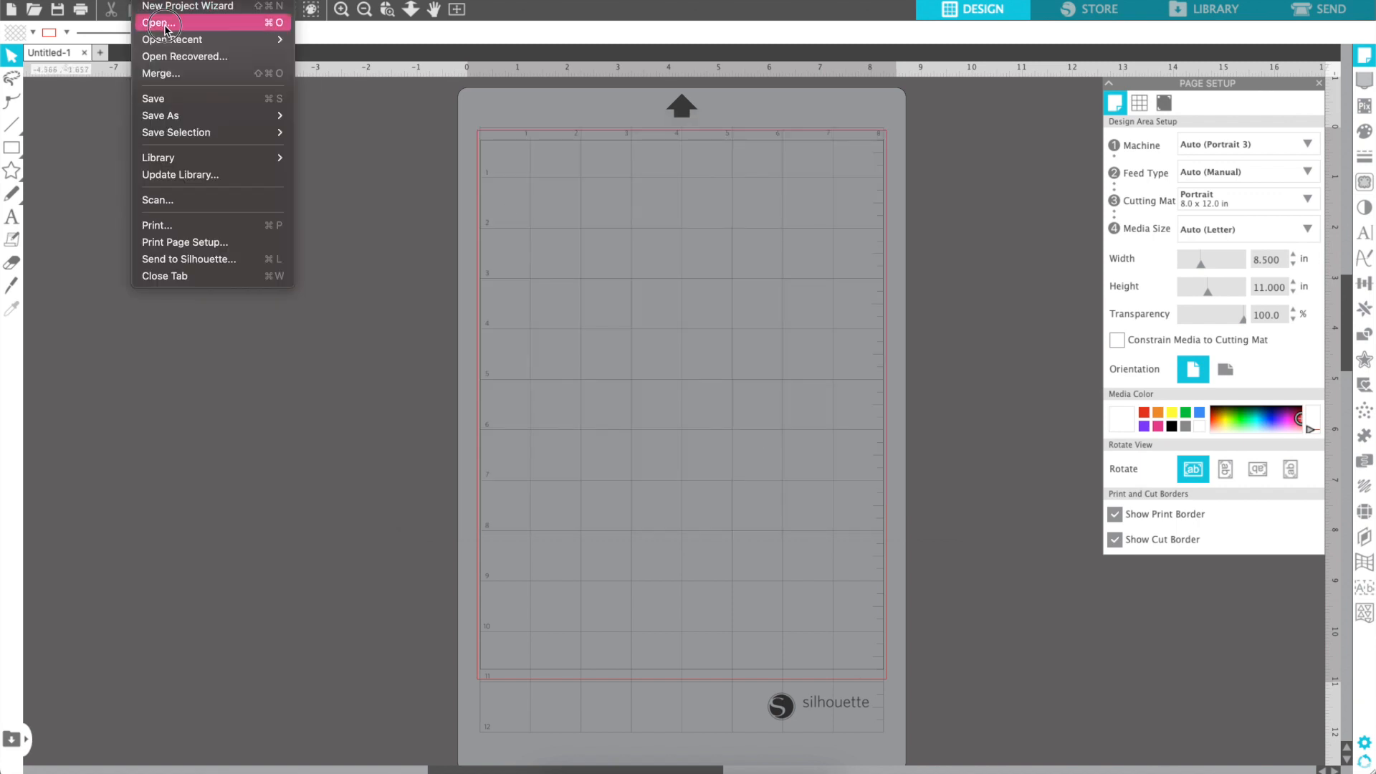
pyautogui.click(171, 29)
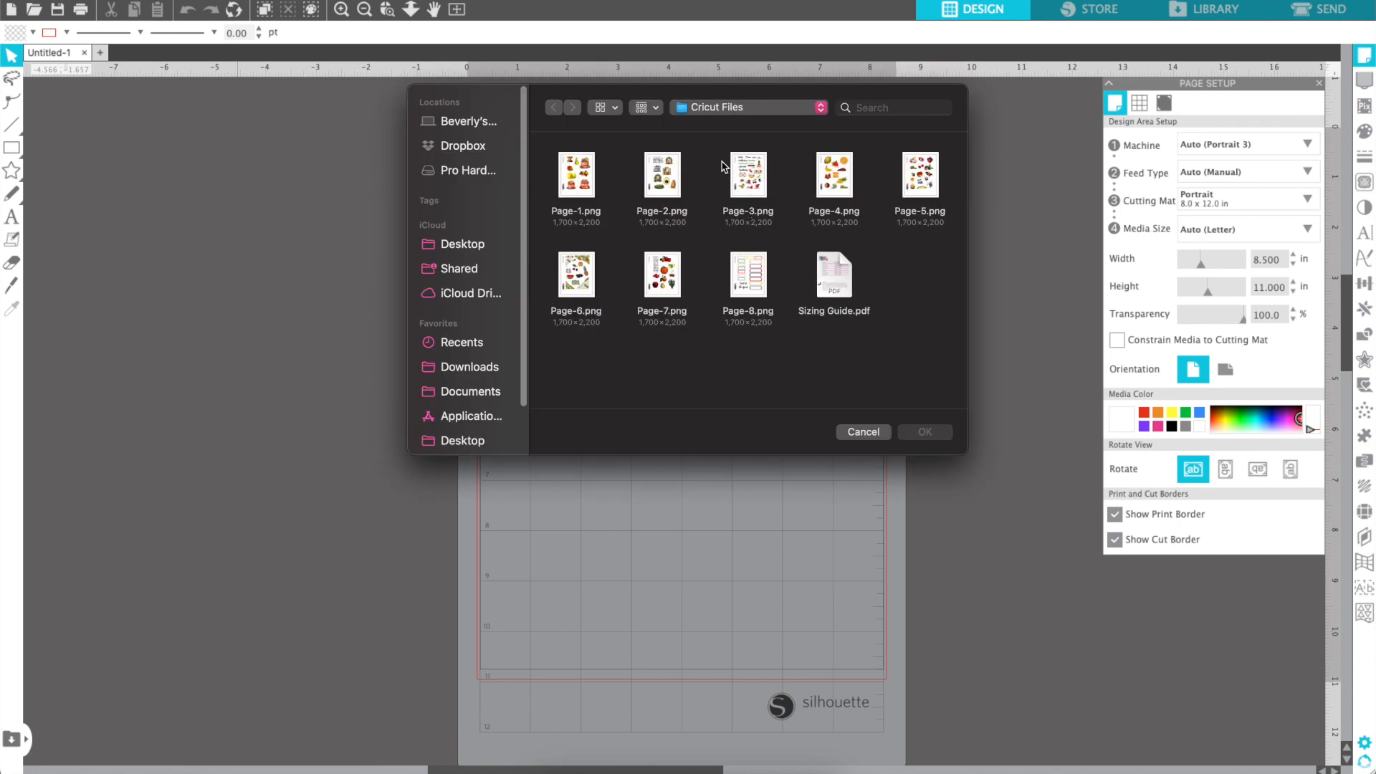
pyautogui.click(584, 182)
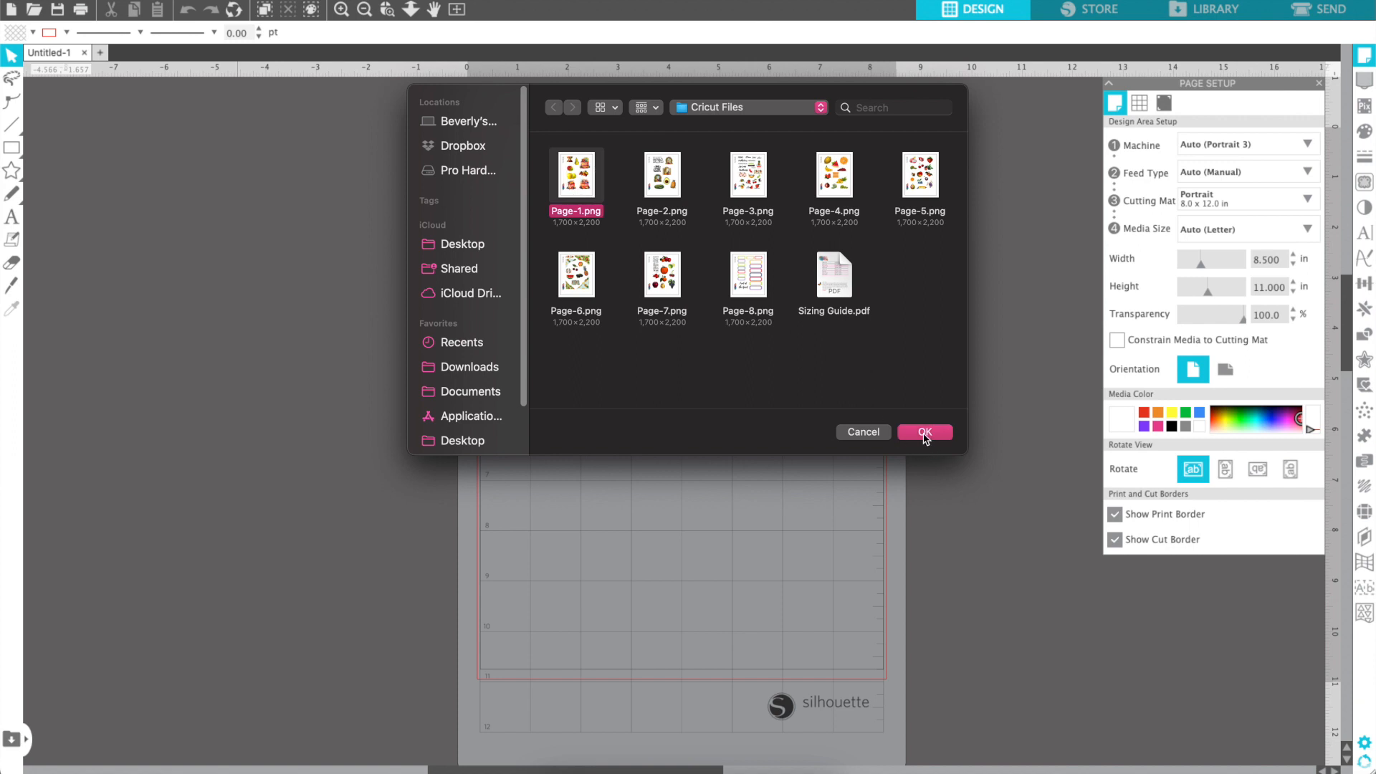
pyautogui.click(925, 432)
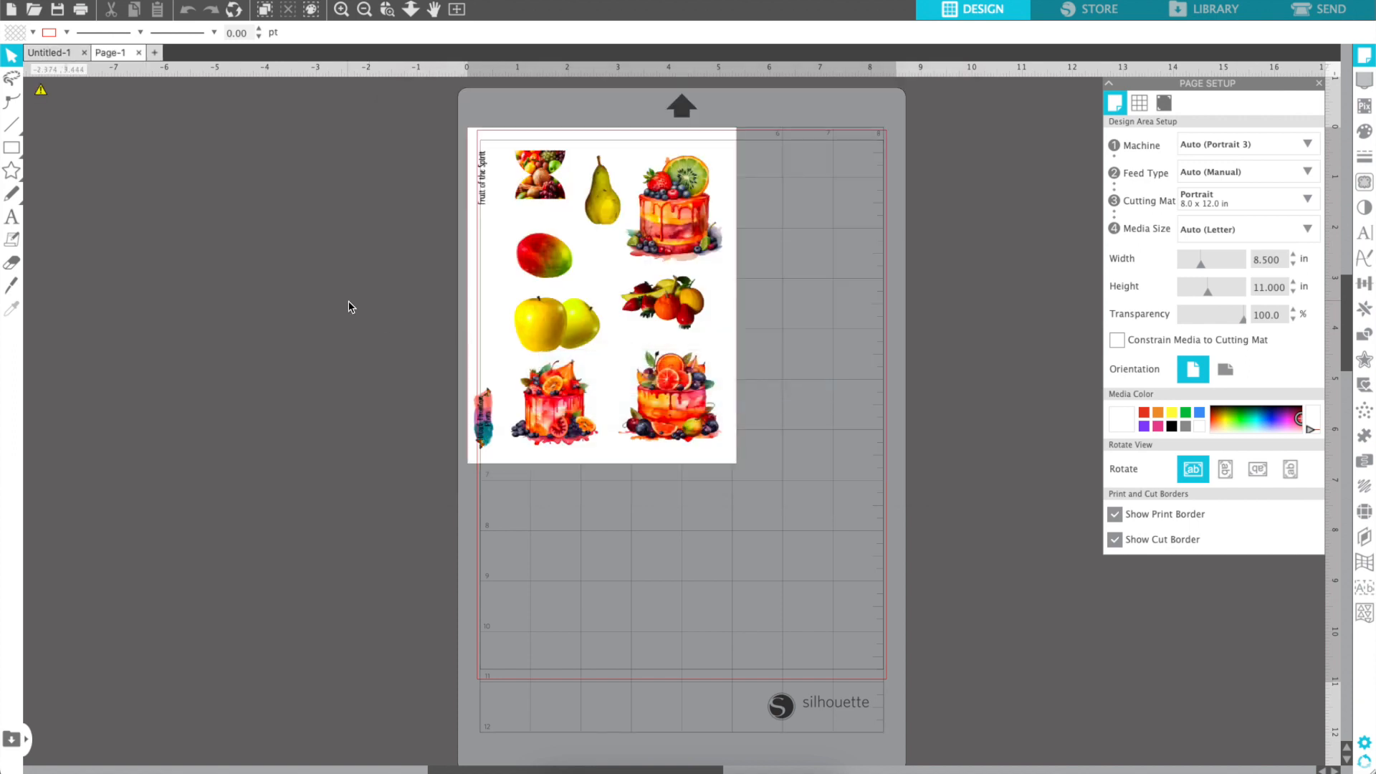
pyautogui.moveTo(602, 299); pyautogui.dragTo(687, 366)
pyautogui.click(590, 310)
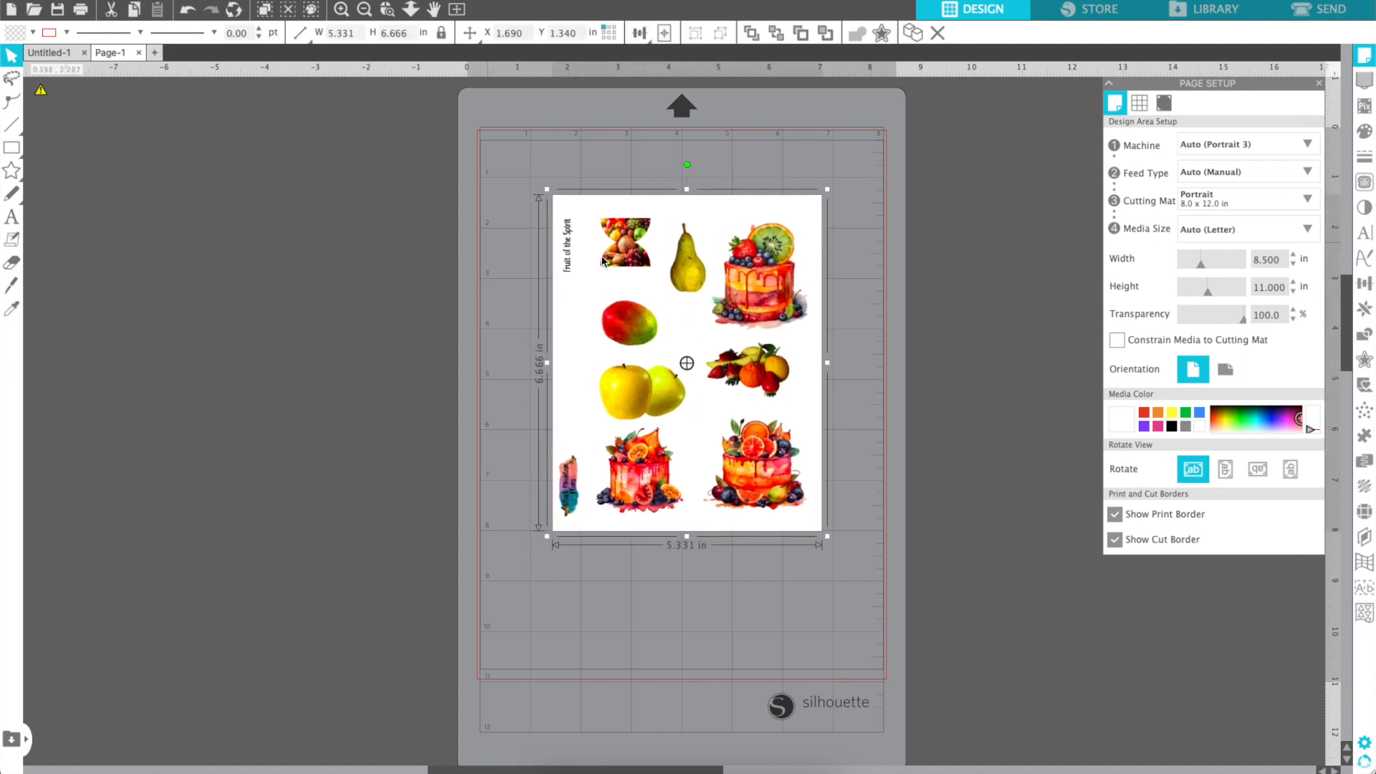
pyautogui.click(889, 215)
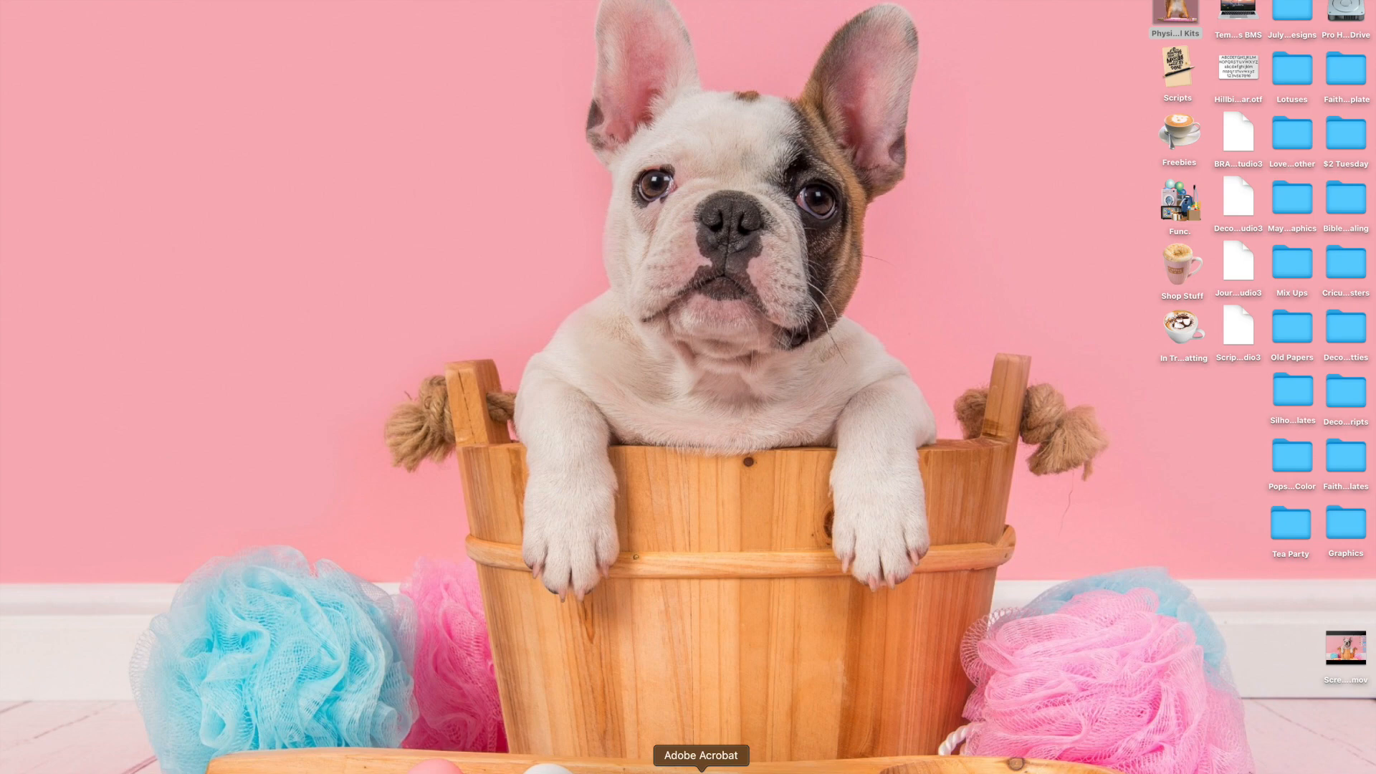
# Switch to Adobe Acrobat and open Sizing Guide.pdf from Fruit of the Spirit's Ephemera Cricut Files folder
pyautogui.click(696, 767)
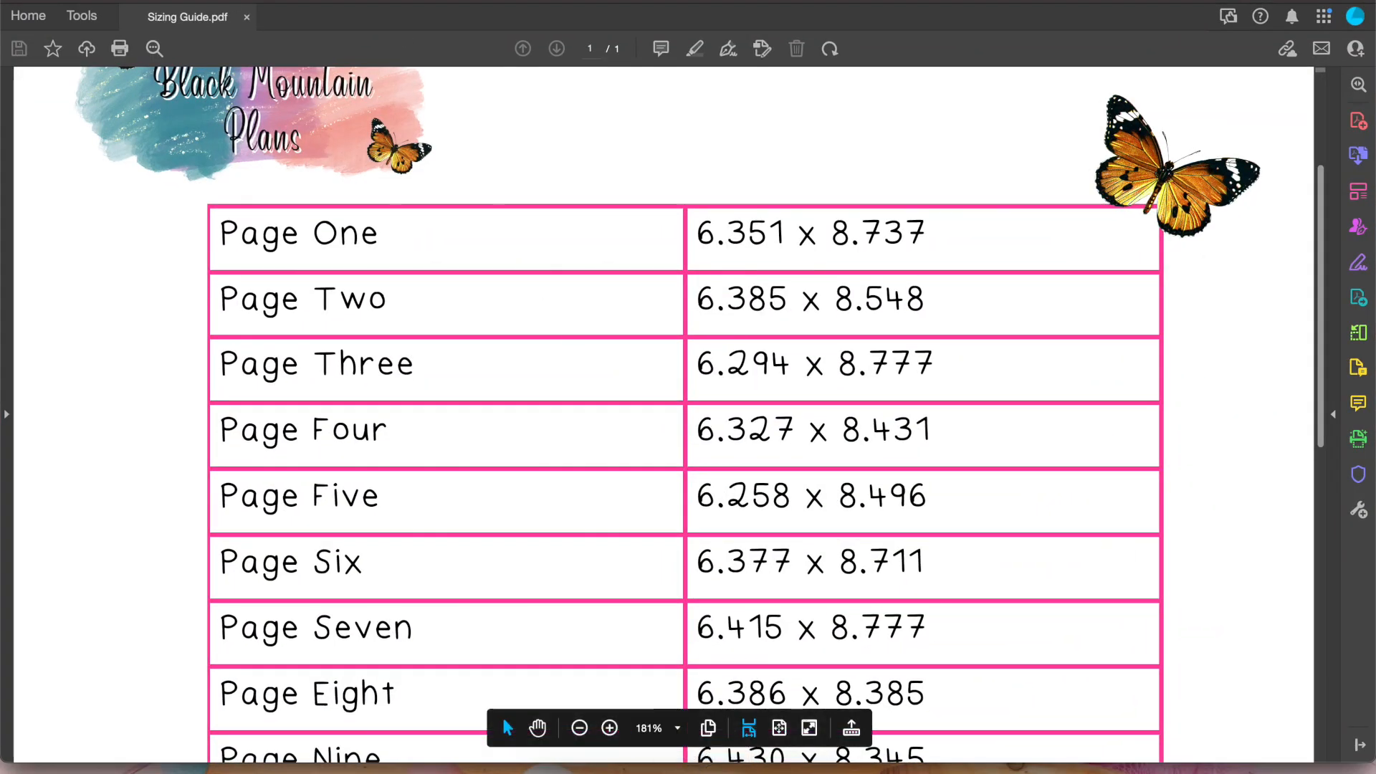
pyautogui.click(101, 1)
pyautogui.click(100, 1)
pyautogui.click(100, 0)
pyautogui.click(115, 0)
pyautogui.click(726, 118)
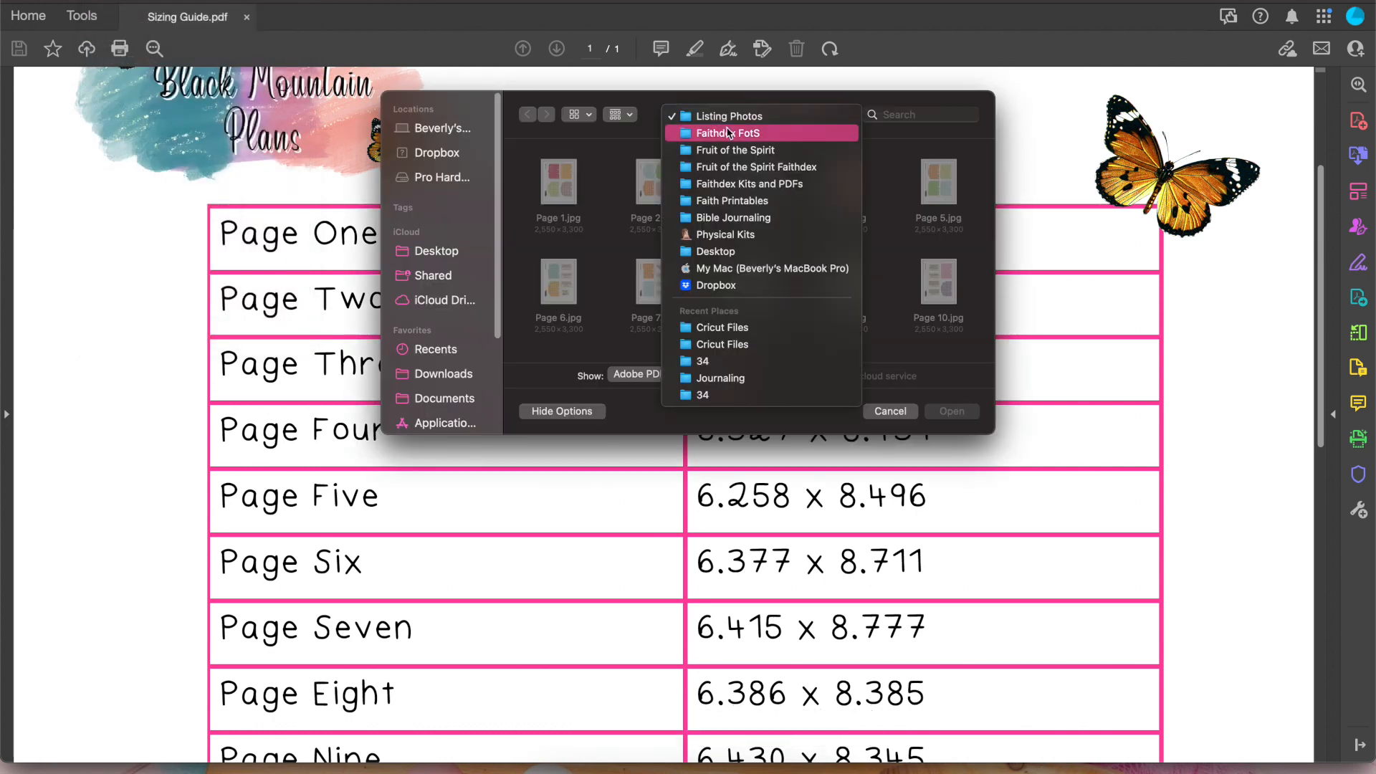
pyautogui.click(731, 150)
pyautogui.doubleClick(549, 182)
pyautogui.doubleClick(550, 187)
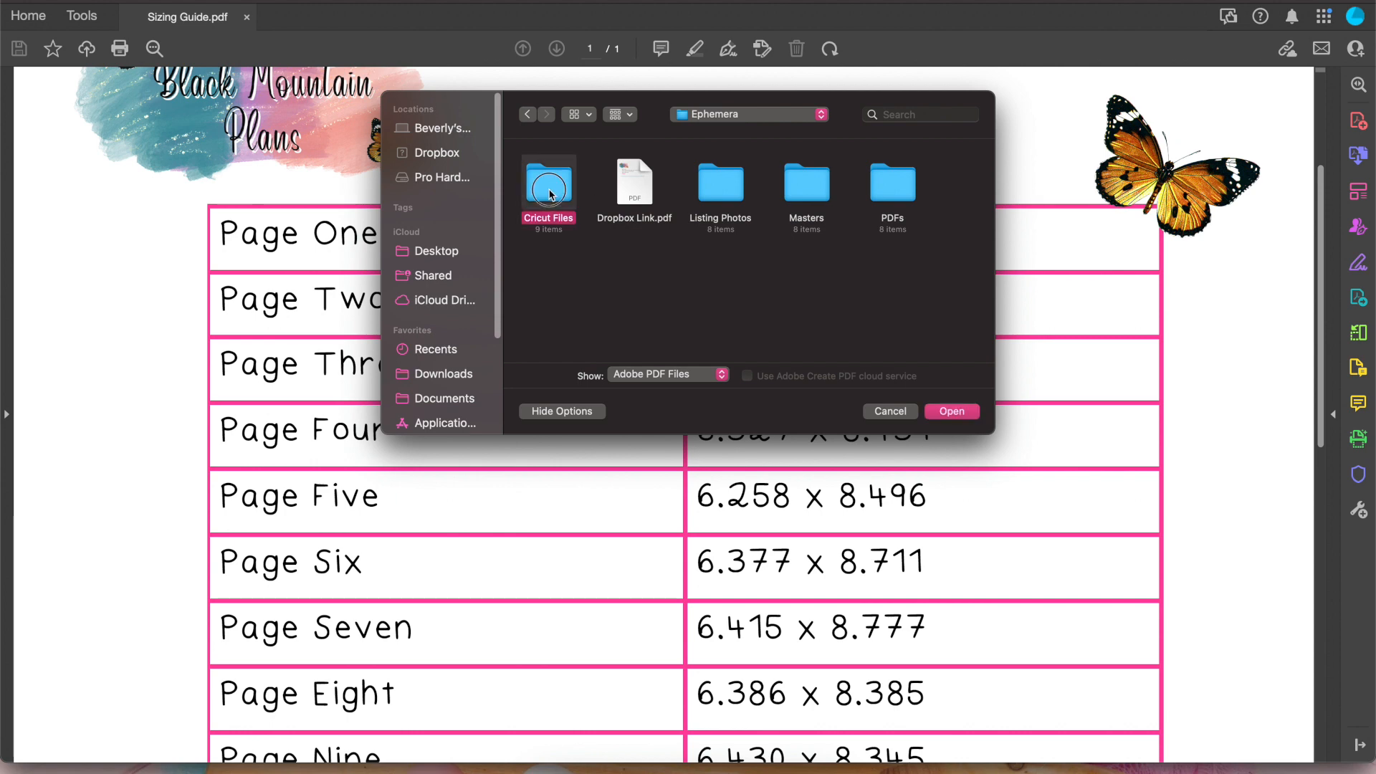
pyautogui.doubleClick(862, 281)
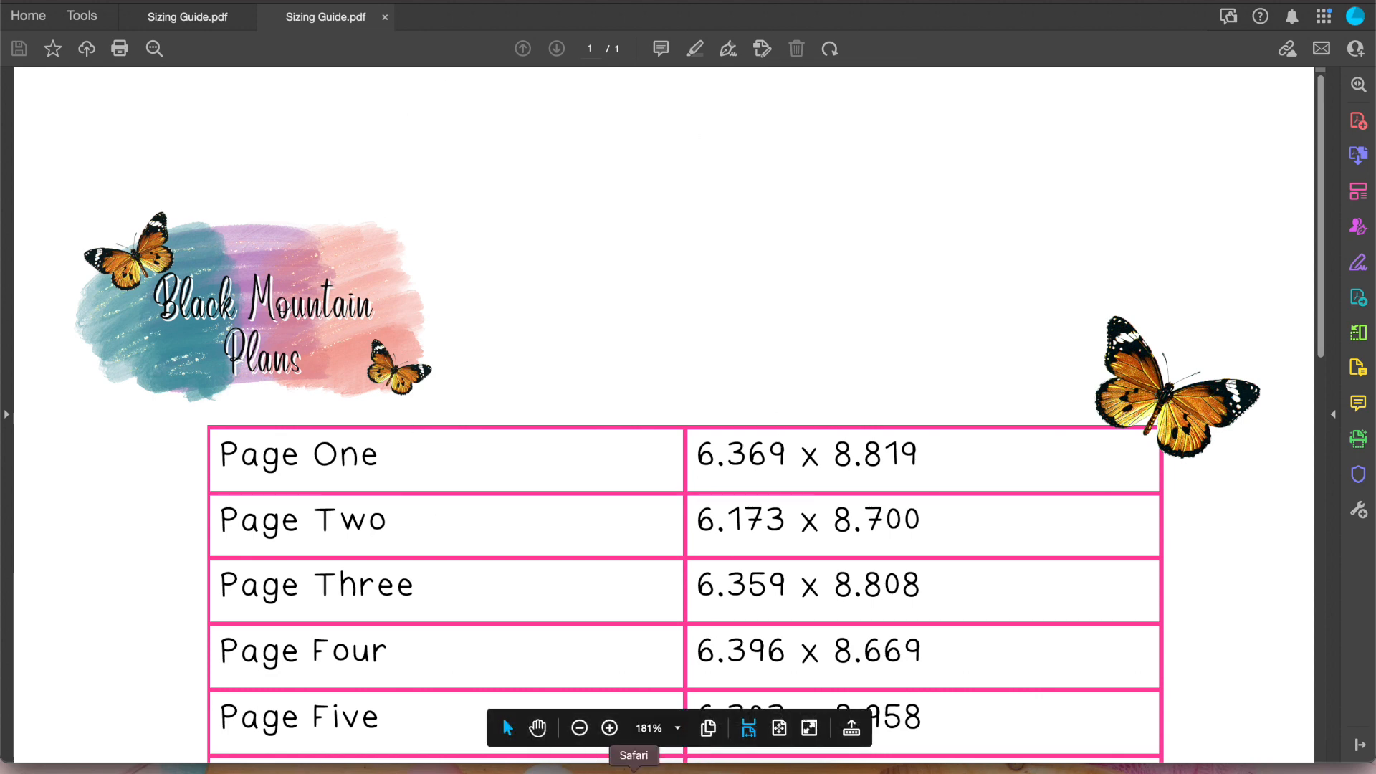
# Switch back to Silhouette Studio and select the Page-1 image
pyautogui.click(608, 765)
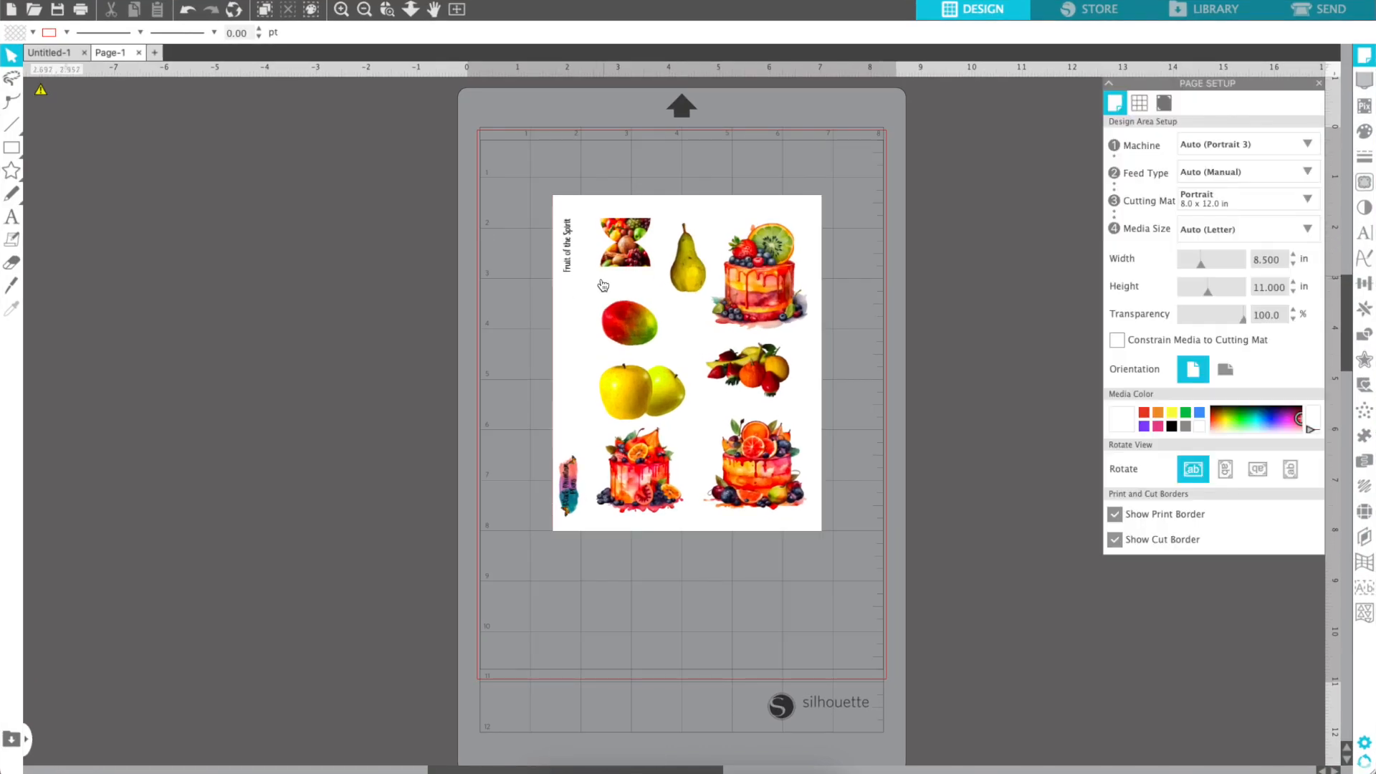
pyautogui.click(605, 283)
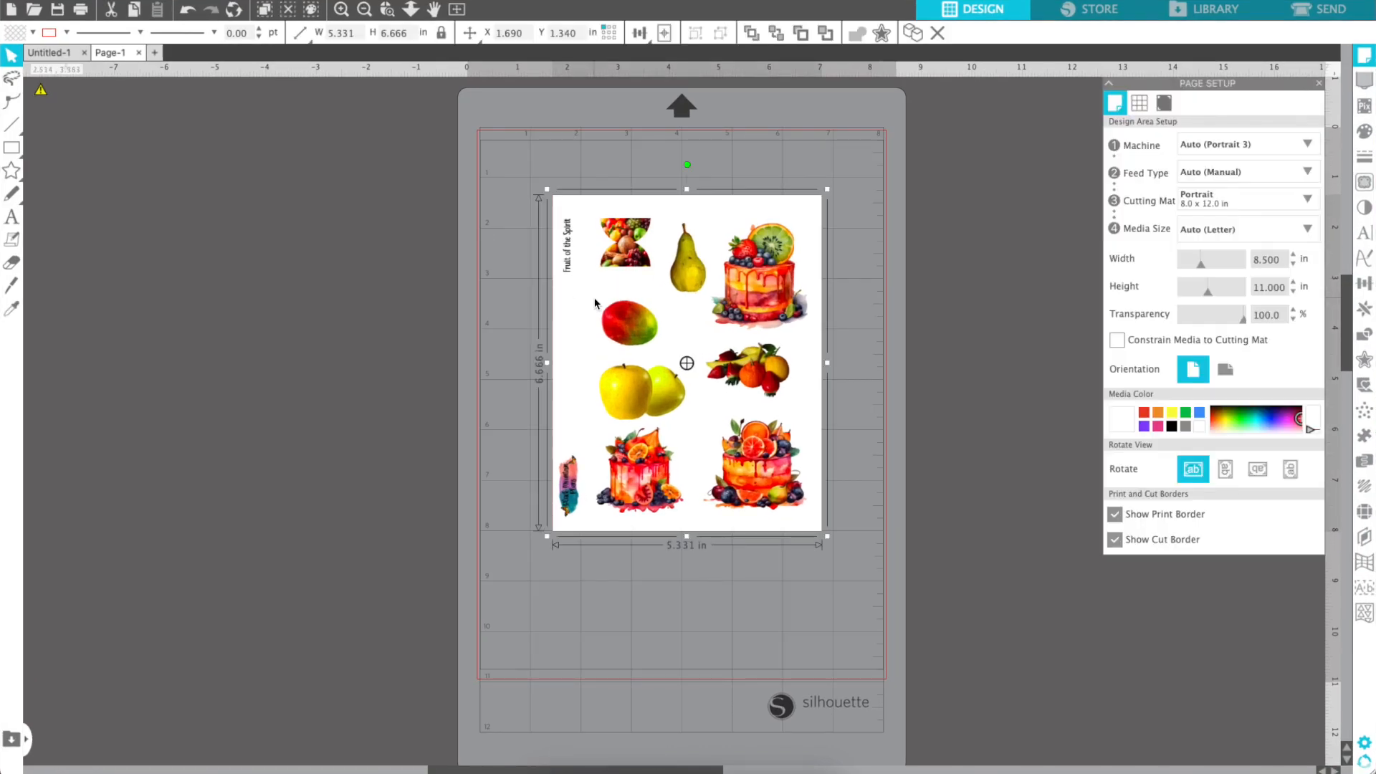
pyautogui.rightClick(579, 290)
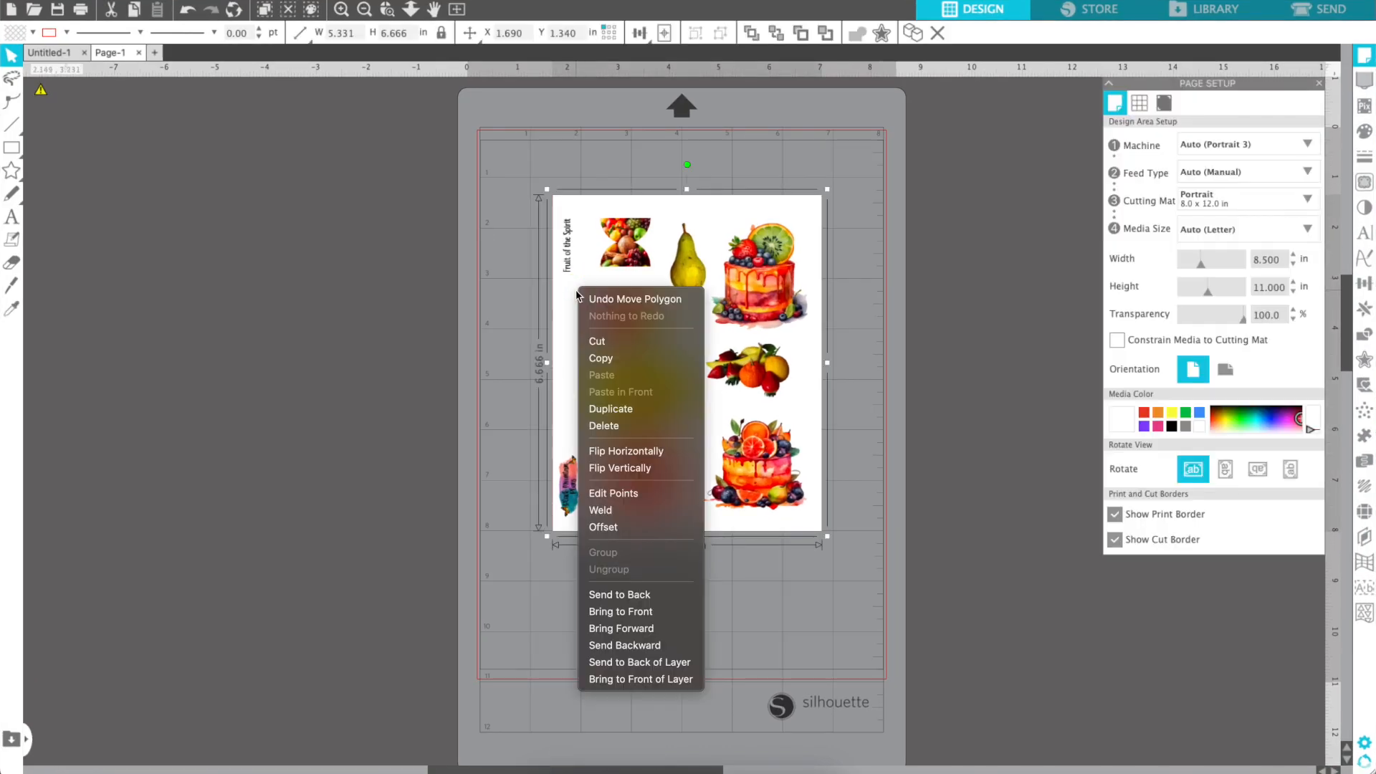
pyautogui.click(503, 354)
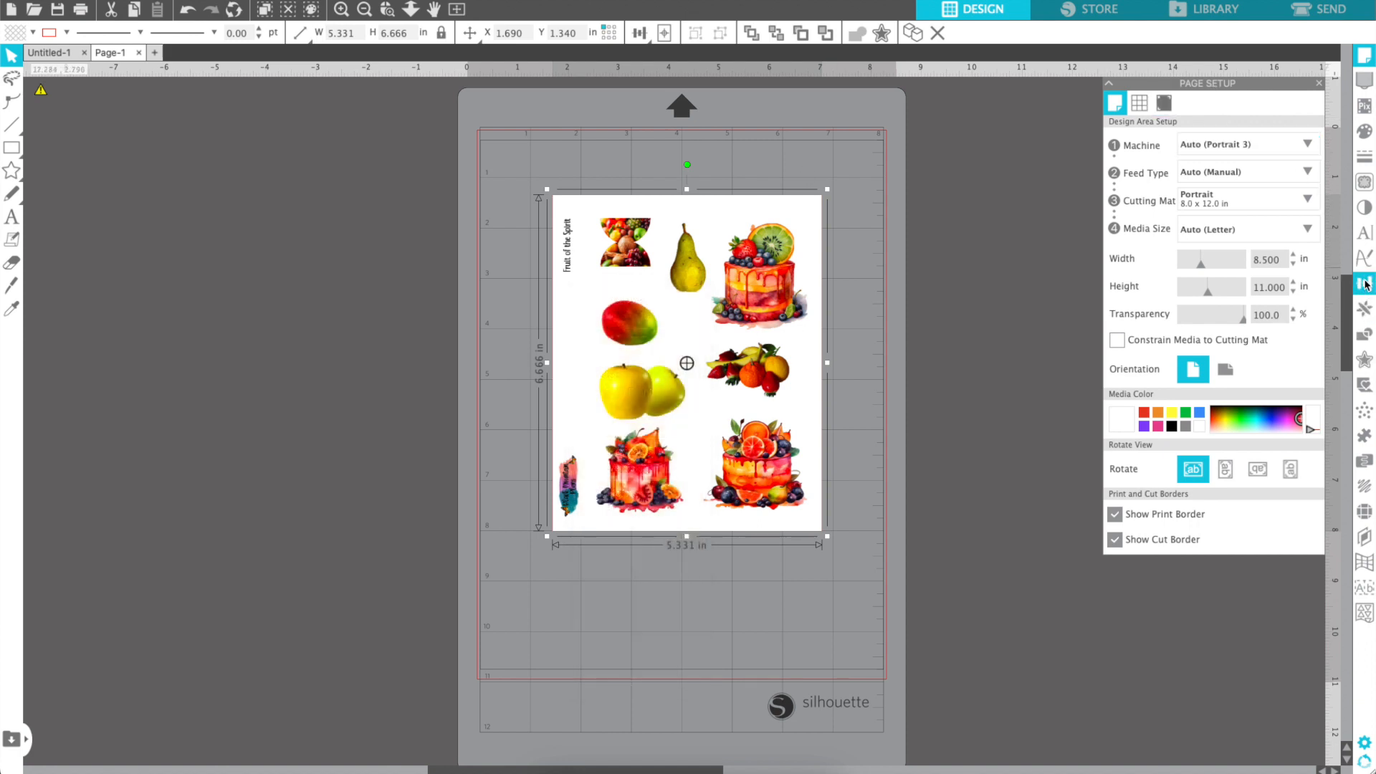
# Start a trace and define a trace area enclosing the whole Page-1 image, about 5.4 by 6.7 in
pyautogui.click(1364, 184)
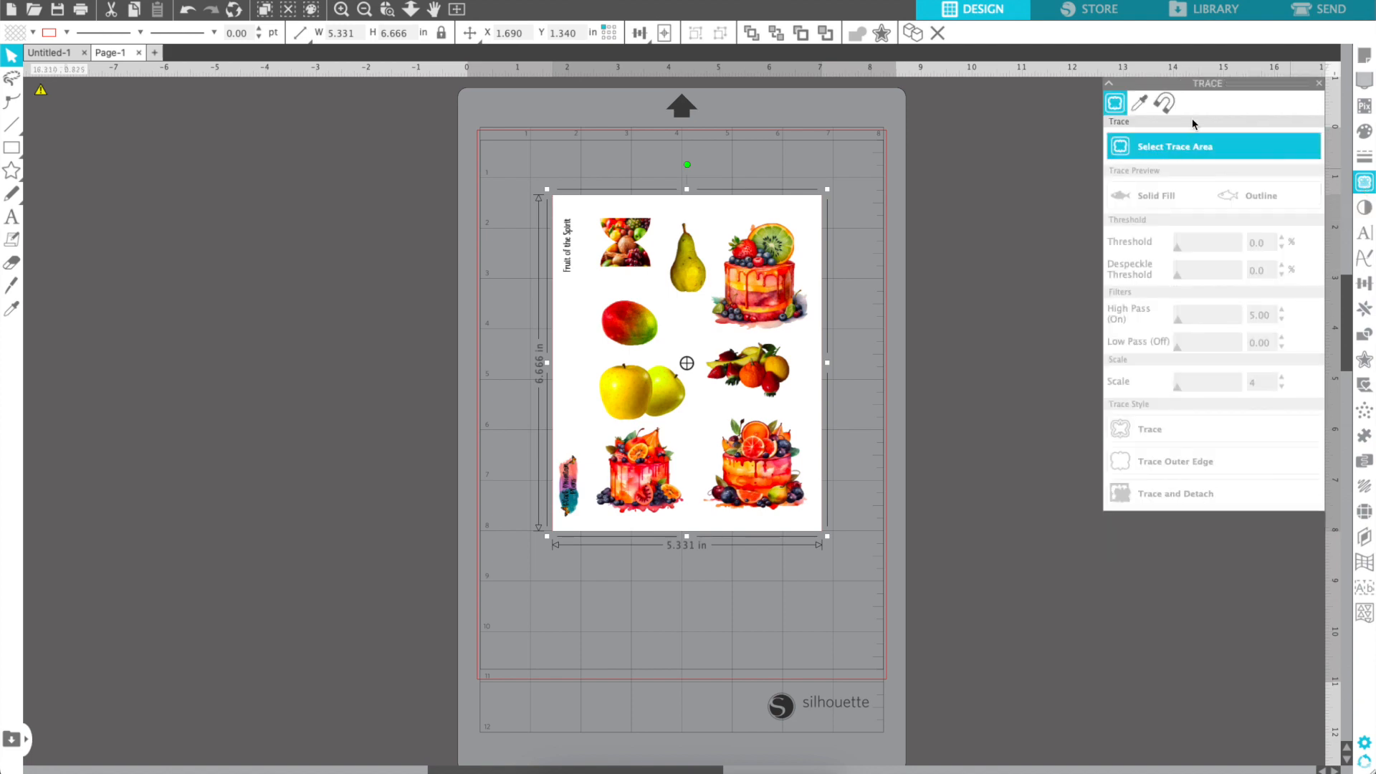
pyautogui.moveTo(1209, 83); pyautogui.dragTo(1032, 80)
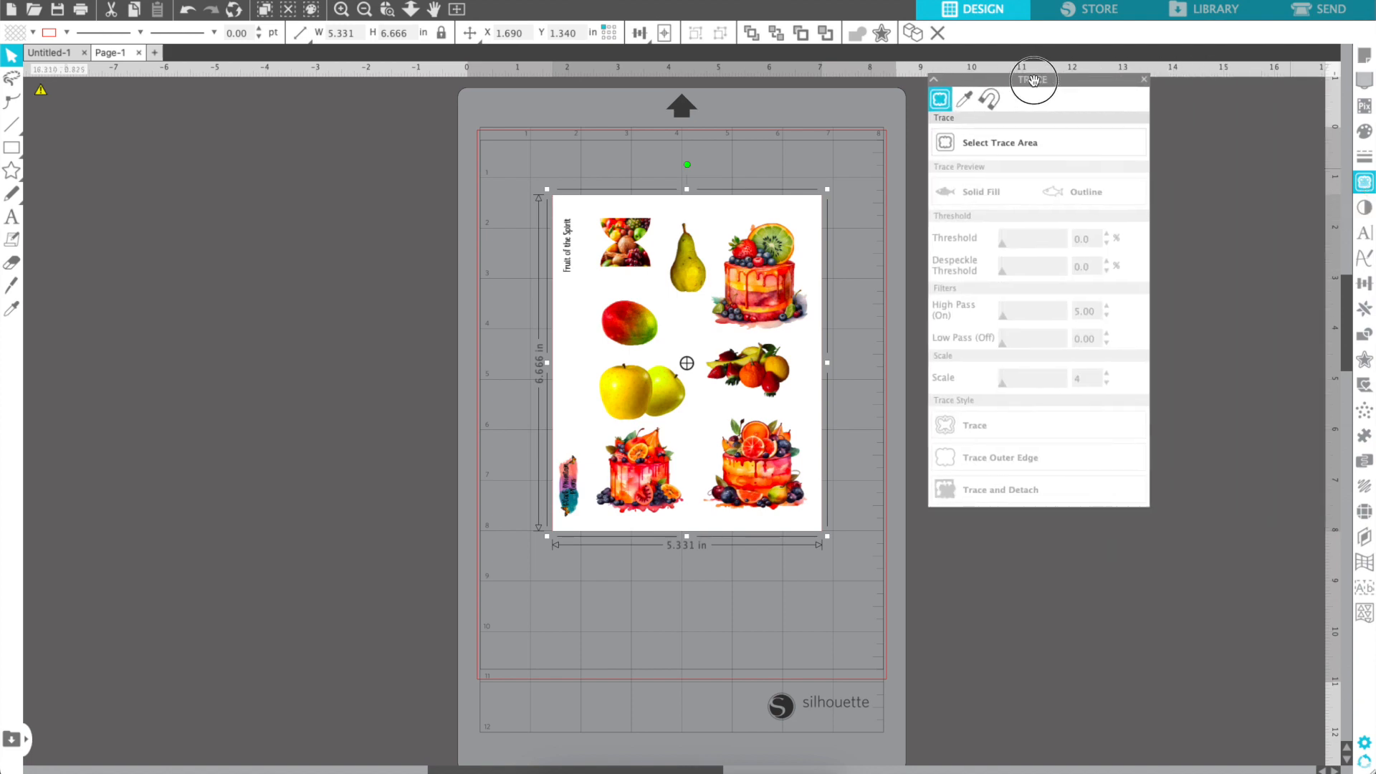
pyautogui.click(973, 137)
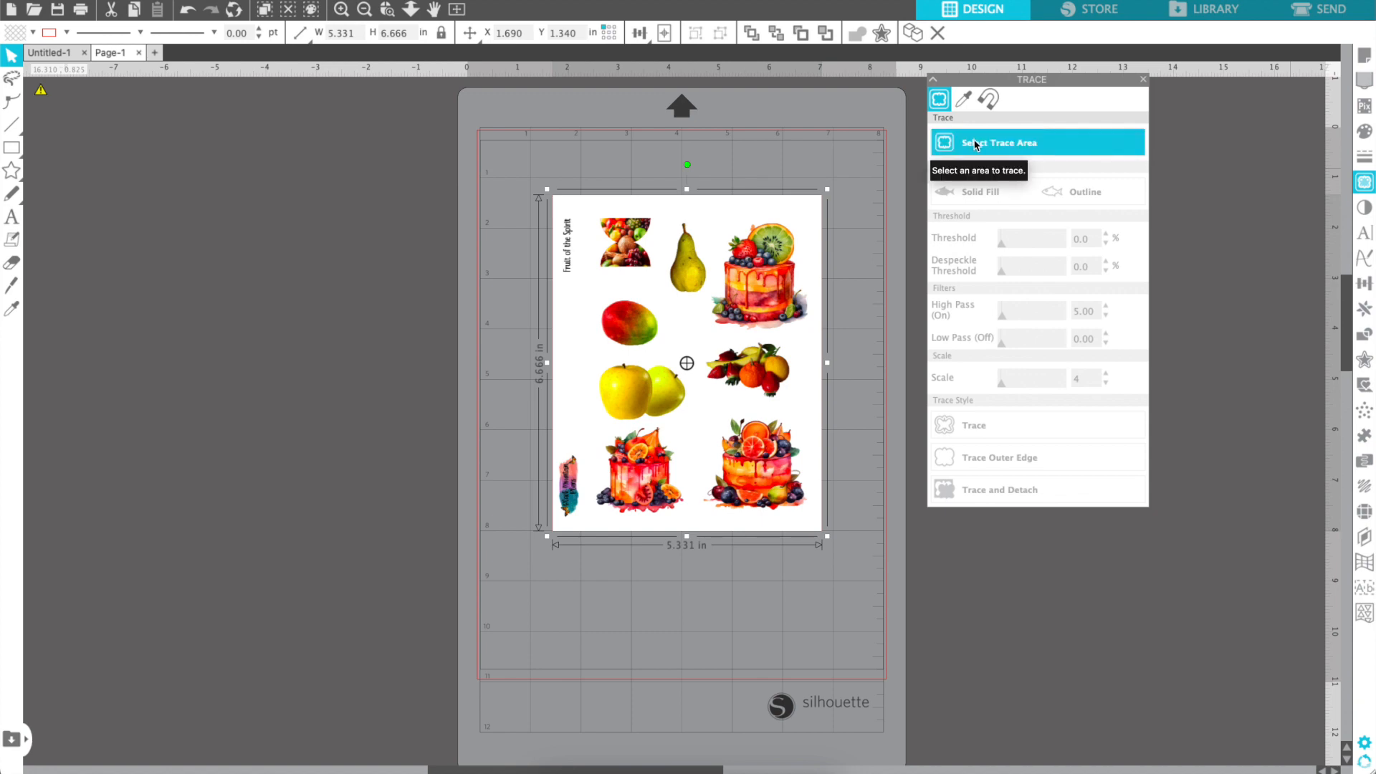
pyautogui.click(973, 140)
pyautogui.click(982, 145)
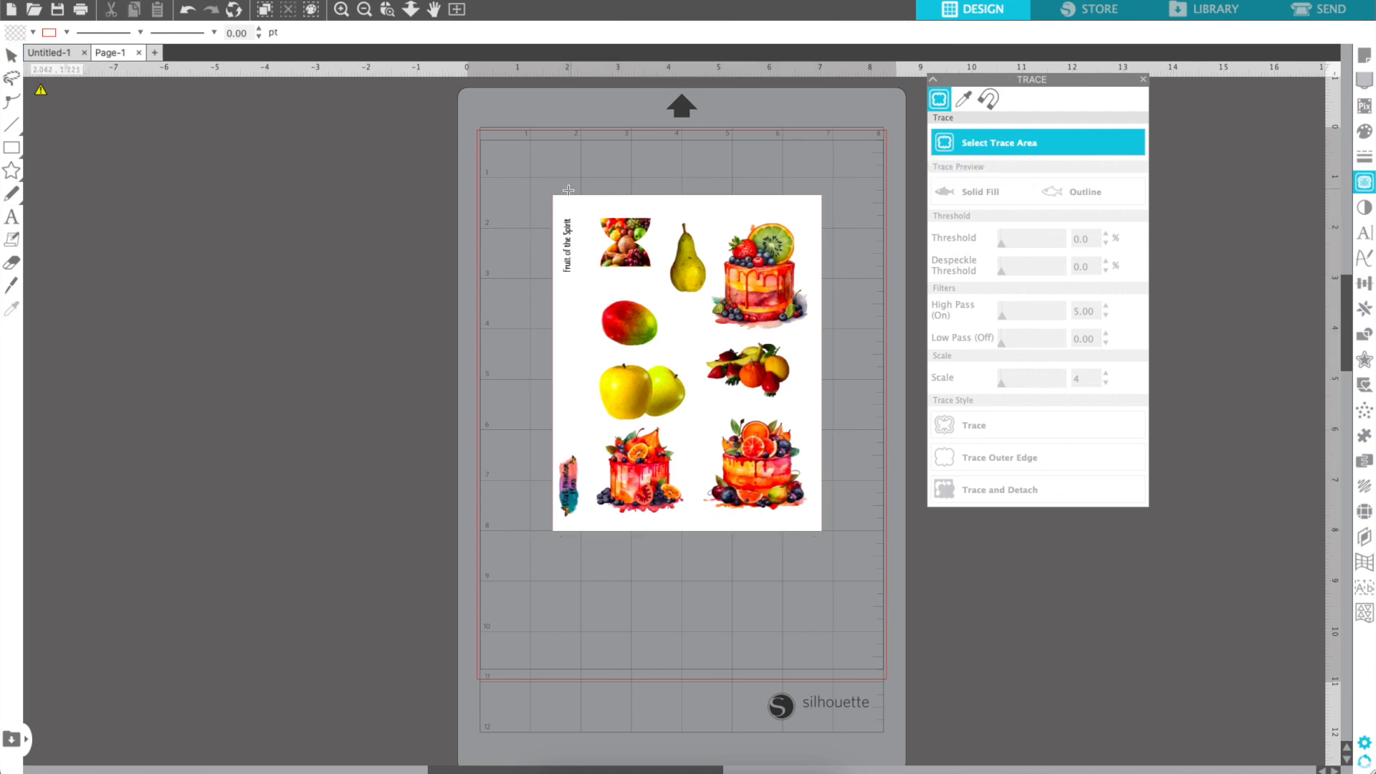
pyautogui.moveTo(545, 193)
pyautogui.mouseDown()
pyautogui.moveTo(586, 547)
pyautogui.moveTo(823, 532)
pyautogui.mouseUp()
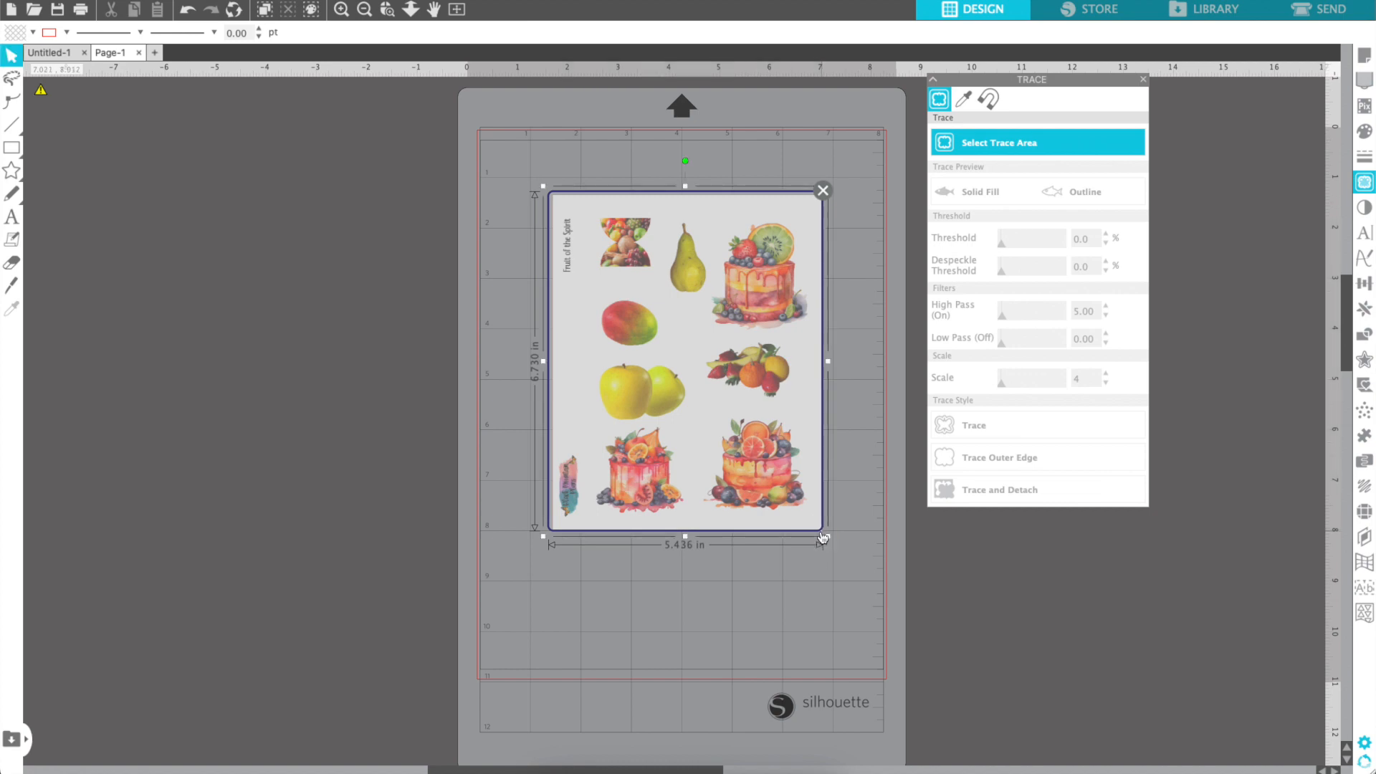
# Set the trace threshold to 100% and apply Trace and Detach to the fruit and cake images
pyautogui.moveTo(1030, 246); pyautogui.dragTo(1041, 246)
pyautogui.moveTo(1045, 245); pyautogui.dragTo(1066, 245)
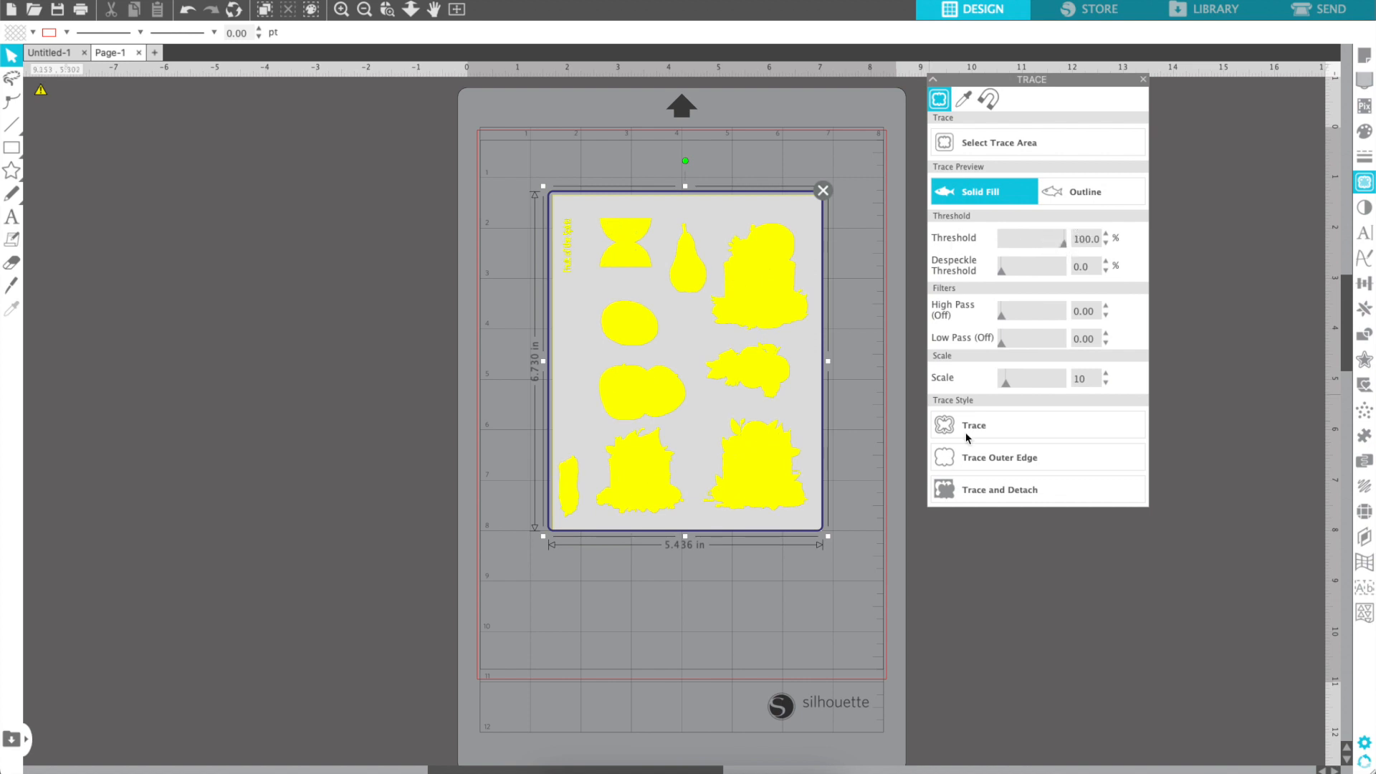
pyautogui.click(992, 488)
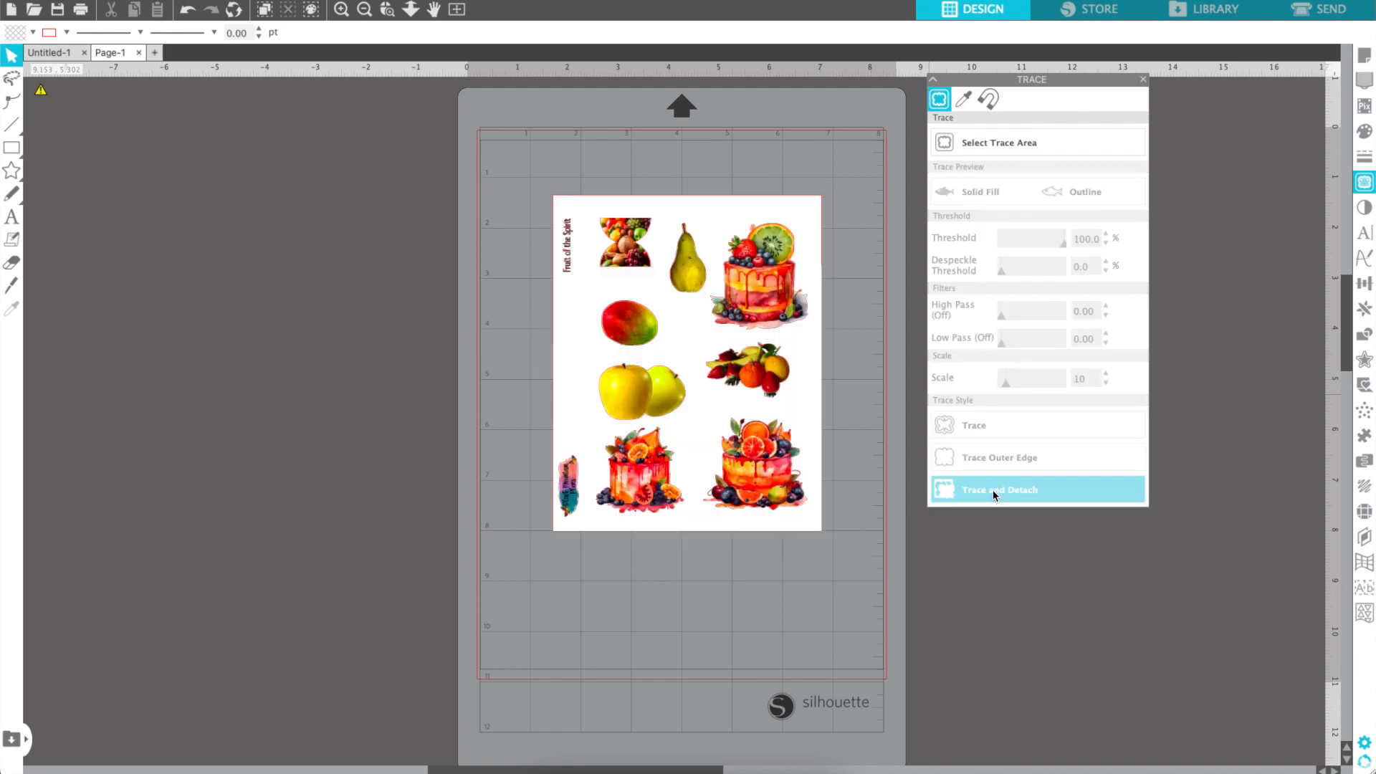
# Delete the leftover white page background and its outline, along with the vertical title text and the small logo
pyautogui.click(708, 216)
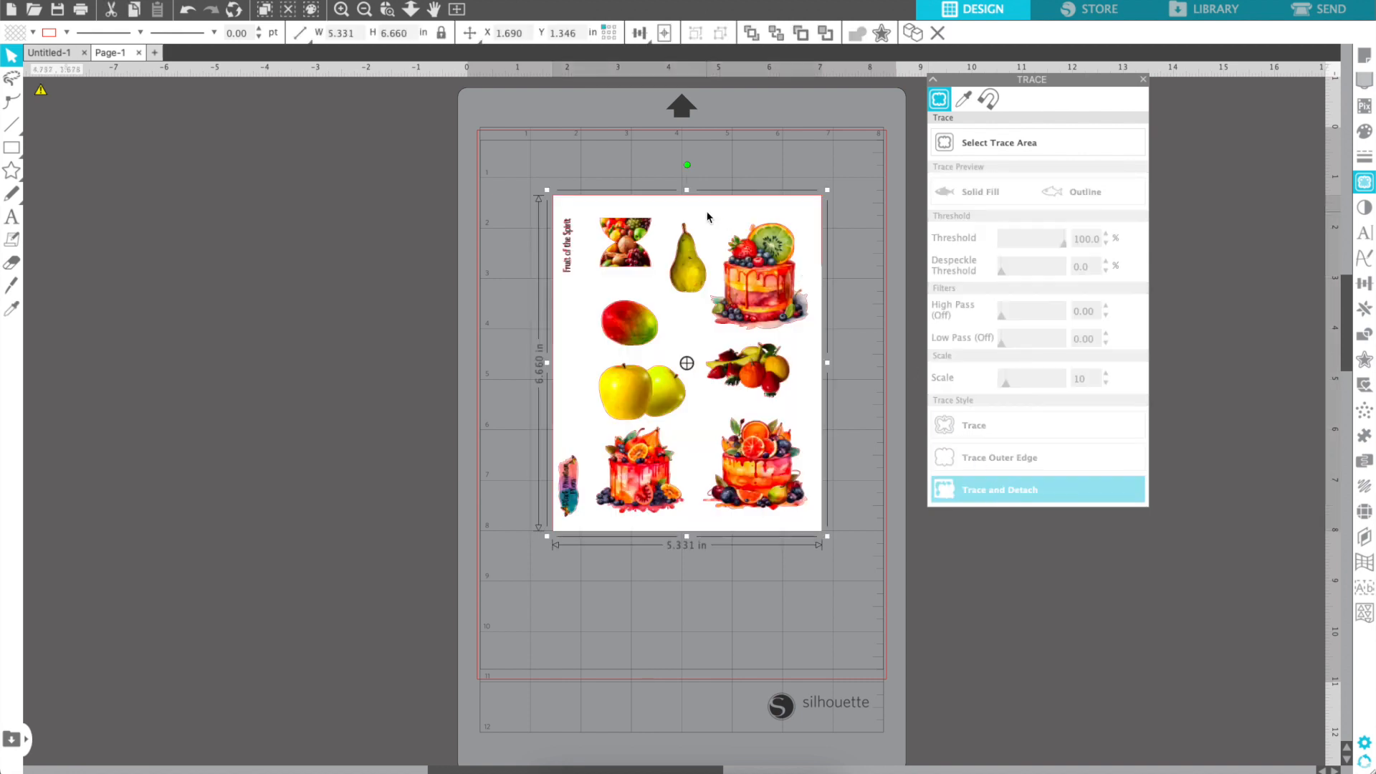
pyautogui.press('Delete')
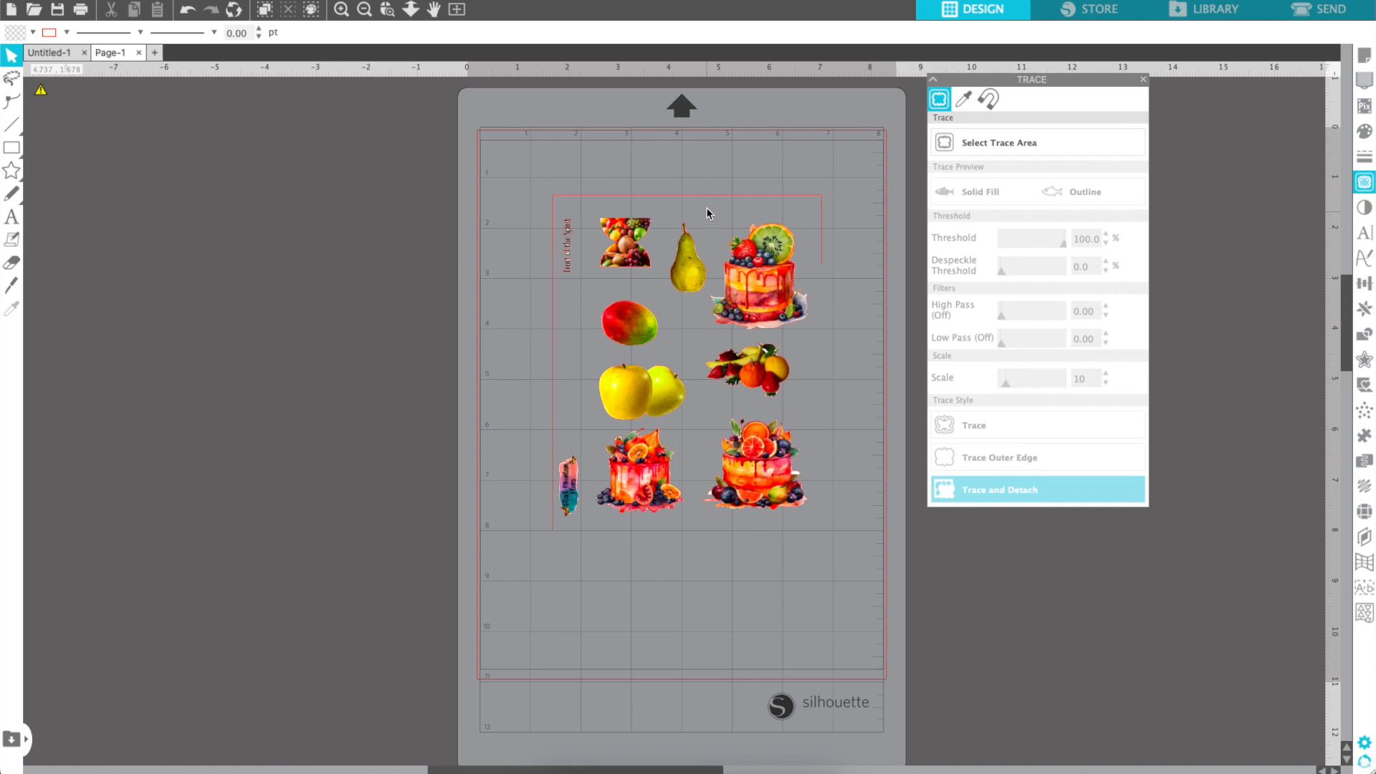
pyautogui.click(720, 195)
pyautogui.press('Delete')
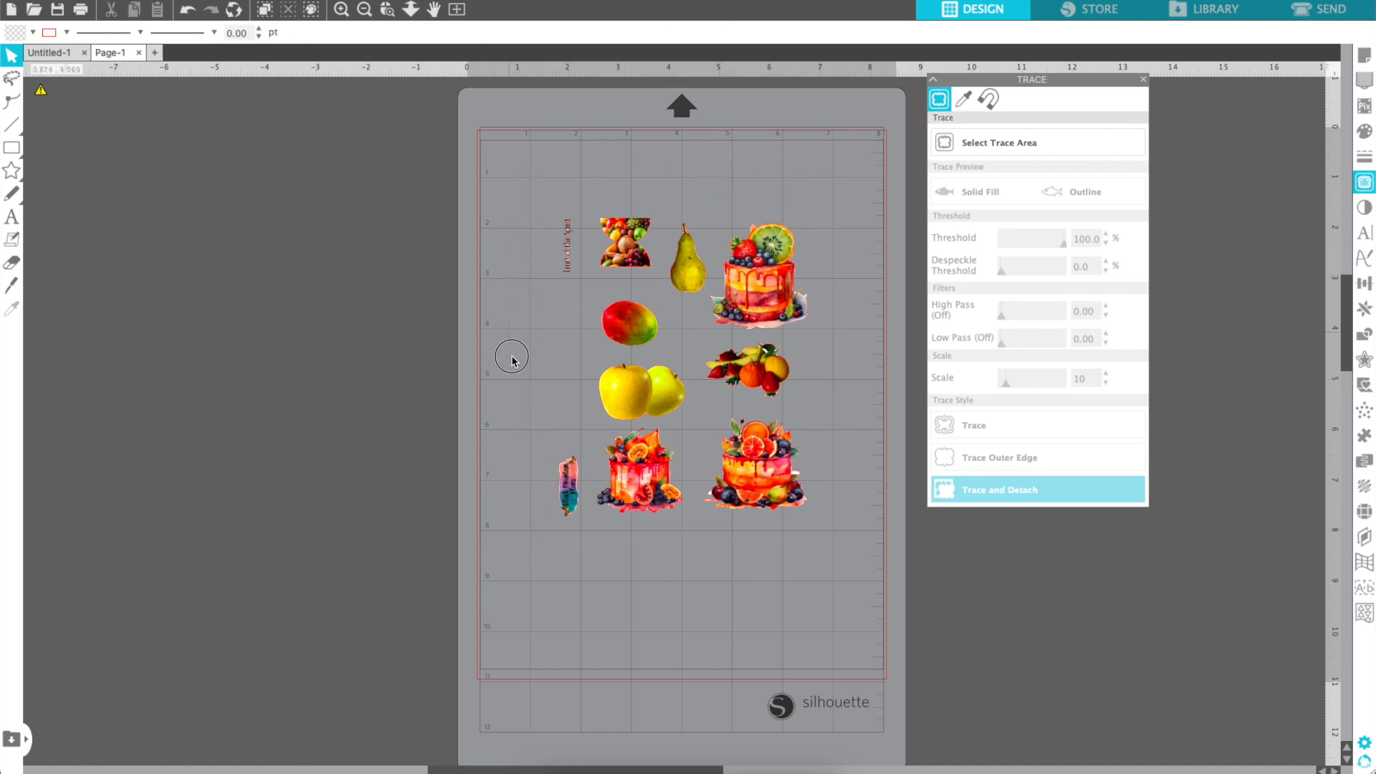
pyautogui.click(568, 502)
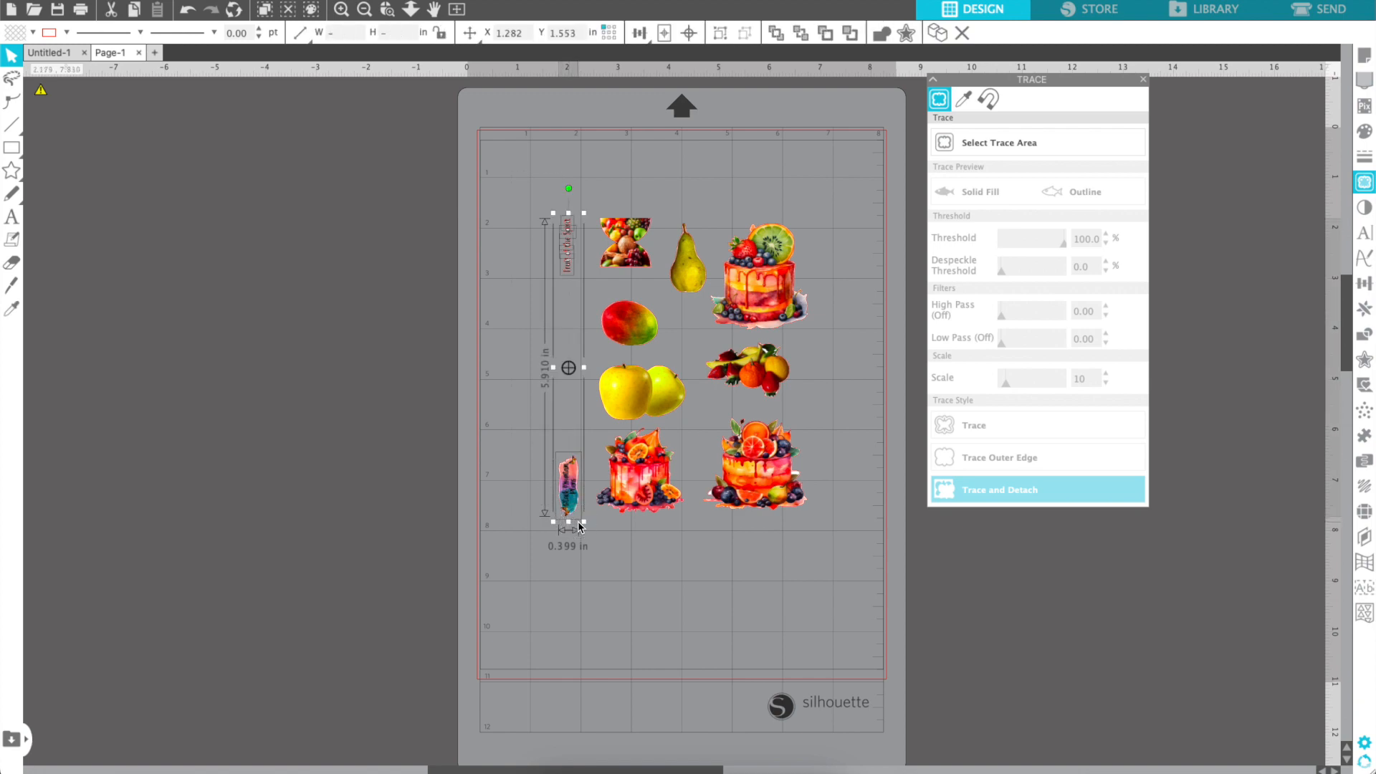
pyautogui.press('Delete')
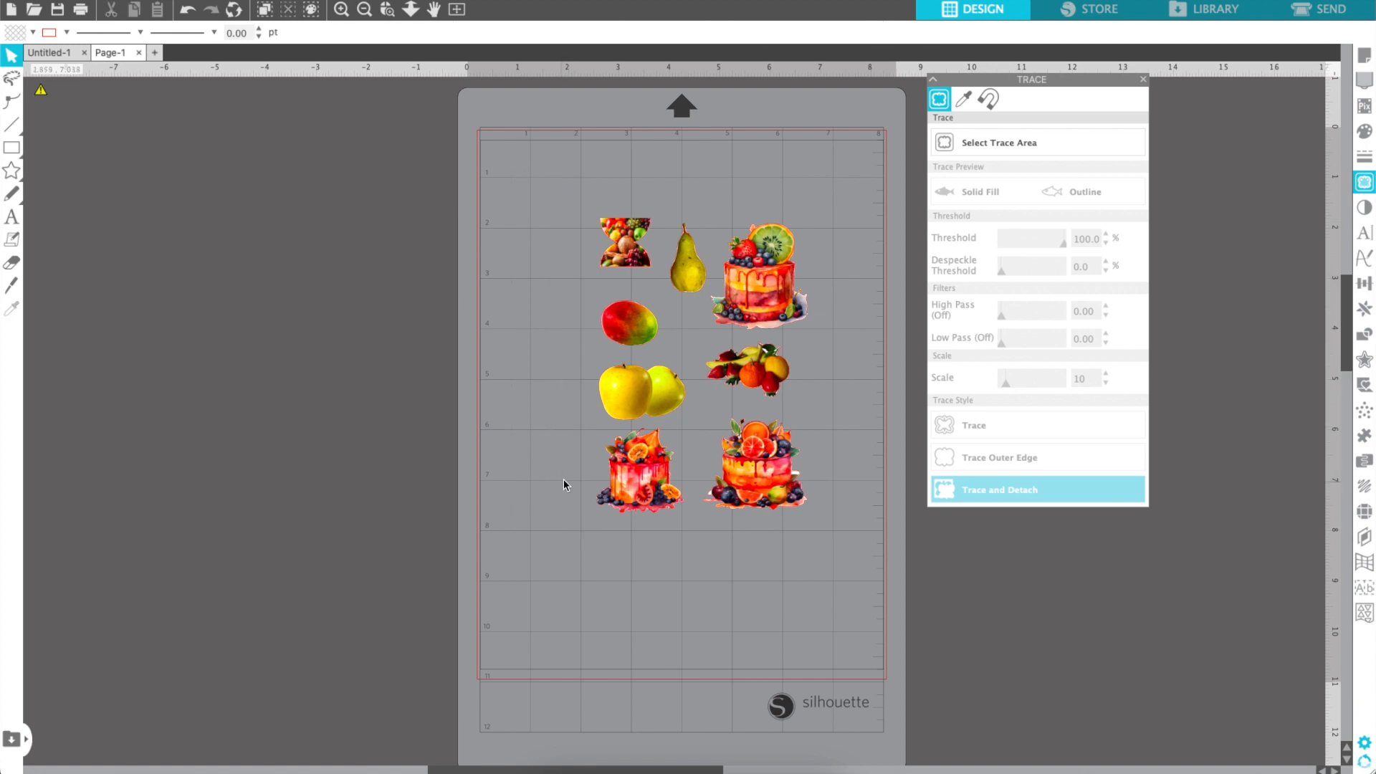
# Examine the detached images up close to check the traced edges around the yellow apples
pyautogui.click(341, 9)
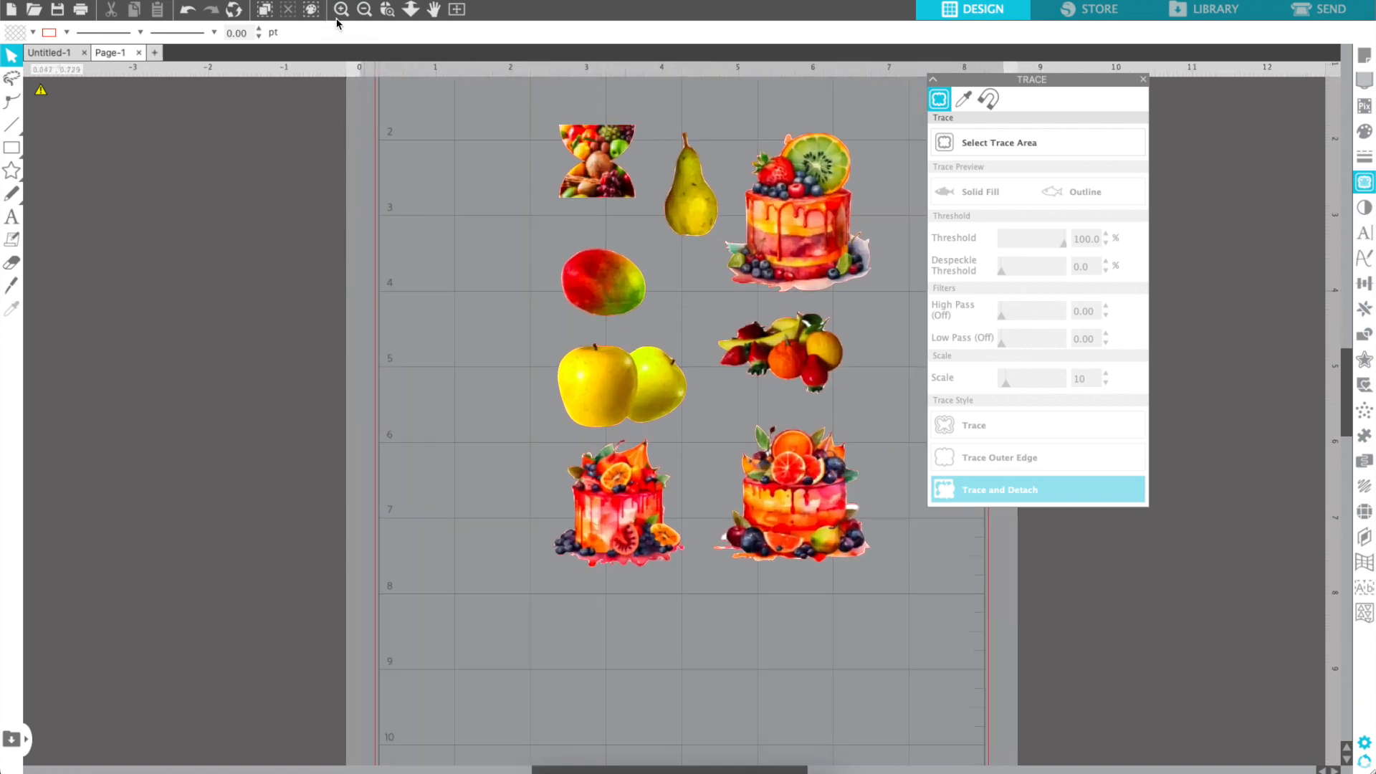
pyautogui.click(341, 10)
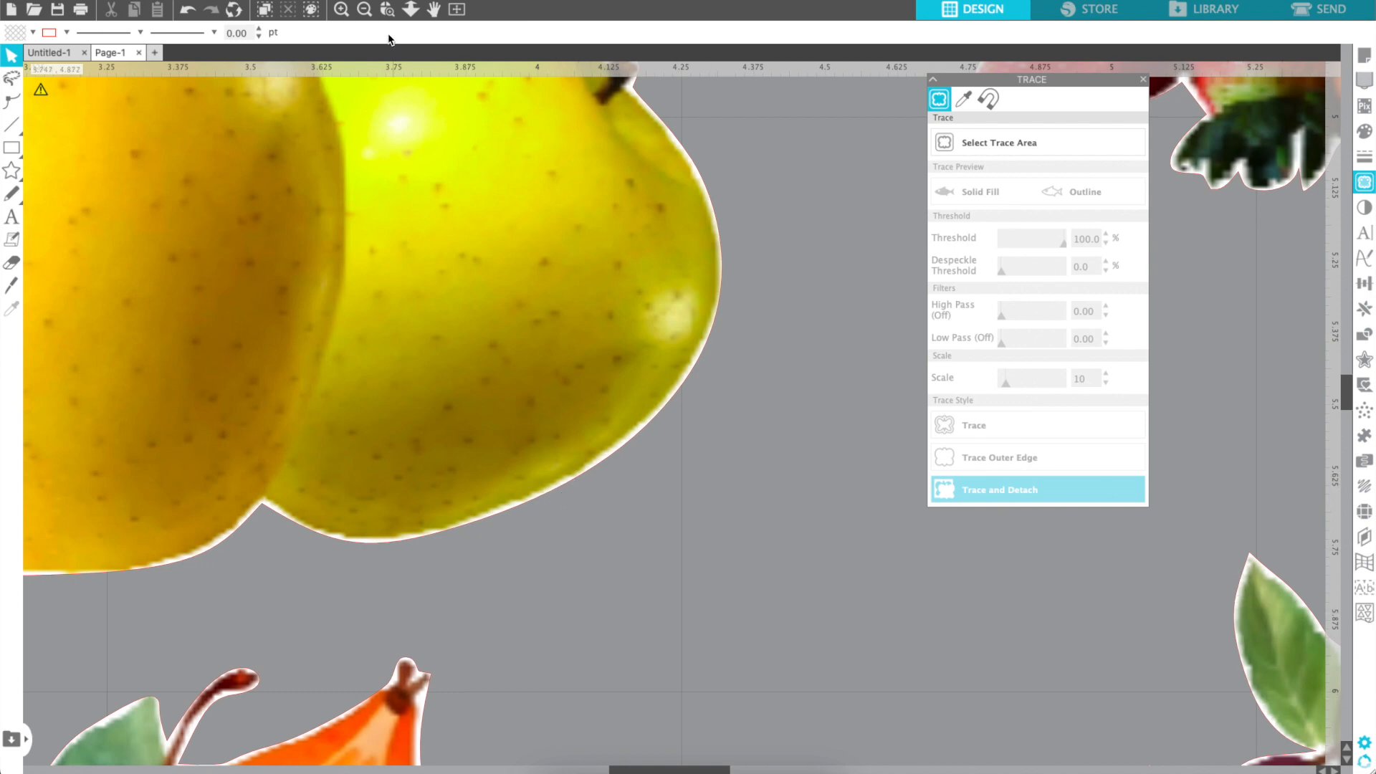
pyautogui.click(365, 7)
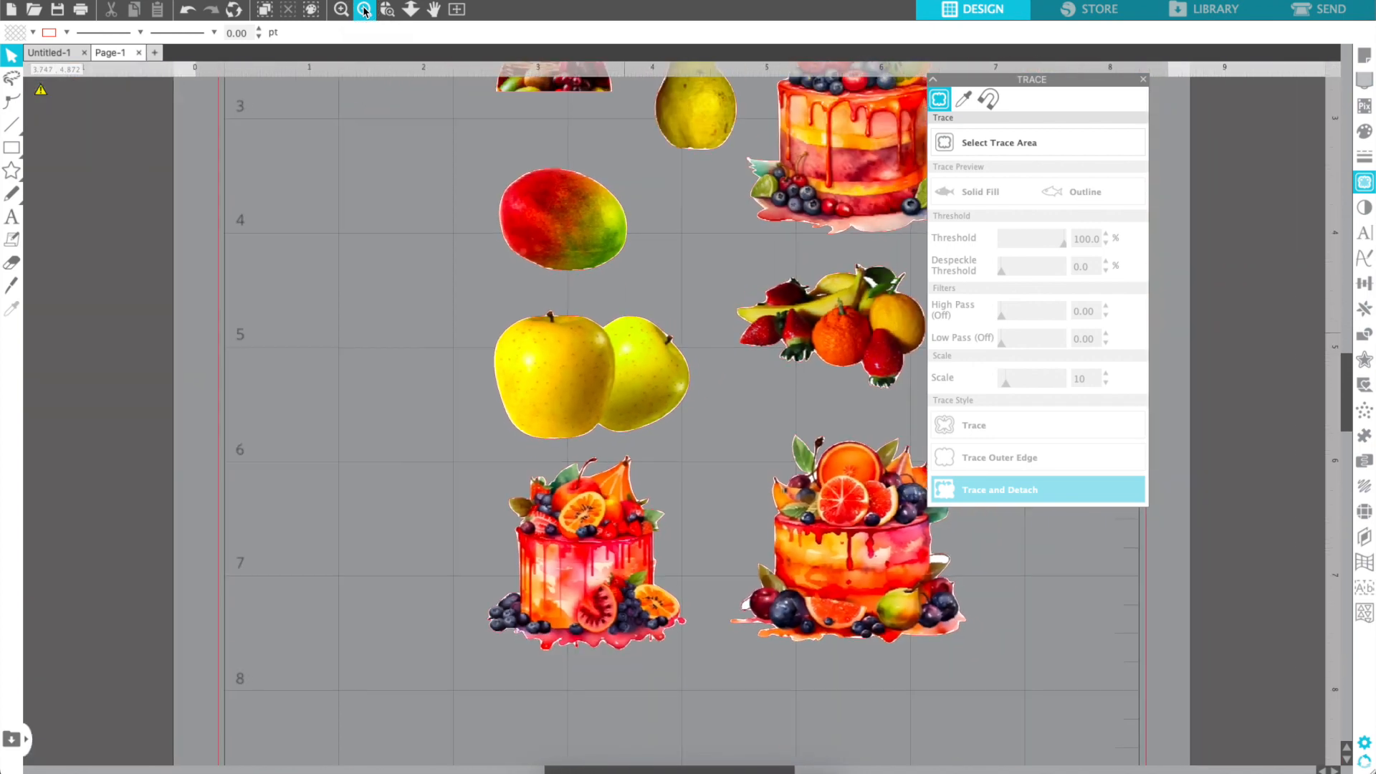
pyautogui.click(365, 9)
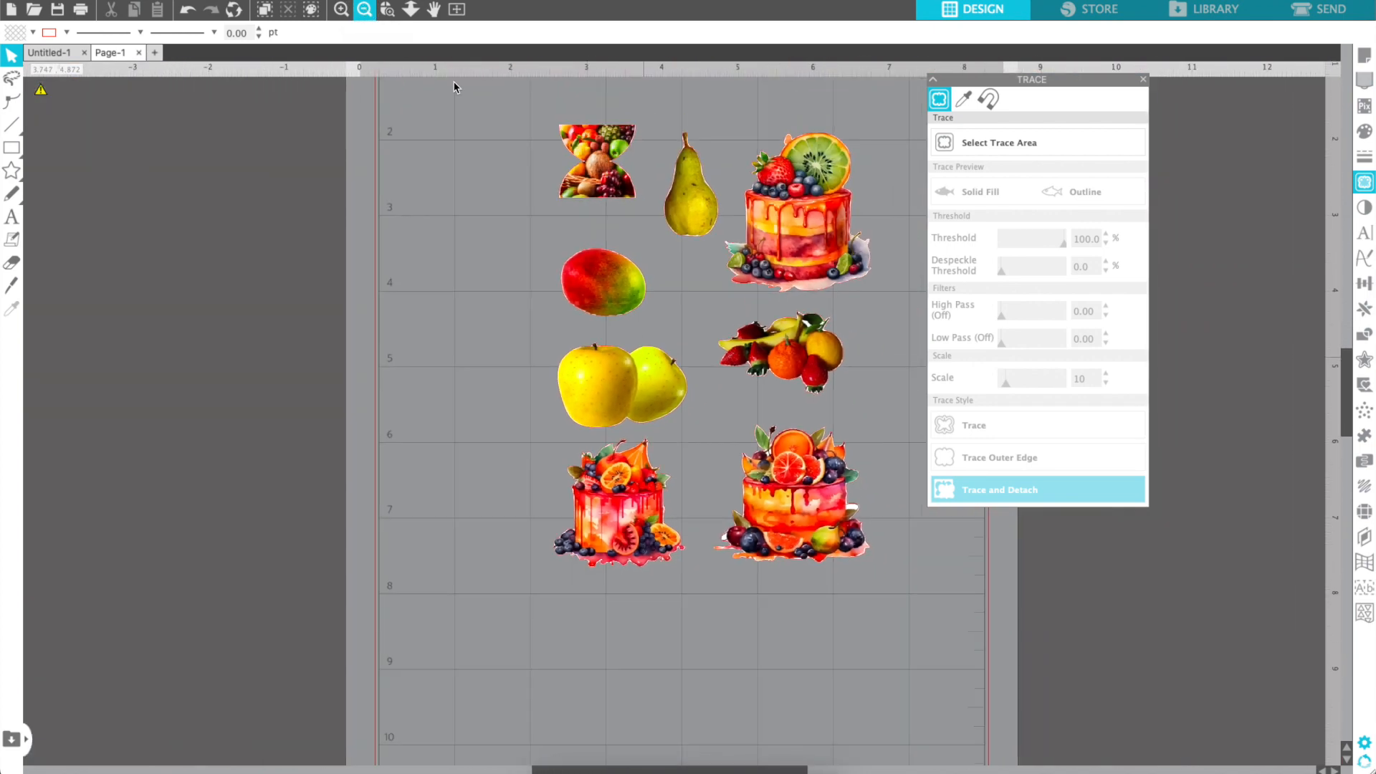
# Group all the detached fruit and cake images into one object, with the Trace panel moved aside
pyautogui.scroll(3, 646, 249)
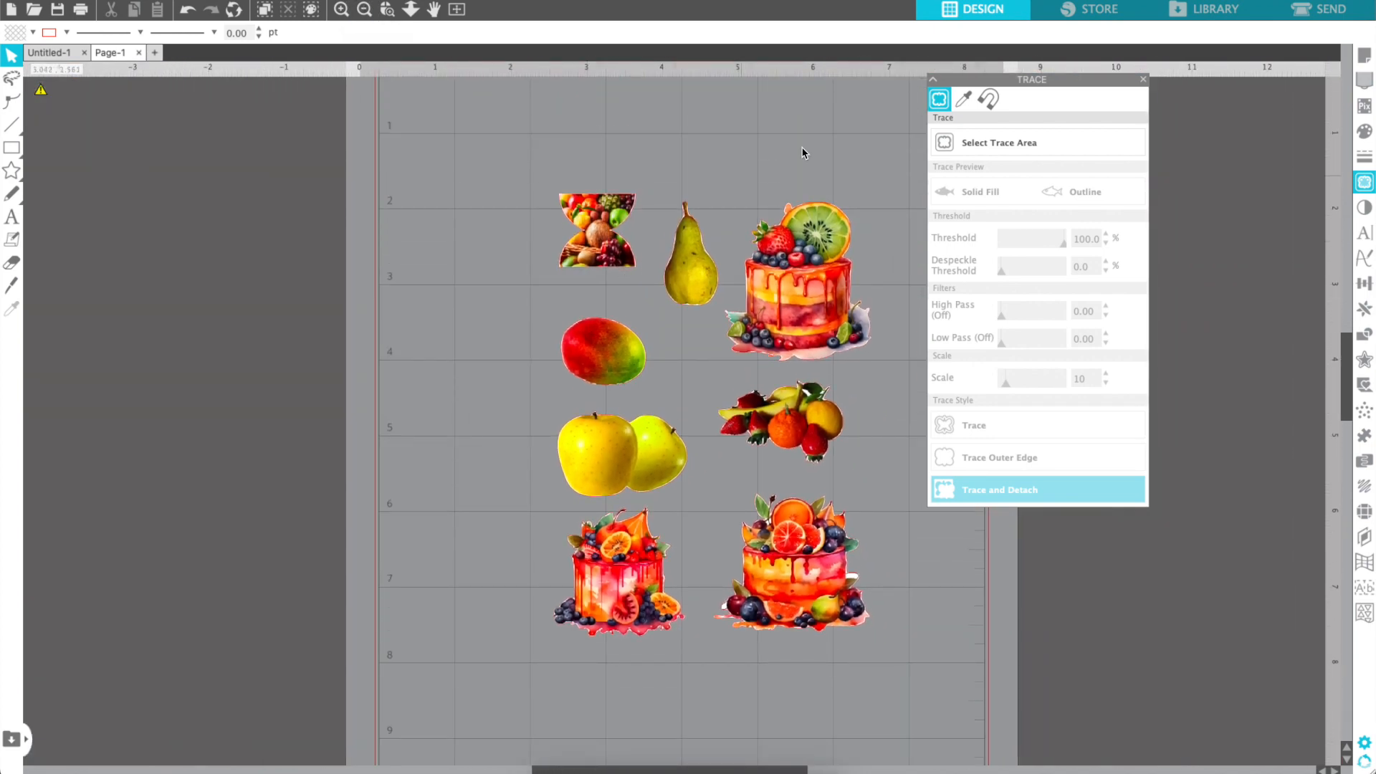
pyautogui.moveTo(1033, 87); pyautogui.dragTo(1243, 118)
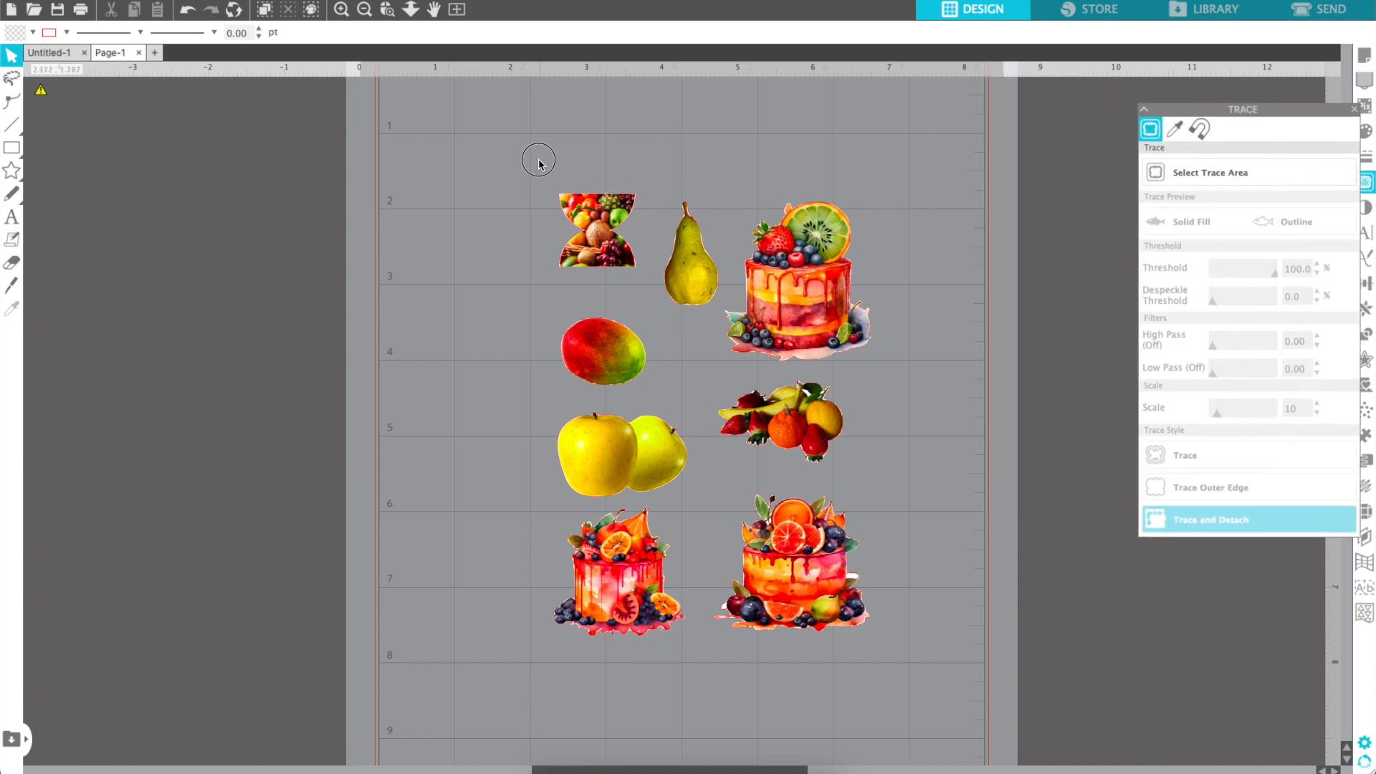
pyautogui.moveTo(541, 159); pyautogui.dragTo(638, 636)
pyautogui.hotkey('ctrl', 'a')
pyautogui.rightClick(451, 369)
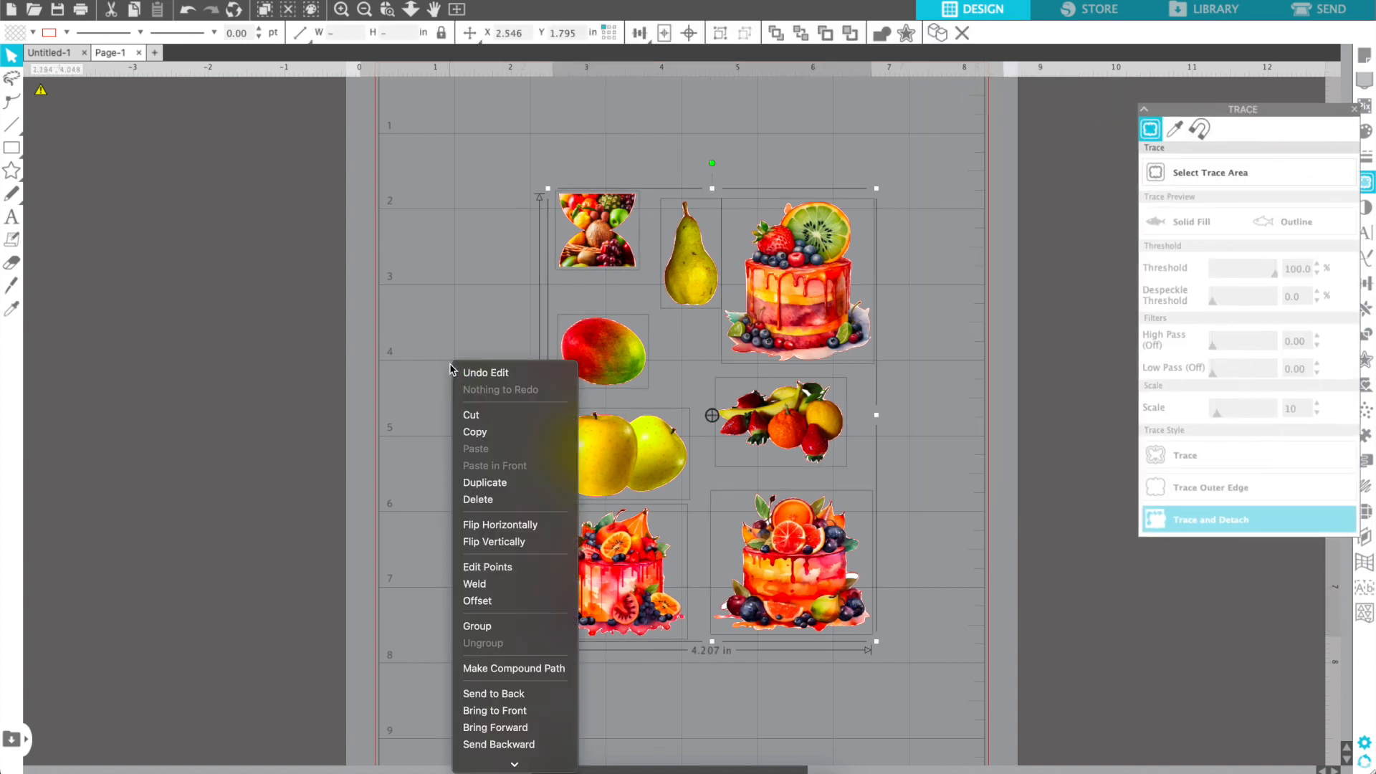
pyautogui.click(498, 626)
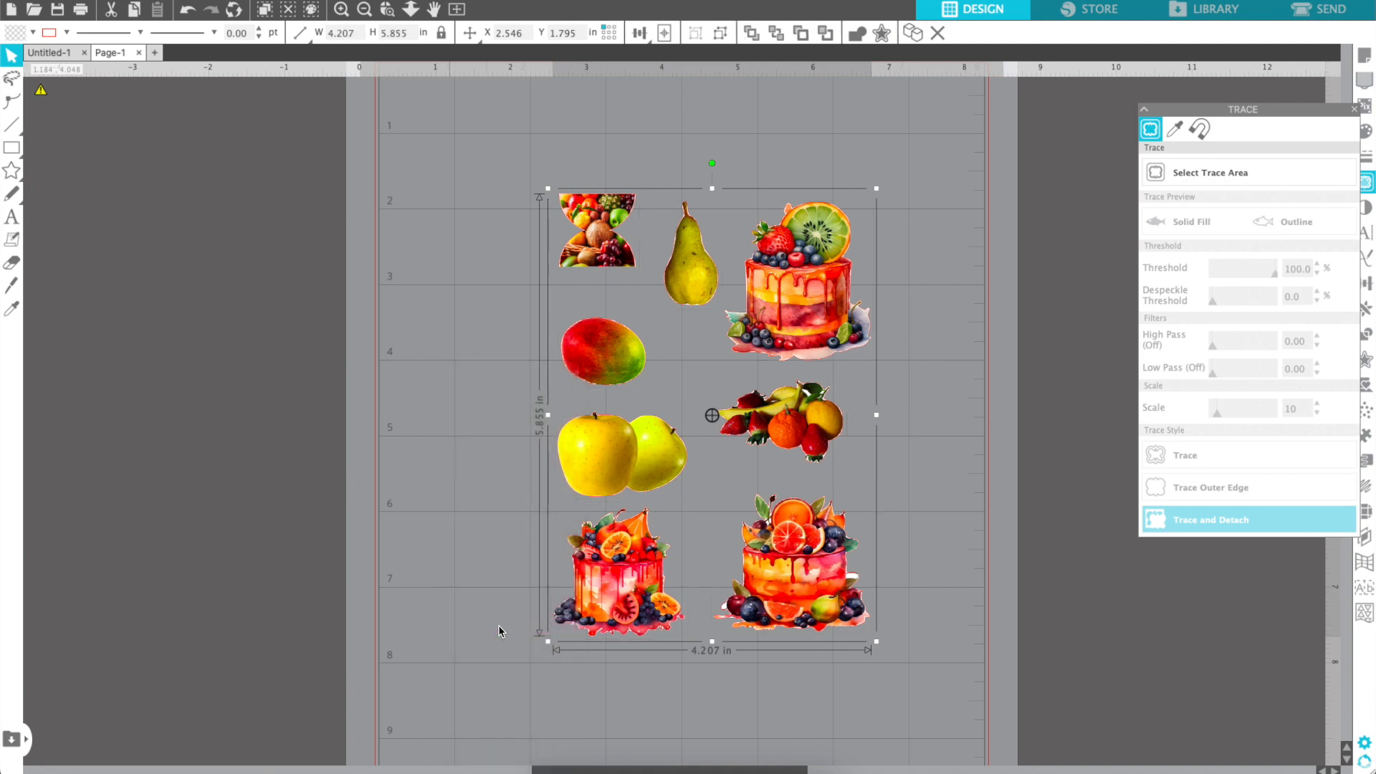
# Unlock the aspect ratio and resize the grouped images to 6.369 in wide by 8.819 in high
pyautogui.click(438, 36)
pyautogui.click(342, 33)
pyautogui.write('6.369')
pyautogui.press('Tab')
pyautogui.write('8.')
pyautogui.press('Return')
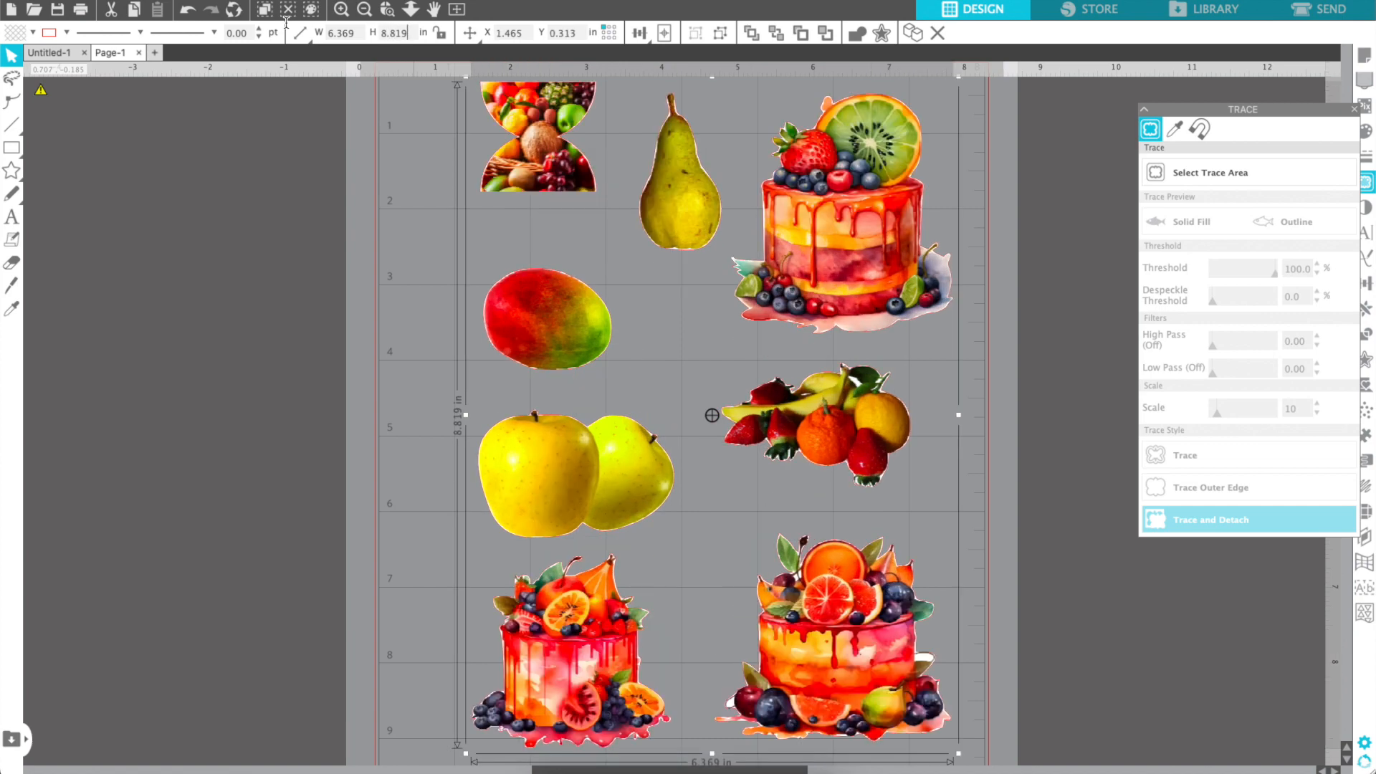
# Turn on registration marks for the page
pyautogui.click(1365, 57)
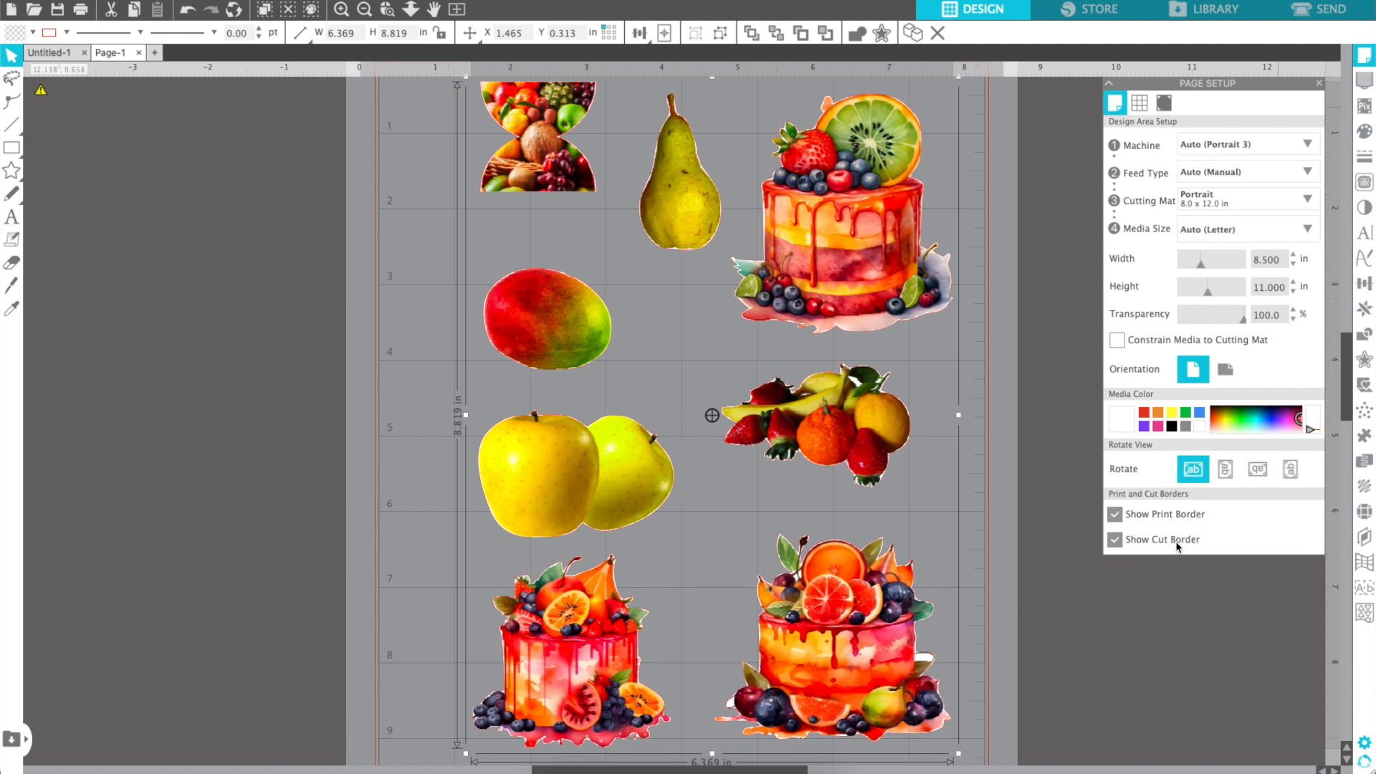
pyautogui.click(1162, 106)
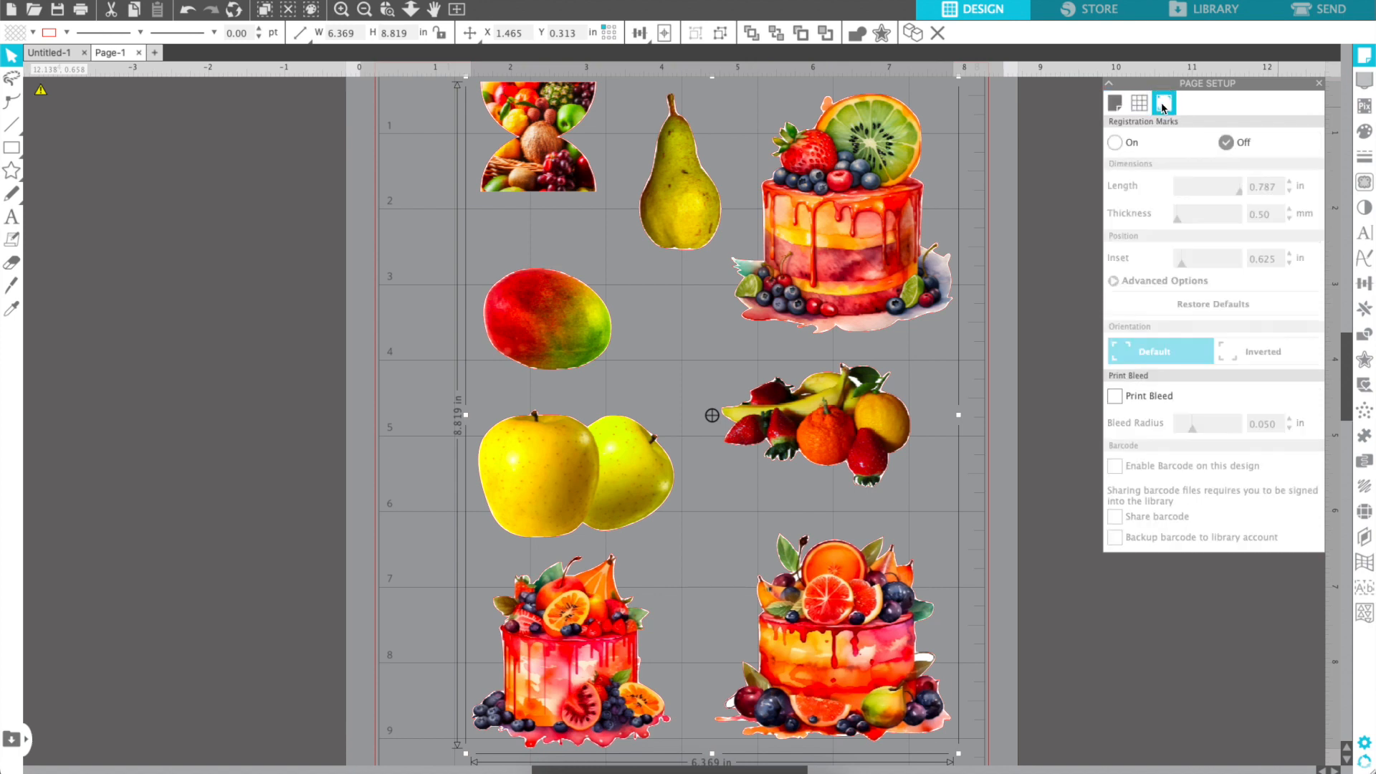
pyautogui.click(1116, 143)
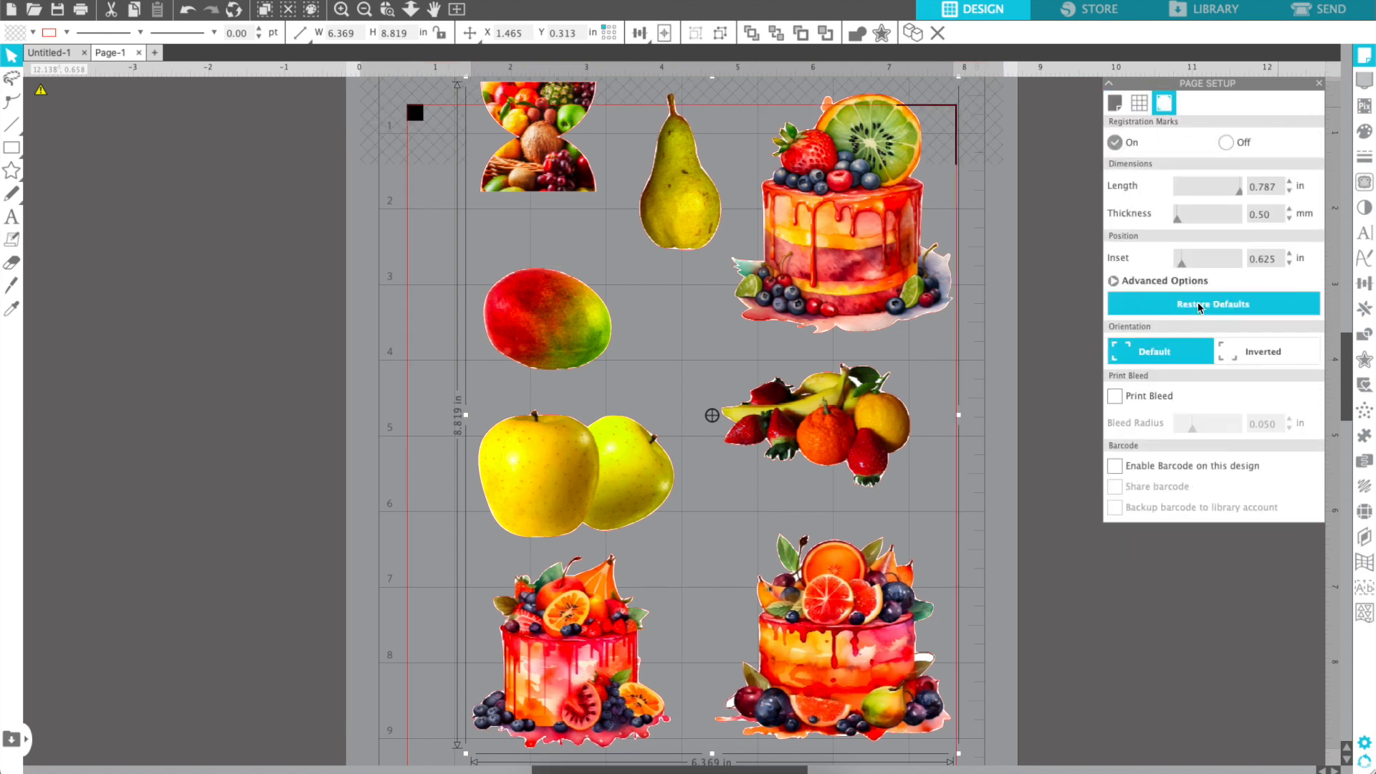
# Move the image group inside the registration-mark cut border, to about X 1.41, Y 1.35 in, and close the page setup
pyautogui.moveTo(850, 263); pyautogui.dragTo(865, 339)
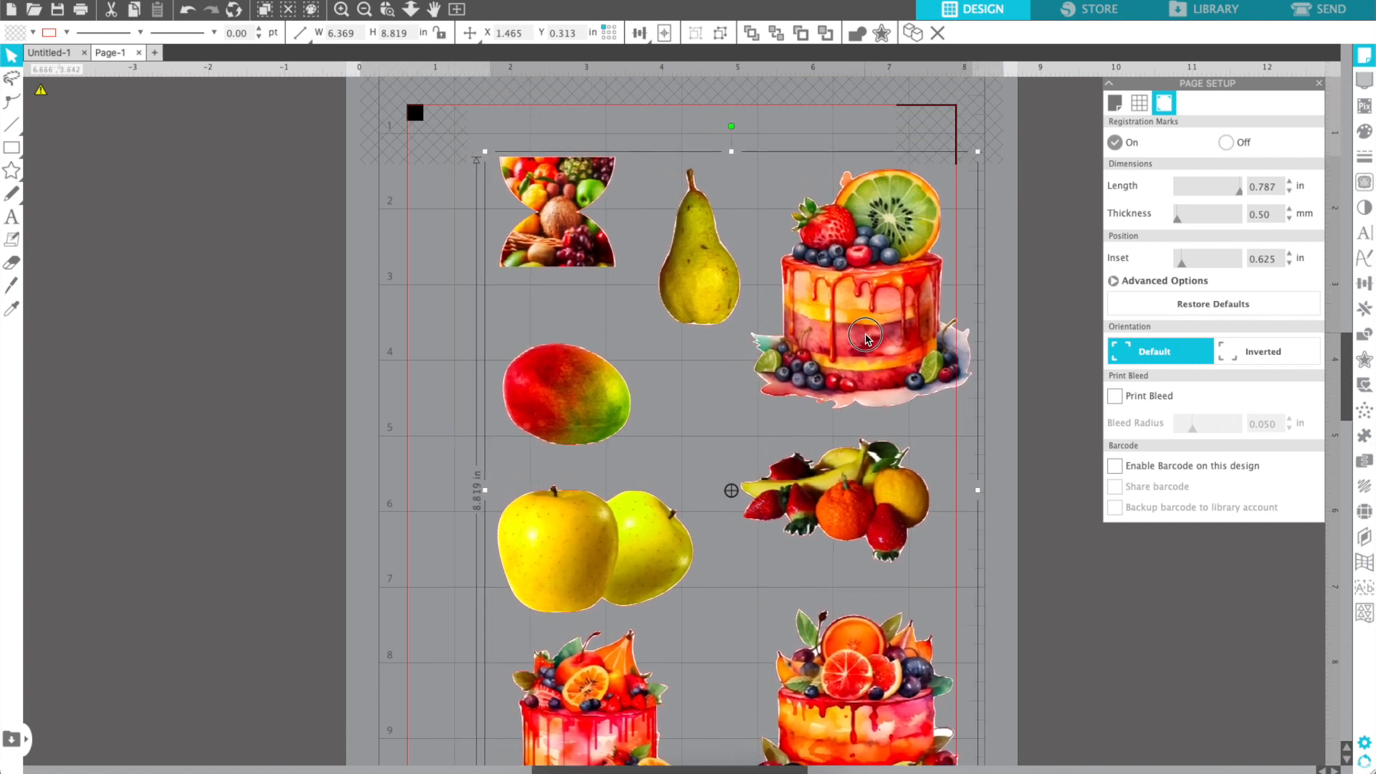
pyautogui.click(1002, 265)
pyautogui.moveTo(731, 485); pyautogui.dragTo(710, 497)
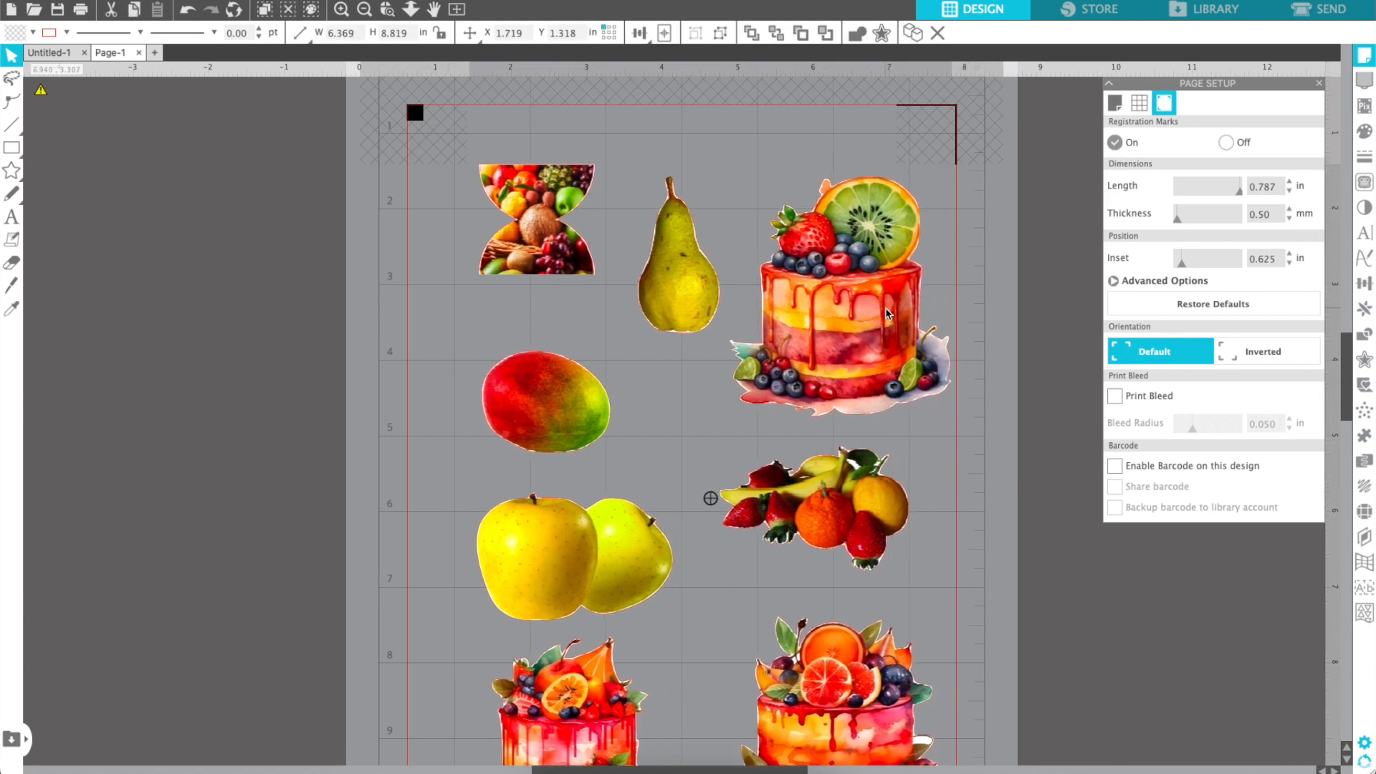
pyautogui.click(710, 497)
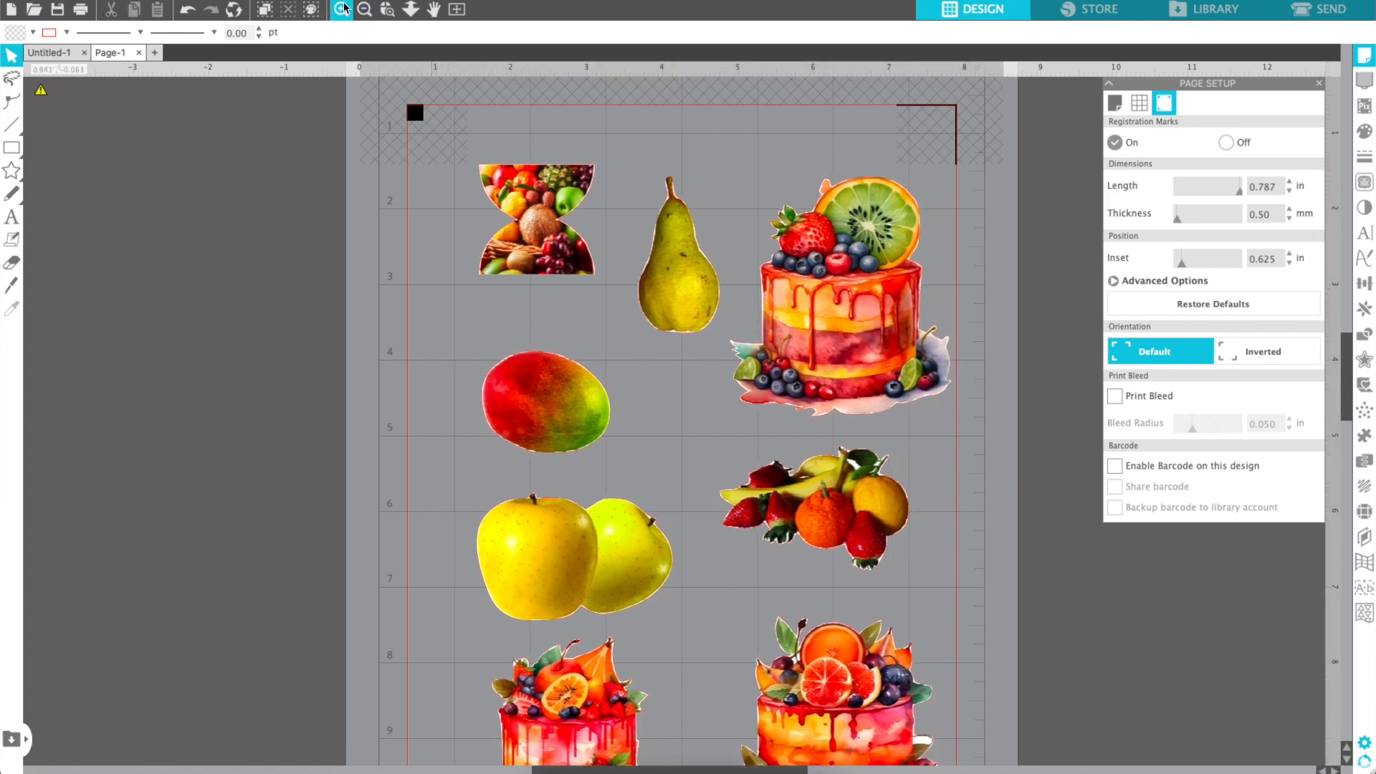
pyautogui.click(365, 9)
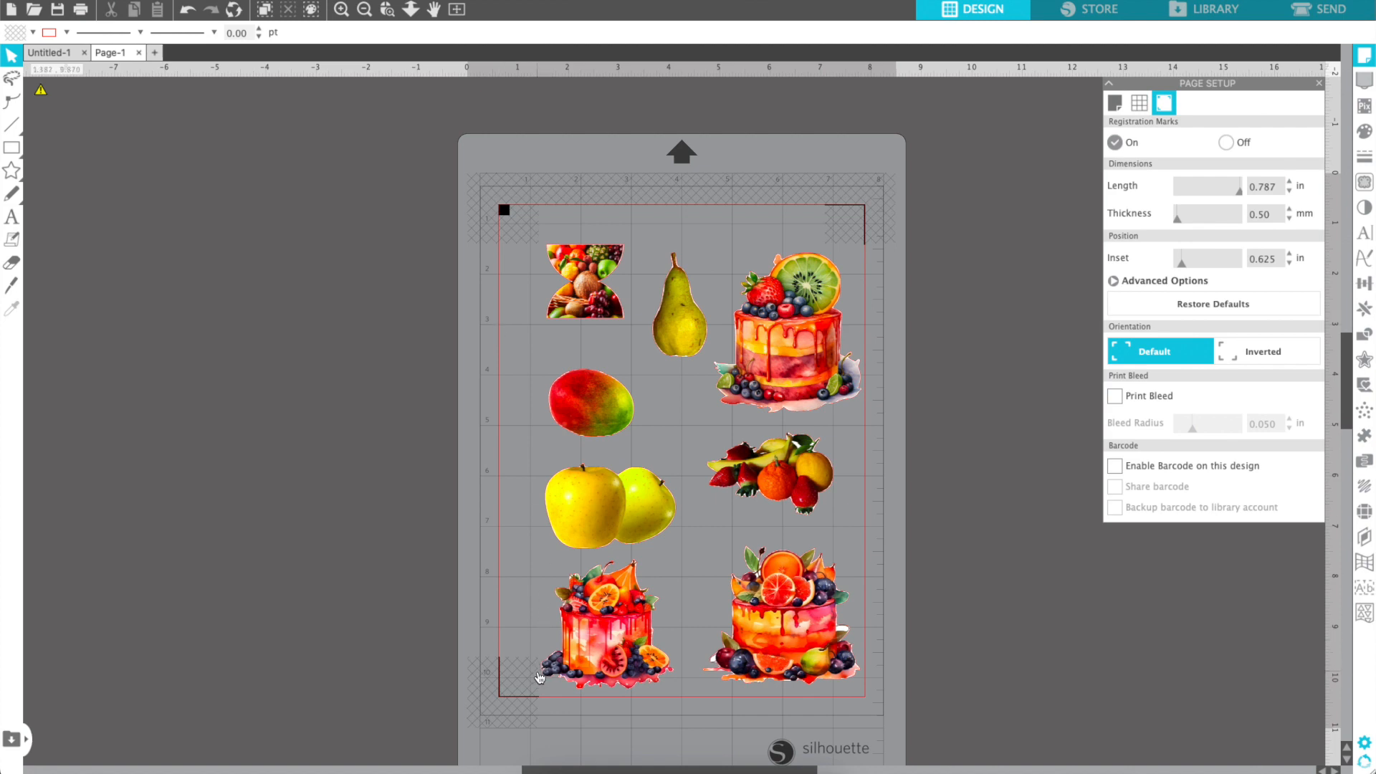
pyautogui.moveTo(780, 375); pyautogui.dragTo(778, 370)
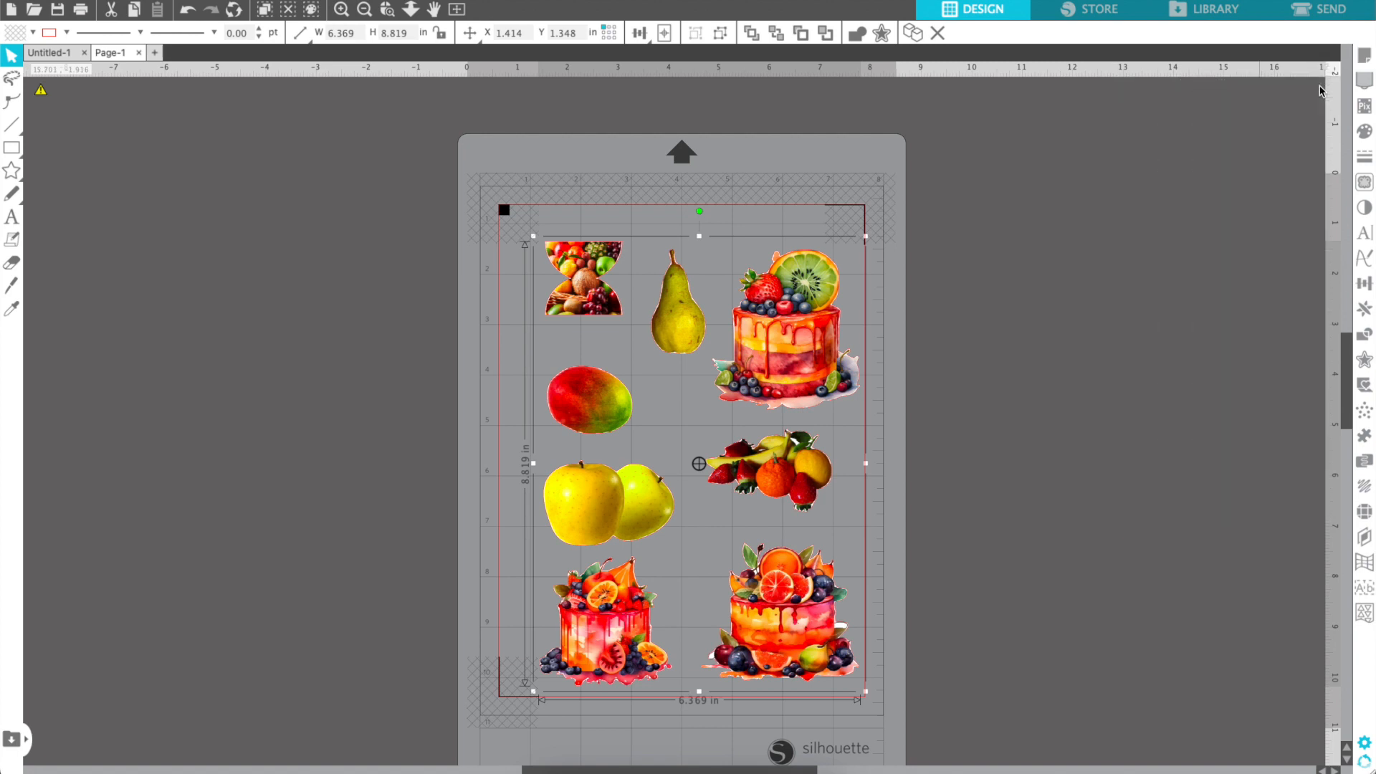
pyautogui.click(1321, 90)
# In the send settings, set the red line to cut Cardstock, Textured - Heavy (80lb) with the AutoBlade
pyautogui.click(1321, 12)
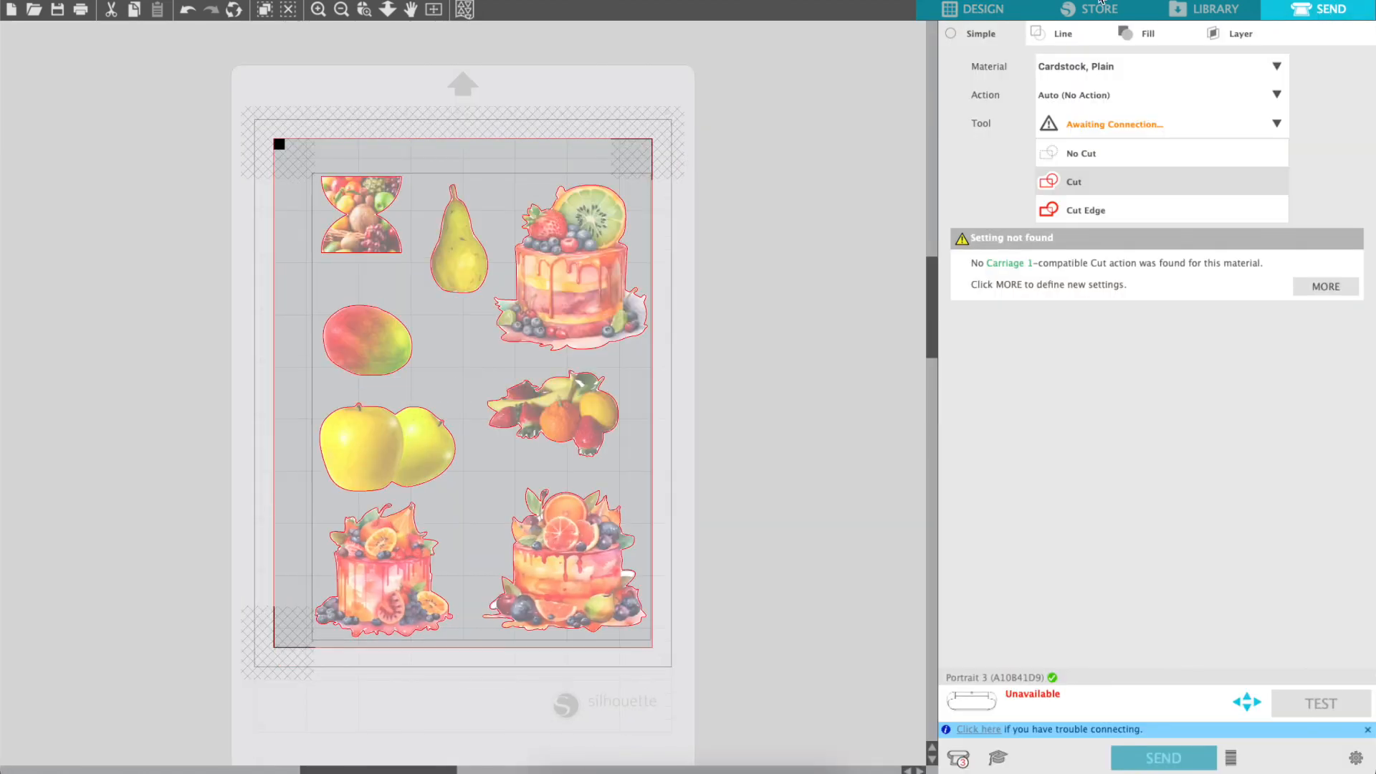
pyautogui.click(1063, 33)
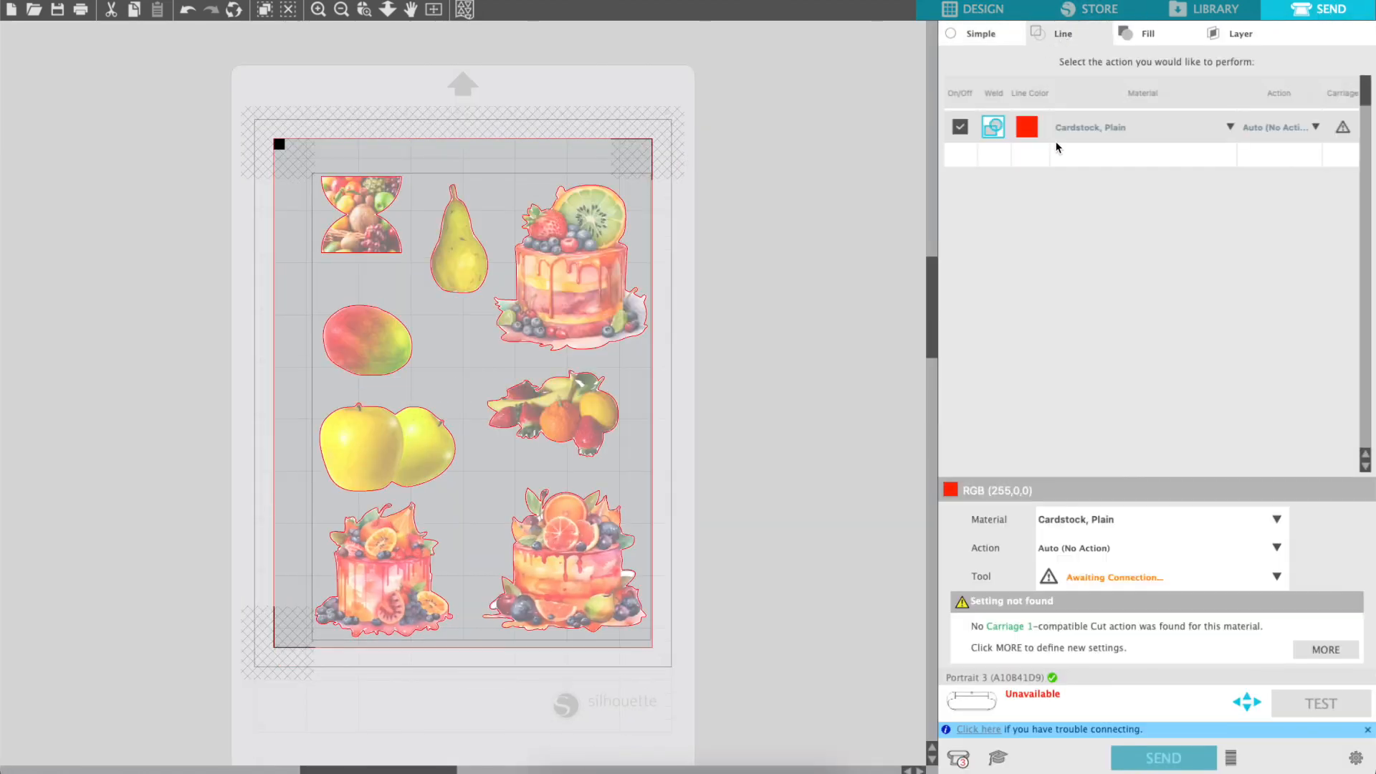
pyautogui.click(1077, 129)
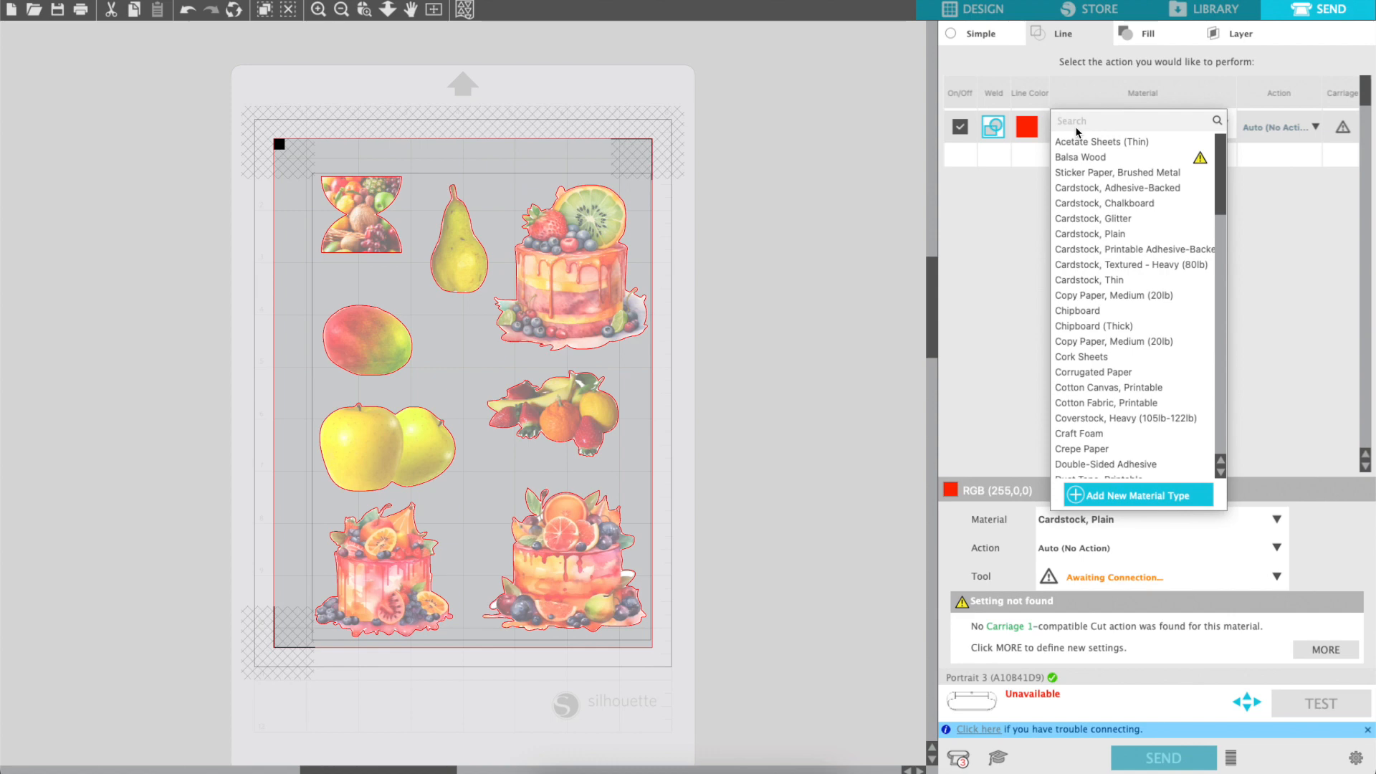
pyautogui.click(1158, 265)
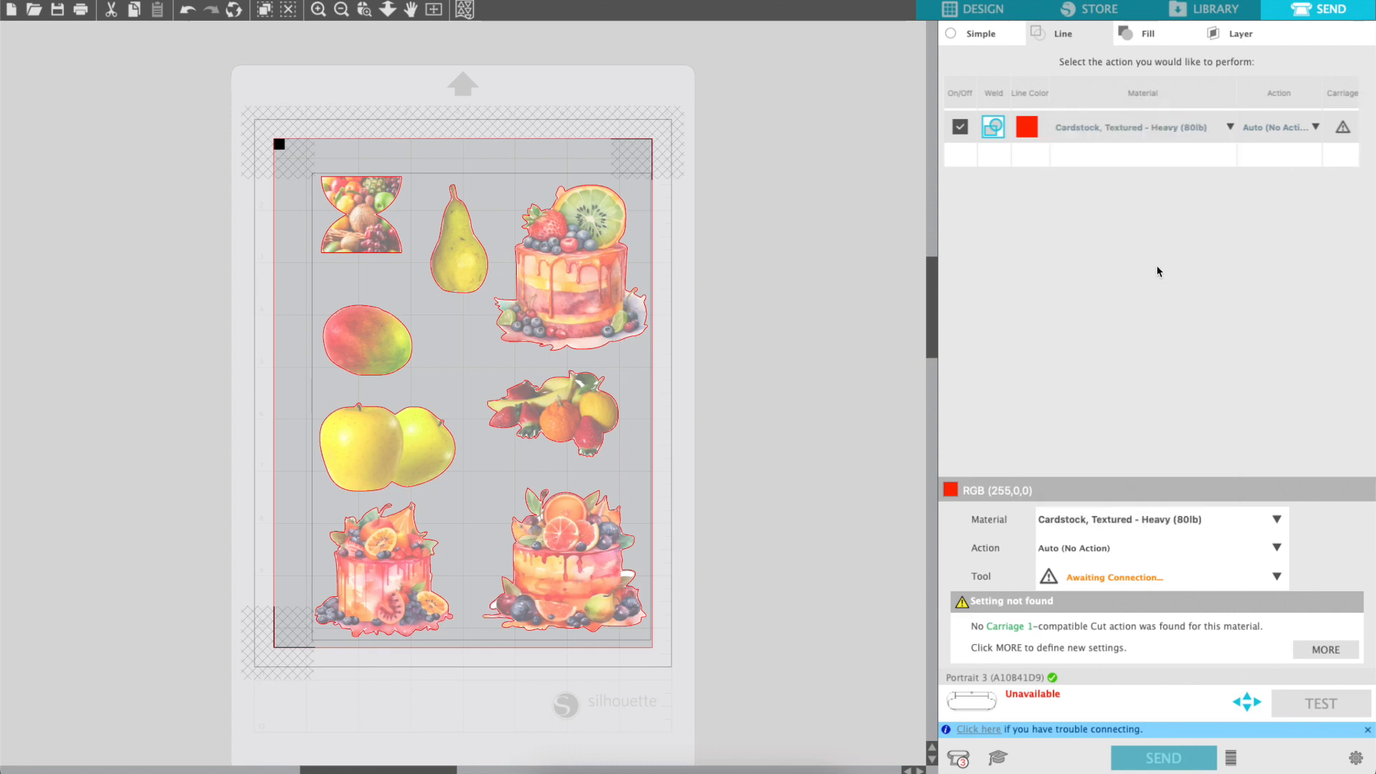
pyautogui.click(1267, 129)
pyautogui.click(1273, 149)
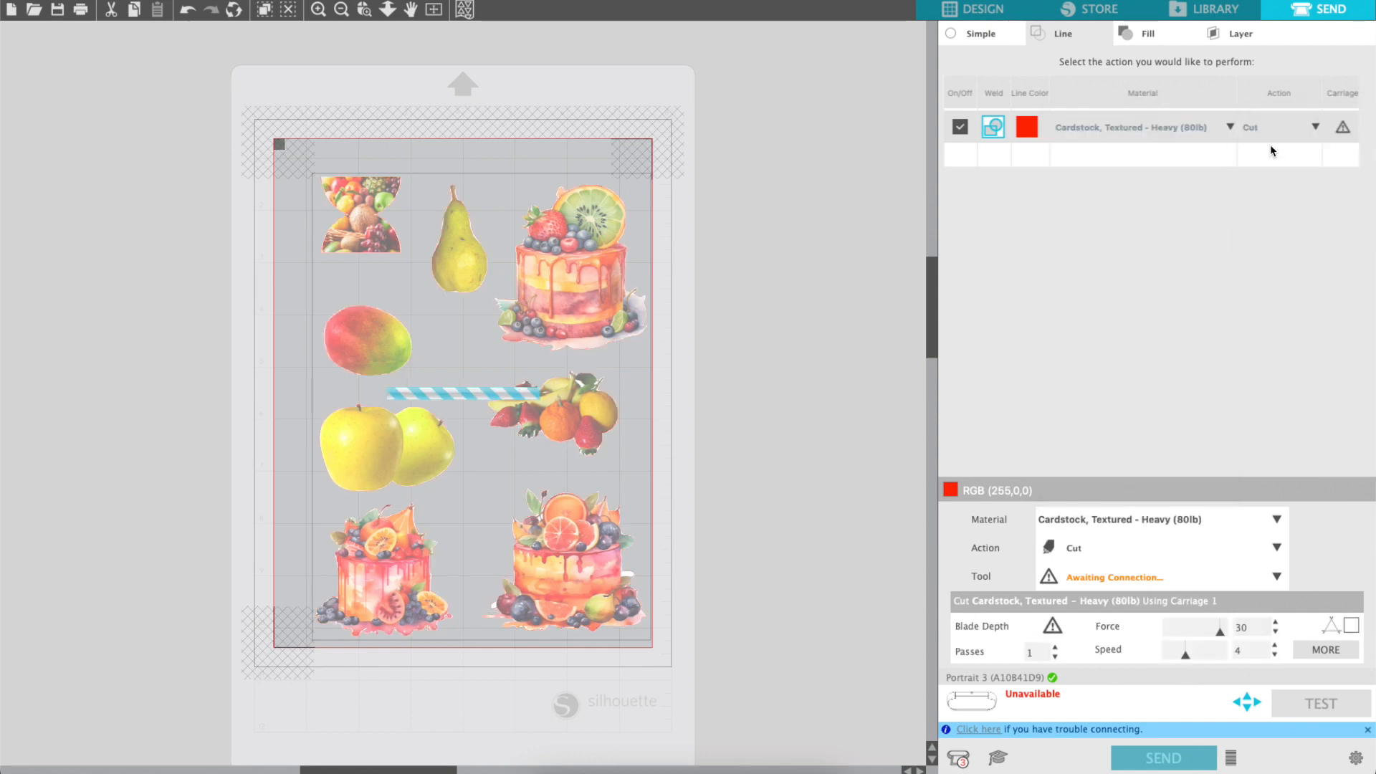
pyautogui.click(1346, 129)
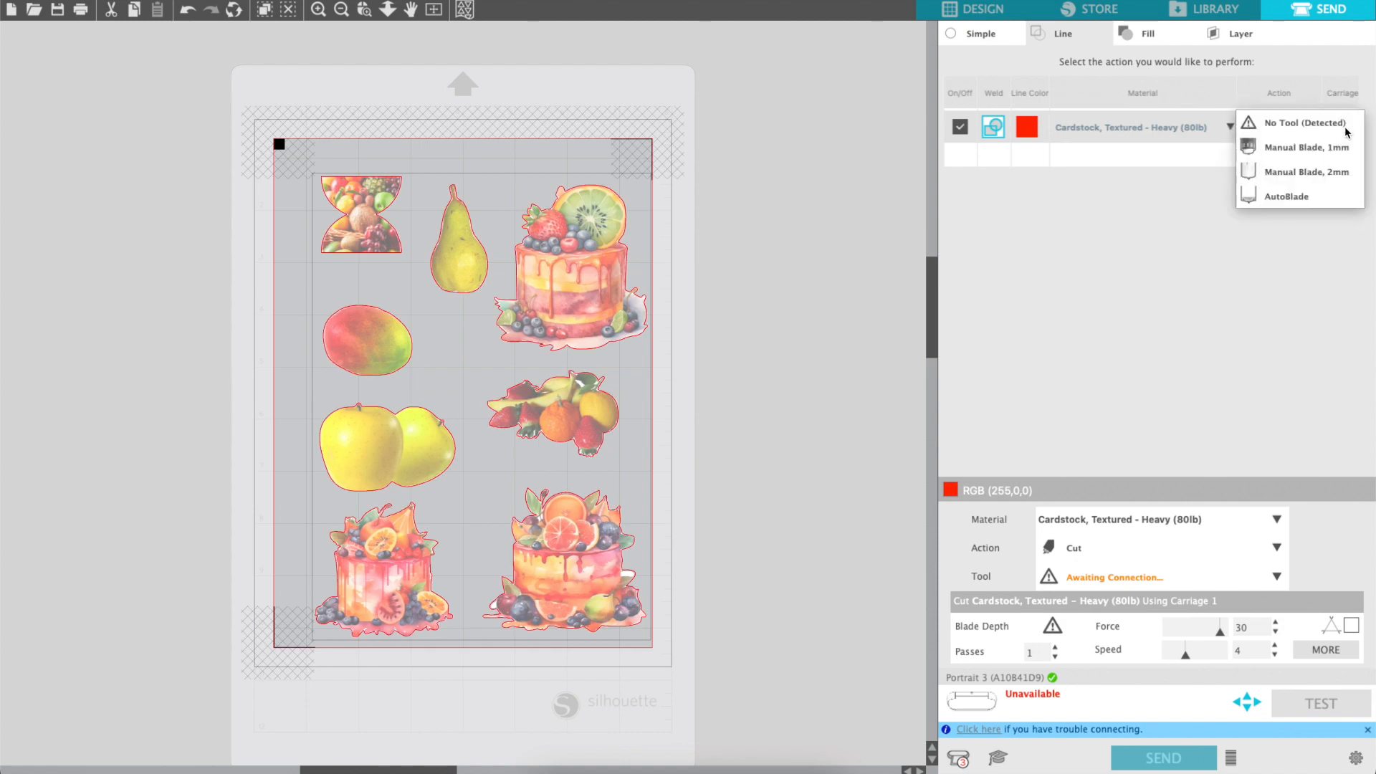
pyautogui.click(1294, 197)
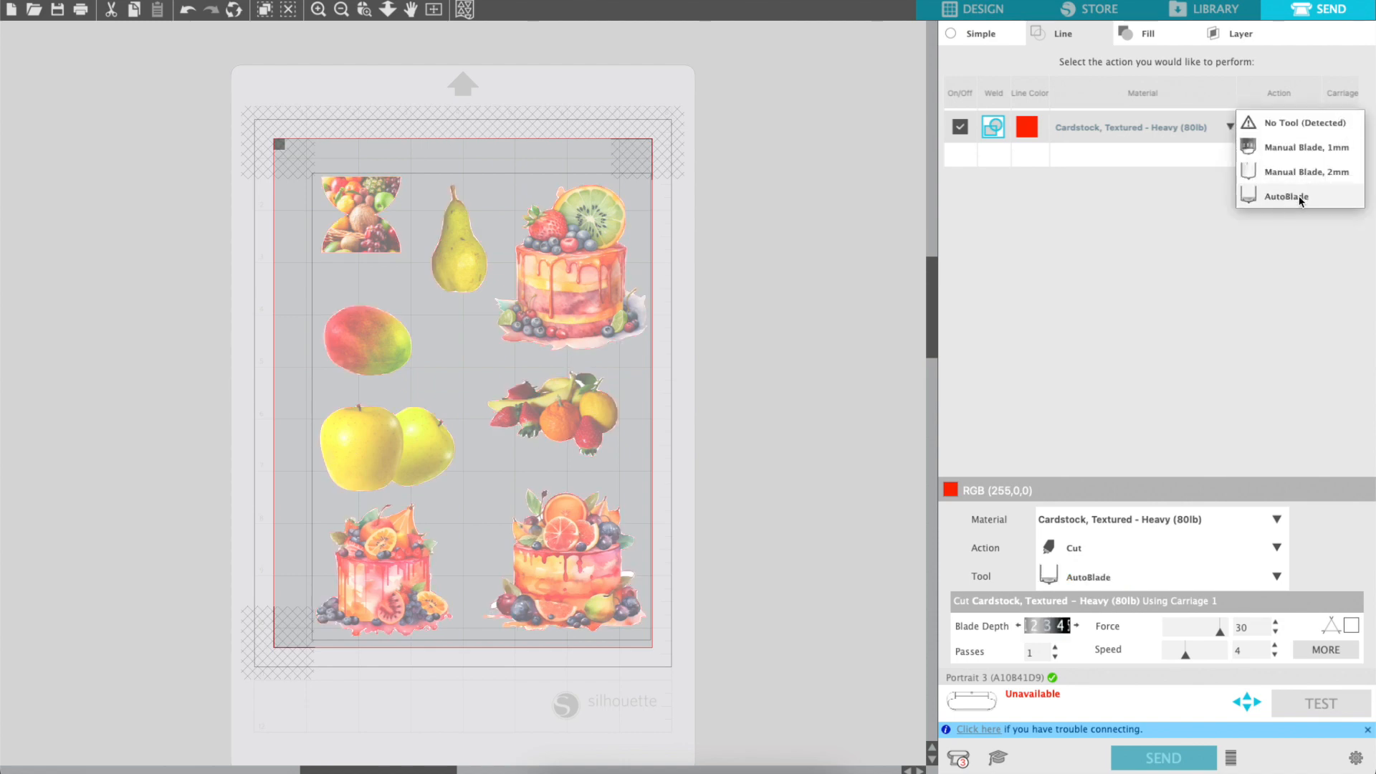
# Set the cut to 2 passes and raise the cutting force, returning briefly to the design view
pyautogui.click(1055, 648)
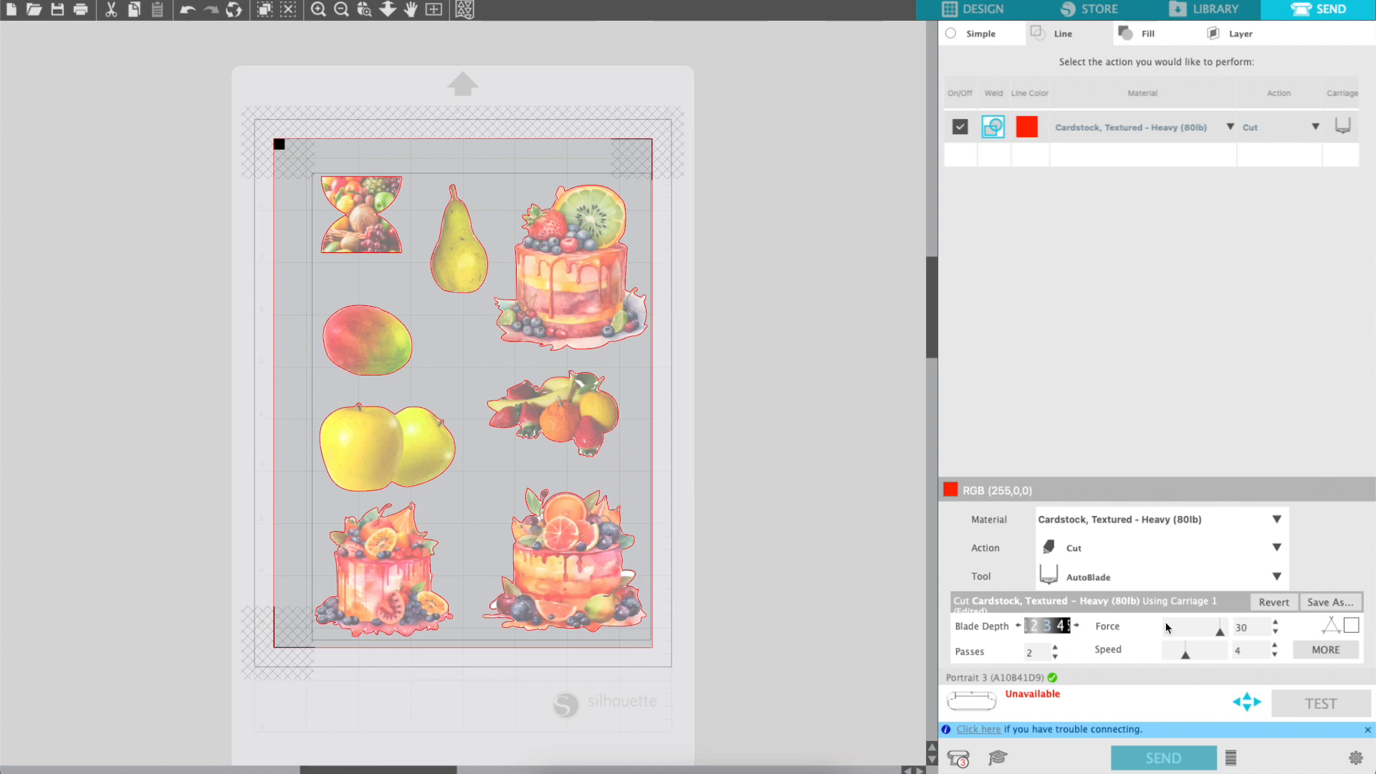
pyautogui.click(1275, 623)
pyautogui.click(1275, 623)
pyautogui.click(1275, 623)
pyautogui.click(993, 13)
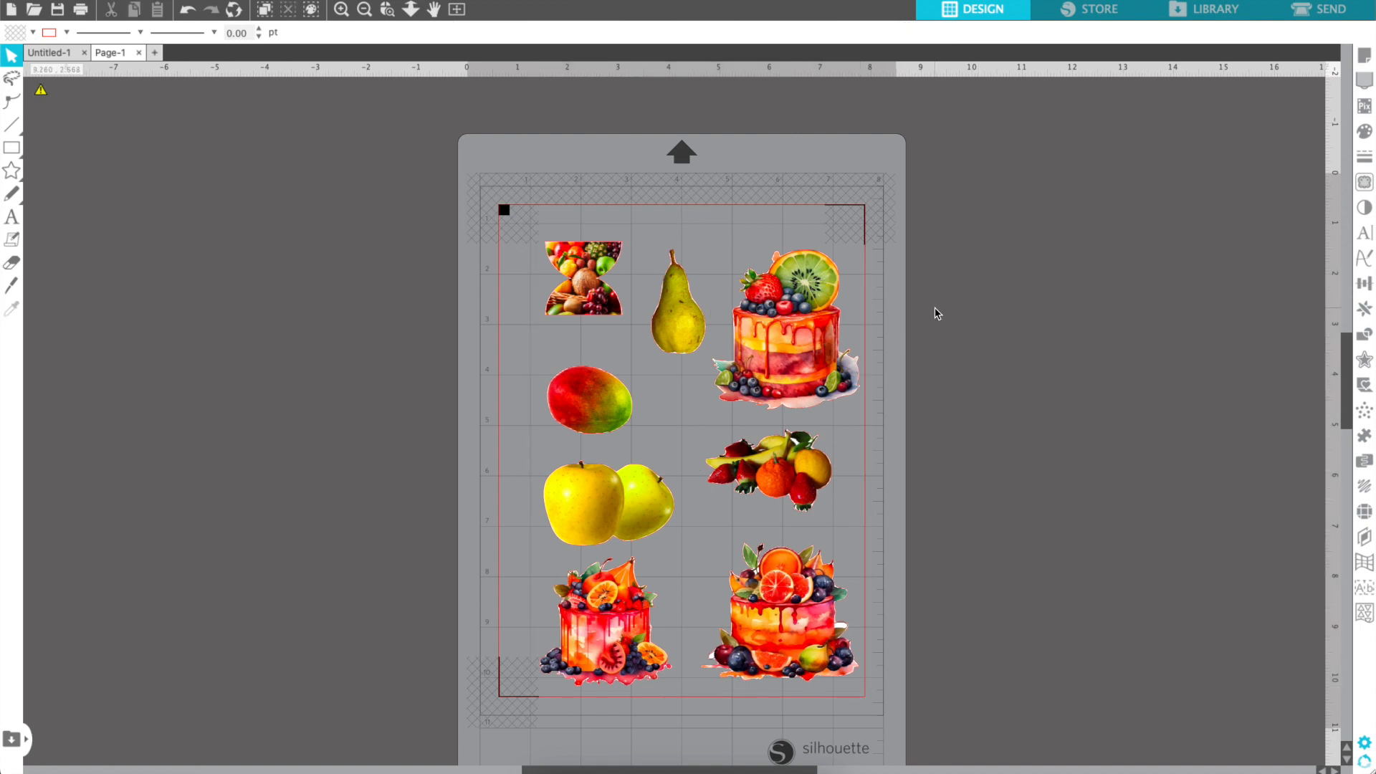
pyautogui.click(1312, 9)
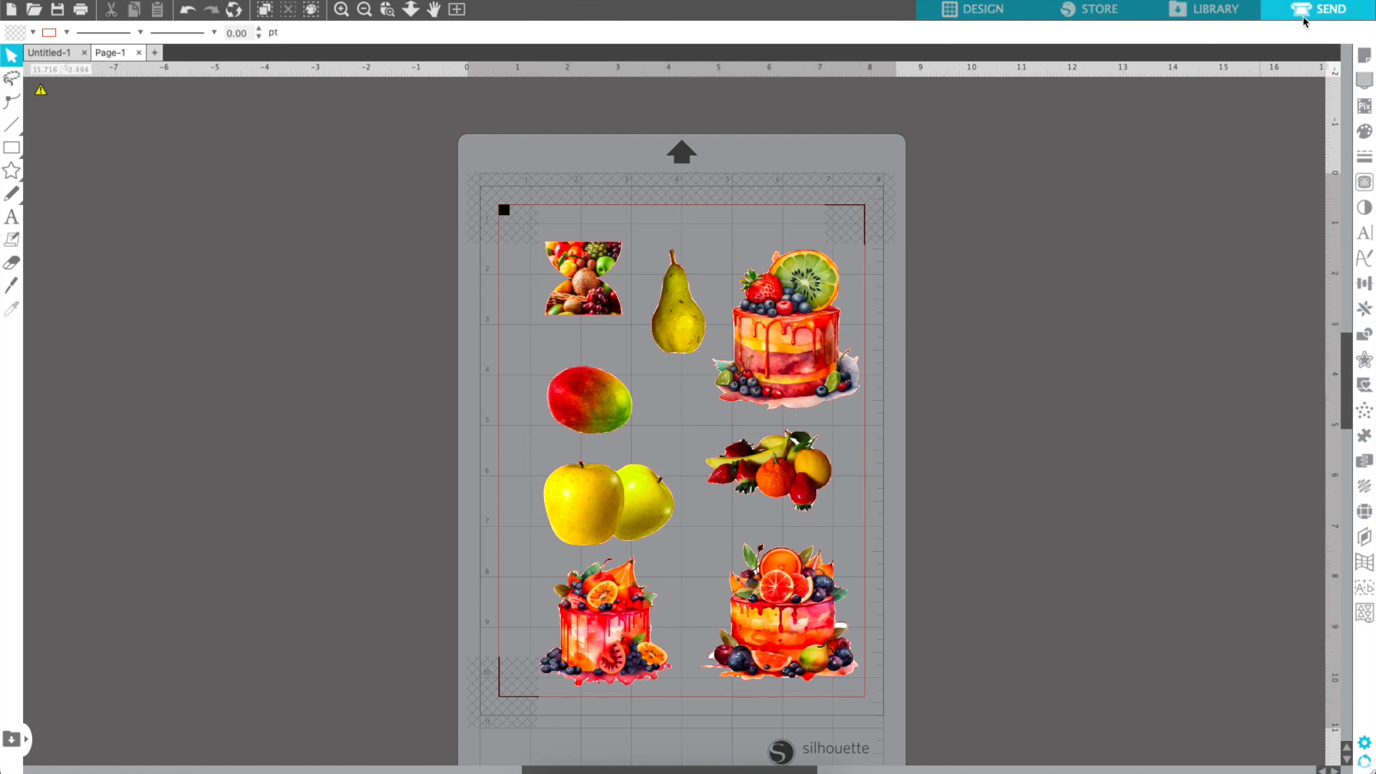
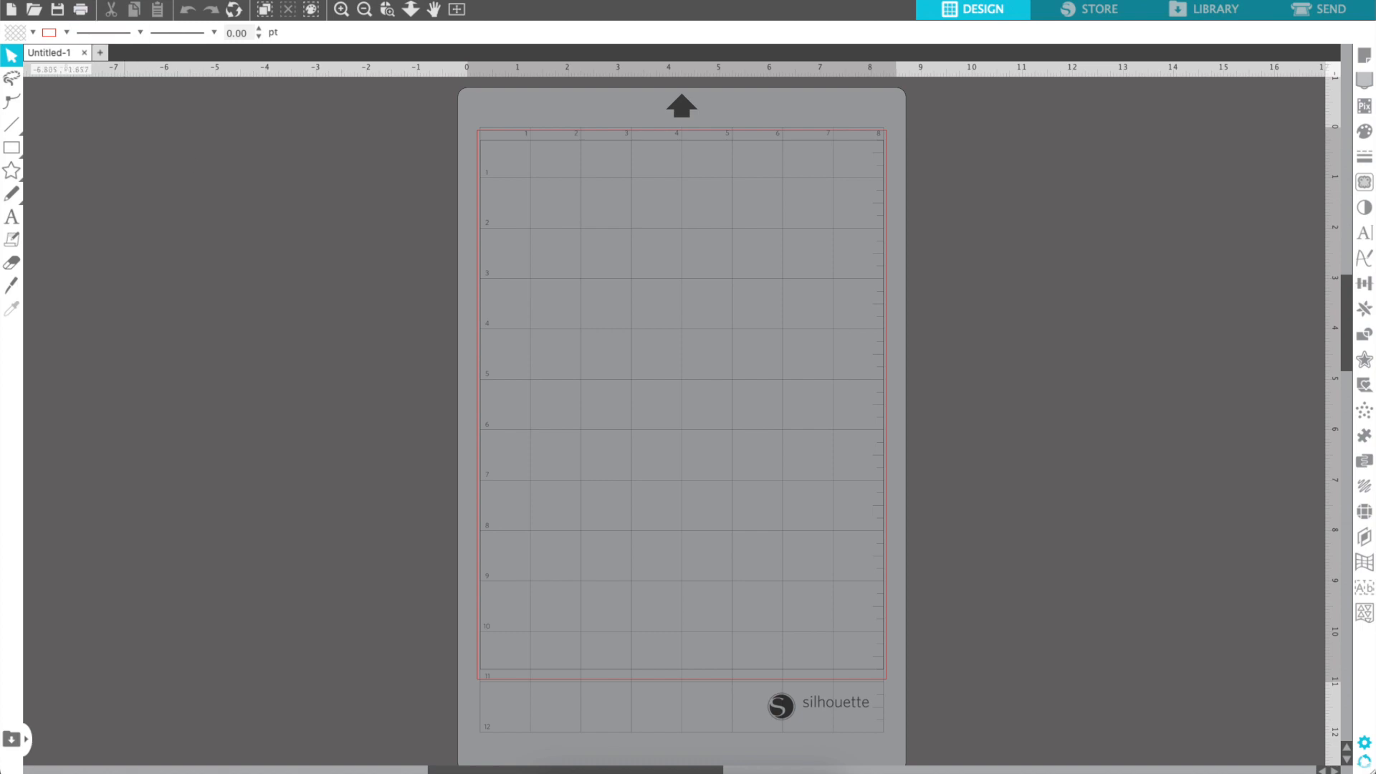
# Leave Silhouette Studio and close both Sizing Guide PDFs along with Acrobat
pyautogui.click(99, 4)
pyautogui.click(81, 100)
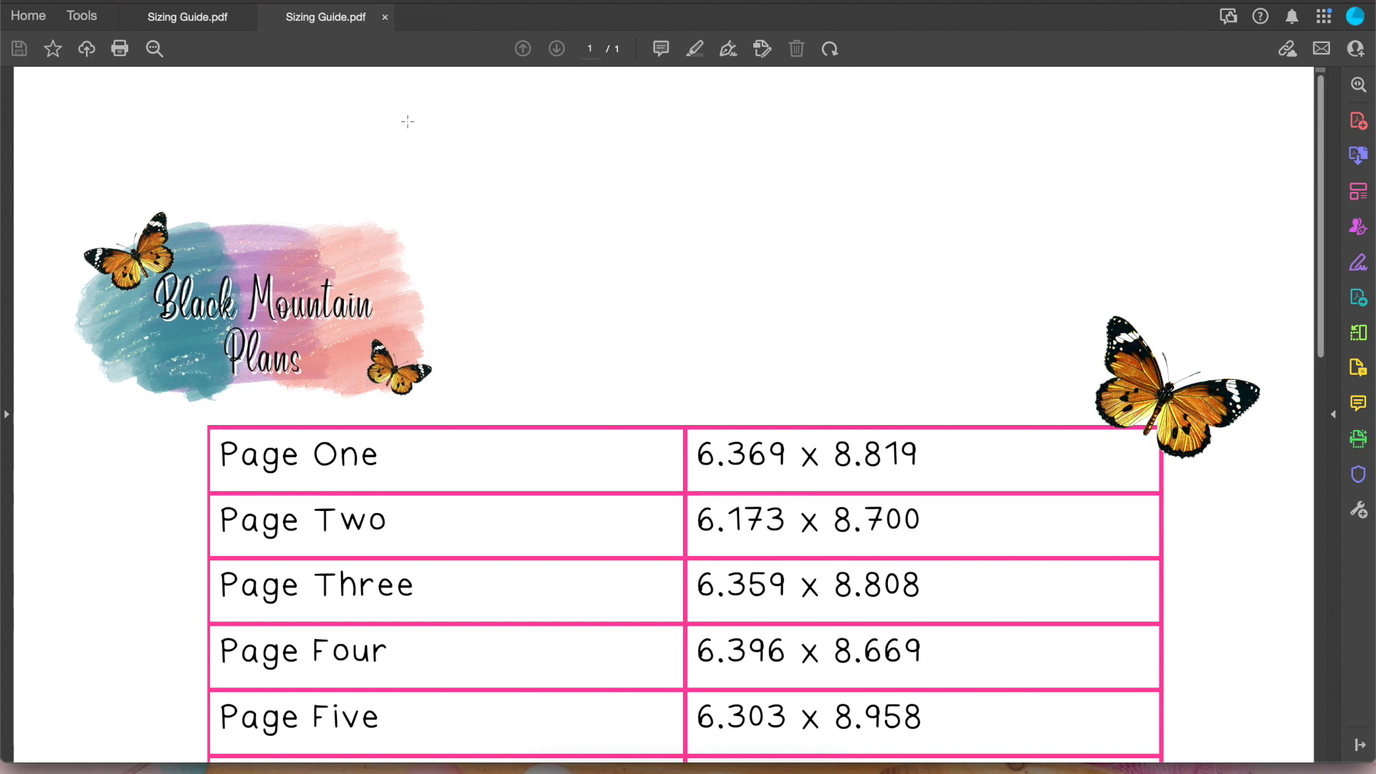
pyautogui.click(386, 18)
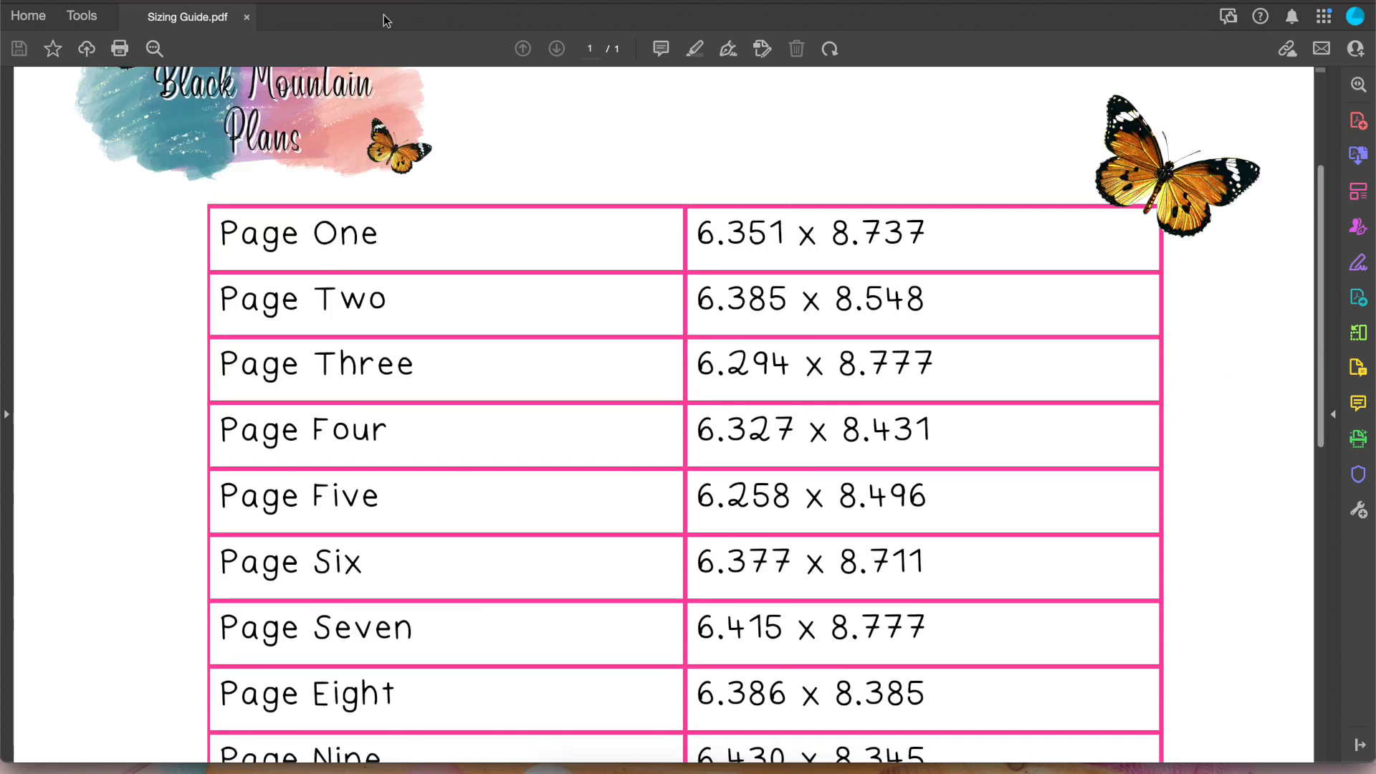
pyautogui.click(247, 17)
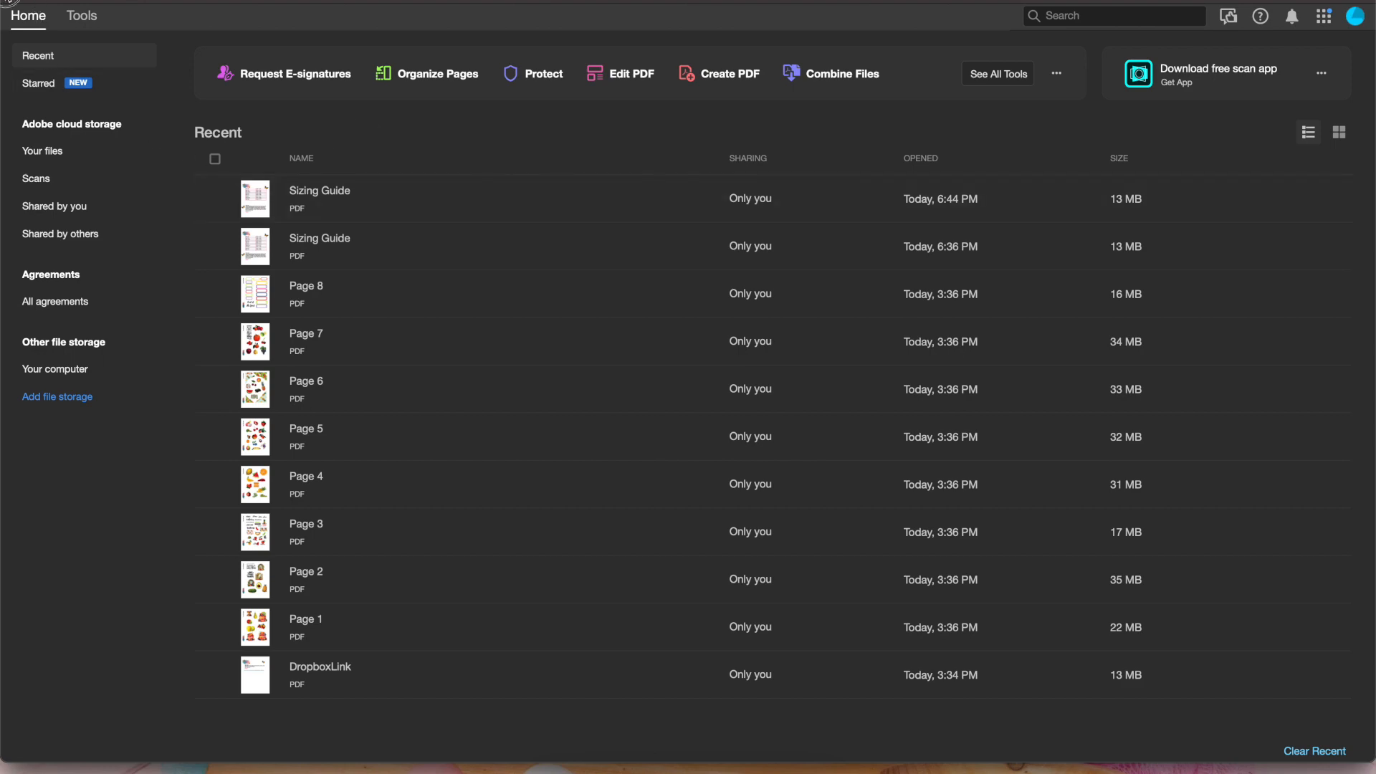
pyautogui.click(7, 0)
pyautogui.click(338, 281)
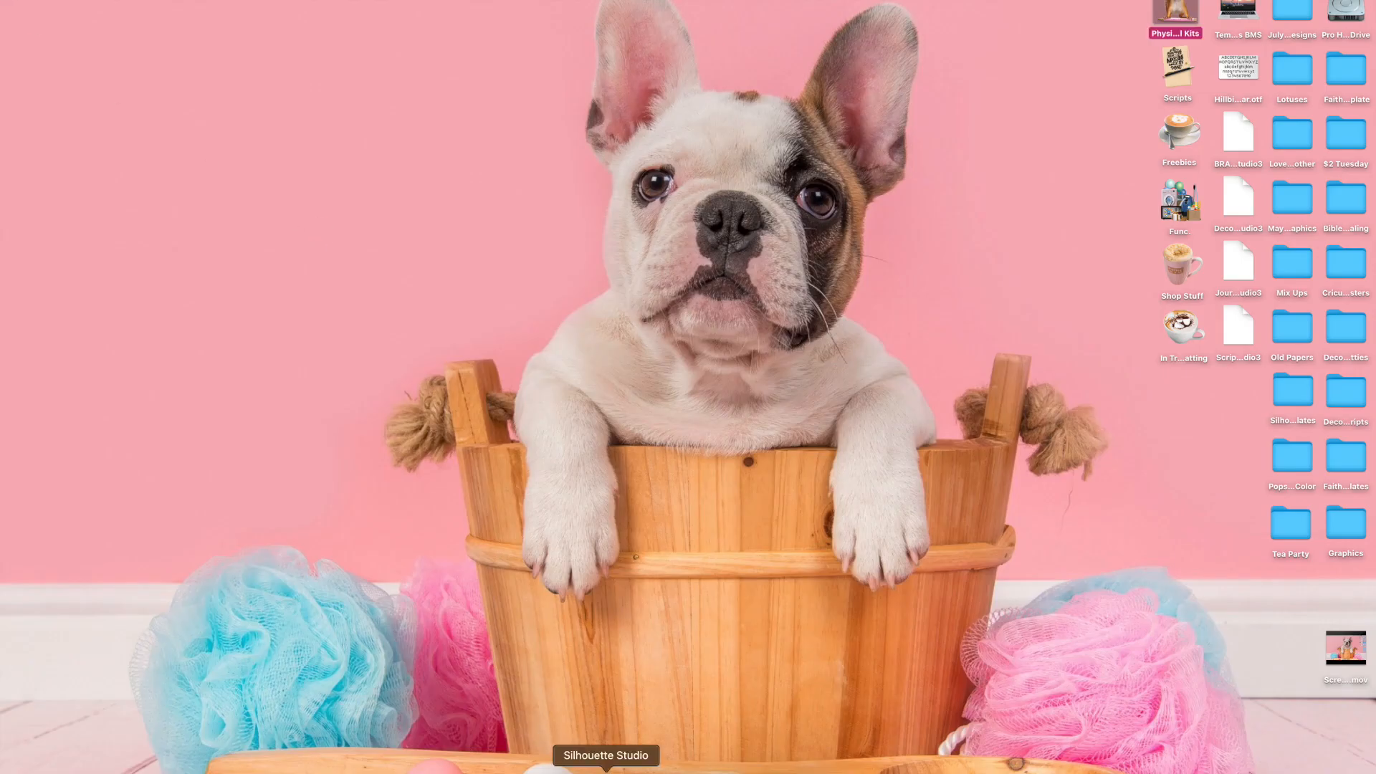
# Open Cricut Design Space, dismiss the scheduled maintenance notice and start a new project
pyautogui.click(674, 770)
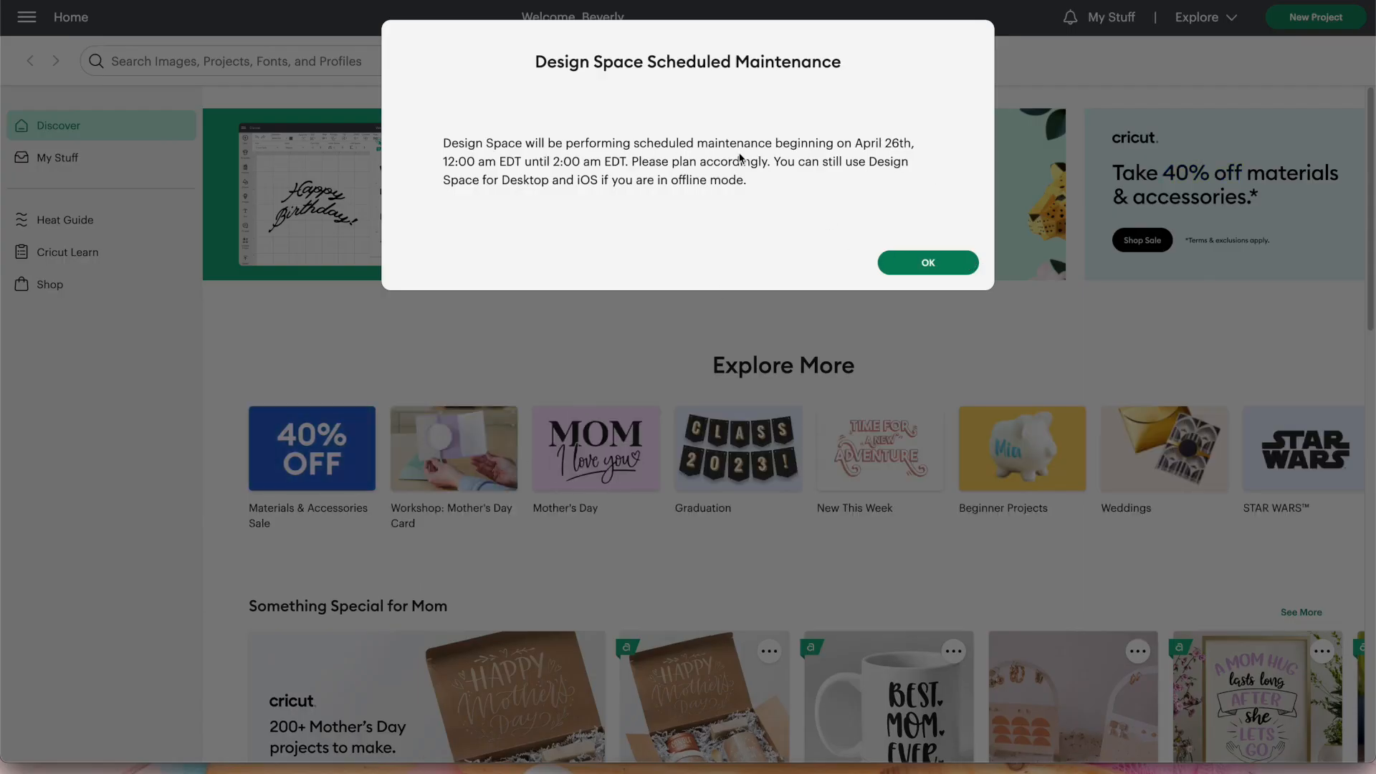
pyautogui.click(953, 265)
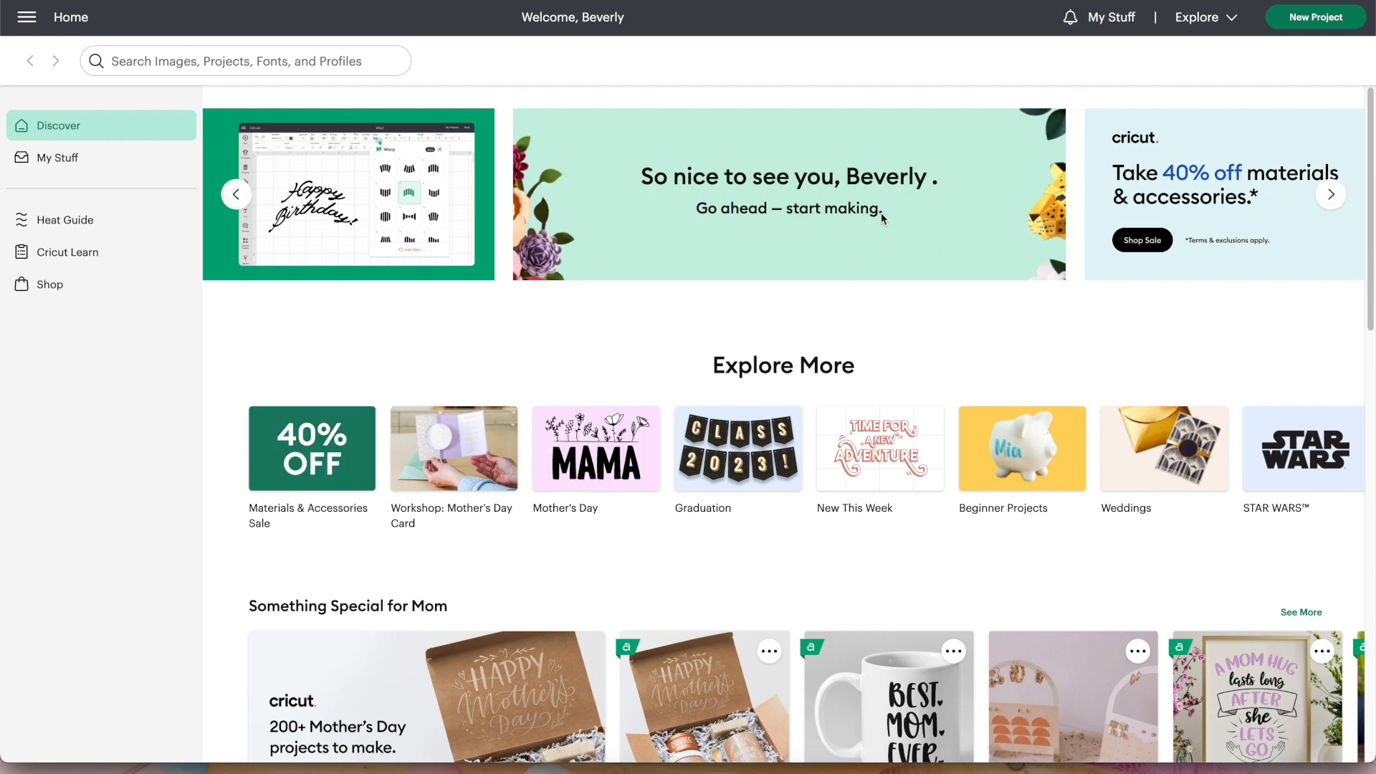
pyautogui.click(1314, 19)
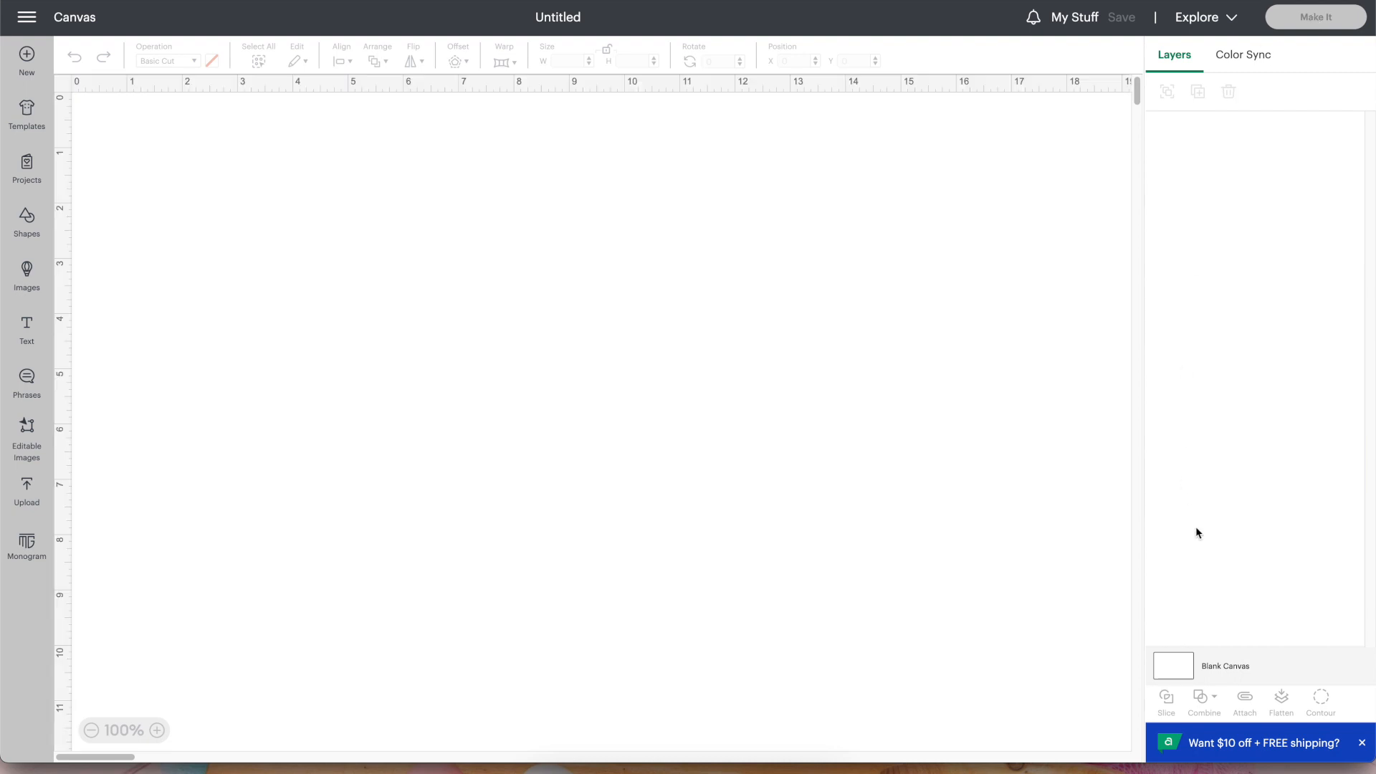
# Change the blank canvas color to the light periwinkle blue material color
pyautogui.click(1175, 668)
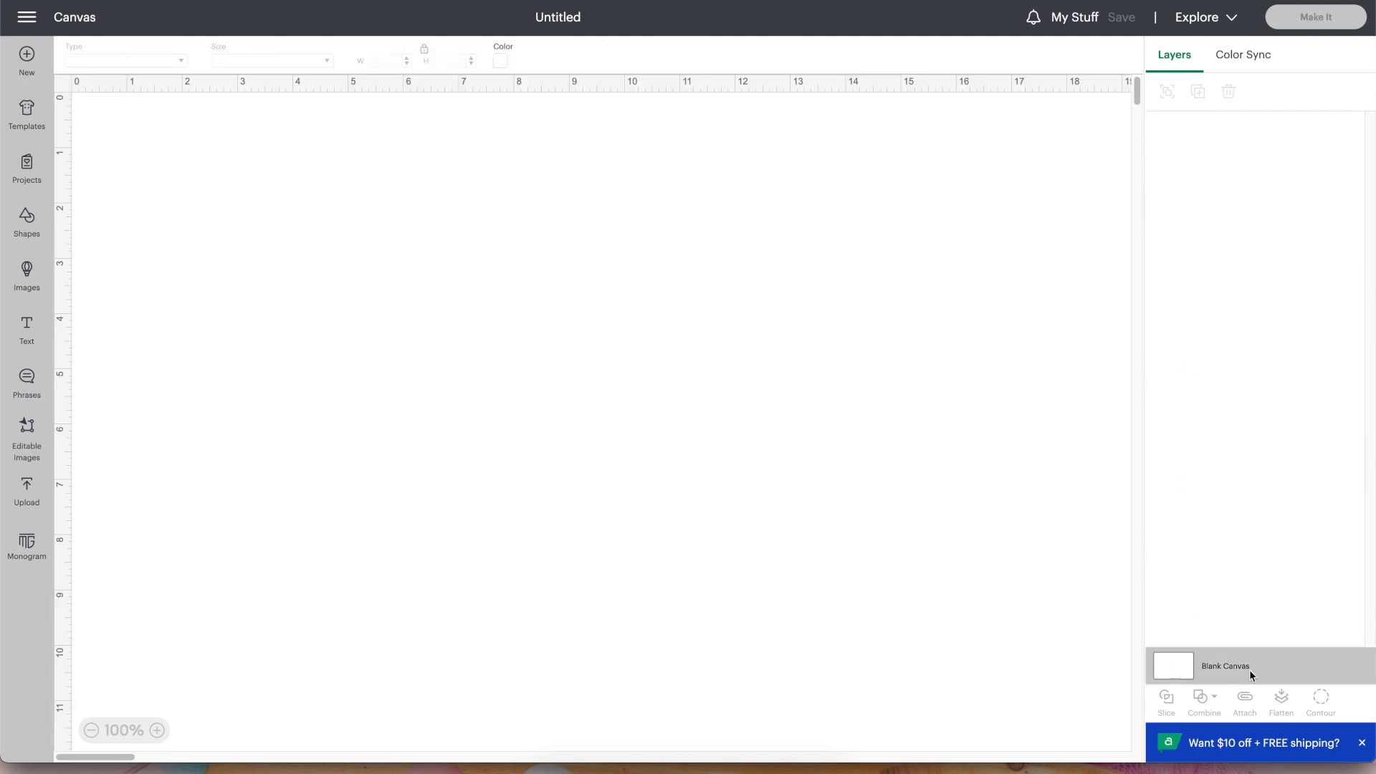
pyautogui.click(502, 60)
pyautogui.click(557, 129)
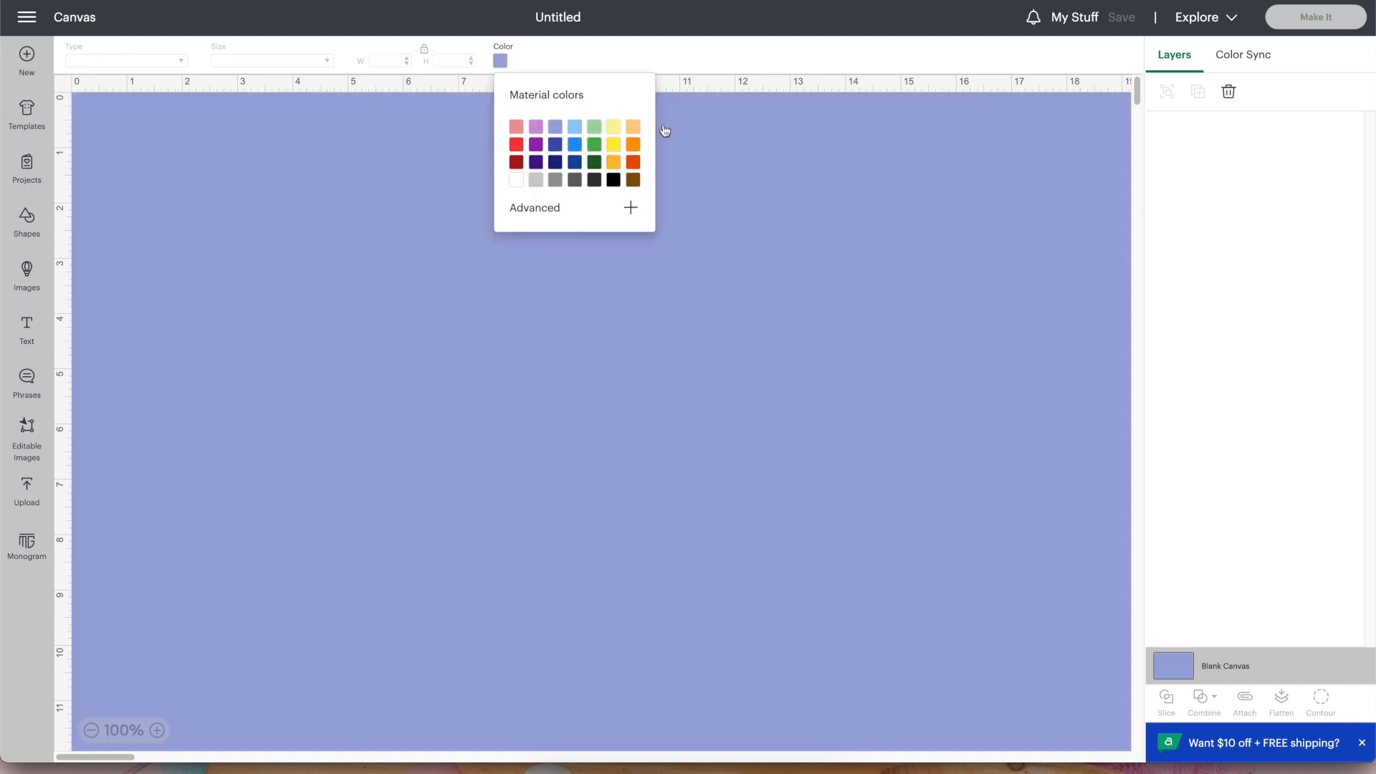
pyautogui.click(764, 413)
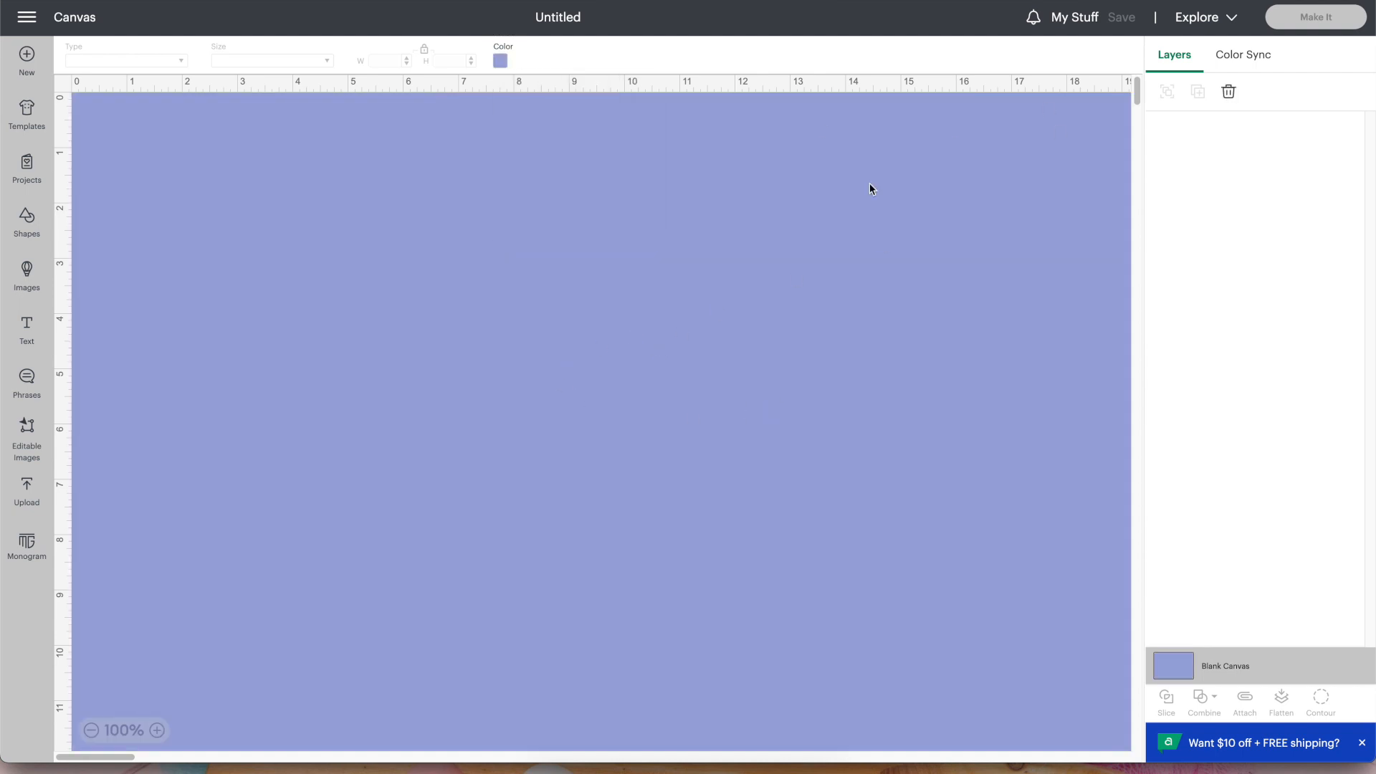
pyautogui.click(1075, 17)
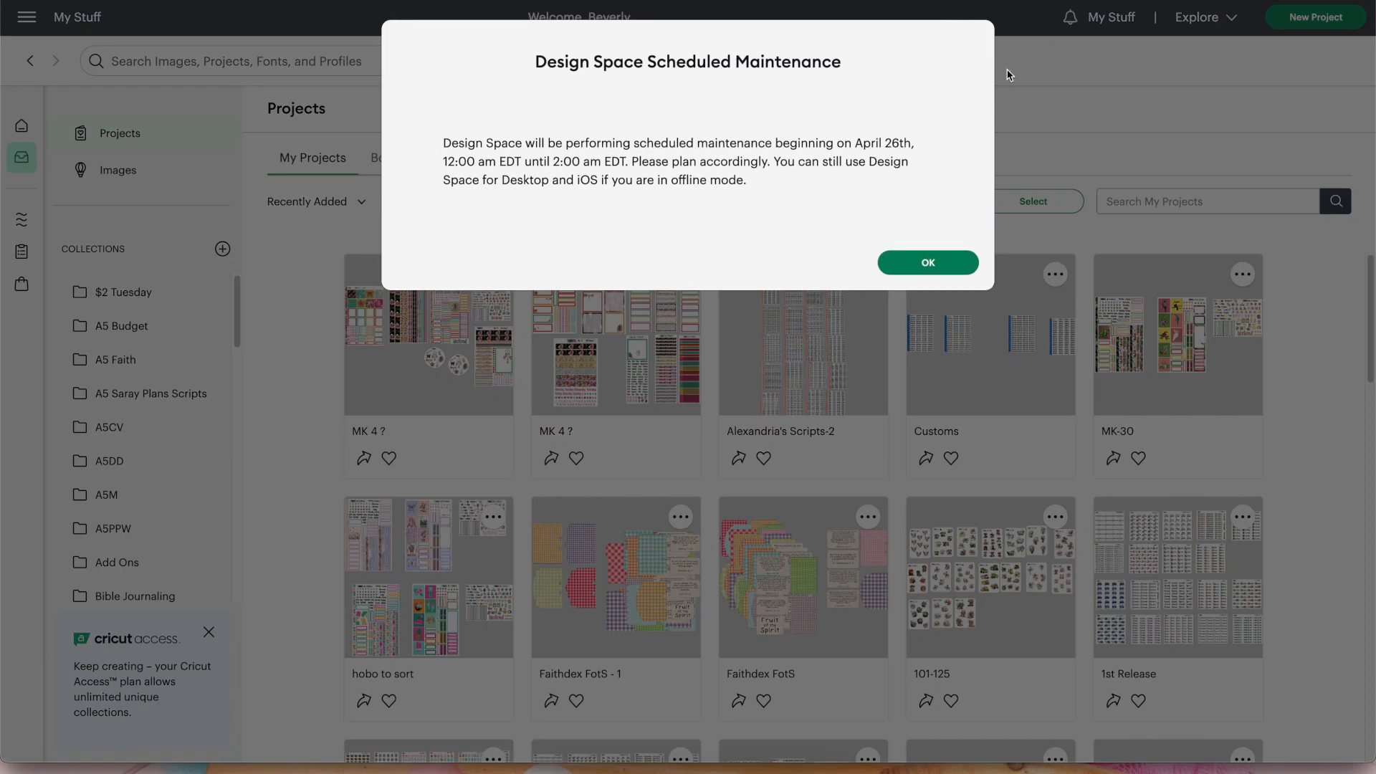
pyautogui.click(925, 262)
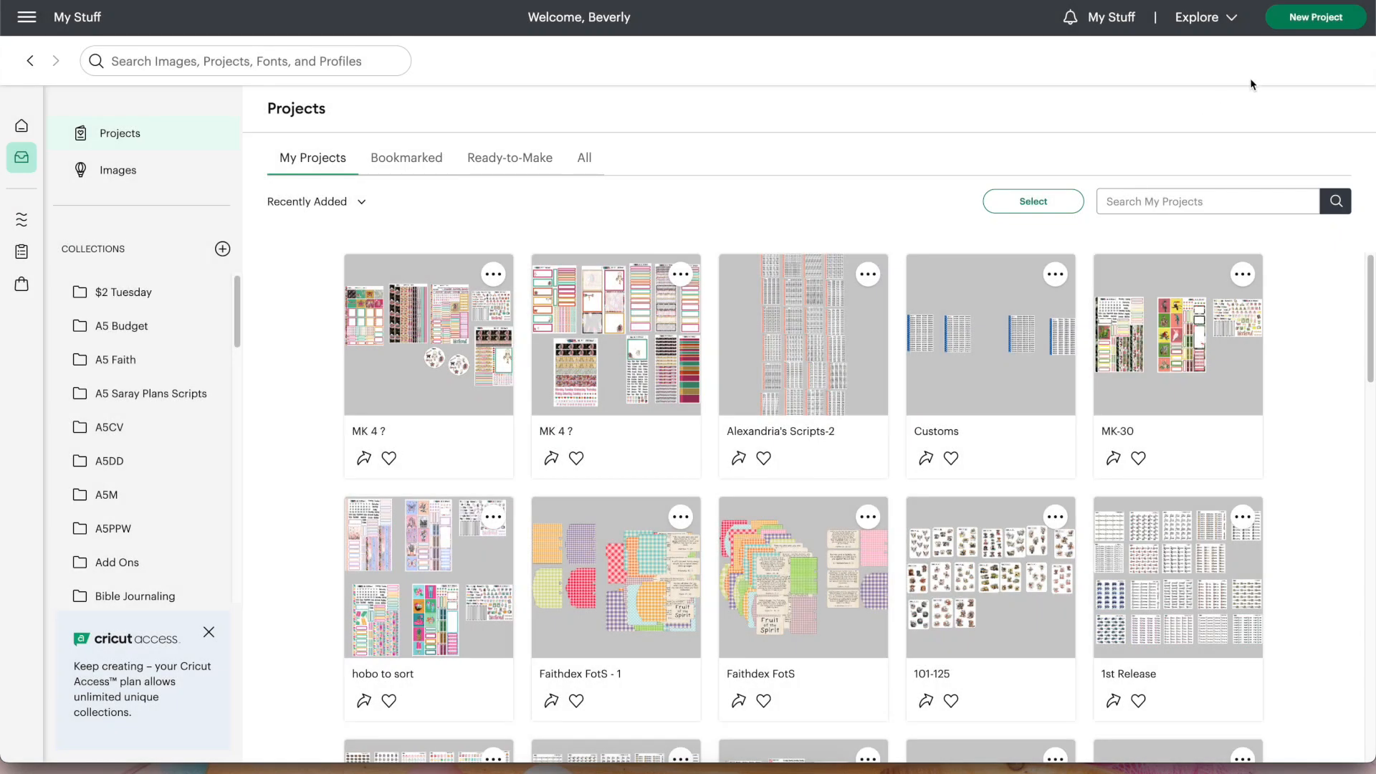
pyautogui.click(30, 62)
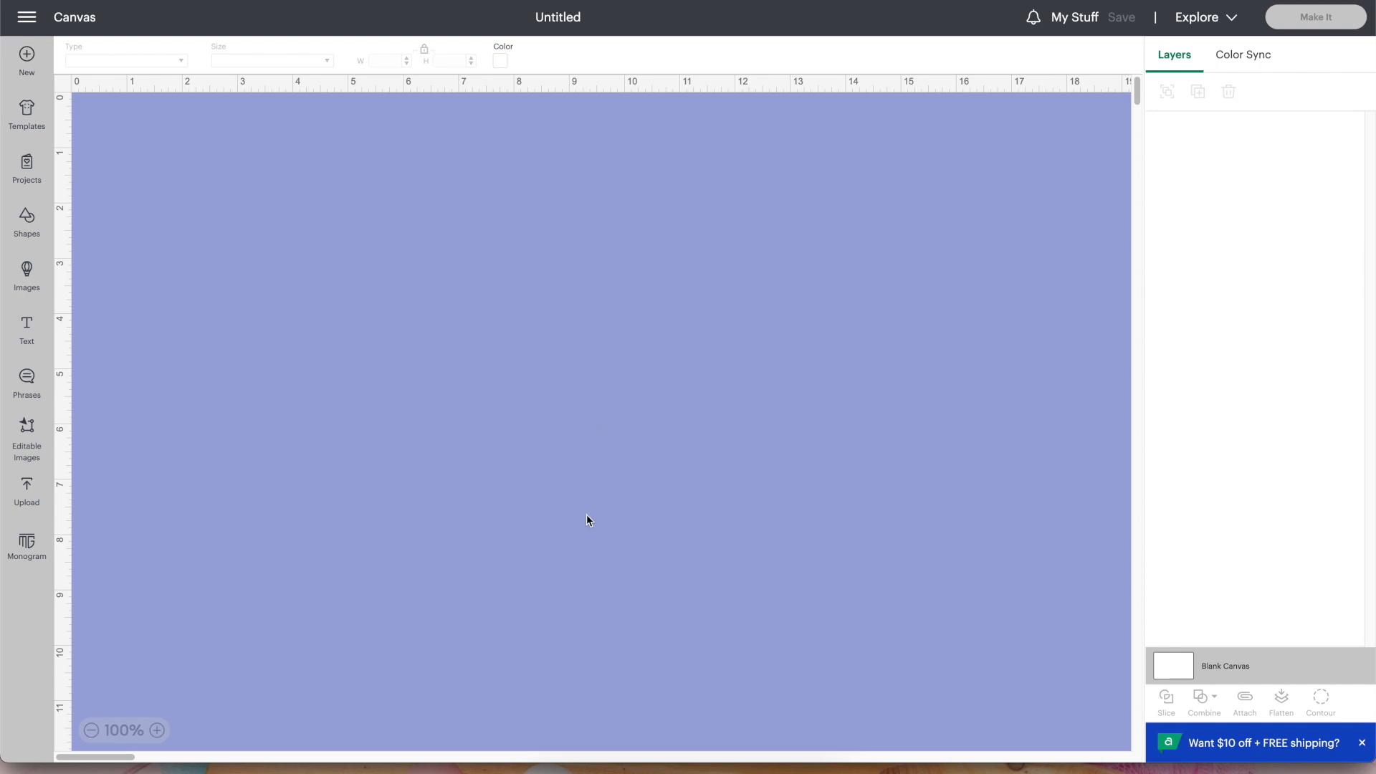
# Start an image upload and browse from the Desktop through Physical Kits and Bible Journaling to the Faith Printables folder
pyautogui.click(27, 502)
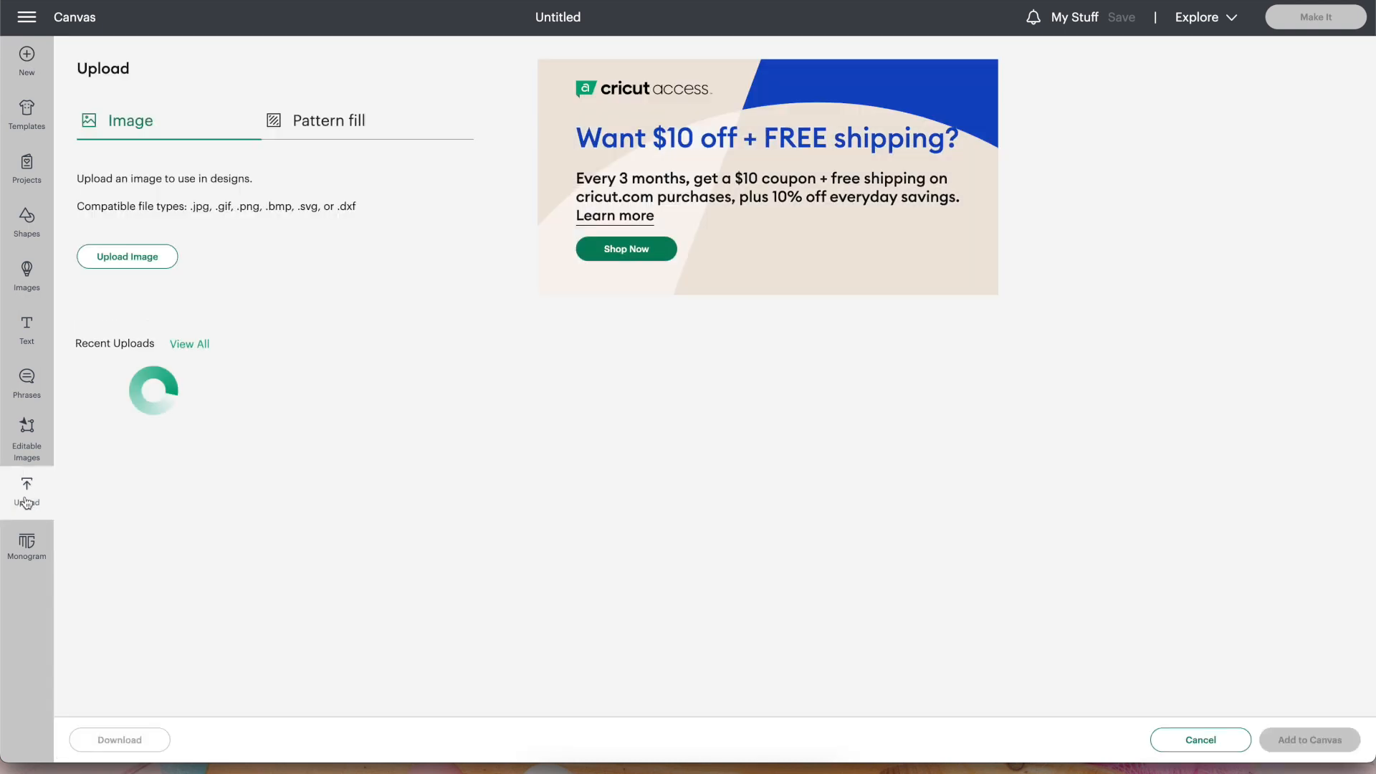
pyautogui.click(136, 260)
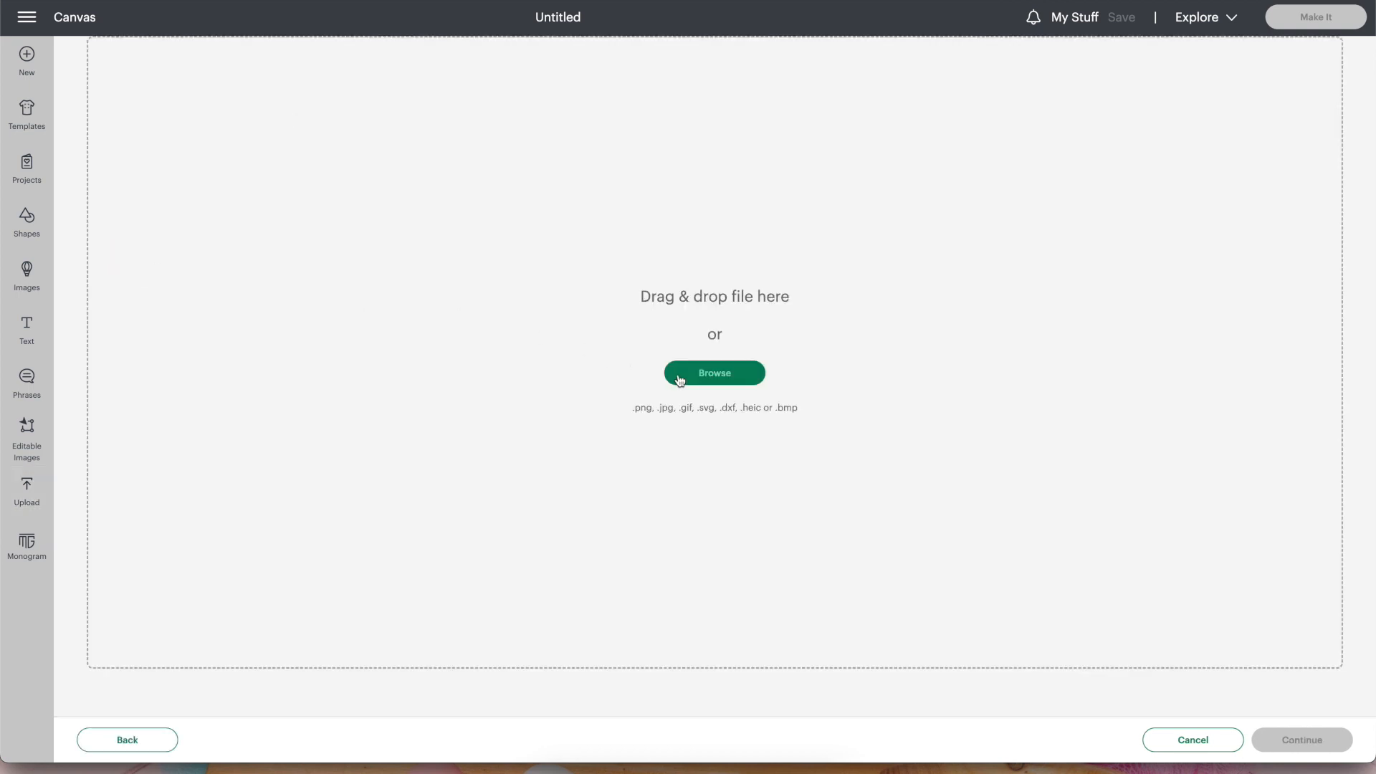
pyautogui.click(693, 379)
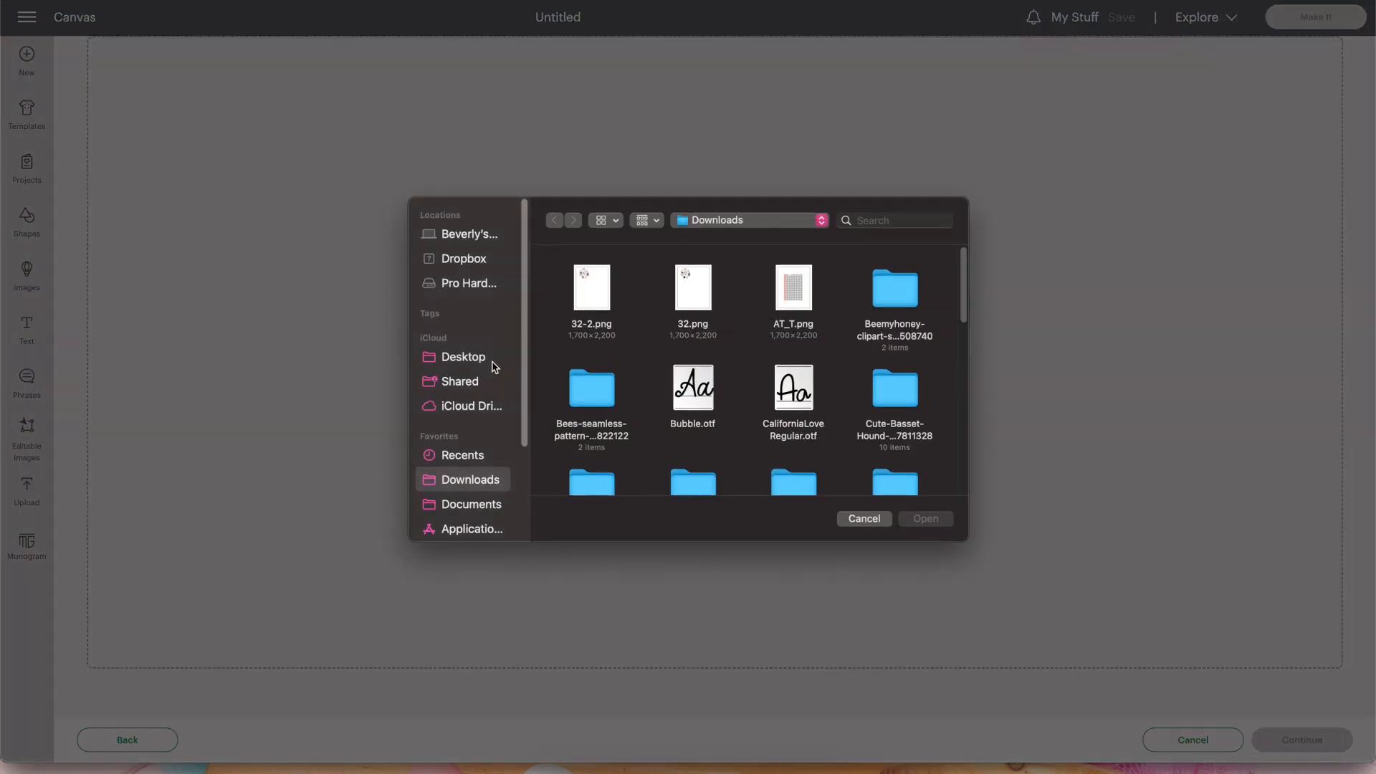
pyautogui.click(470, 364)
pyautogui.scroll(-5, 756, 406)
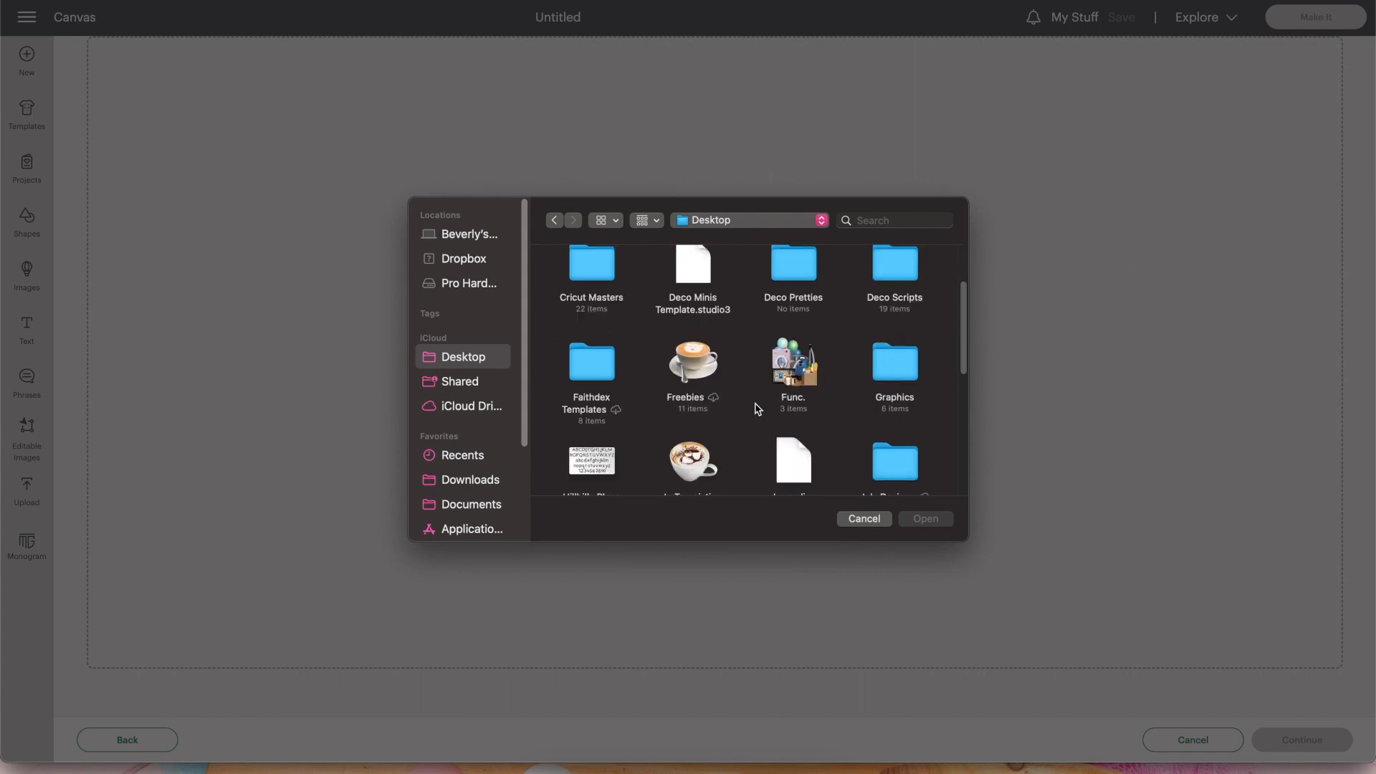
pyautogui.doubleClick(697, 407)
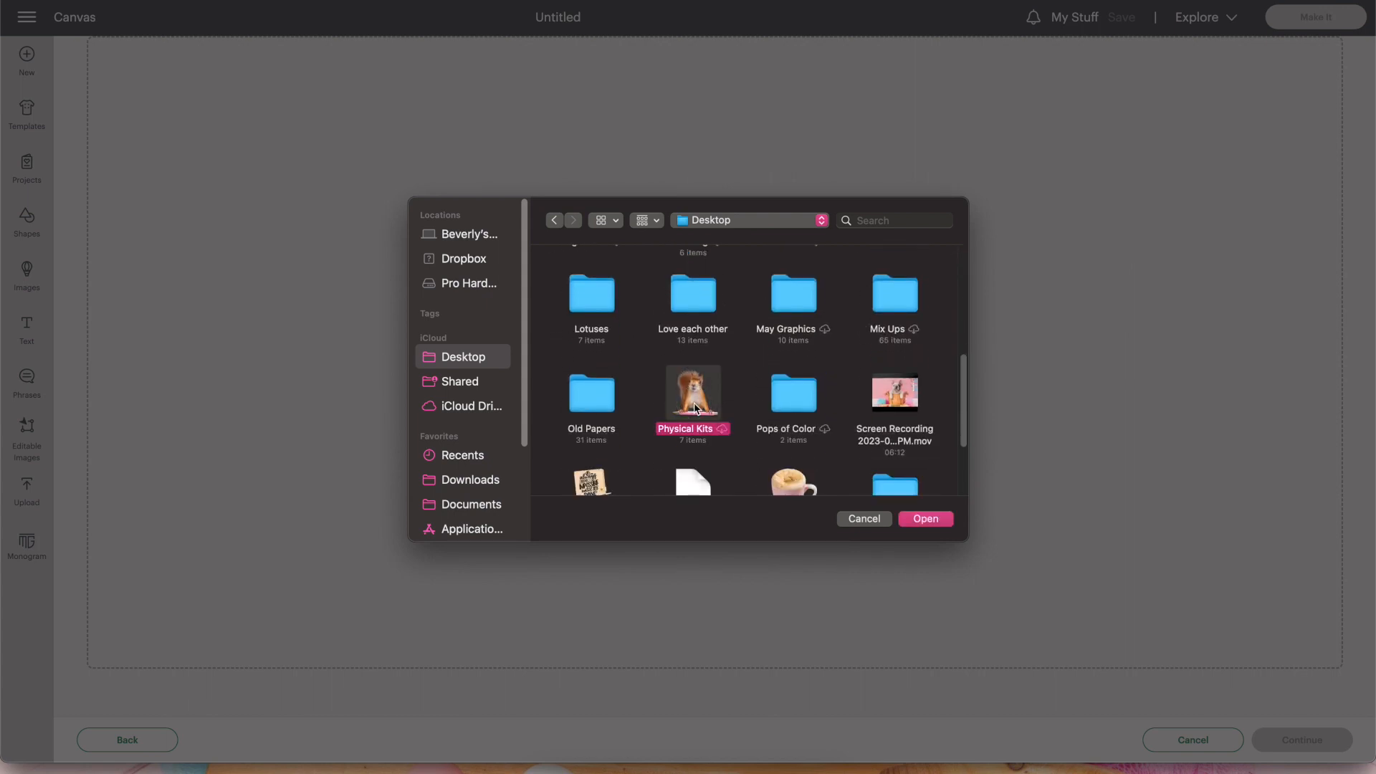
pyautogui.doubleClick(573, 289)
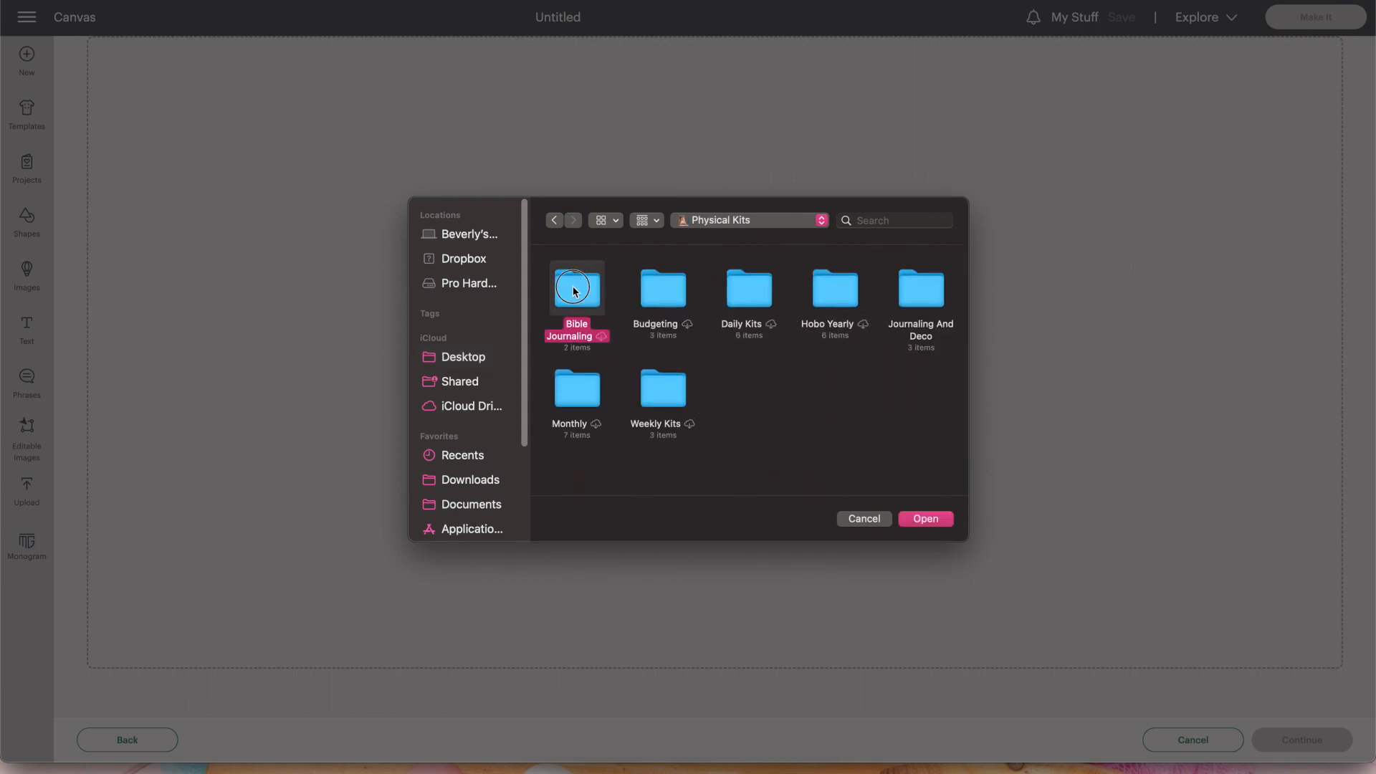
pyautogui.click(660, 291)
pyautogui.doubleClick(660, 291)
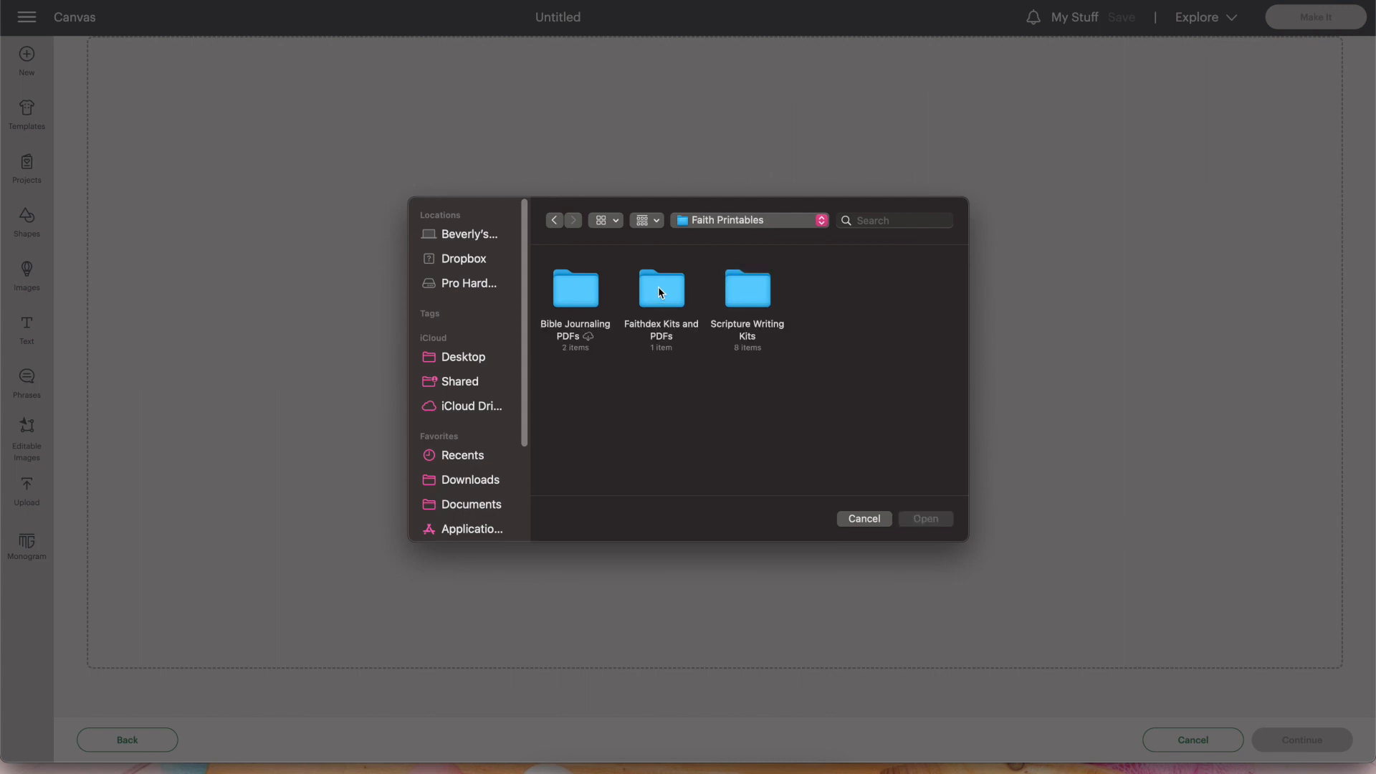
# Load Page-5.png from the Fruit of the Spirit kit's Faithdex FotS Cricut Files folder and set its image type to Complex
pyautogui.doubleClick(661, 286)
pyautogui.doubleClick(580, 300)
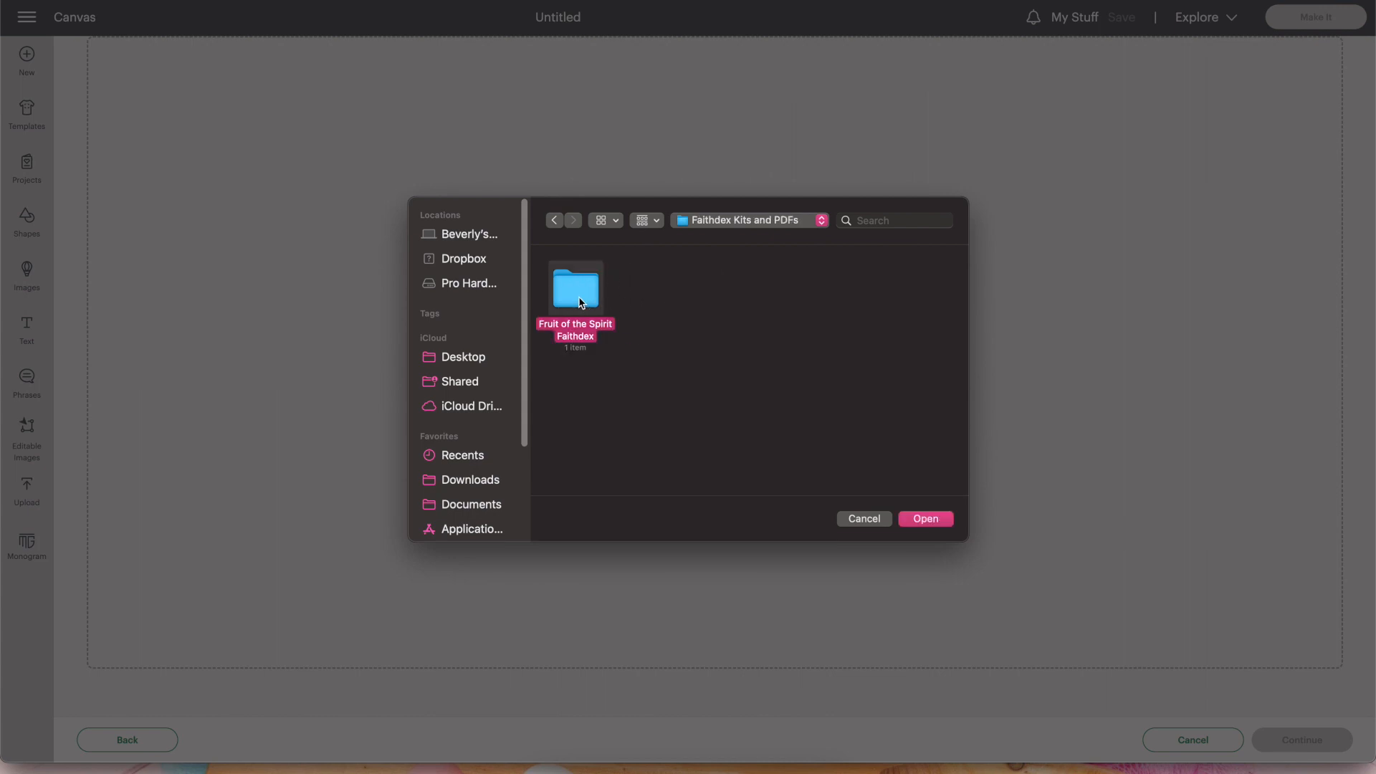
pyautogui.doubleClick(581, 300)
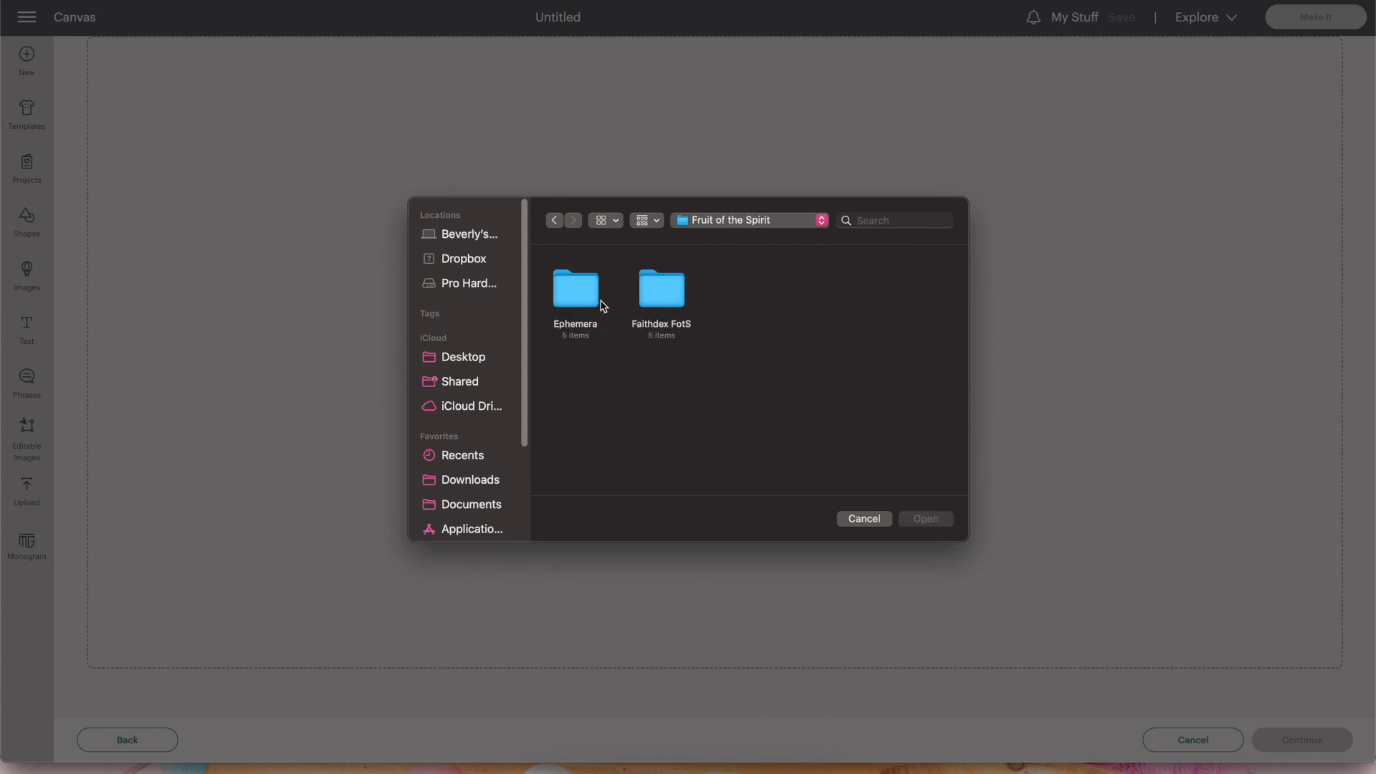
pyautogui.doubleClick(656, 305)
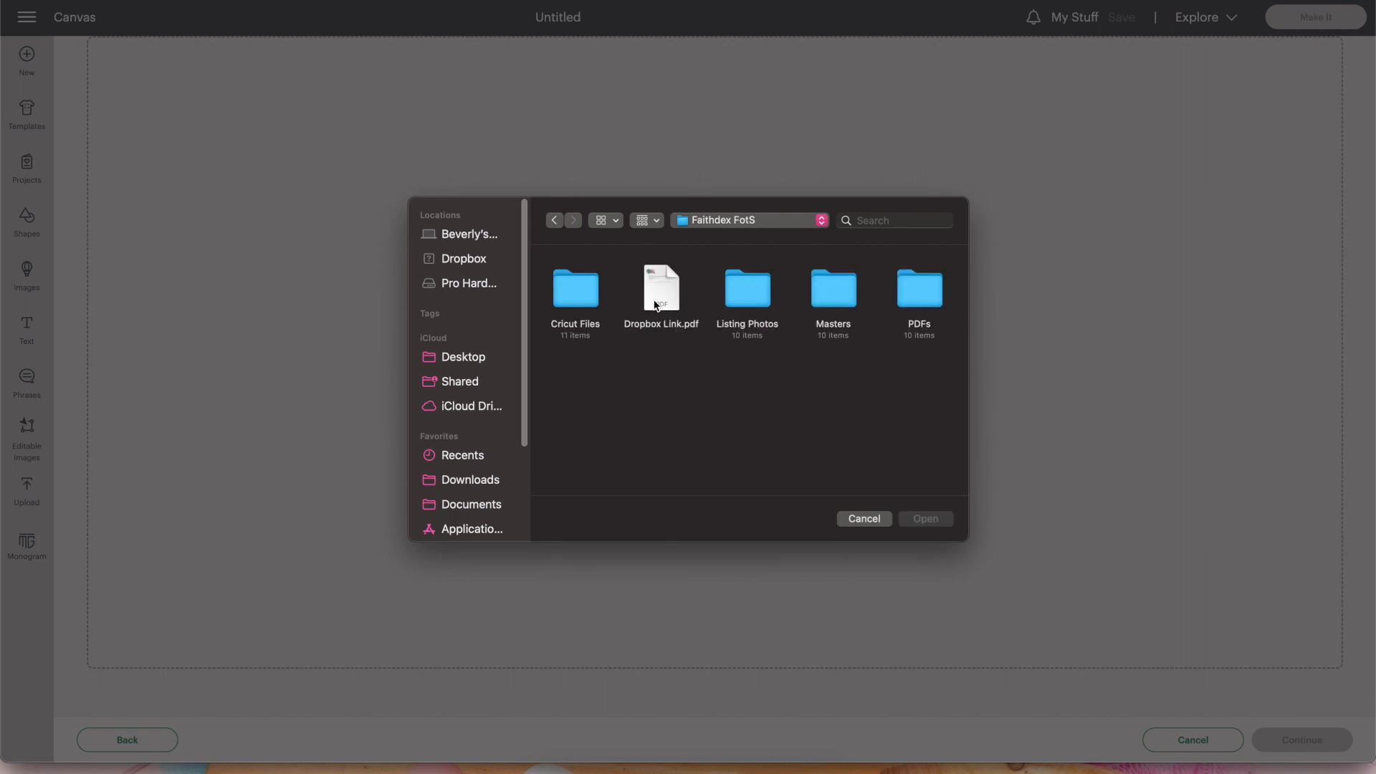
pyautogui.doubleClick(570, 299)
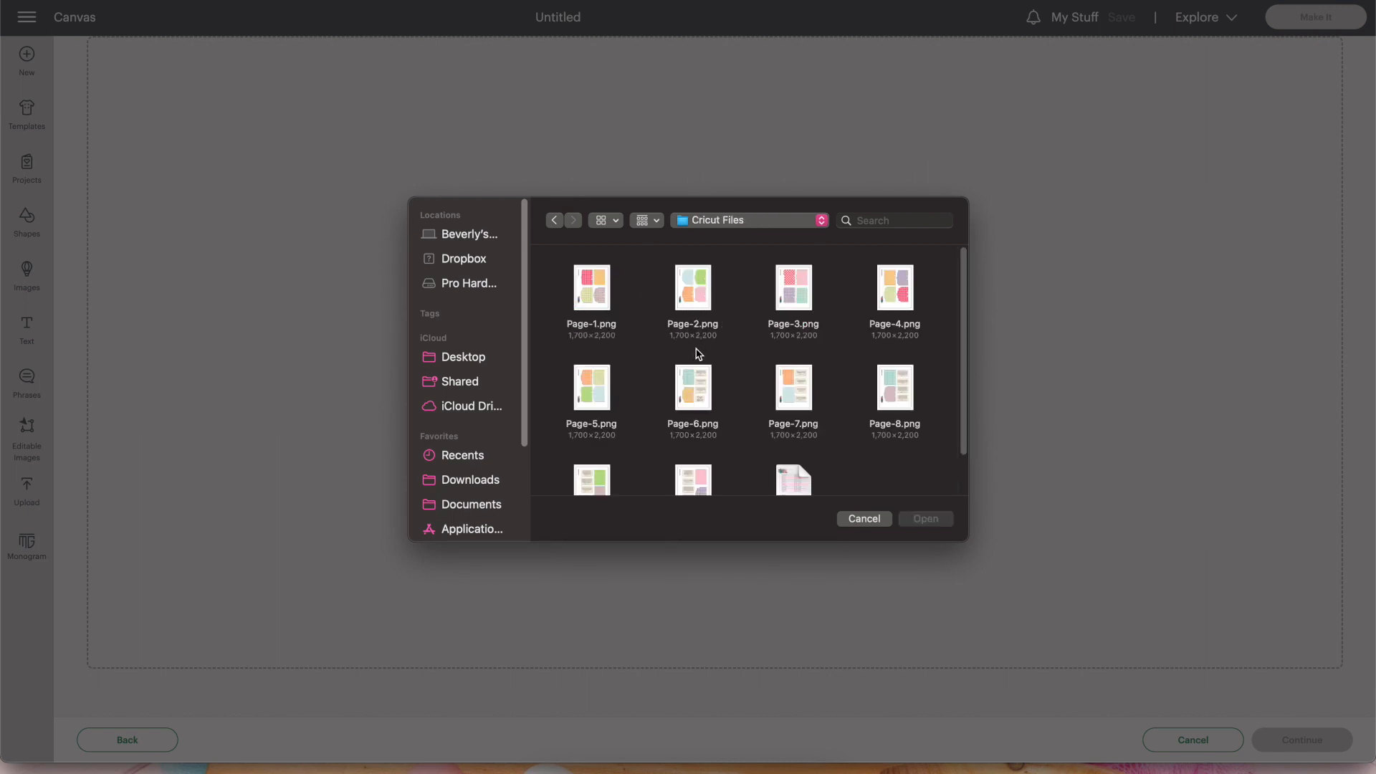
pyautogui.scroll(-1, 695, 355)
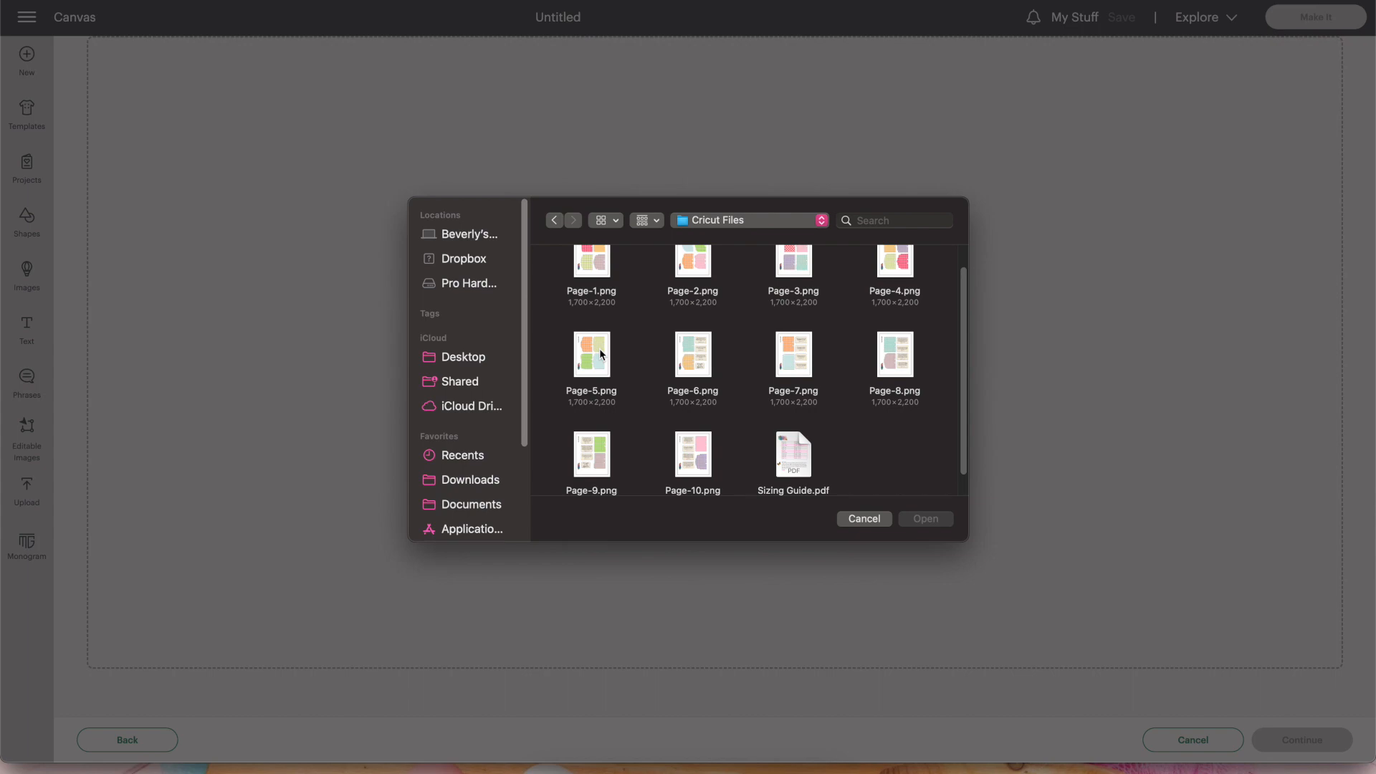
pyautogui.click(599, 356)
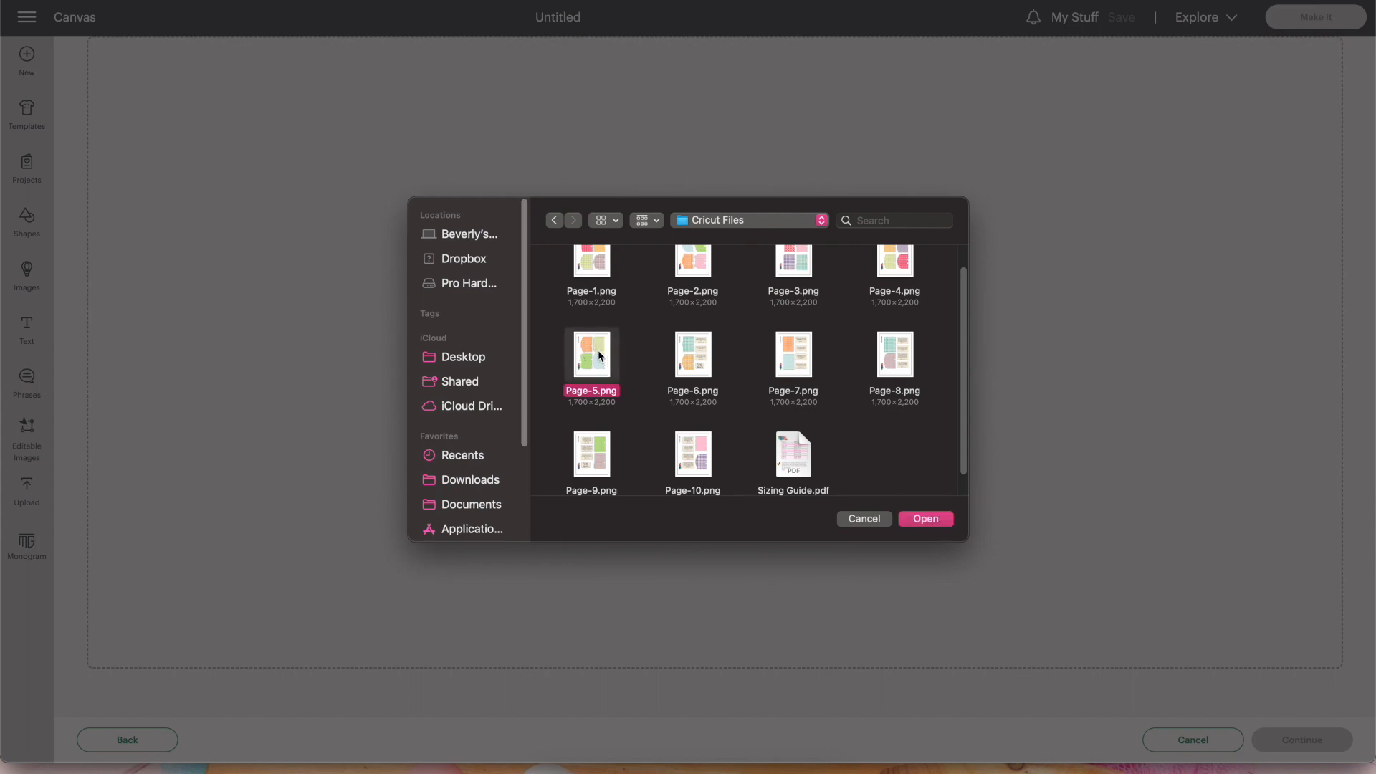
pyautogui.click(925, 518)
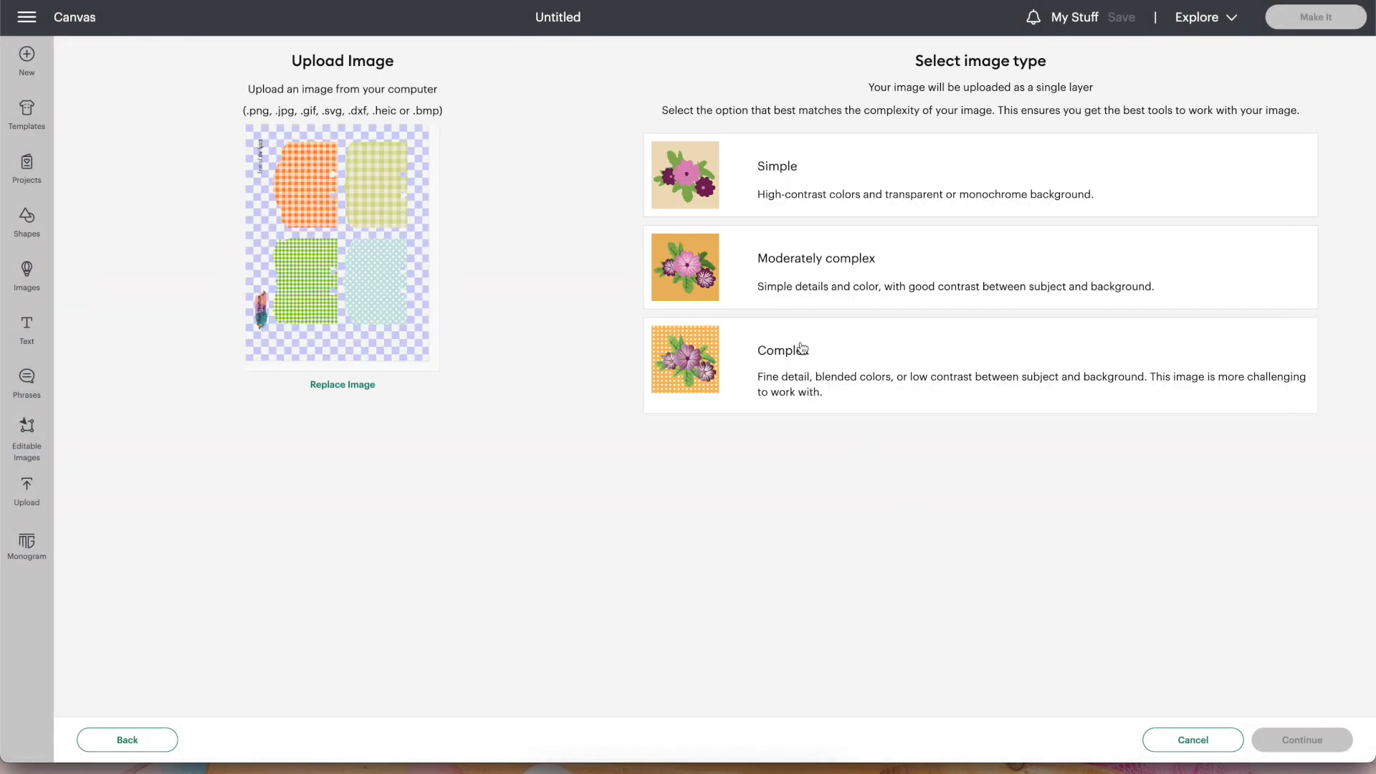
pyautogui.click(803, 349)
pyautogui.click(1302, 741)
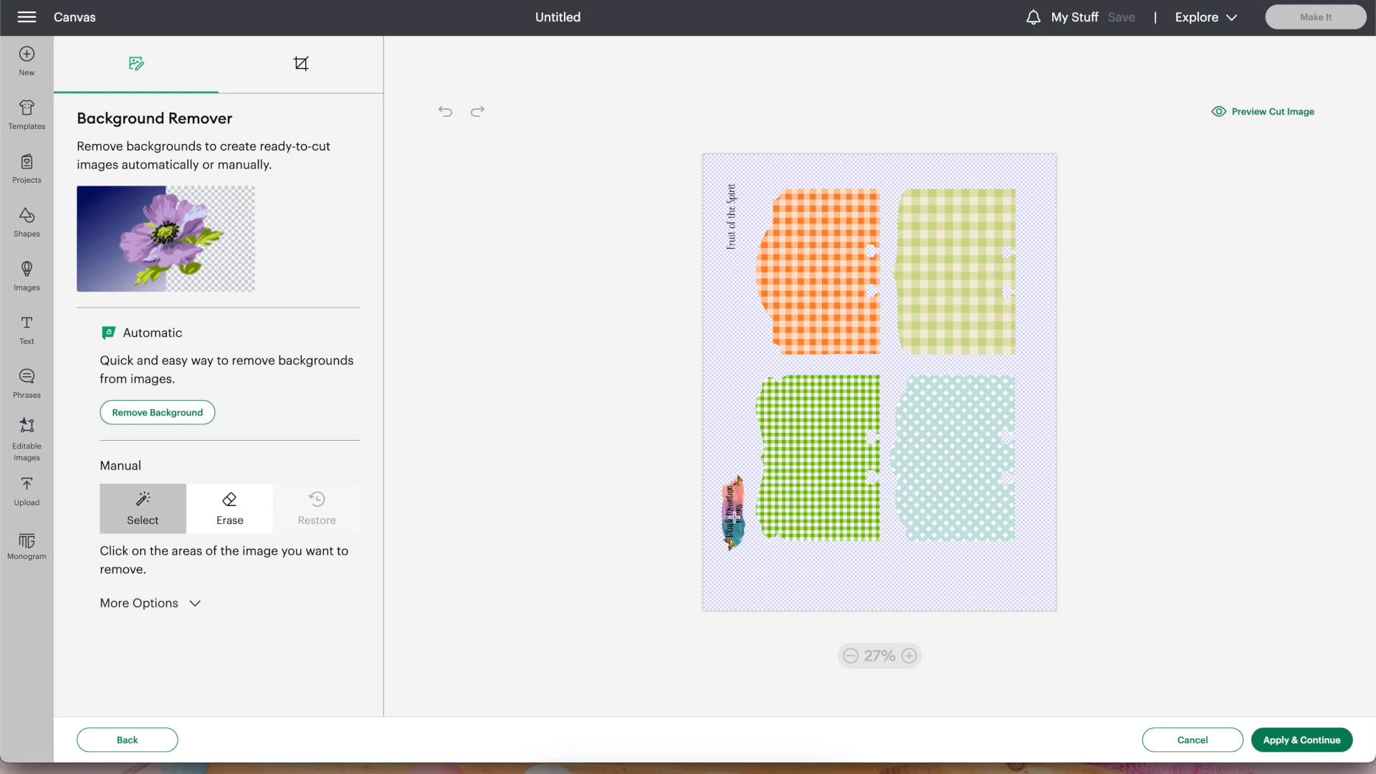
# Erase the vertical Fruit of the Spirit title and the colorful logo beside the Page-5 dividers with eraser size 70
pyautogui.click(229, 511)
pyautogui.moveTo(155, 627); pyautogui.dragTo(279, 628)
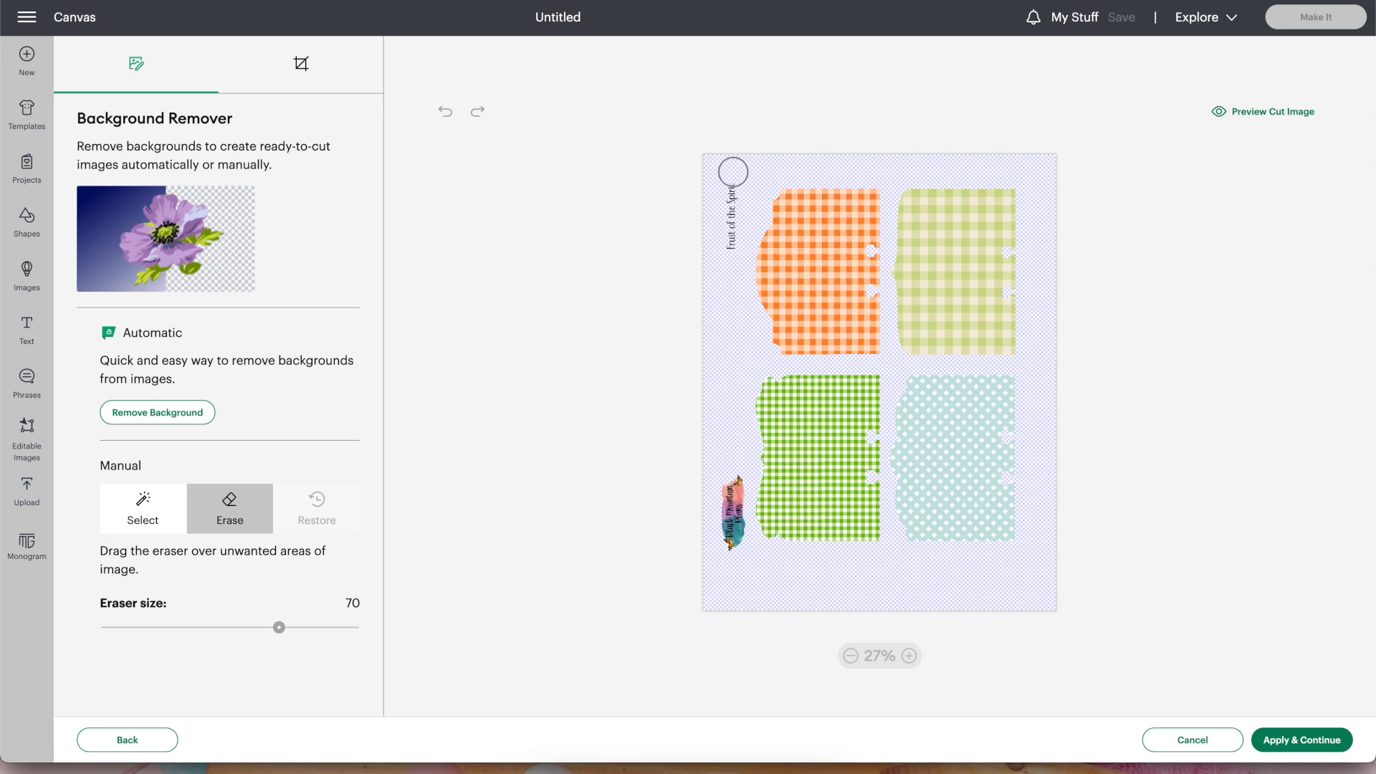
pyautogui.moveTo(728, 179); pyautogui.dragTo(725, 252)
pyautogui.moveTo(719, 486)
pyautogui.mouseDown()
pyautogui.moveTo(720, 550)
pyautogui.moveTo(728, 476)
pyautogui.moveTo(731, 538)
pyautogui.moveTo(736, 492)
pyautogui.moveTo(726, 560)
pyautogui.mouseUp()
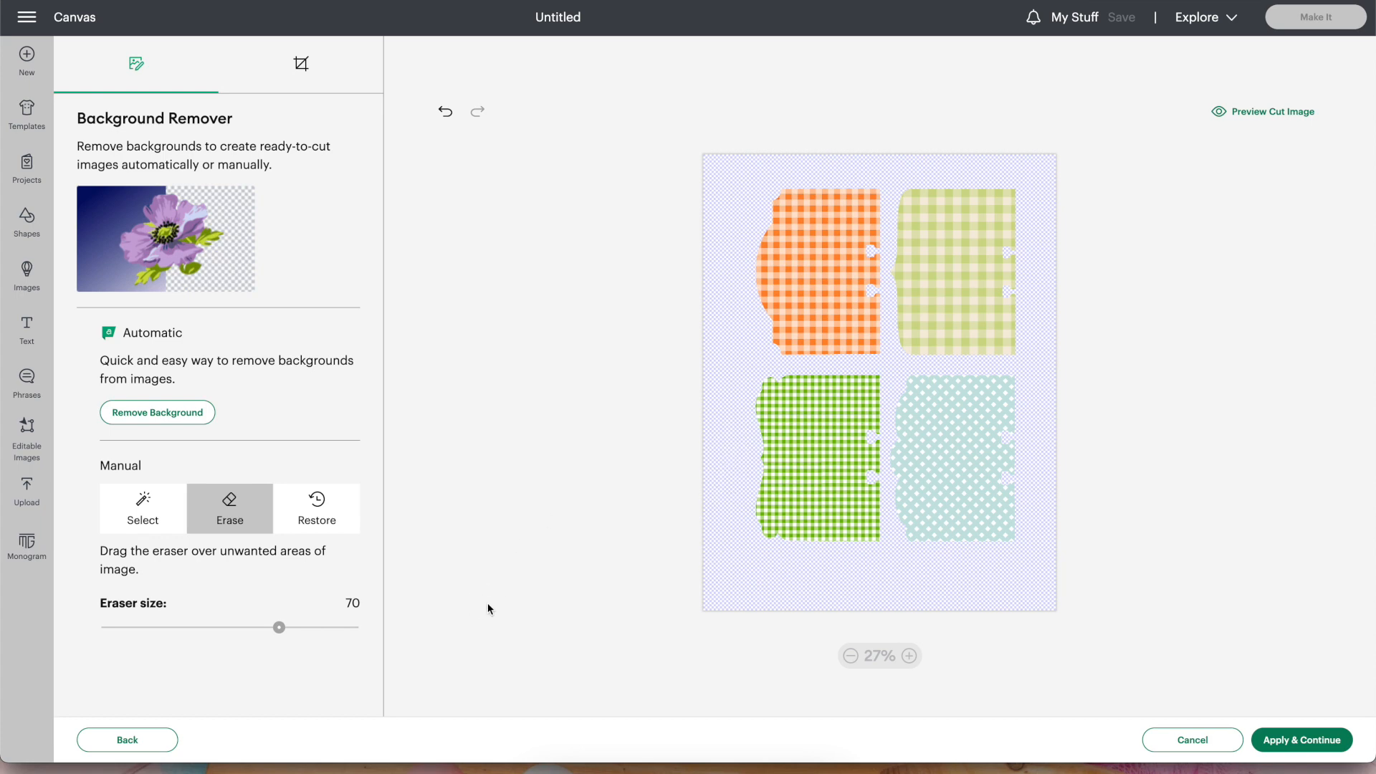
# Apply the Page-5 cleanup and upload the page as a Print Then Cut image
pyautogui.click(1271, 741)
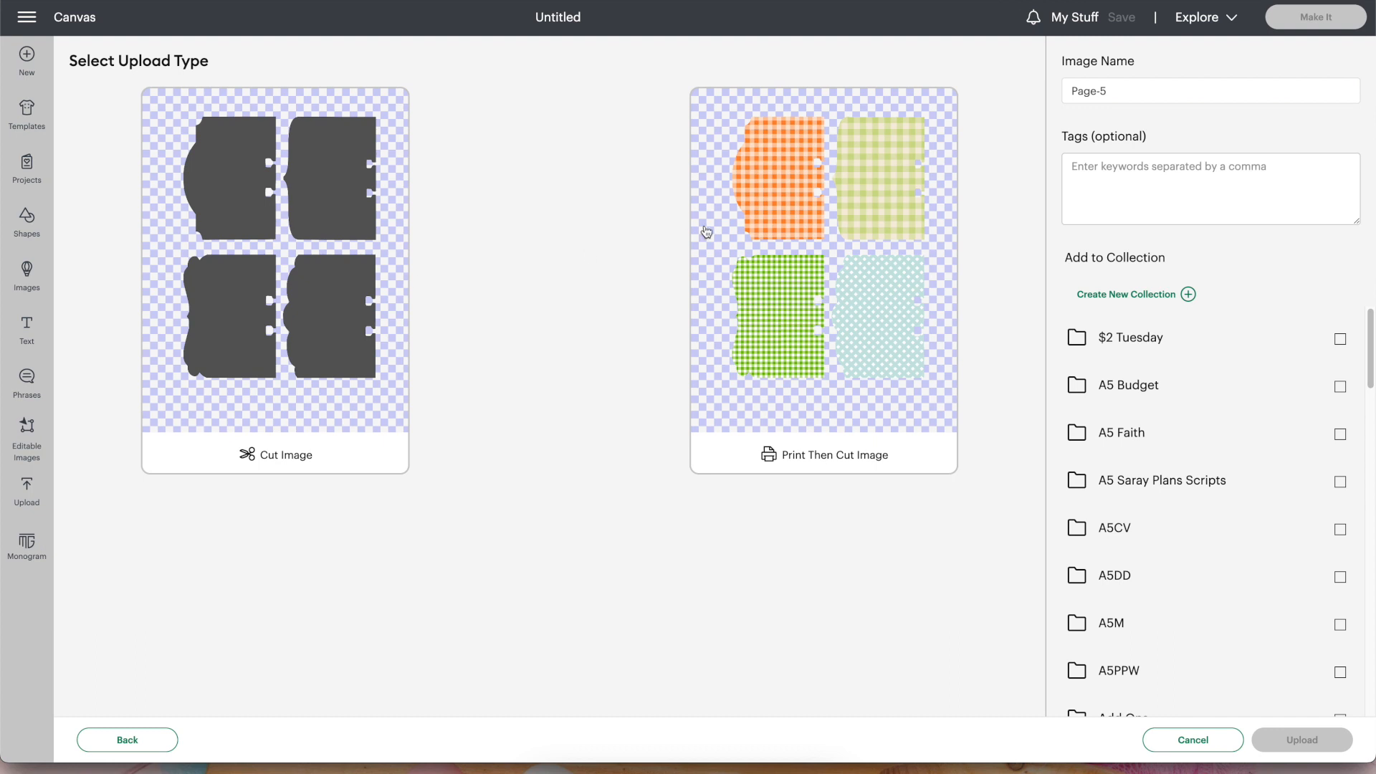
pyautogui.click(794, 222)
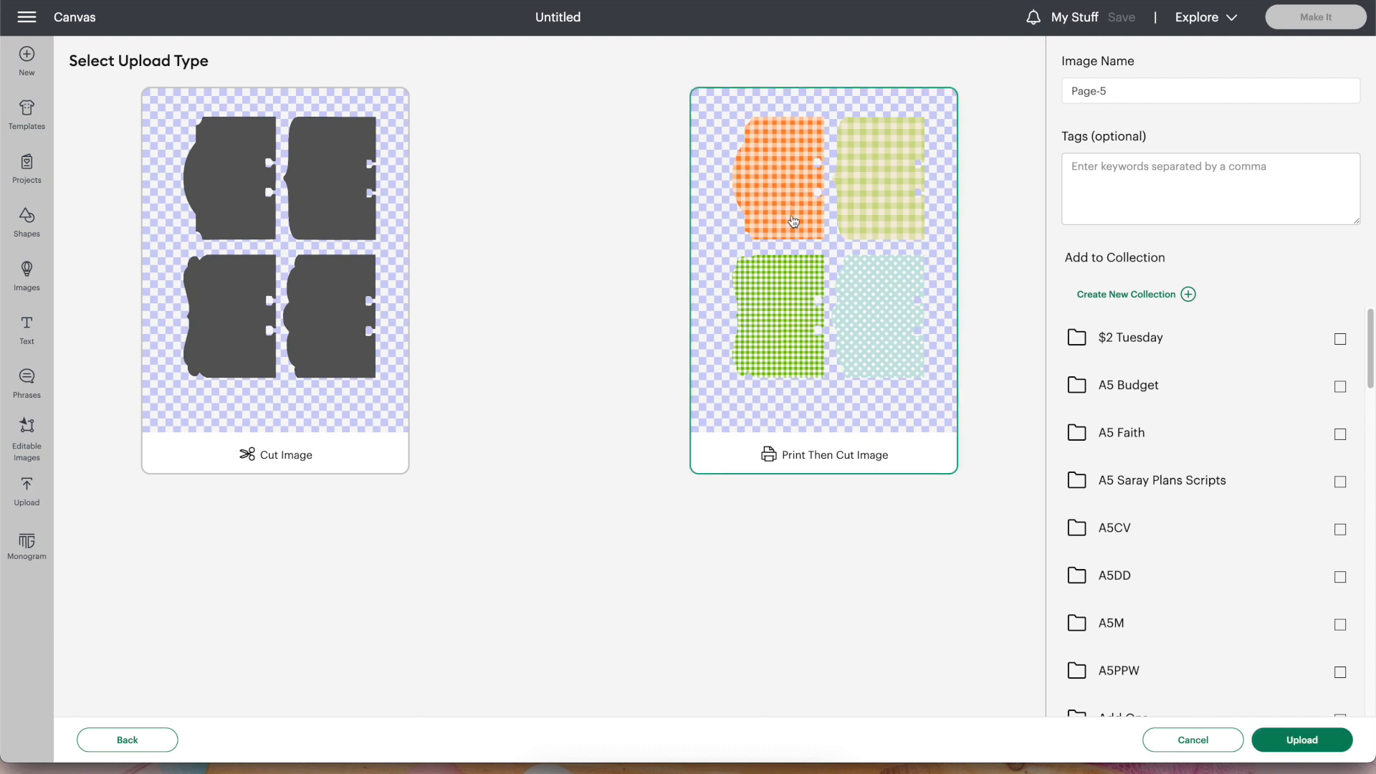
pyautogui.click(1302, 740)
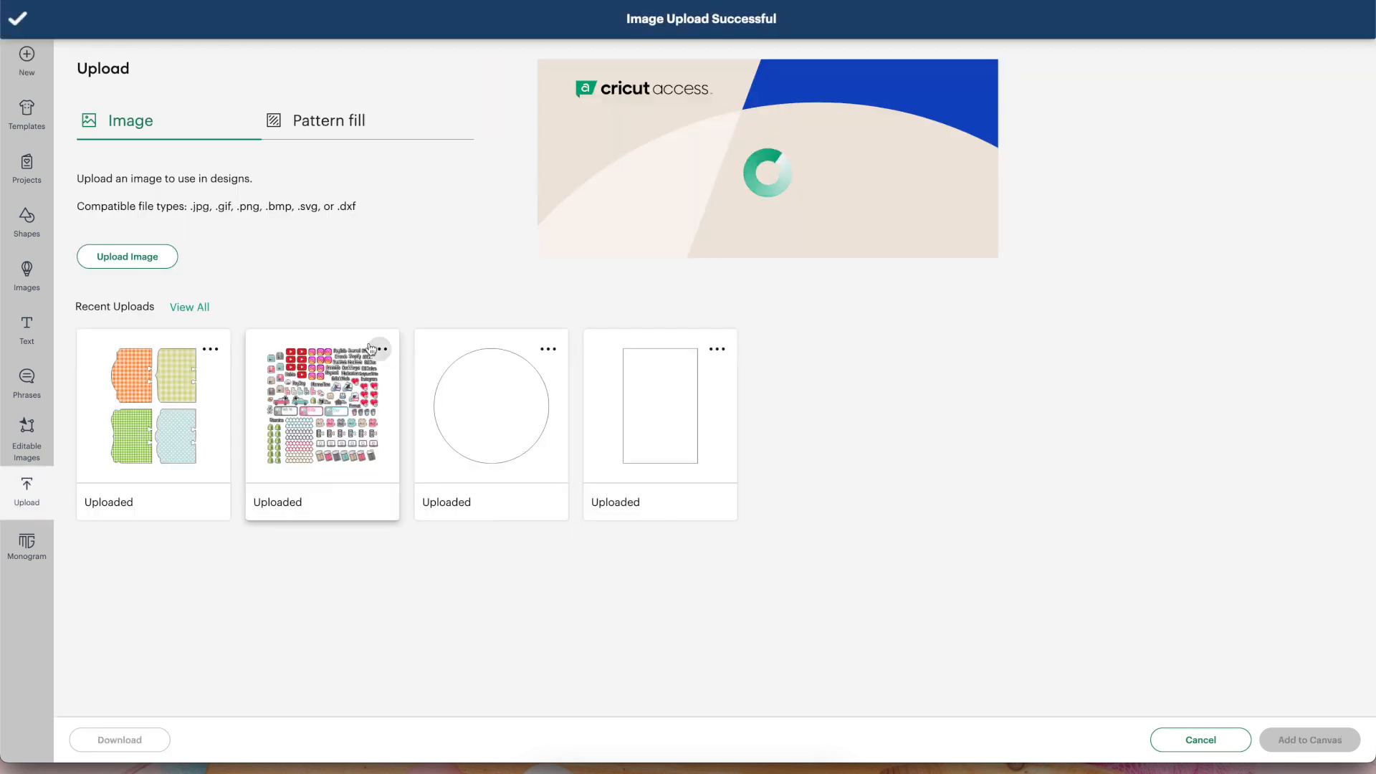
# Start another image upload with Page-6.png from the Cricut Files folder and set its image type to Complex
pyautogui.click(138, 264)
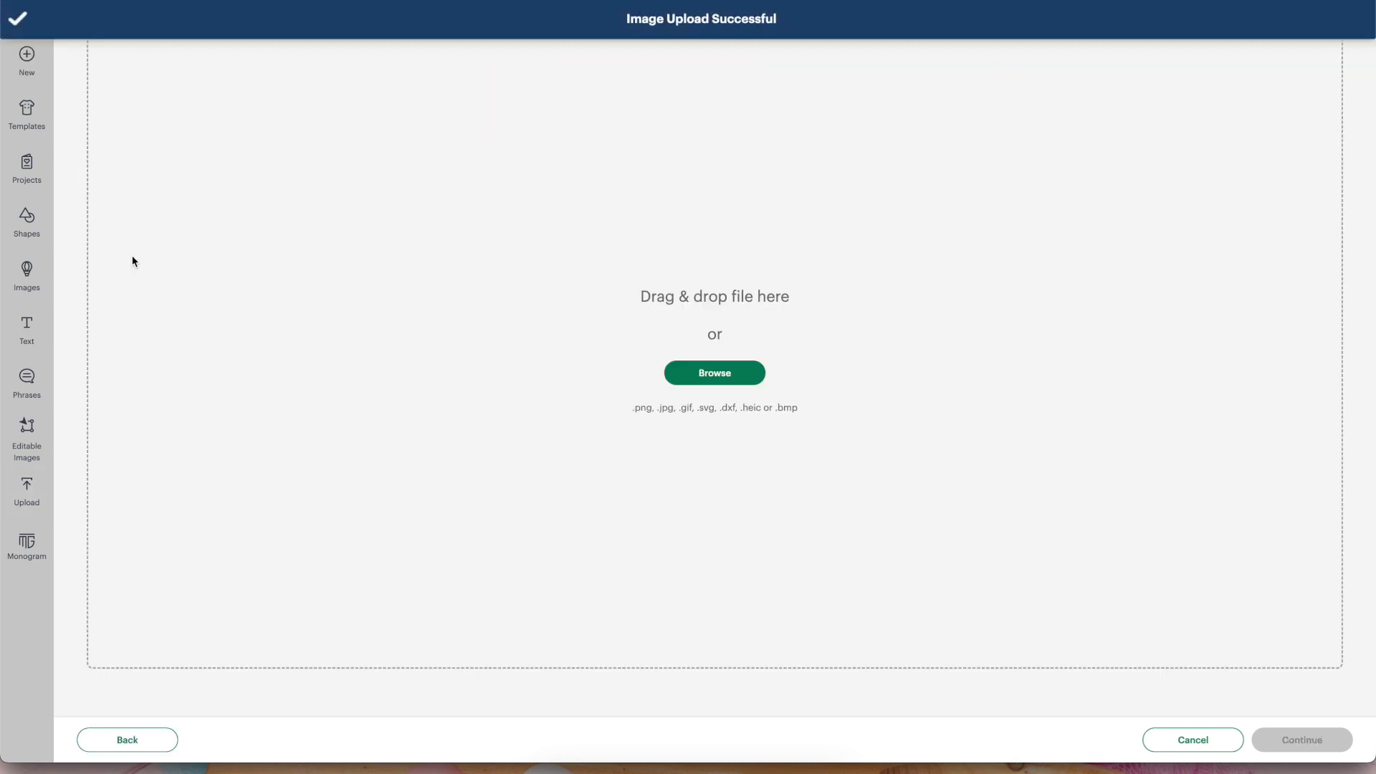
pyautogui.click(731, 380)
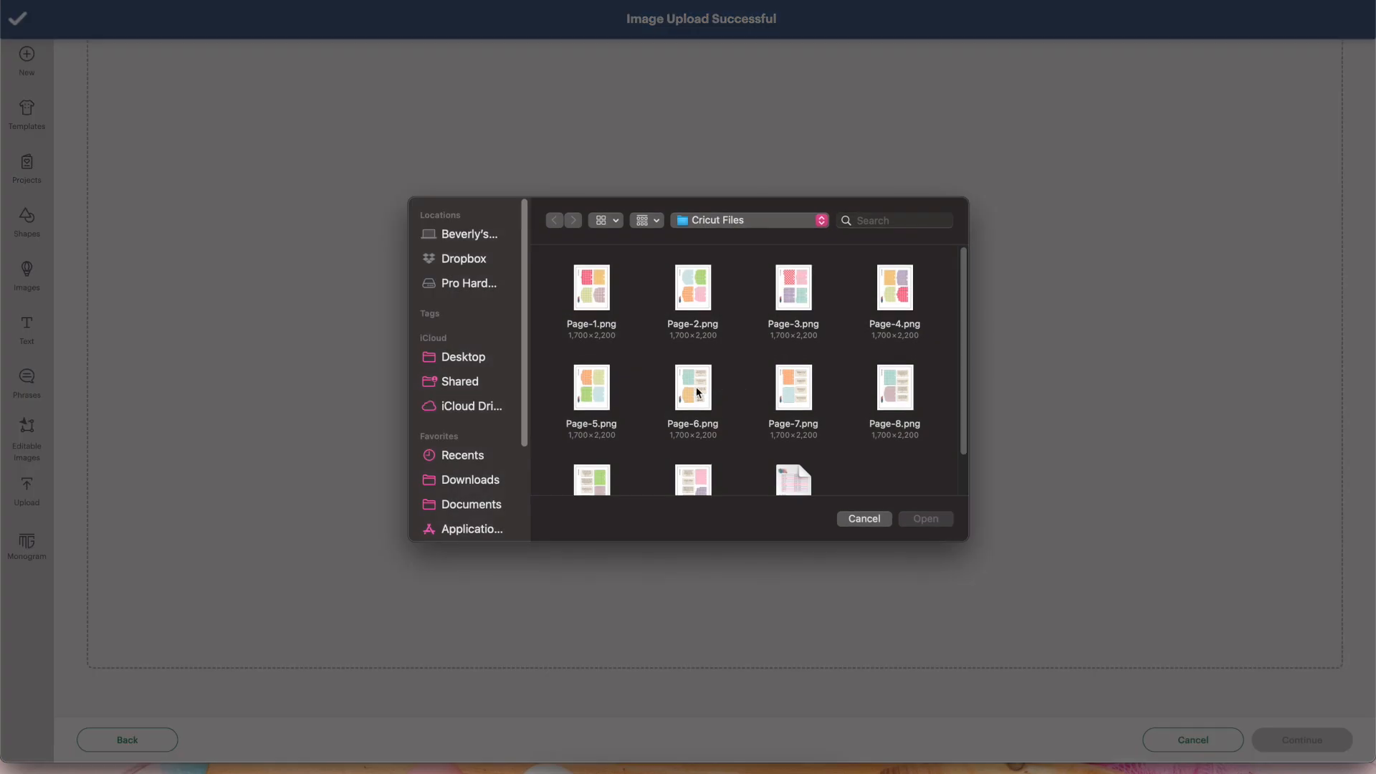
pyautogui.click(696, 392)
pyautogui.click(944, 519)
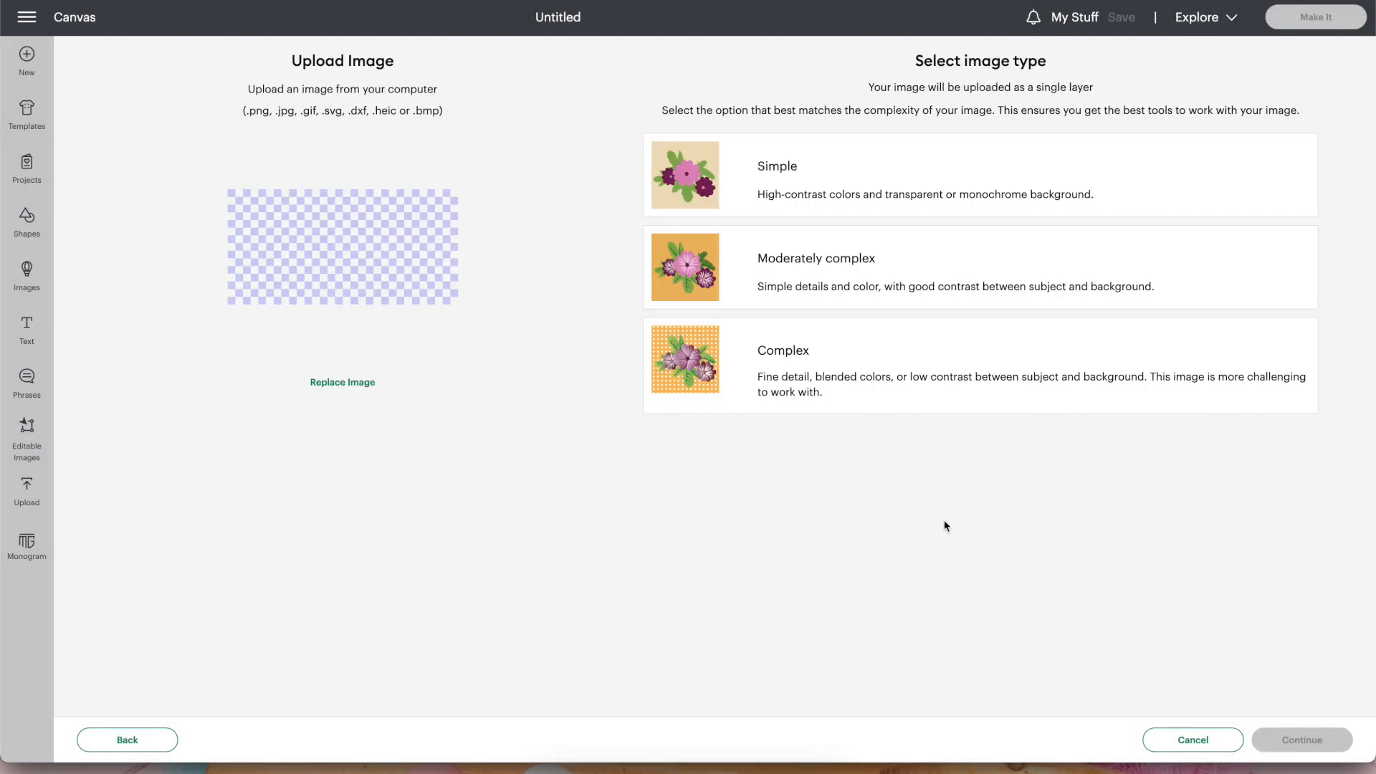
pyautogui.click(710, 379)
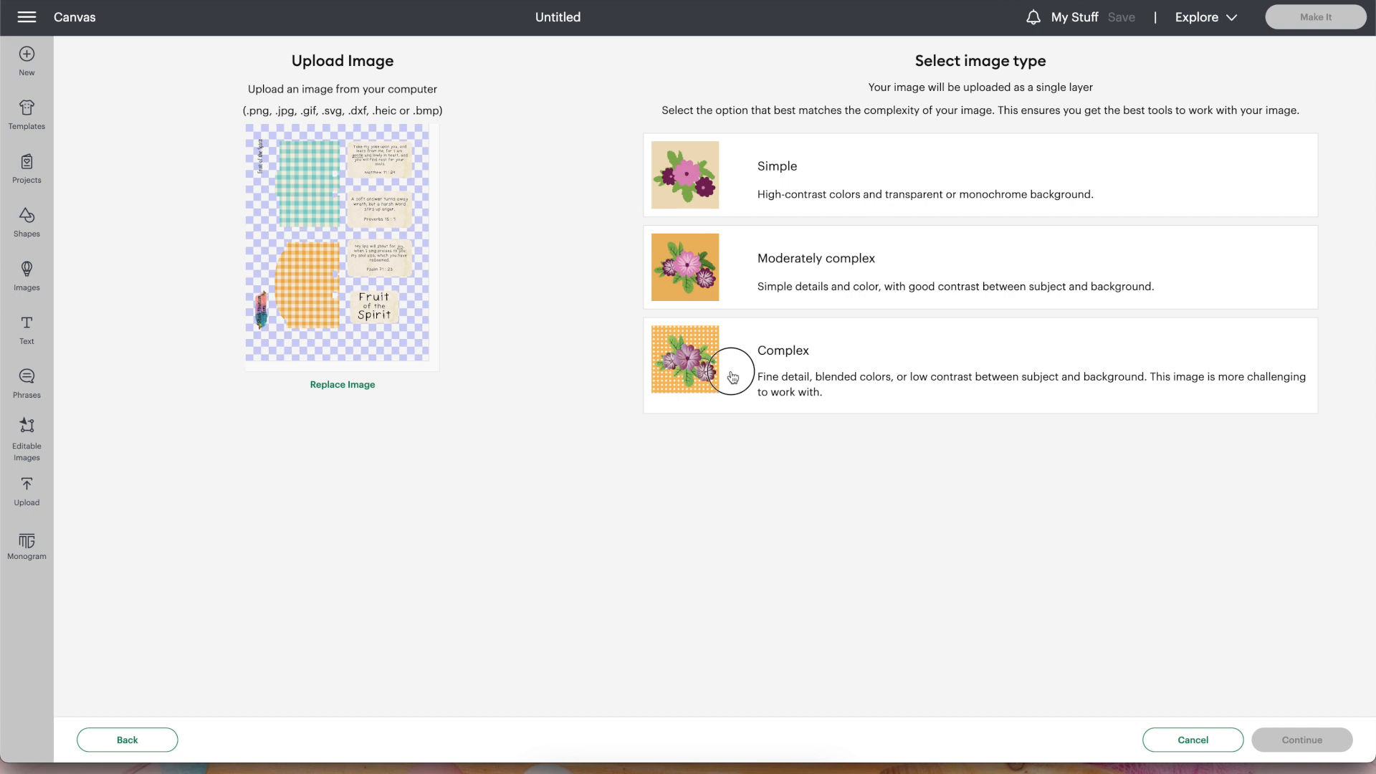
pyautogui.click(1315, 742)
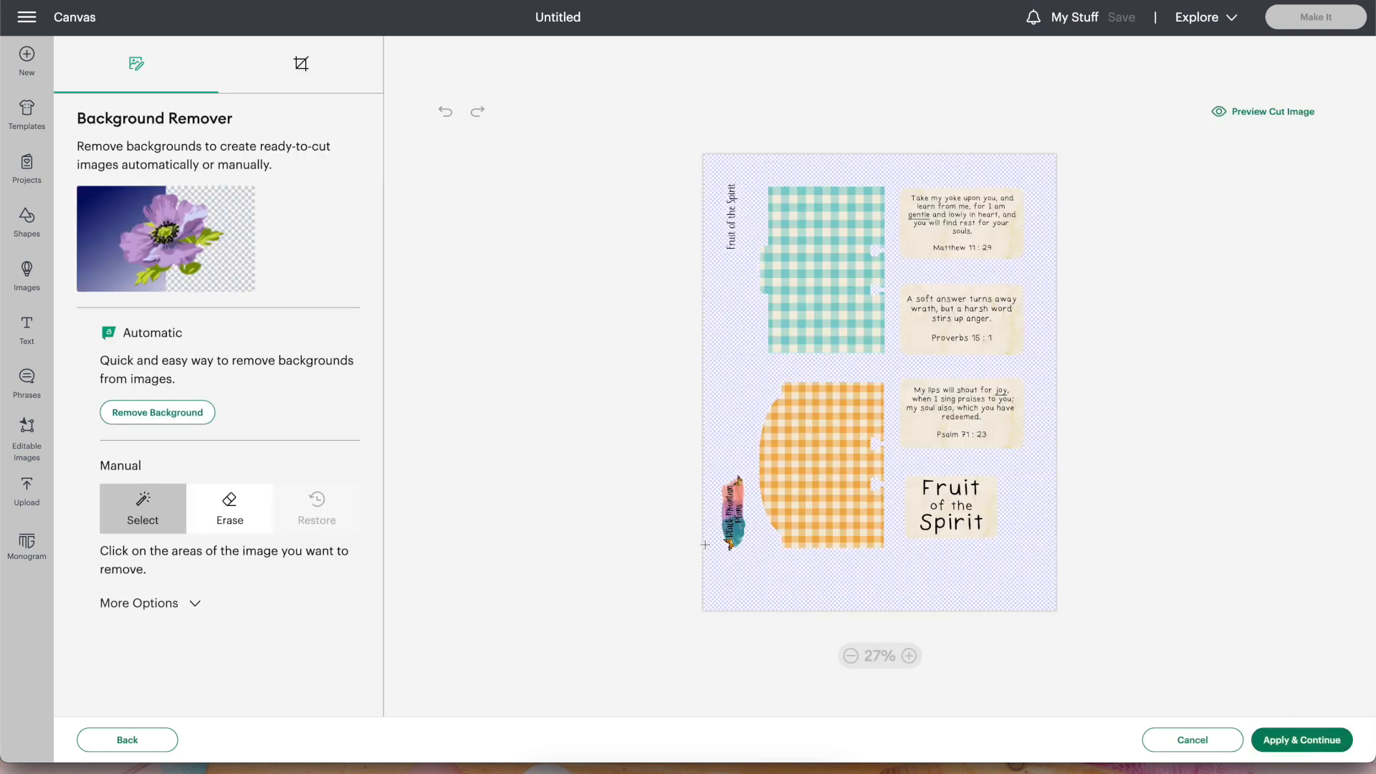
# Erase the vertical Fruit of the Spirit title and the colorful logo from Page-6 with eraser size 71
pyautogui.click(228, 522)
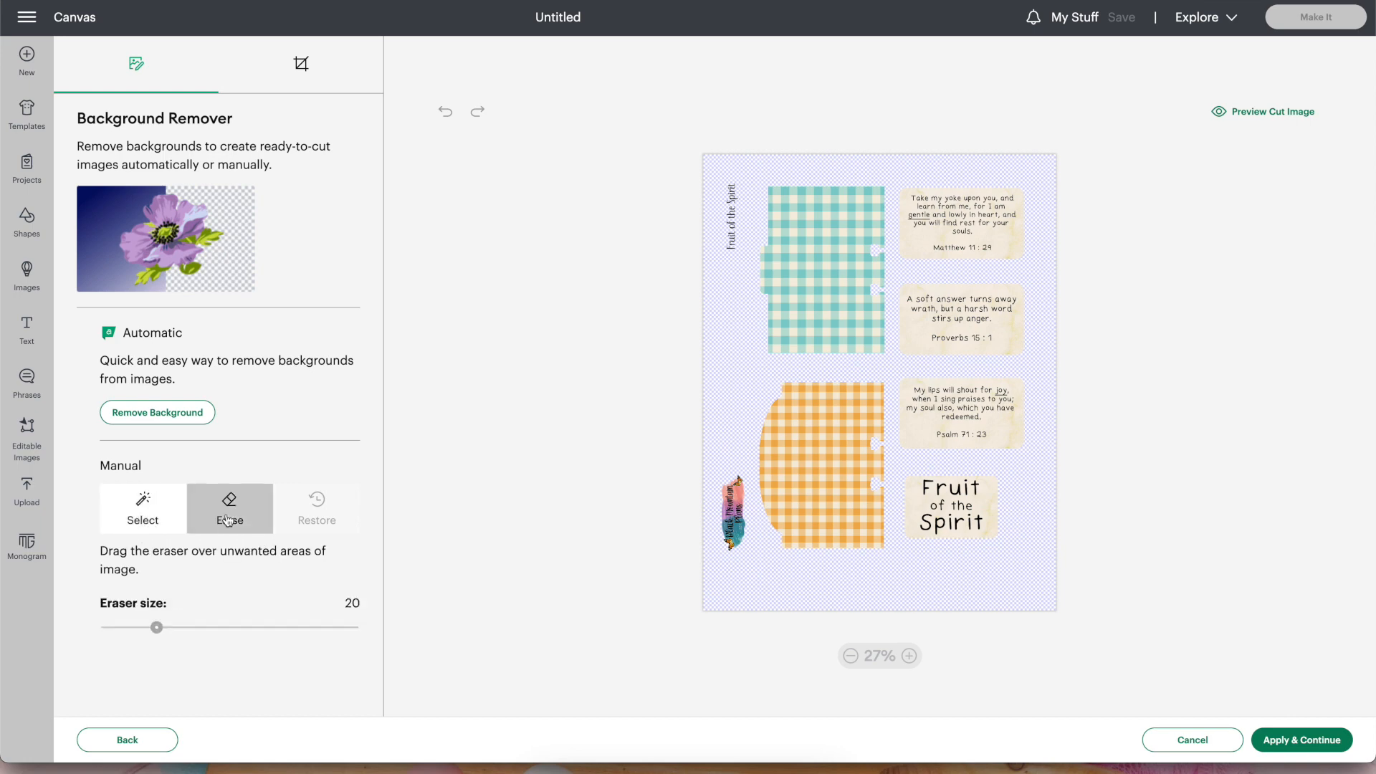
pyautogui.click(169, 629)
pyautogui.moveTo(170, 633); pyautogui.dragTo(284, 633)
pyautogui.moveTo(725, 174); pyautogui.dragTo(725, 292)
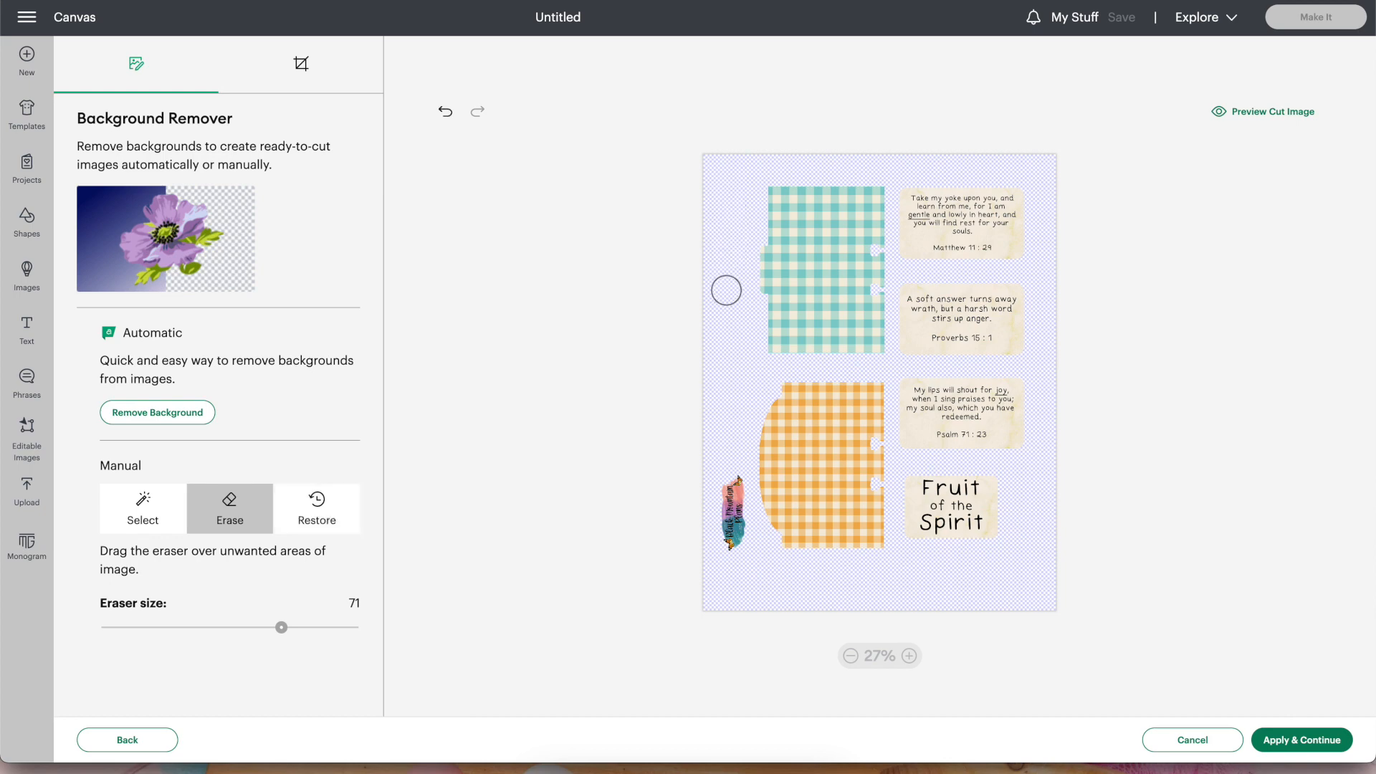
pyautogui.moveTo(712, 461)
pyautogui.mouseDown()
pyautogui.moveTo(725, 548)
pyautogui.moveTo(734, 481)
pyautogui.mouseUp()
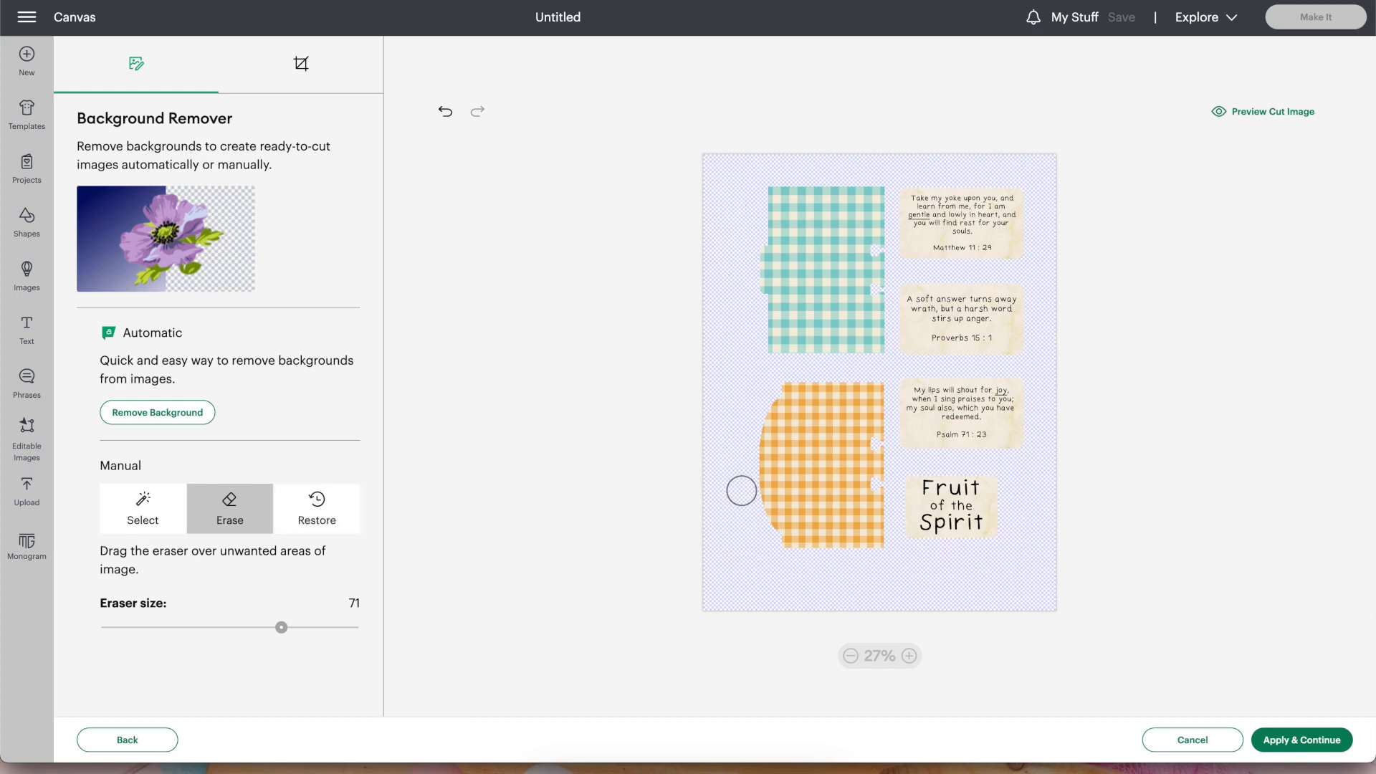
# Apply the Page-6 cleanup and upload the page as a Print Then Cut image
pyautogui.click(1321, 739)
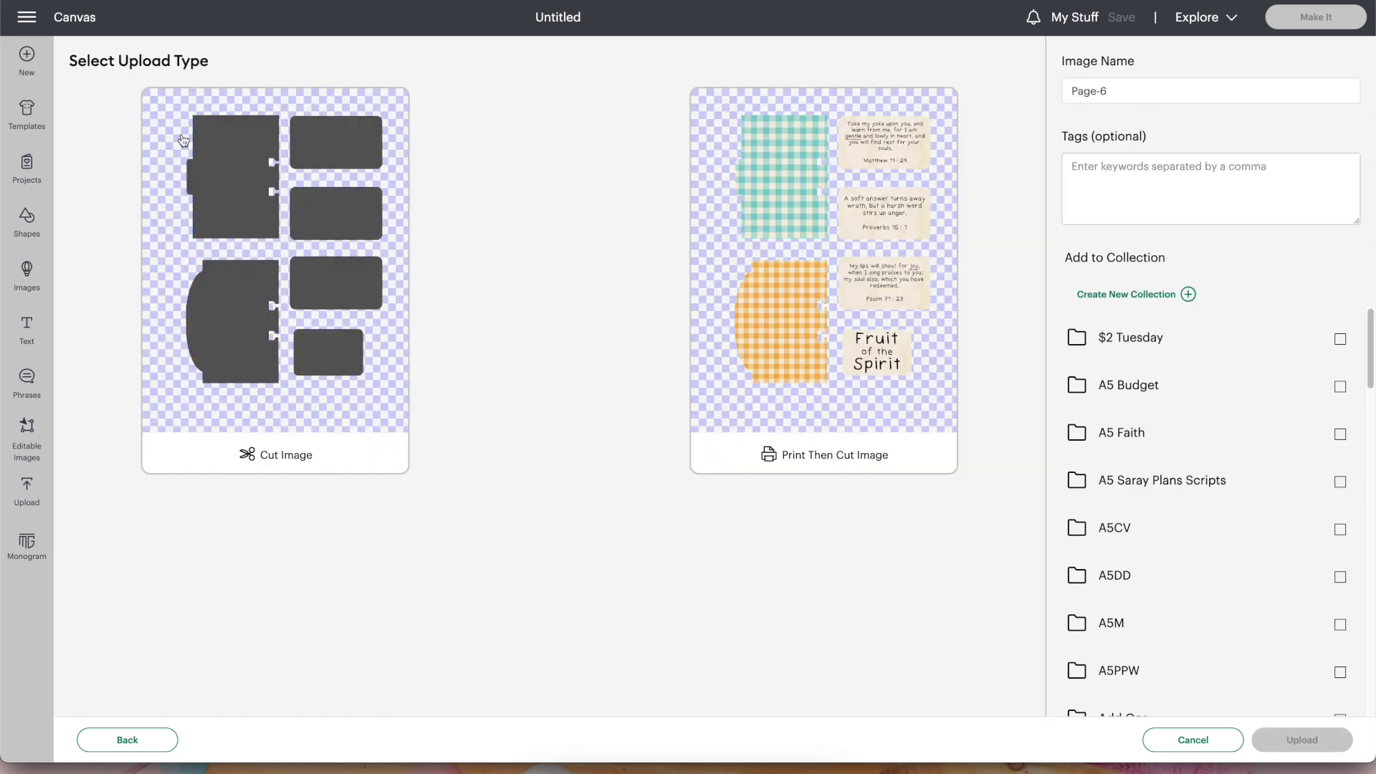
pyautogui.click(791, 309)
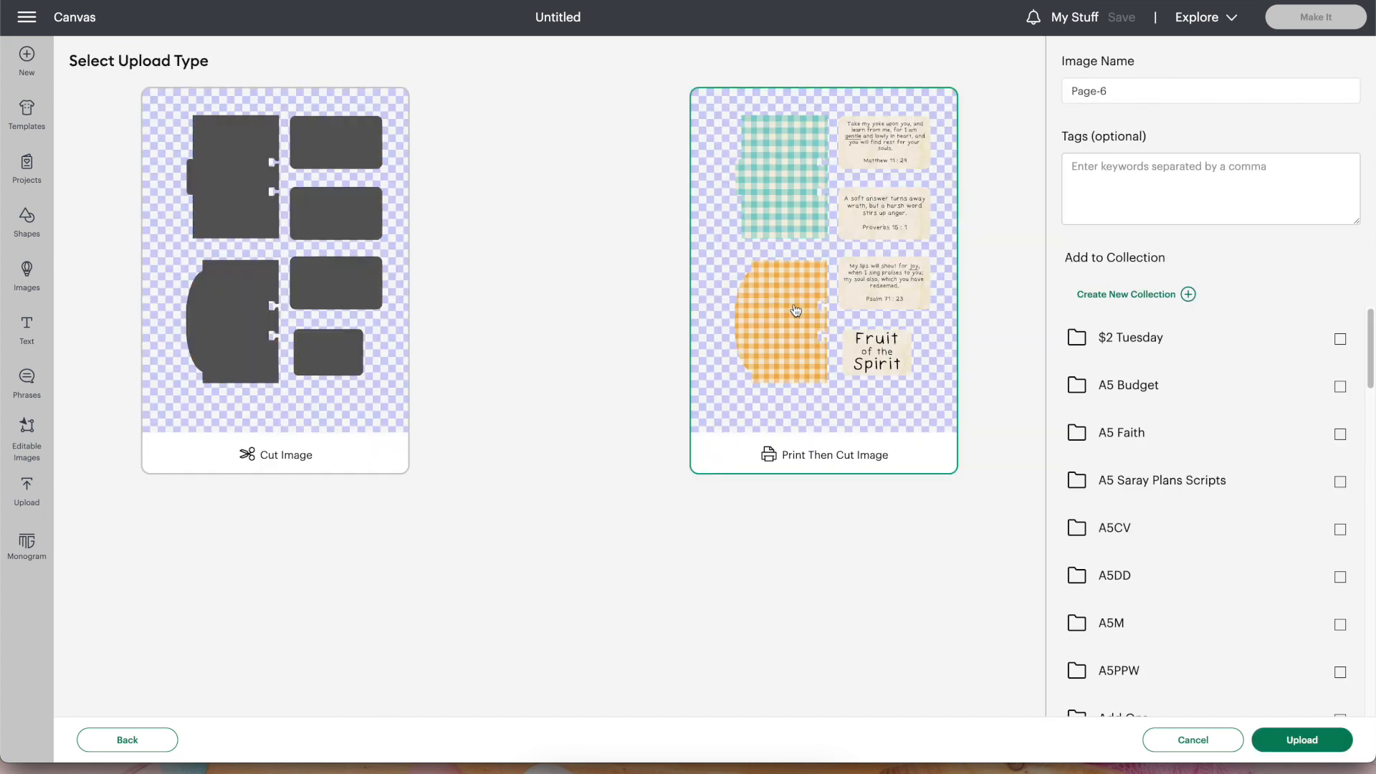
pyautogui.click(1301, 739)
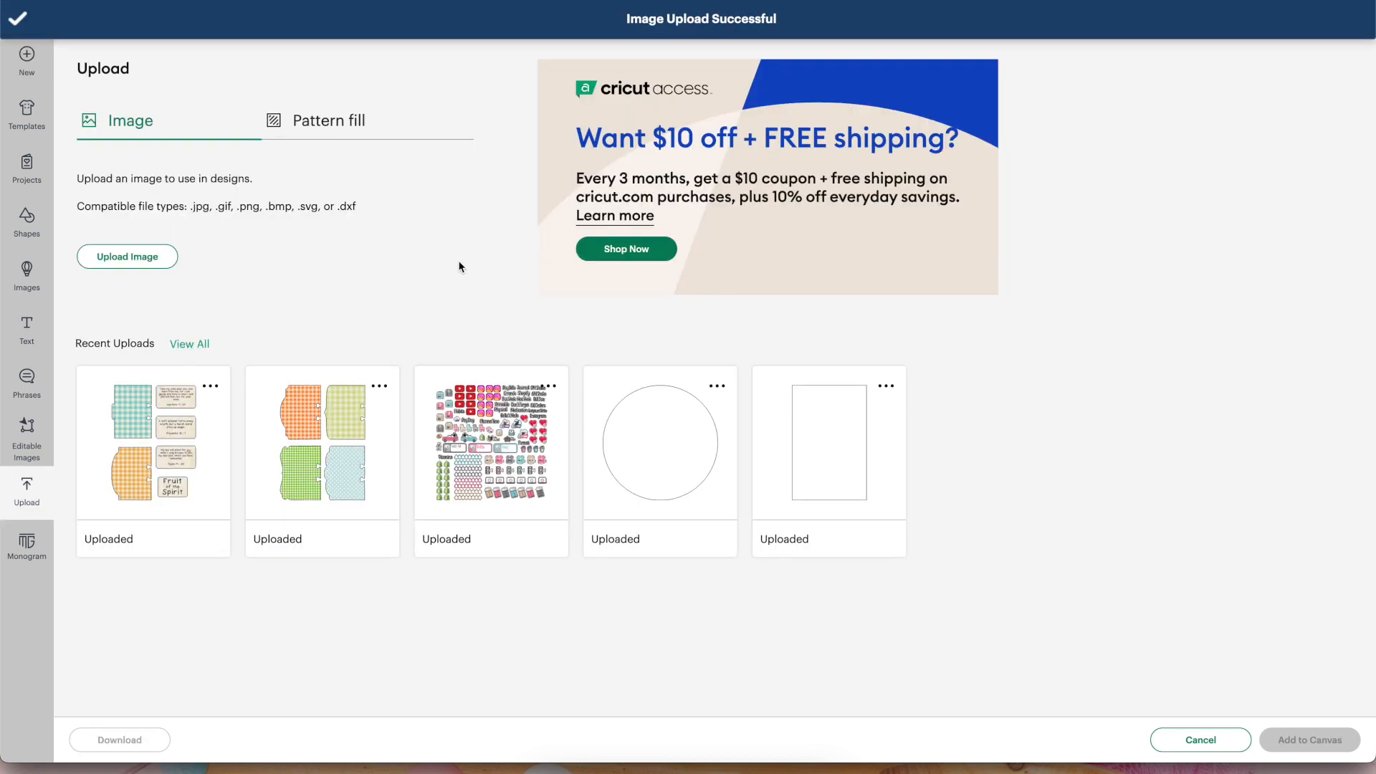
# Start another image upload with Page-1.png from the Ephemera kit's Cricut Files folder and set its image type to Complex
pyautogui.click(129, 259)
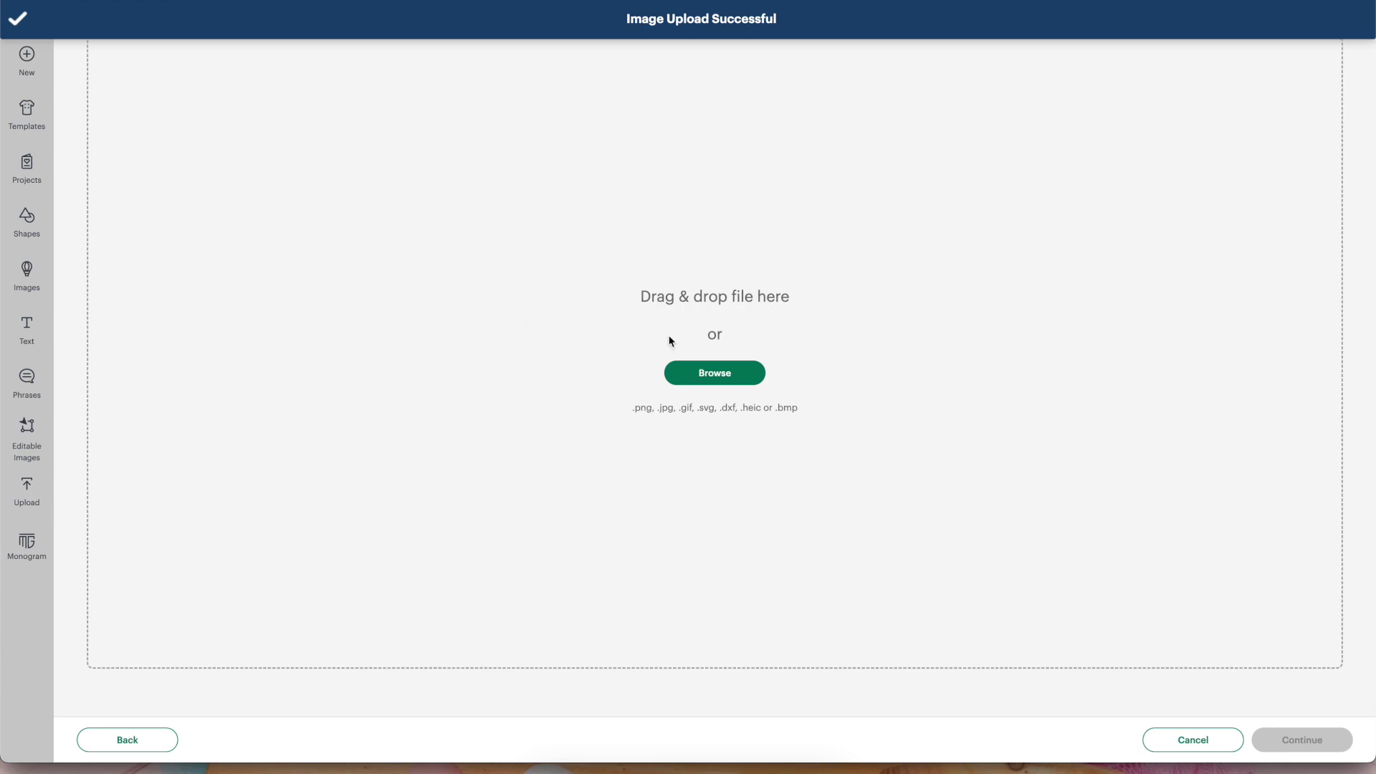
pyautogui.click(714, 372)
pyautogui.click(768, 223)
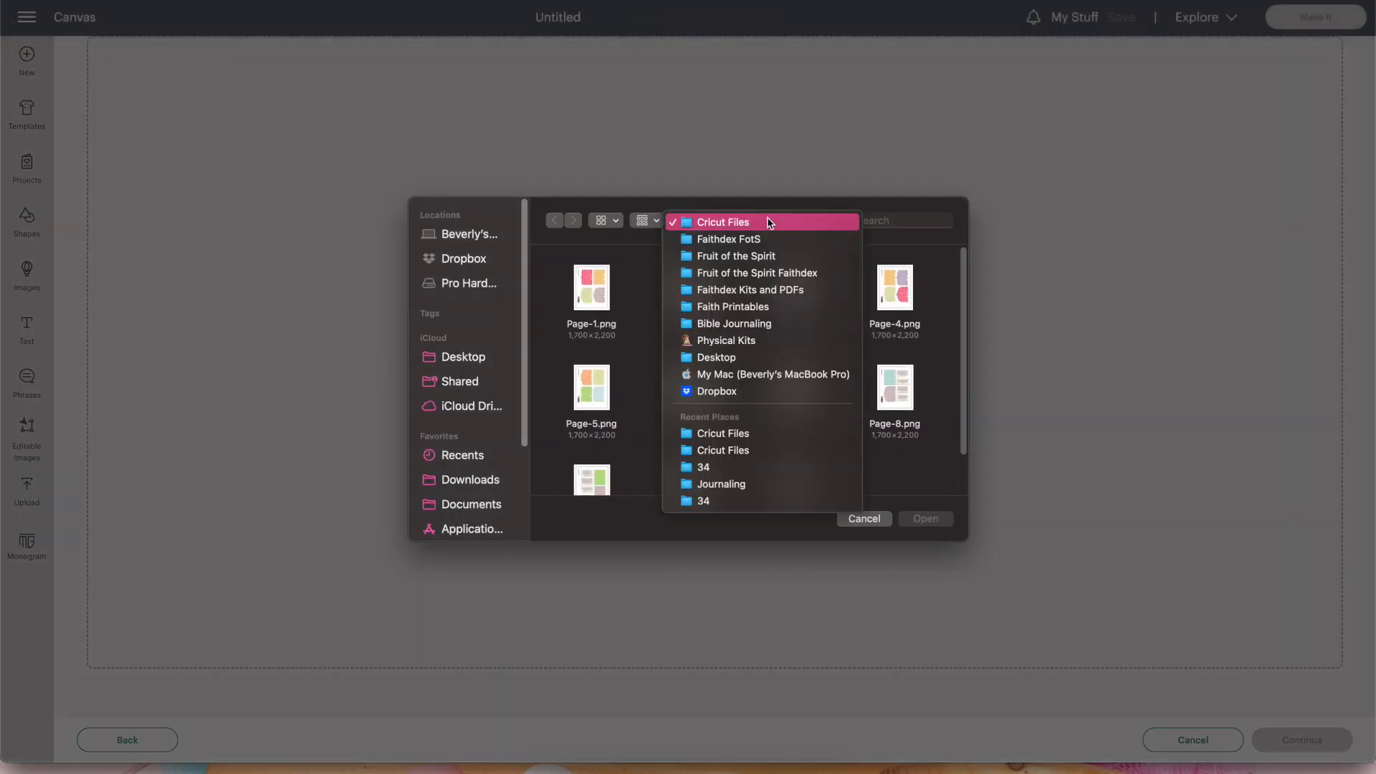
pyautogui.click(758, 258)
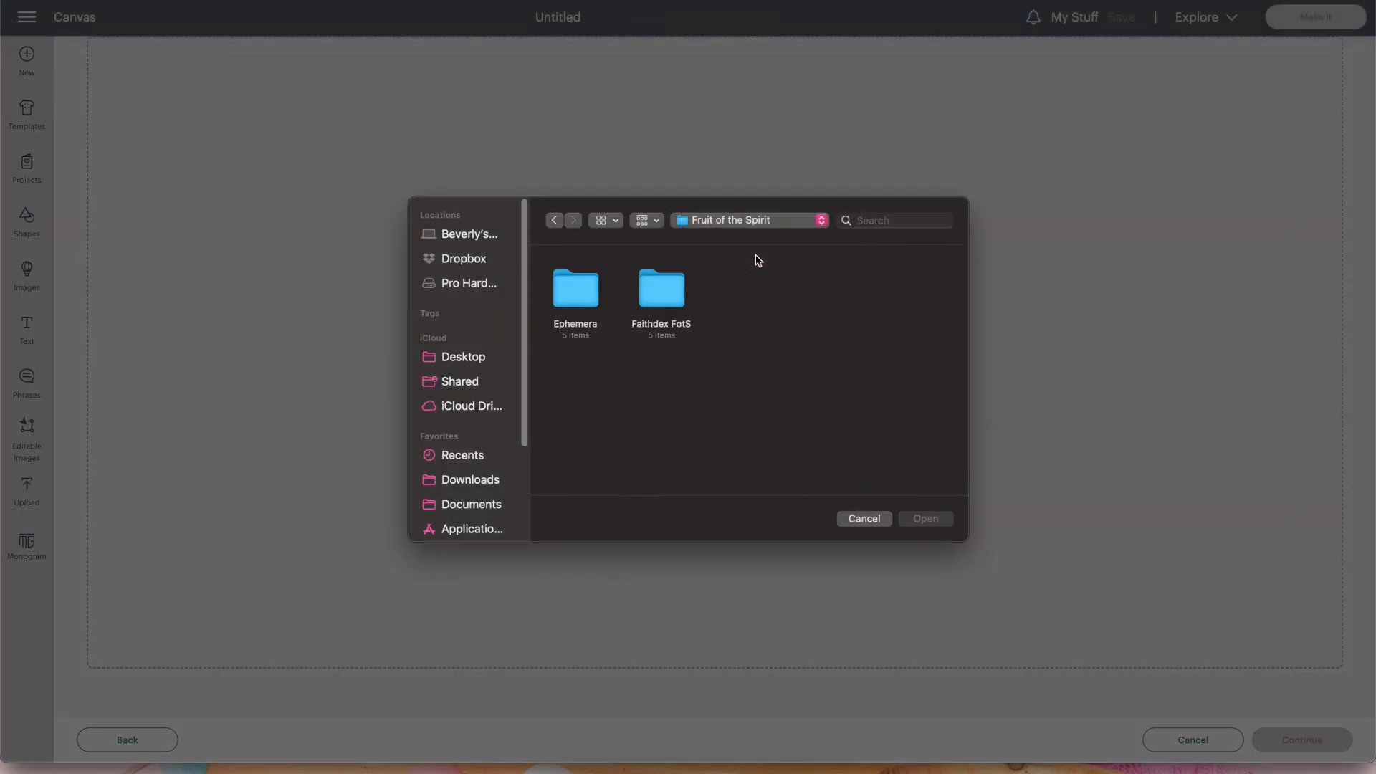
pyautogui.doubleClick(581, 304)
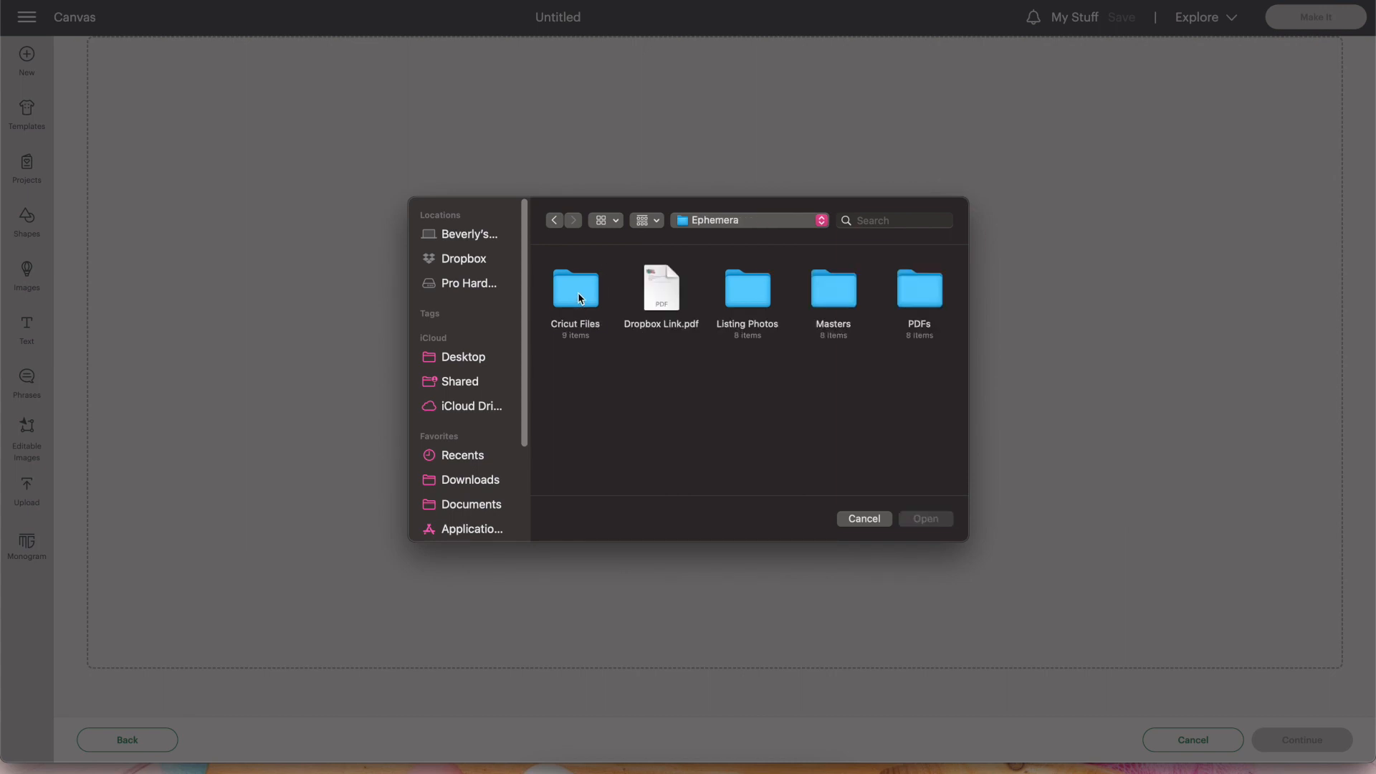
pyautogui.click(581, 298)
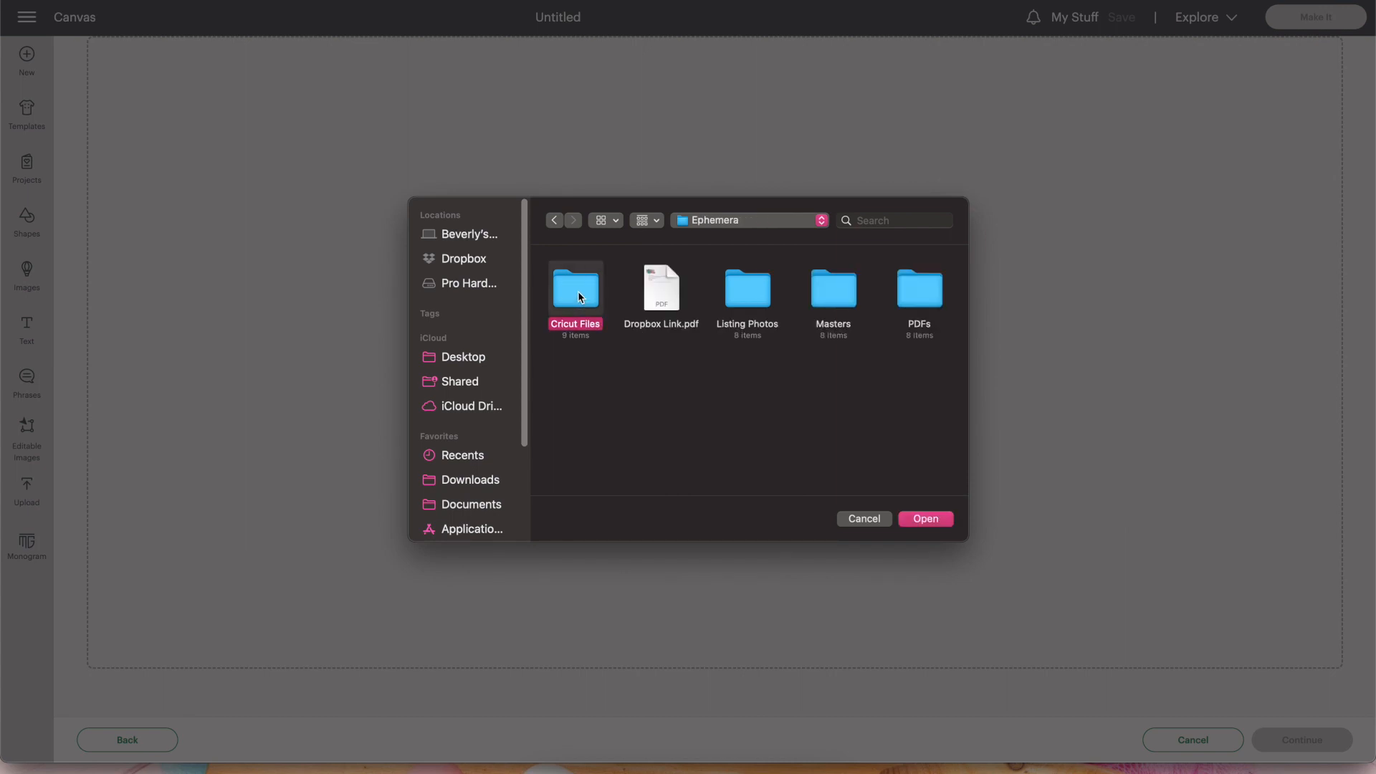
pyautogui.doubleClick(578, 294)
pyautogui.click(581, 291)
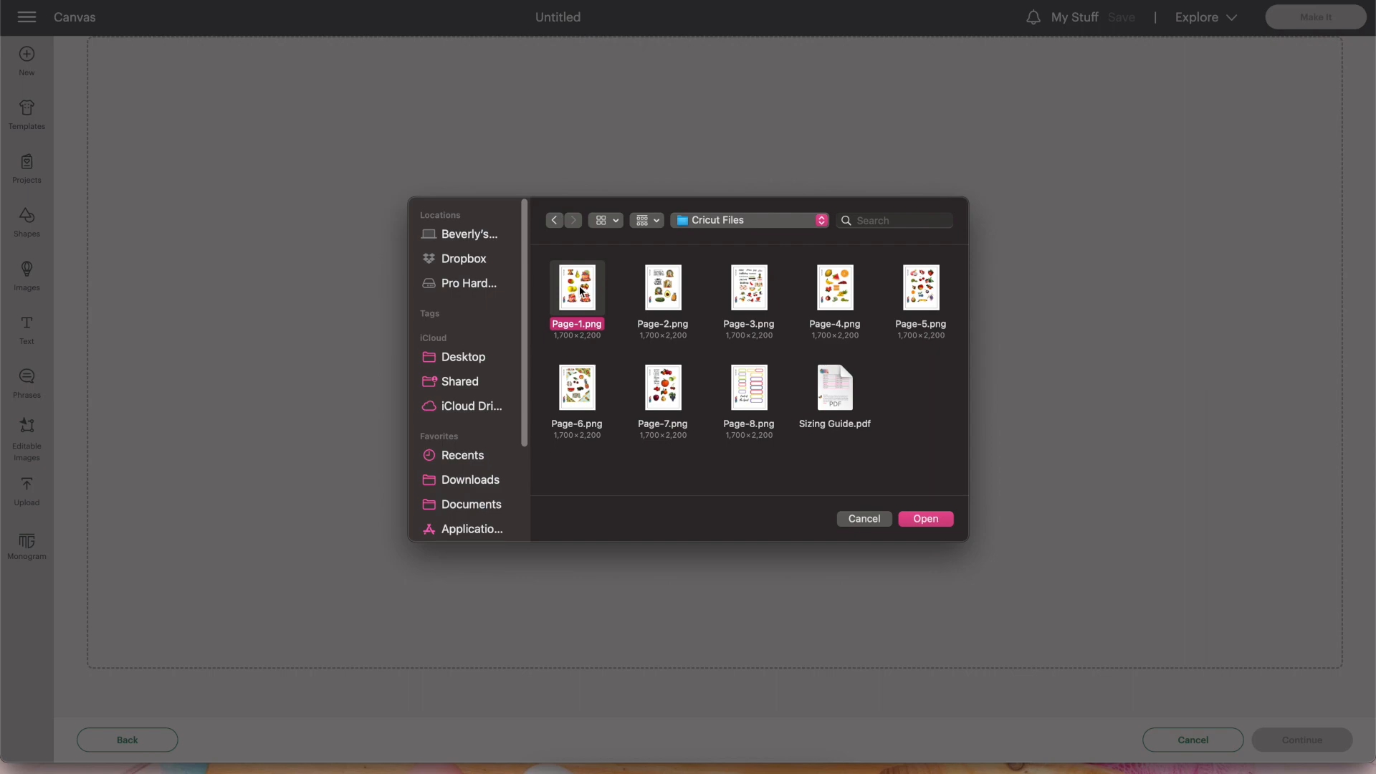
pyautogui.click(936, 519)
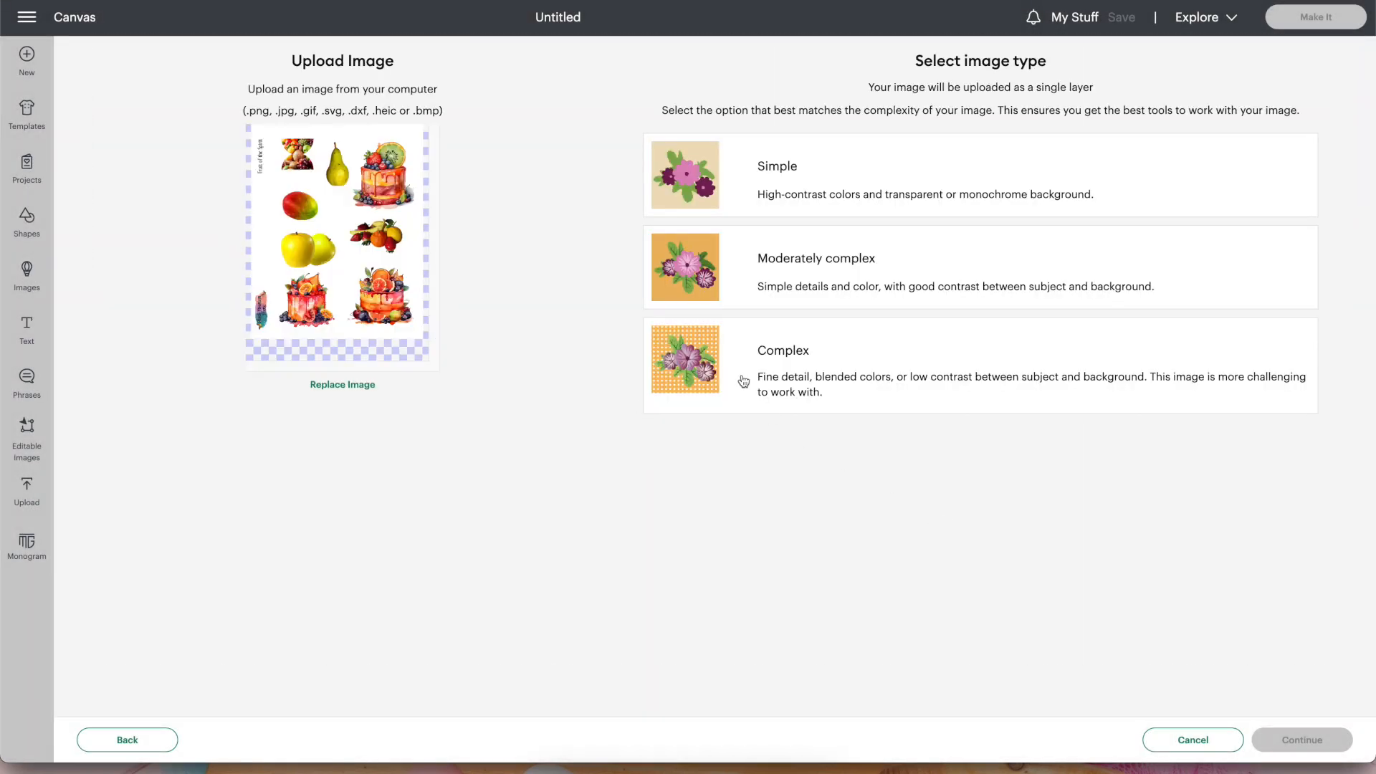
pyautogui.click(743, 381)
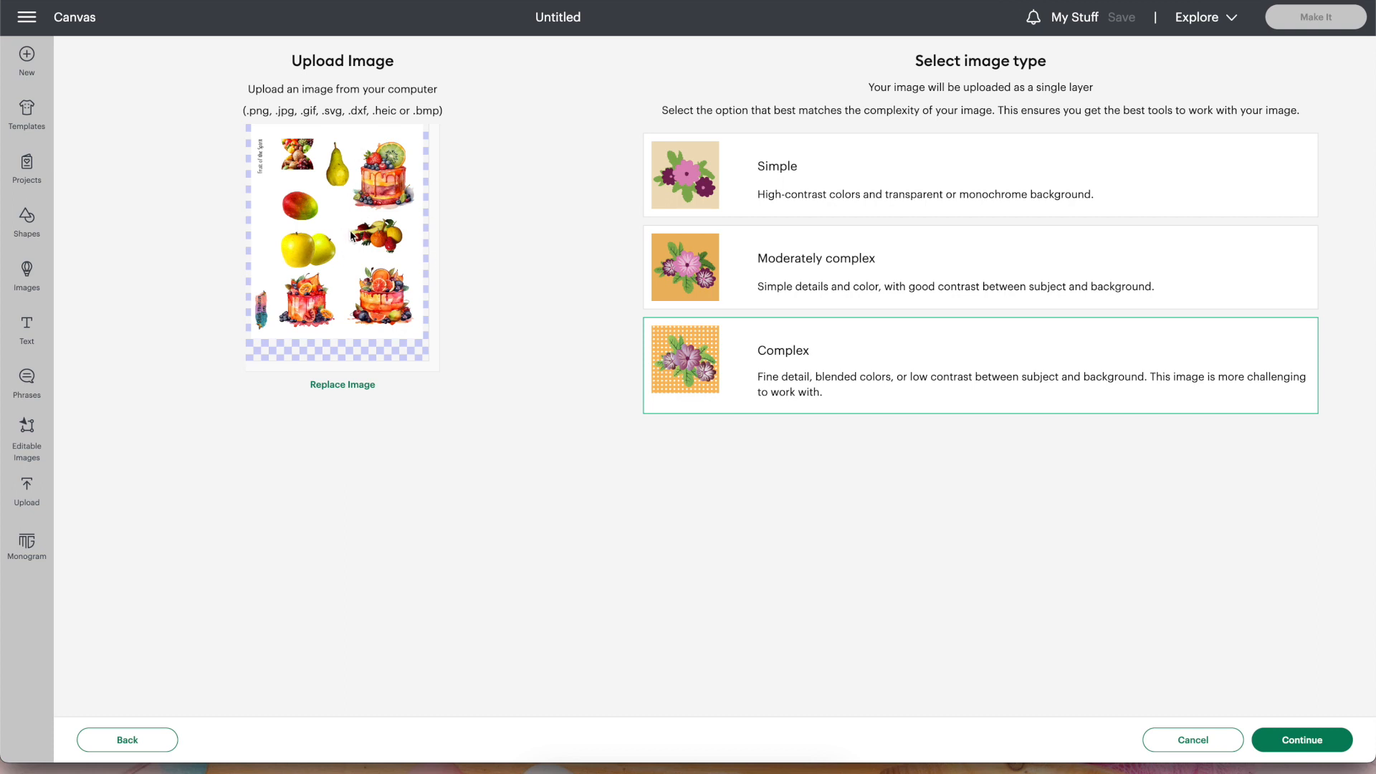
pyautogui.click(1291, 750)
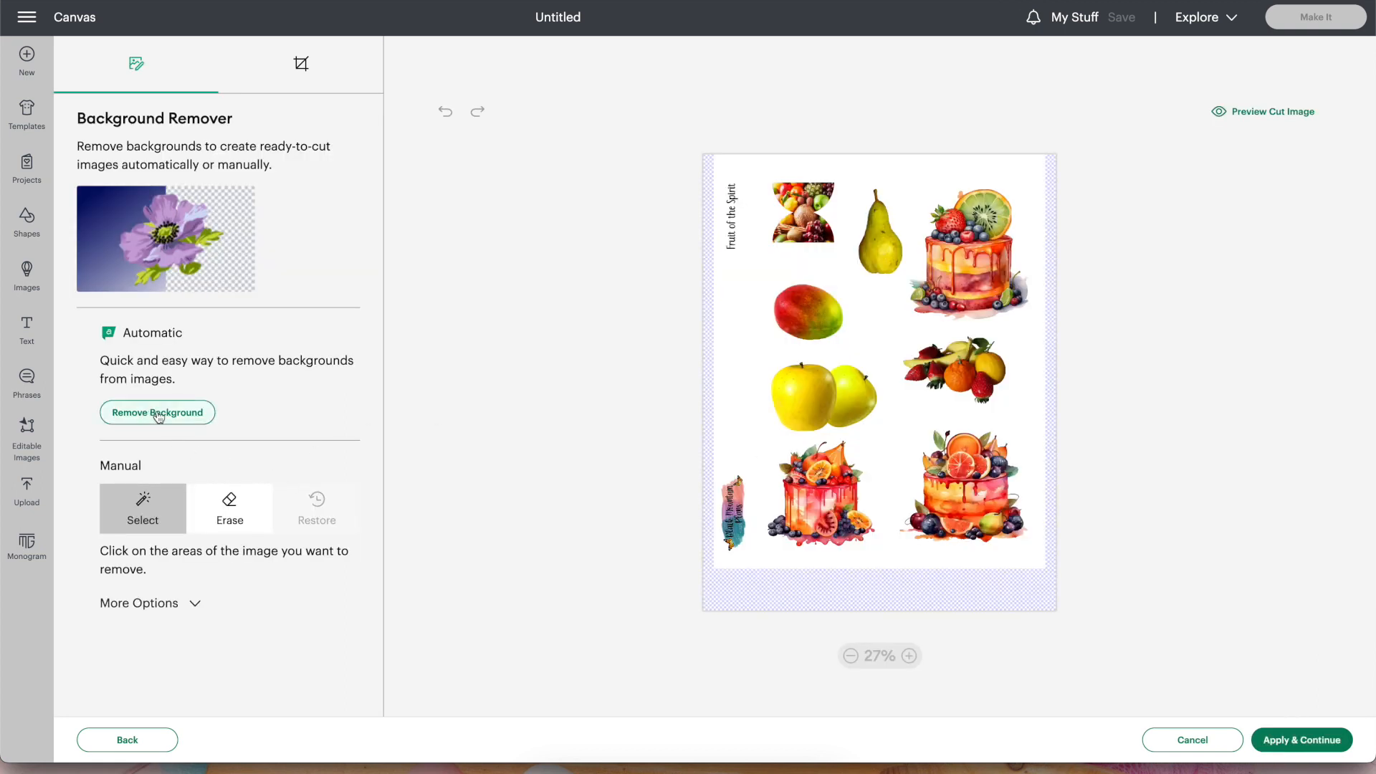
# Remove the background from Page-1 automatically and upload the page as a Print Then Cut image
pyautogui.click(178, 415)
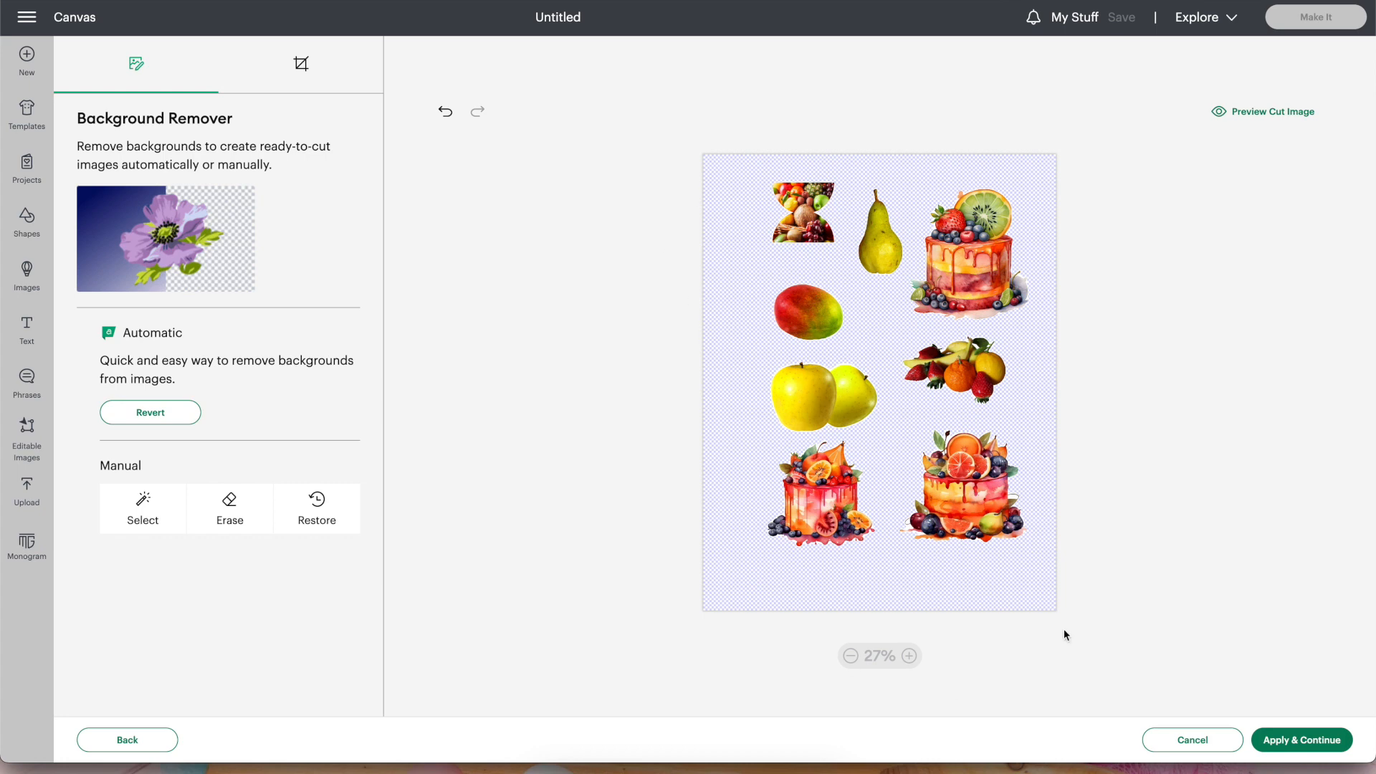
pyautogui.click(1306, 745)
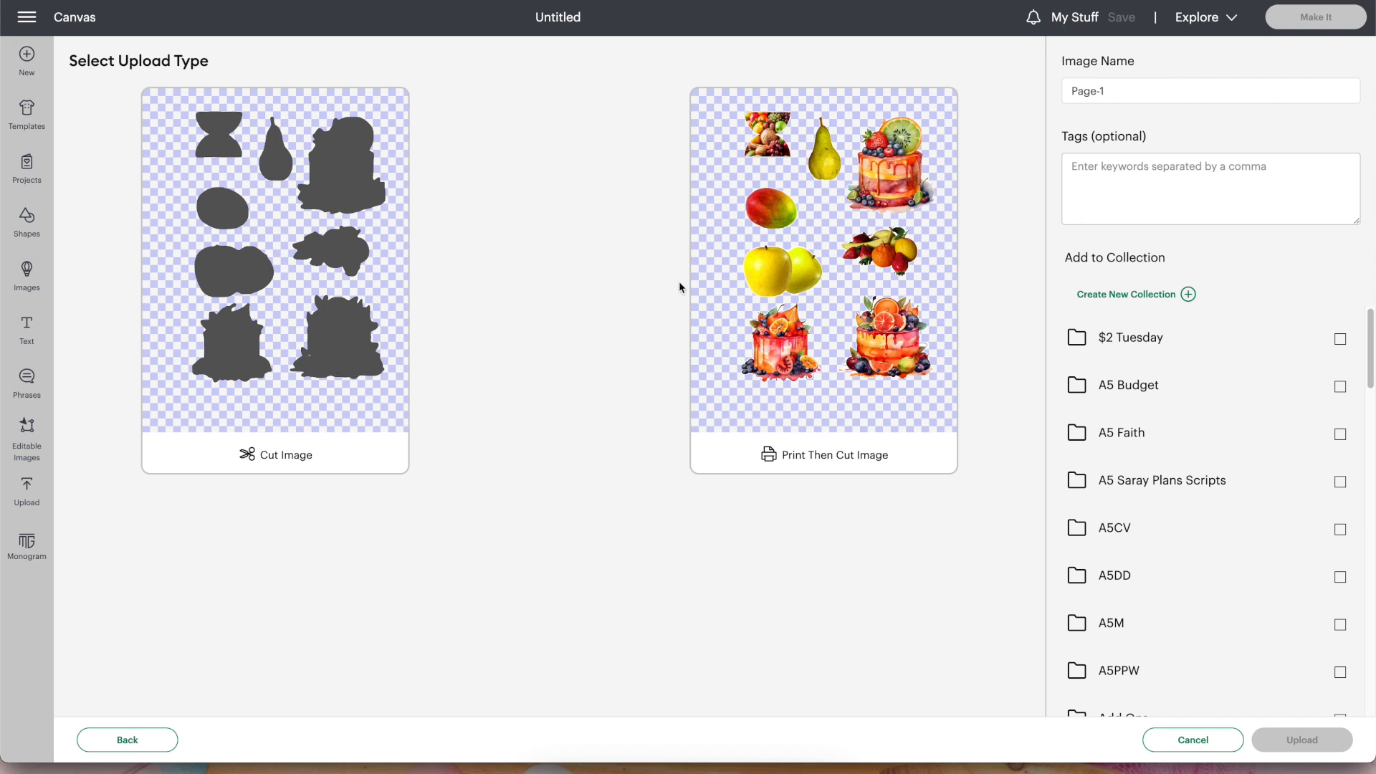
pyautogui.click(851, 387)
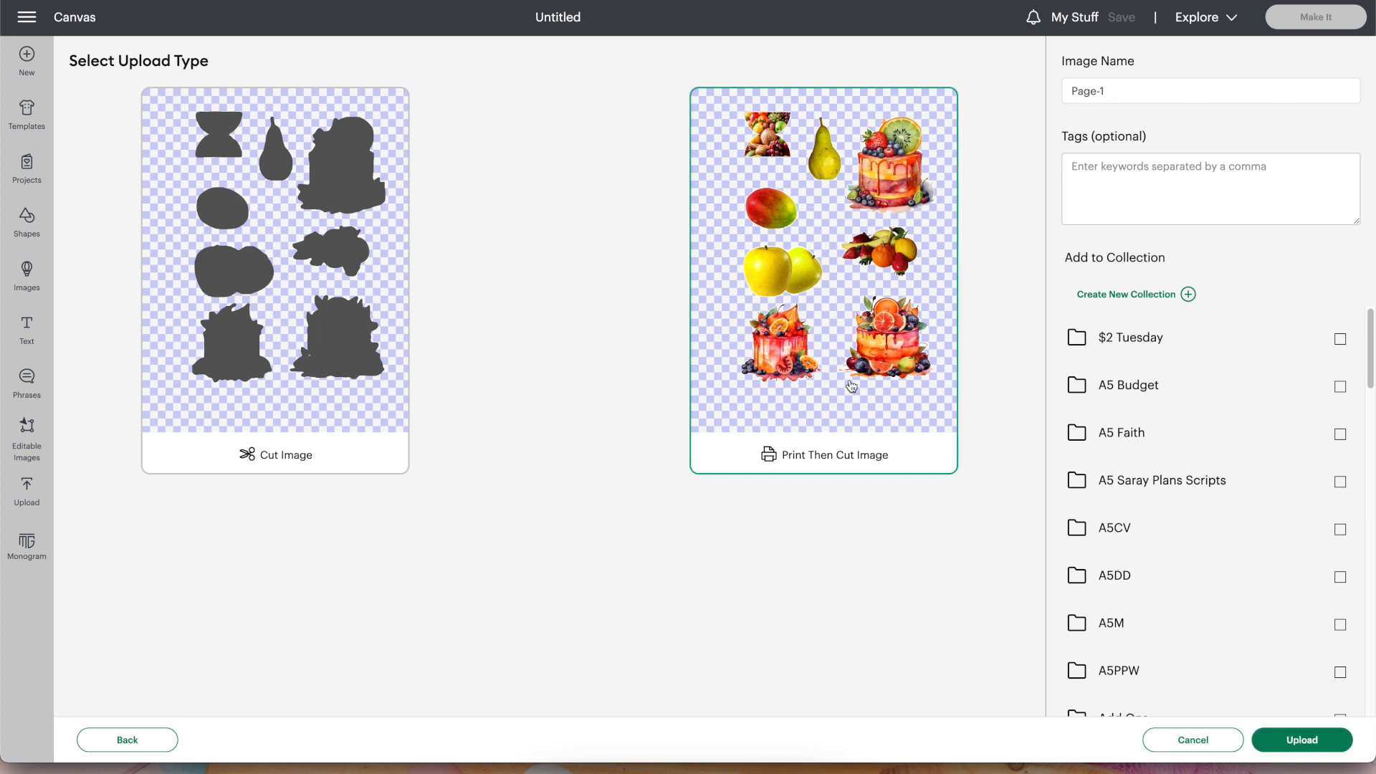
pyautogui.click(1302, 740)
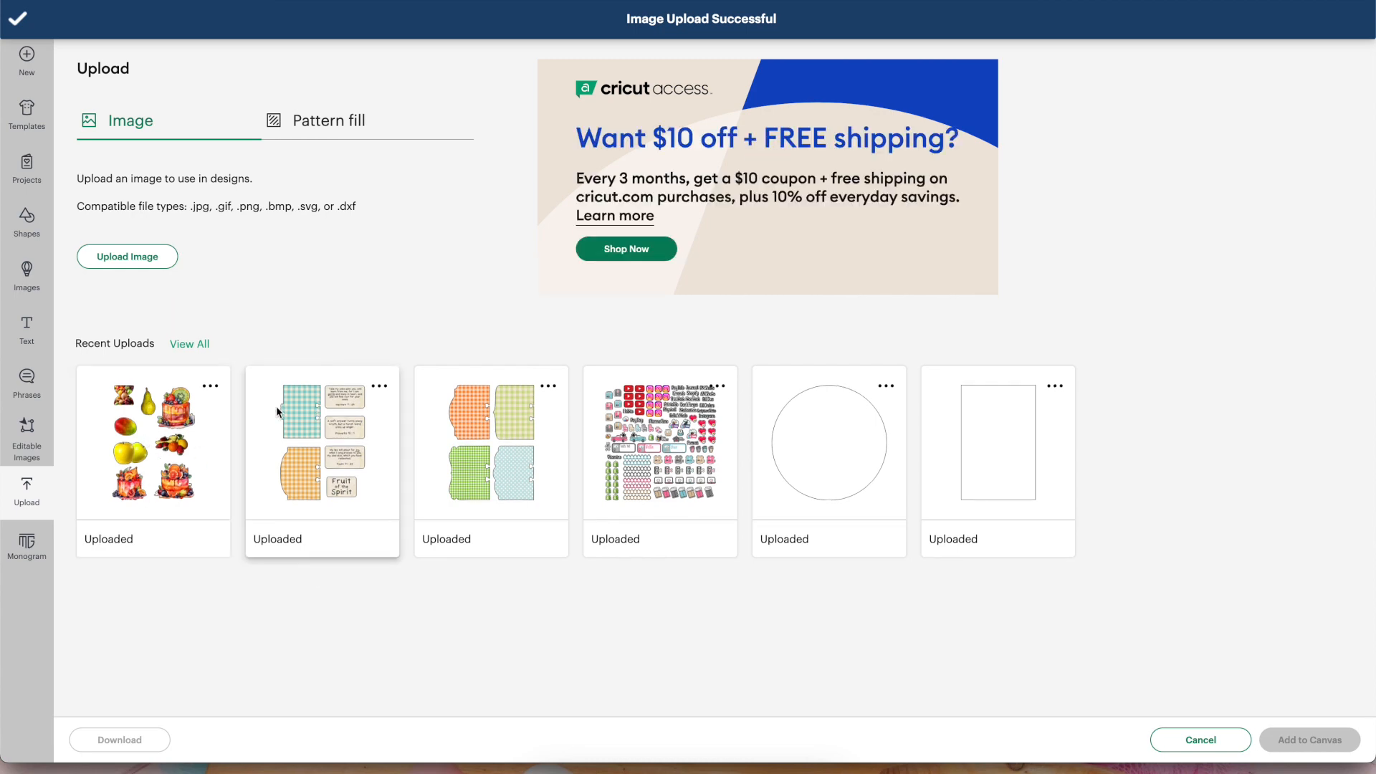
# Start another image upload with Page-2.png from the Cricut Files folder and set its image type to Complex
pyautogui.click(129, 258)
pyautogui.click(717, 377)
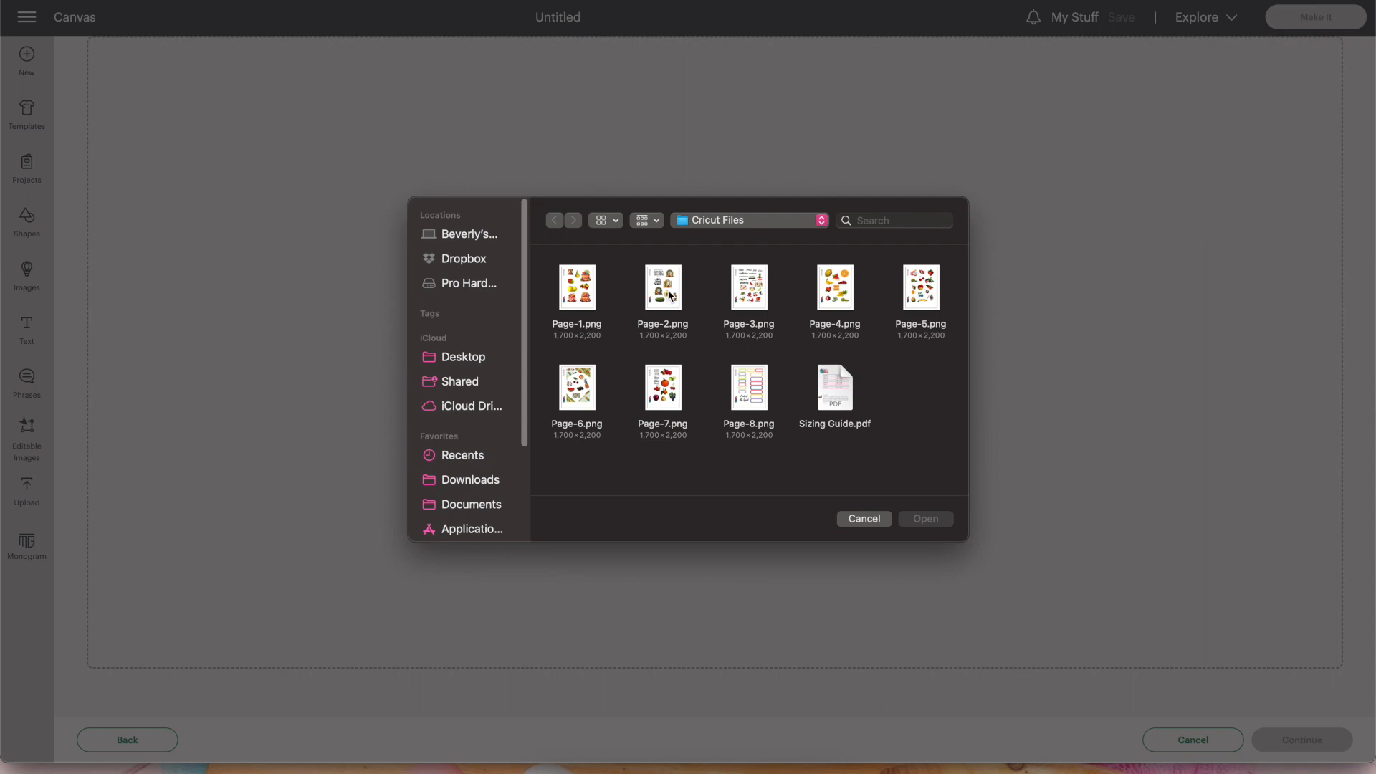
pyautogui.click(670, 295)
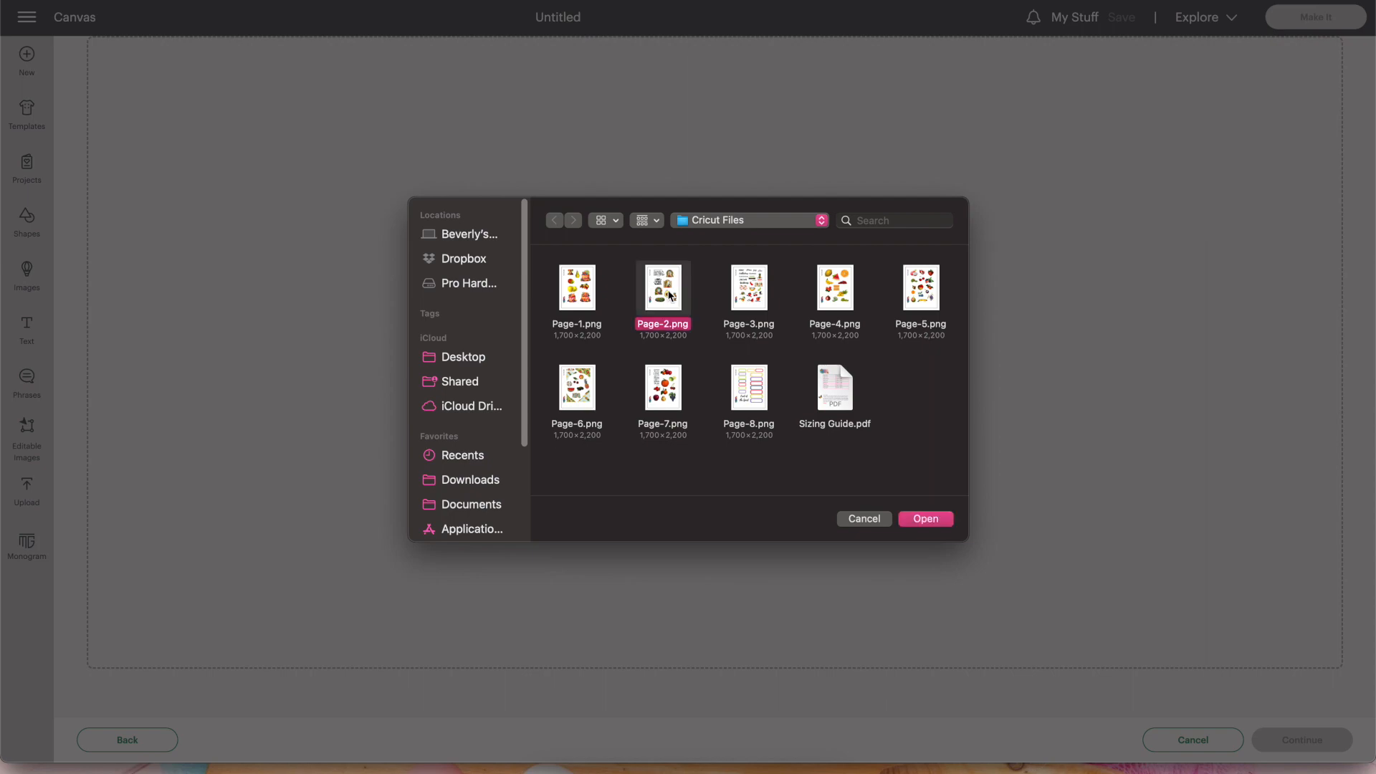
pyautogui.click(918, 524)
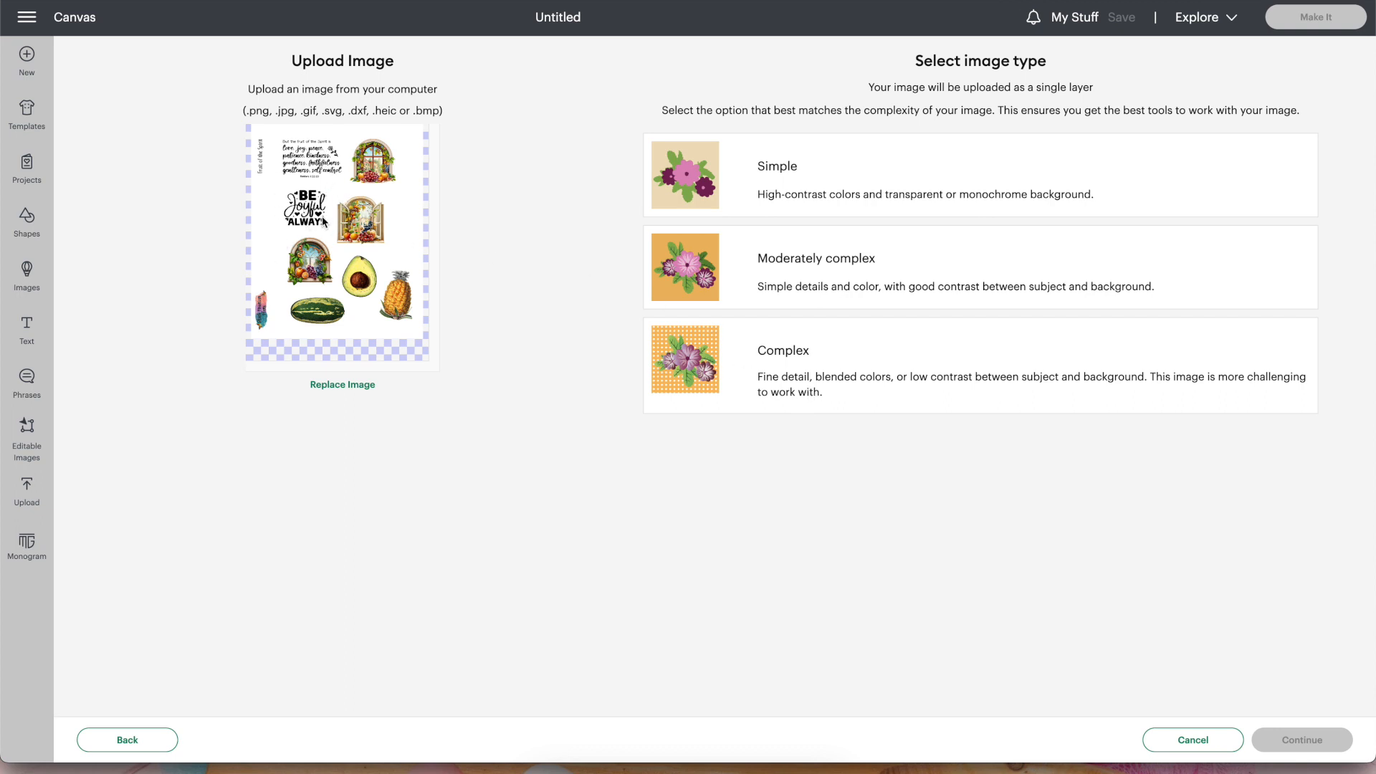
pyautogui.click(848, 398)
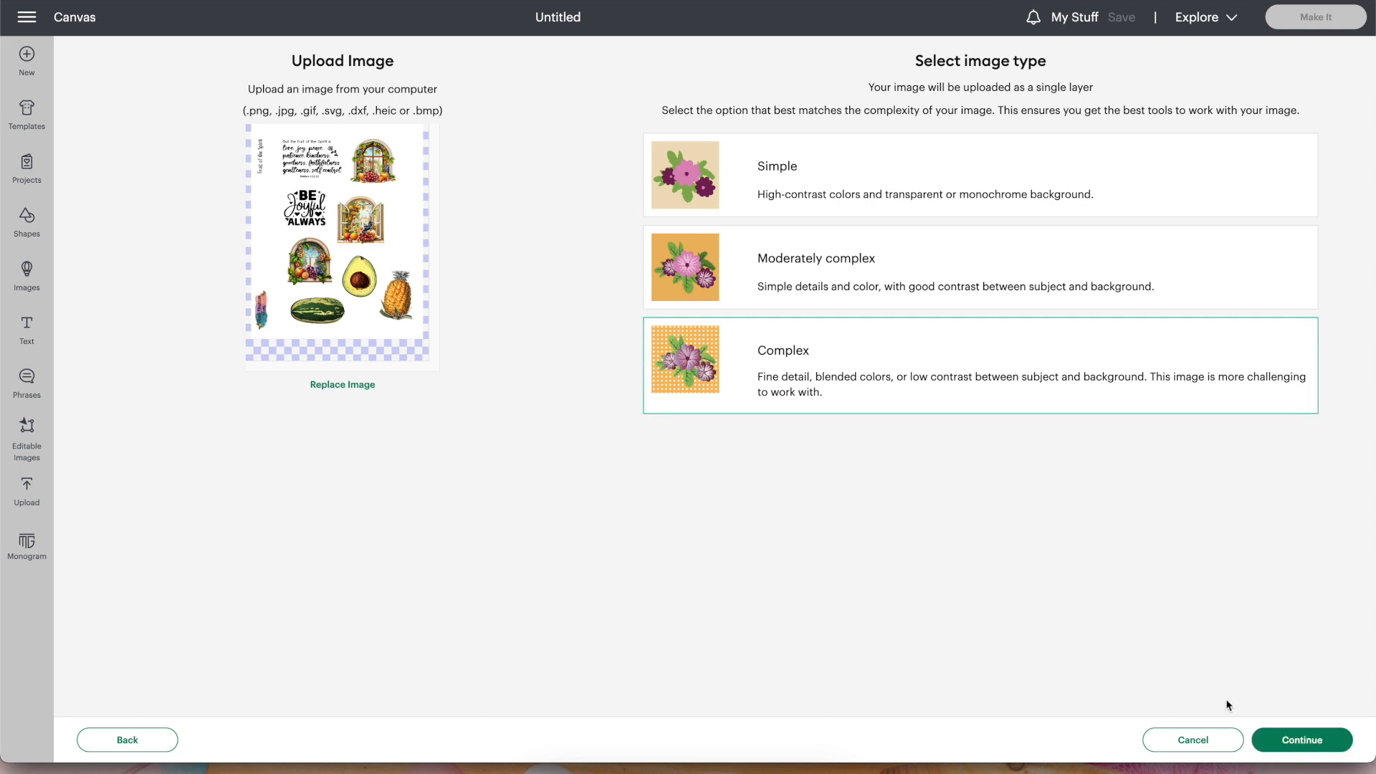
pyautogui.click(1267, 746)
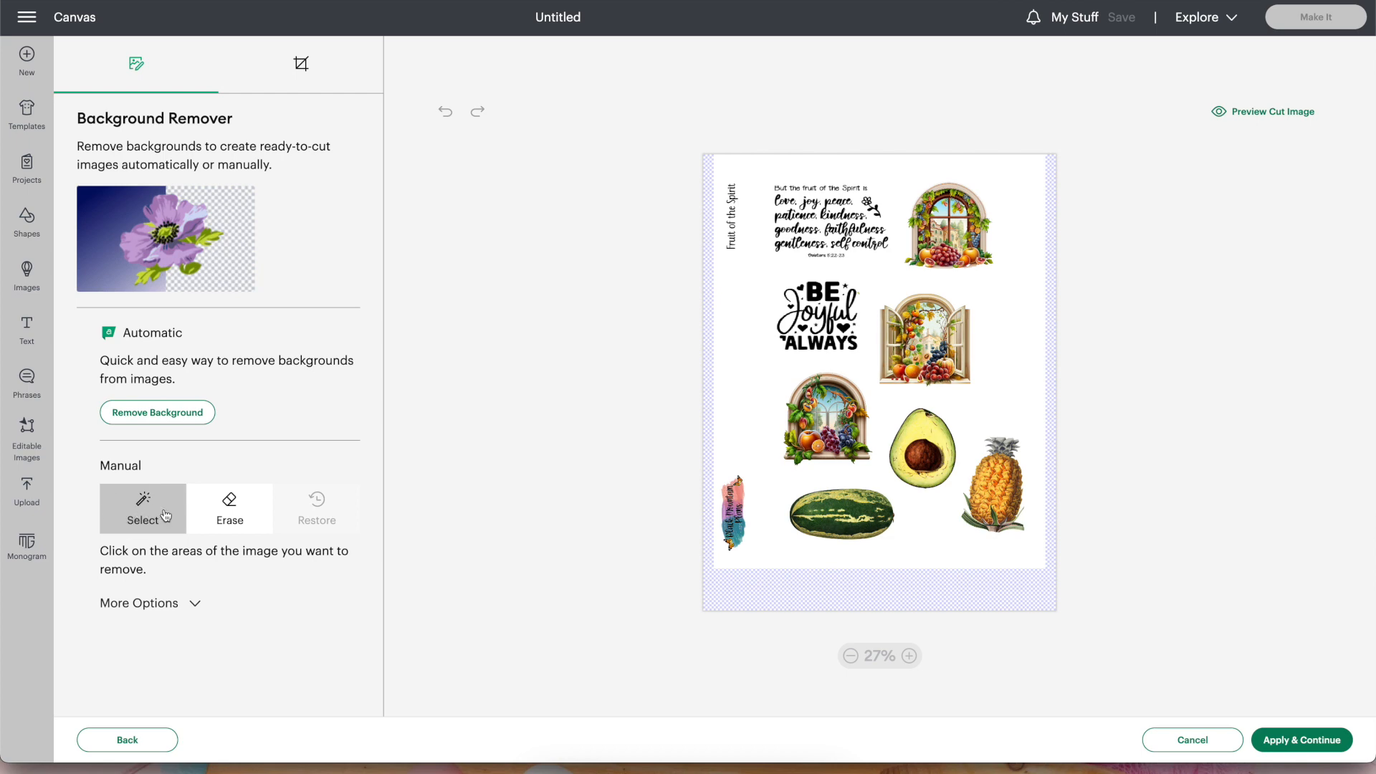
# Try clearing Page-2's white background with the manual Select tool, discard the edit and reopen the page as a Complex image
pyautogui.click(743, 396)
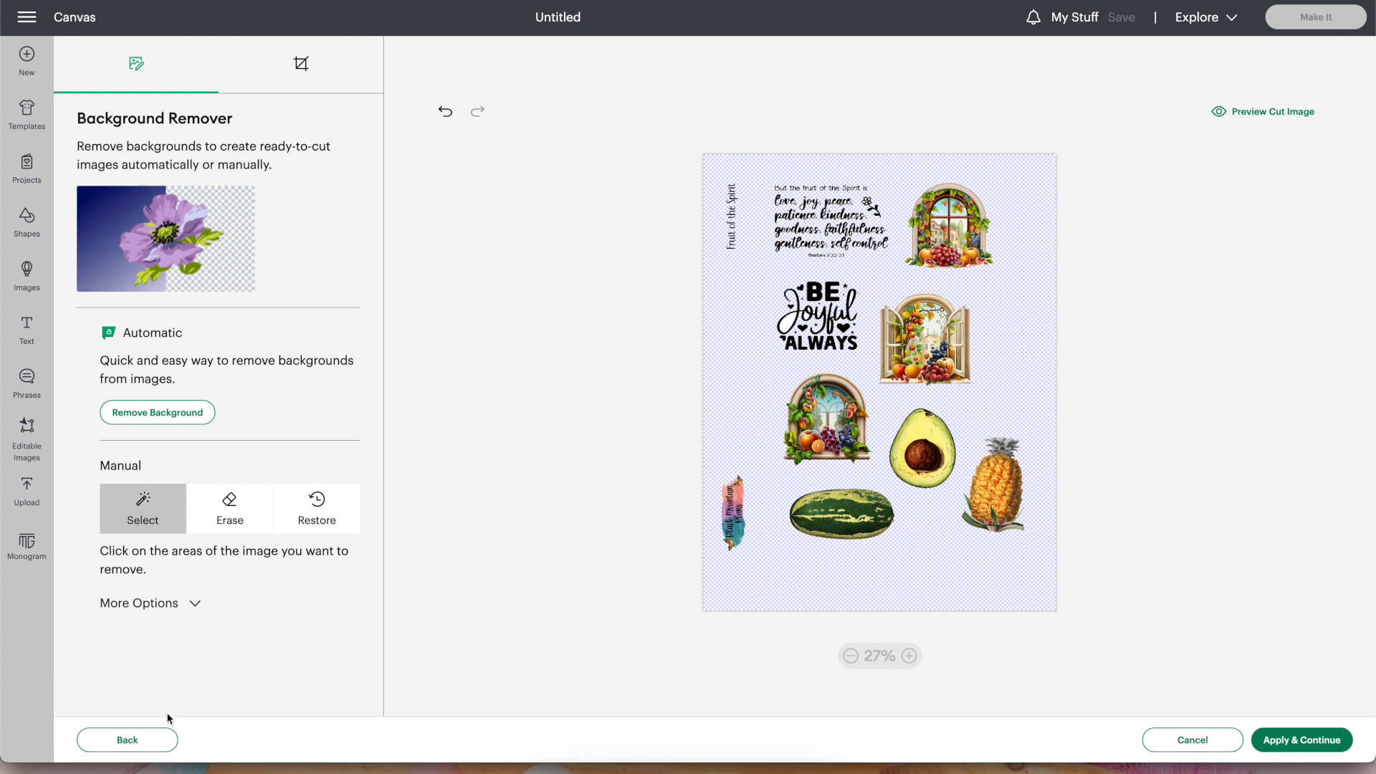
pyautogui.click(117, 740)
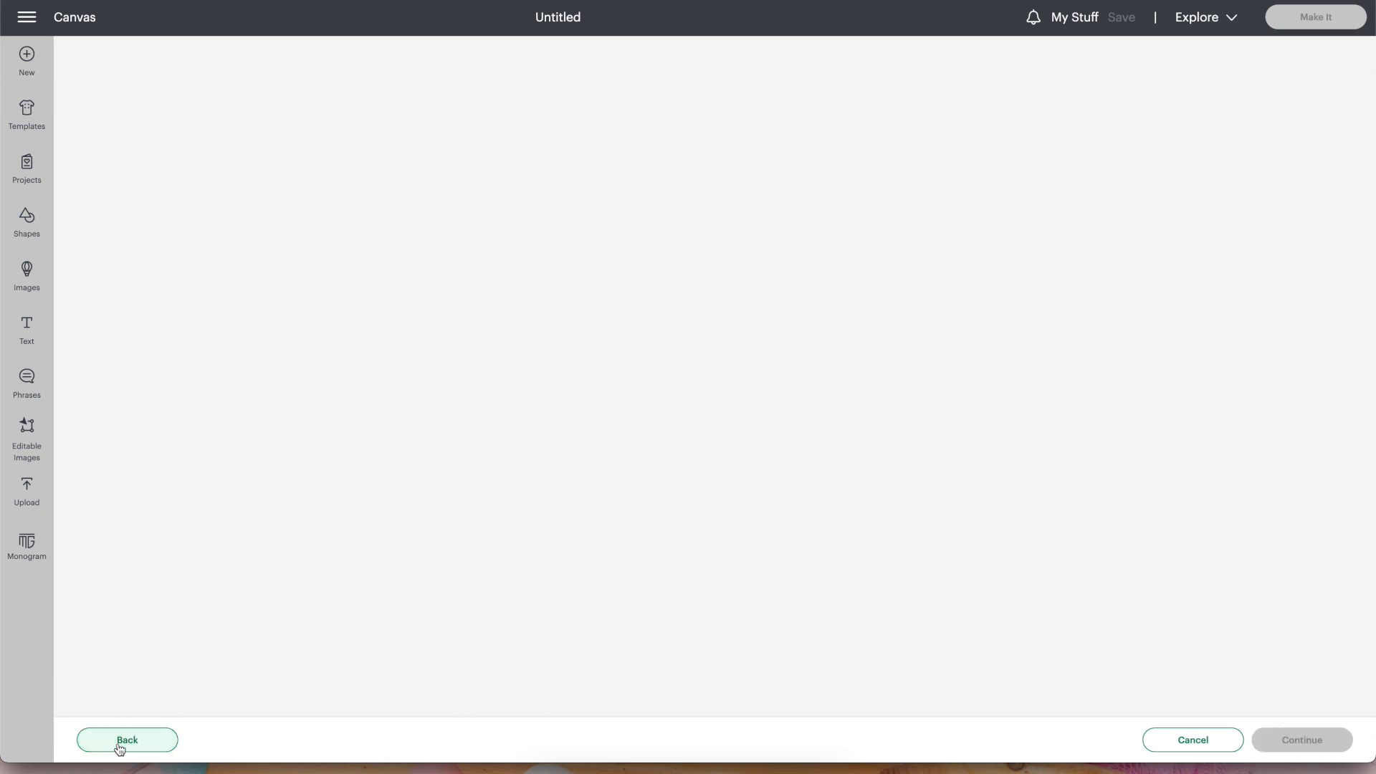
pyautogui.click(736, 352)
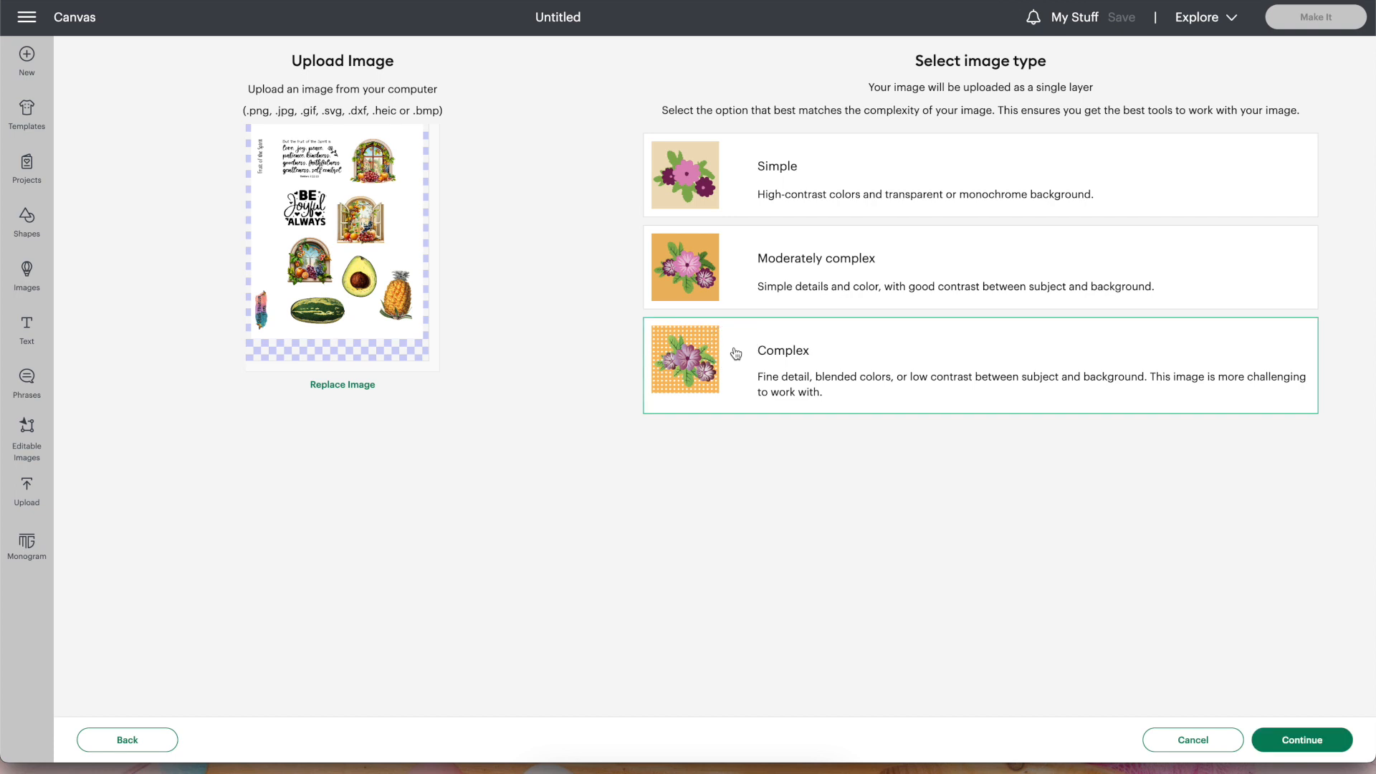
pyautogui.click(1324, 743)
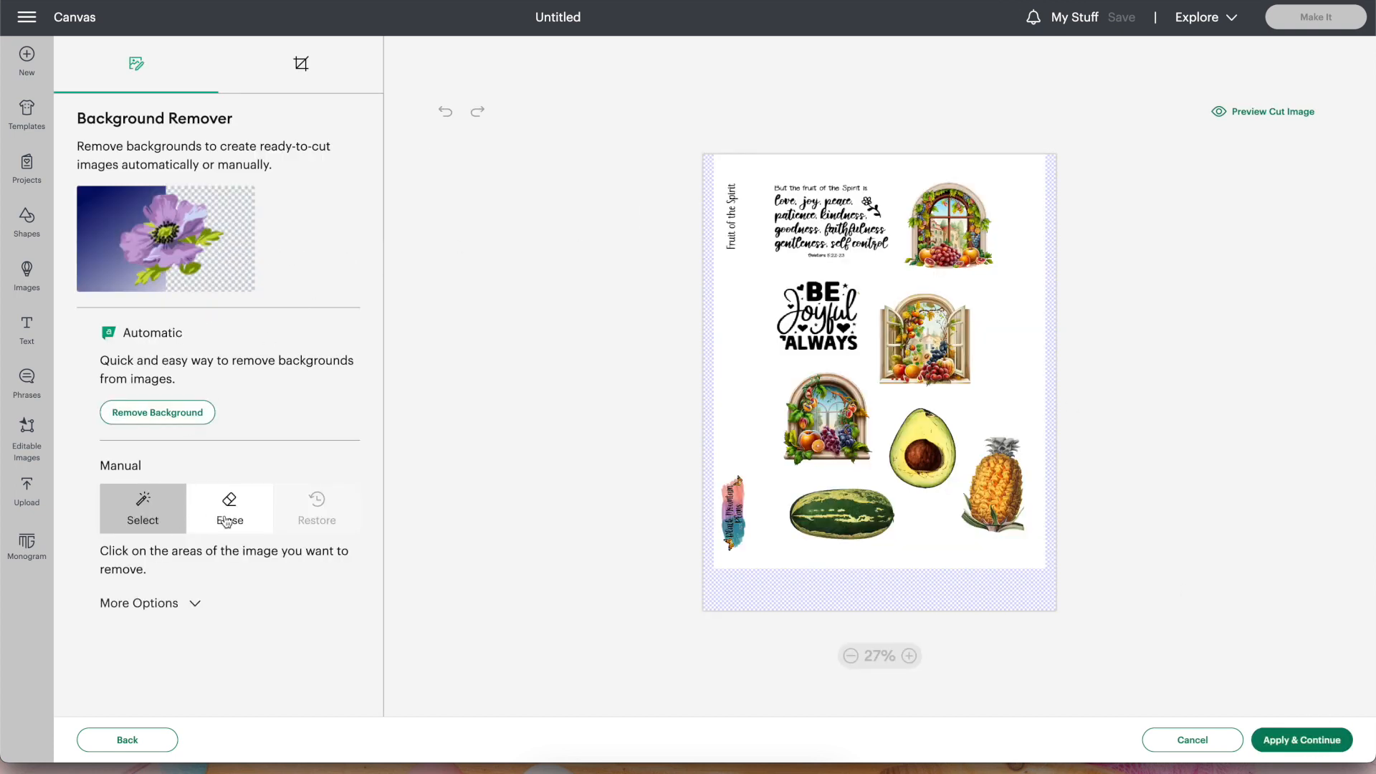
# Try automatic background removal on Page-2 with the Bible verse restored at brush size 84, and discard the edits
pyautogui.click(179, 413)
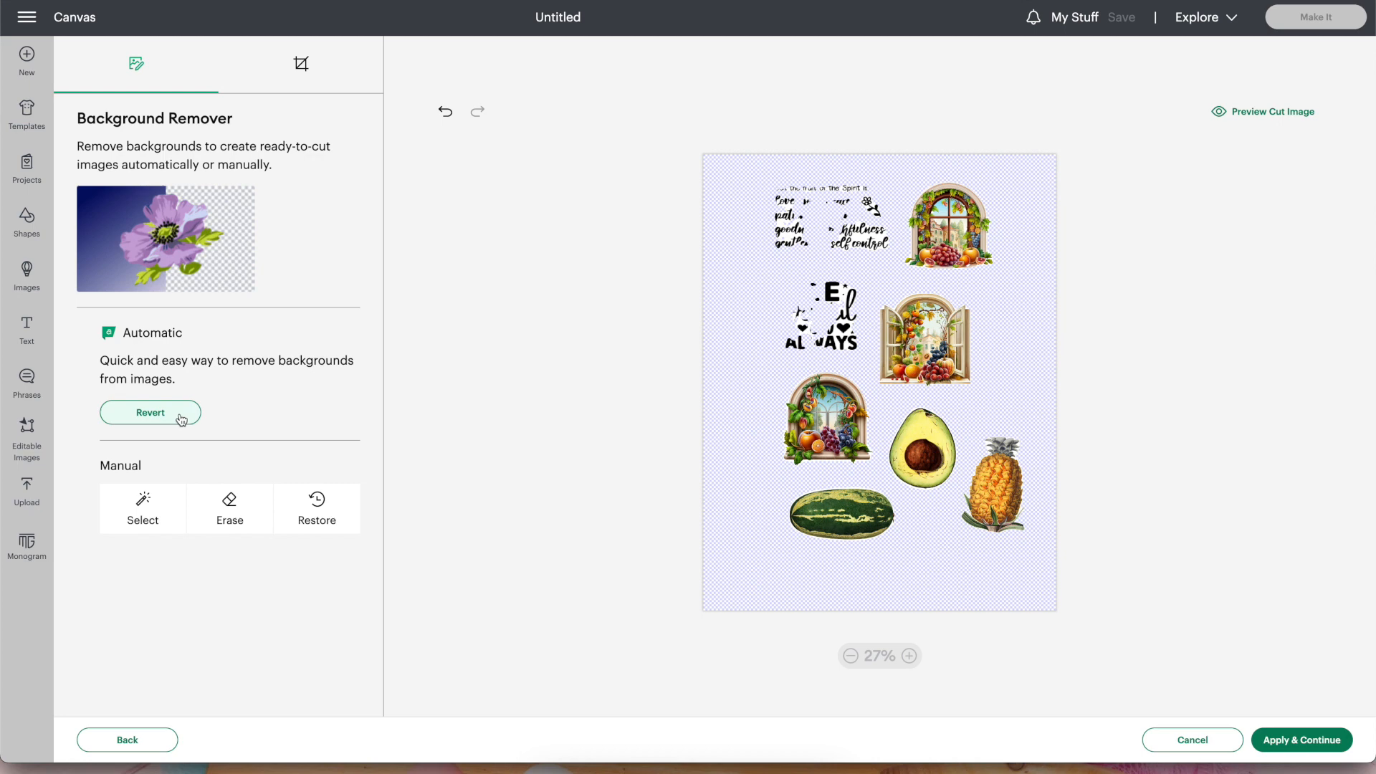
pyautogui.click(316, 514)
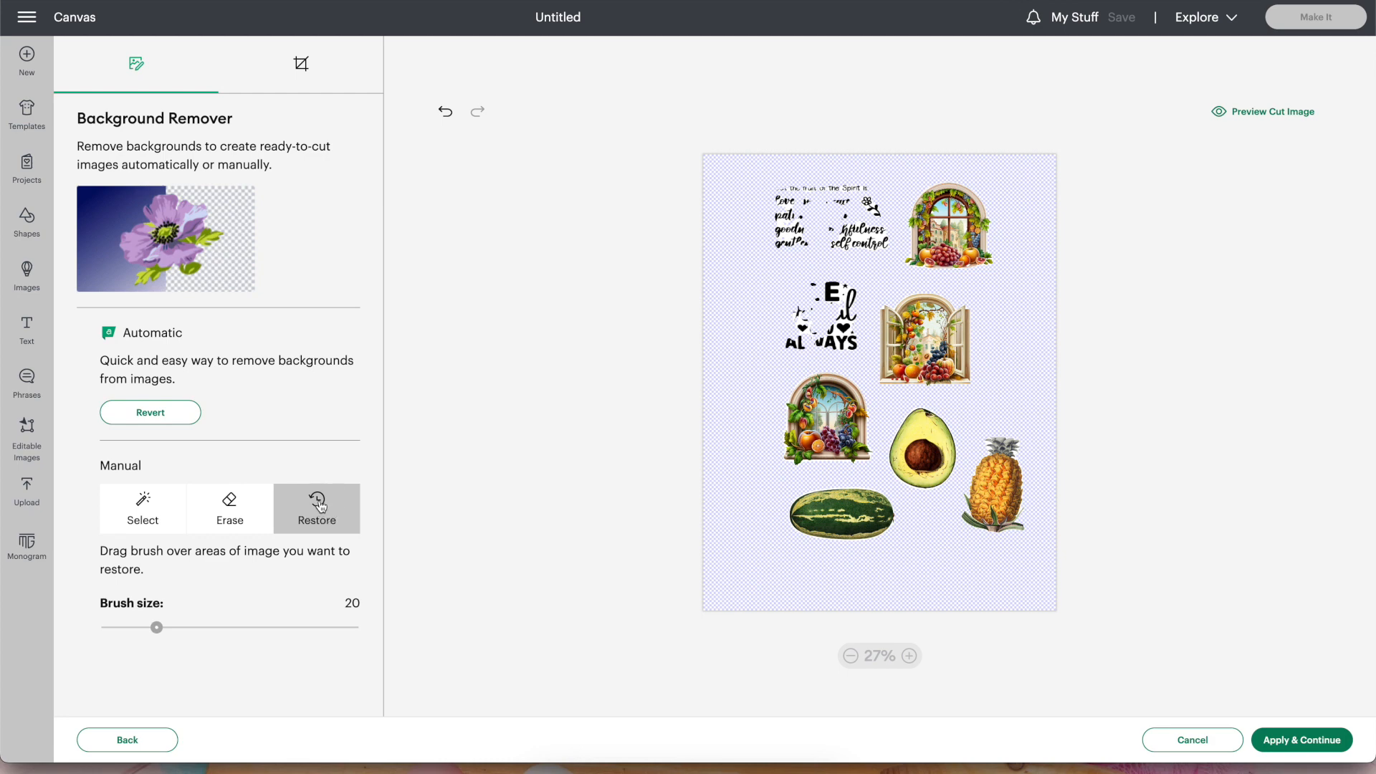
pyautogui.moveTo(156, 627); pyautogui.dragTo(313, 628)
pyautogui.moveTo(794, 172)
pyautogui.mouseDown()
pyautogui.moveTo(779, 197)
pyautogui.moveTo(792, 218)
pyautogui.moveTo(864, 241)
pyautogui.moveTo(796, 237)
pyautogui.moveTo(781, 215)
pyautogui.moveTo(796, 201)
pyautogui.moveTo(835, 200)
pyautogui.moveTo(864, 222)
pyautogui.mouseUp()
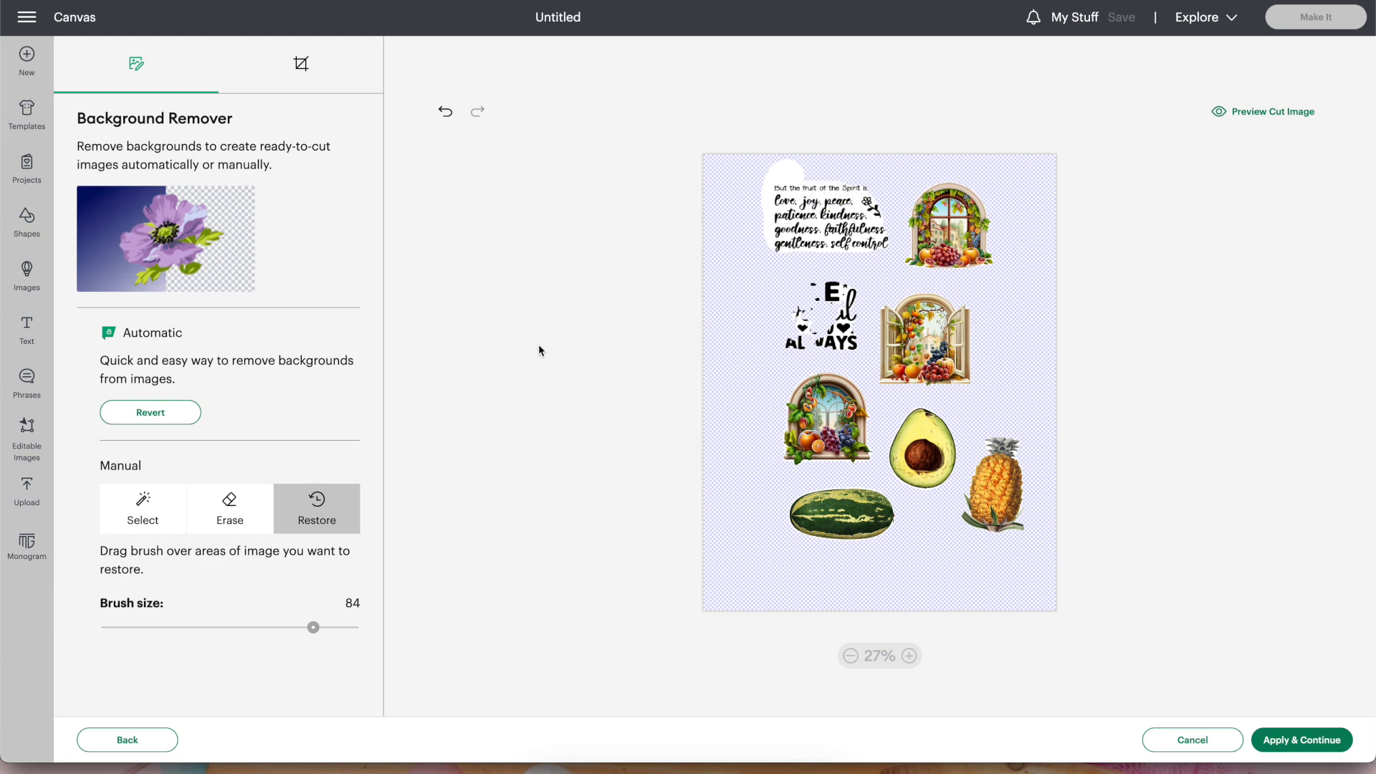
pyautogui.click(129, 739)
pyautogui.click(816, 375)
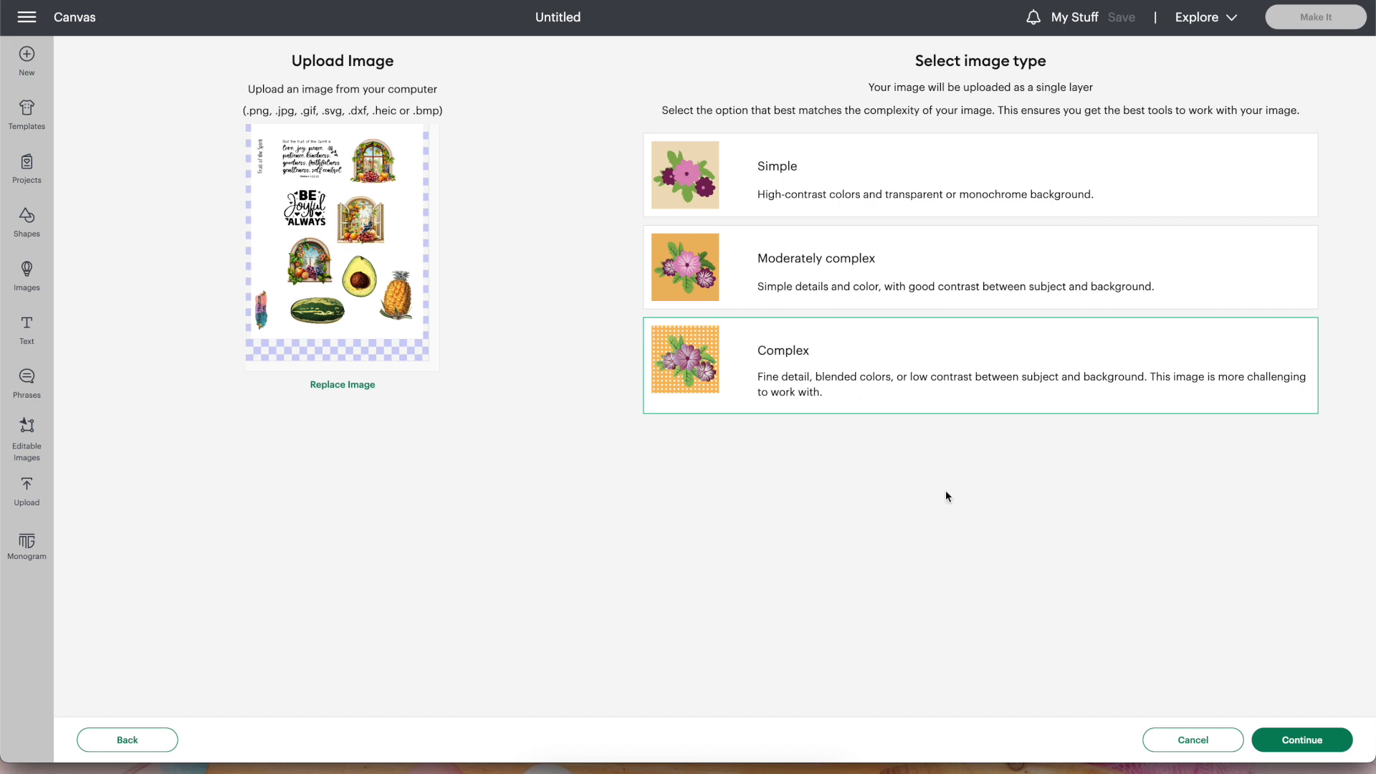
pyautogui.click(1270, 742)
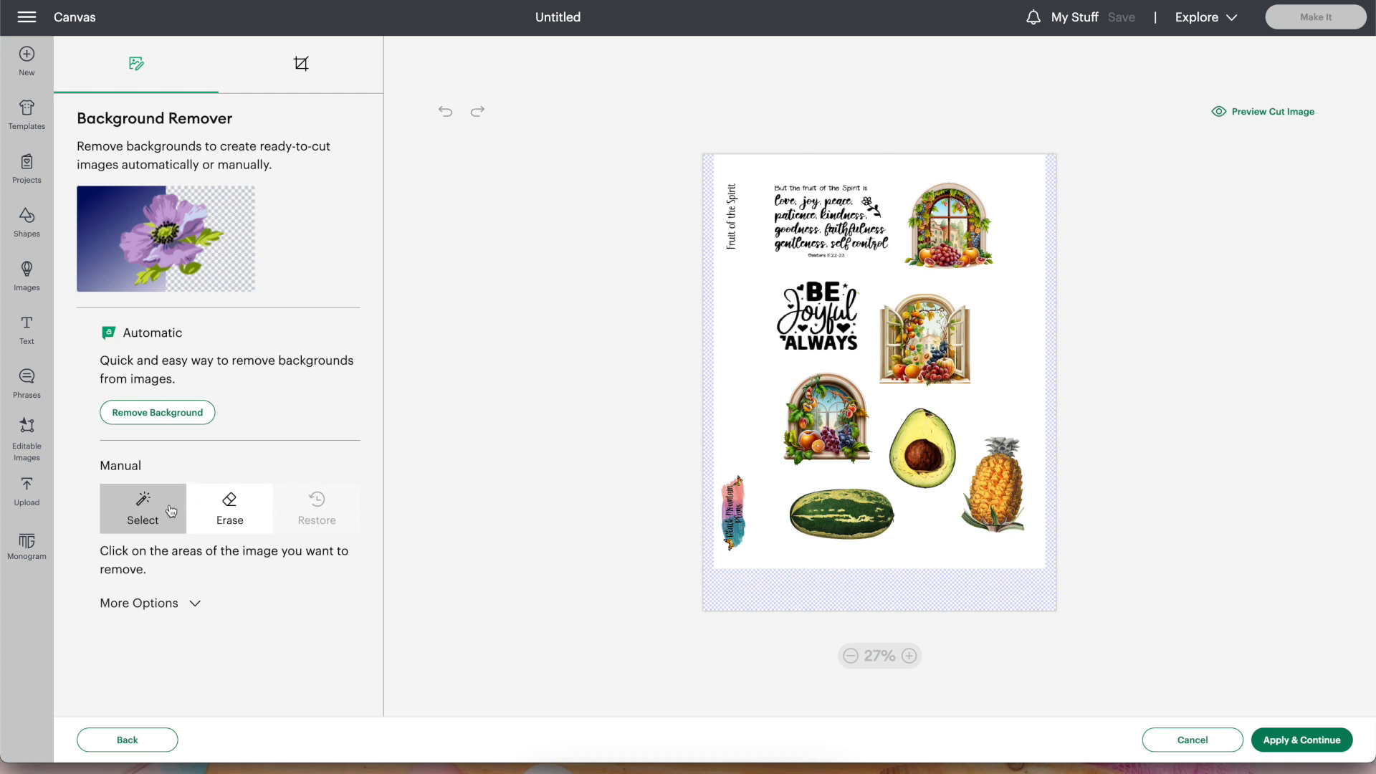
# Remove Page-2's background automatically and restore the Bible verse and the Be Joyful Always lettering with brush size 38
pyautogui.click(142, 516)
pyautogui.click(149, 413)
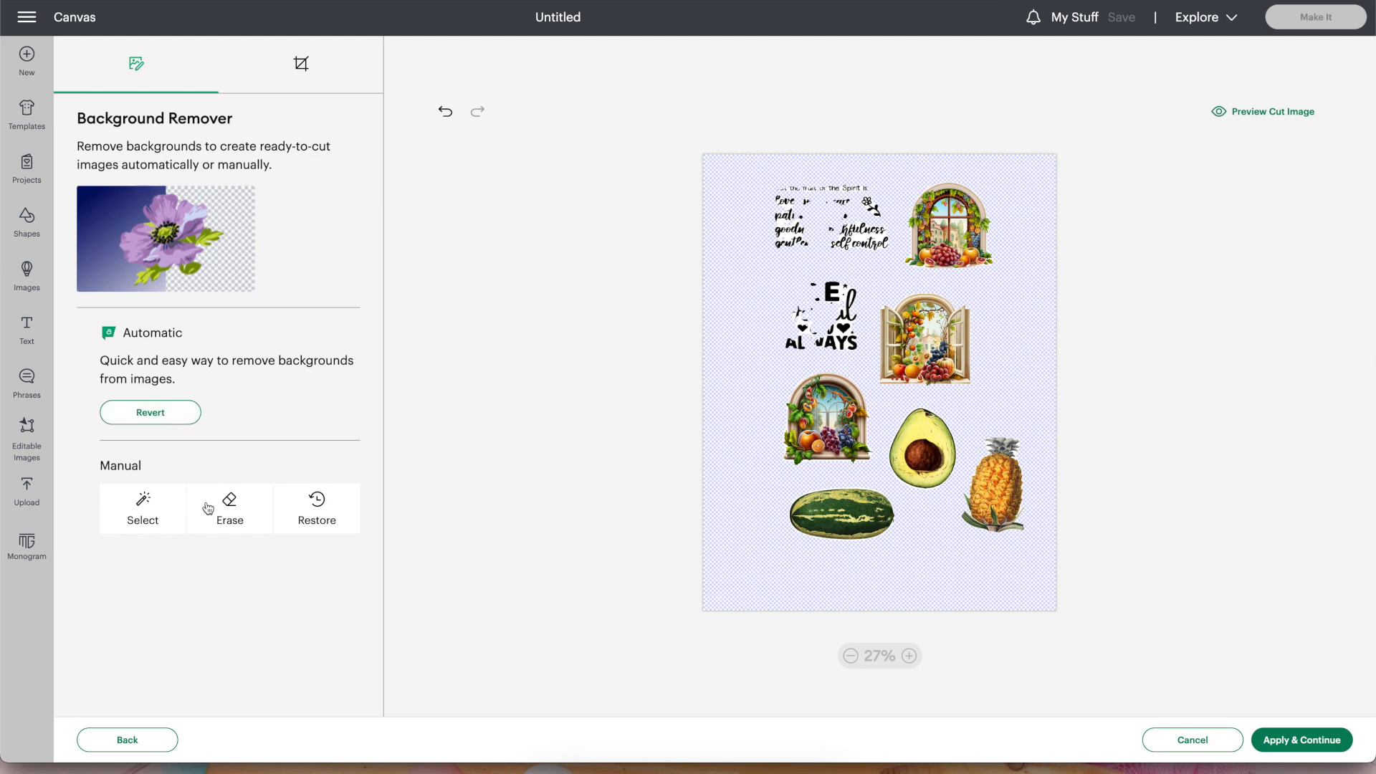
pyautogui.click(322, 507)
pyautogui.moveTo(157, 627); pyautogui.dragTo(200, 627)
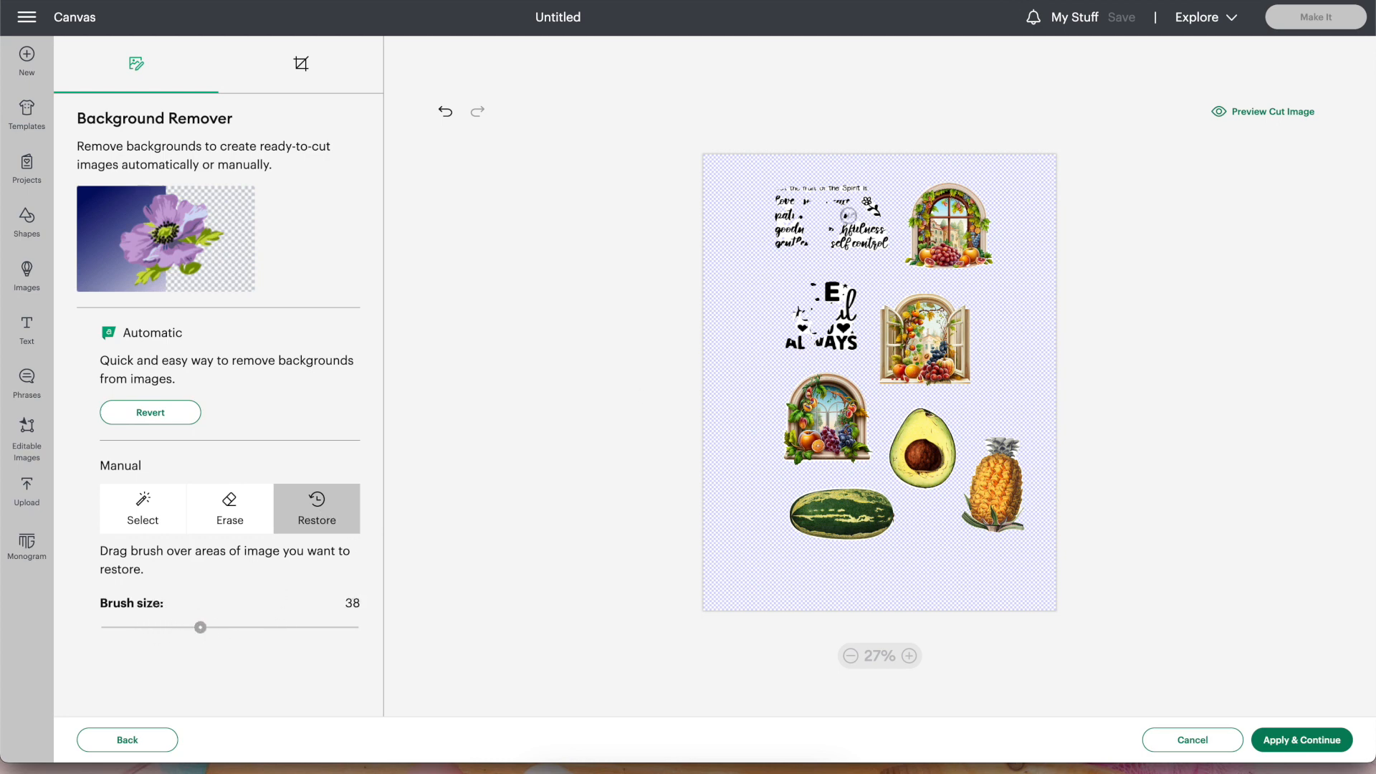
pyautogui.moveTo(777, 184)
pyautogui.mouseDown()
pyautogui.moveTo(779, 245)
pyautogui.moveTo(774, 192)
pyautogui.moveTo(784, 242)
pyautogui.moveTo(873, 243)
pyautogui.moveTo(876, 188)
pyautogui.moveTo(786, 188)
pyautogui.moveTo(876, 204)
pyautogui.moveTo(799, 209)
pyautogui.moveTo(820, 225)
pyautogui.moveTo(870, 215)
pyautogui.moveTo(865, 228)
pyautogui.moveTo(789, 242)
pyautogui.moveTo(883, 250)
pyautogui.moveTo(777, 253)
pyautogui.moveTo(847, 250)
pyautogui.moveTo(863, 210)
pyautogui.mouseUp()
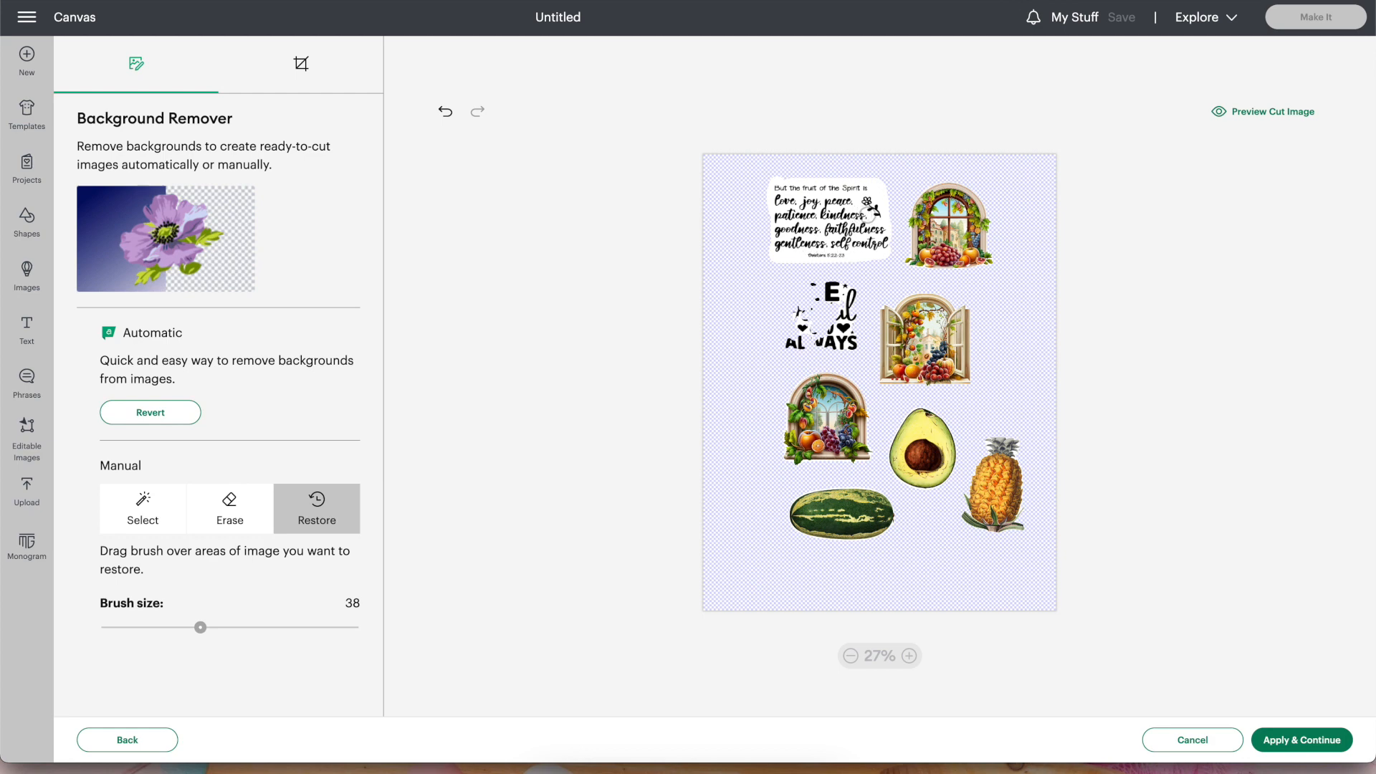
pyautogui.moveTo(798, 275)
pyautogui.mouseDown()
pyautogui.moveTo(785, 335)
pyautogui.moveTo(846, 340)
pyautogui.moveTo(854, 301)
pyautogui.moveTo(825, 279)
pyautogui.moveTo(788, 285)
pyautogui.moveTo(775, 319)
pyautogui.moveTo(787, 343)
pyautogui.moveTo(840, 337)
pyautogui.moveTo(788, 321)
pyautogui.moveTo(832, 329)
pyautogui.moveTo(795, 312)
pyautogui.moveTo(817, 321)
pyautogui.moveTo(822, 301)
pyautogui.moveTo(803, 301)
pyautogui.moveTo(811, 316)
pyautogui.moveTo(799, 303)
pyautogui.moveTo(792, 337)
pyautogui.moveTo(848, 337)
pyautogui.moveTo(835, 296)
pyautogui.moveTo(792, 318)
pyautogui.moveTo(788, 351)
pyautogui.moveTo(856, 349)
pyautogui.moveTo(851, 296)
pyautogui.moveTo(829, 281)
pyautogui.moveTo(856, 301)
pyautogui.moveTo(859, 316)
pyautogui.moveTo(826, 337)
pyautogui.mouseUp()
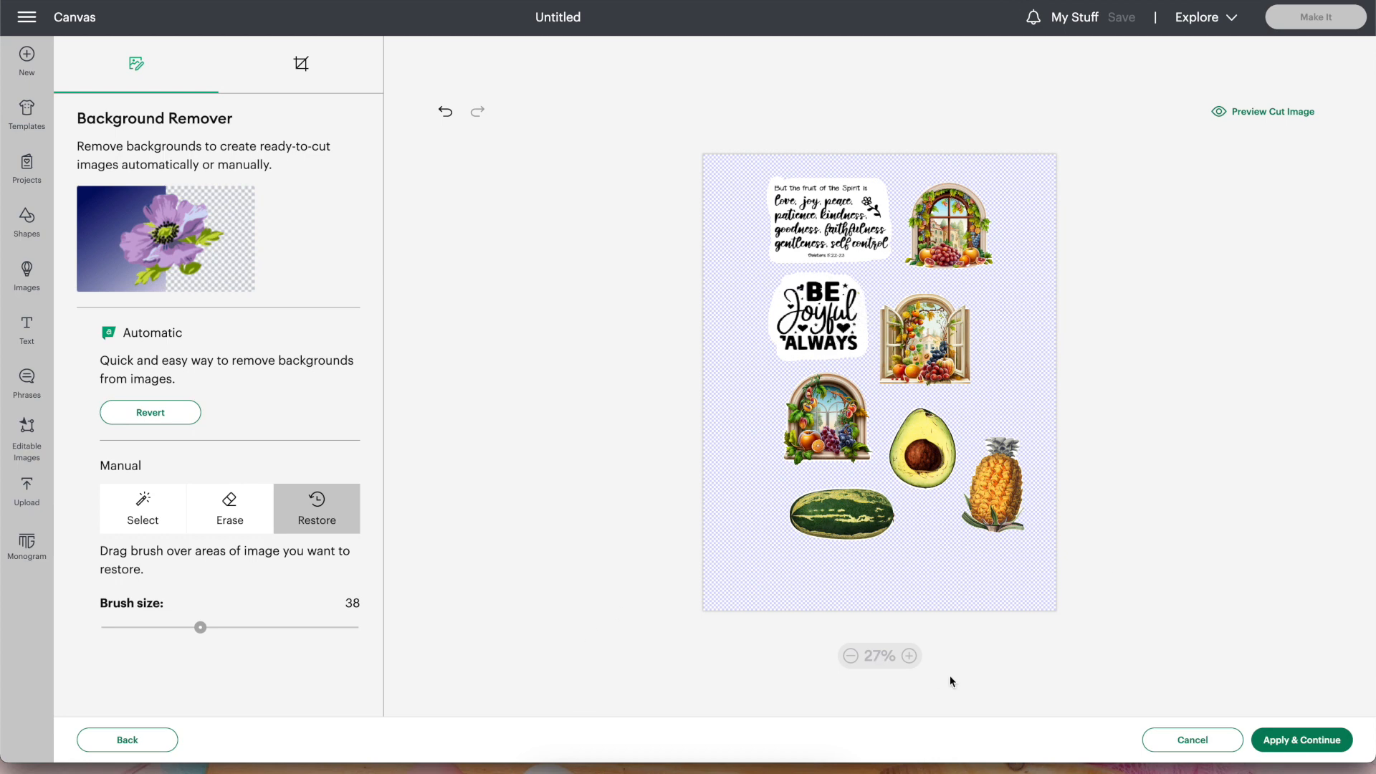
# Apply the Page-2 cleanup and upload the page as a Print Then Cut image
pyautogui.click(1306, 746)
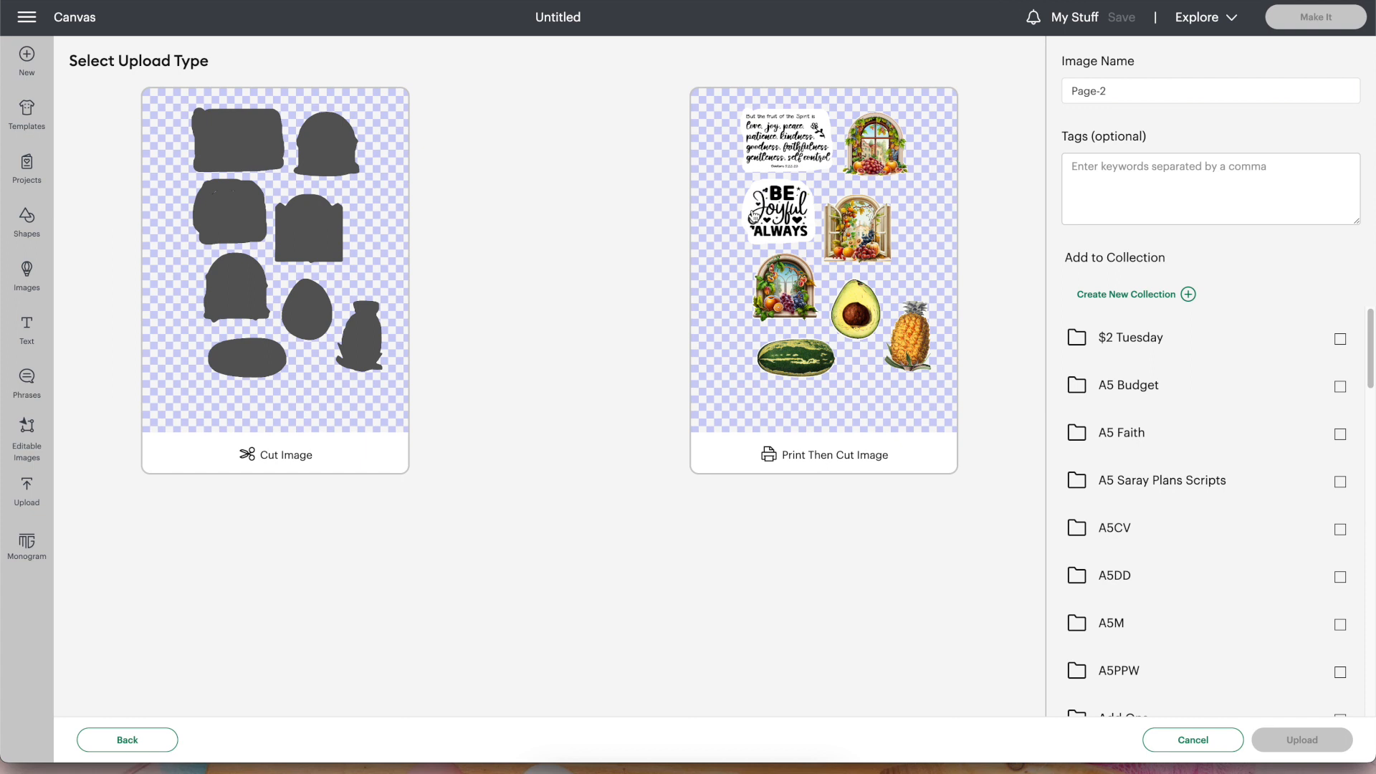
pyautogui.click(807, 374)
pyautogui.click(1300, 740)
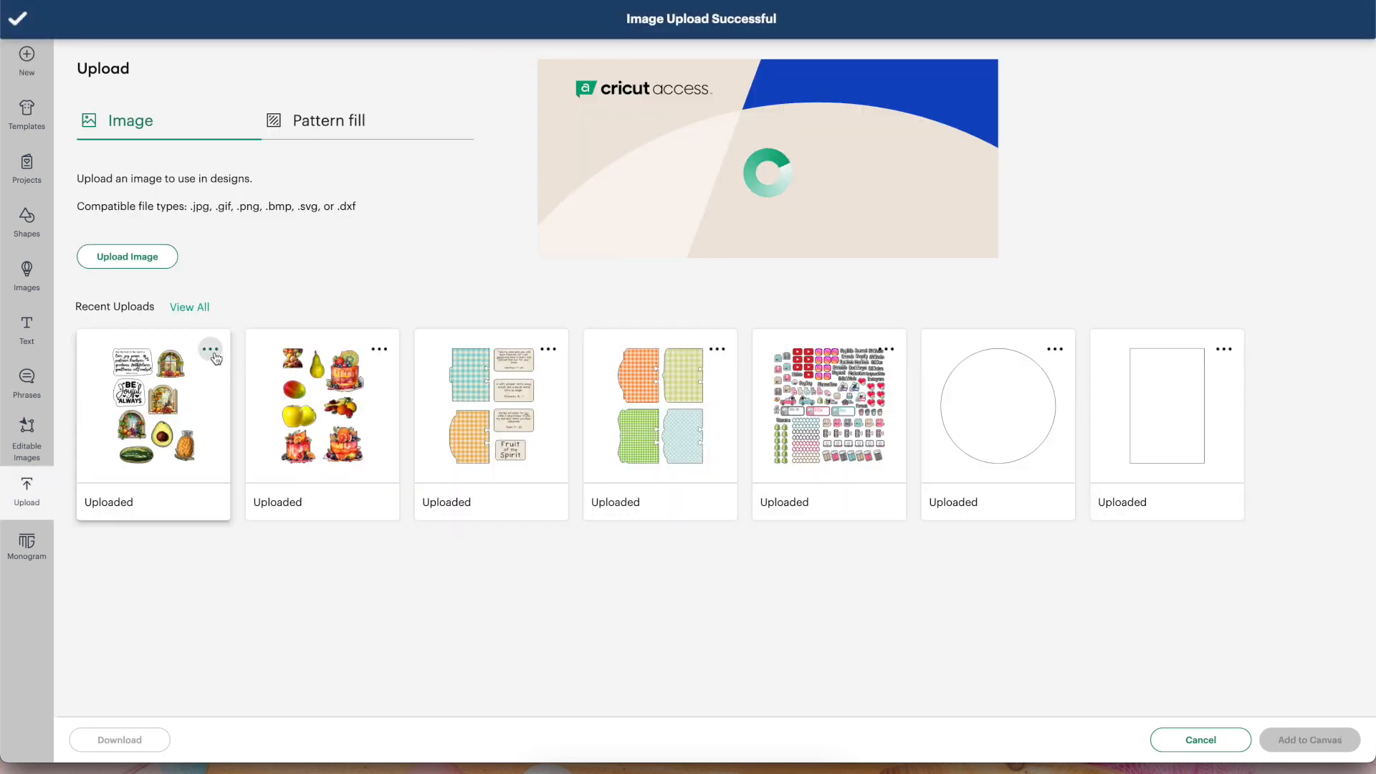
# Delete the uploaded Page-2 image from the recent uploads
pyautogui.click(210, 350)
pyautogui.click(185, 528)
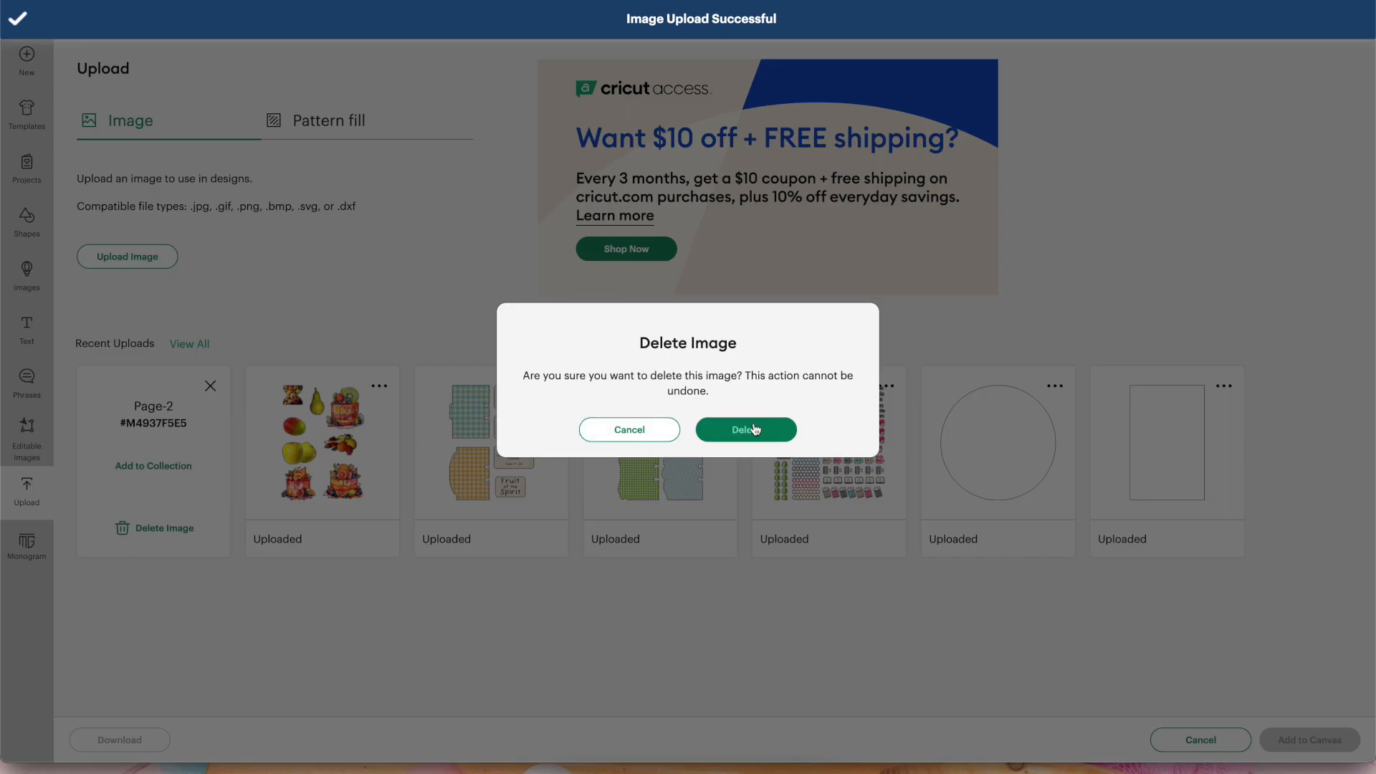
pyautogui.click(716, 439)
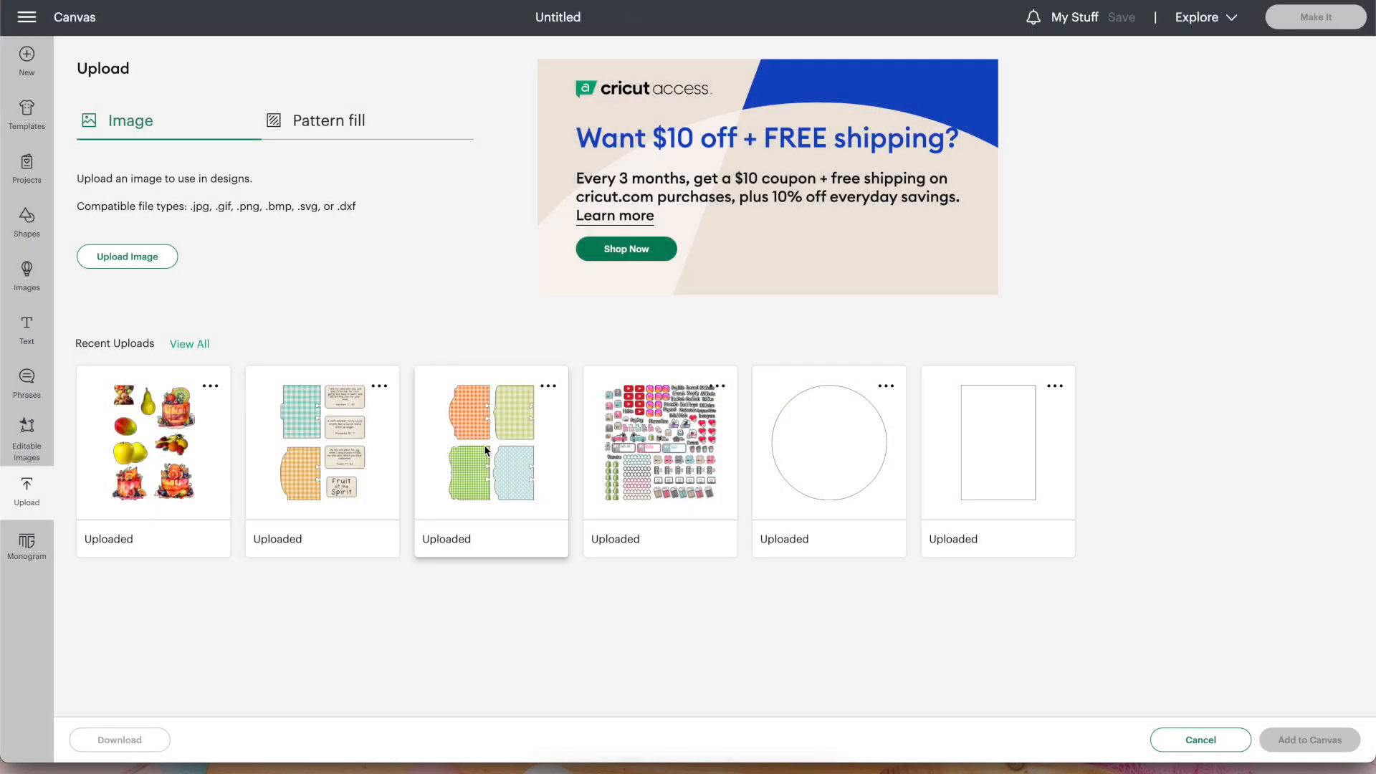
# Add the three recently uploaded Page-1, Page-6 and Page-5 images to the canvas together
pyautogui.click(486, 450)
pyautogui.click(384, 453)
pyautogui.click(215, 446)
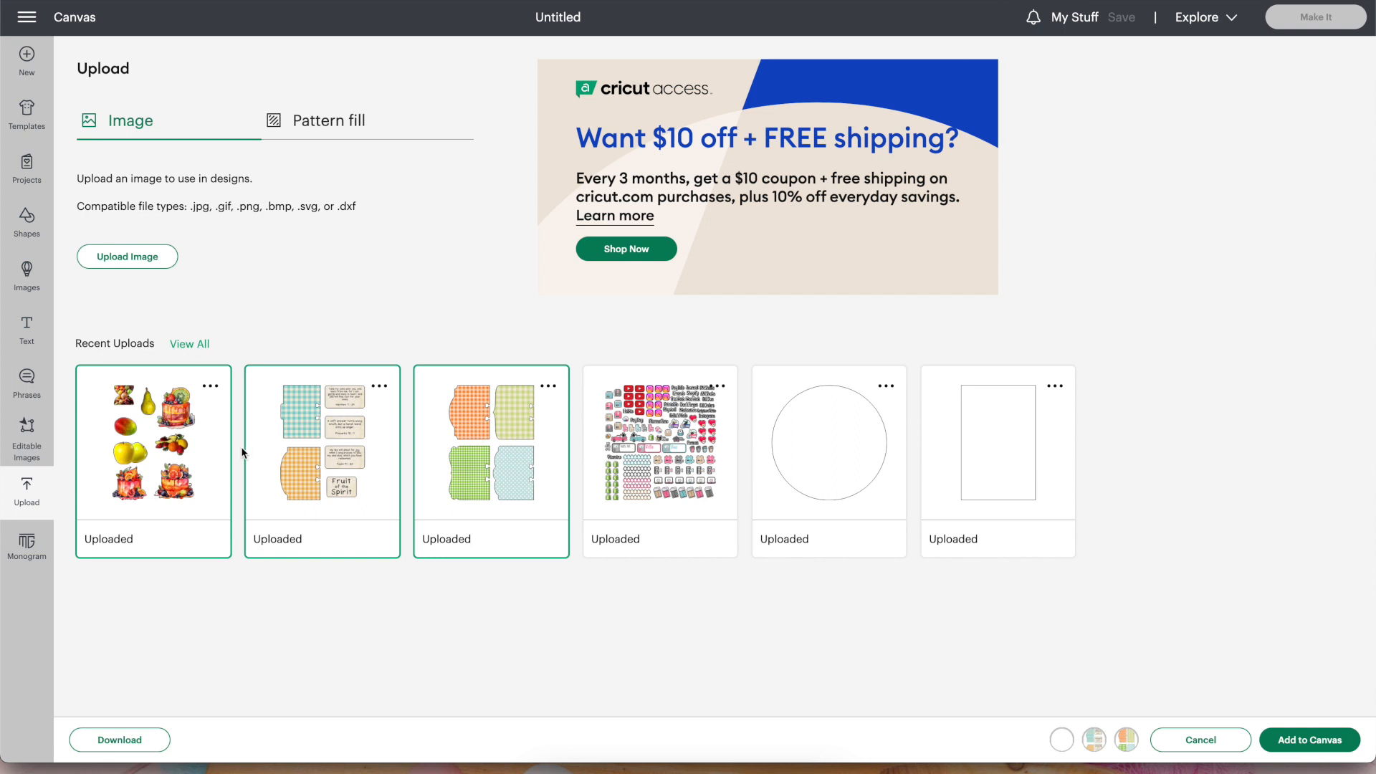
pyautogui.click(1310, 740)
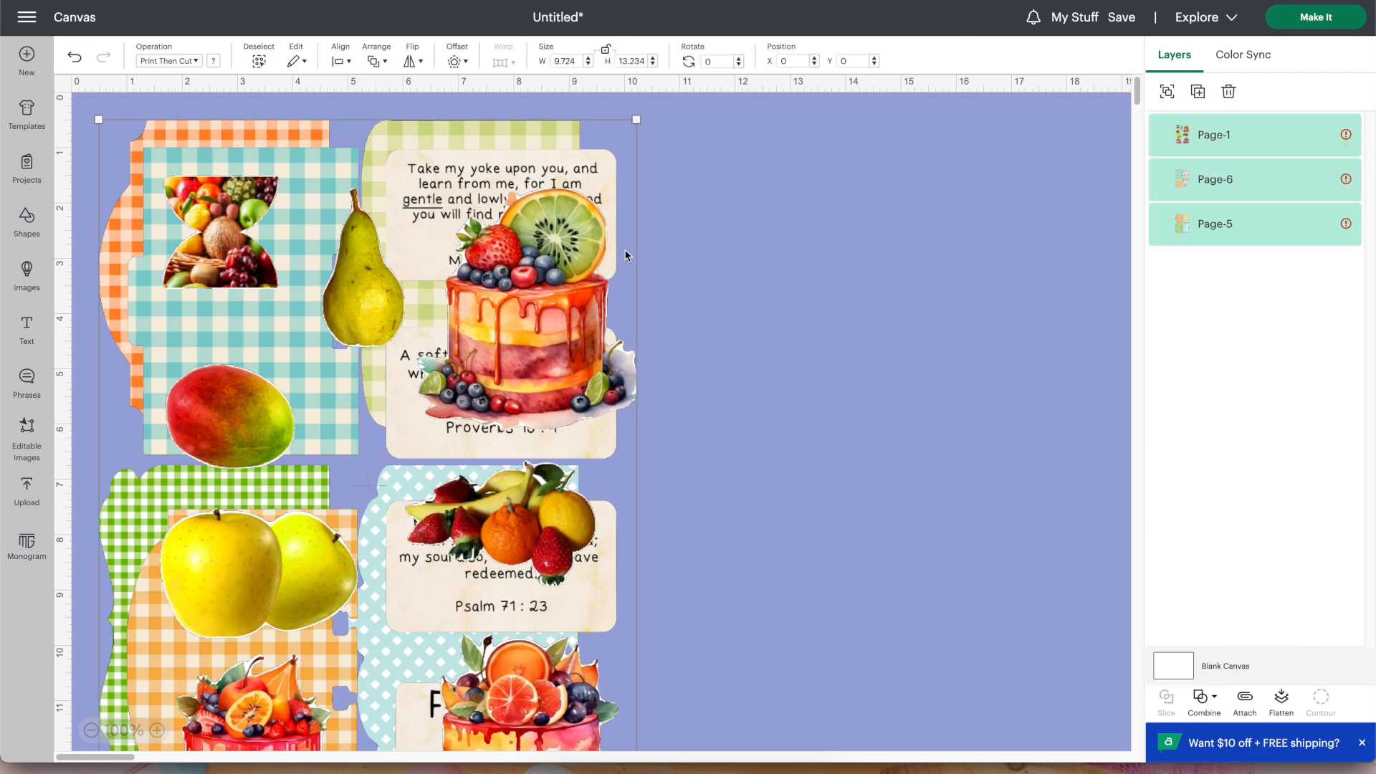
# Separate the overlapping pages by moving Page-1 and Page-6 away from Page-5 on the canvas
pyautogui.click(761, 263)
pyautogui.moveTo(346, 337); pyautogui.dragTo(860, 316)
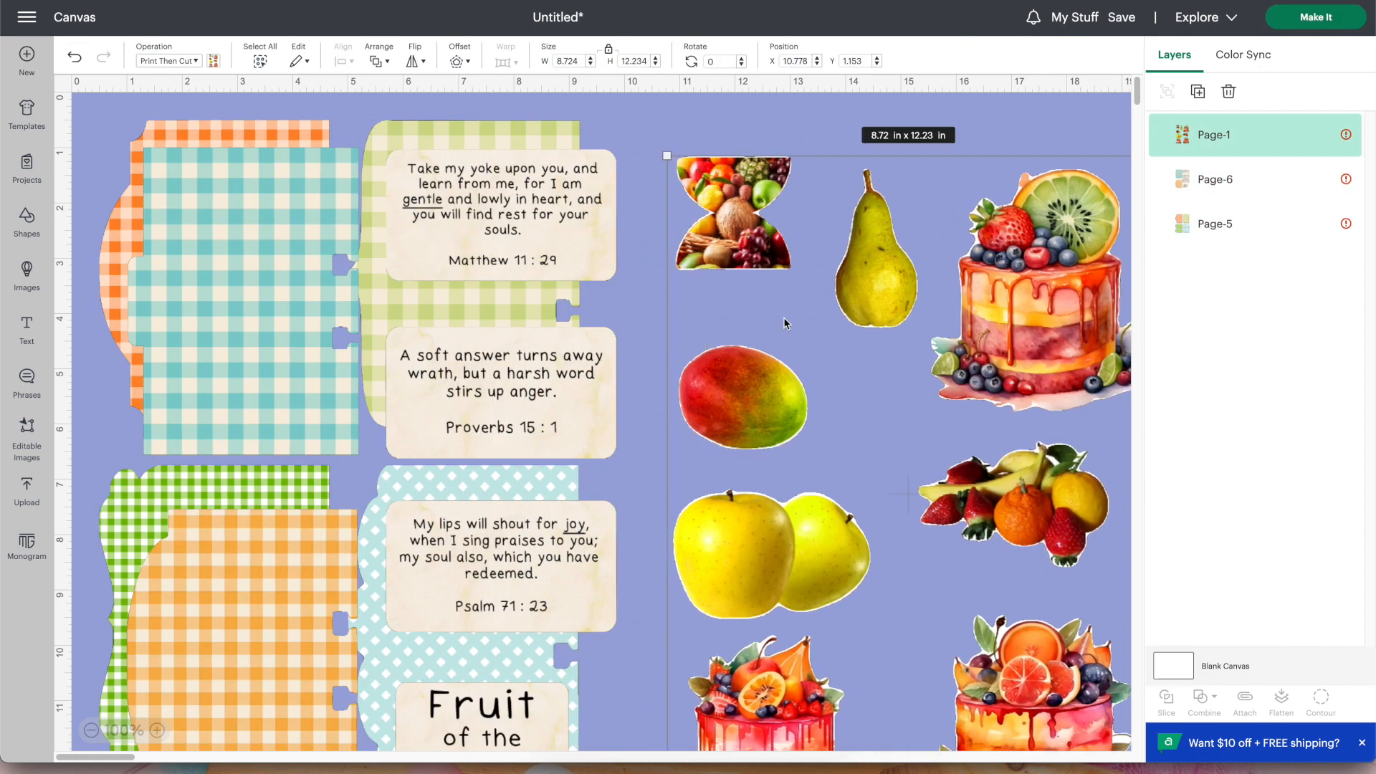
pyautogui.moveTo(502, 397); pyautogui.dragTo(768, 385)
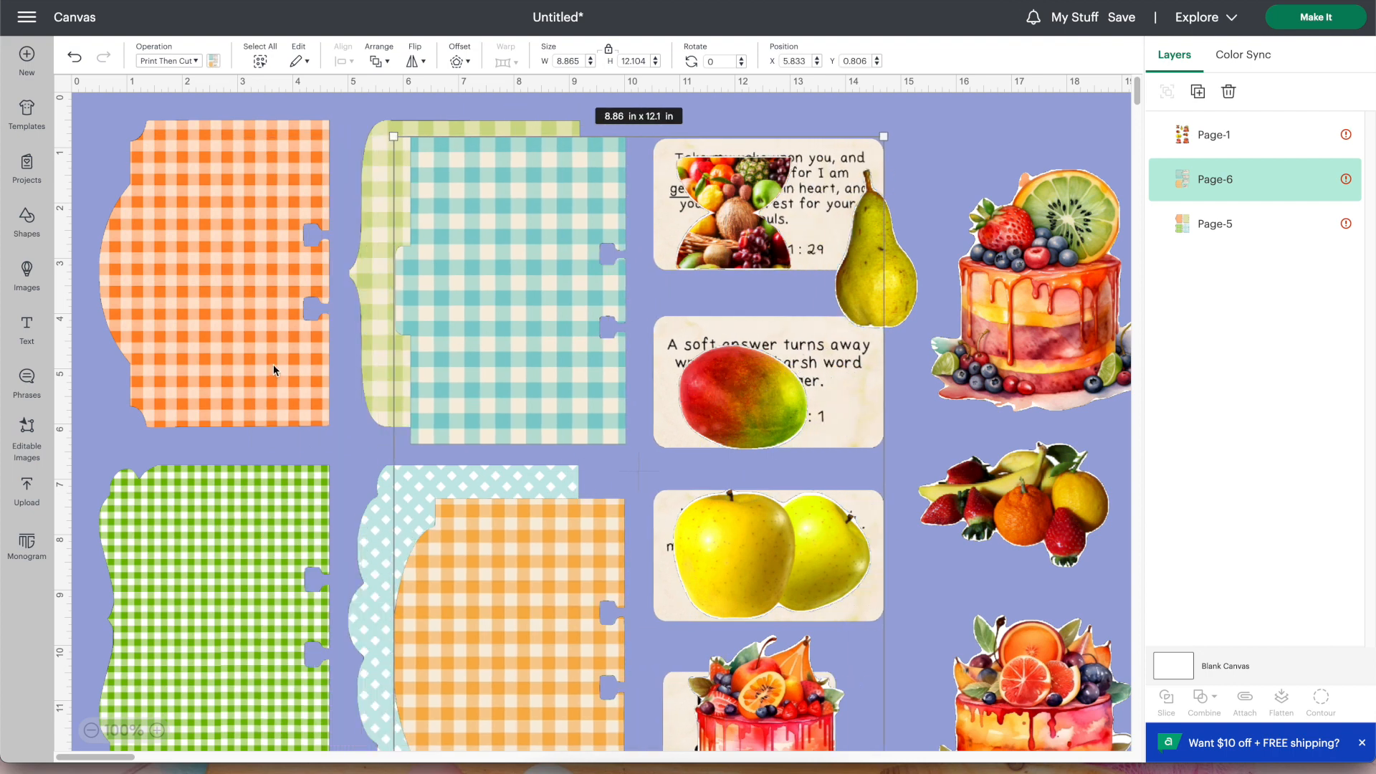
# Unlock Page-5's proportions and set its size to 6.258 in wide by 8.496 in high
pyautogui.click(188, 267)
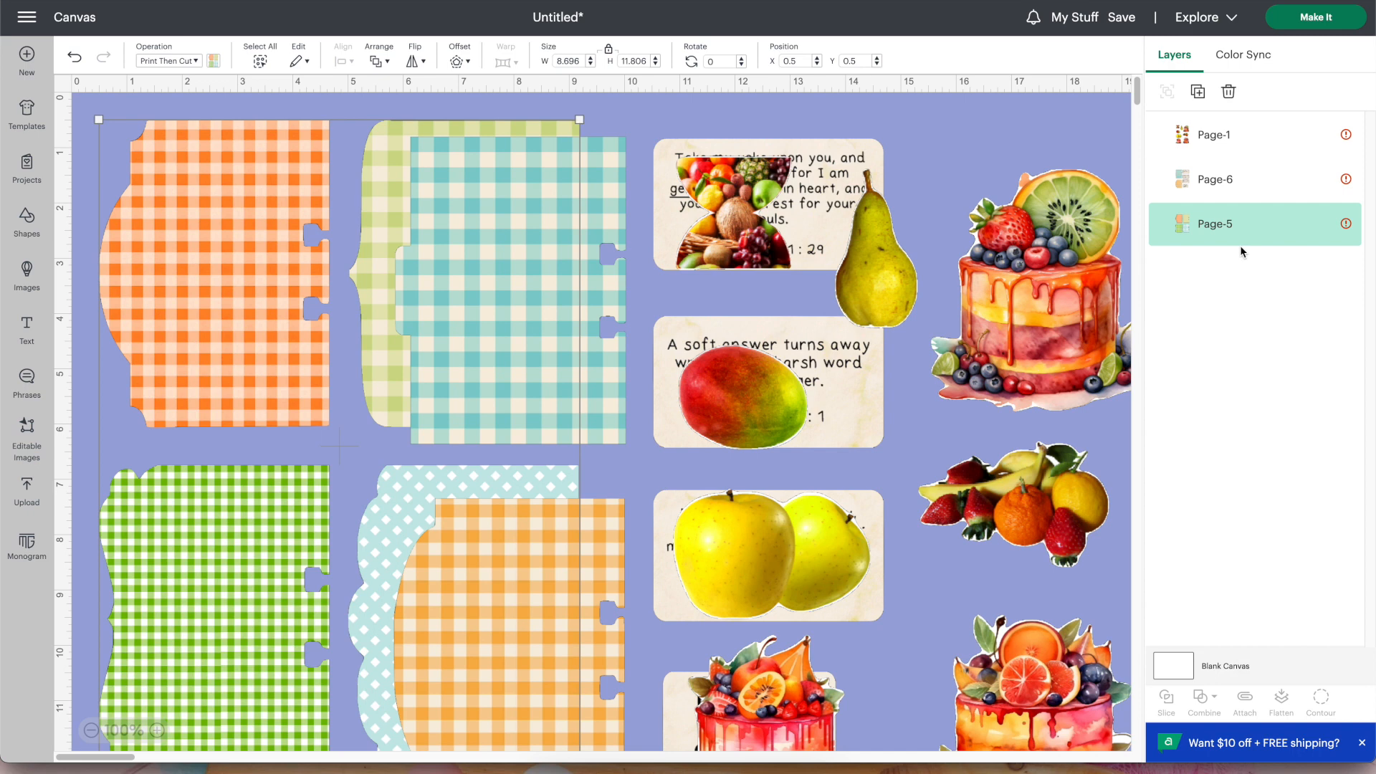
pyautogui.click(608, 49)
pyautogui.moveTo(577, 62); pyautogui.dragTo(553, 63)
pyautogui.write('6.258')
pyautogui.press('Tab')
pyautogui.write('8')
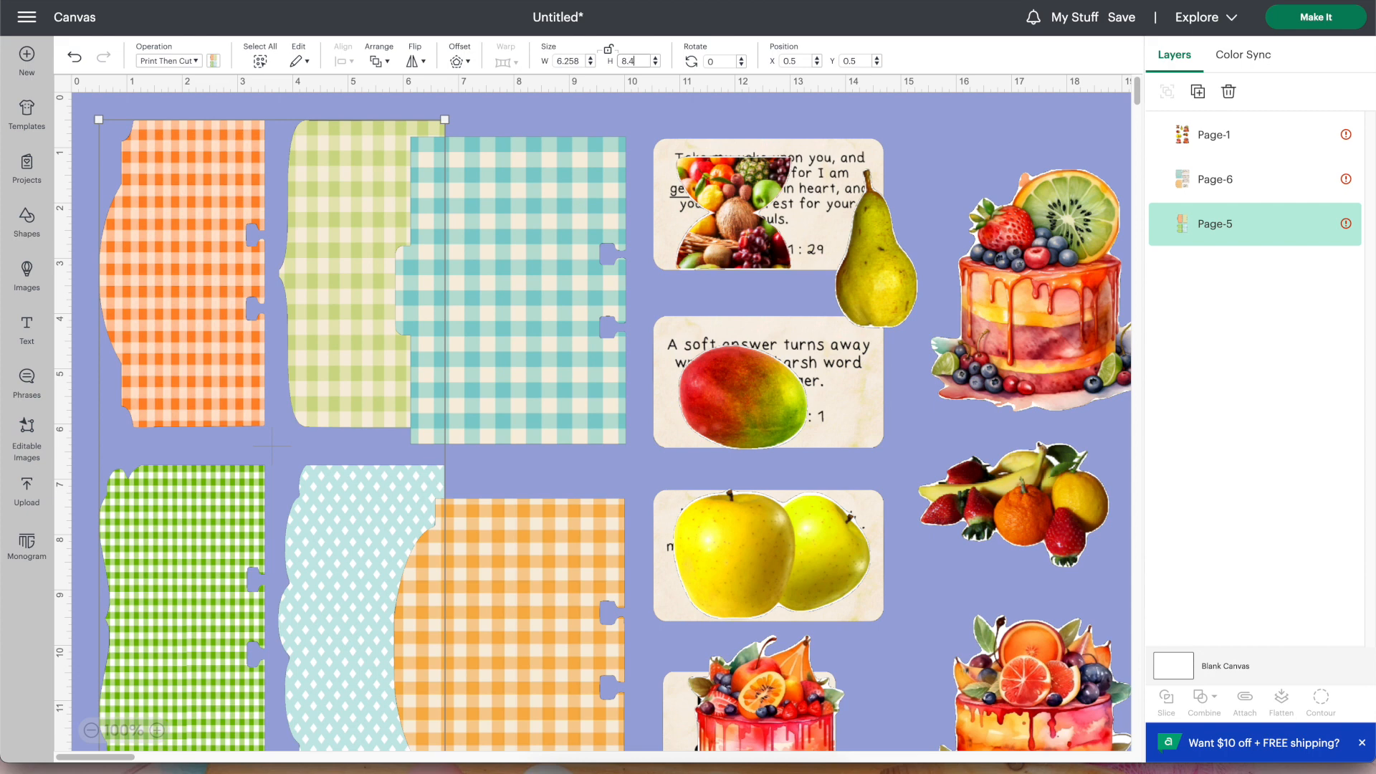
pyautogui.press('Return')
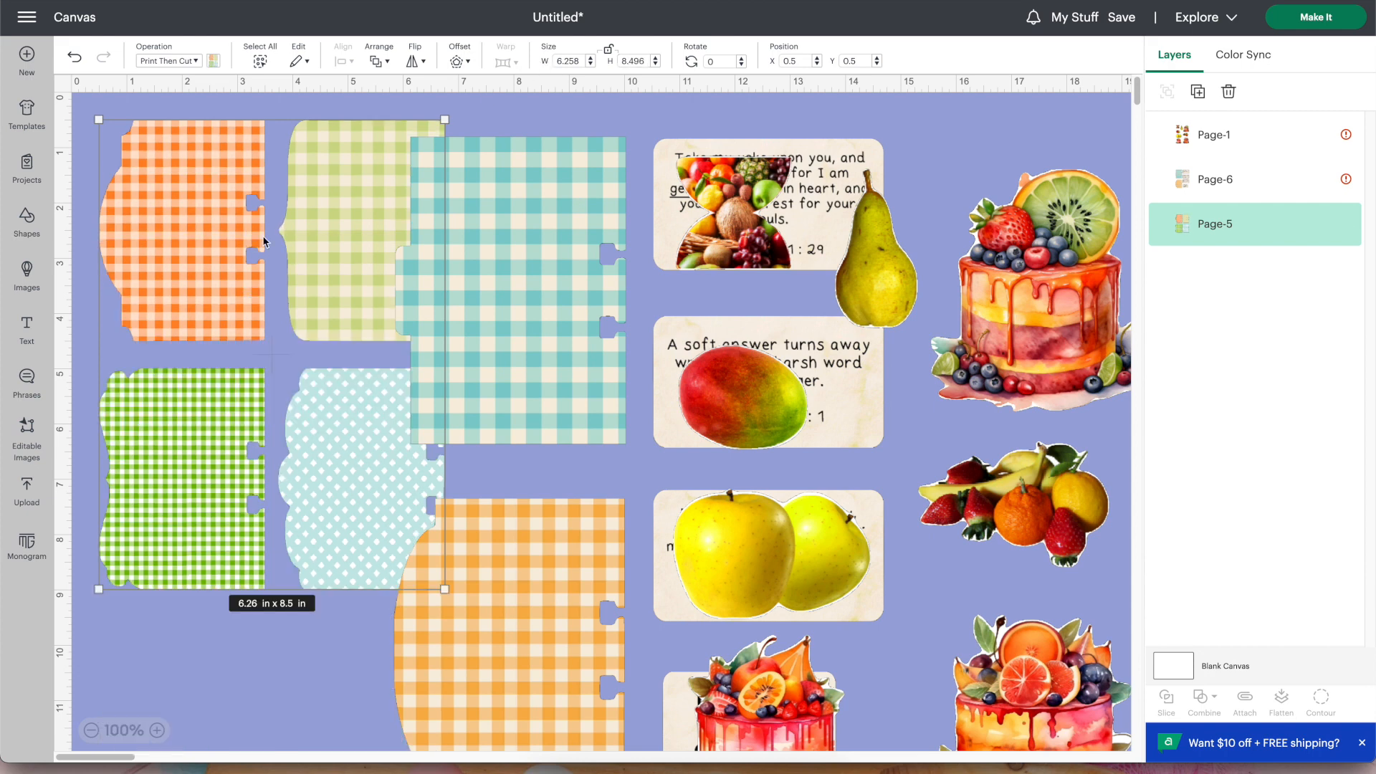
# Resize Page-6 to 6.377 in wide by 8.711 in high
pyautogui.click(524, 271)
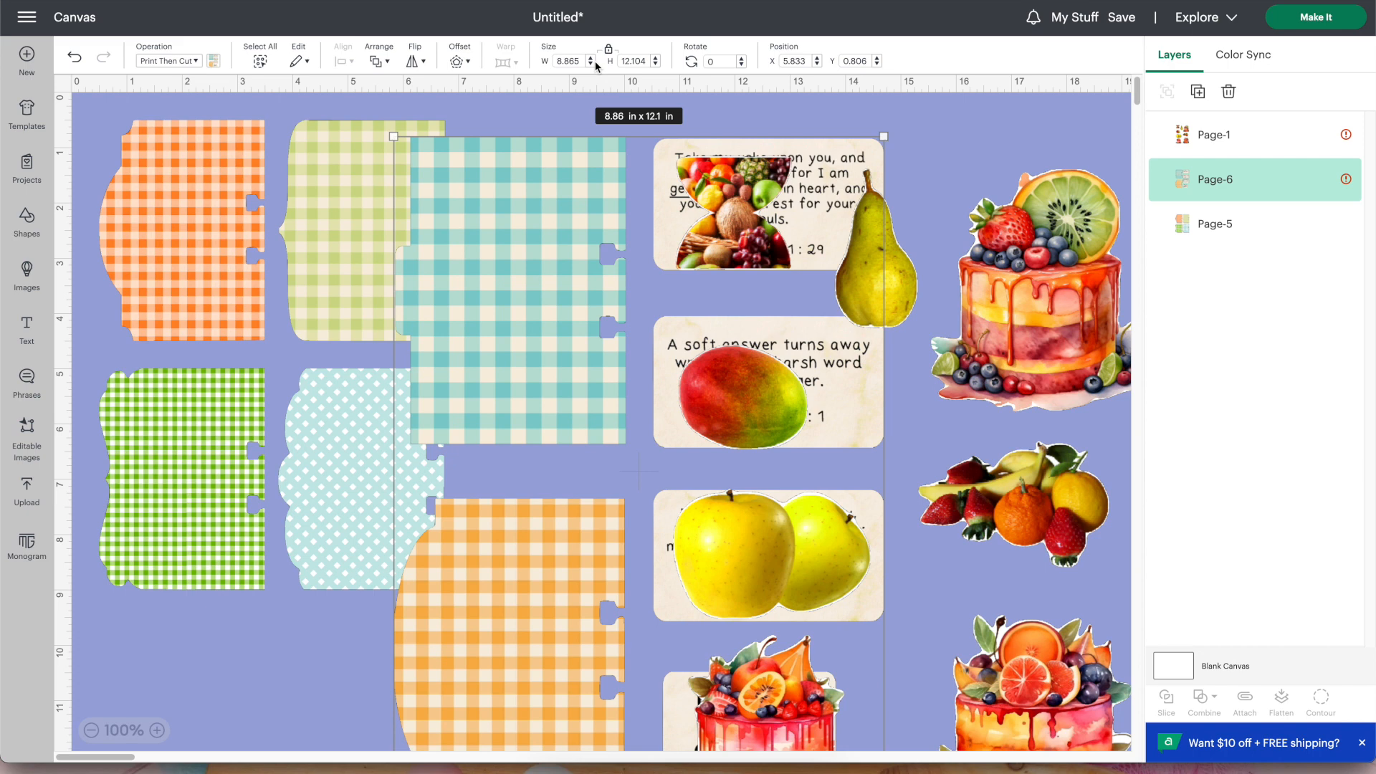
pyautogui.click(568, 61)
pyautogui.write('6.377')
pyautogui.press('Tab')
pyautogui.write('8')
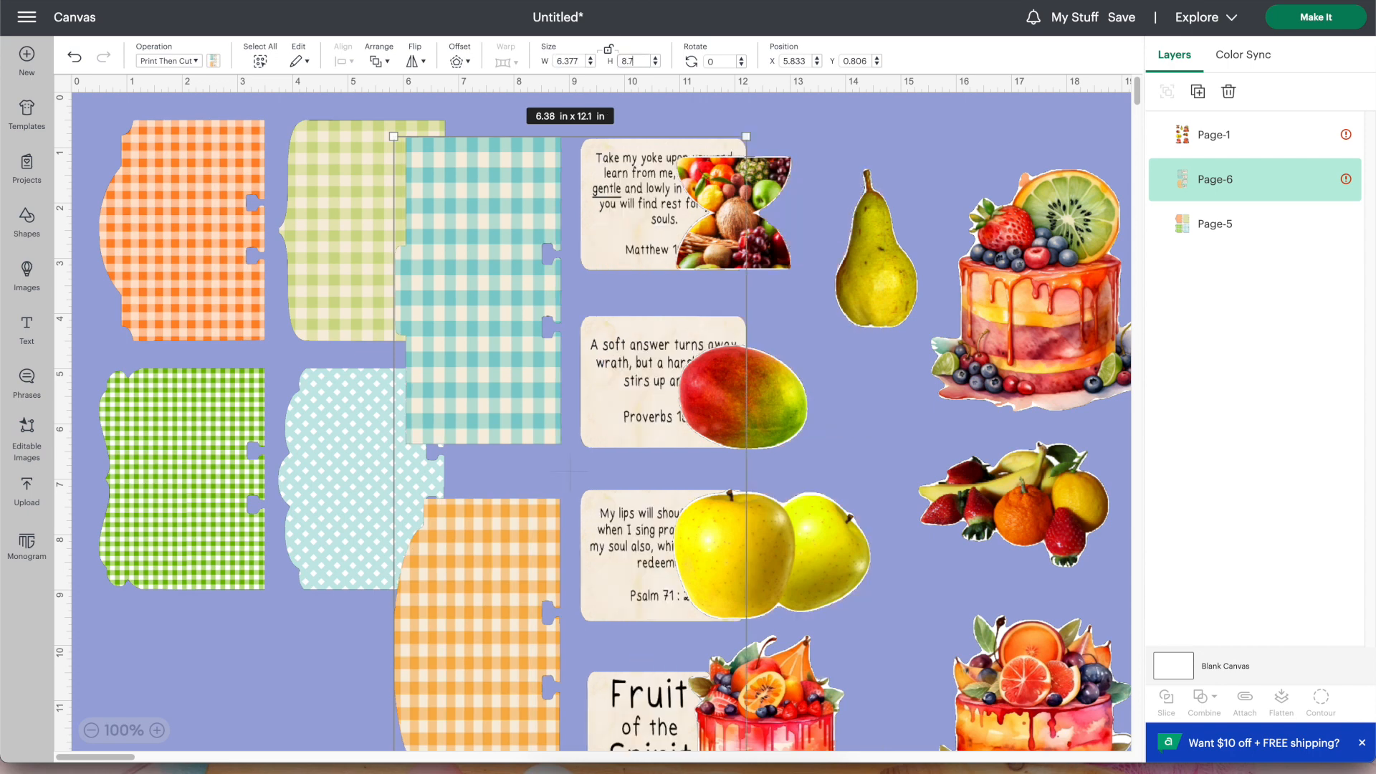
pyautogui.press('Return')
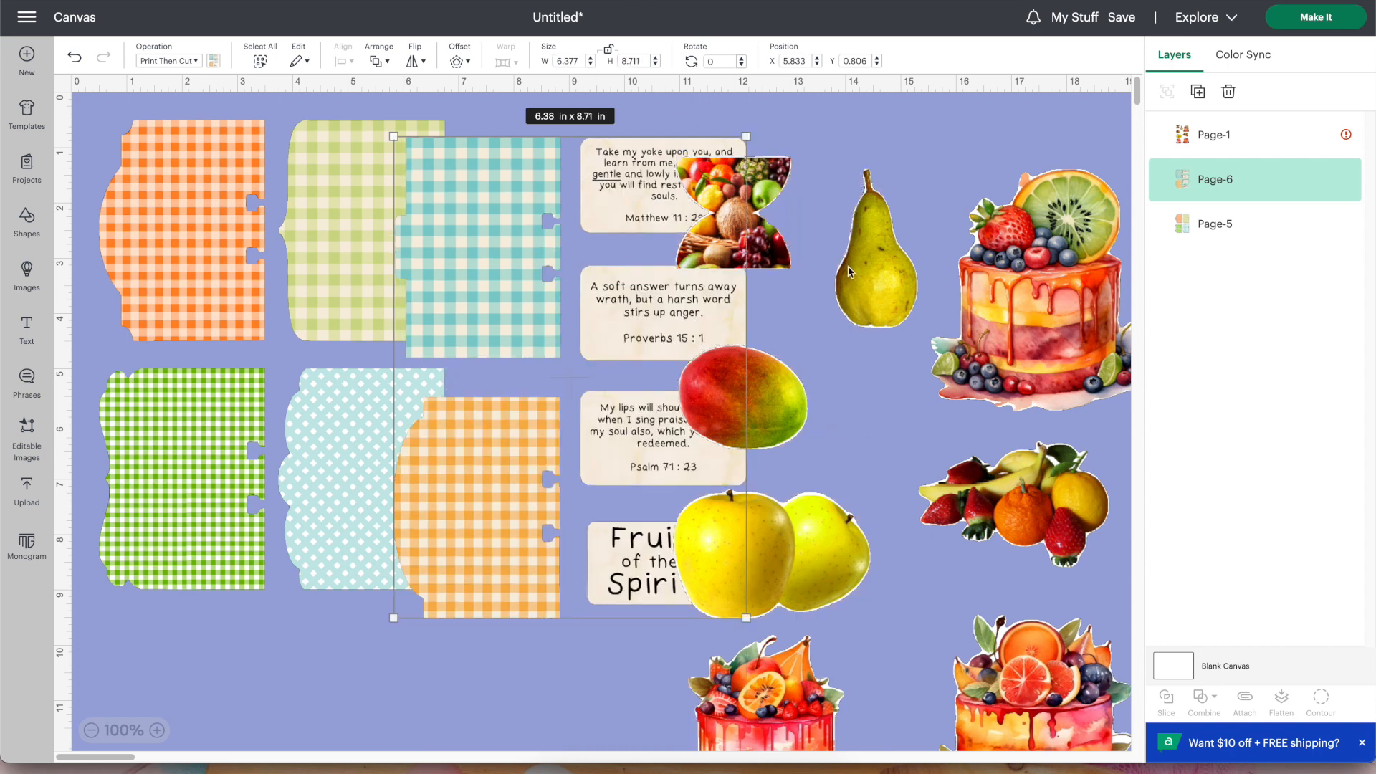
# Resize Page-1 to 6.369 in wide by 8.819 in high
pyautogui.click(877, 276)
pyautogui.click(567, 61)
pyautogui.write('6')
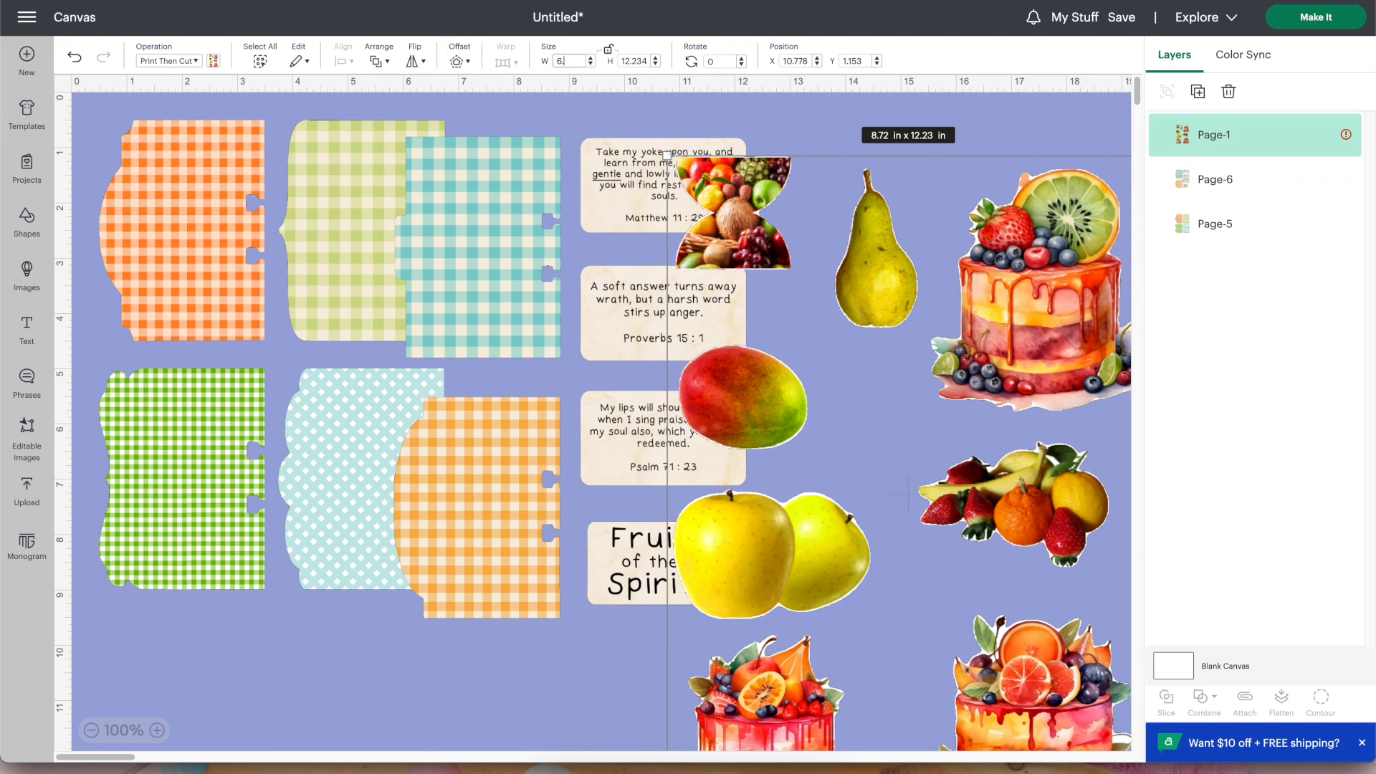
pyautogui.write('.369')
pyautogui.press('Tab')
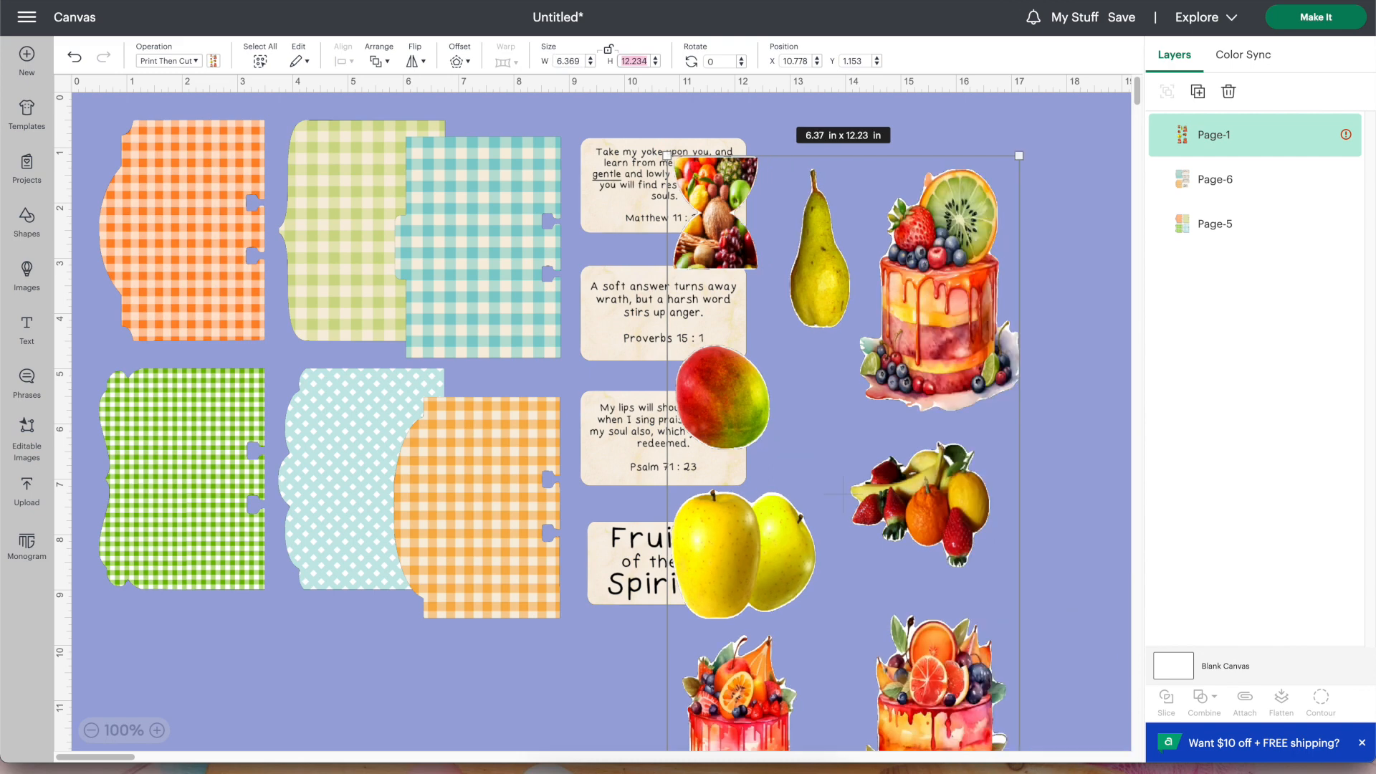
pyautogui.write('8.819')
pyautogui.press('Return')
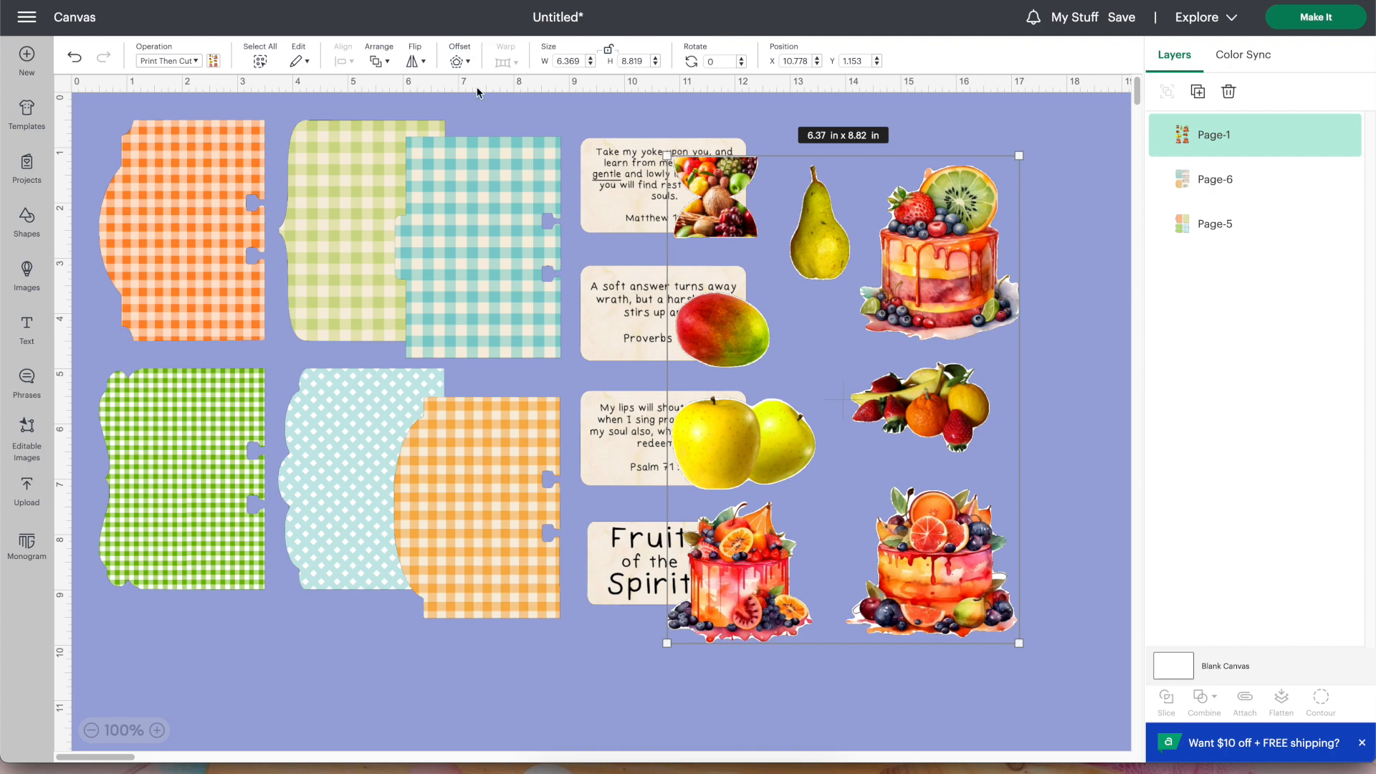
# Stack Page-6 and Page-1 over Page-5 on the canvas and send the project to mat preparation
pyautogui.moveTo(445, 193); pyautogui.dragTo(166, 175)
pyautogui.moveTo(853, 247); pyautogui.dragTo(304, 225)
pyautogui.click(1292, 18)
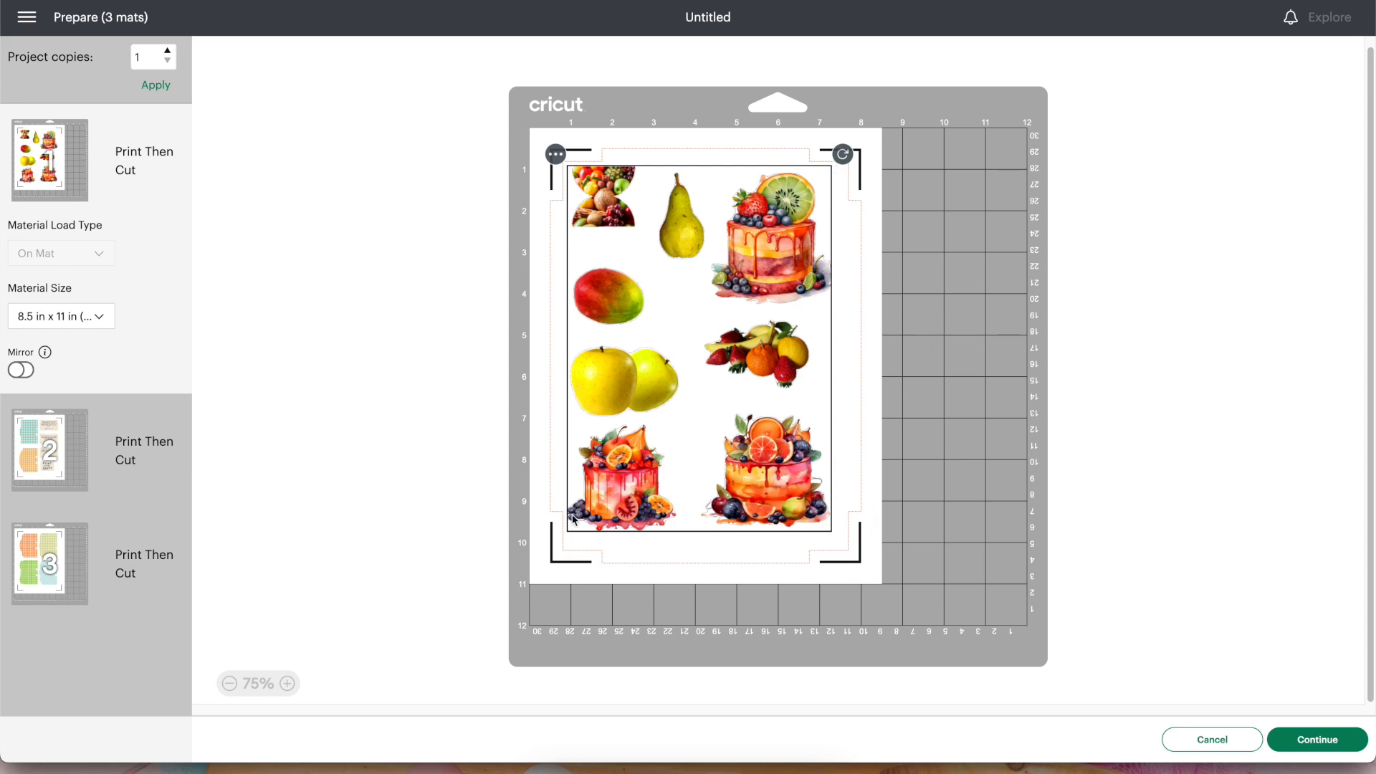
# Review the layout of each page on the three Print Then Cut mats
pyautogui.click(904, 274)
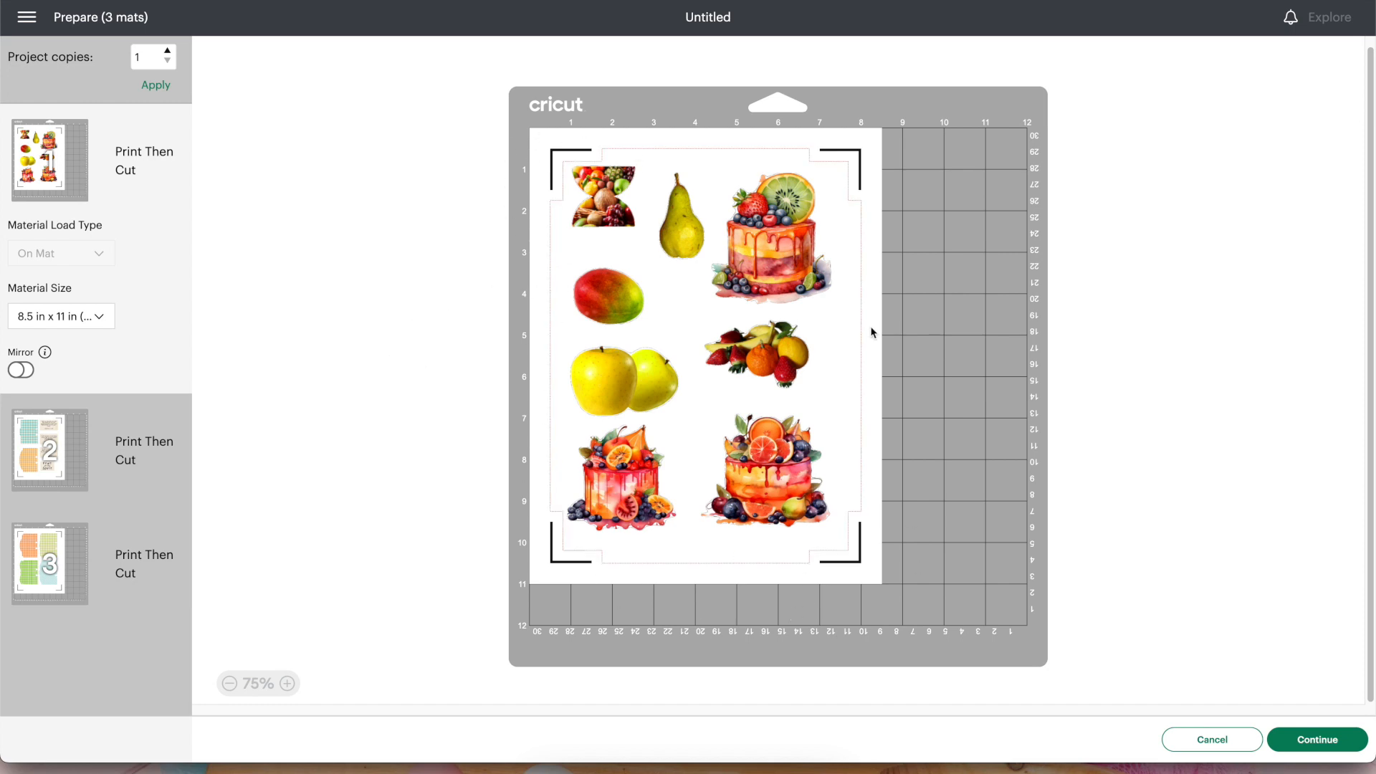
pyautogui.click(45, 465)
pyautogui.click(1008, 473)
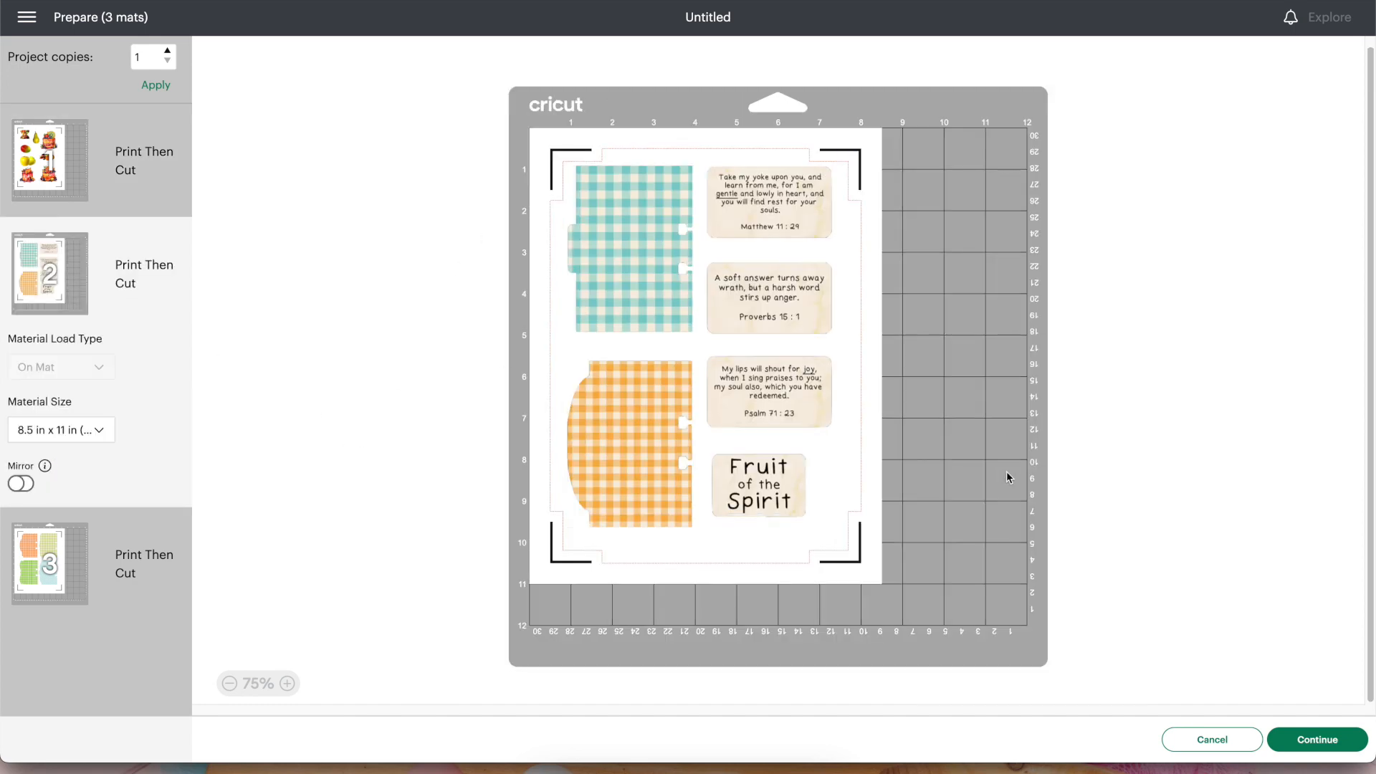
pyautogui.click(37, 581)
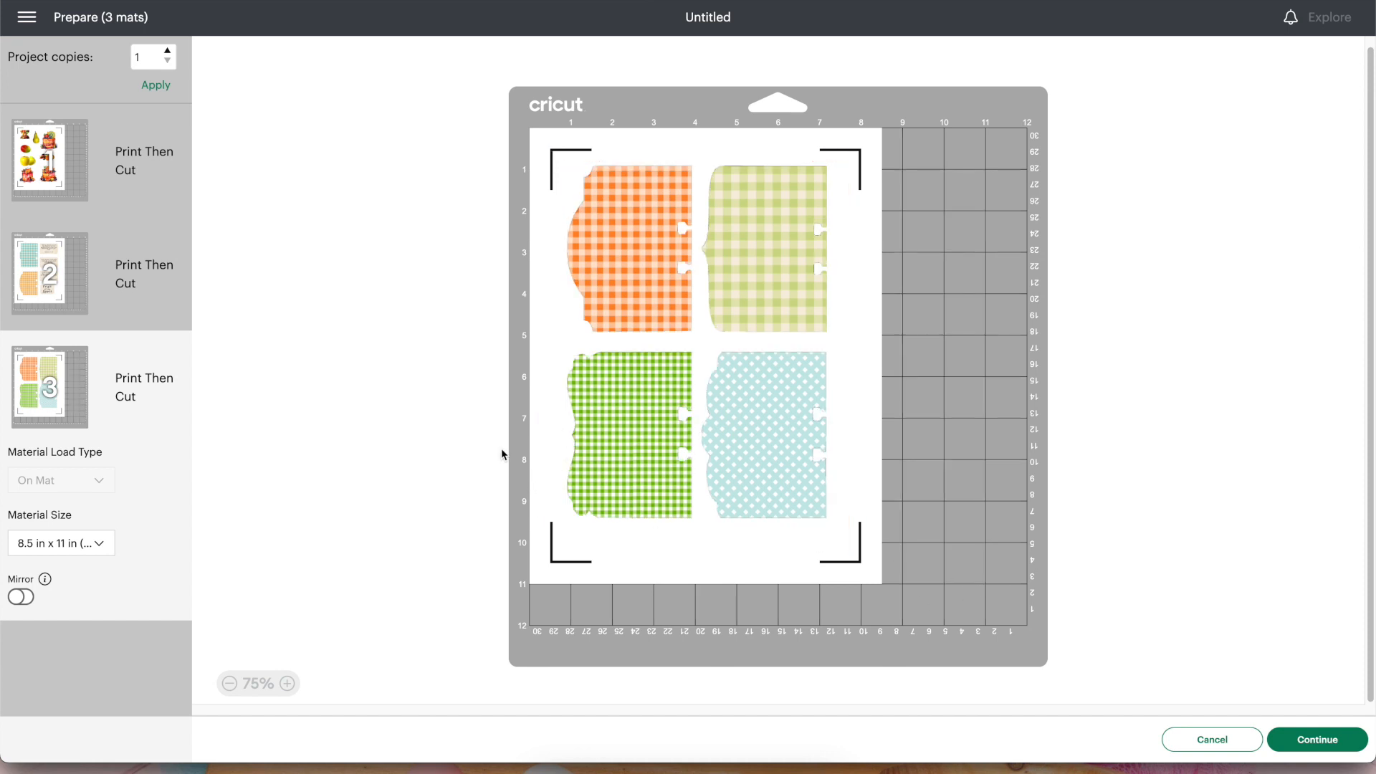
pyautogui.click(800, 221)
pyautogui.click(983, 232)
# Continue to the Make stage, toggle Add Bleed in the third mat's print setup, and close the setup without printing
pyautogui.click(1342, 746)
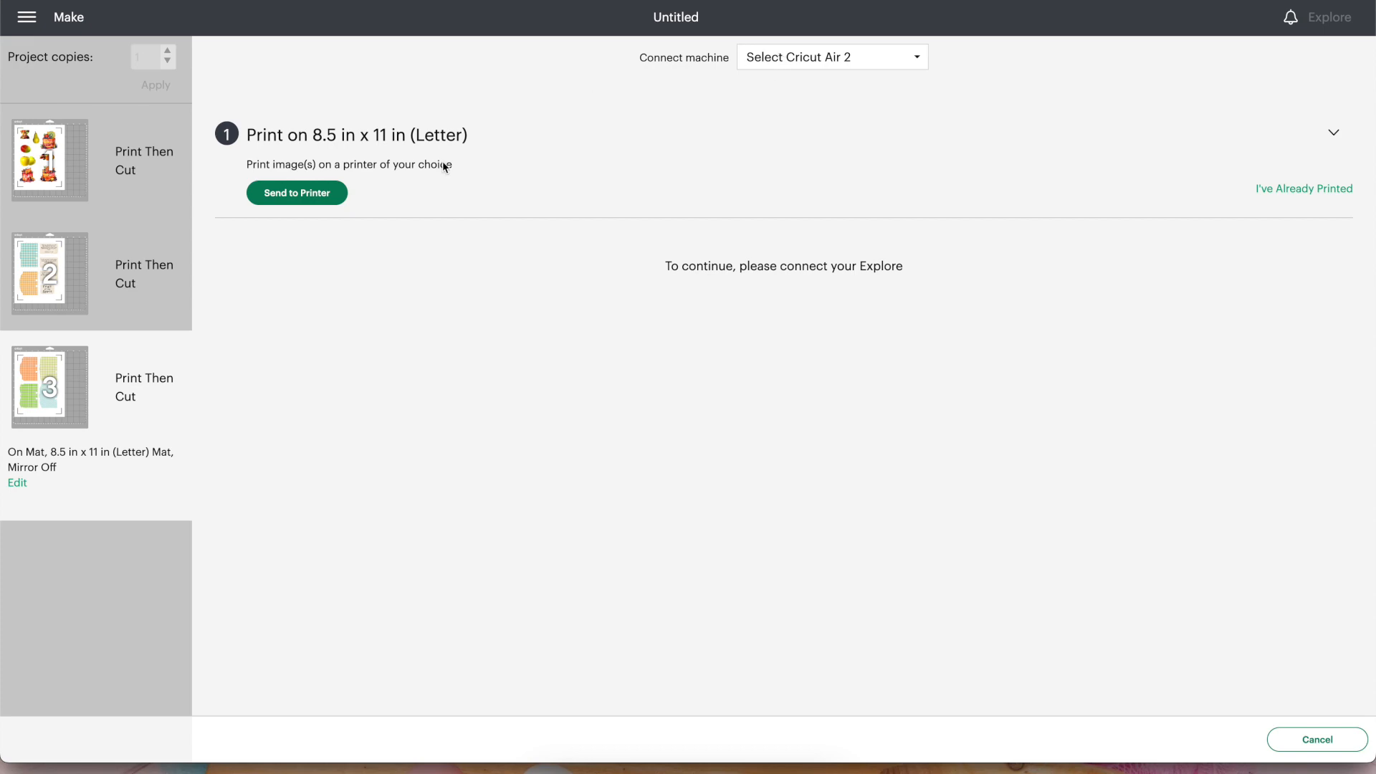
pyautogui.click(324, 200)
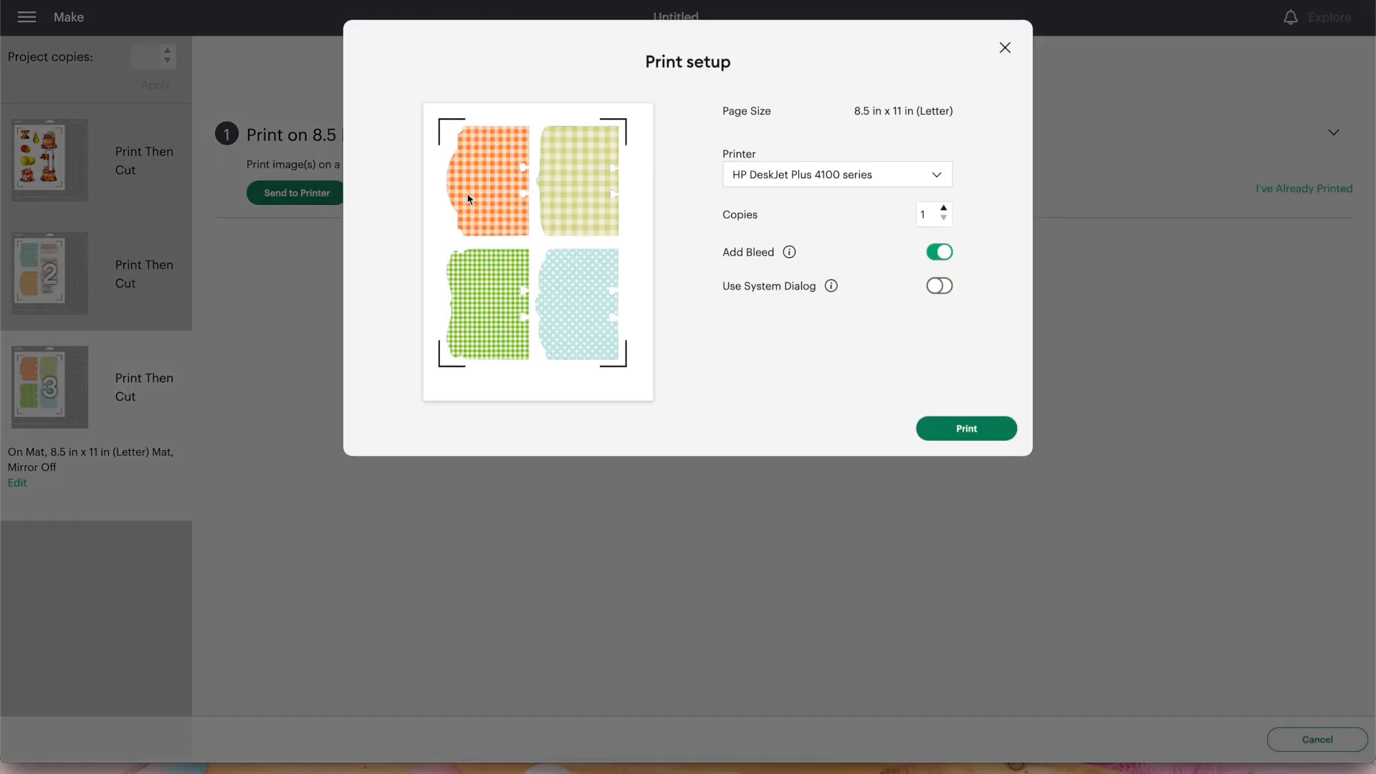
pyautogui.click(942, 254)
pyautogui.click(1005, 48)
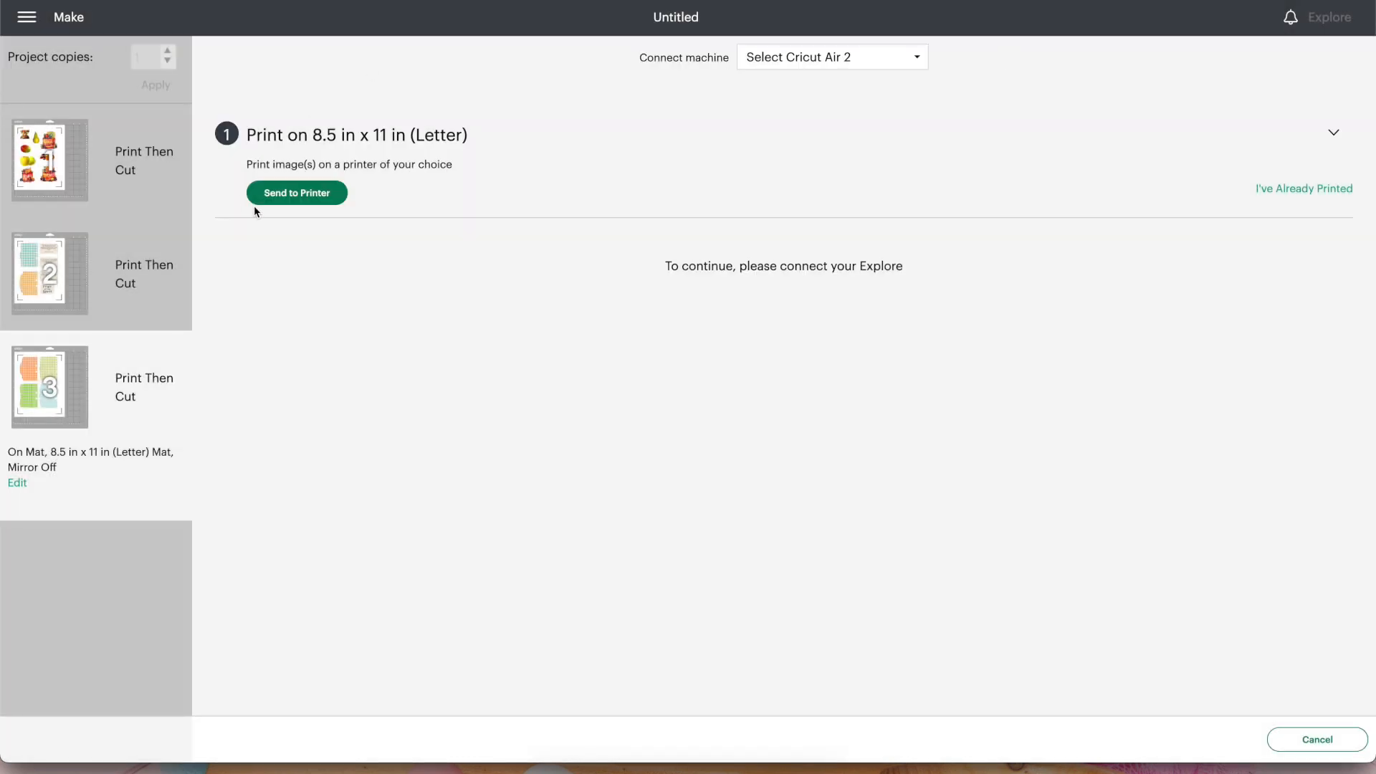
# Mark the third mat as already printed and connect the Cricut Air 2 Bluetooth machine
pyautogui.click(1303, 190)
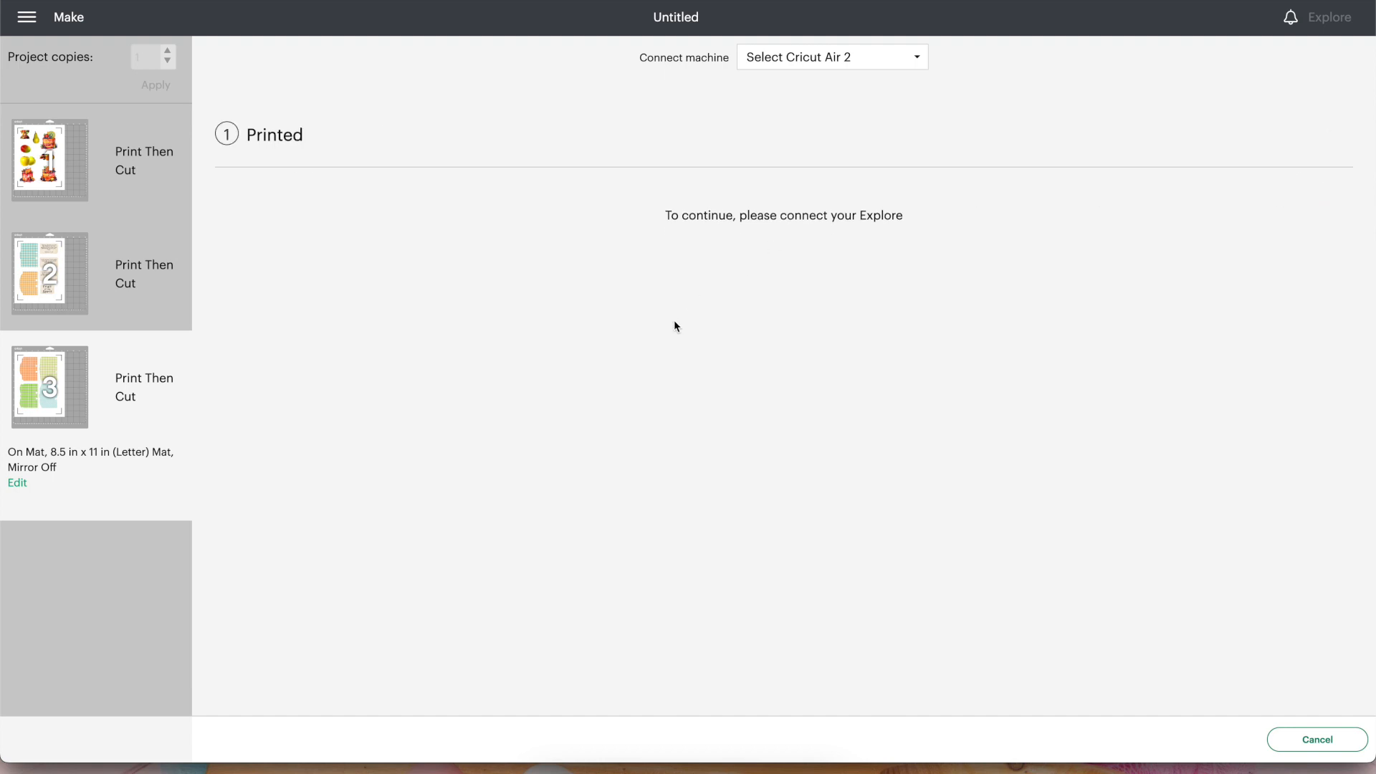
pyautogui.click(767, 57)
pyautogui.click(783, 88)
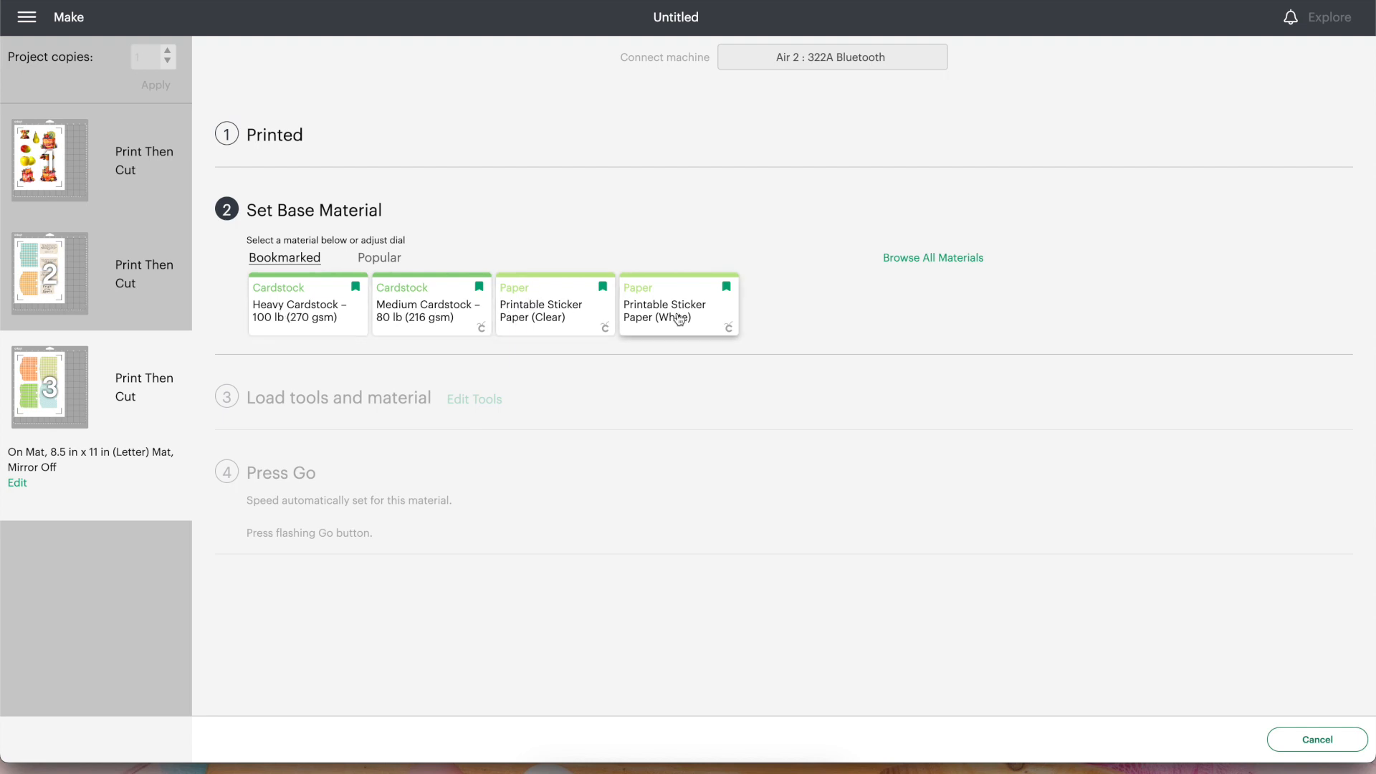
# Set the base material to Printable Sticker Paper (Clear) with the pressure at More
pyautogui.click(540, 312)
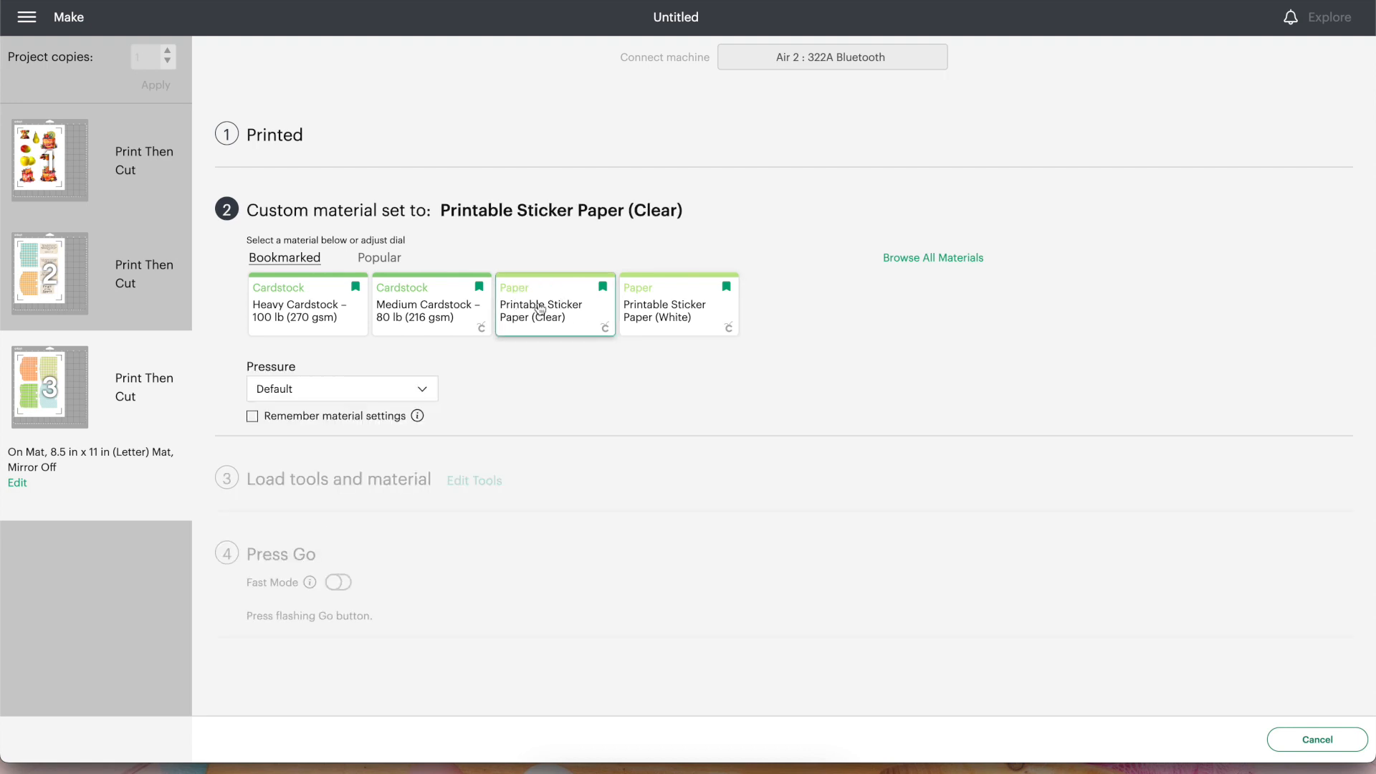
pyautogui.click(345, 263)
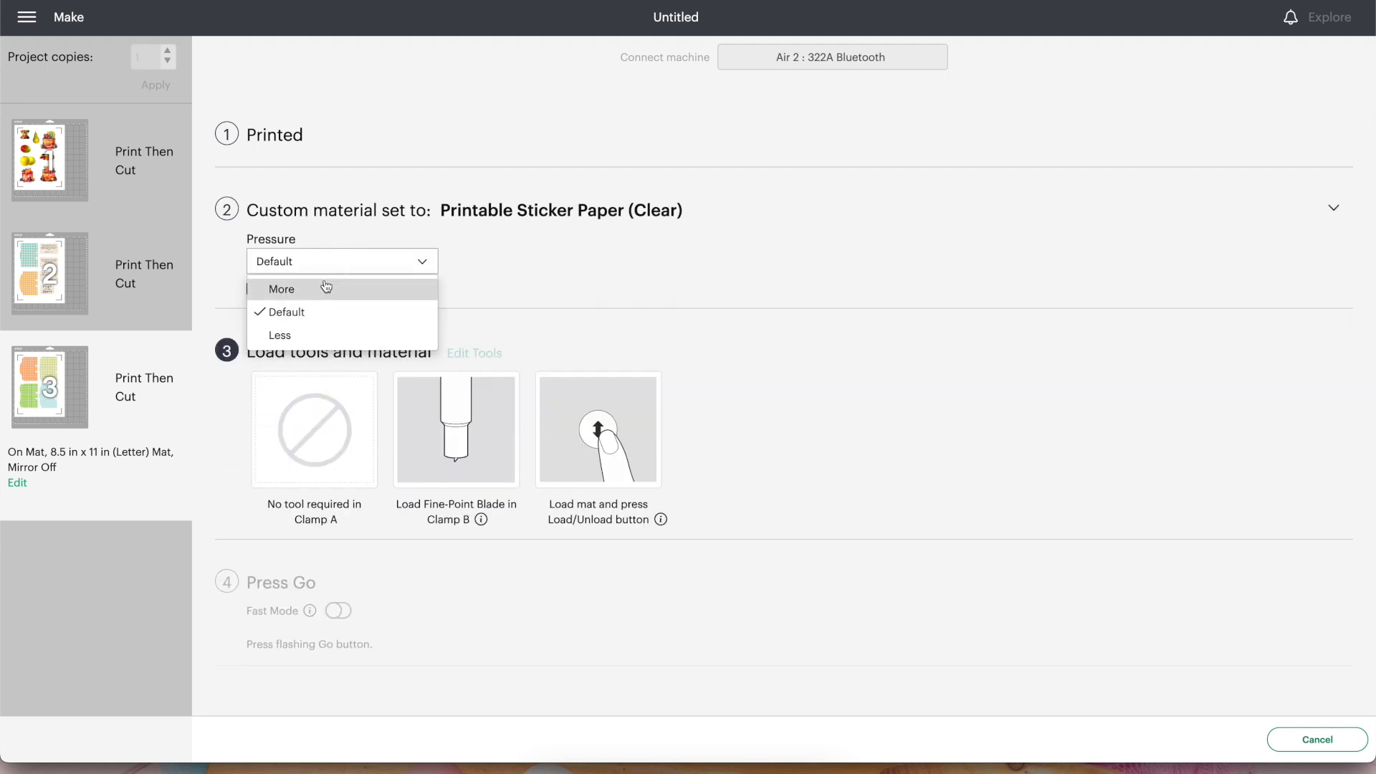
pyautogui.click(301, 291)
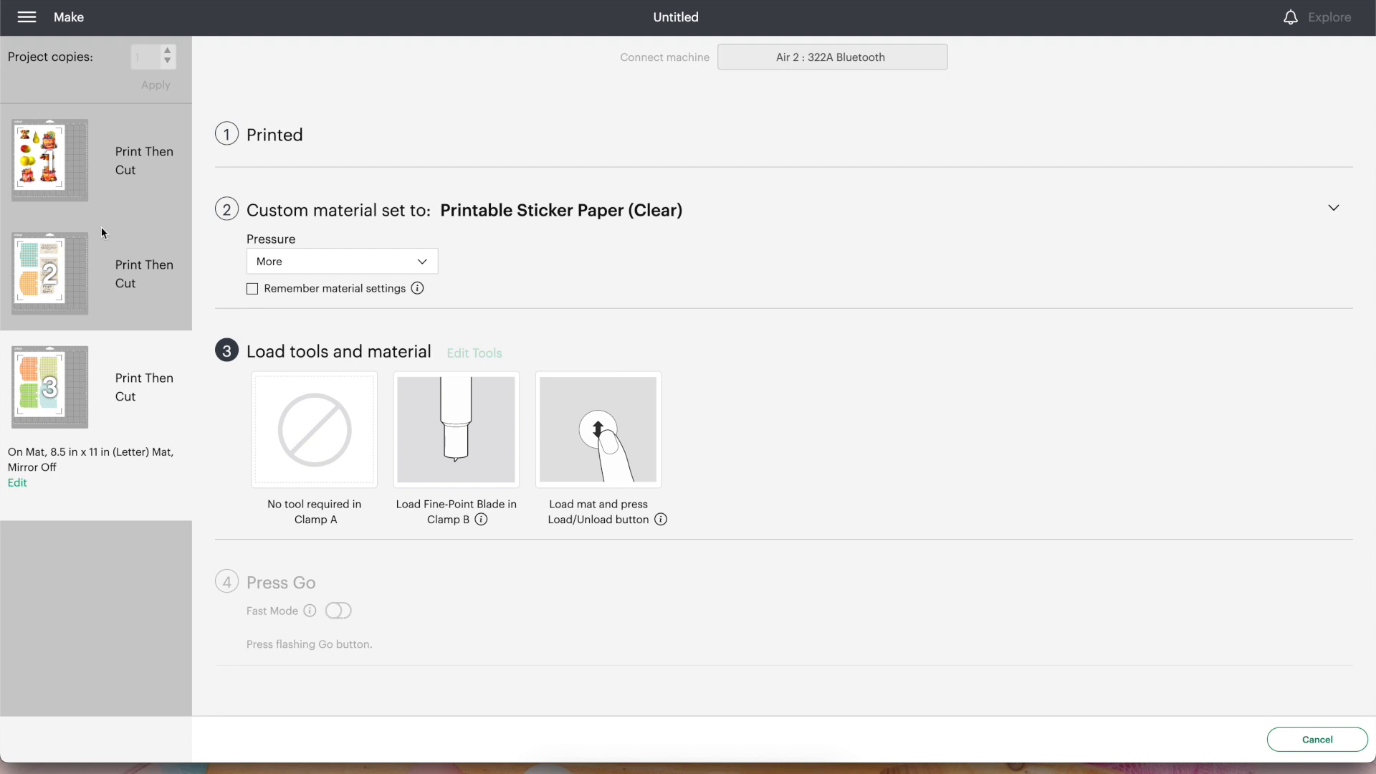
# Preview the fruit and cake mat and open its print and cut setup
pyautogui.moveTo(43, 149)
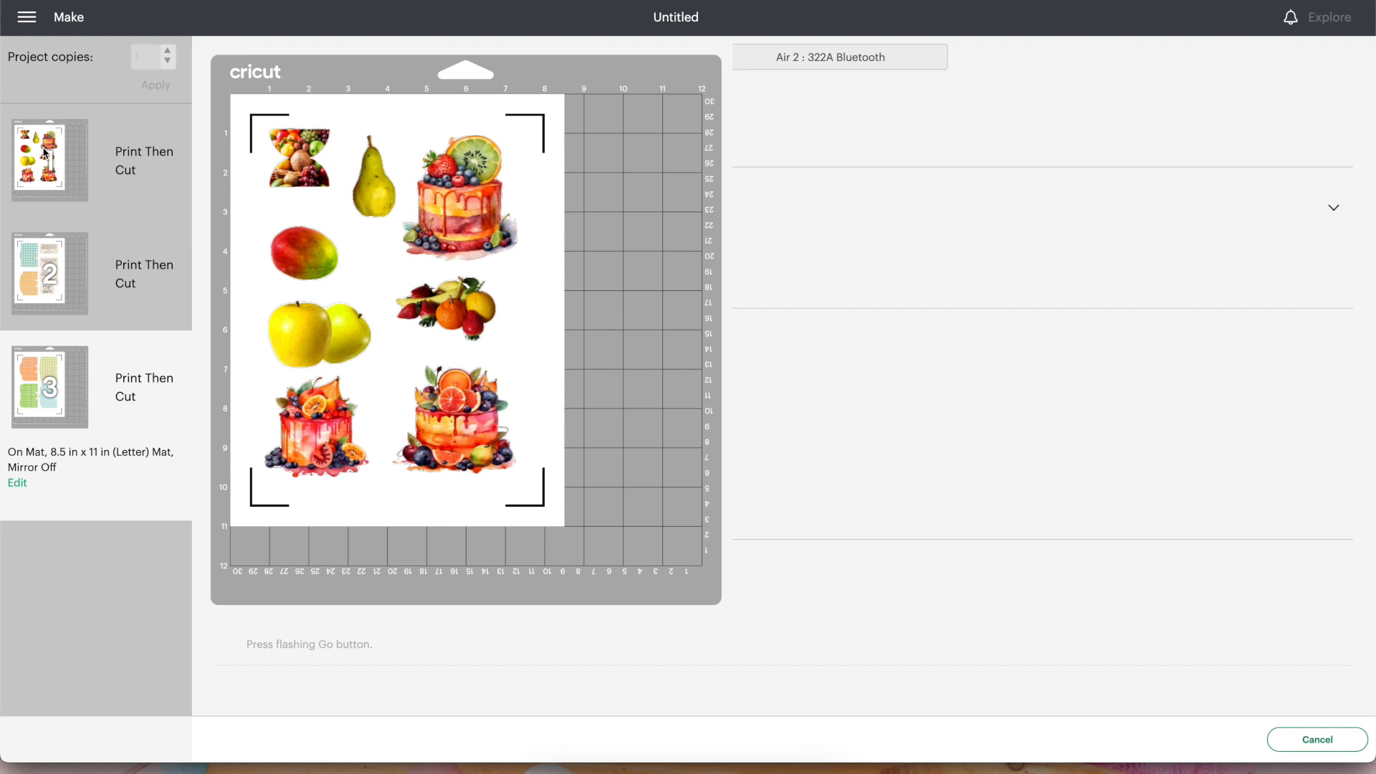
pyautogui.click(58, 140)
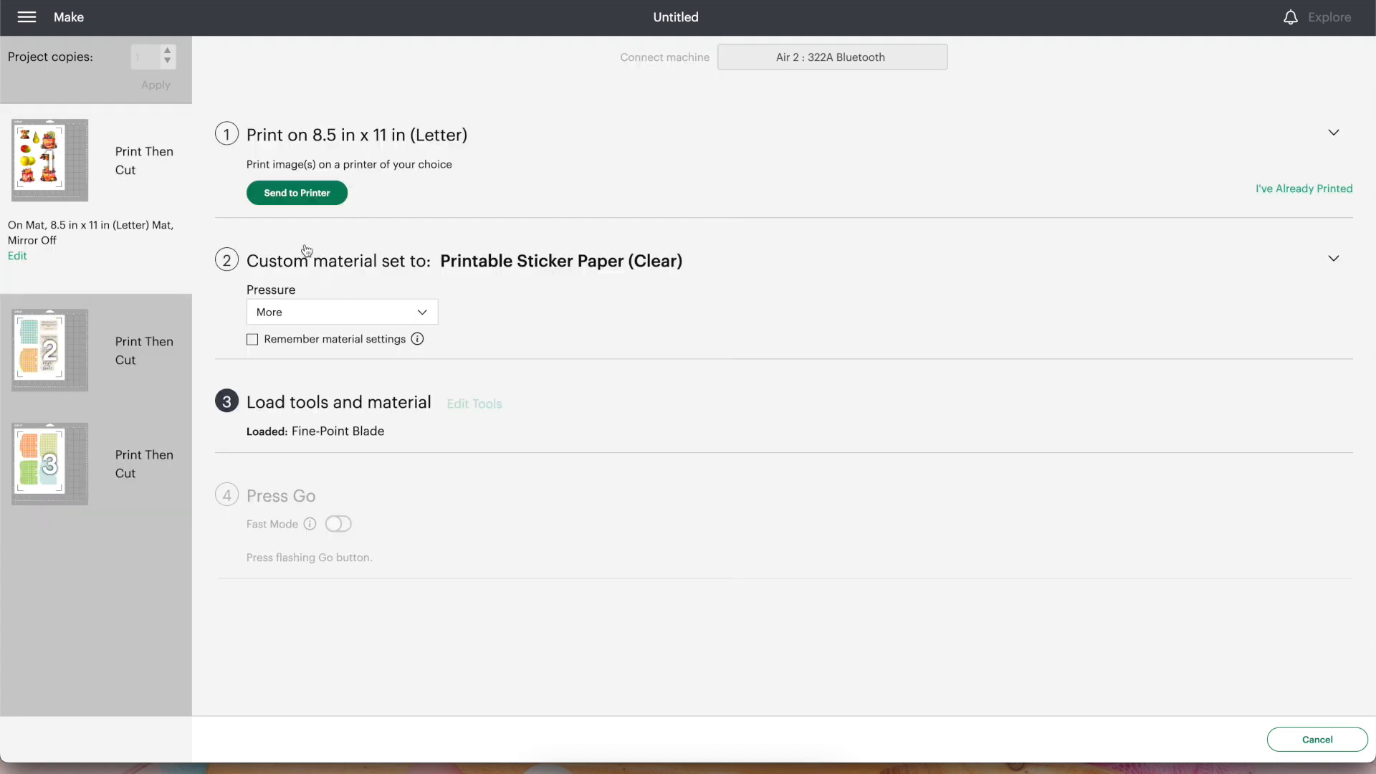
pyautogui.moveTo(34, 170)
# Cancel the cut, confirm the cancellation, and leave mat preparation to return to the canvas
pyautogui.click(1317, 739)
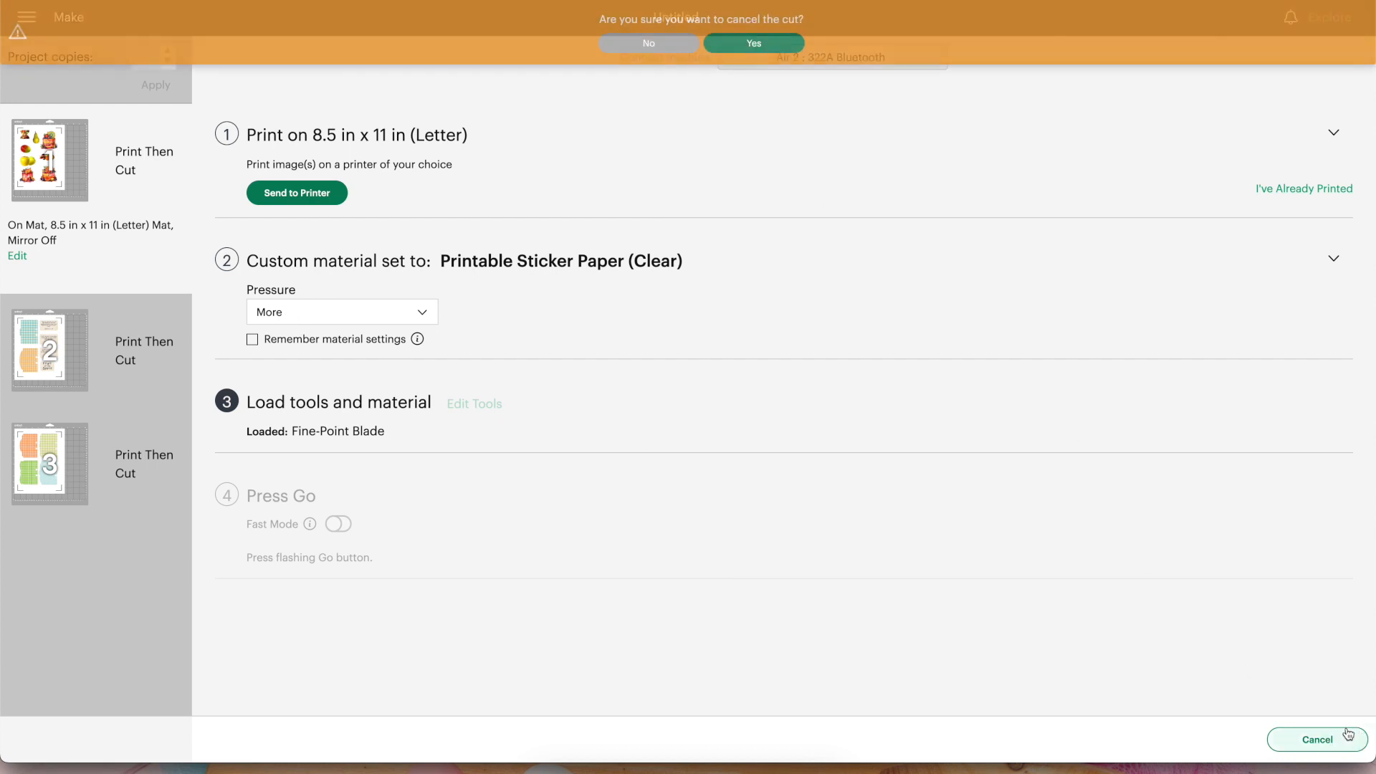
pyautogui.click(754, 45)
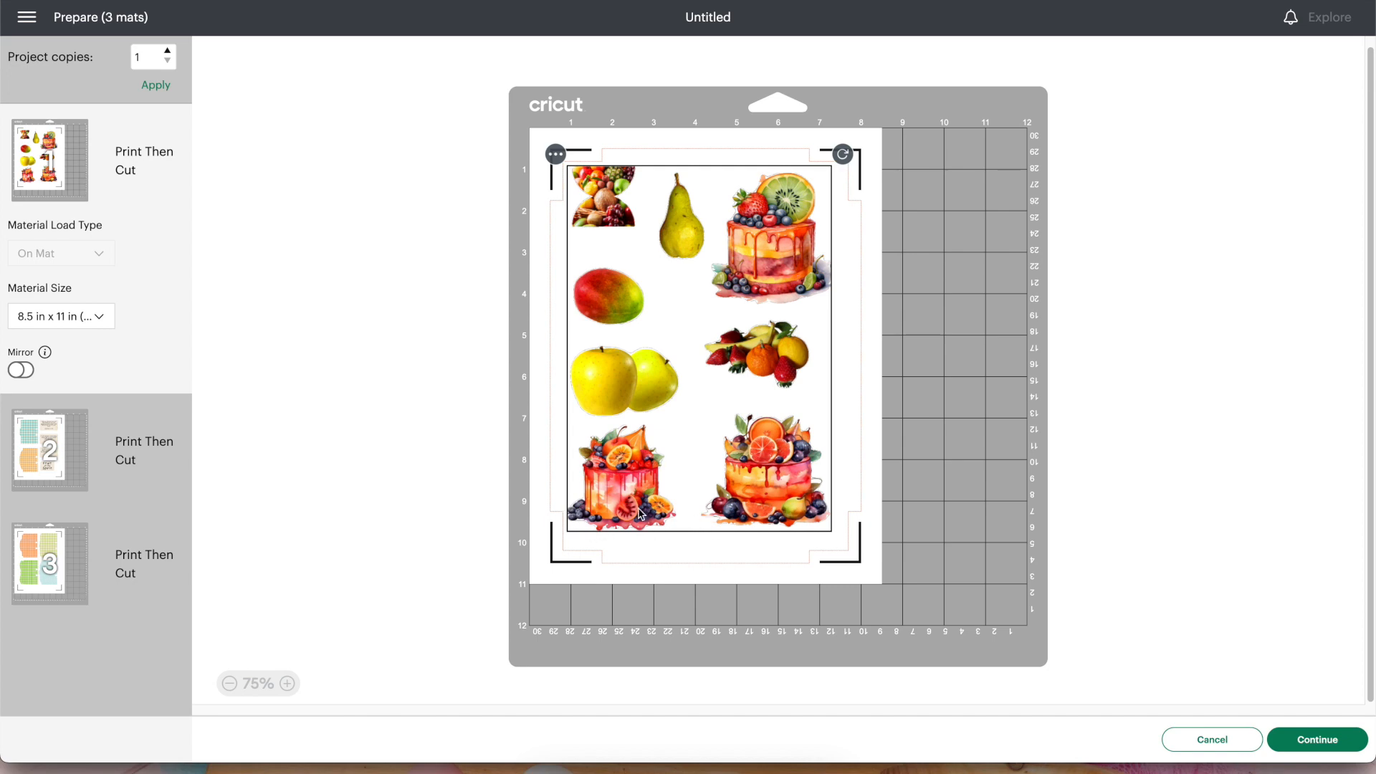
pyautogui.click(997, 371)
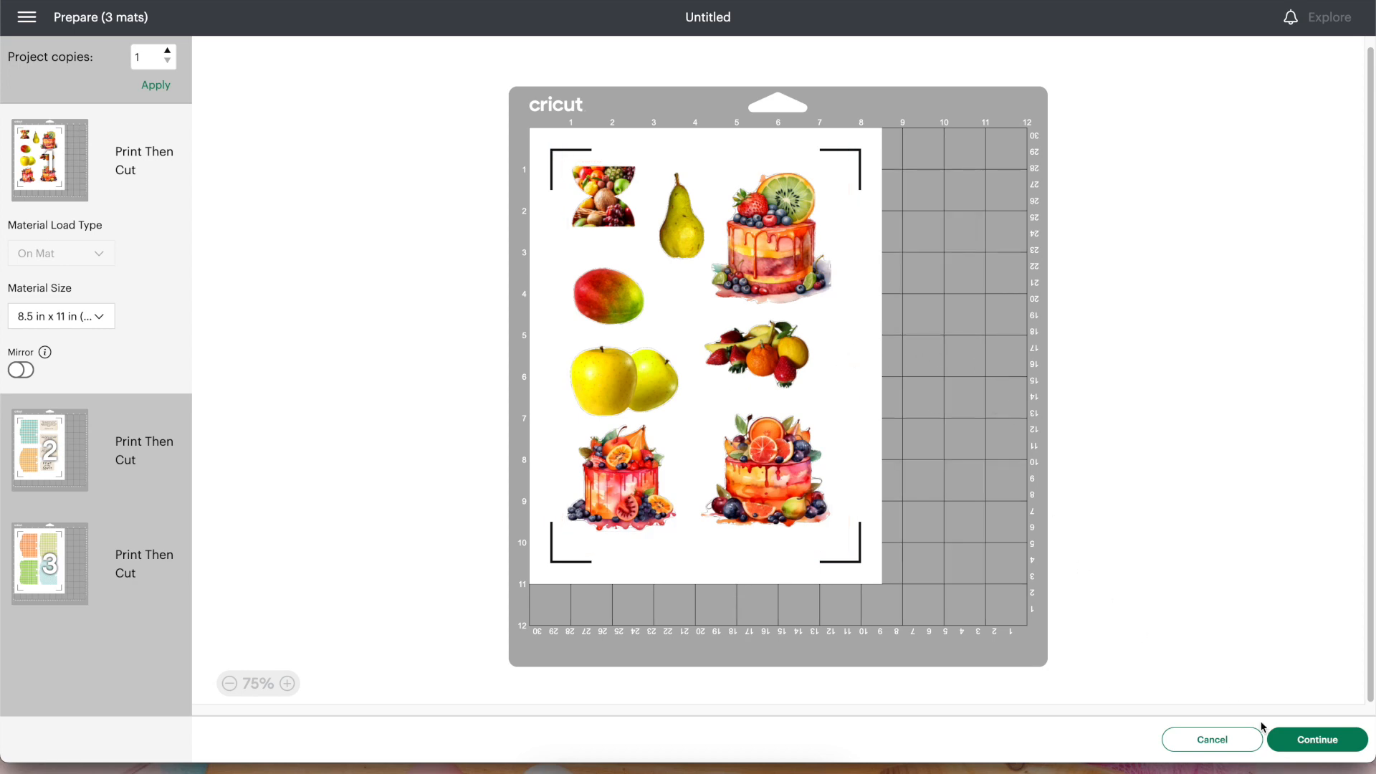
pyautogui.click(1241, 745)
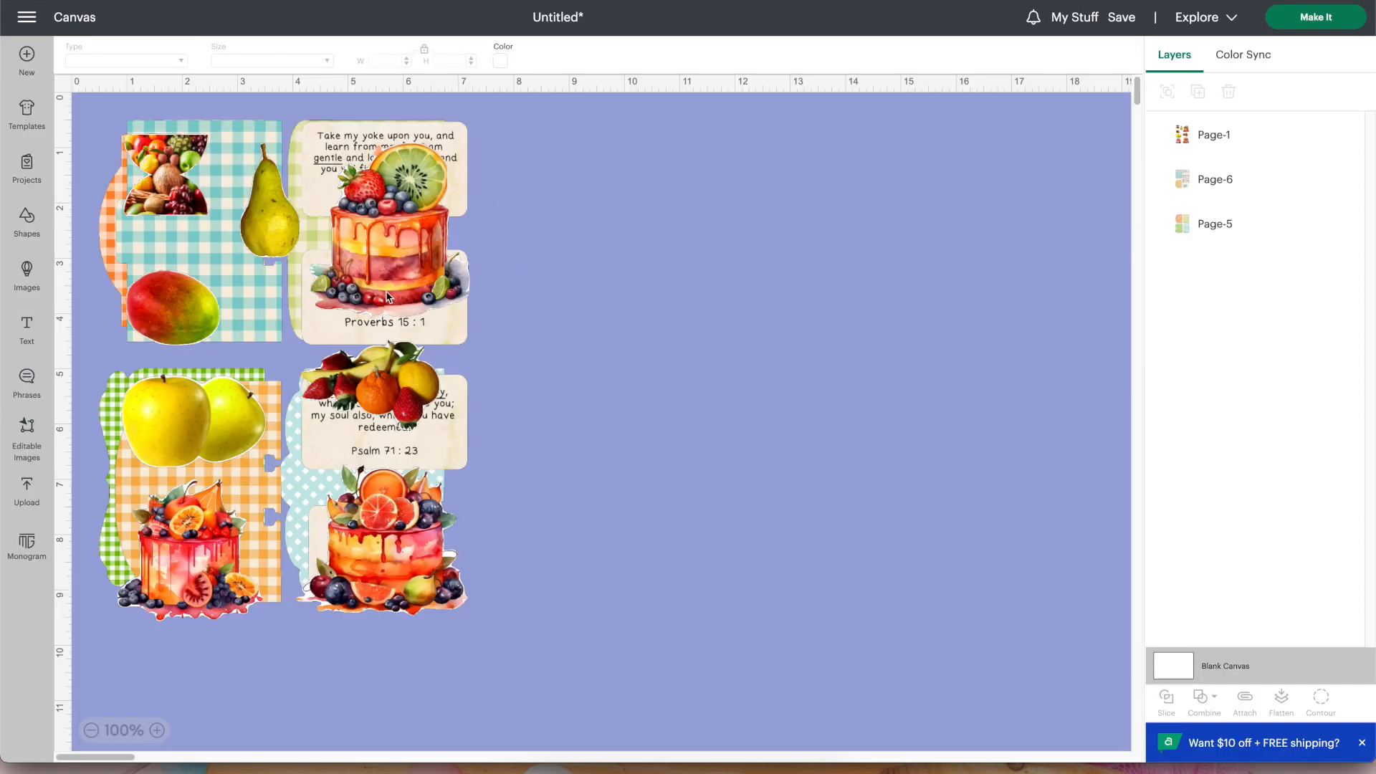
# Spread the stacked pages out in a row on the canvas, with Page-1 between Page-5 and Page-6
pyautogui.click(404, 329)
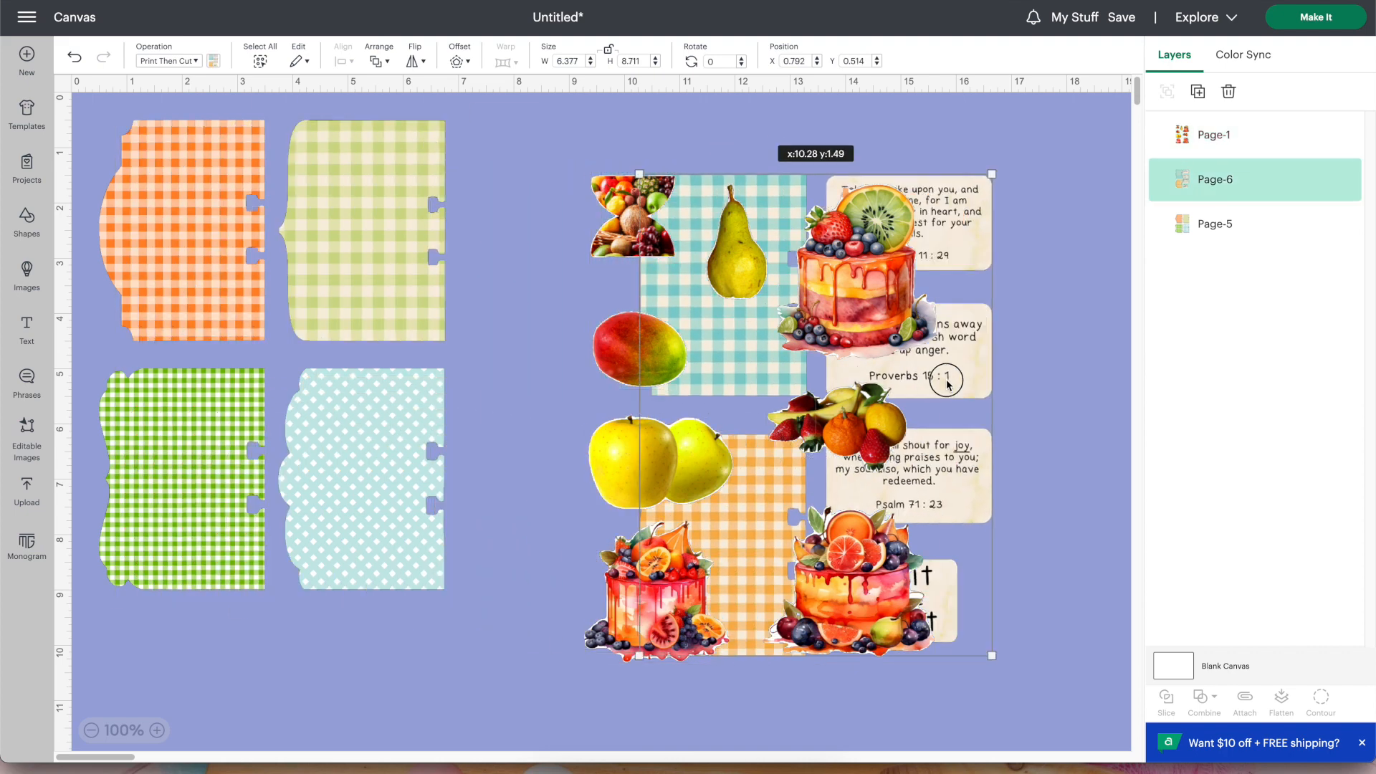
pyautogui.click(362, 233)
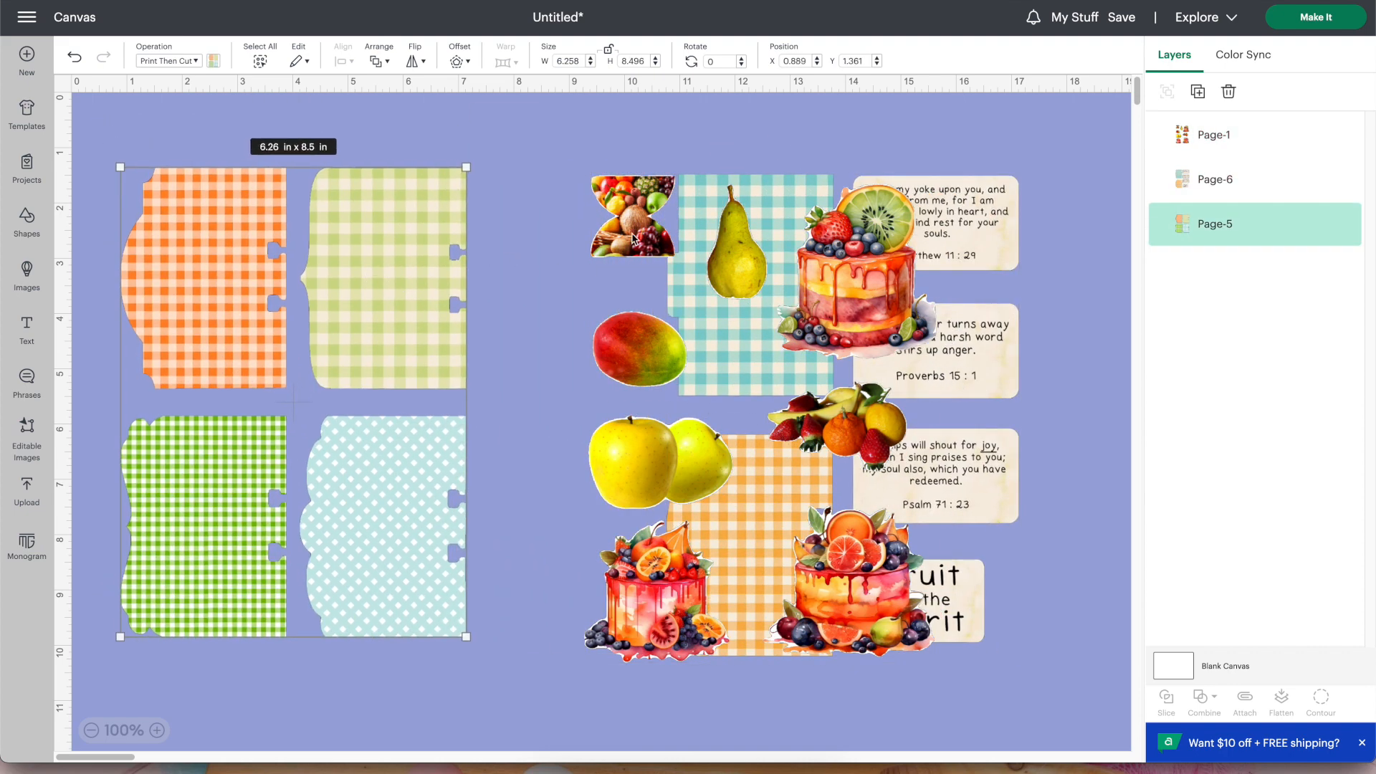
pyautogui.click(679, 251)
pyautogui.moveTo(893, 224); pyautogui.dragTo(1055, 218)
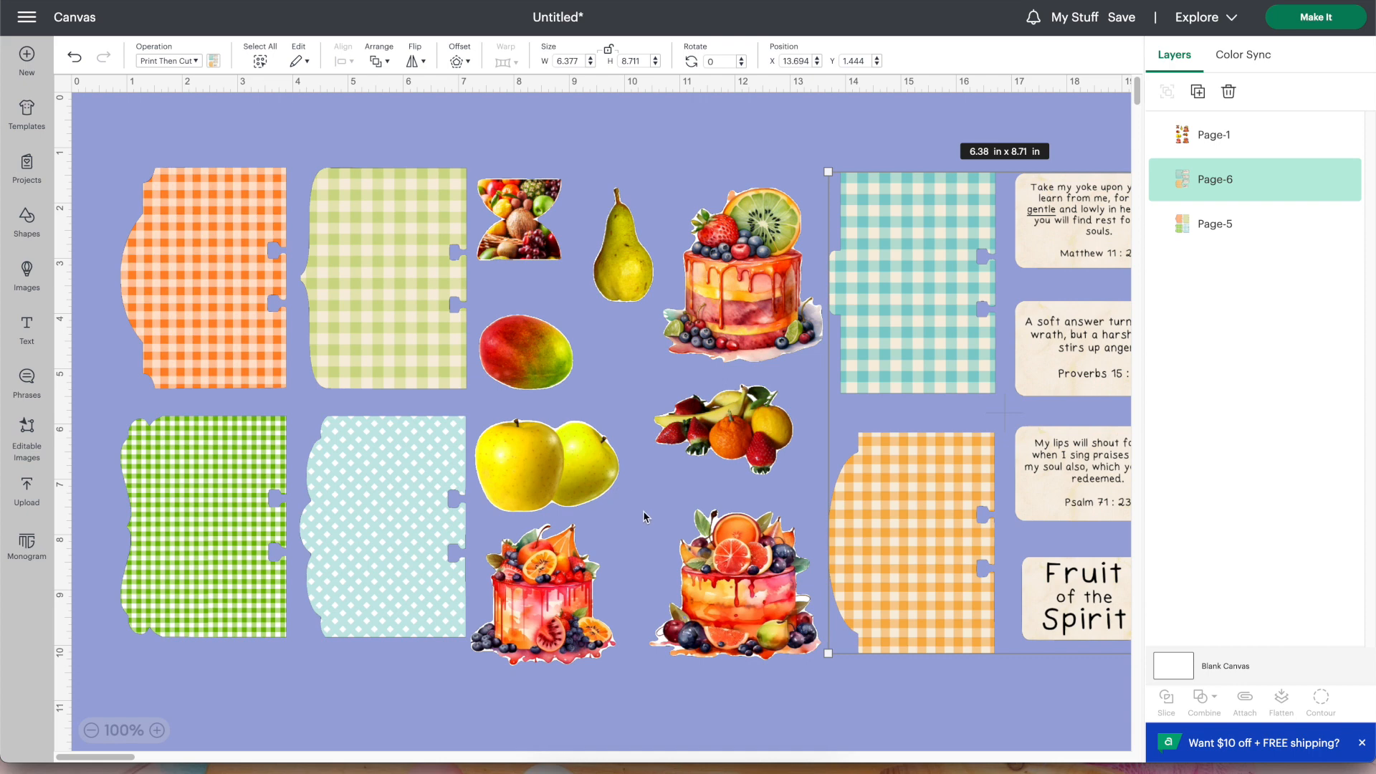
# Switch to Safari with the Silhouette Studio features comparison page
pyautogui.click(634, 769)
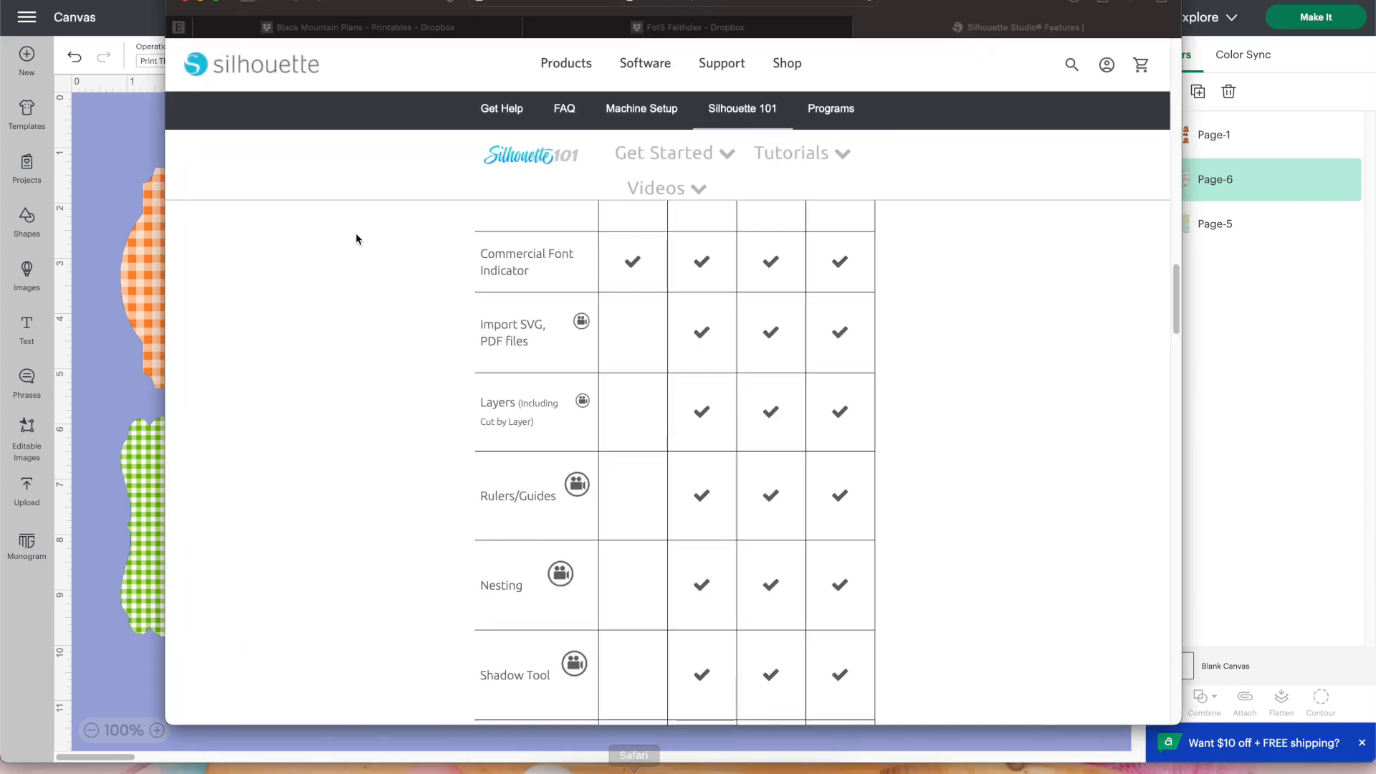
# Open Etsy's Shop Manager, go to the BlackMtStickers storefront, and look over its announcement and listed items
pyautogui.click(178, 27)
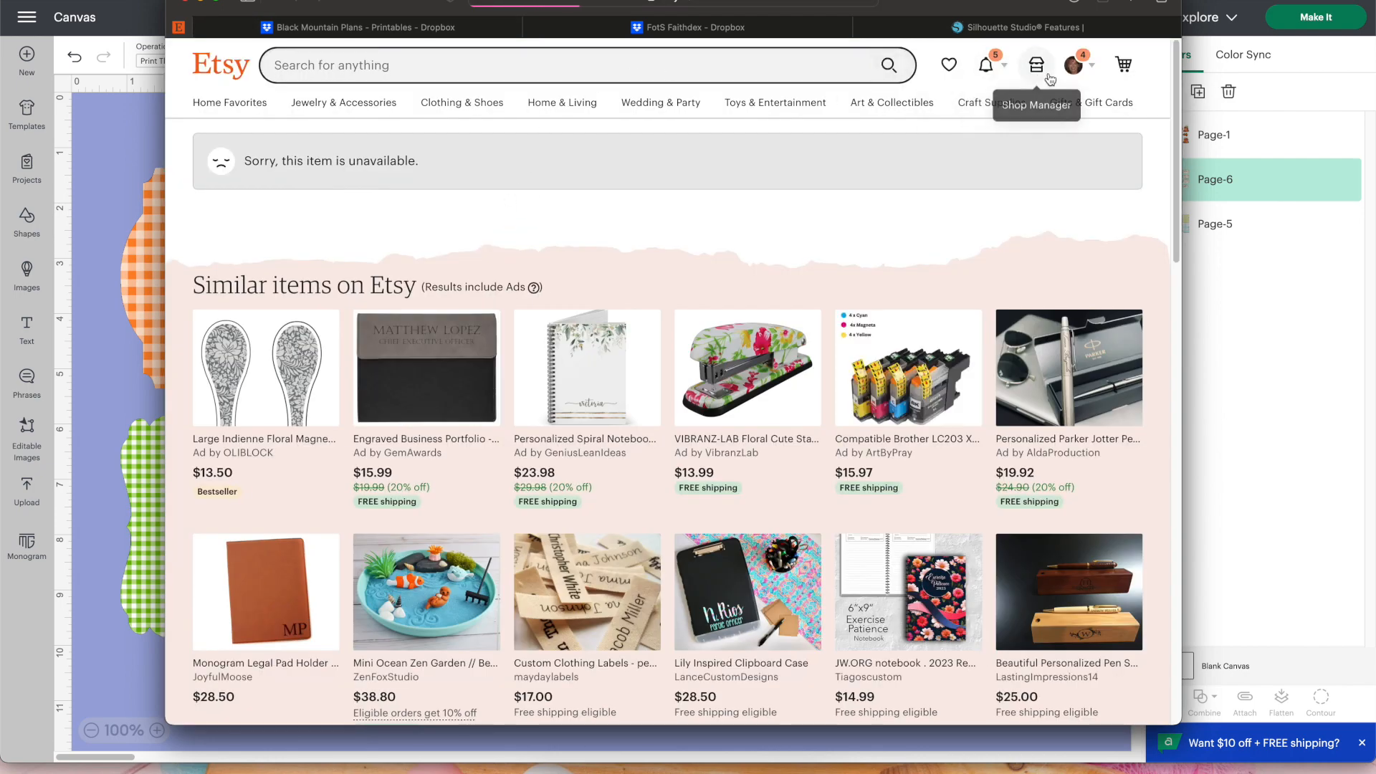
pyautogui.click(1039, 68)
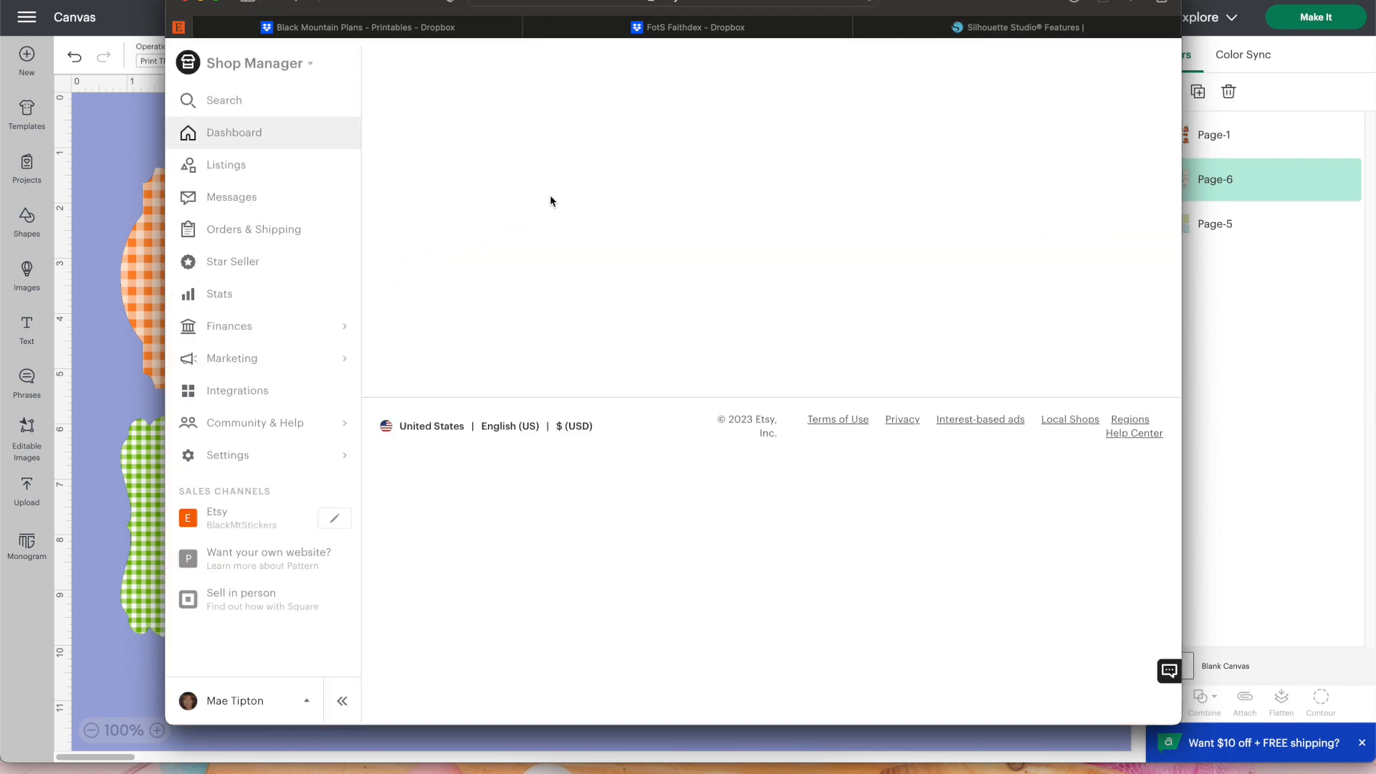
pyautogui.click(257, 520)
pyautogui.scroll(-7, 406, 480)
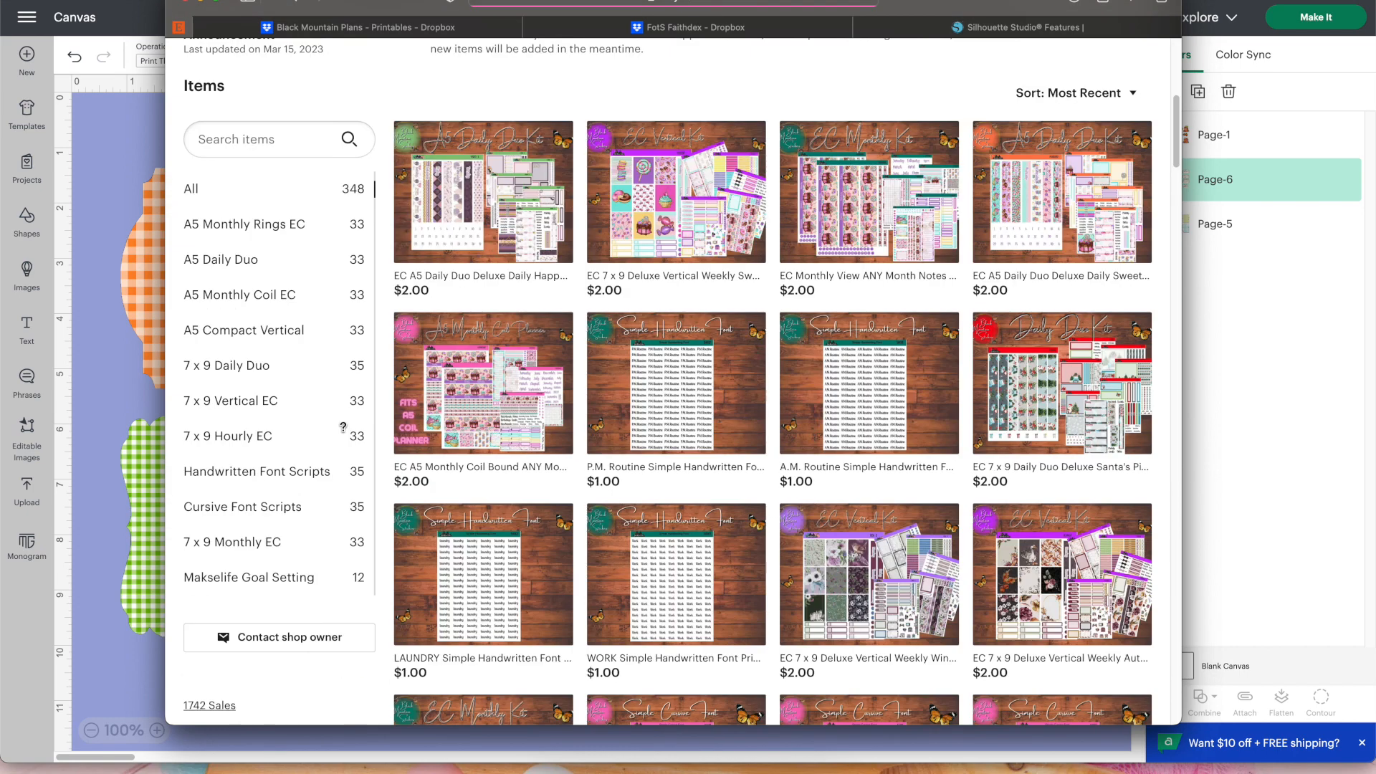
pyautogui.scroll(-1, 262, 528)
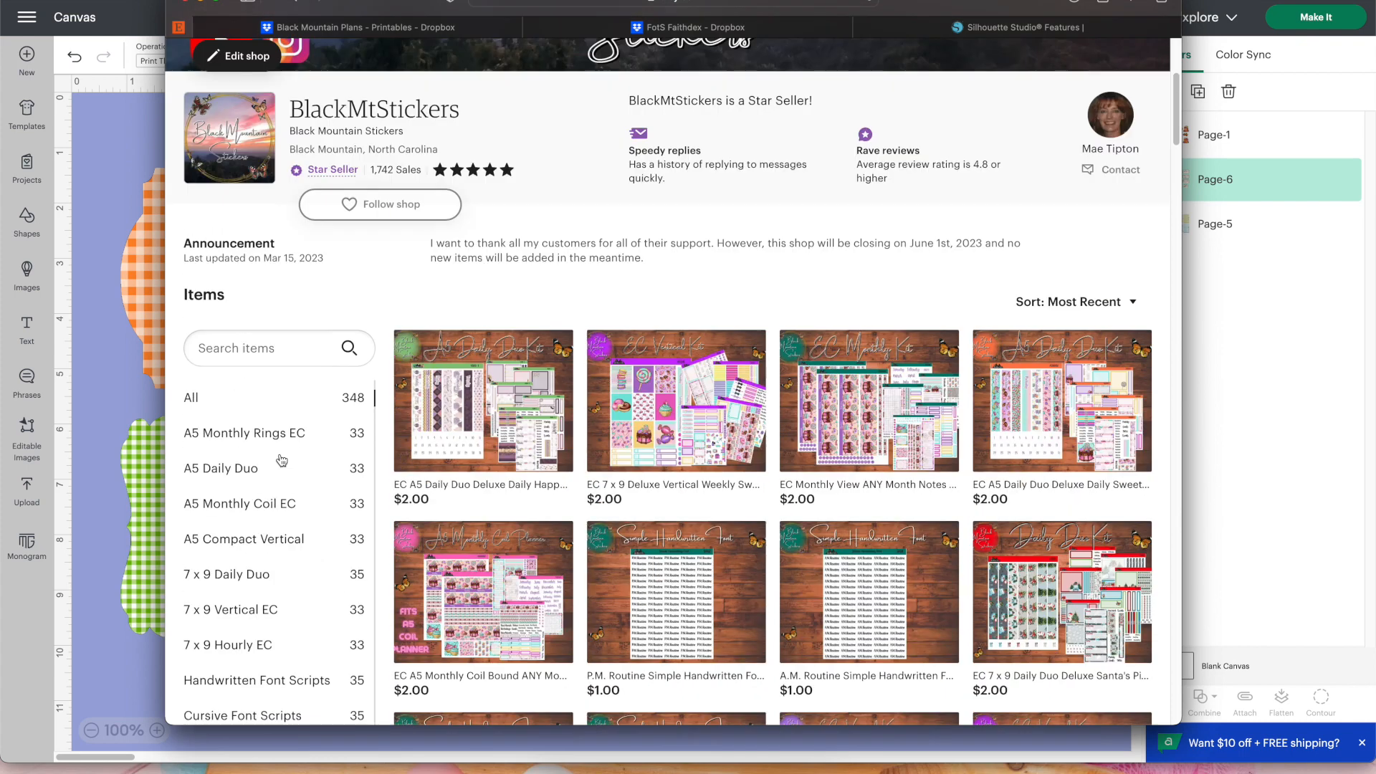
pyautogui.scroll(4, 265, 502)
# View the EC A5 Daily Duo Deluxe Daily Happy 2023 kit listing, then close it and return to the start of the shop page
pyautogui.click(450, 403)
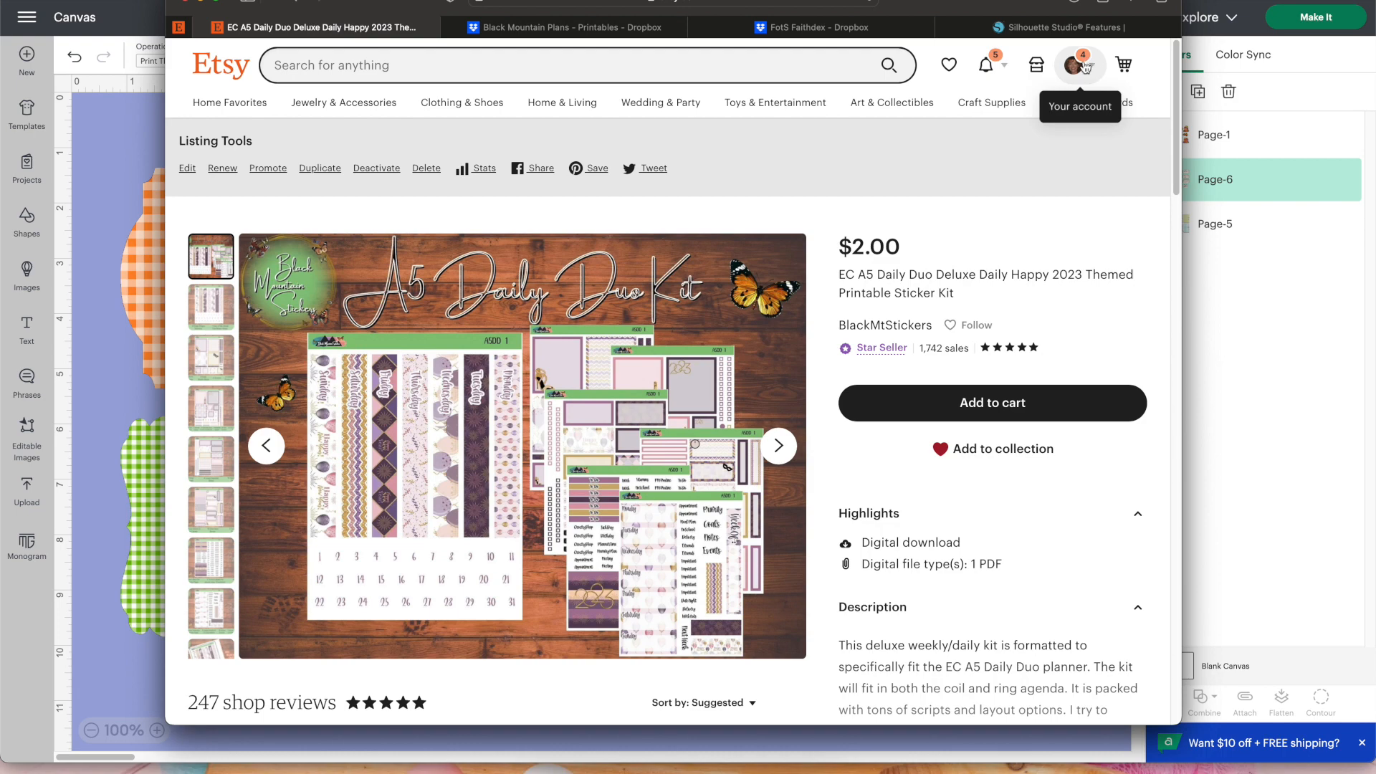
pyautogui.click(203, 32)
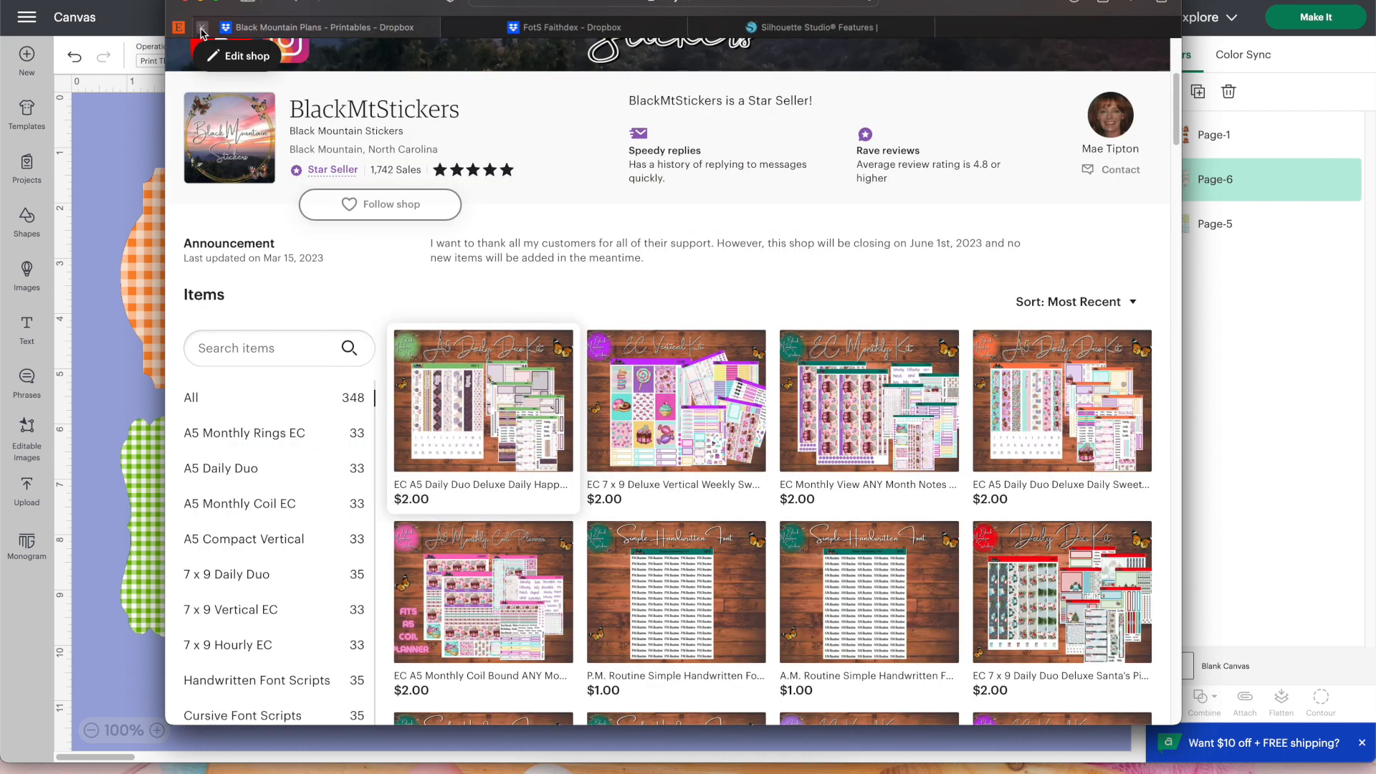
pyautogui.scroll(5, 521, 278)
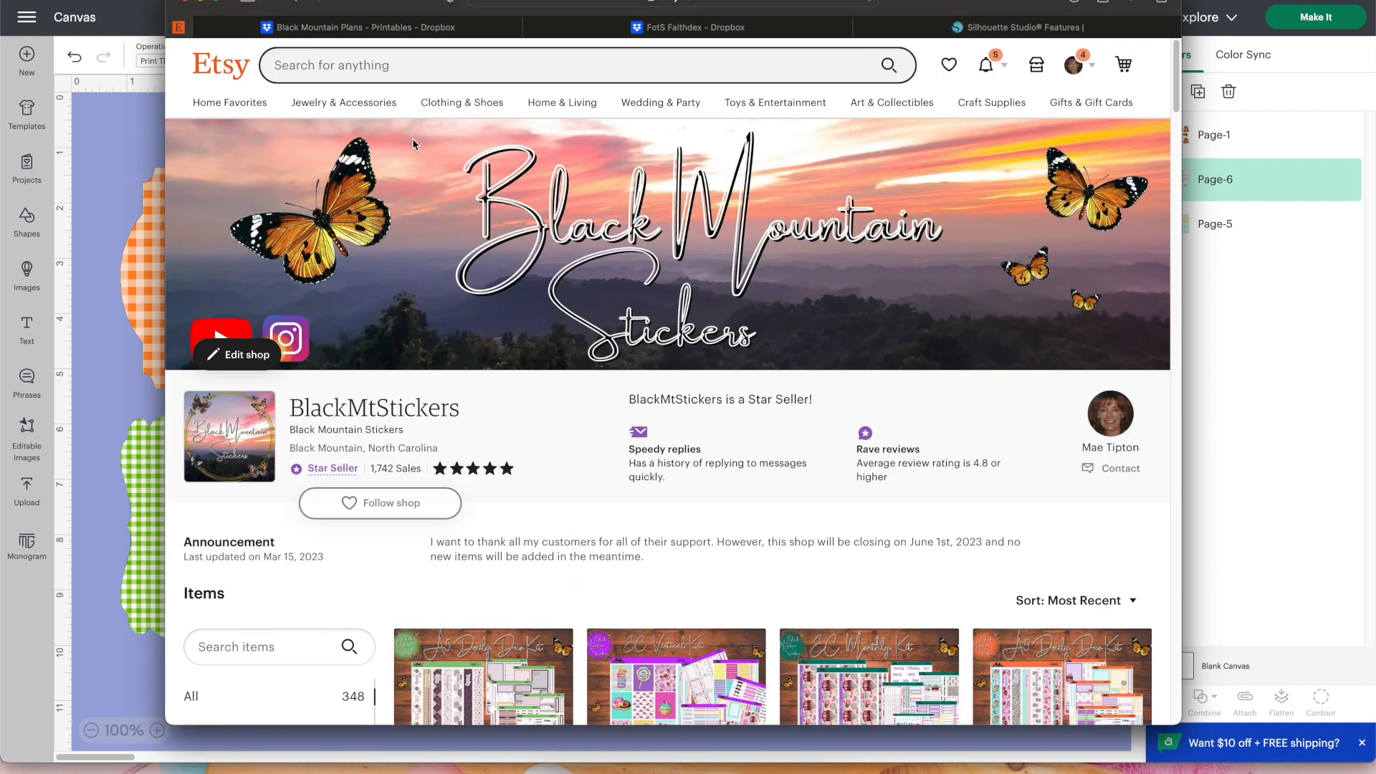
# Search Etsy for "blackmountainplans" and reach the shop's page through its A5 FK-1 BLESSINGS Scripture Writing Kit listing
pyautogui.click(398, 71)
pyautogui.write('black')
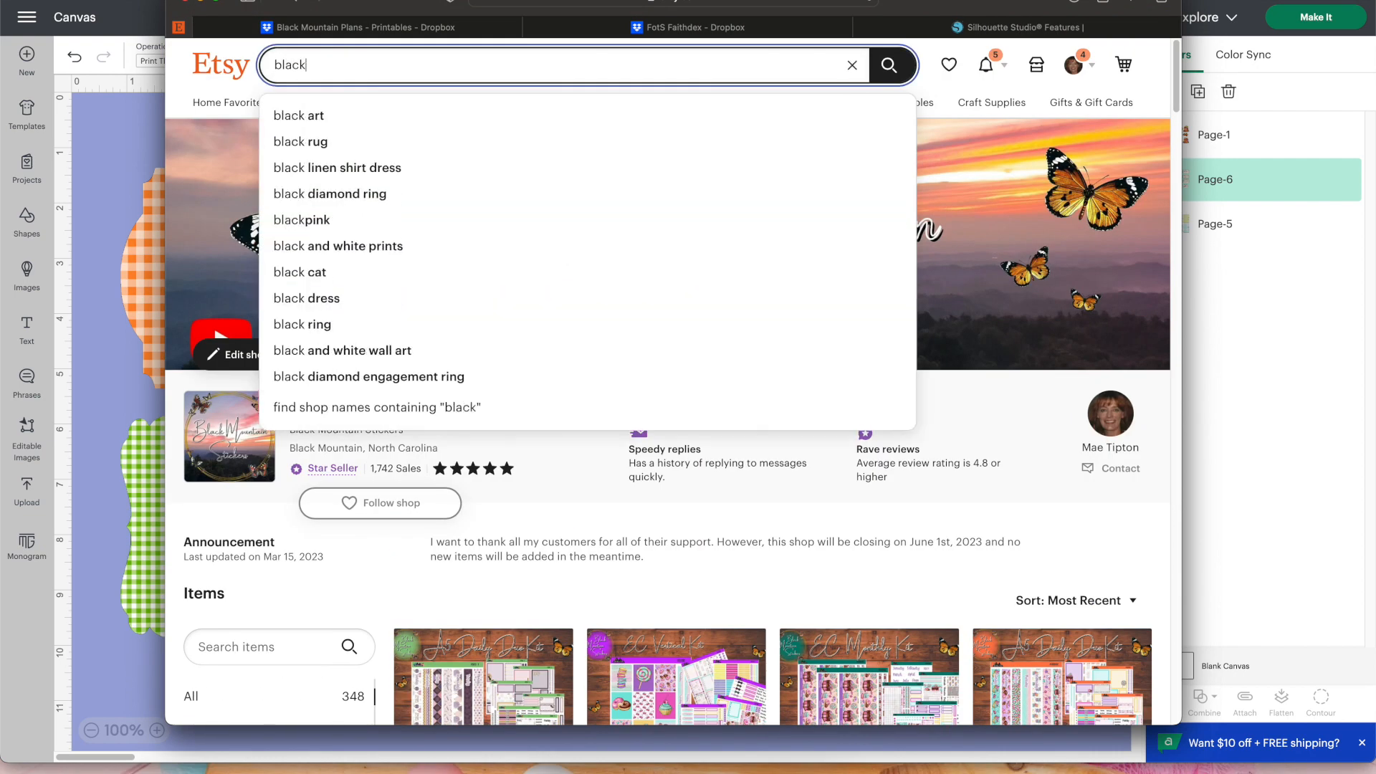
pyautogui.write('mo')
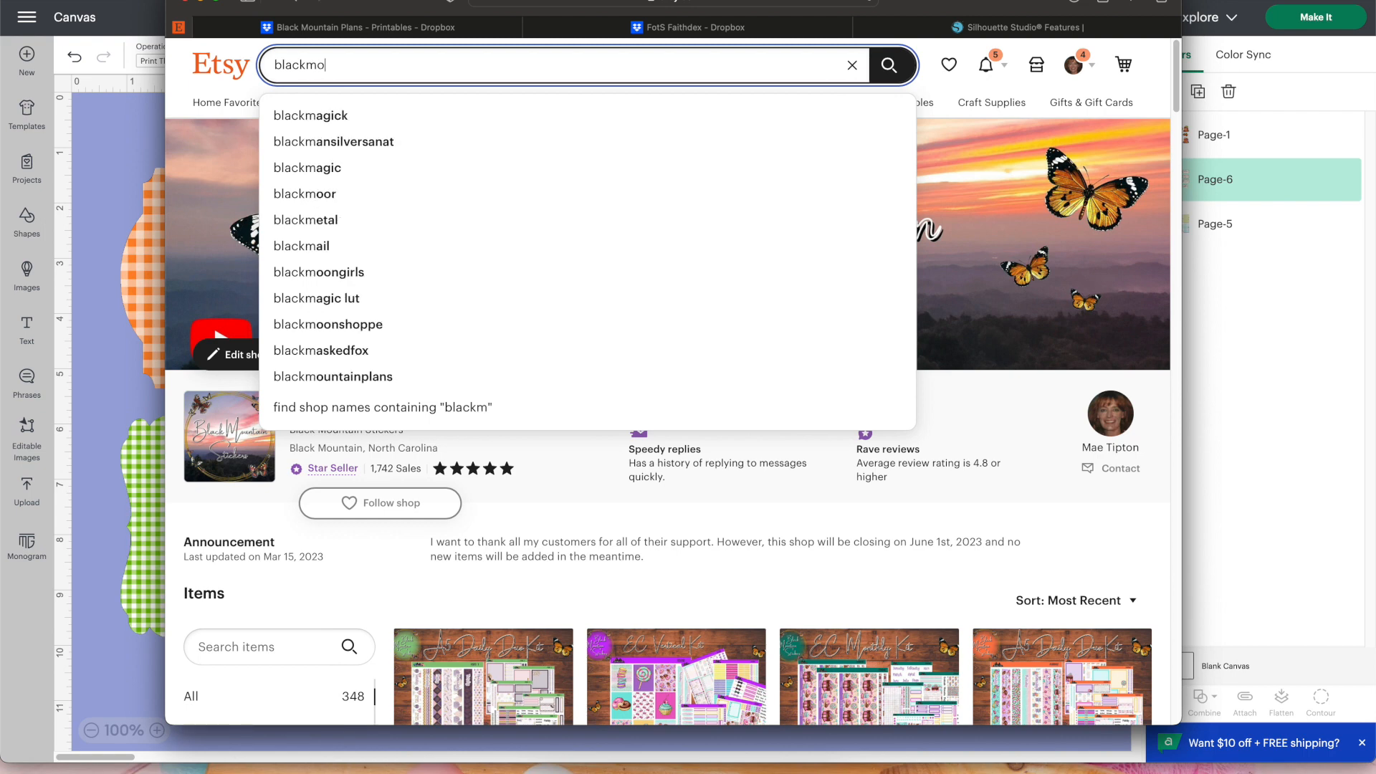
pyautogui.write('untainplans')
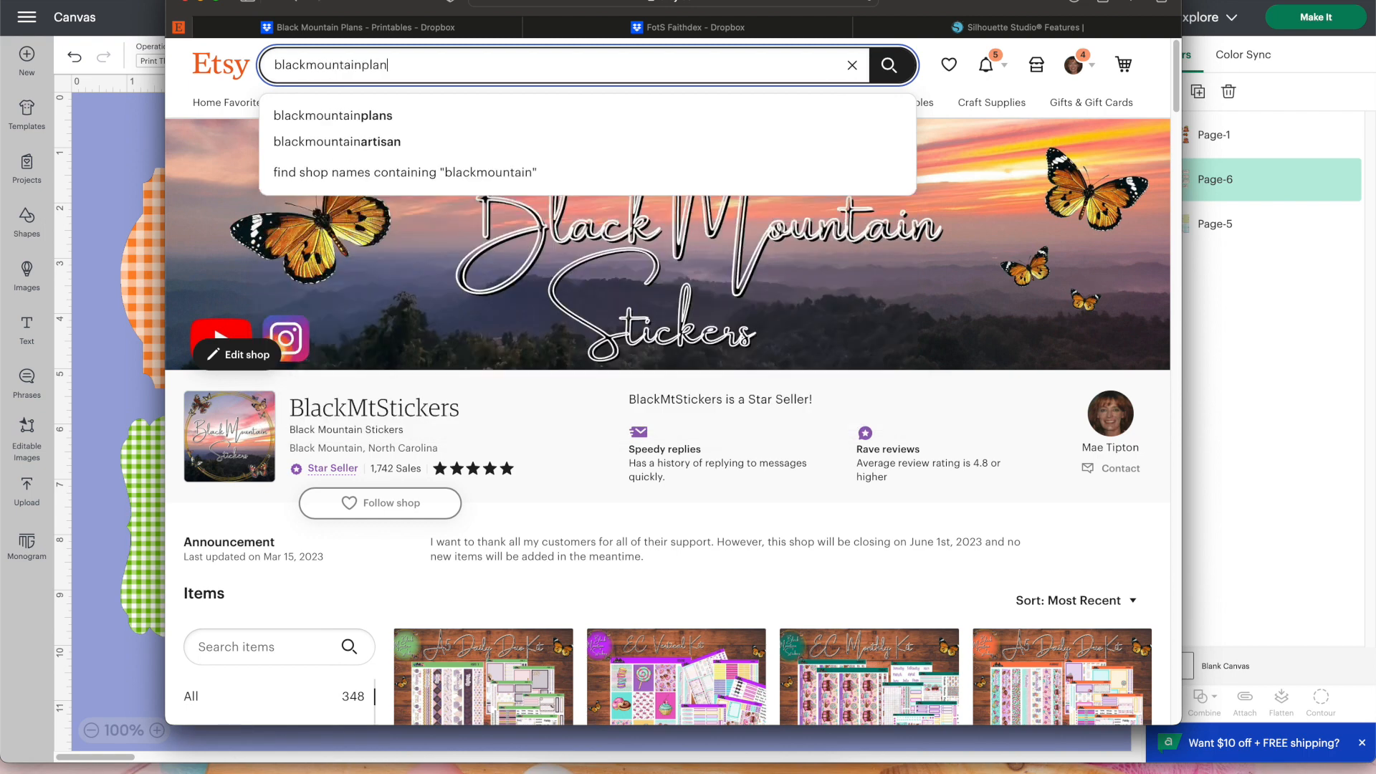
pyautogui.press('Return')
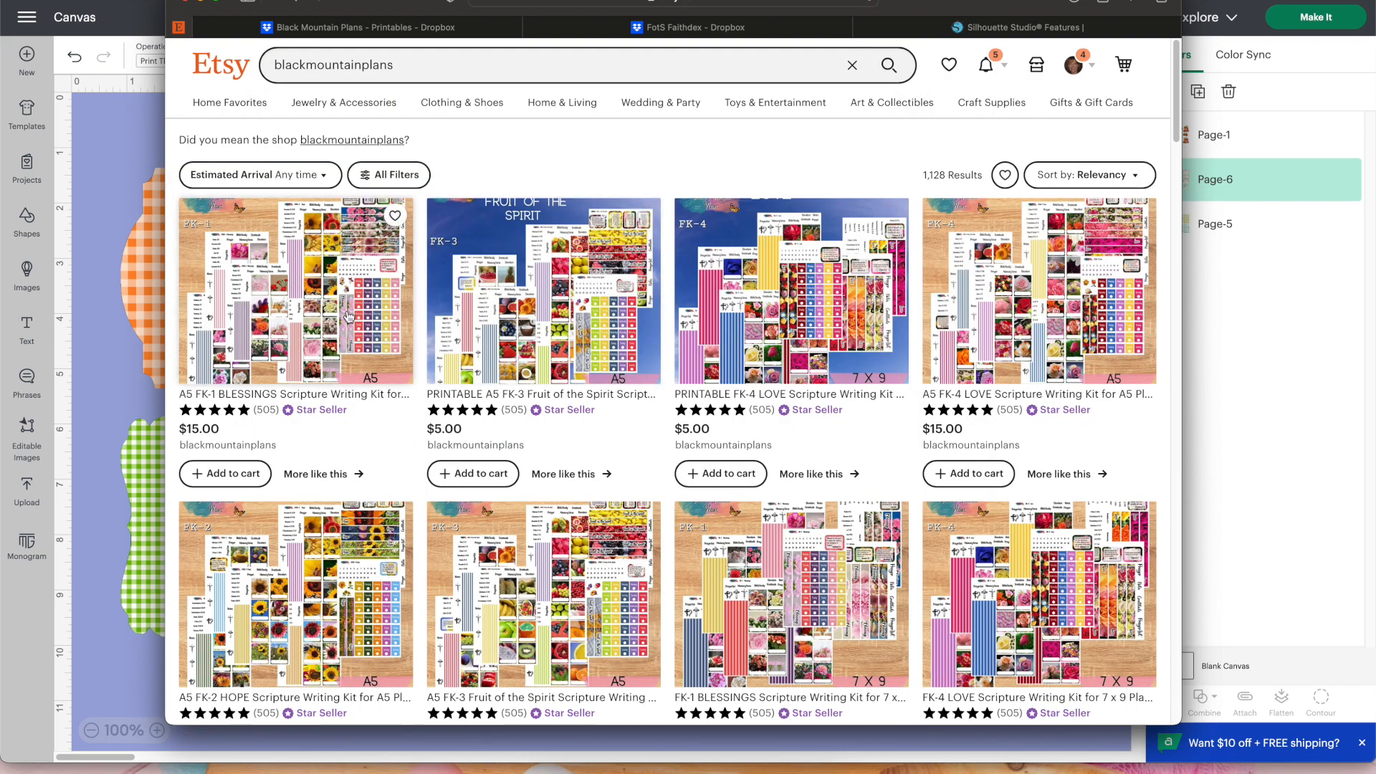
pyautogui.click(349, 316)
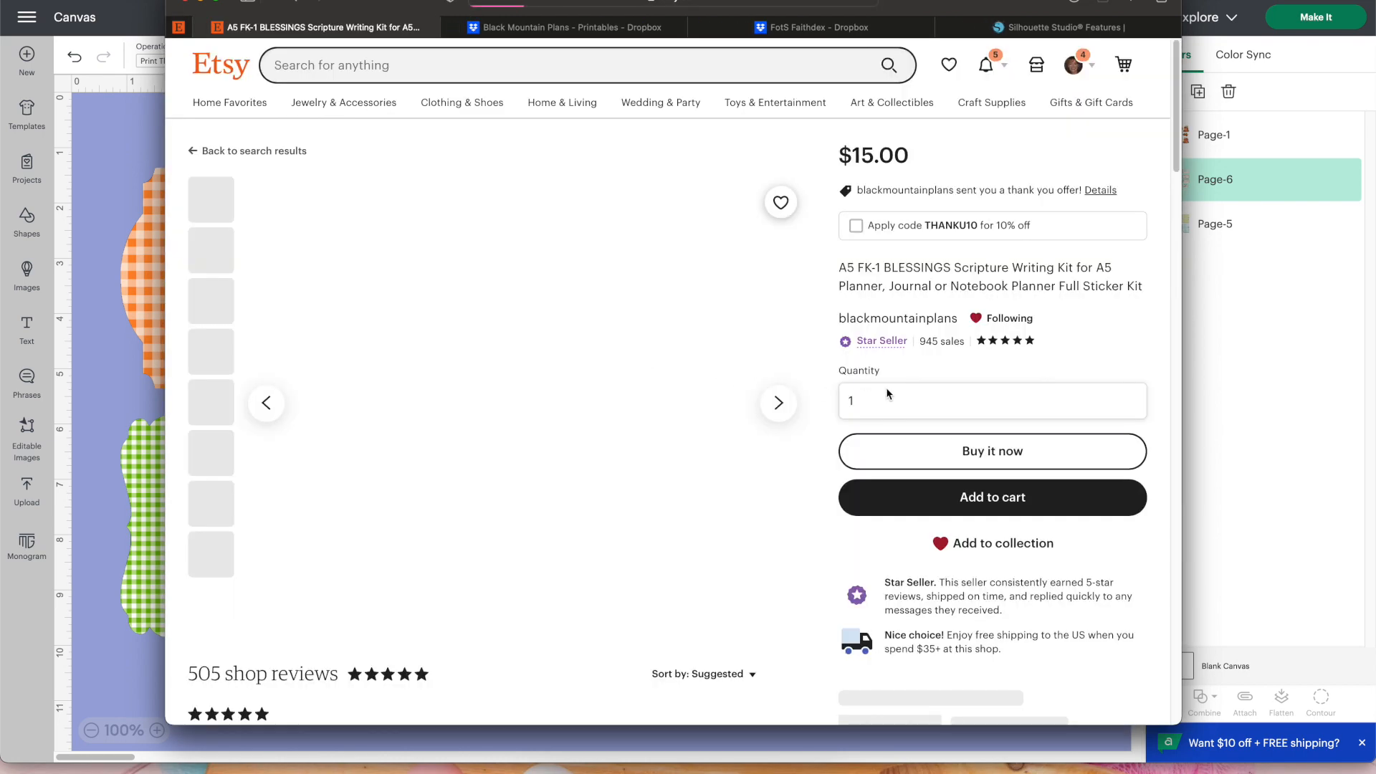
pyautogui.click(874, 320)
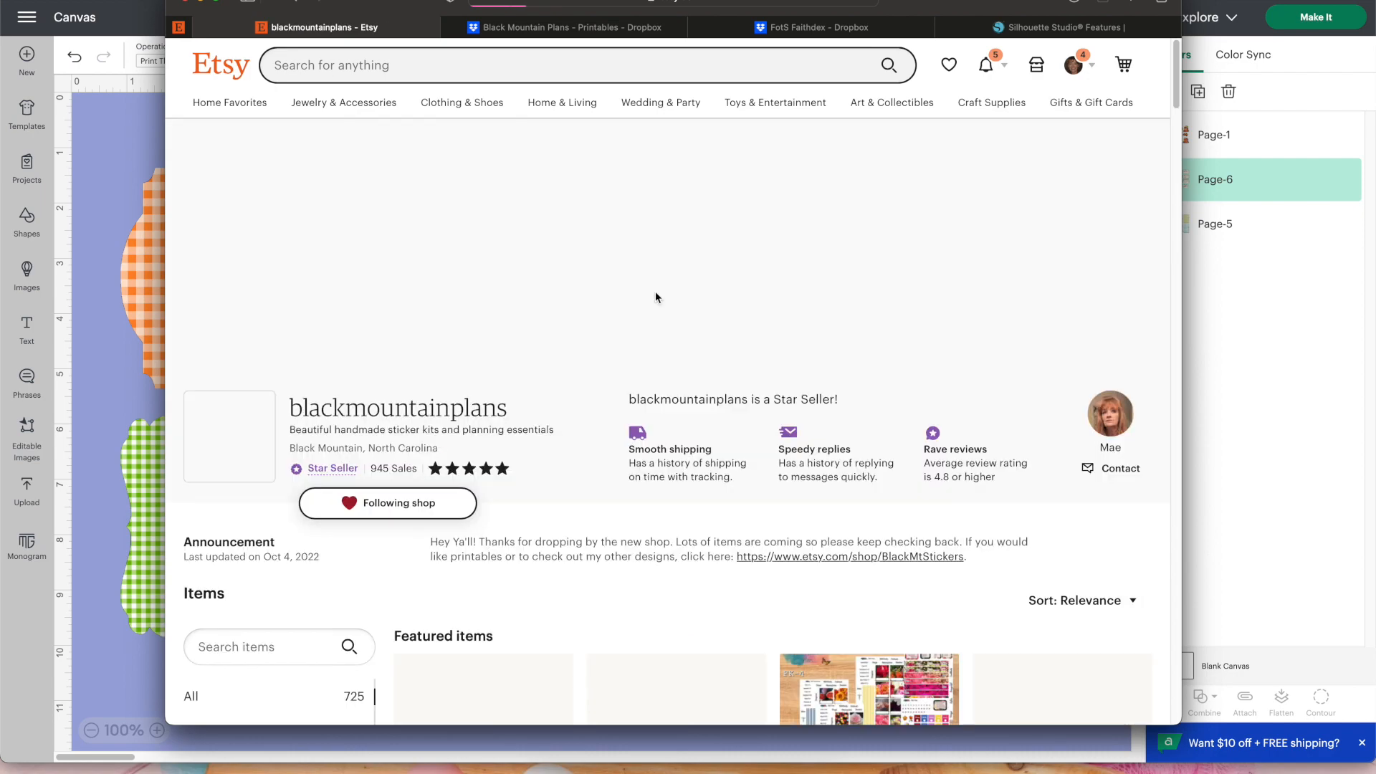
# Browse the blackmountainplans shop's Faith section and its PRINTABLE FAITH section
pyautogui.scroll(-10, 292, 439)
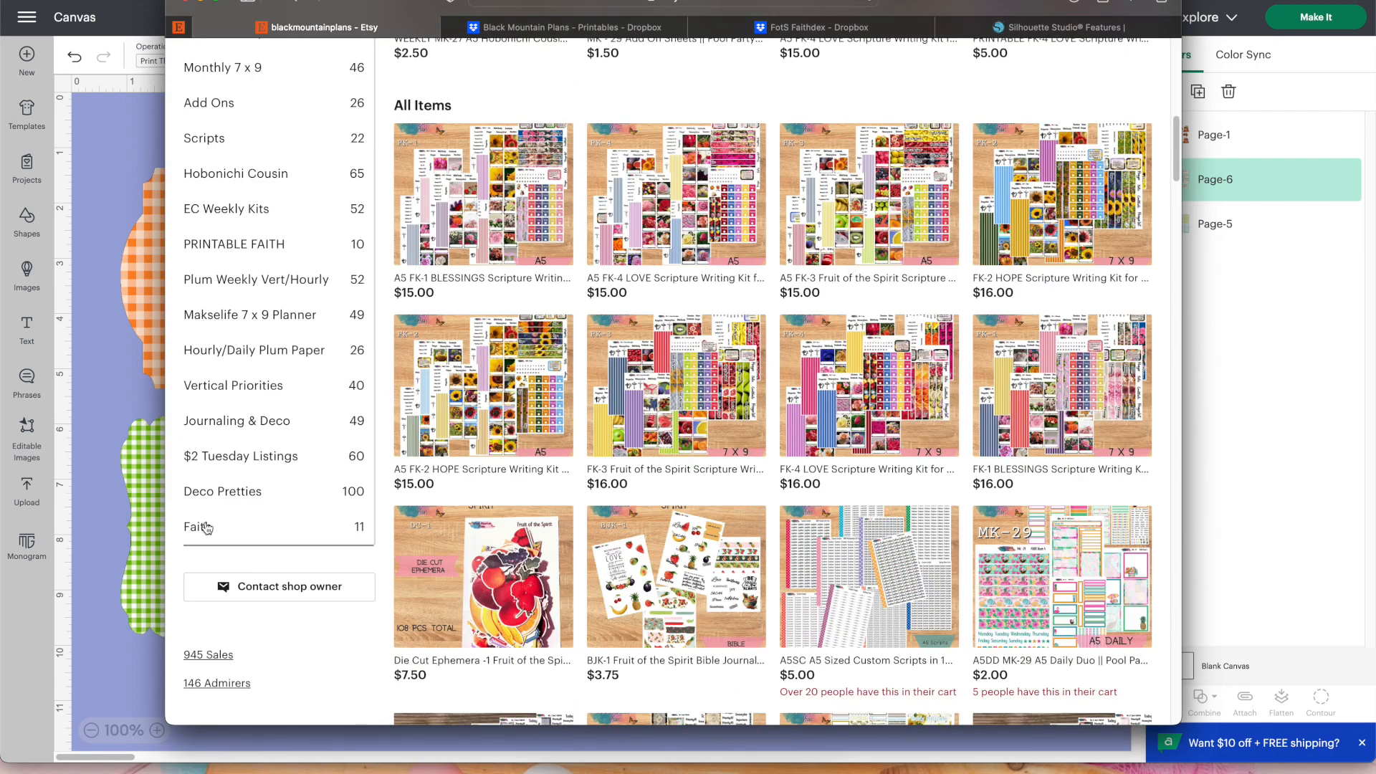
pyautogui.click(204, 527)
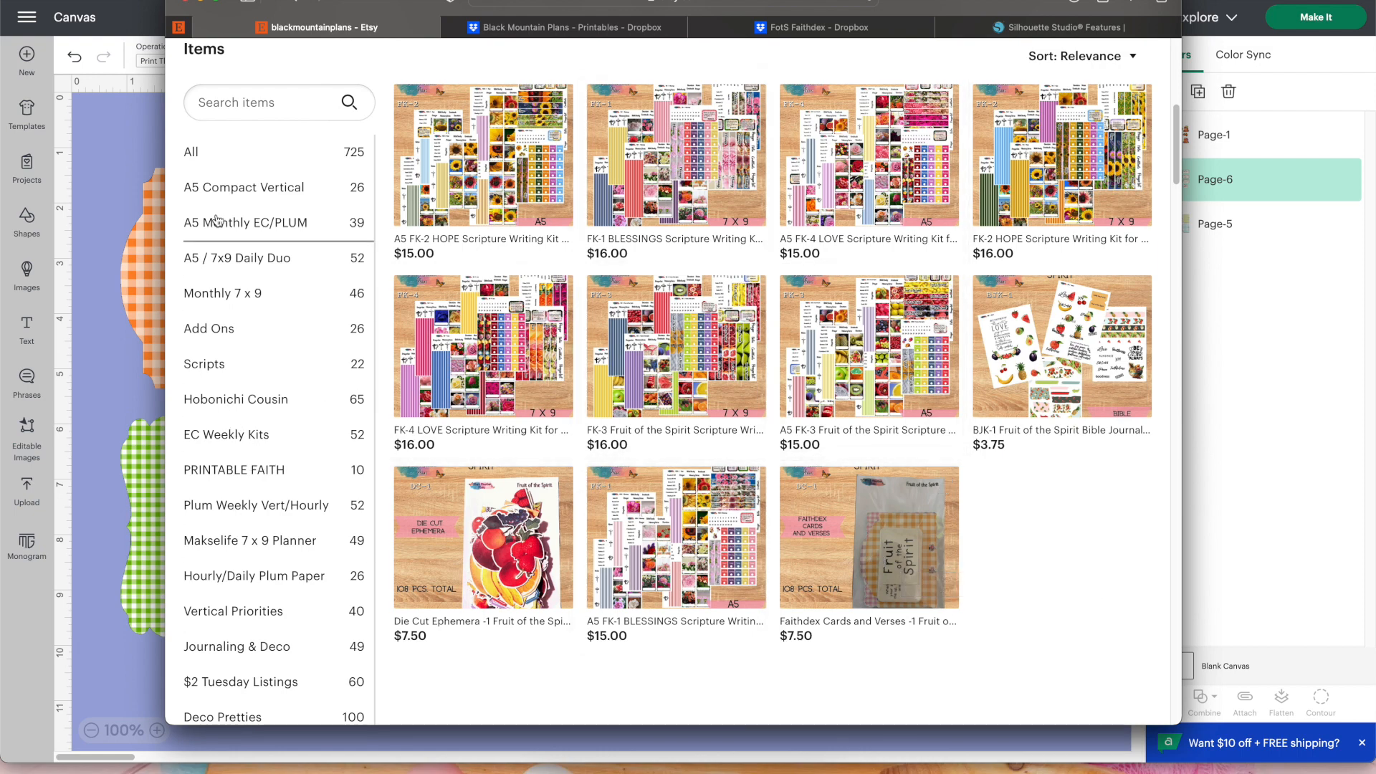
pyautogui.click(225, 470)
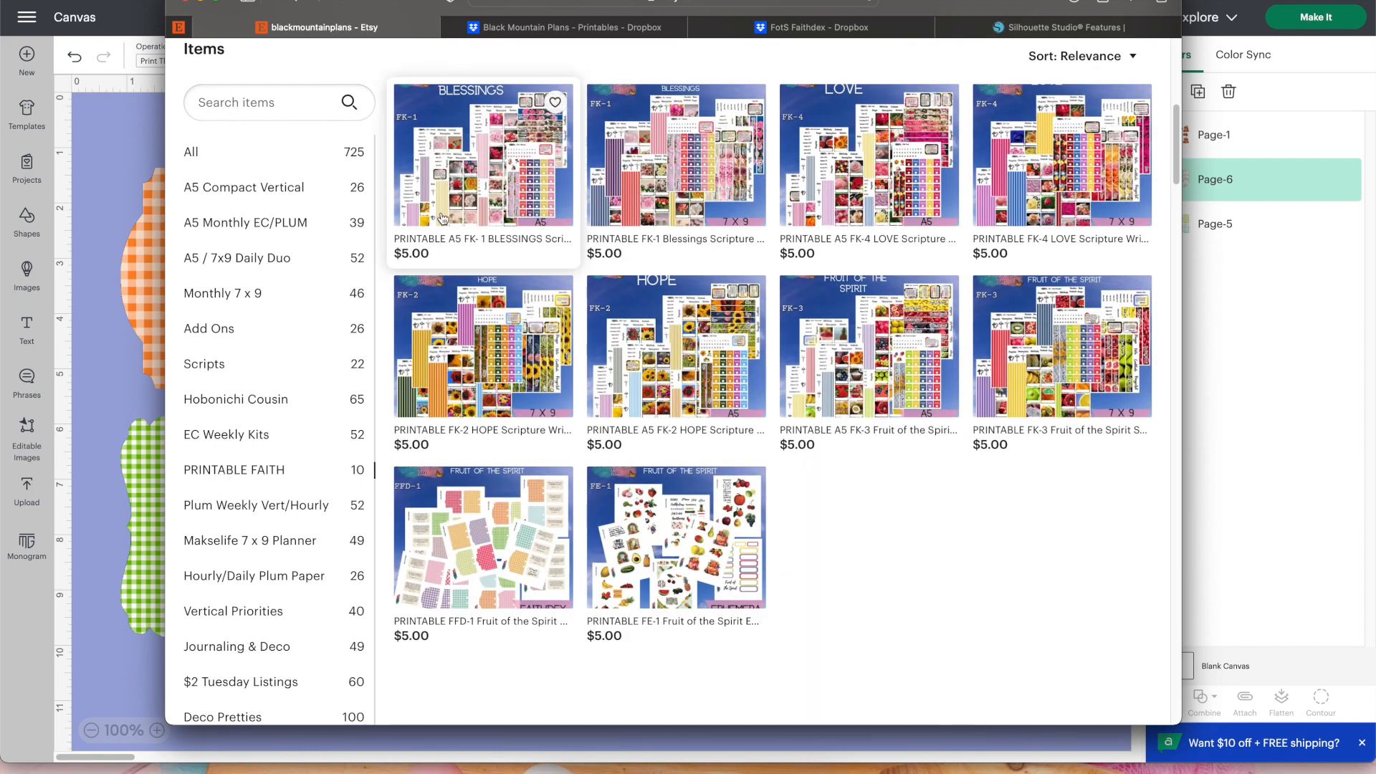
# Open the PRINTABLE A5 FK-1 BLESSINGS kit listing, collapse its description, and review the instant download delivery details
pyautogui.click(463, 196)
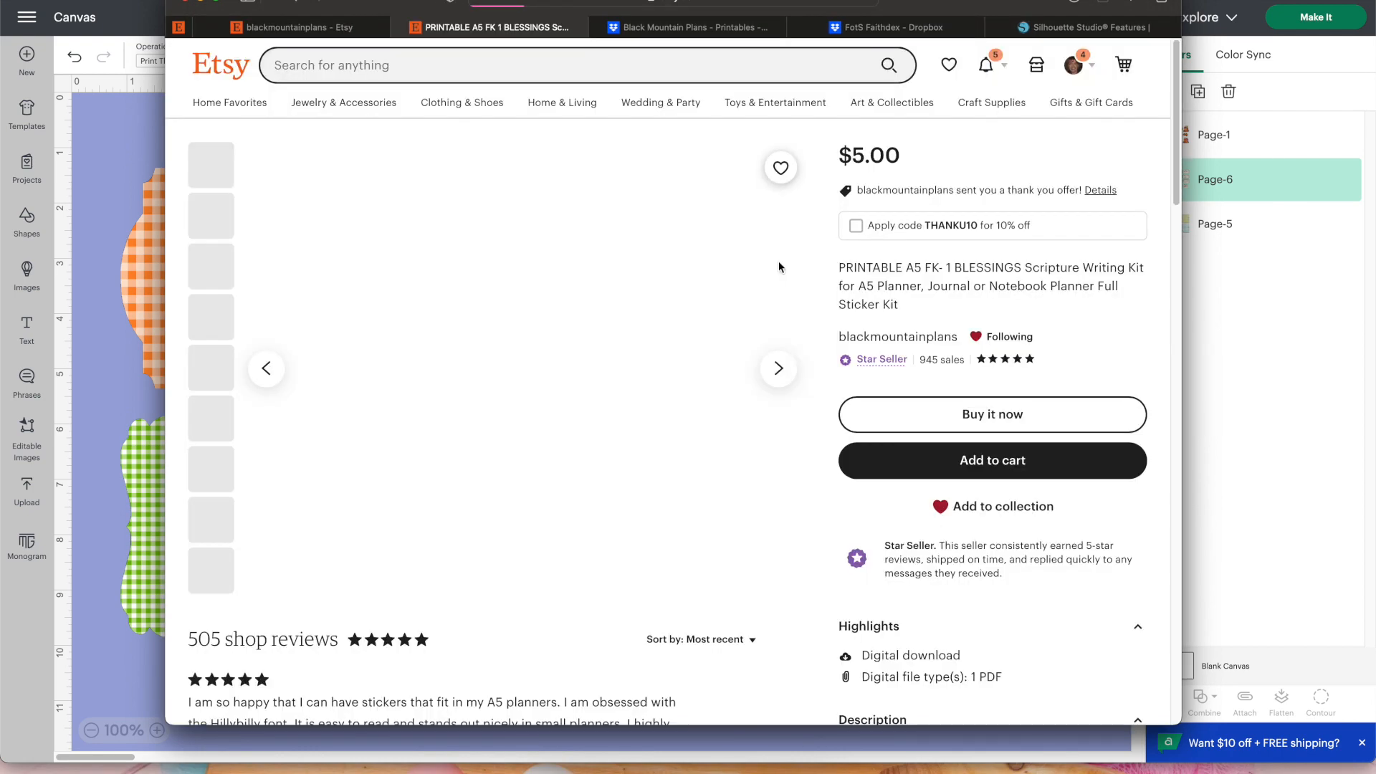
pyautogui.scroll(-3, 899, 636)
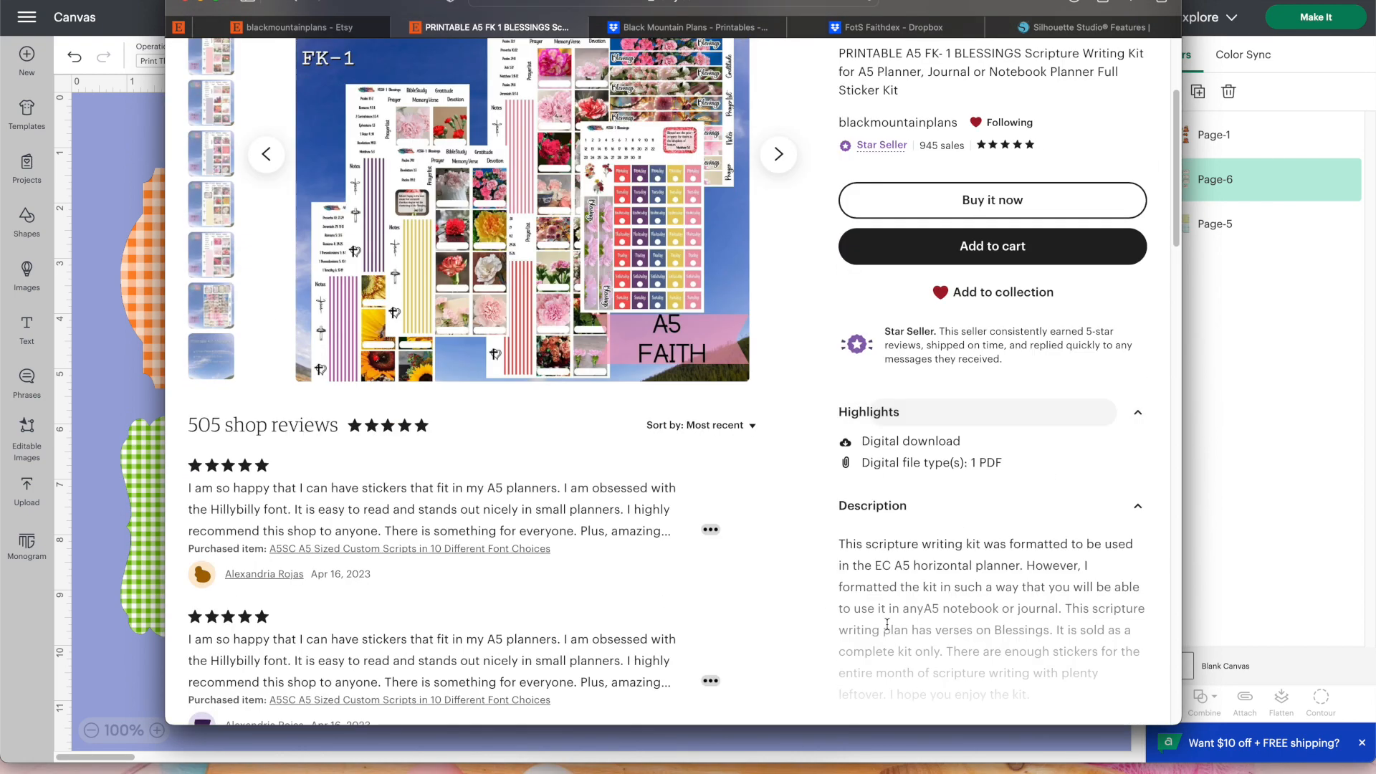
pyautogui.click(906, 507)
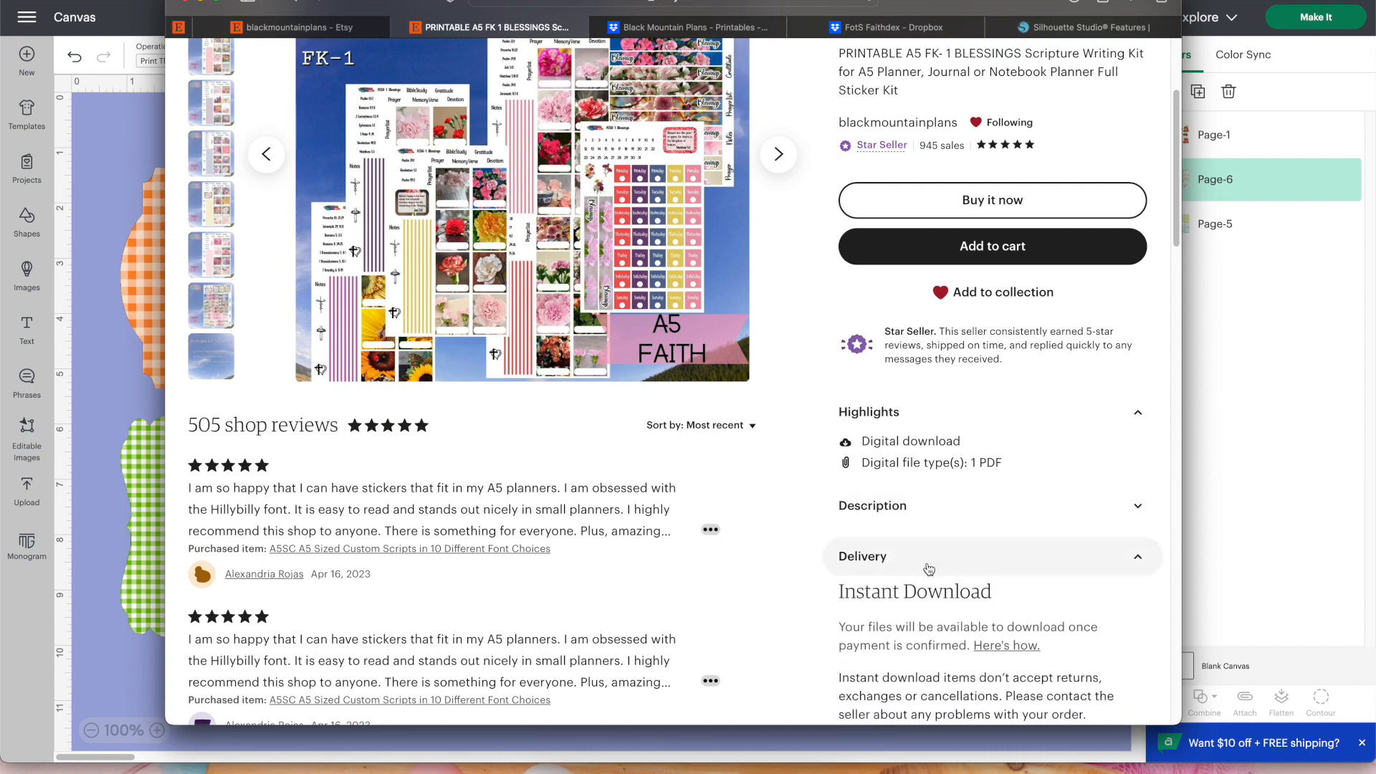
pyautogui.scroll(-3, 930, 567)
pyautogui.scroll(7, 573, 379)
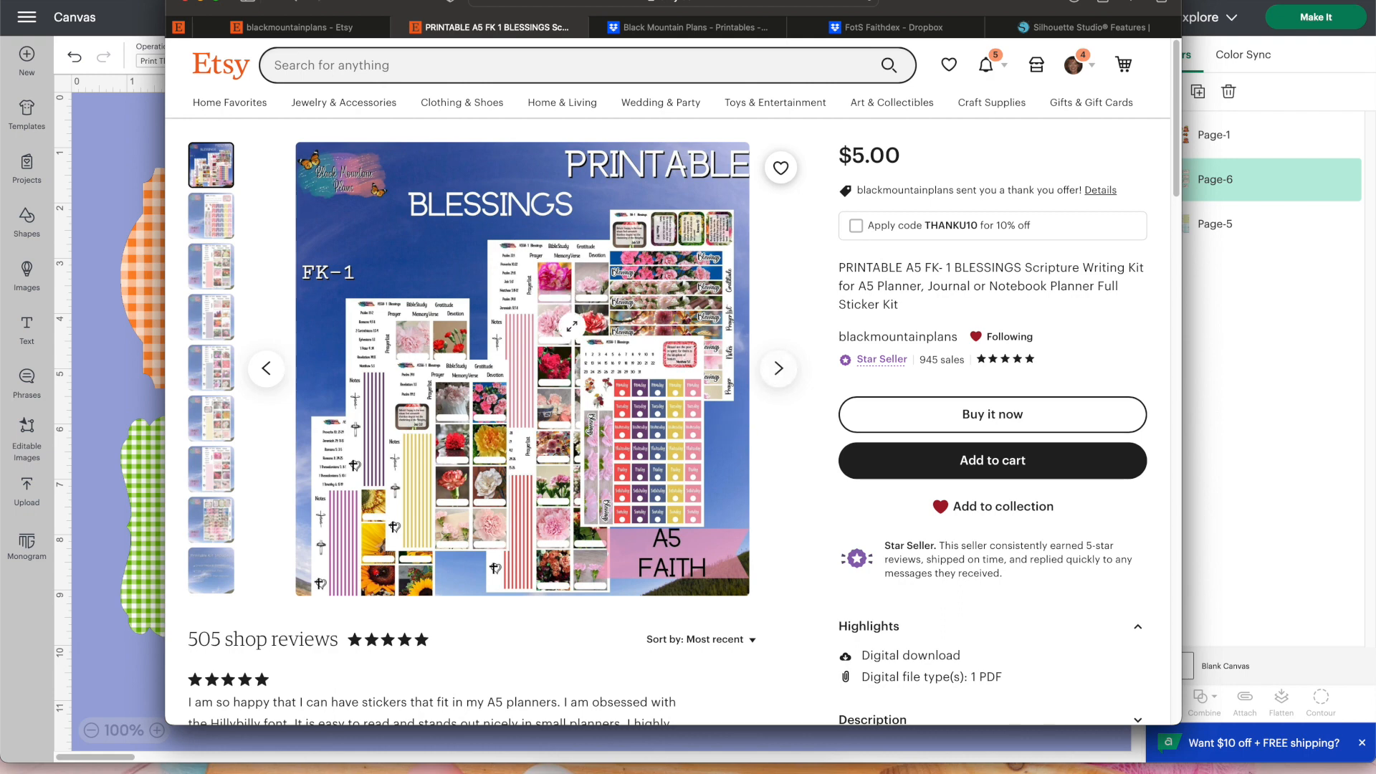
# Close the Safari window to return to the Cricut Design Space canvas and end the session
pyautogui.click(186, 3)
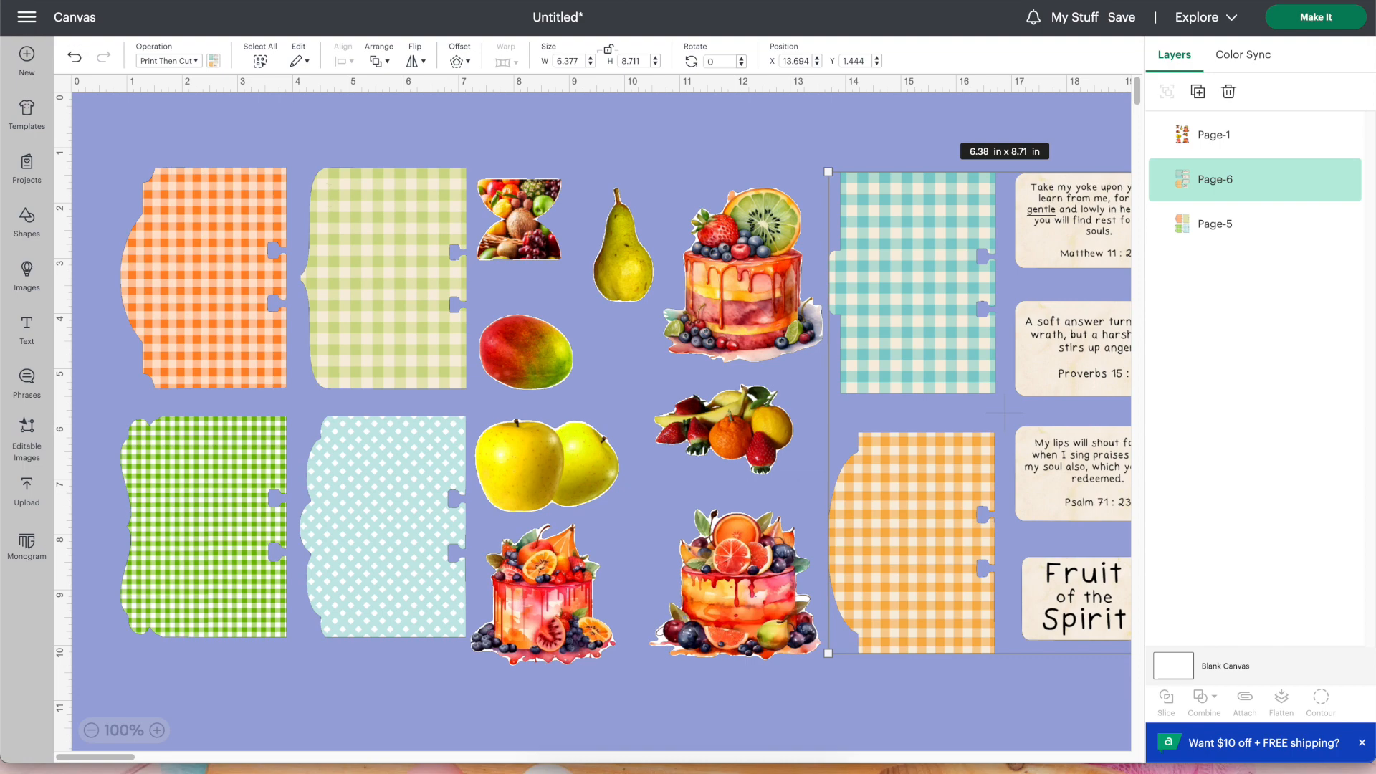
pyautogui.press('super+q')
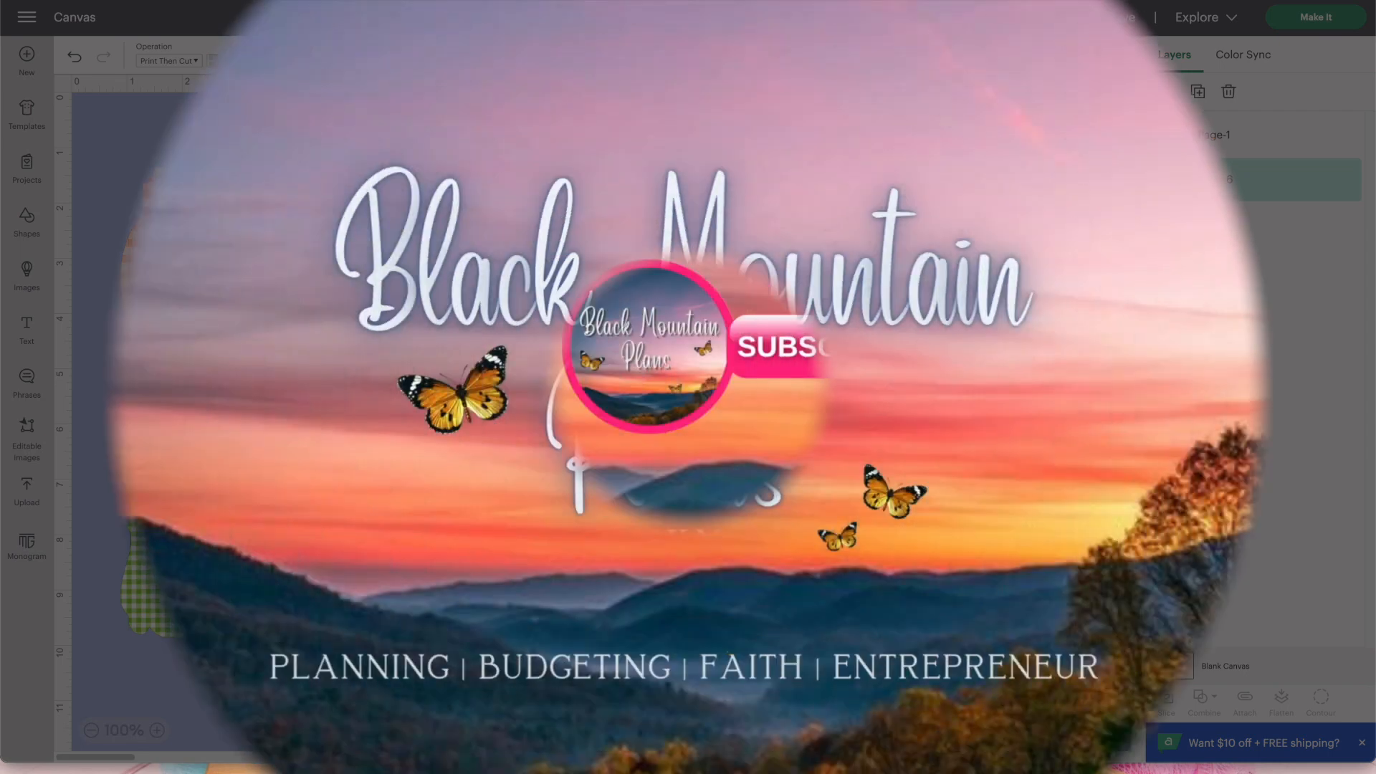